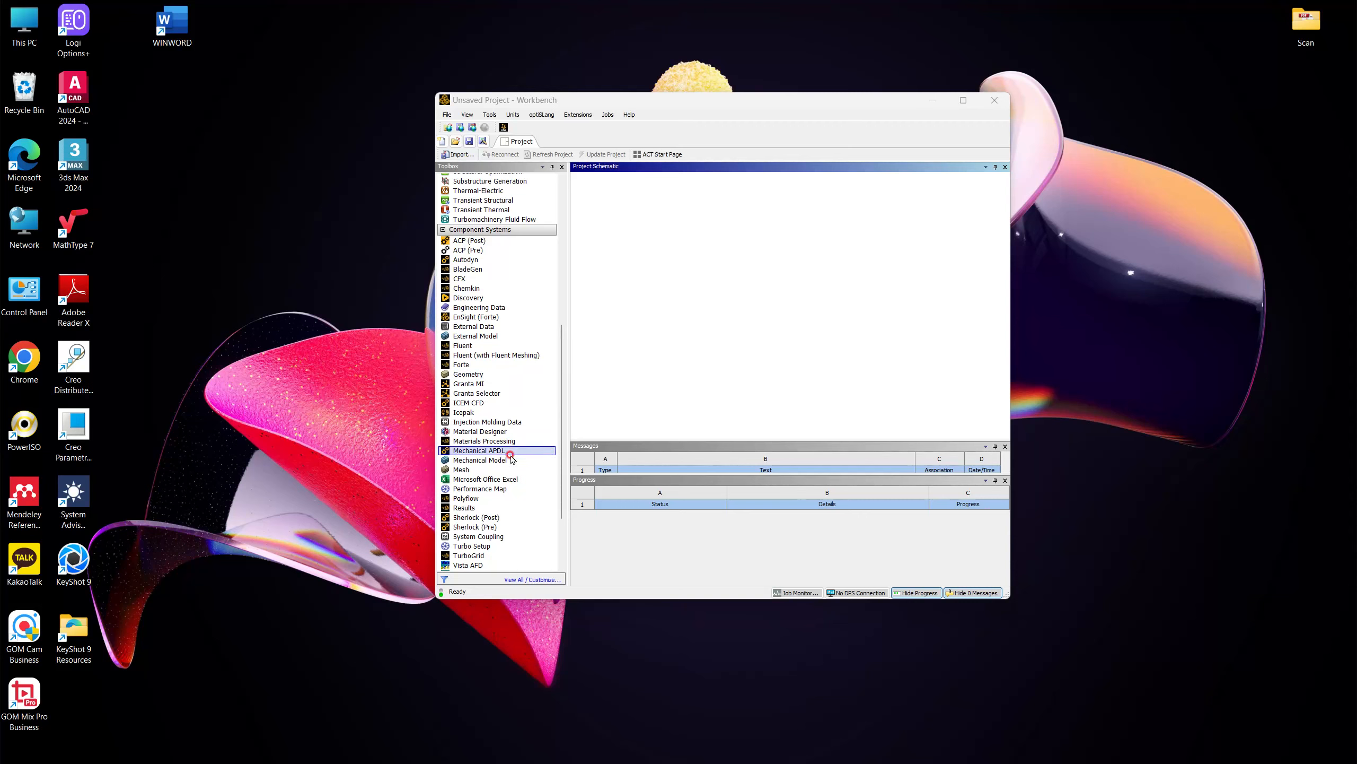
Add a Mesh component system to the project schematic and create a new SpaceClaim geometry for it.
double_click(477, 470)
right_click(633, 222)
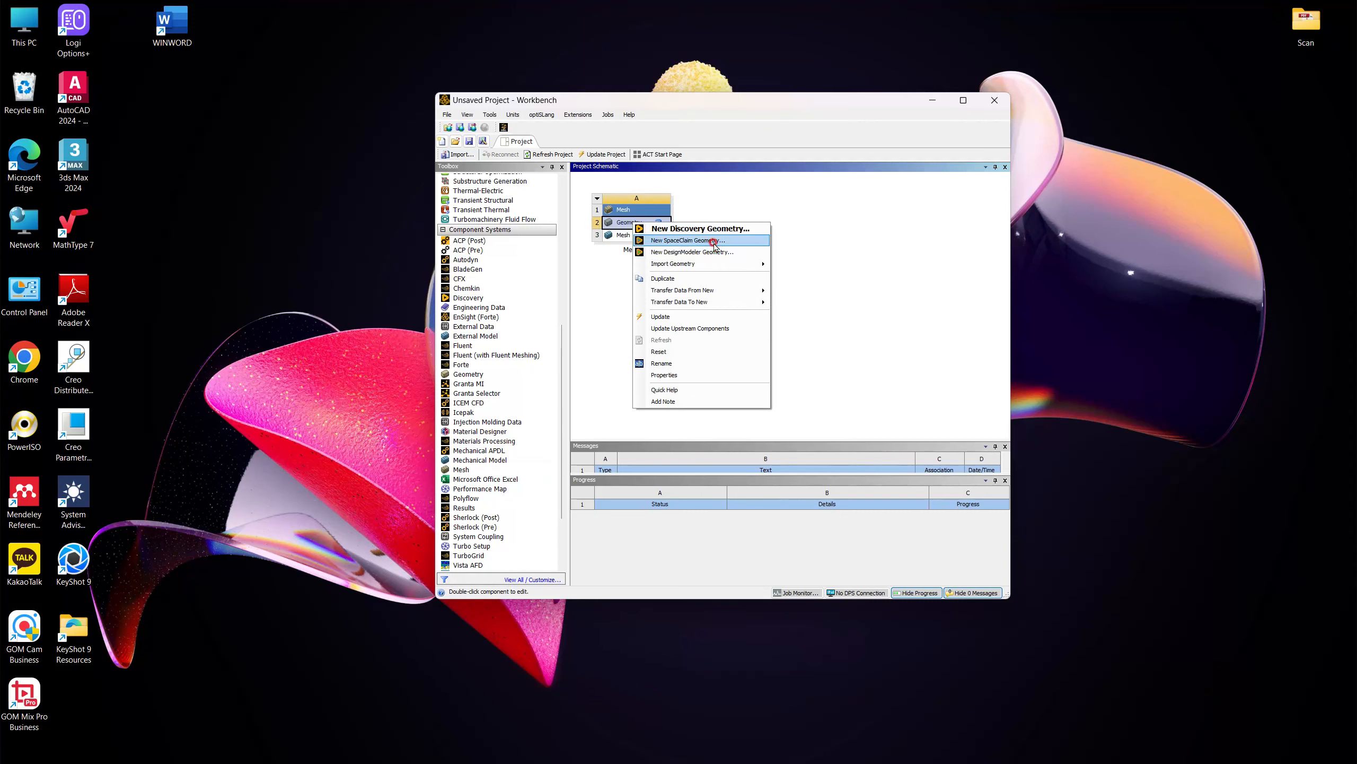
left_click(715, 243)
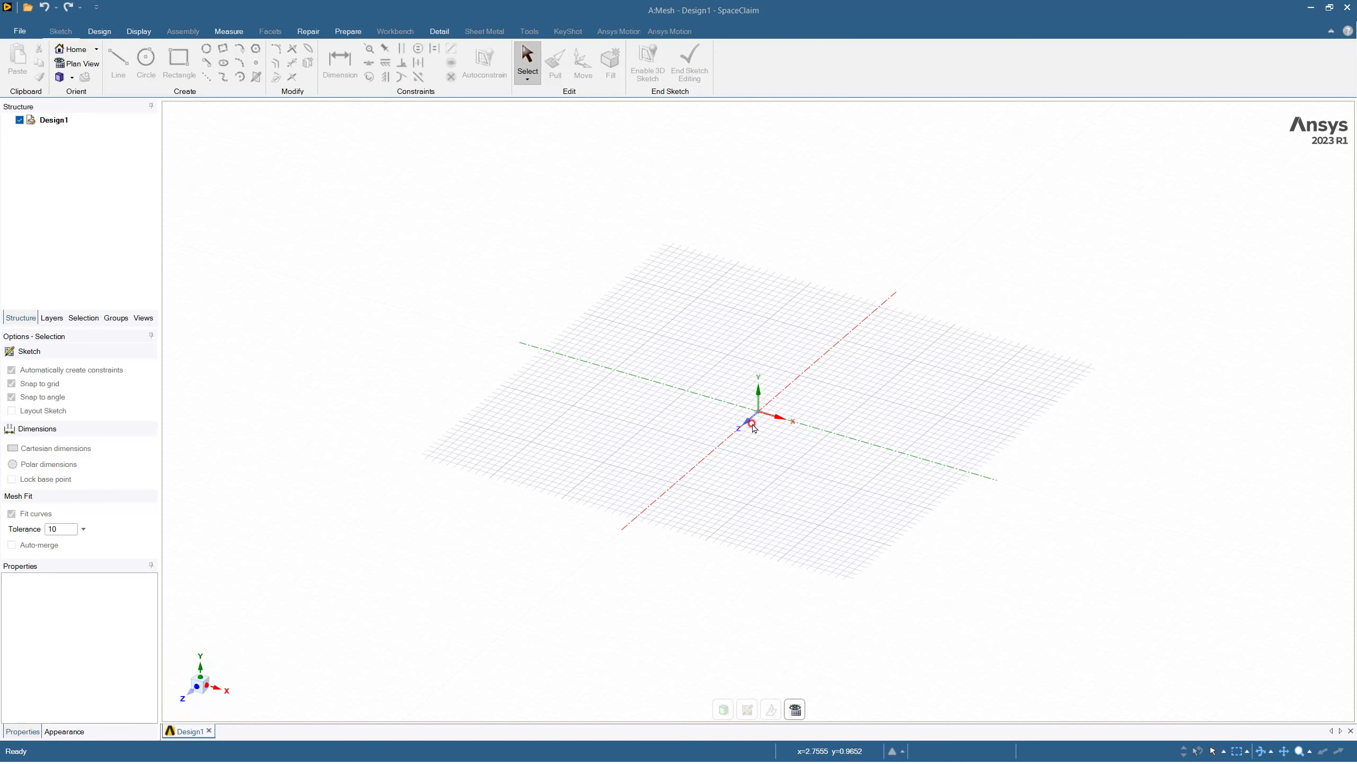
mouse_move(785, 430)
middle_mouse_down()
mouse_move(824, 415)
mouse_move(767, 460)
middle_mouse_up()
mouse_move(768, 459)
left_mouse_down()
mouse_move(816, 442)
mouse_move(801, 465)
mouse_move(766, 472)
mouse_move(782, 470)
left_mouse_up()
mouse_move(782, 469)
middle_mouse_down()
mouse_move(812, 443)
mouse_move(876, 514)
mouse_move(812, 494)
middle_mouse_up()
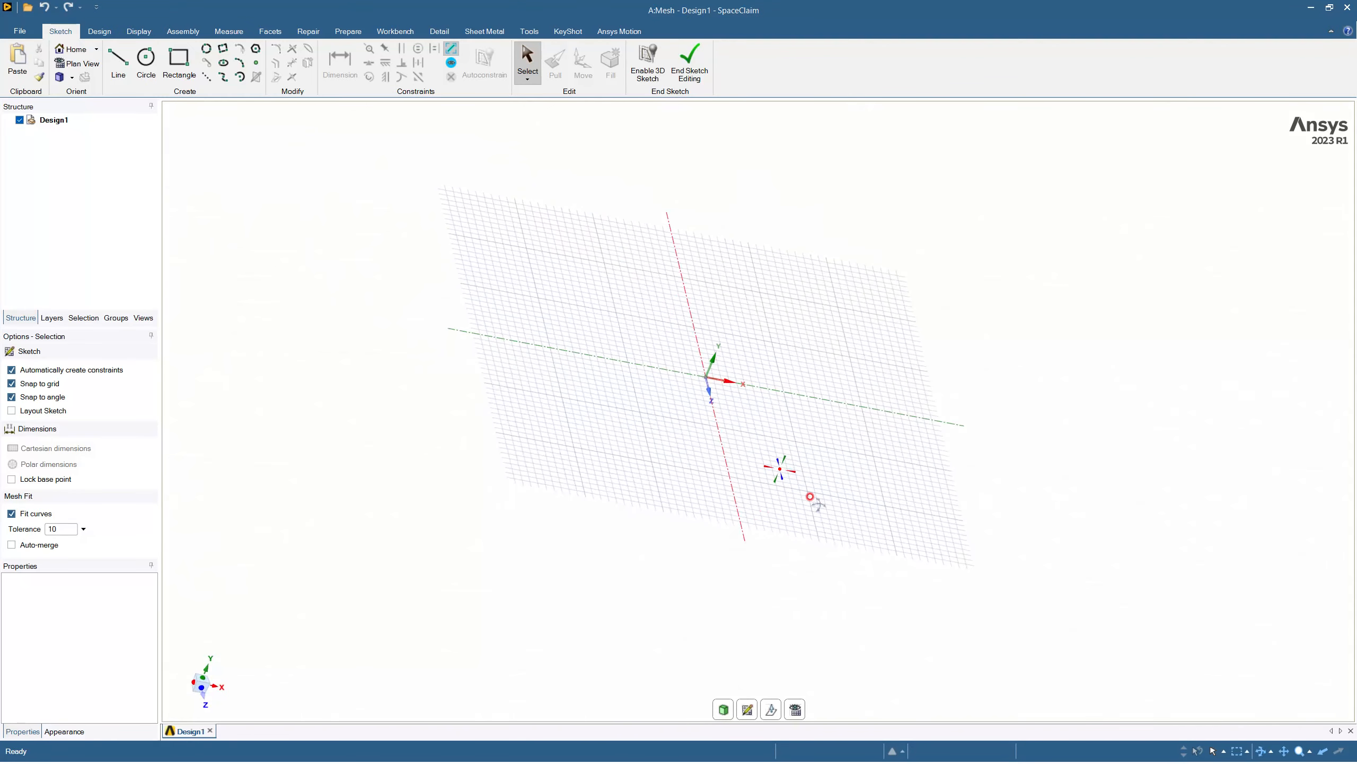
middle_click_drag(661, 573, 562, 470)
mouse_move(490, 416)
middle_mouse_down()
mouse_move(461, 443)
mouse_move(424, 434)
middle_mouse_up()
mouse_move(730, 543)
middle_mouse_down()
mouse_move(712, 491)
mouse_move(743, 509)
middle_mouse_up()
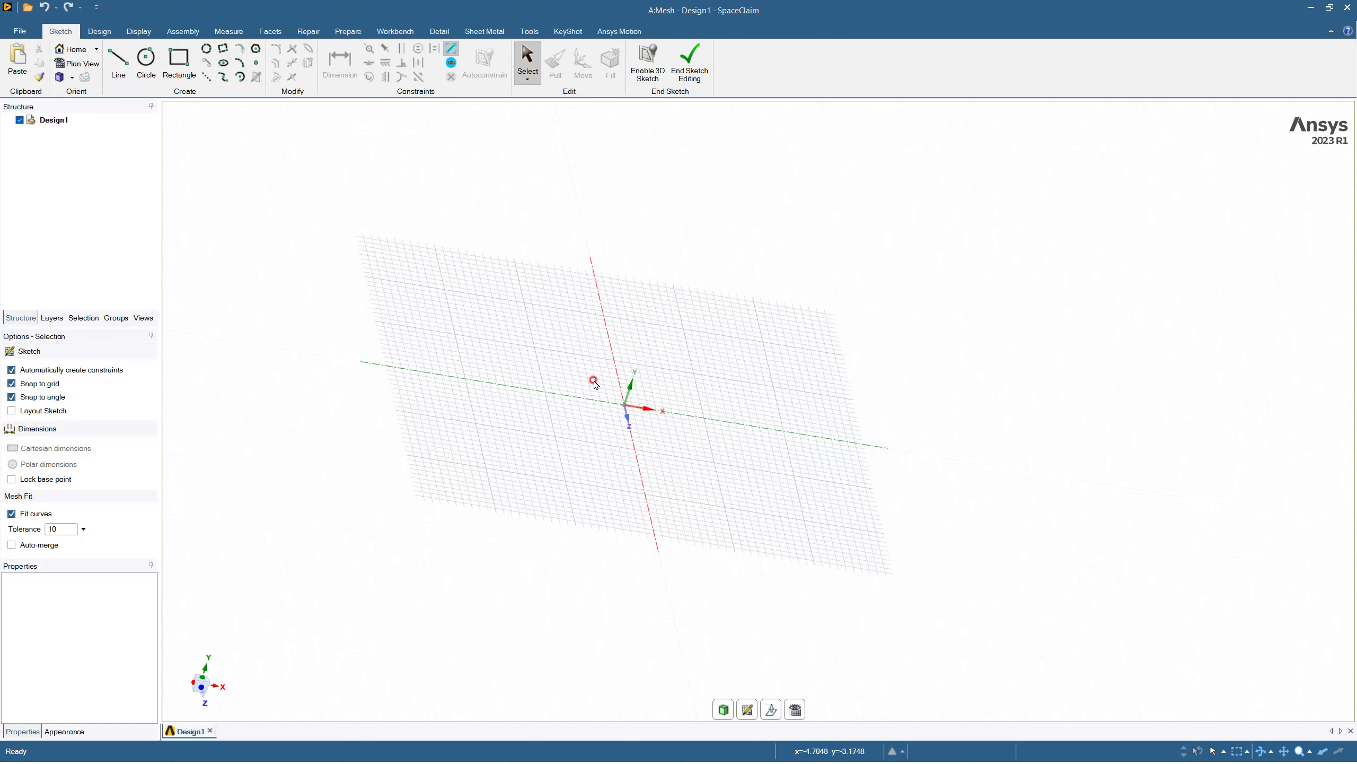
Set this document's length unit to Micrometers in the program options and enable tight tolerances.
left_click(19, 31)
left_click(206, 306)
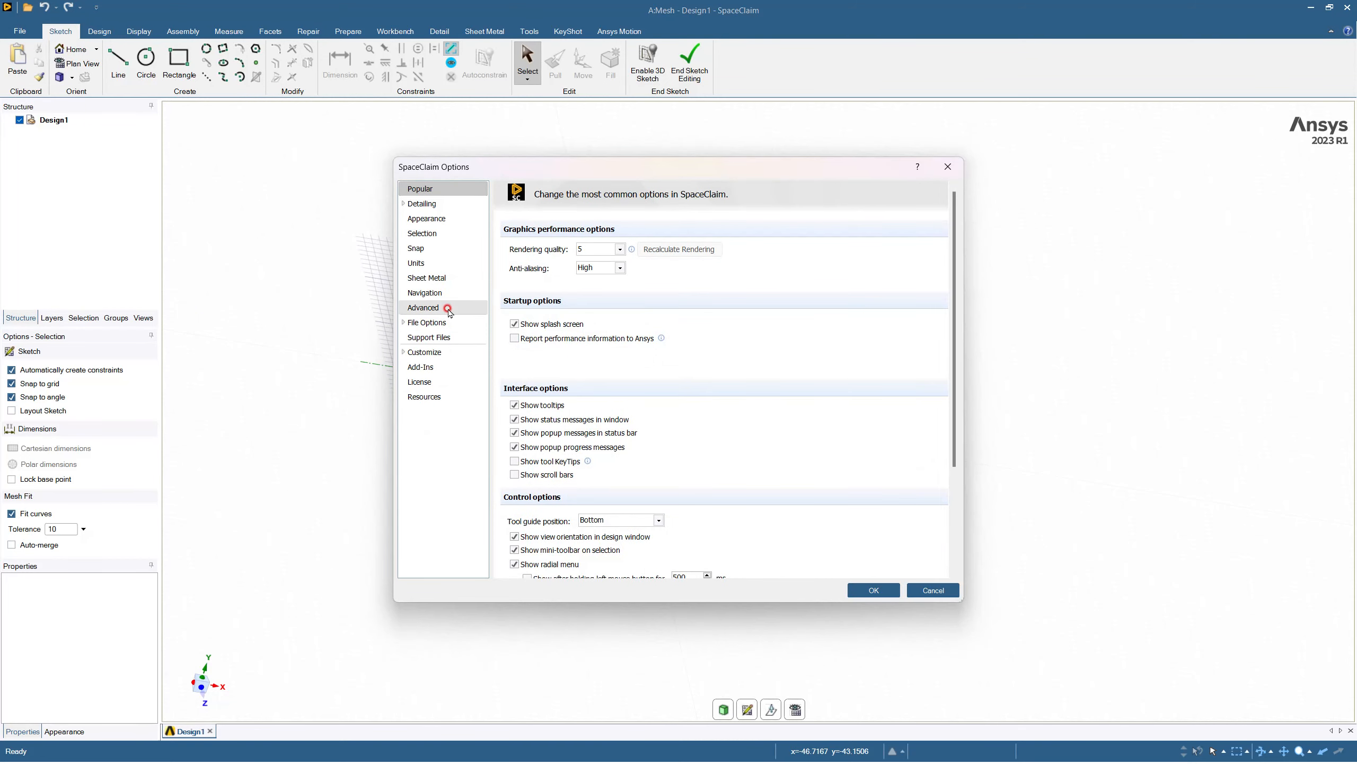
left_click(419, 263)
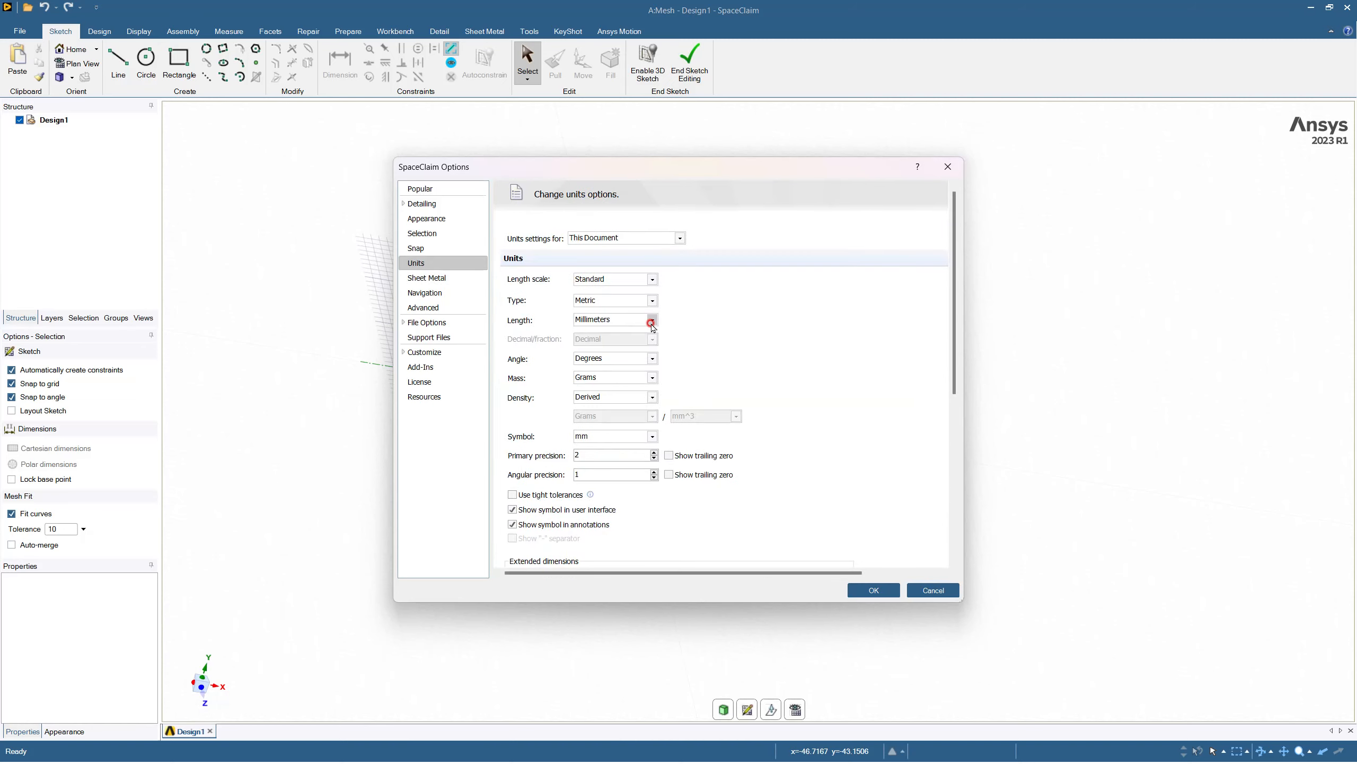
left_click(652, 319)
left_click(596, 341)
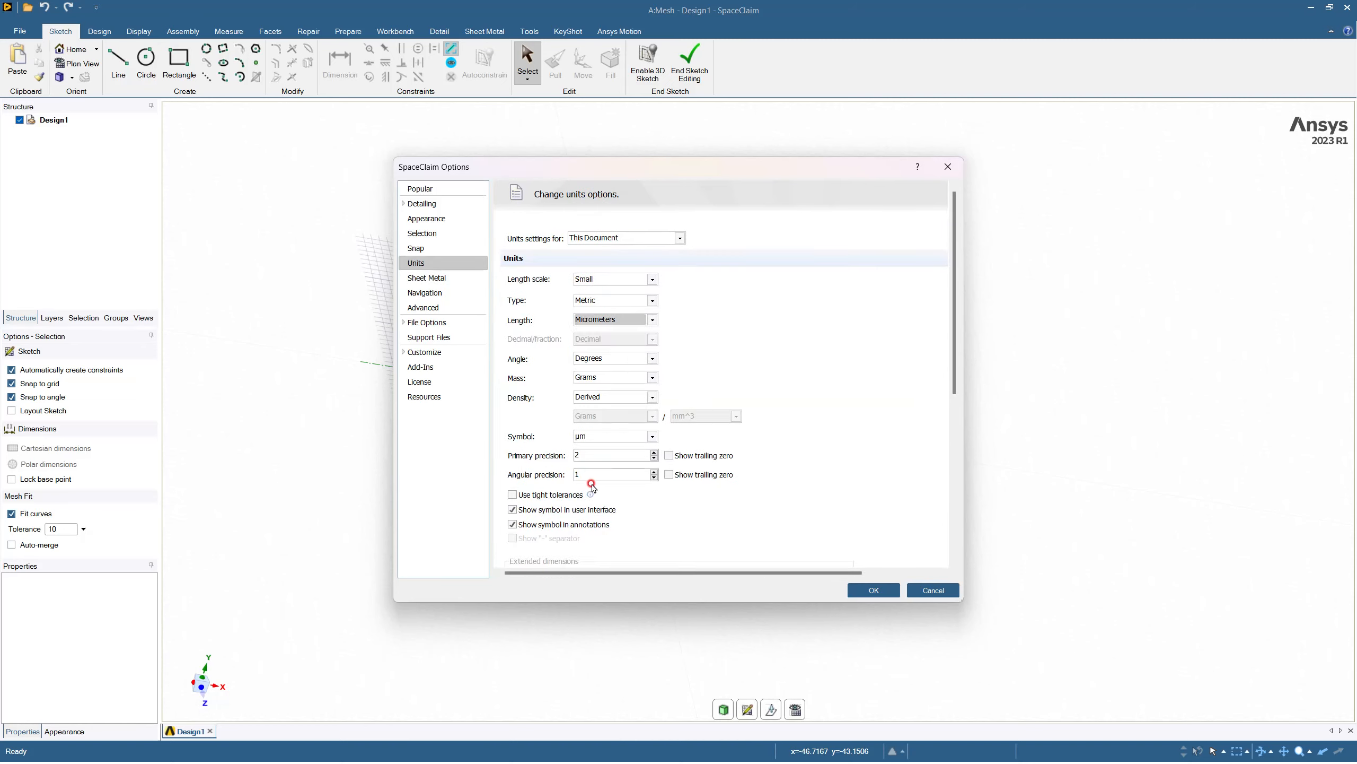
left_click(559, 494)
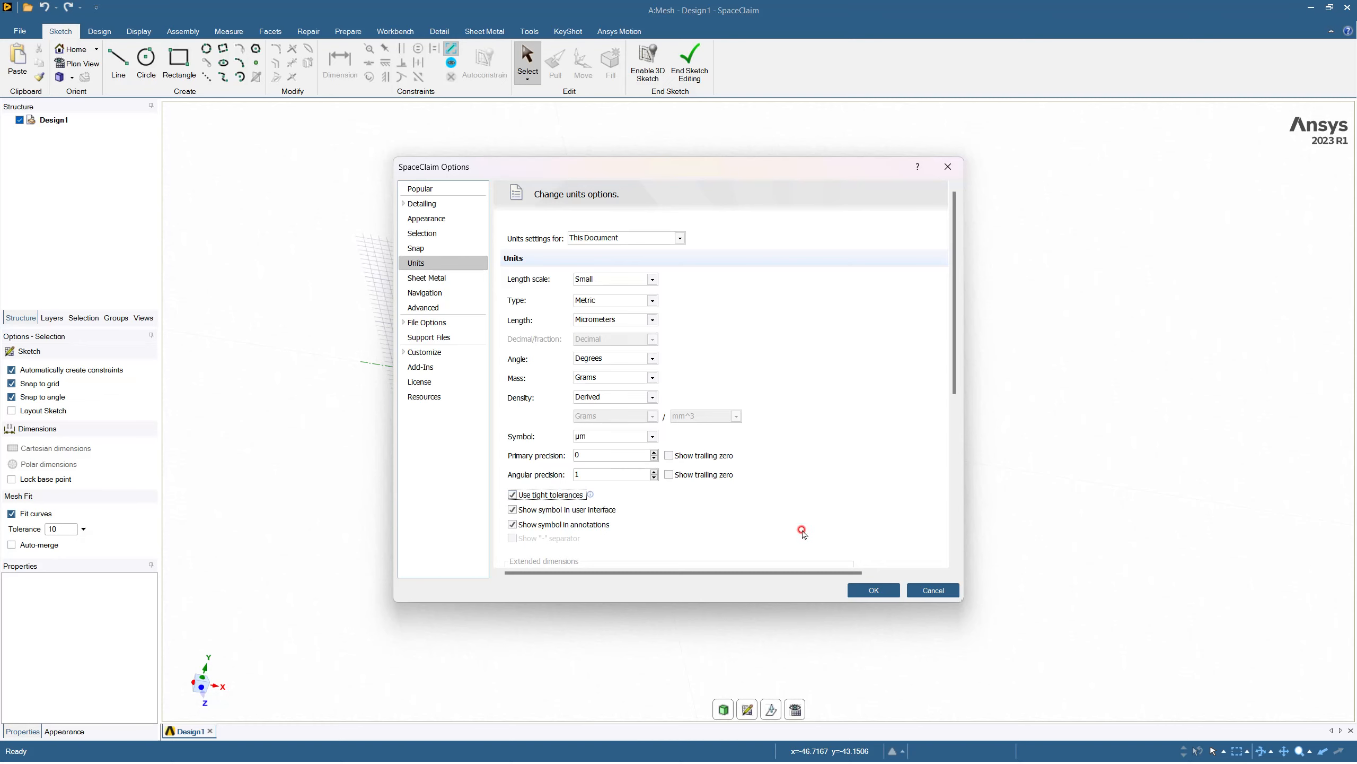
Set the minor grid spacing to 1 µm and apply the options.
scroll(804, 529, "down", 5)
double_click(637, 485)
type("1µm")
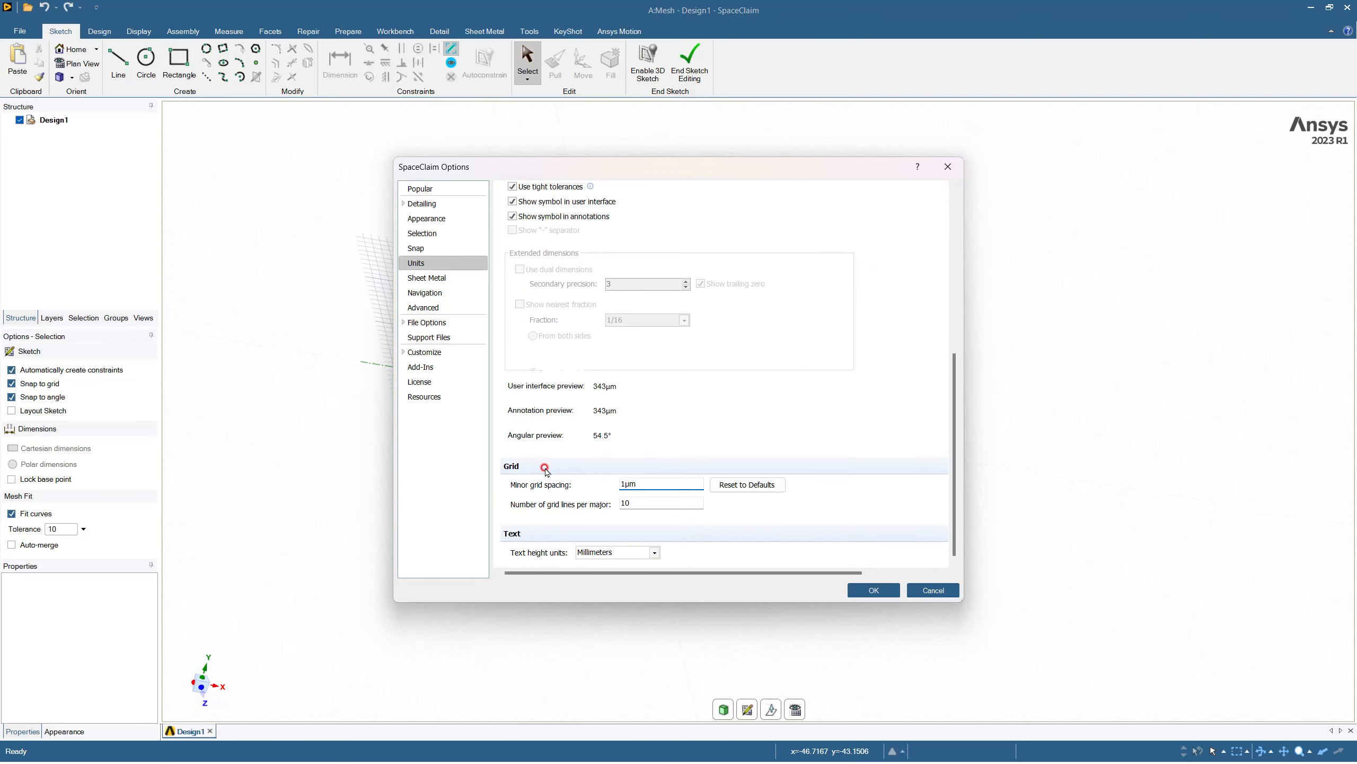
left_click(880, 590)
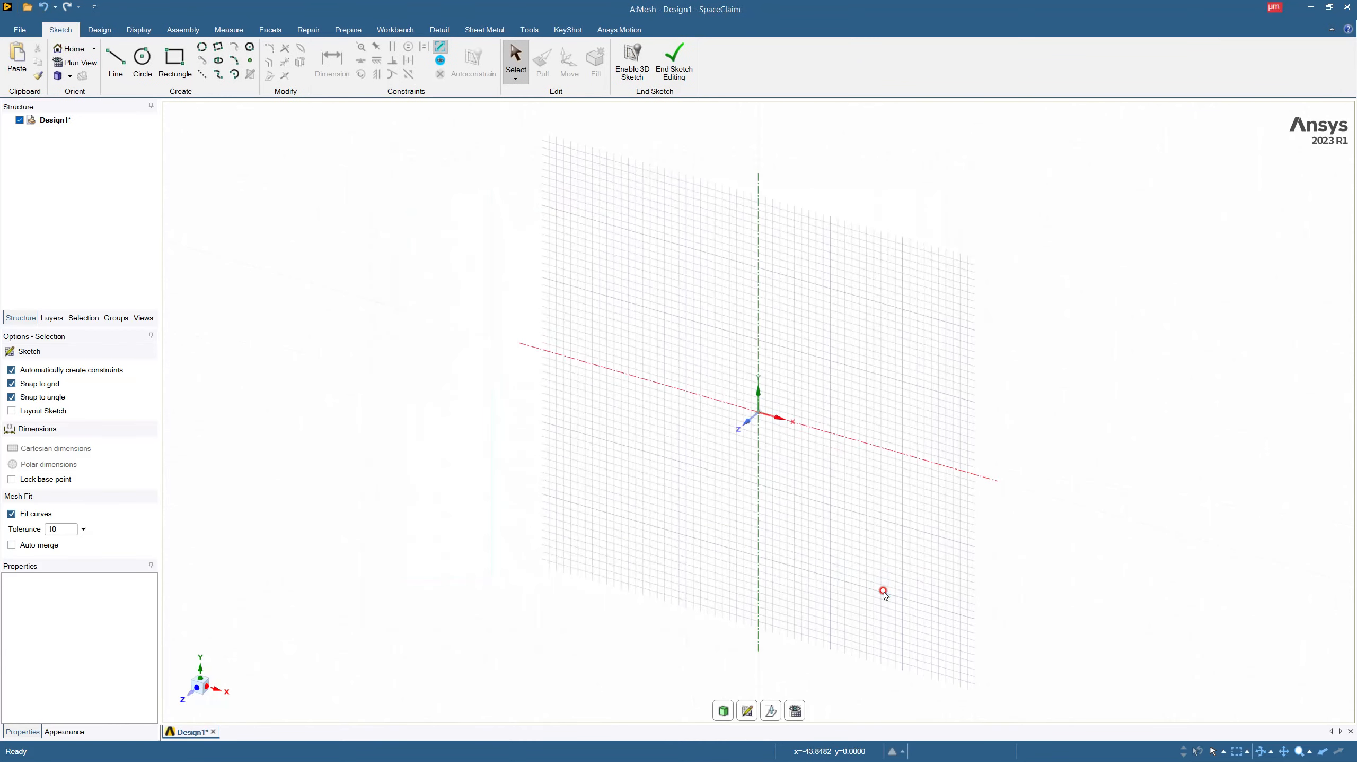
mouse_move(676, 401)
middle_mouse_down()
mouse_move(709, 342)
mouse_move(751, 319)
mouse_move(745, 304)
mouse_move(684, 394)
middle_mouse_up()
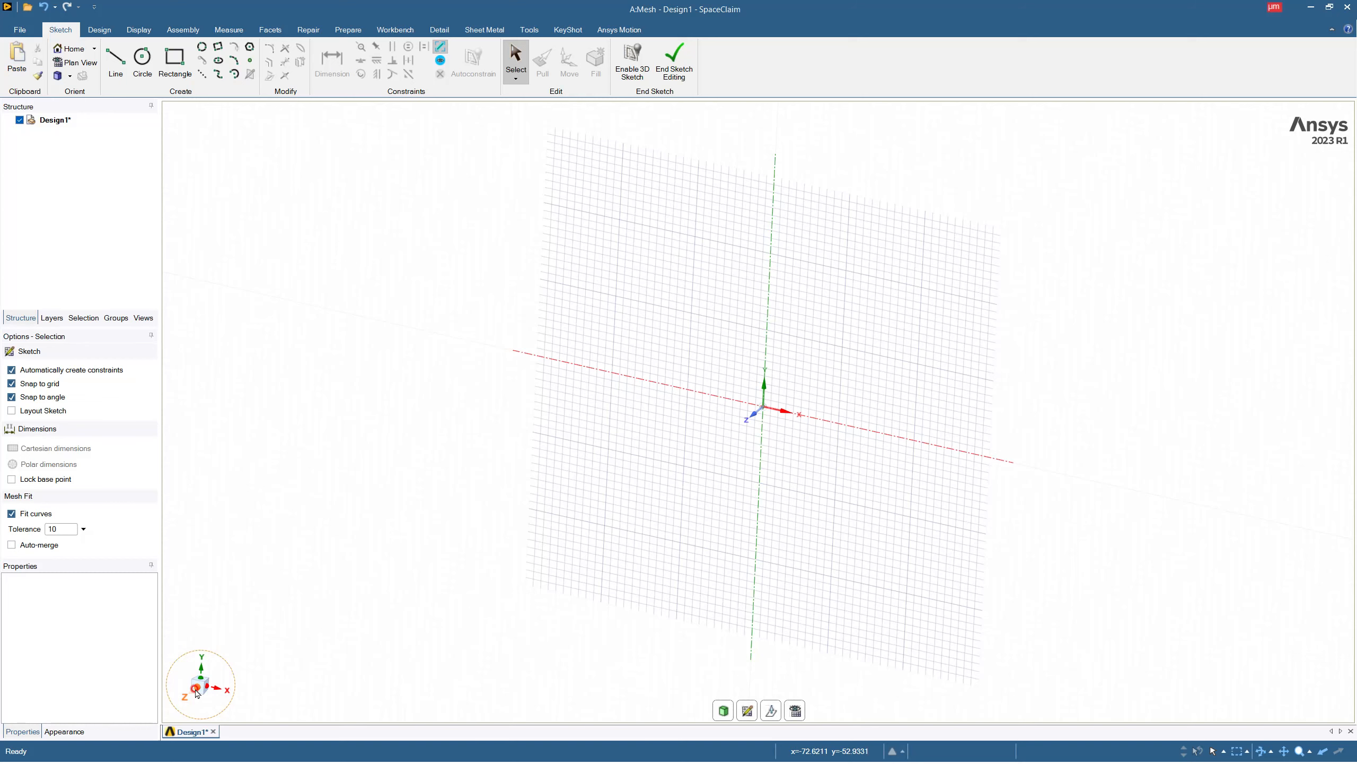
left_click(196, 691)
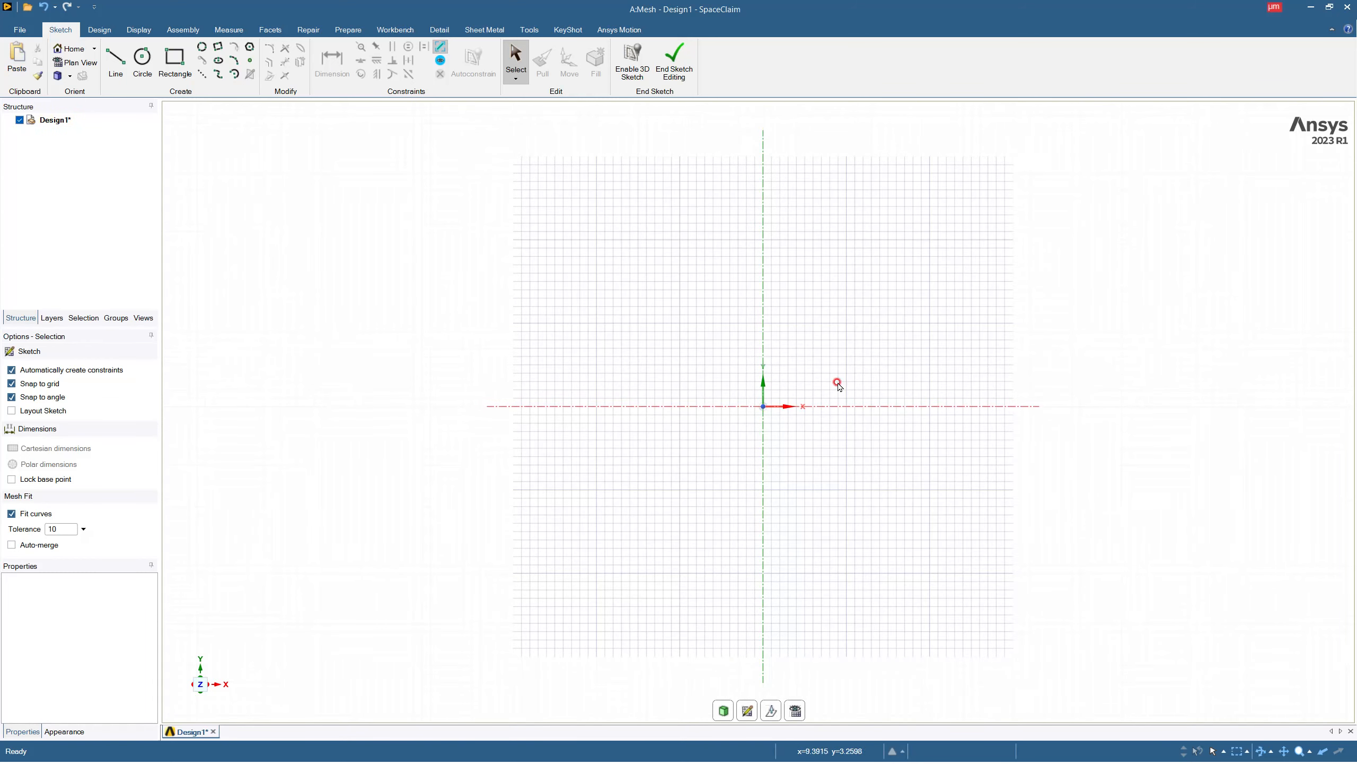
mouse_move(769, 421)
middle_mouse_down()
mouse_move(745, 428)
mouse_move(739, 494)
mouse_move(747, 429)
middle_mouse_up()
mouse_move(715, 440)
middle_mouse_down()
mouse_move(786, 460)
mouse_move(793, 478)
mouse_move(754, 500)
middle_mouse_up()
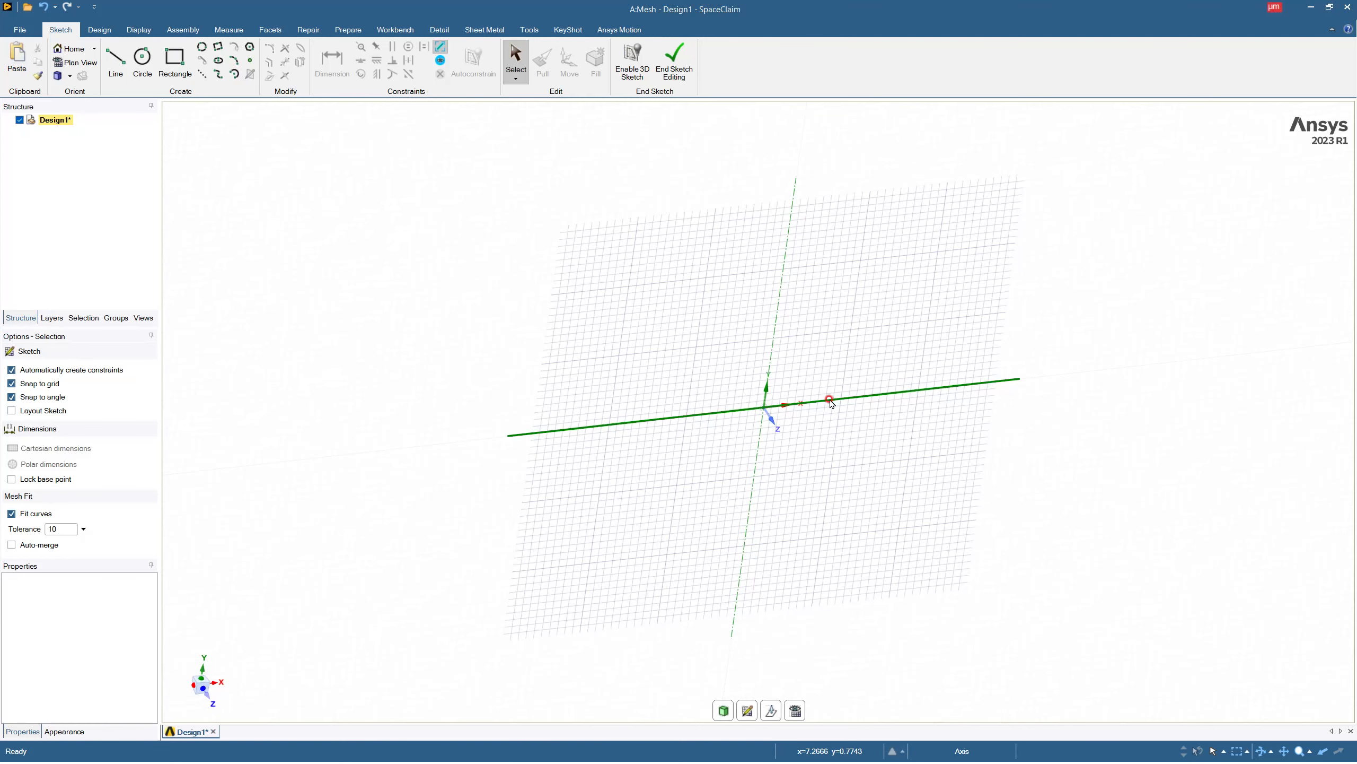
mouse_move(805, 485)
middle_mouse_down()
mouse_move(769, 473)
mouse_move(728, 423)
middle_mouse_up()
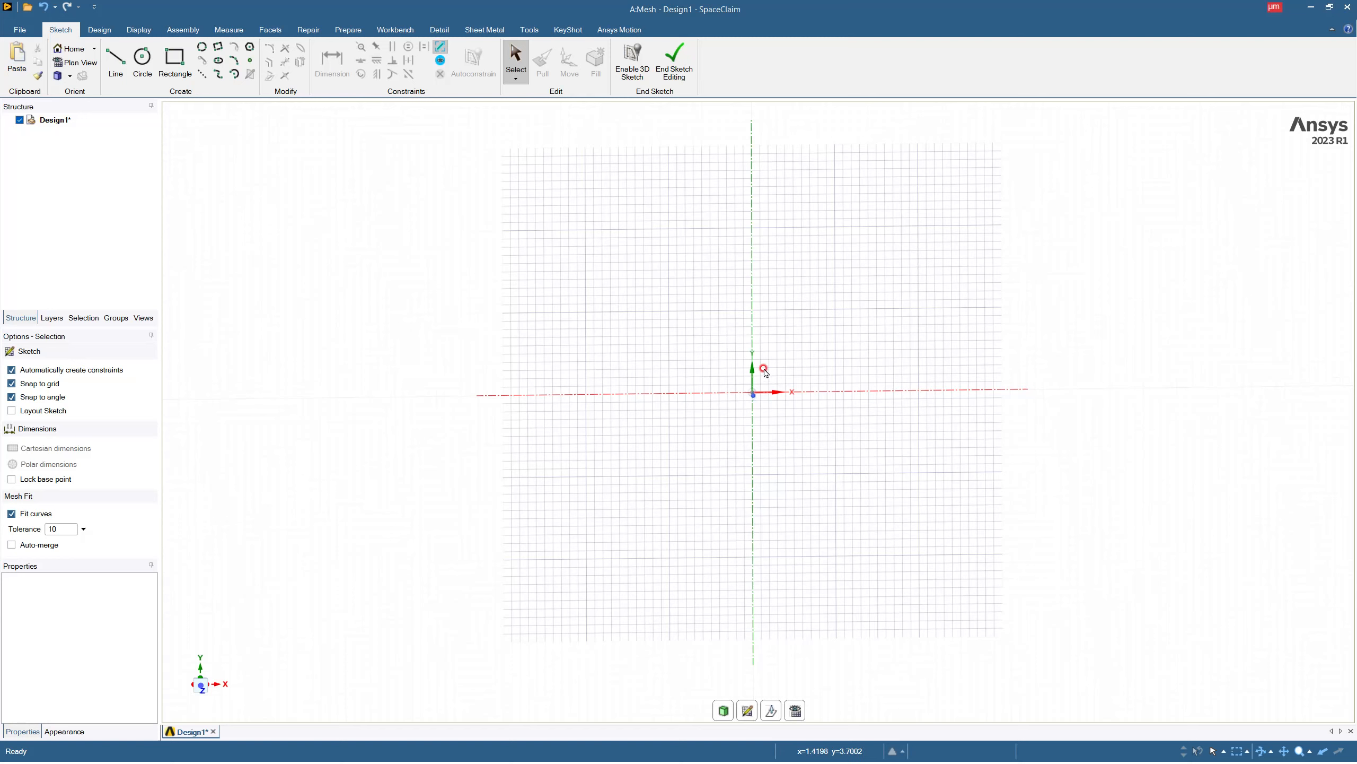
Sketch a rectangle 19000 µm long and 10 µm high on the XY plane, starting at the origin.
left_click(169, 67)
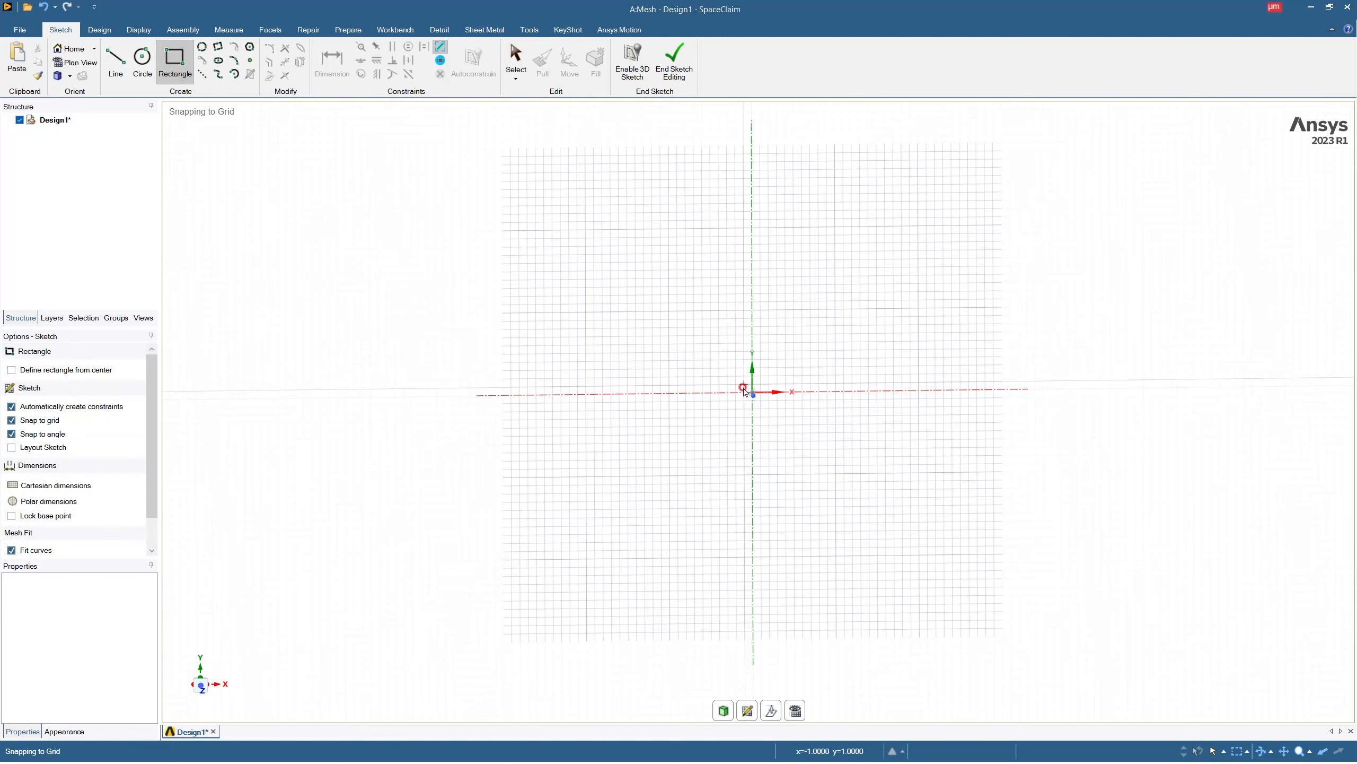
left_click(753, 392)
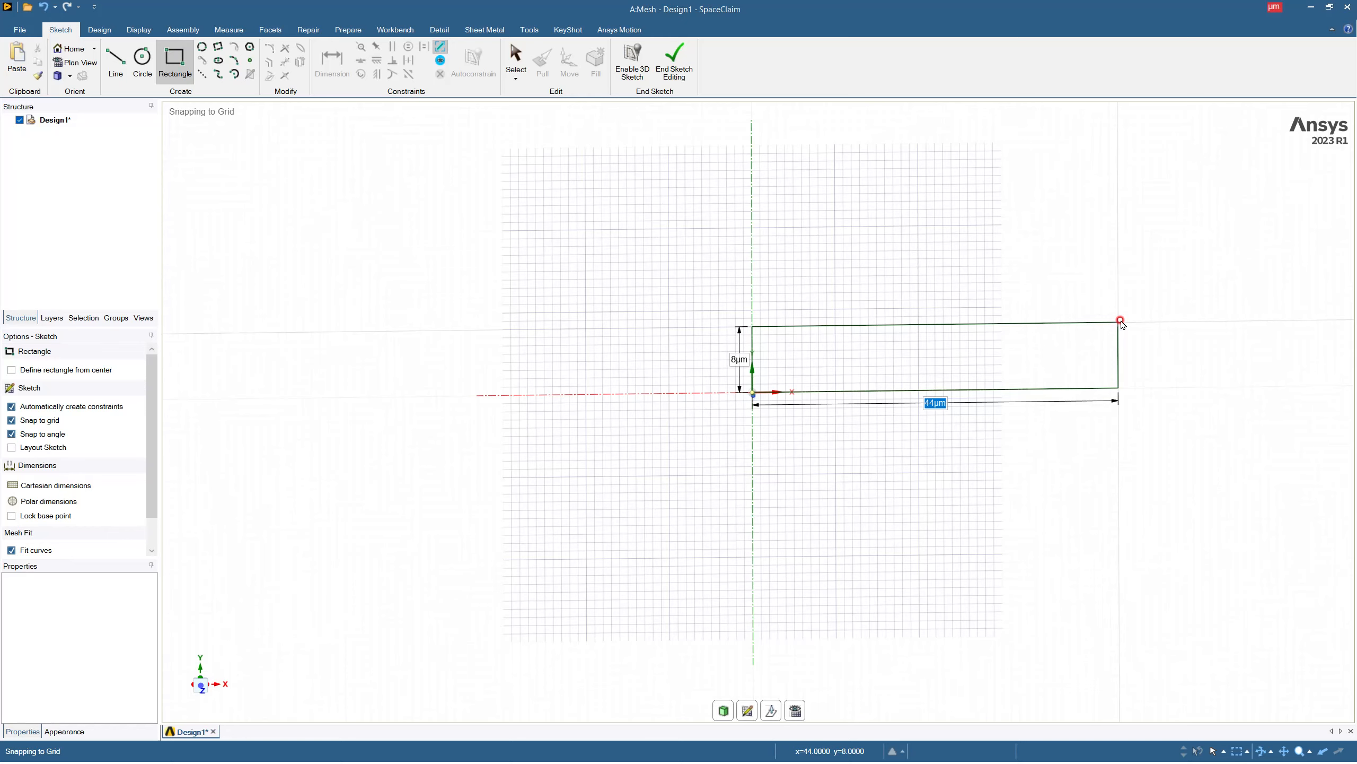
type("19000")
key("Tab")
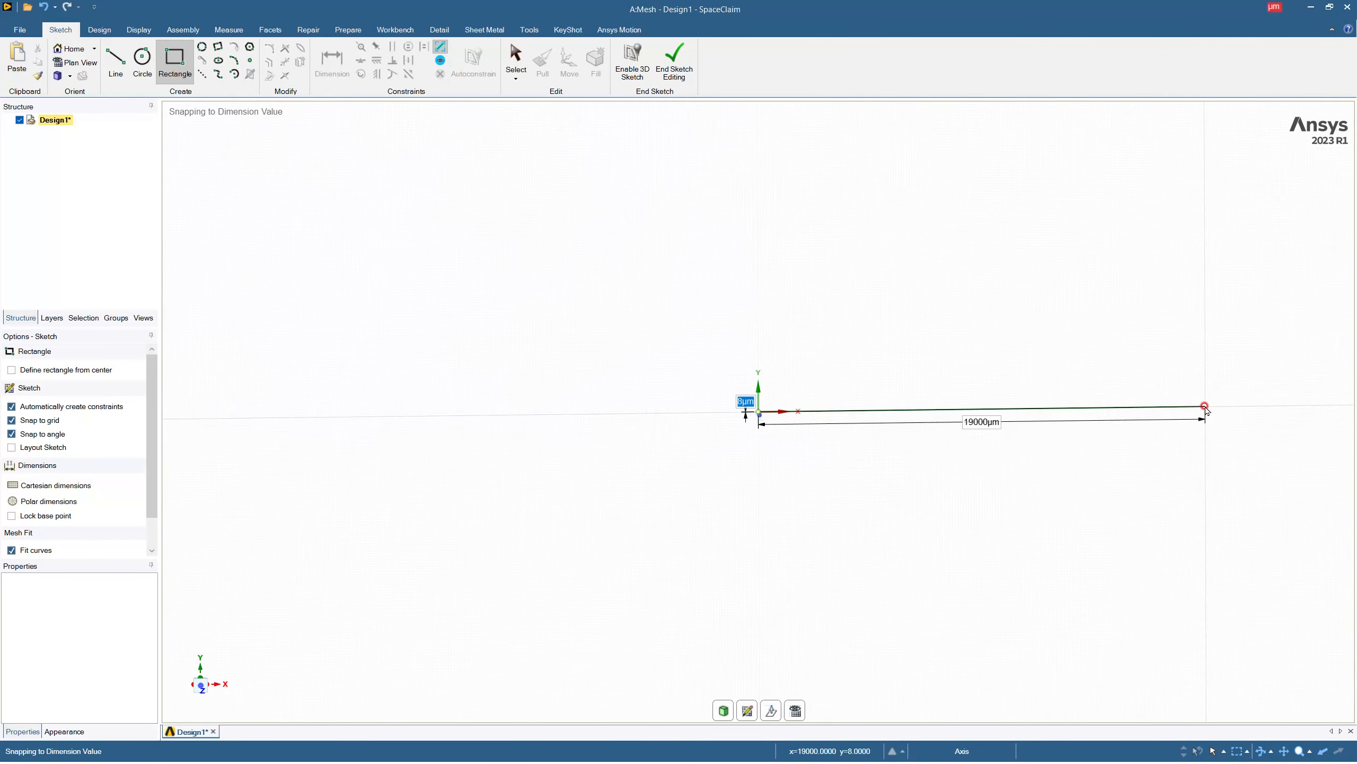
type("10")
key("Return")
Sketch a second 19000 by 10 µm rectangle directly above the first, starting from its upper corner on the Y axis.
scroll(836, 428, "down", 2)
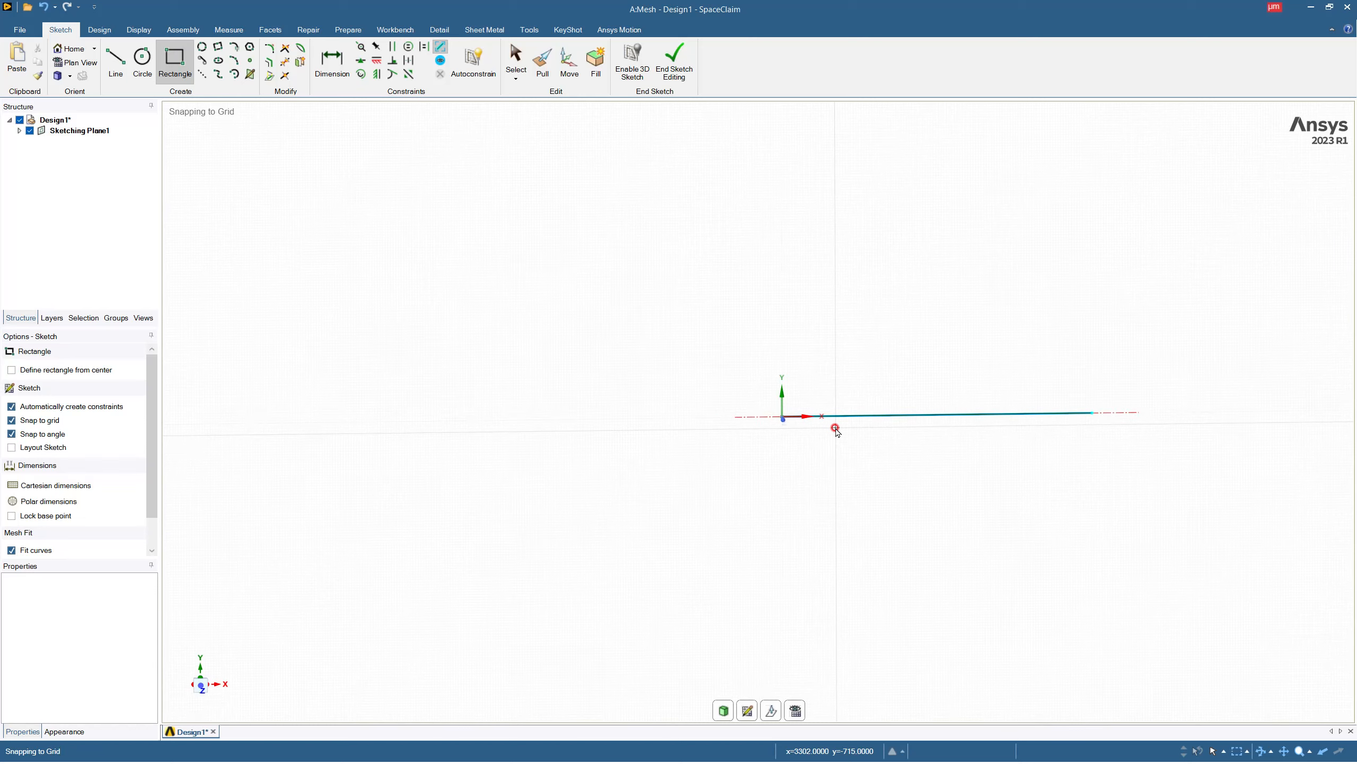
scroll(1155, 436, "up", 4)
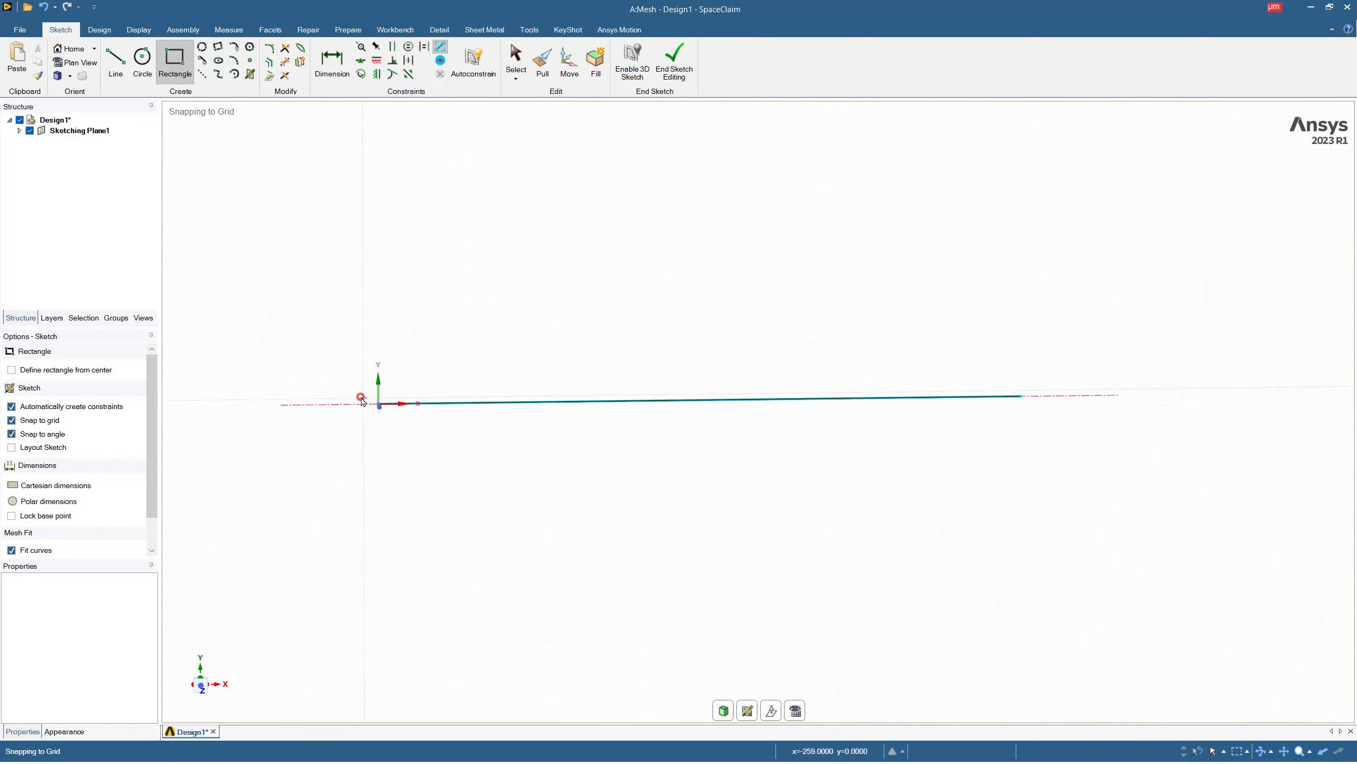
scroll(388, 388, "up", 5)
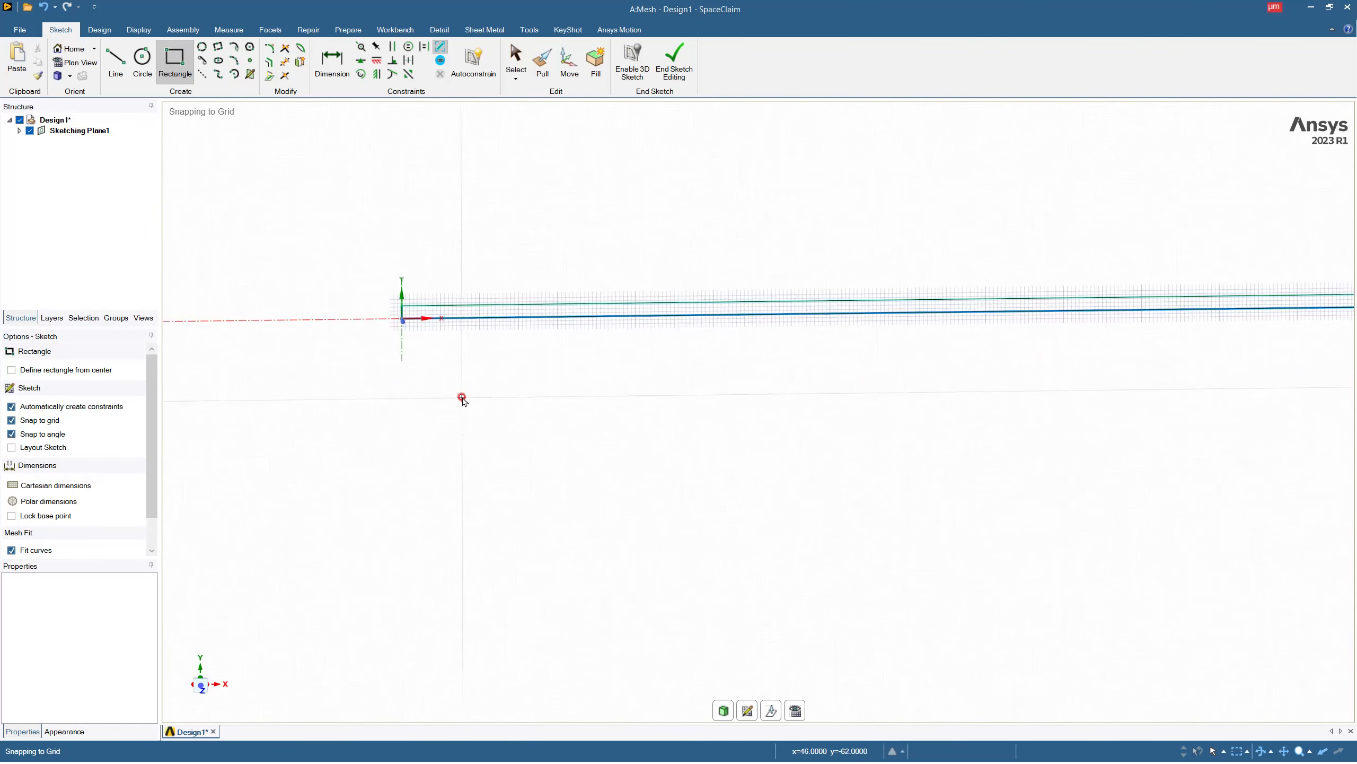
scroll(441, 293, "up", 3)
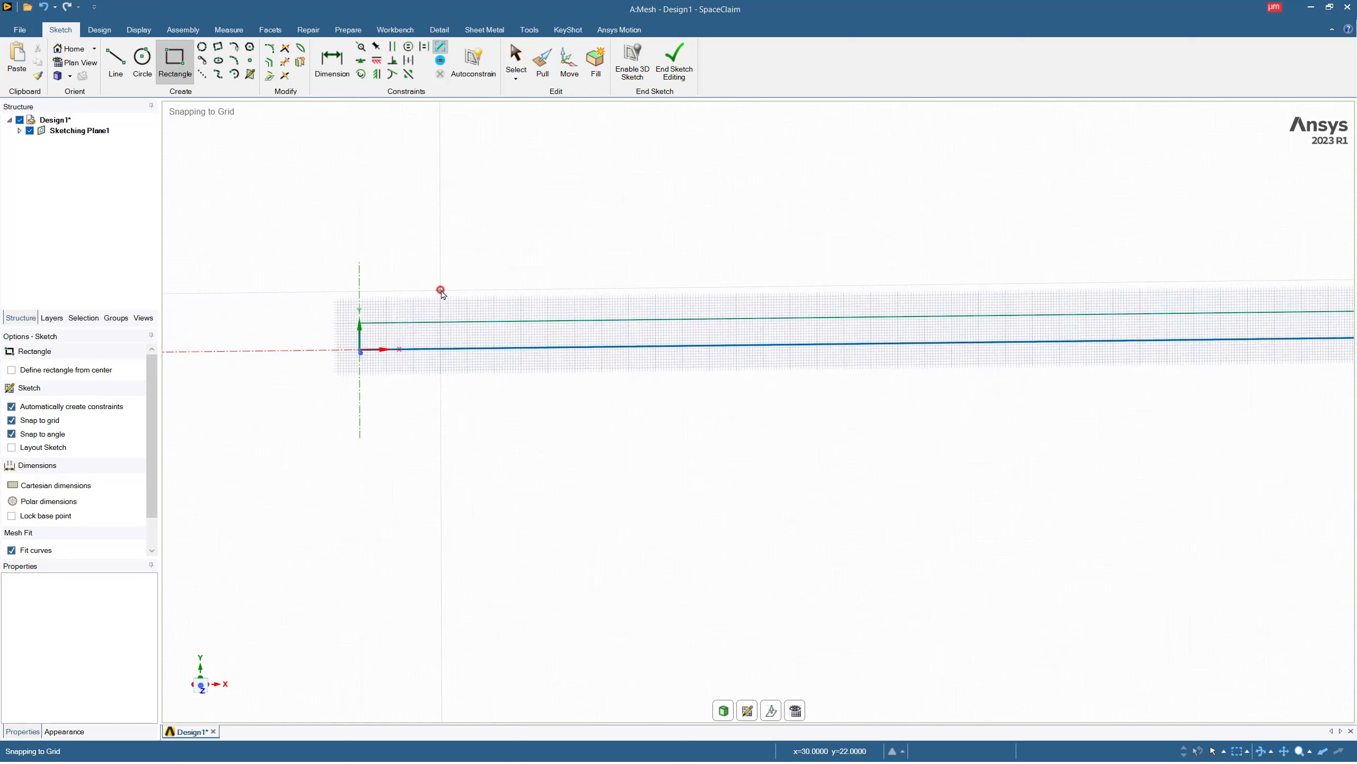
left_click(361, 324)
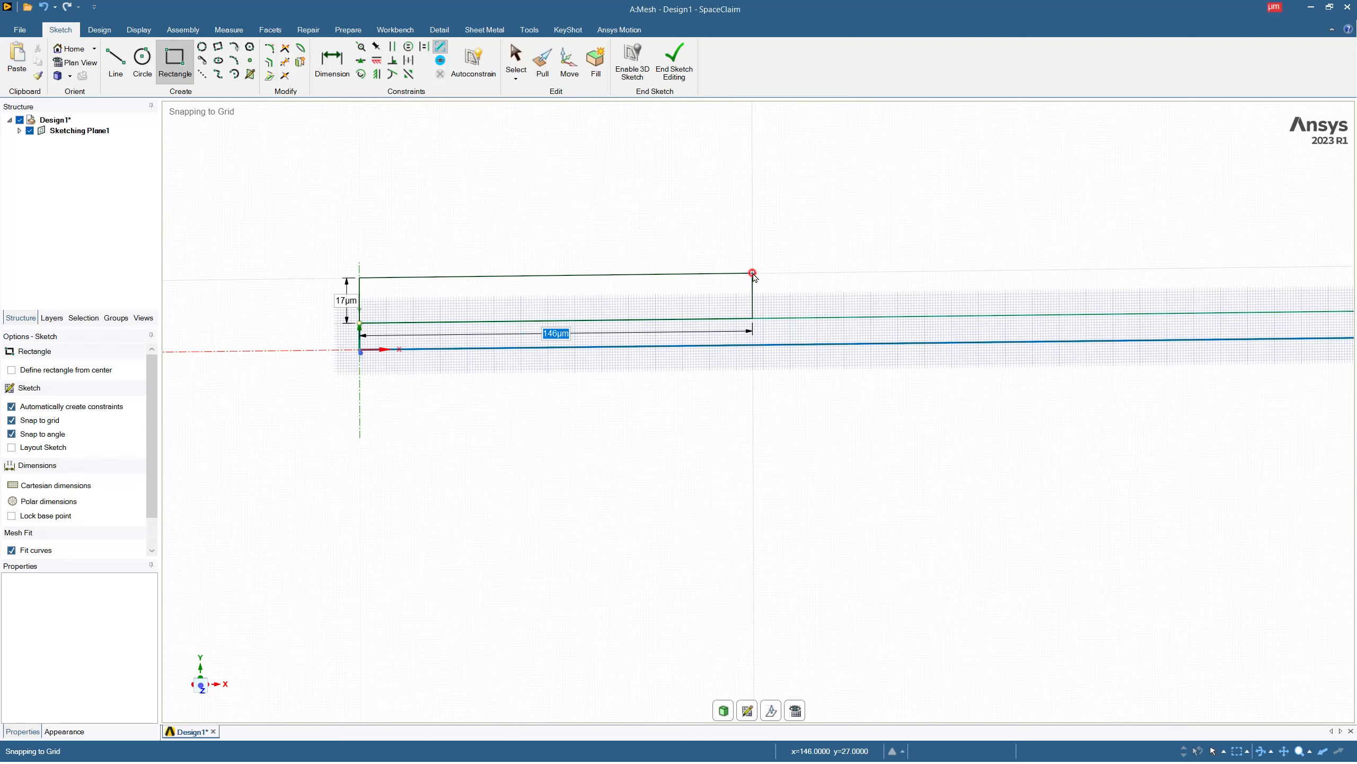
type("19000")
scroll(768, 288, "down", 20)
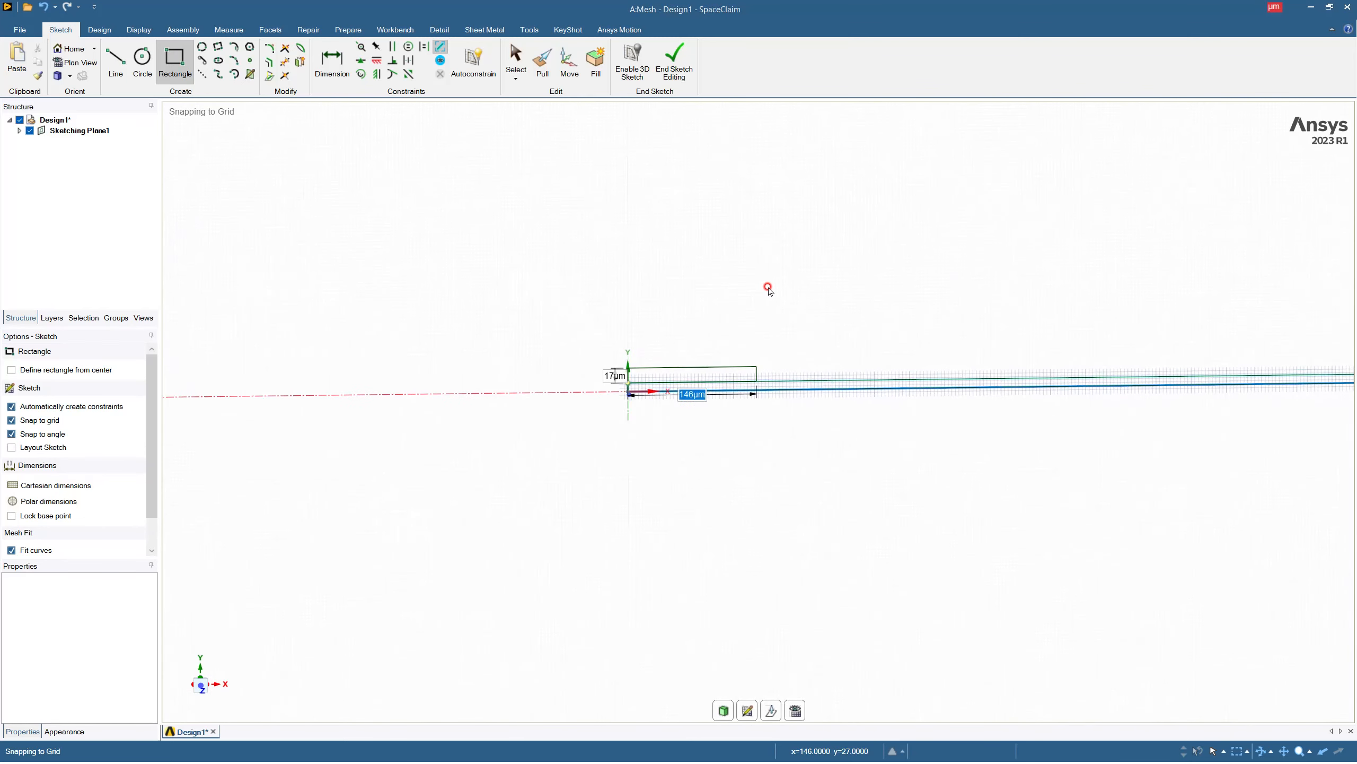
type("10")
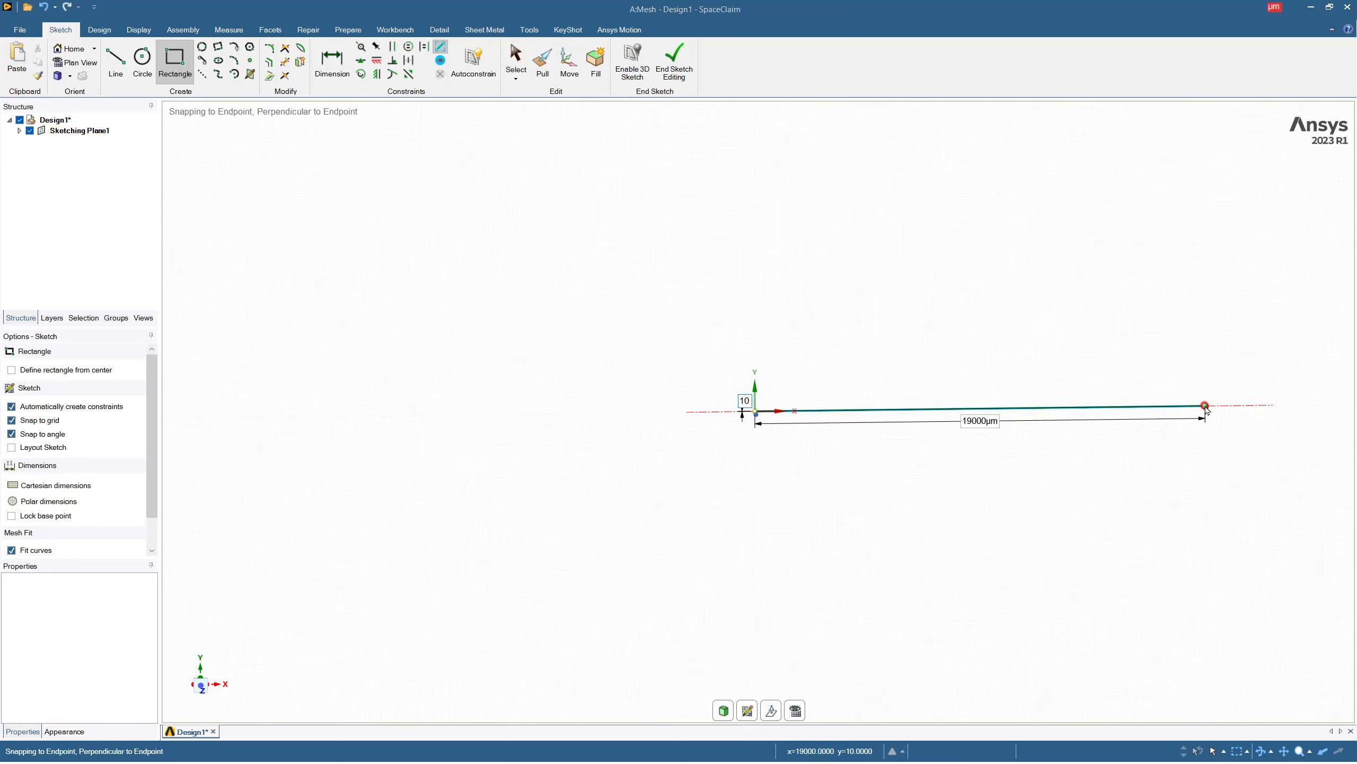
key("Return")
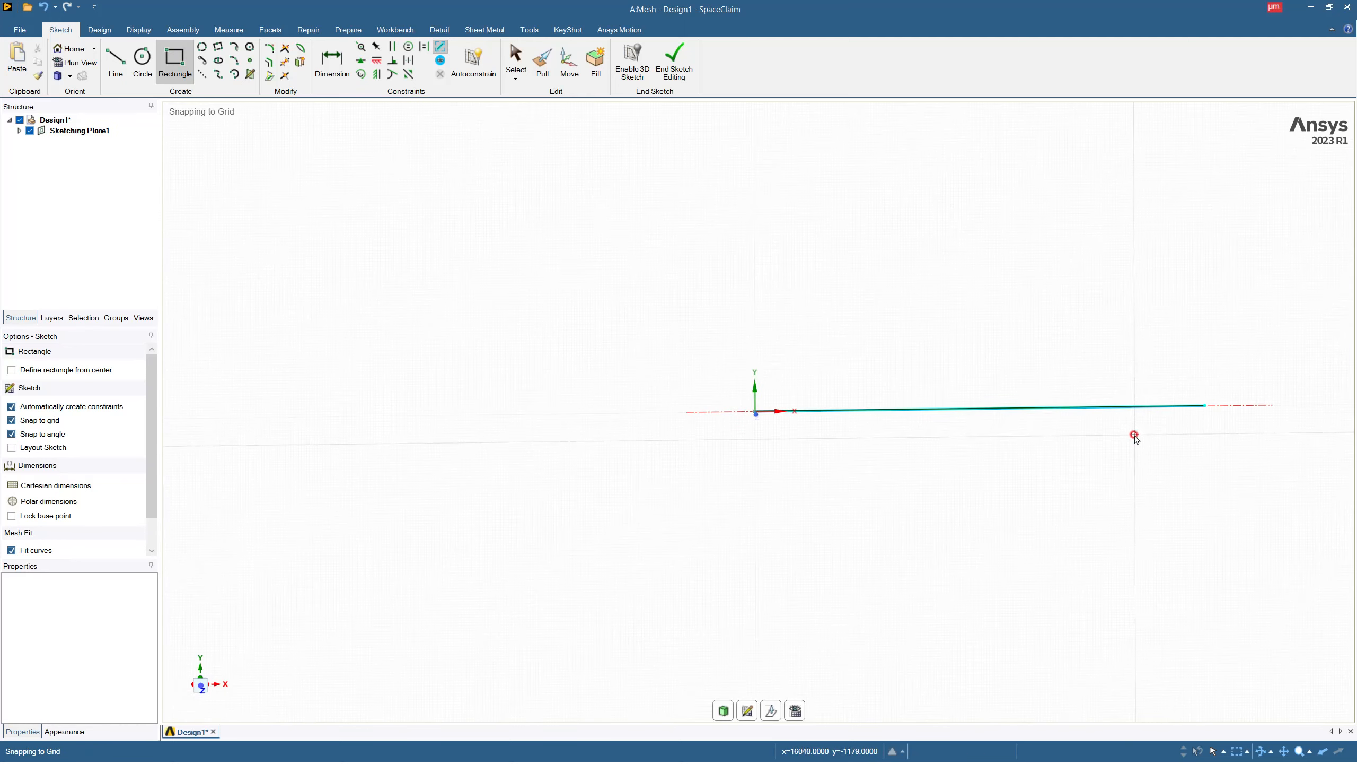
Try to sketch a third 19000 µm long rectangle from the origin, below the existing ones.
scroll(748, 396, "up", 8)
scroll(739, 377, "up", 2)
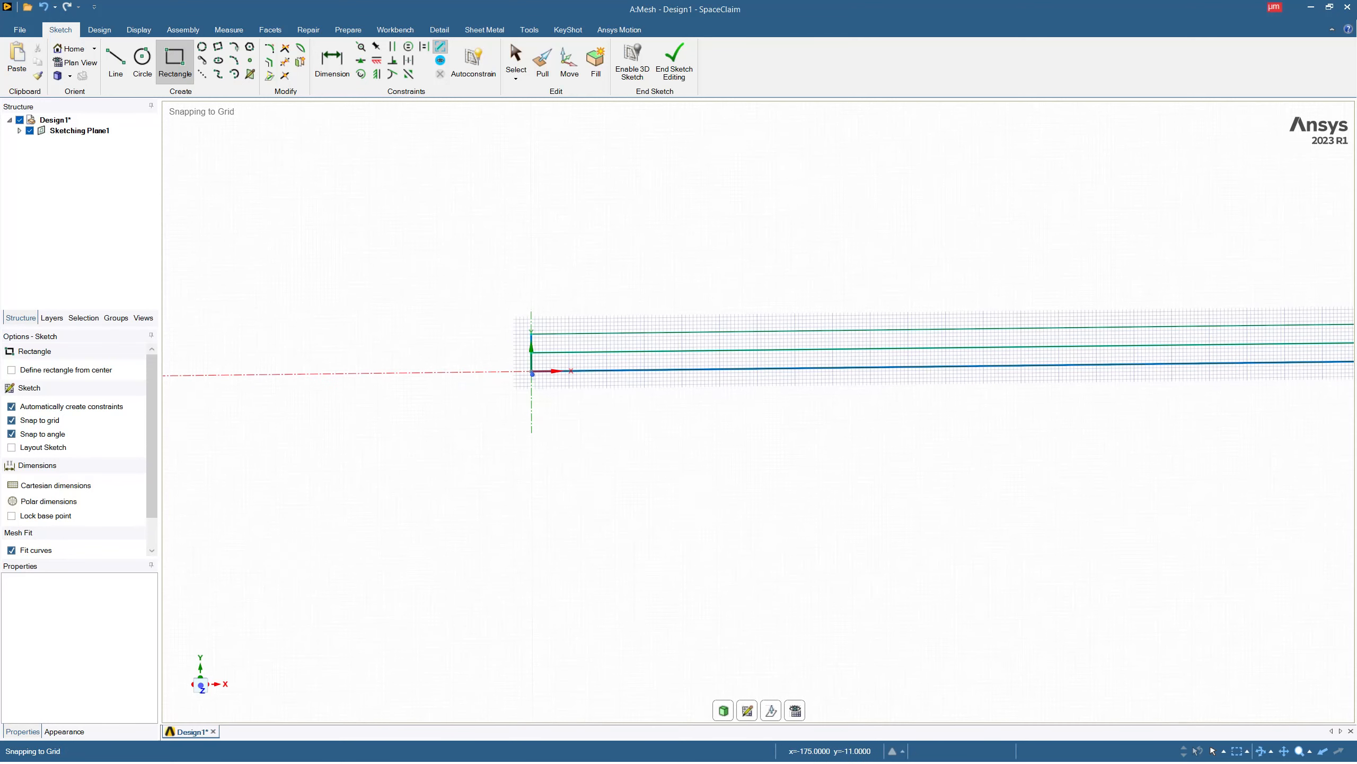
left_click(532, 373)
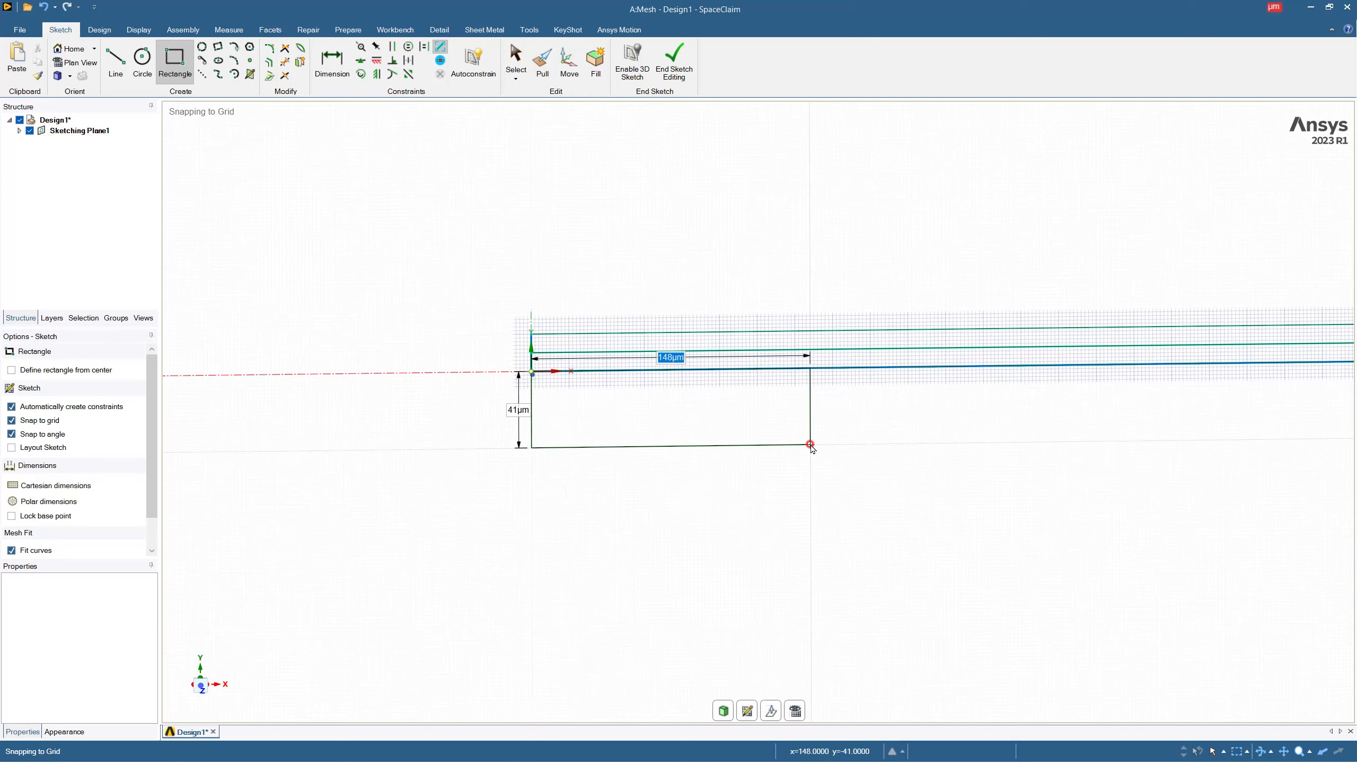
type("19000")
scroll(811, 446, "down", 15)
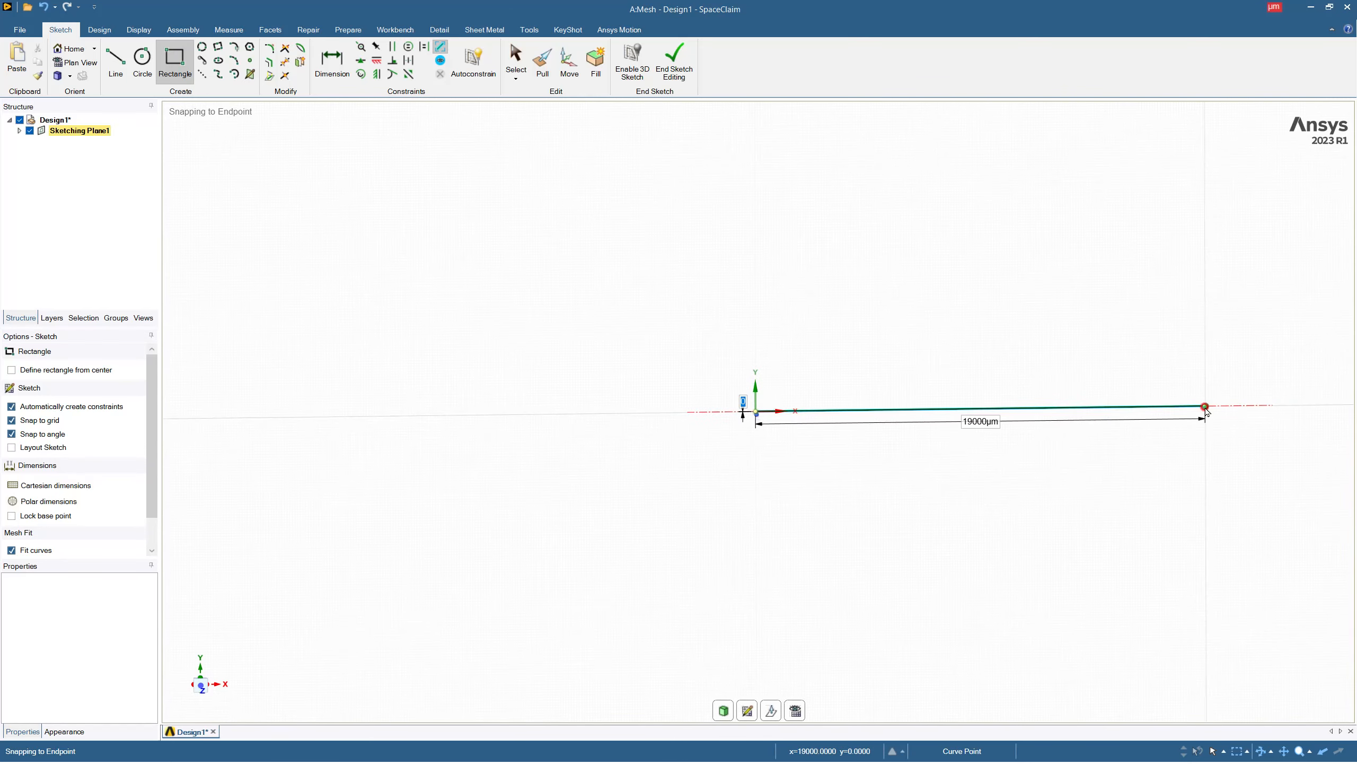
left_click(1205, 407)
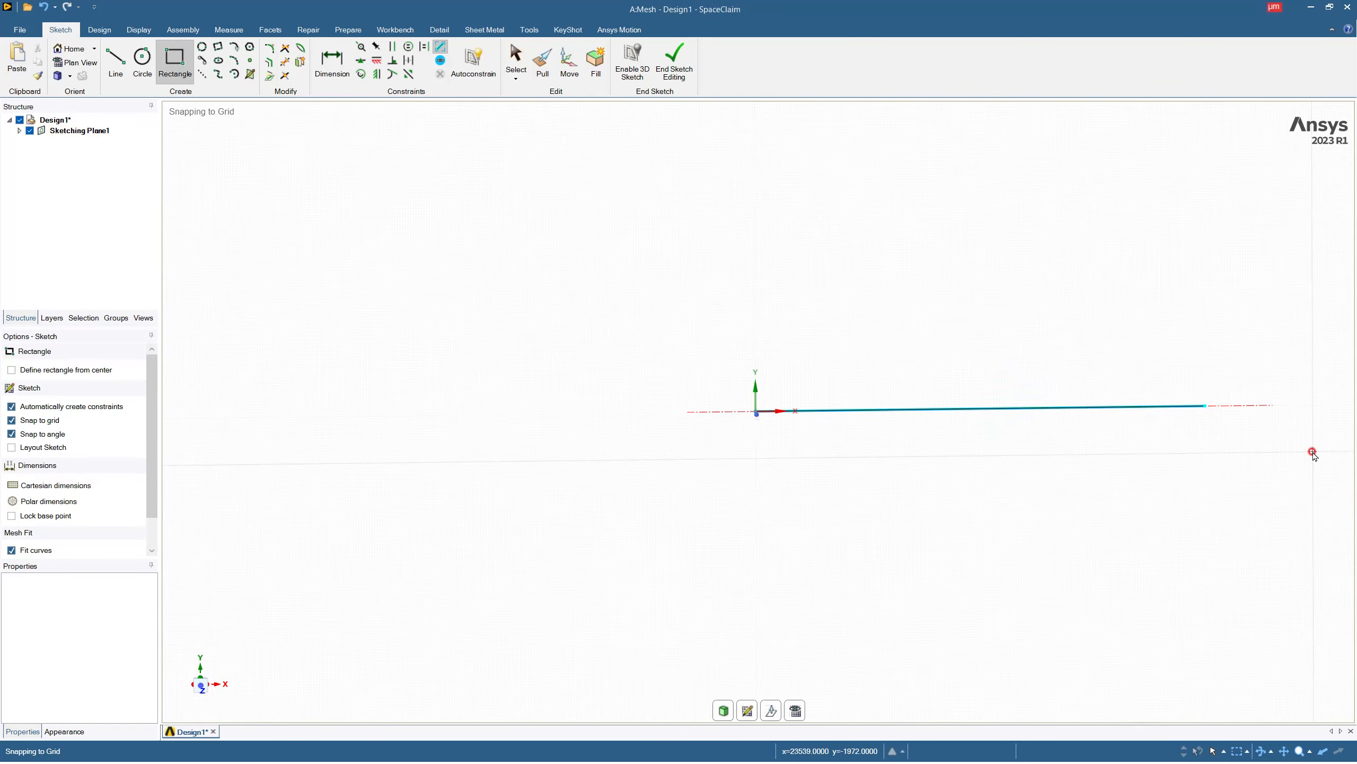
Check the stacked sketch lines near the origin and undo the last two rectangles, leaving only the first.
scroll(739, 400, "up", 8)
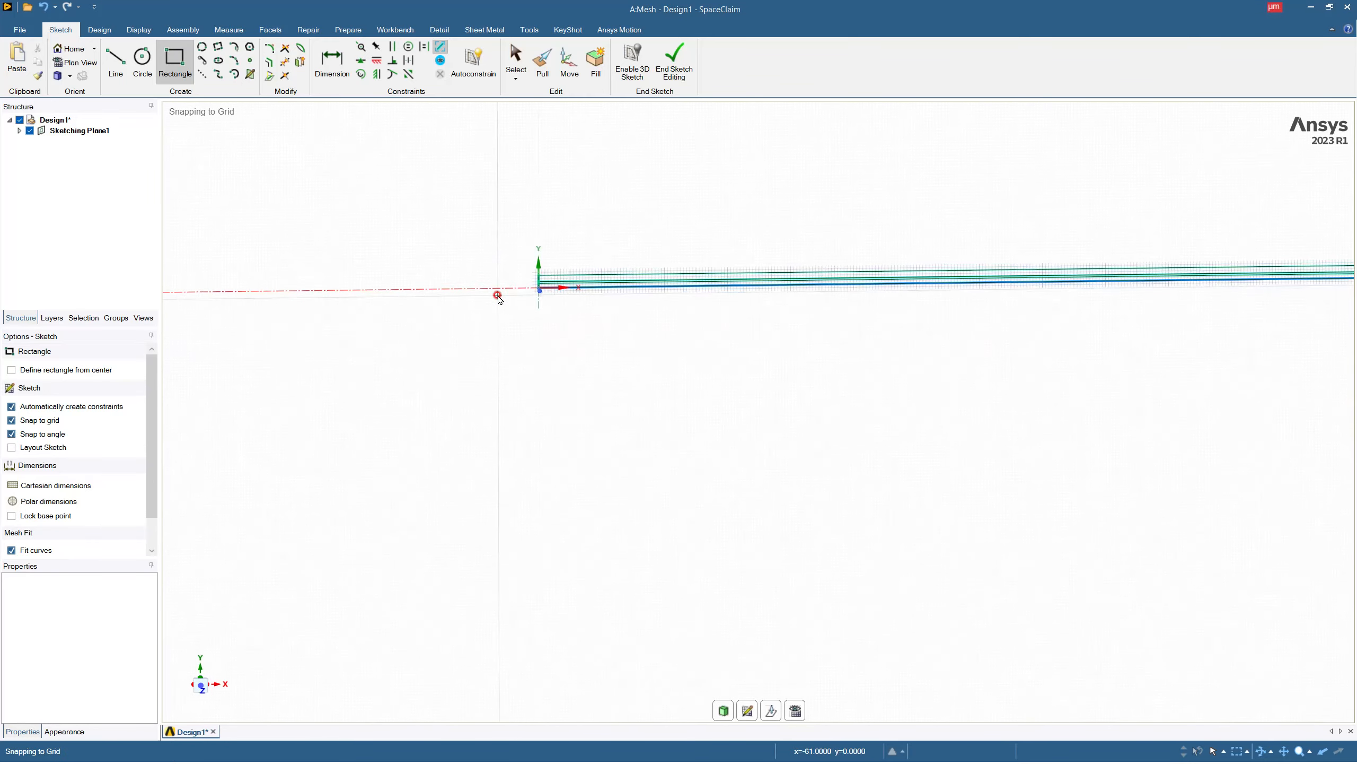
scroll(521, 235, "up", 3)
scroll(450, 224, "down", 1)
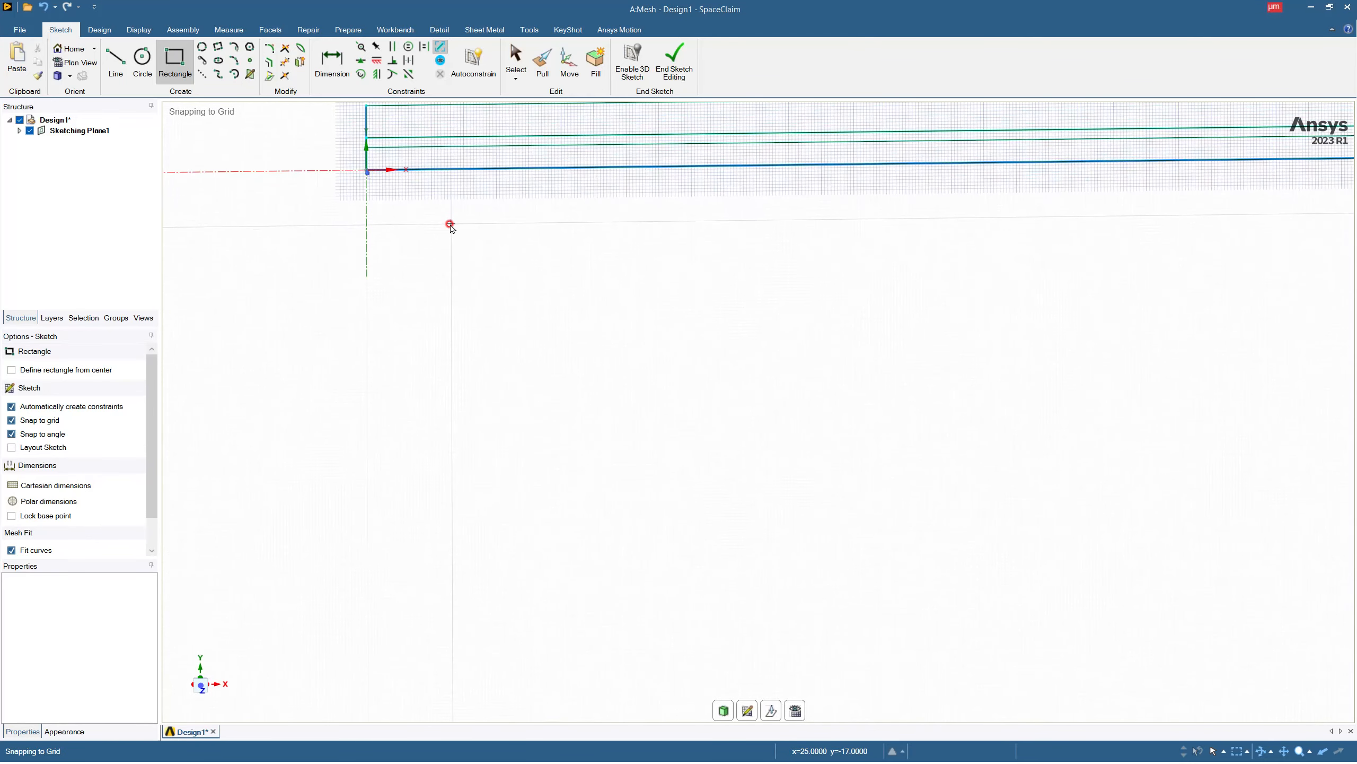
key("s")
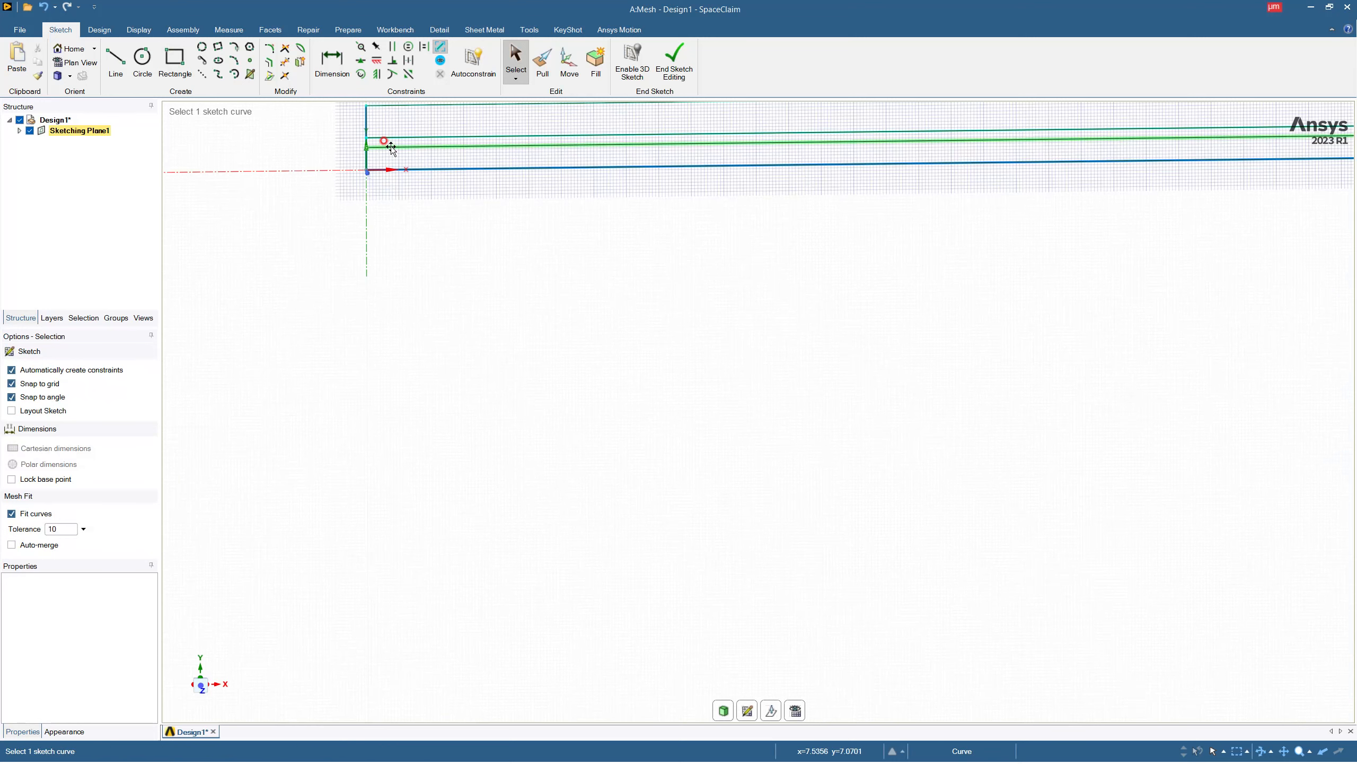
left_click(390, 146)
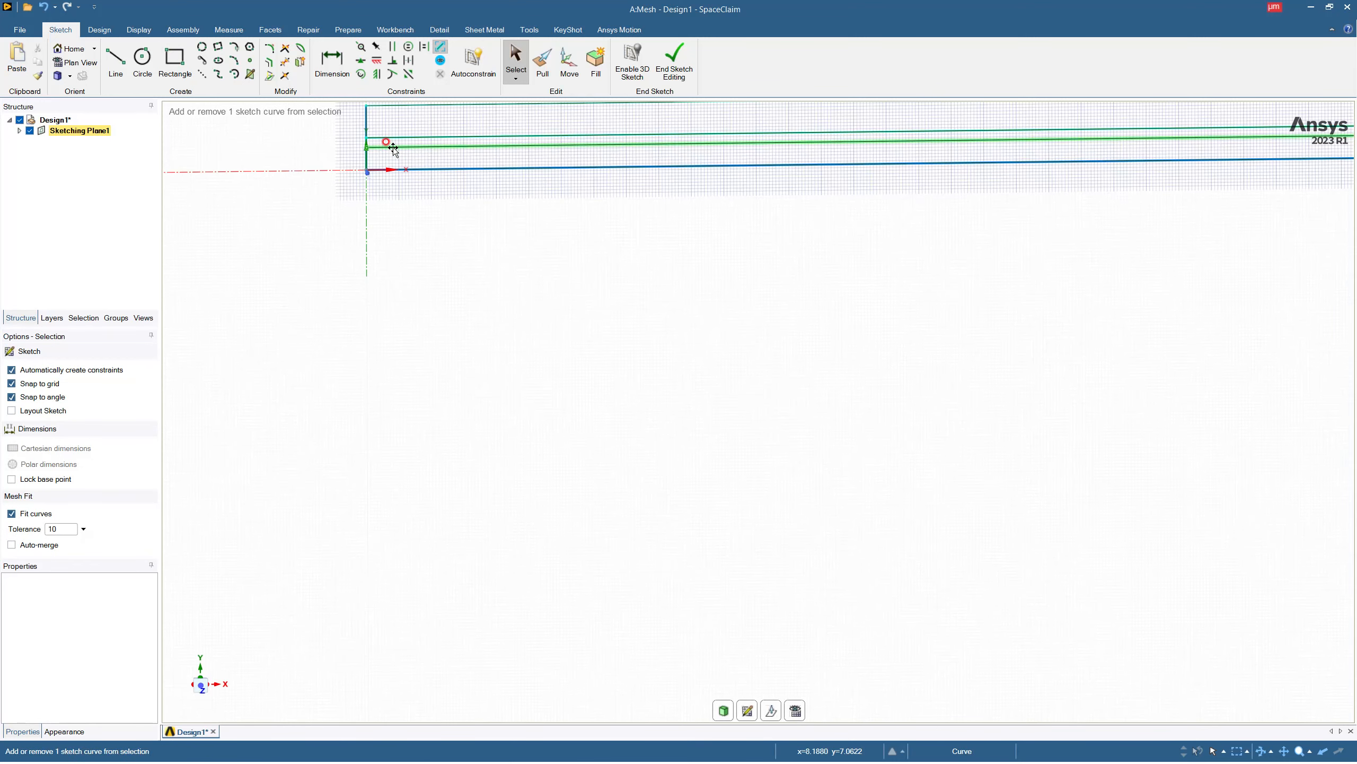
key("ctrl+z")
scroll(761, 422, "up", 3)
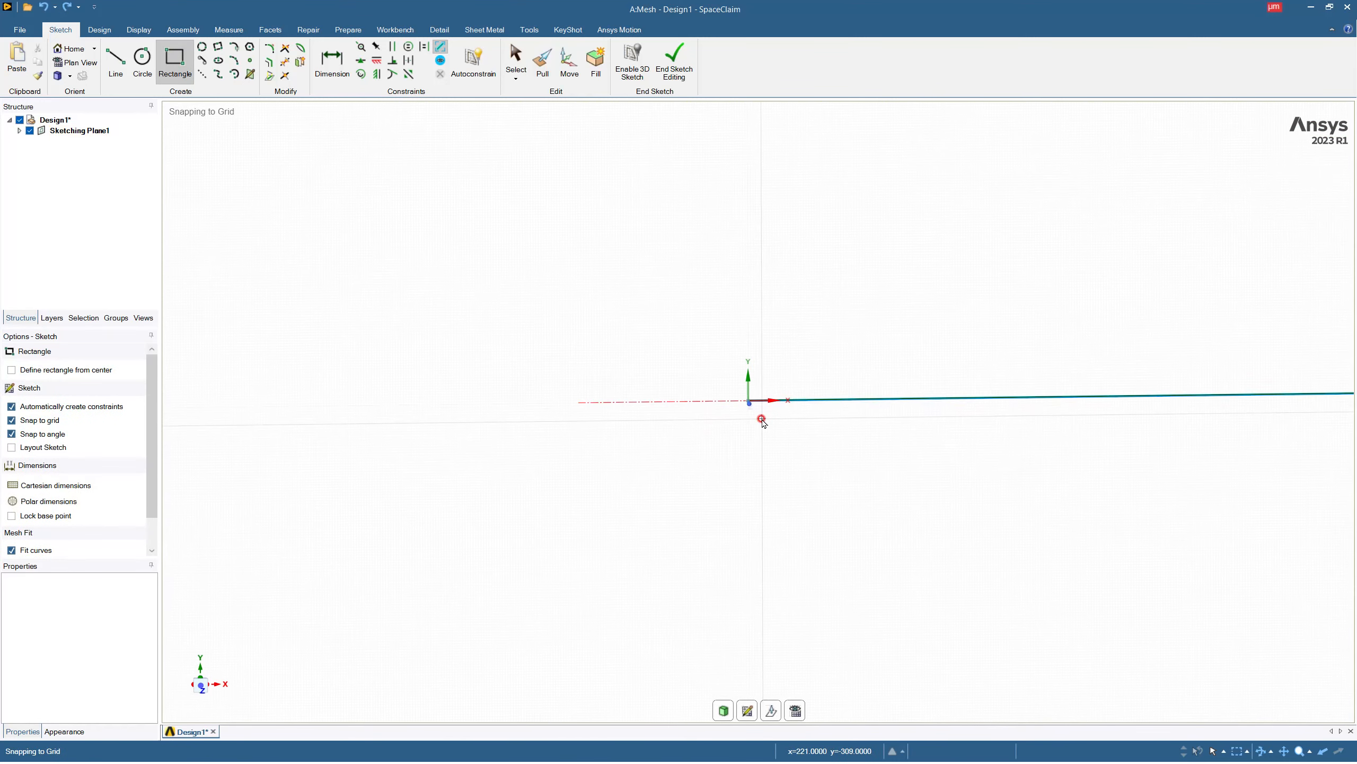
scroll(731, 276, "up", 3)
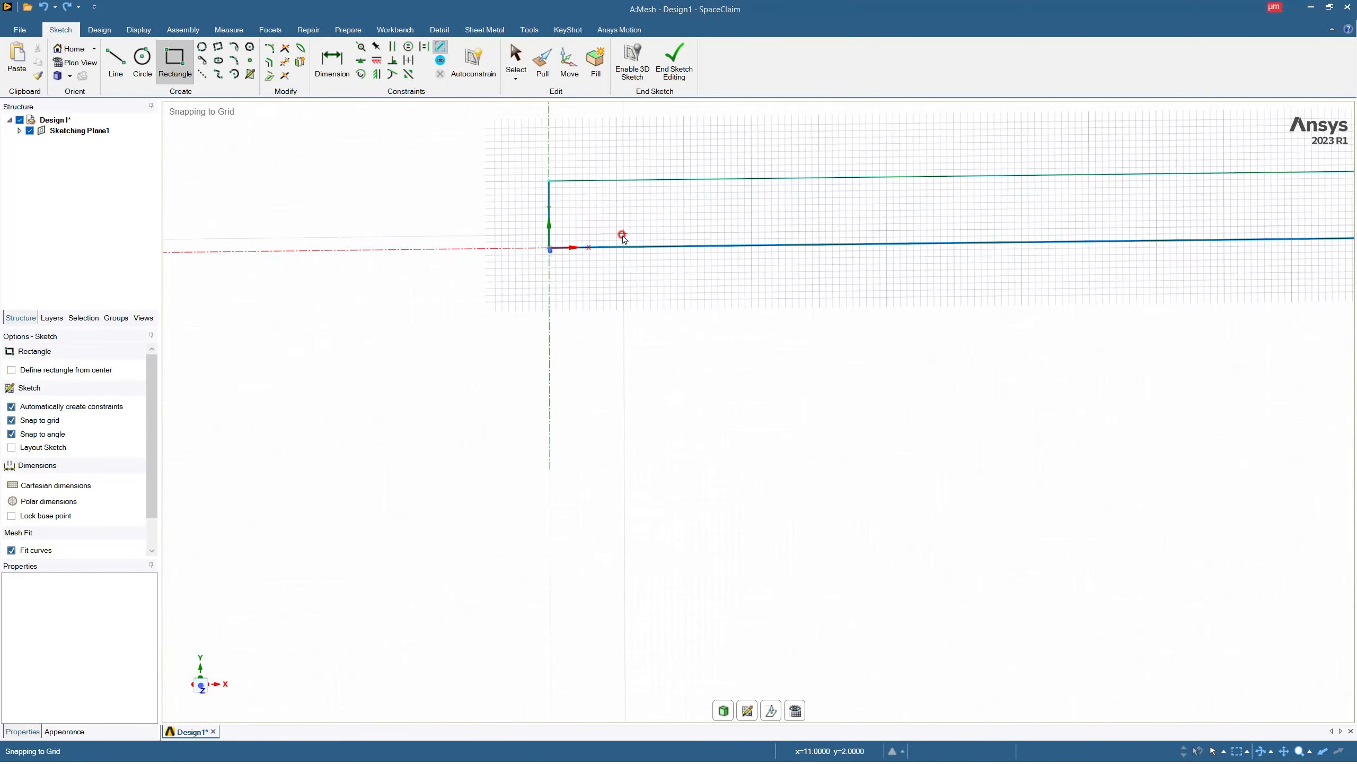
Sketch a 19000 µm long, 10 µm high rectangle on top of the remaining one, starting from its upper corner on the Y axis.
scroll(480, 262, "down", 5)
scroll(504, 226, "up", 5)
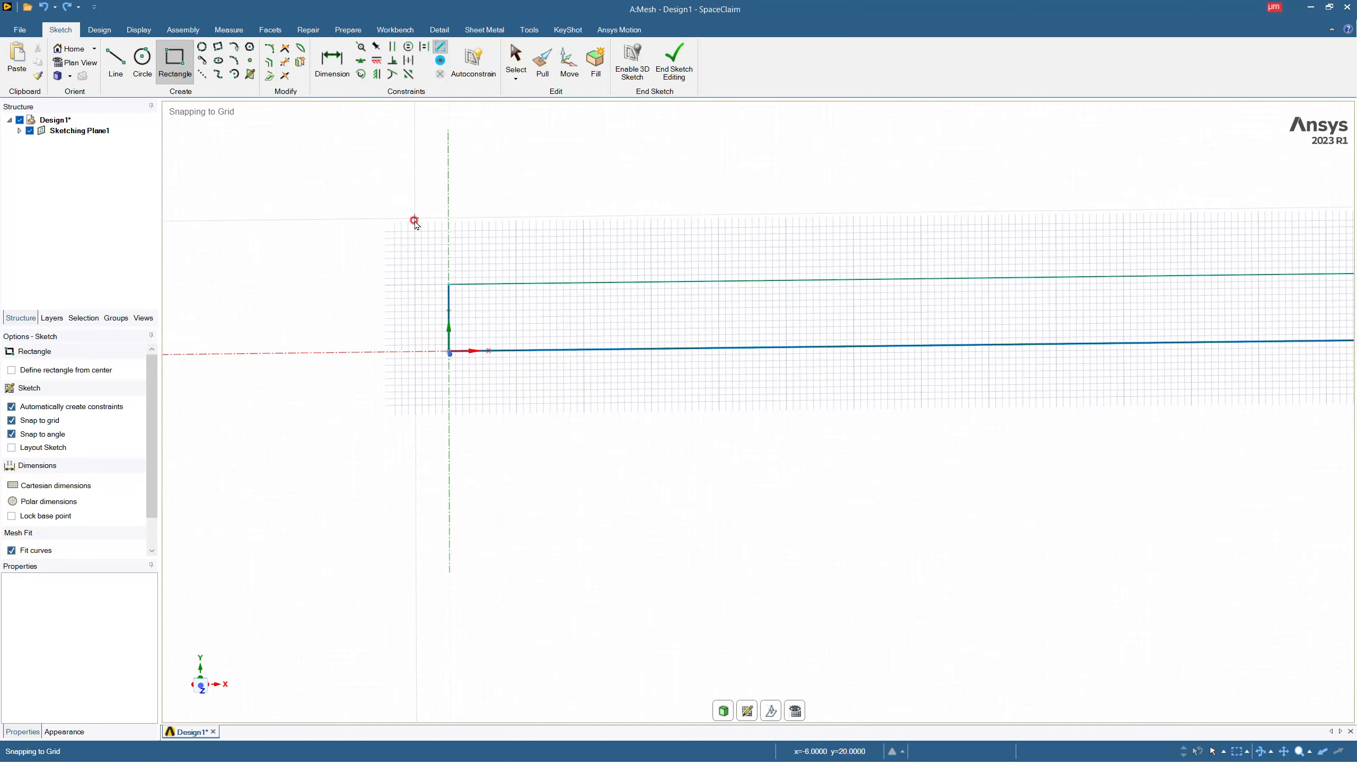
left_click(450, 284)
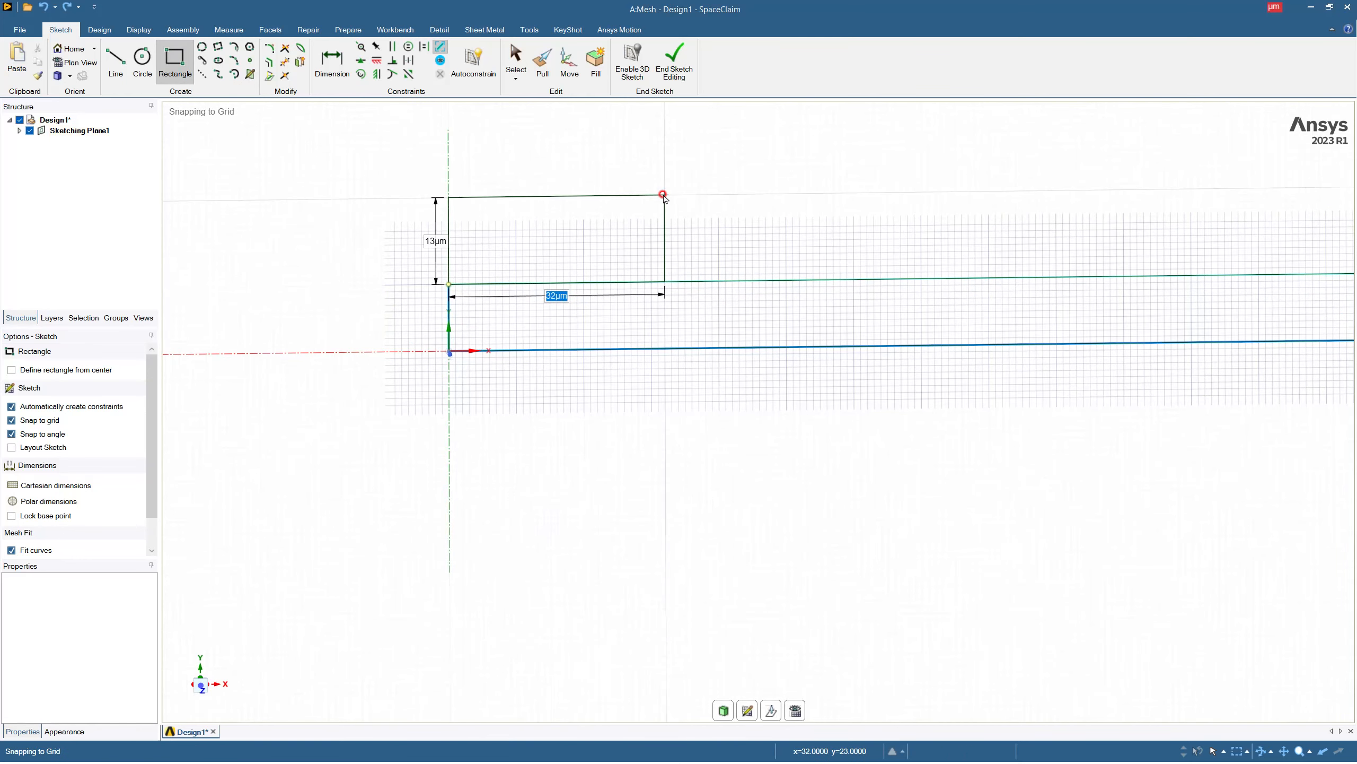
scroll(663, 198, "down", 8)
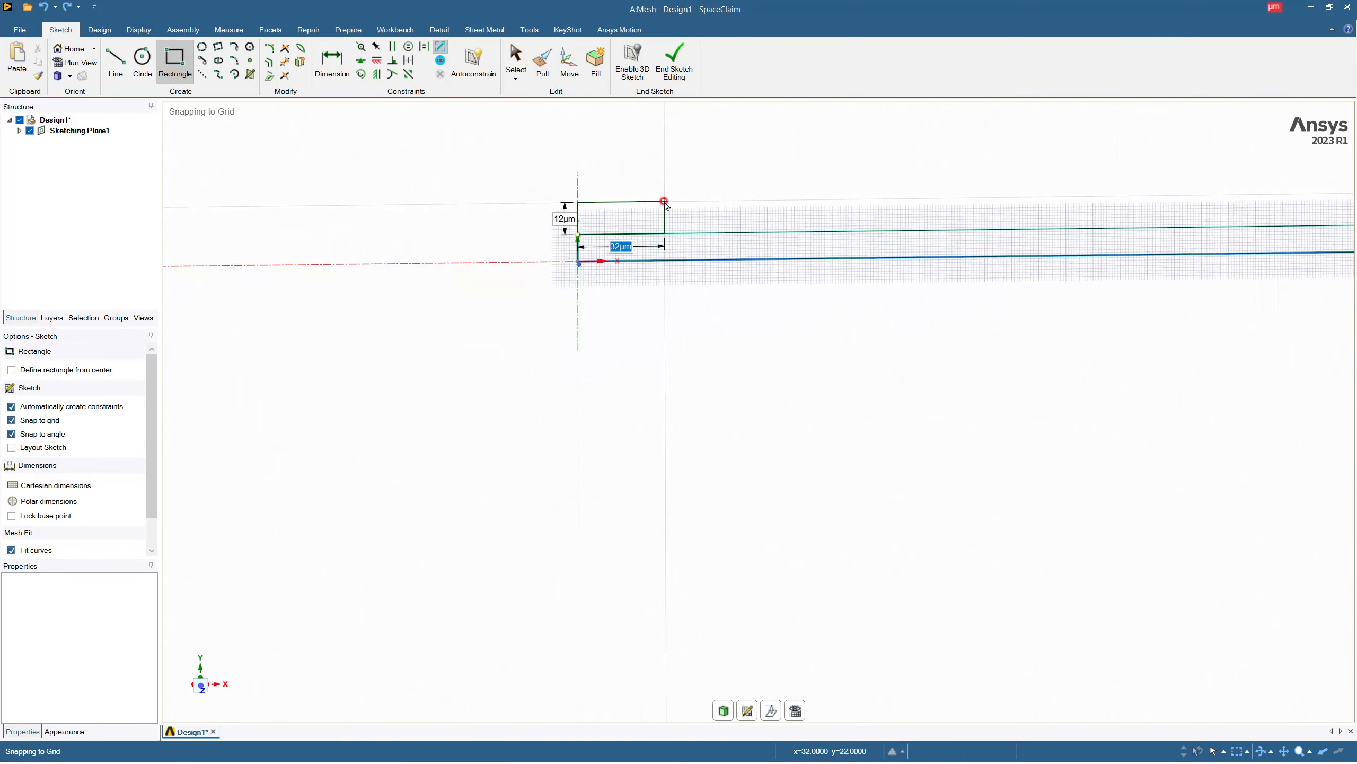
scroll(986, 238, "down", 5)
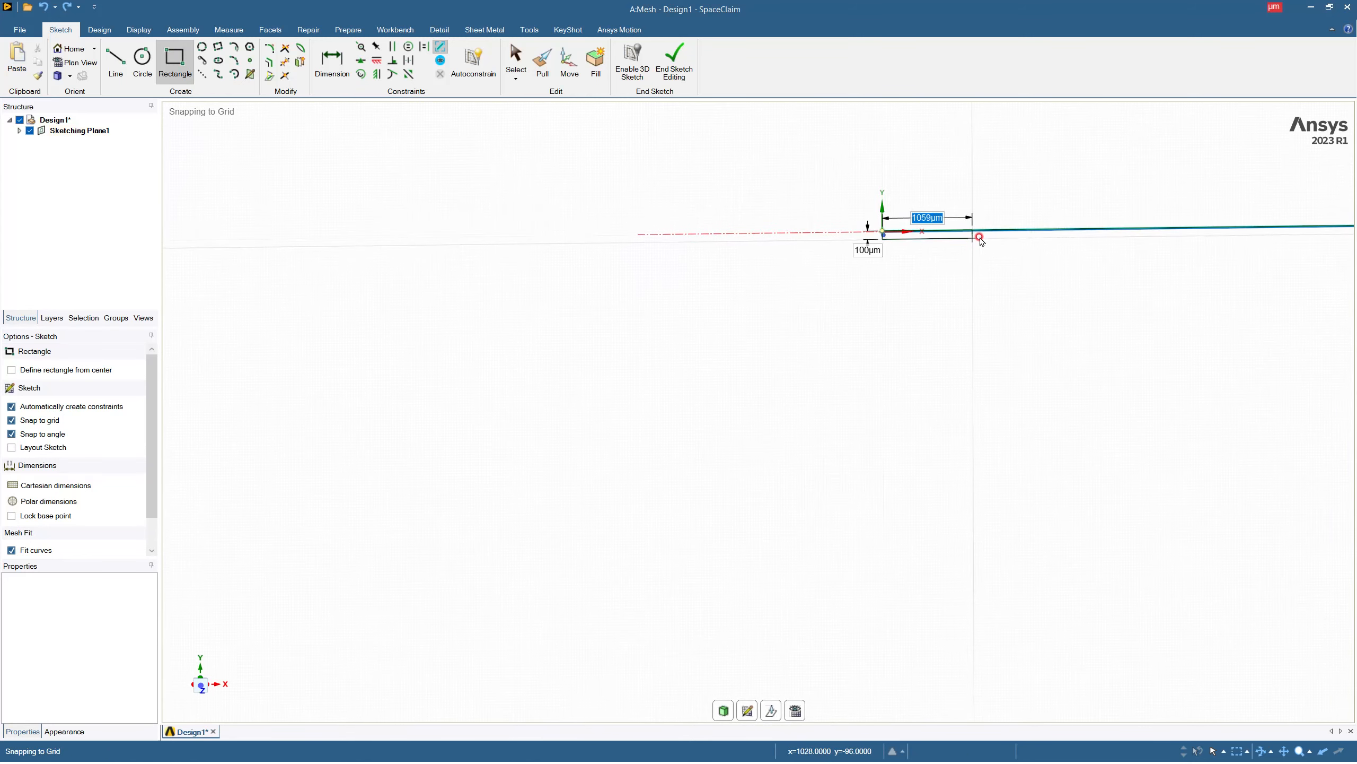
scroll(881, 261, "down", 5)
scroll(1032, 248, "up", 5)
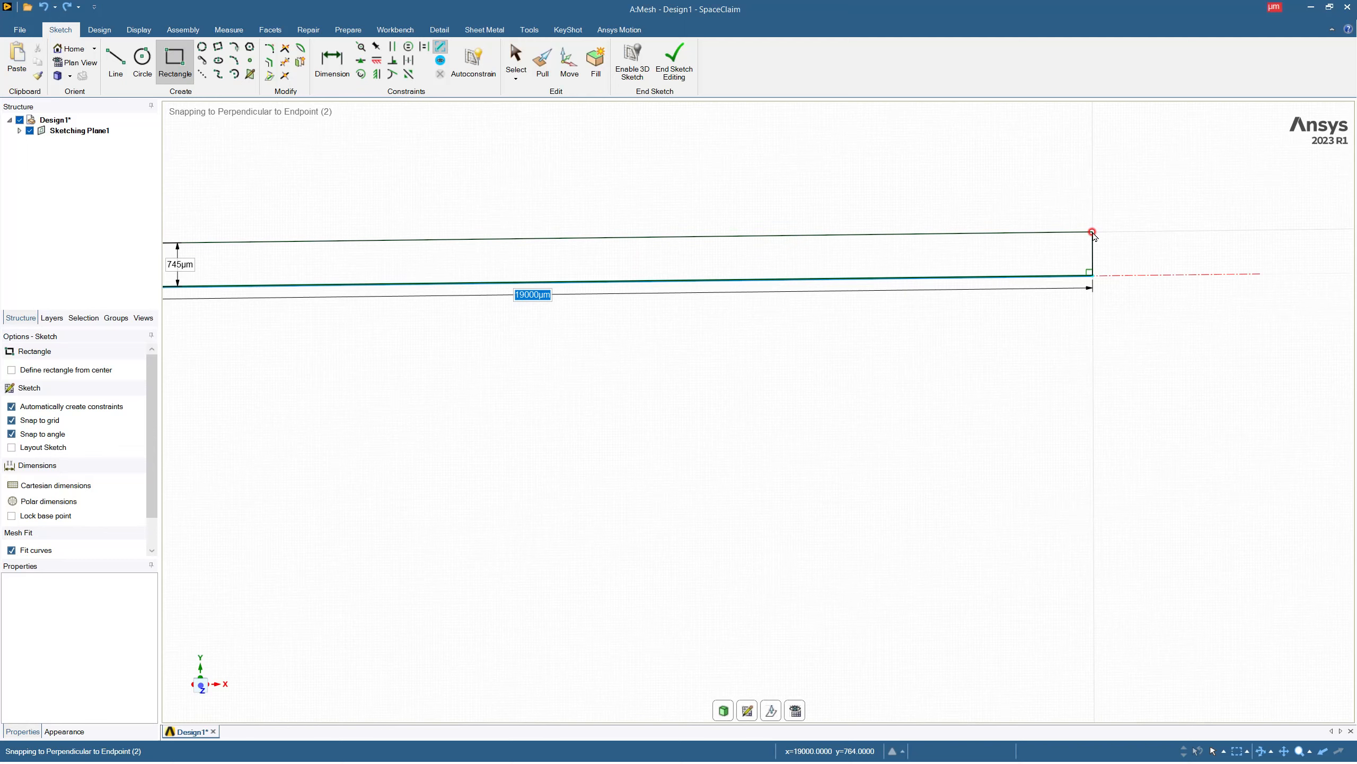
key("Tab")
key("Escape")
key("Escape")
scroll(1107, 309, "down", 3)
scroll(794, 324, "up", 6)
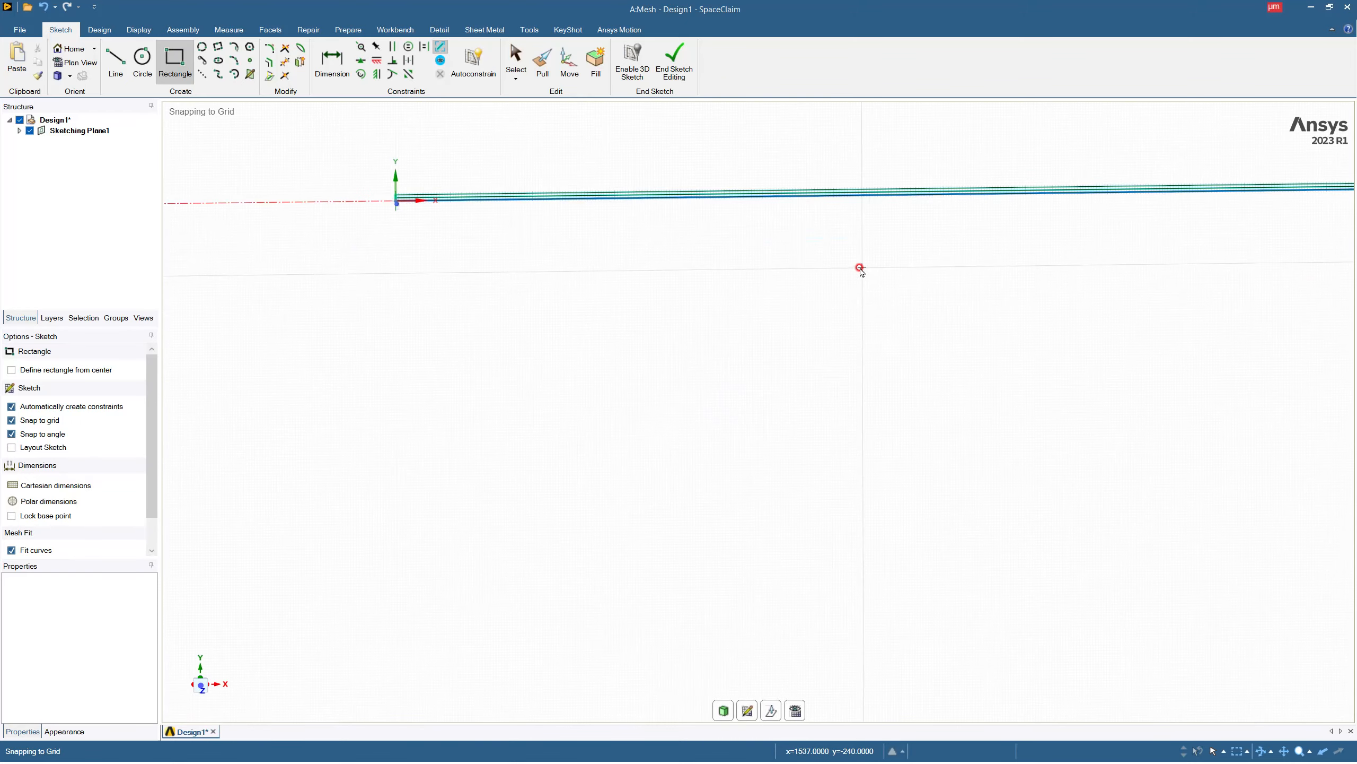
Sketch a rectangle 19000 µm long and 7 µm high below the X axis, starting at the origin.
scroll(575, 240, "down", 2)
scroll(290, 176, "up", 5)
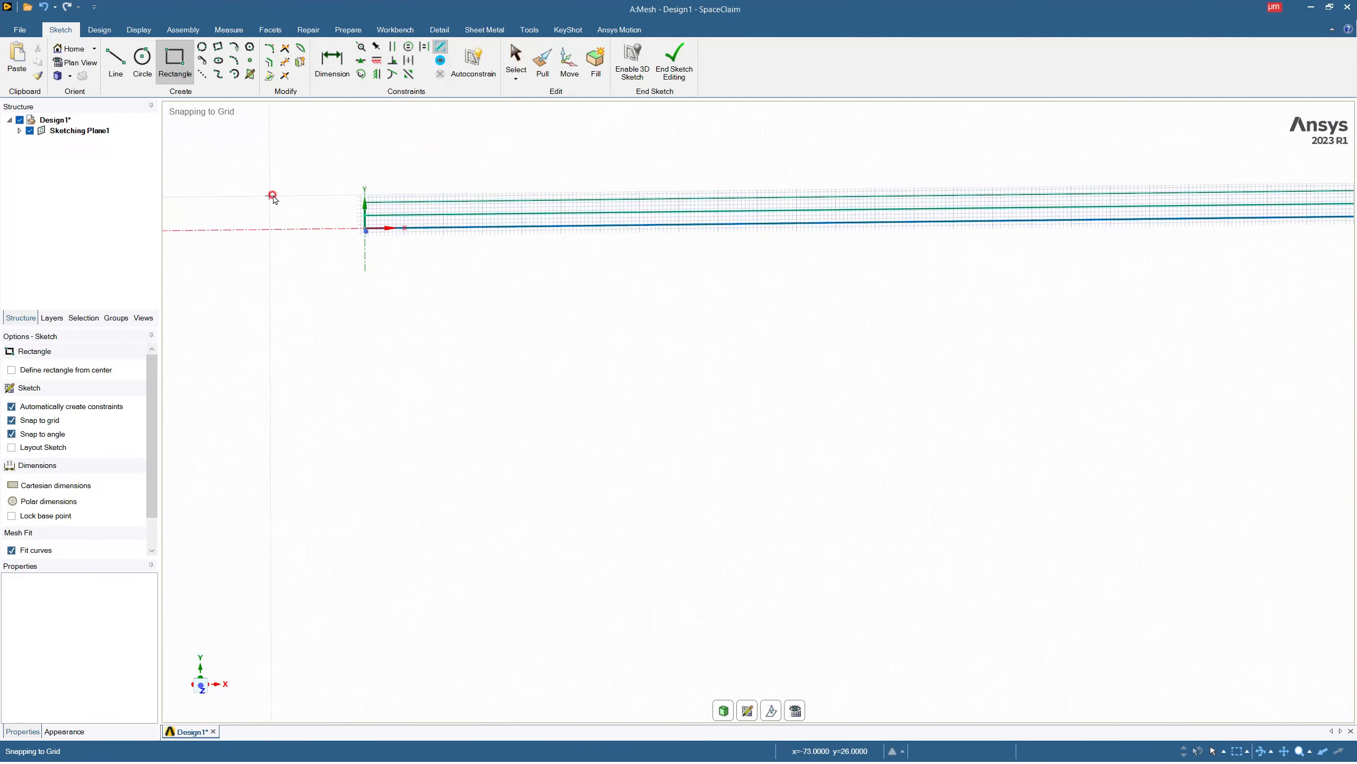
scroll(344, 217, "up", 2)
left_click(406, 255)
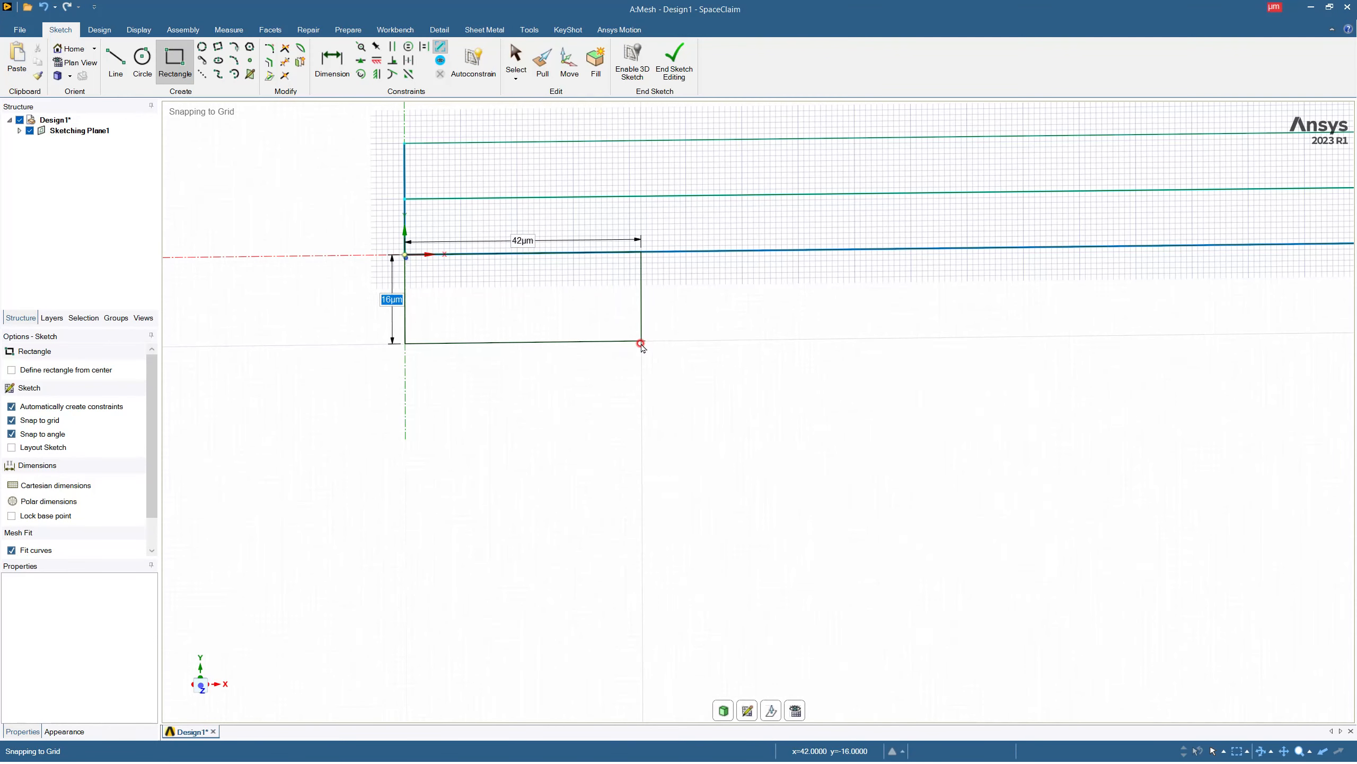
type("1")
key("Tab")
type("190")
key("Return")
Sketch a 19000 by 1000 µm rectangle directly beneath the 7 µm layer, starting from its lower corner on the Y axis.
scroll(641, 292, "down", 20)
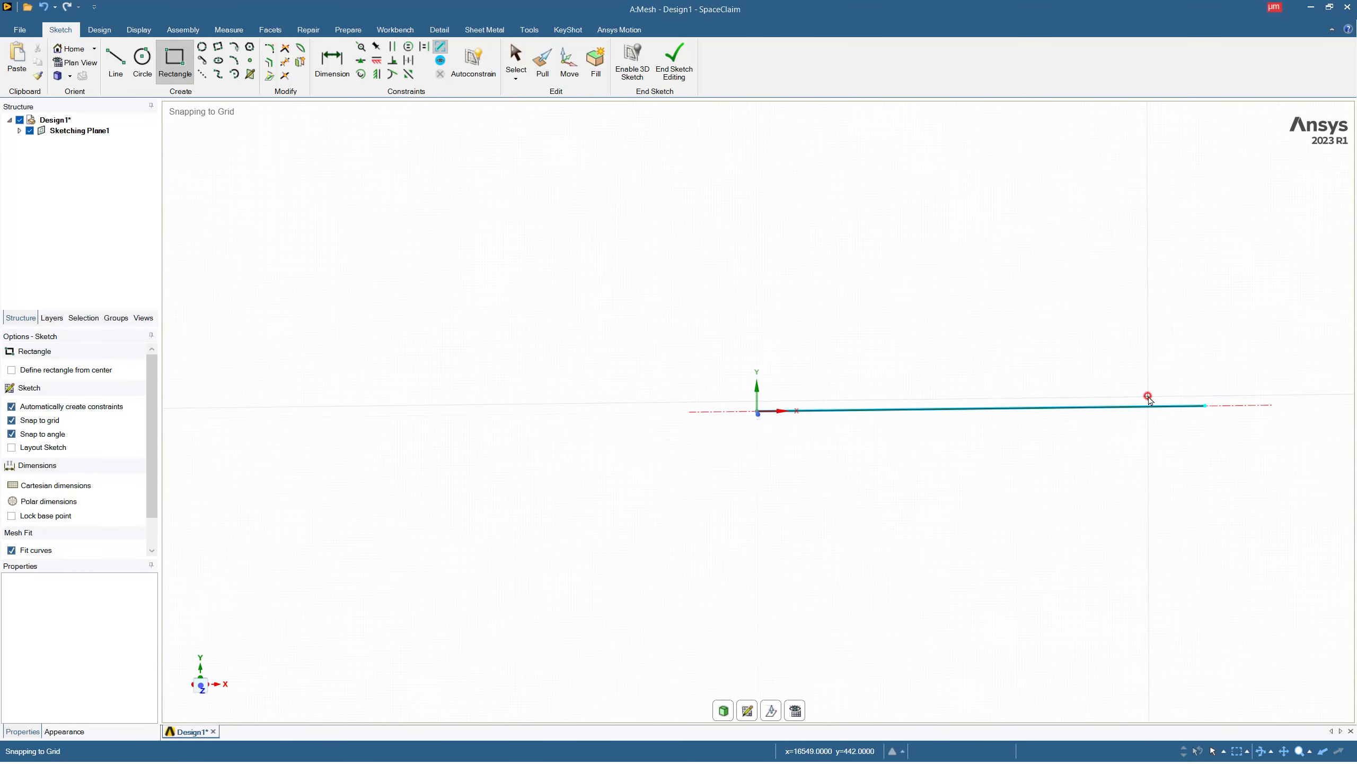
scroll(1225, 445, "up", 1)
scroll(887, 463, "up", 5)
scroll(660, 401, "up", 1)
scroll(661, 355, "down", 5)
scroll(491, 325, "up", 14)
scroll(648, 406, "up", 5)
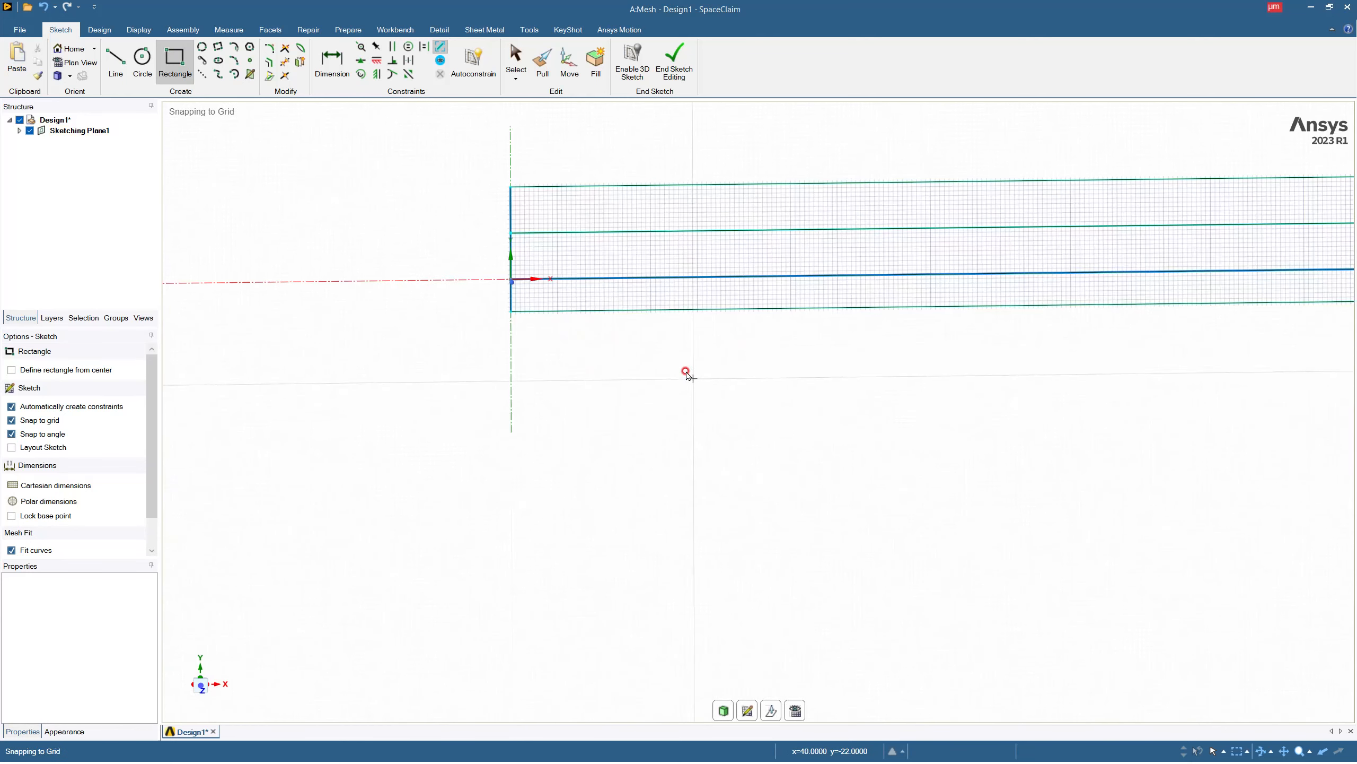
left_click(515, 317)
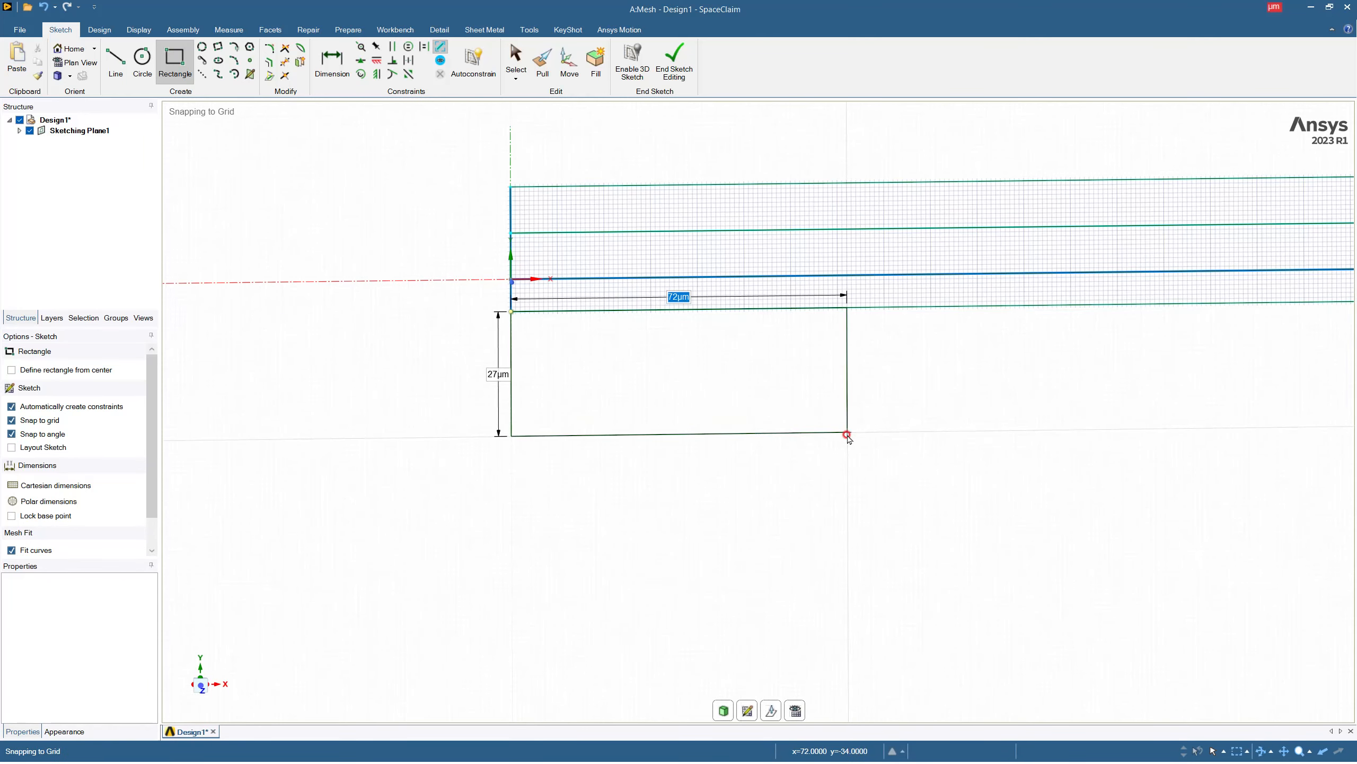
type("1000")
scroll(847, 434, "down", 12)
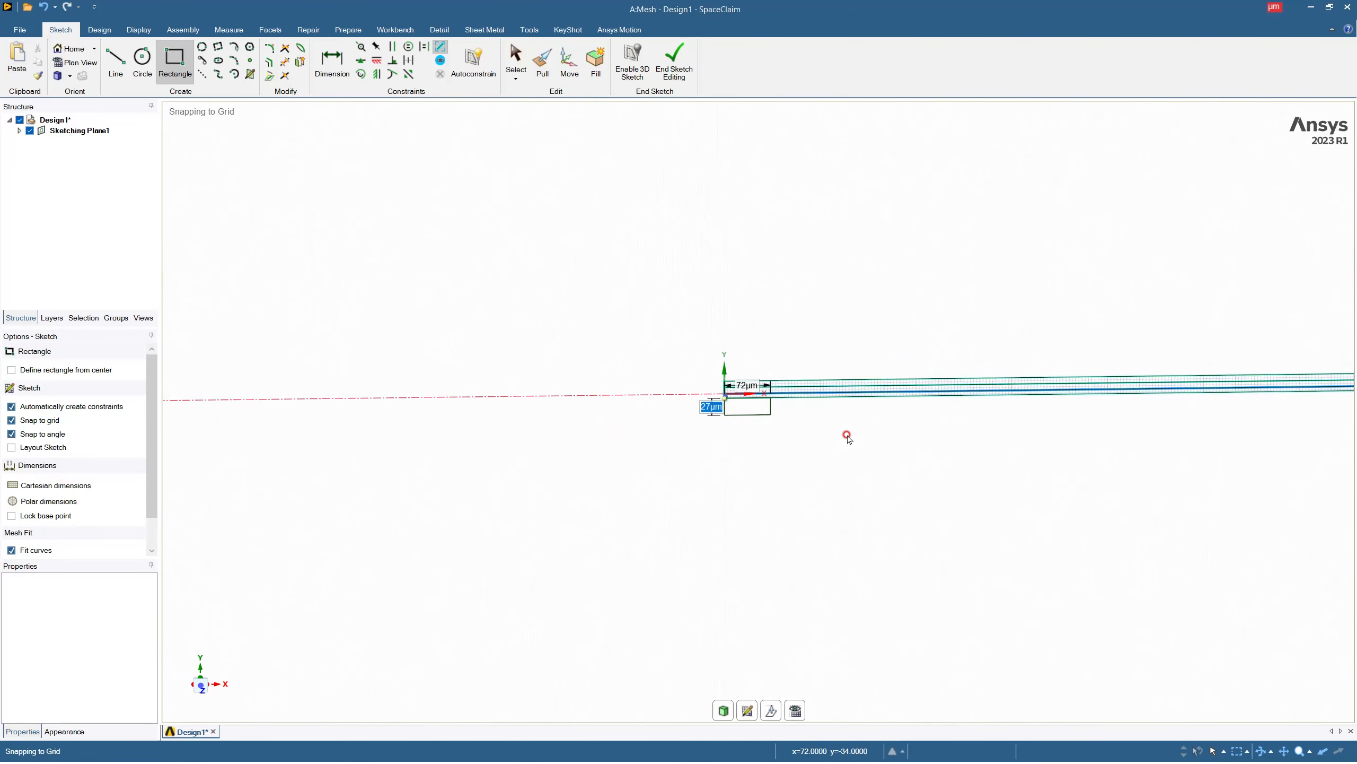
key("Tab")
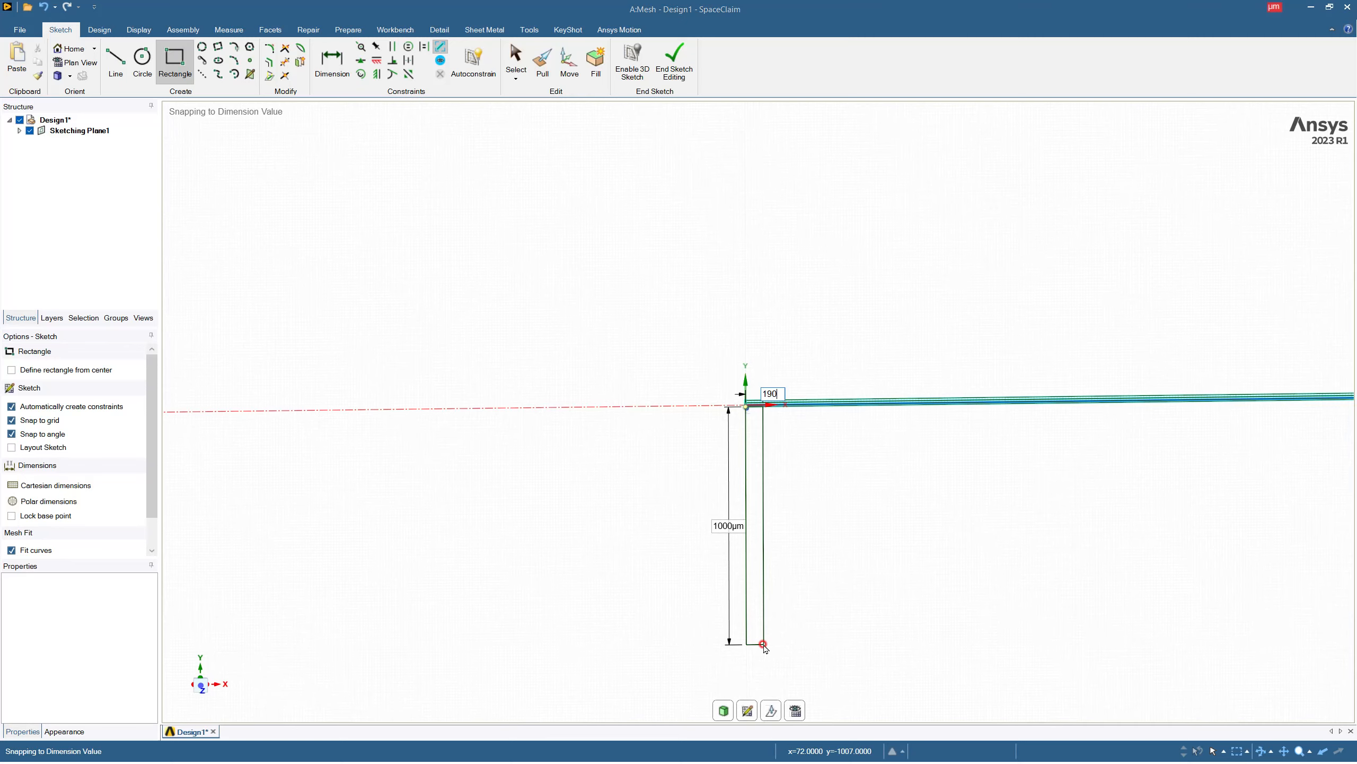
type("9000")
key("Return")
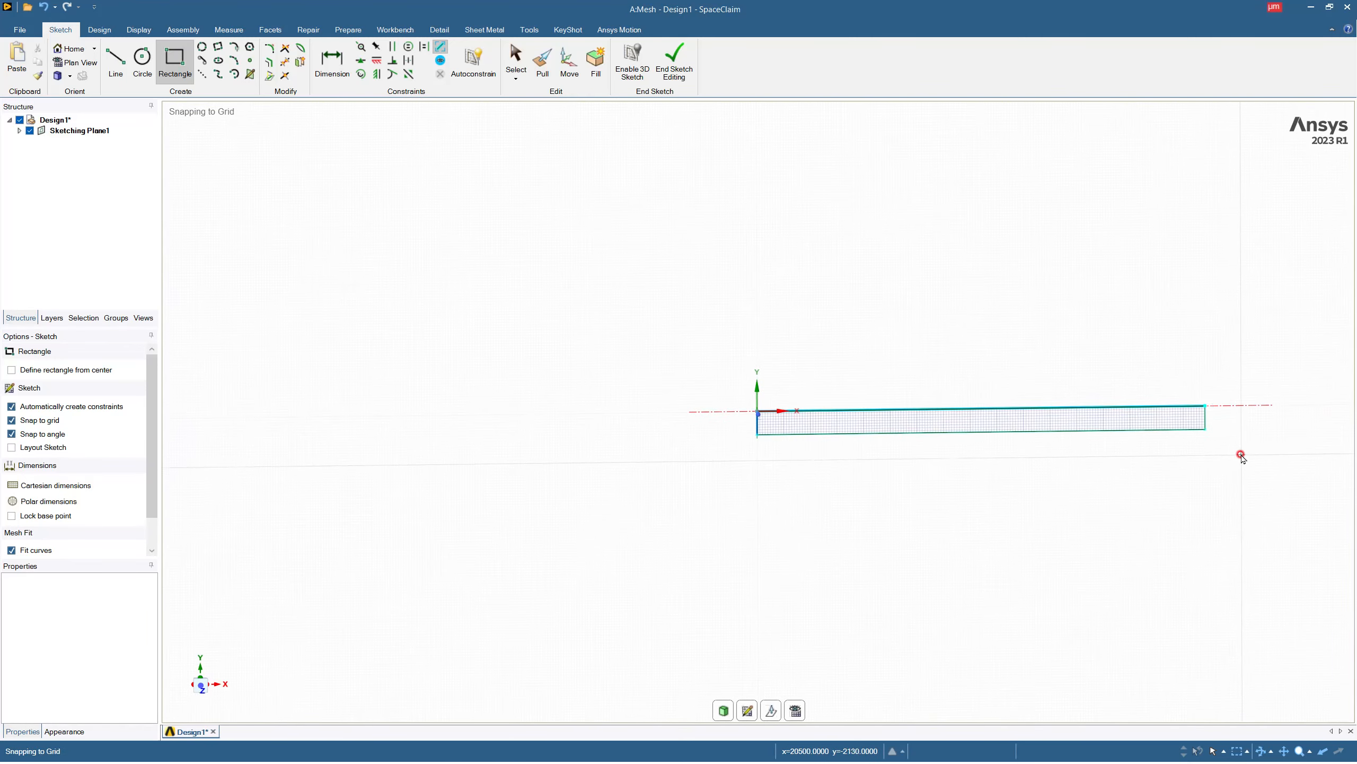
Sketch a 19000 by 300 µm rectangle above the uppermost 10 µm layer, starting from its upper corner on the Y axis.
scroll(1241, 454, "up", 4)
scroll(947, 430, "down", 1)
scroll(334, 365, "up", 1)
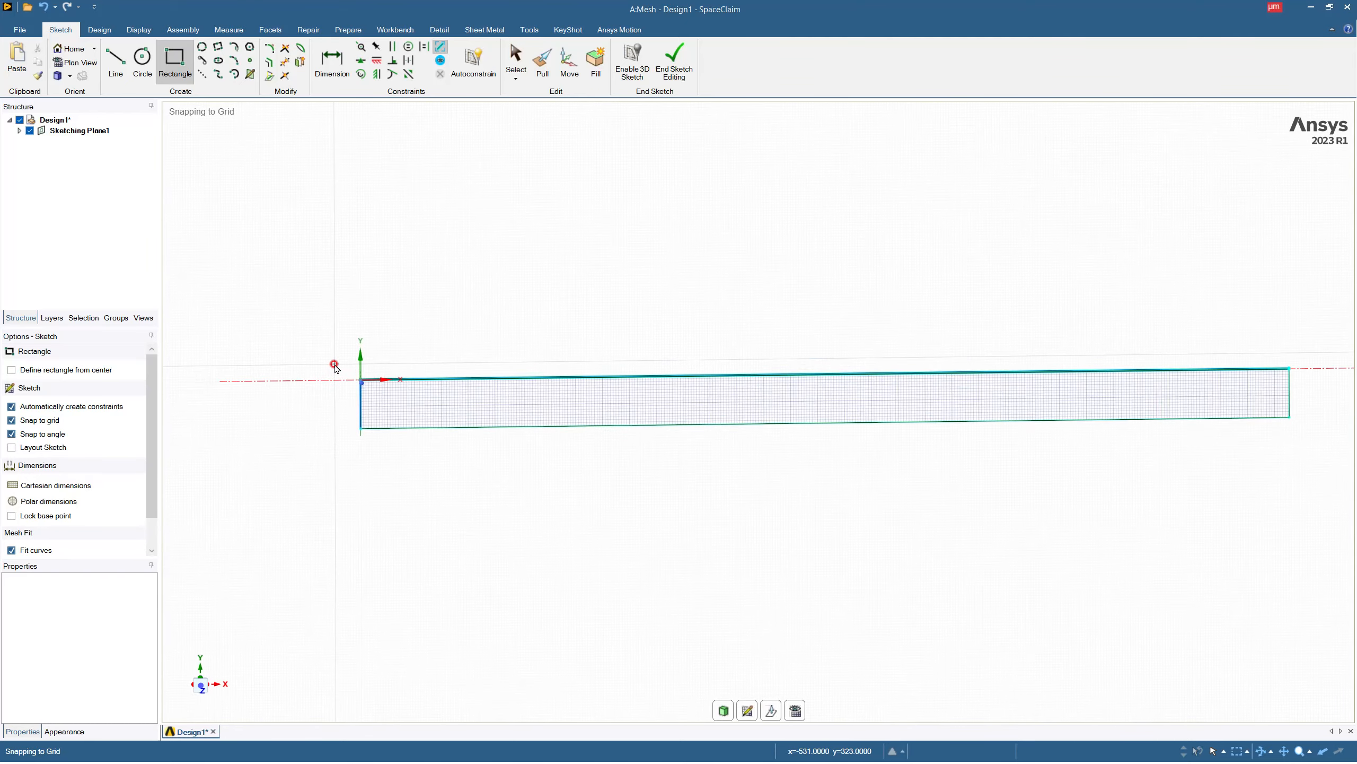
scroll(334, 365, "up", 2)
scroll(415, 394, "up", 2)
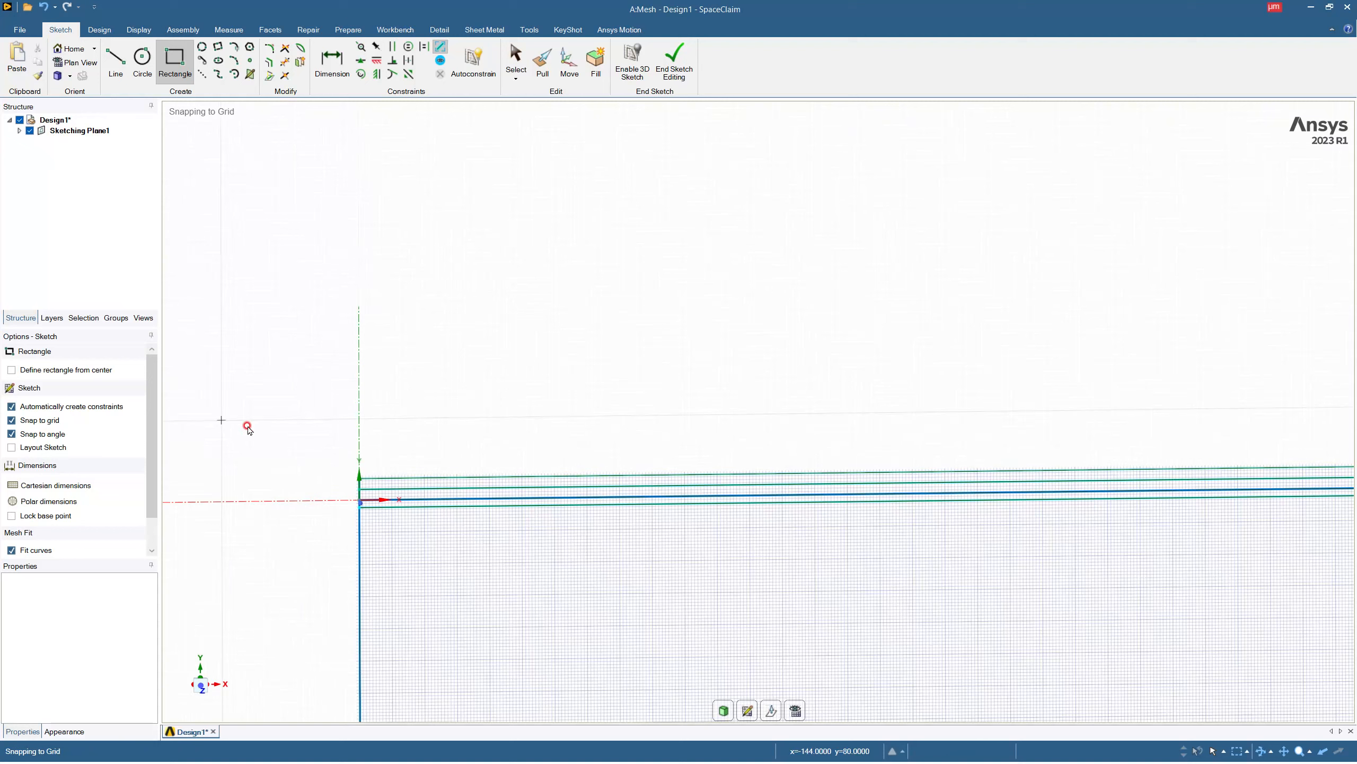
left_click(360, 476)
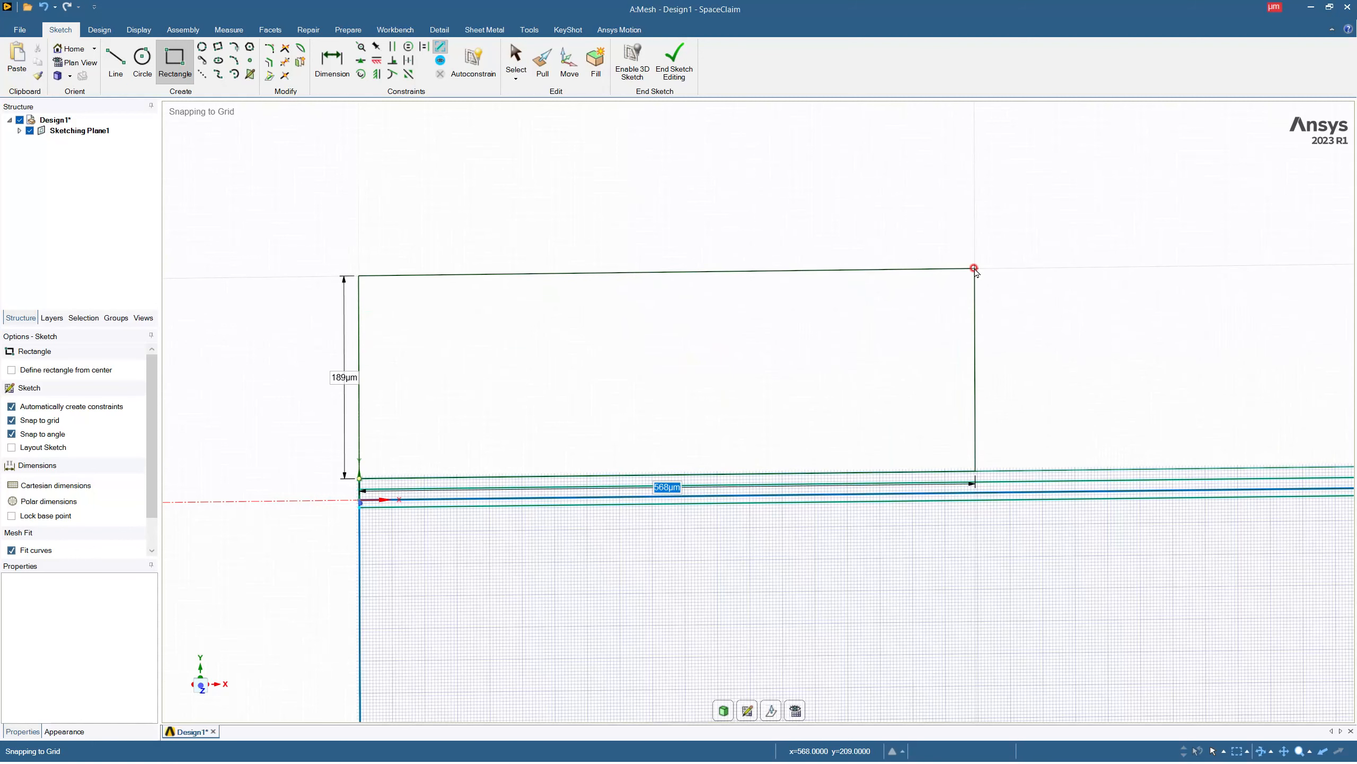
key("Tab")
type("30")
key("Tab")
type("19")
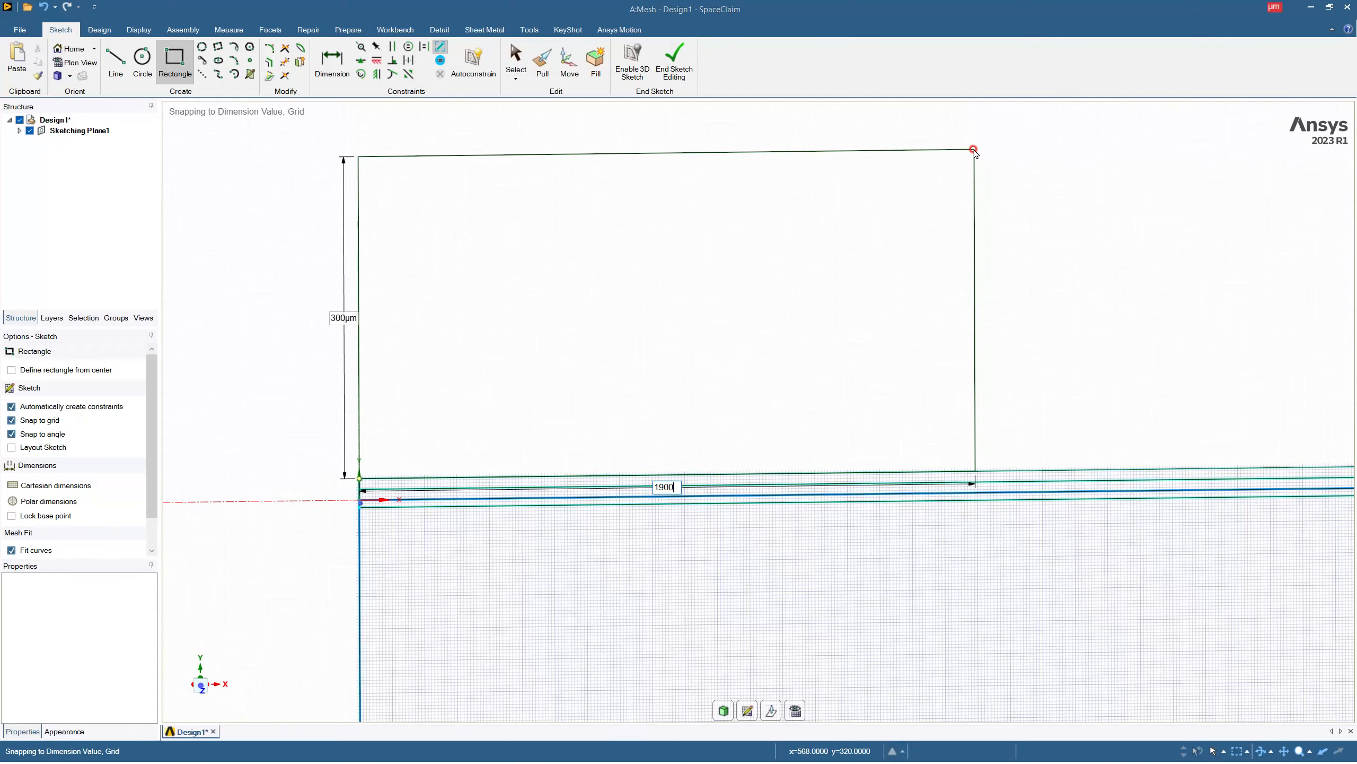
key("Return")
Sketch a 19000 by 500 µm rectangle beneath the 1000 µm layer, starting from its lower corner on the Y axis.
scroll(973, 149, "down", 5)
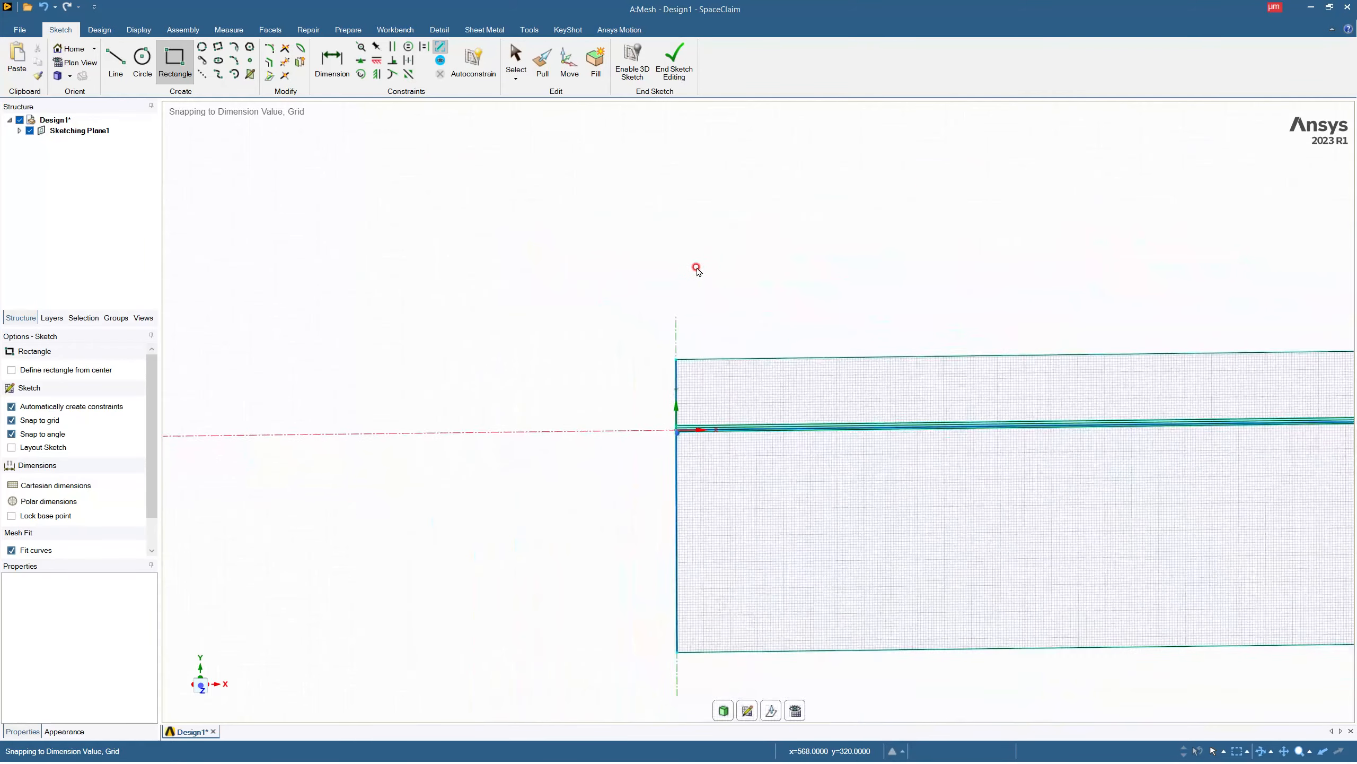
scroll(616, 270, "down", 3)
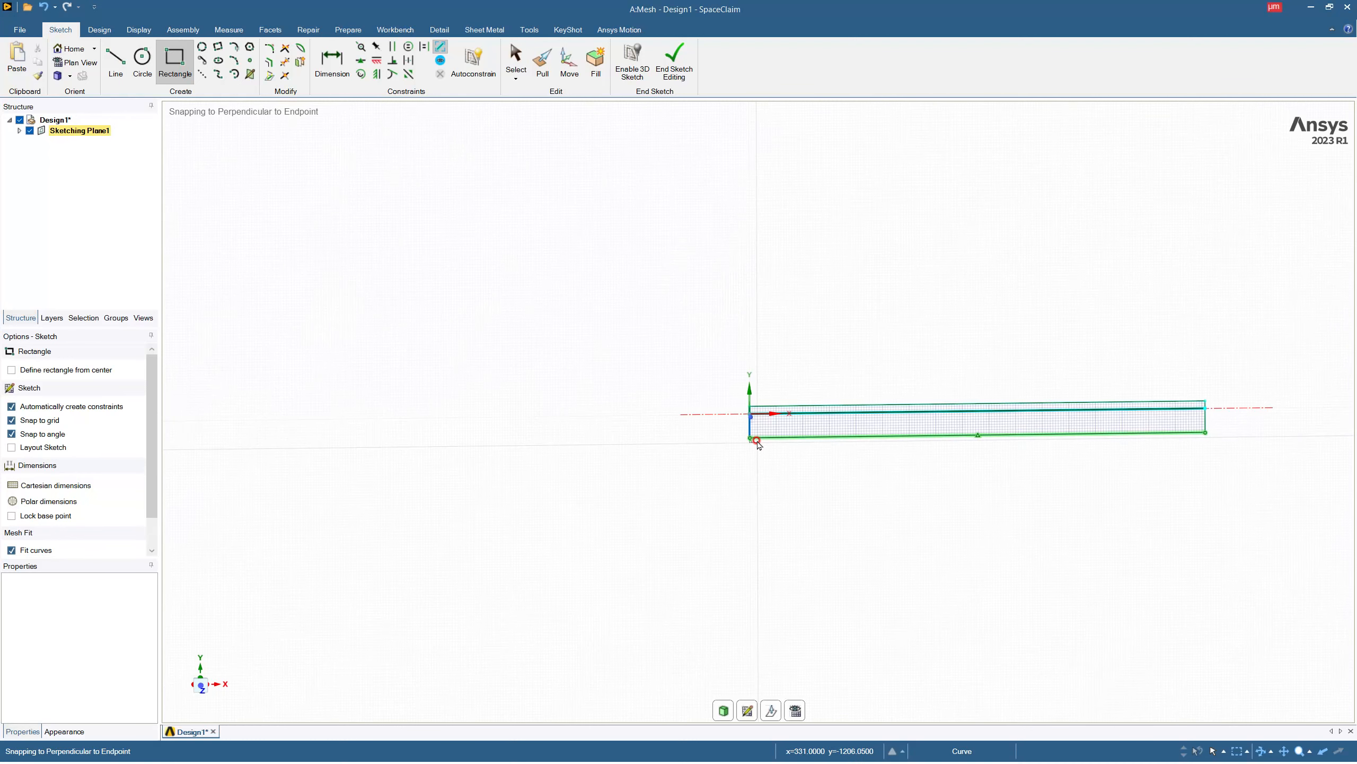
left_click(750, 438)
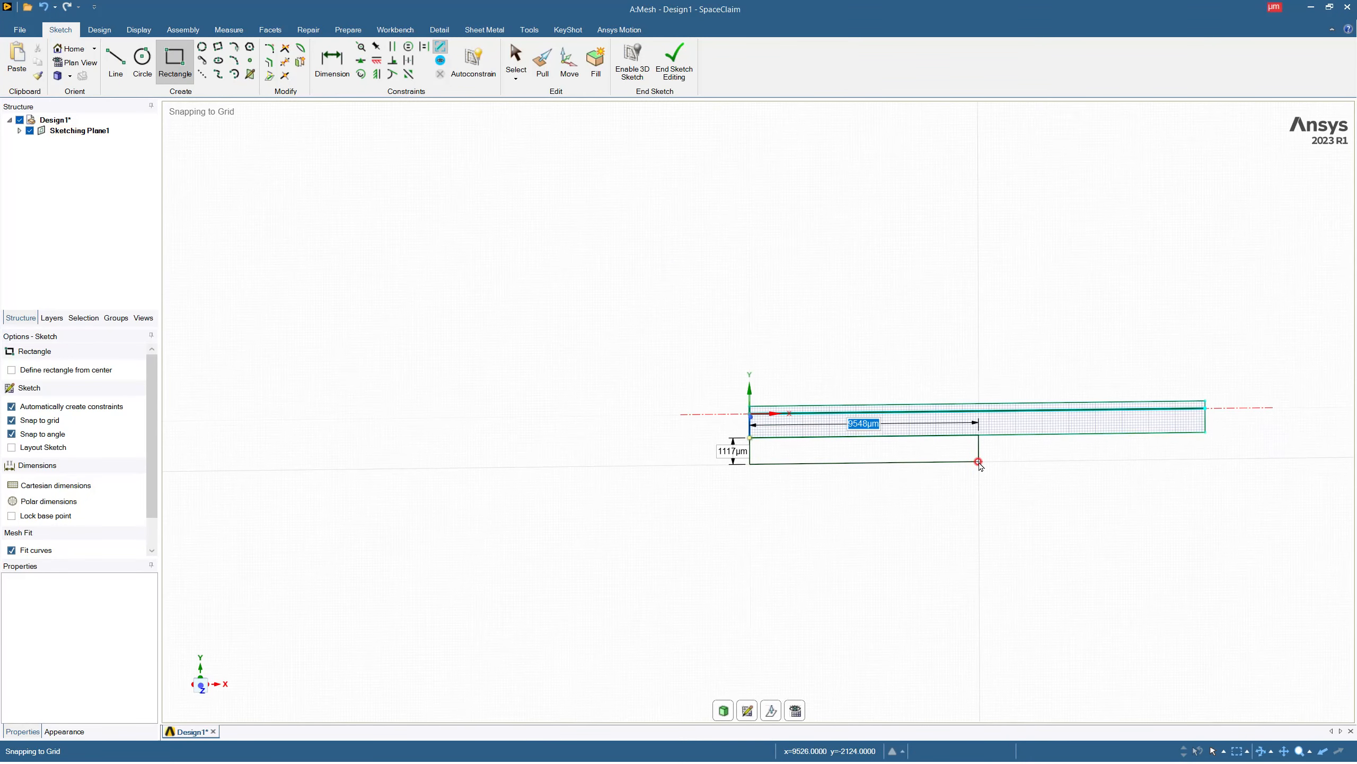
key("Tab")
type("500")
key("Tab")
type("190")
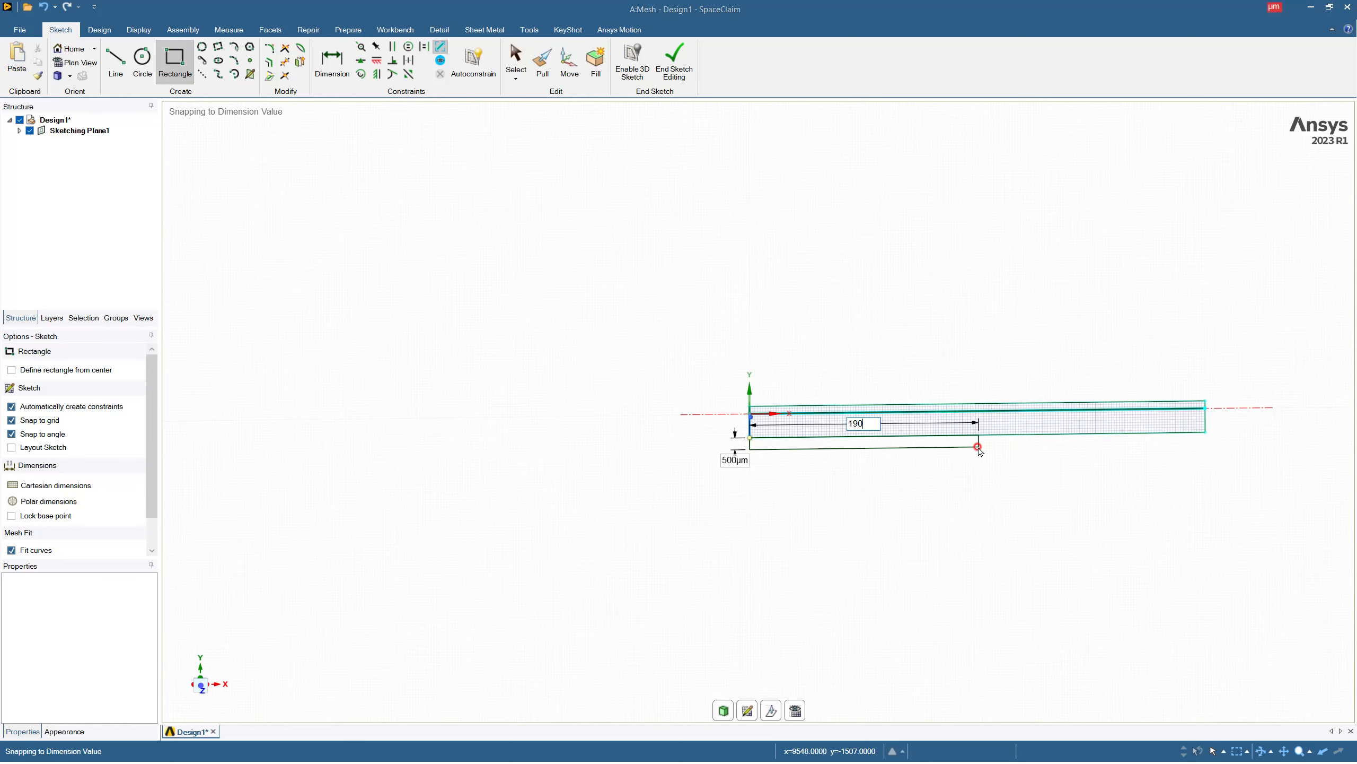
key("Return")
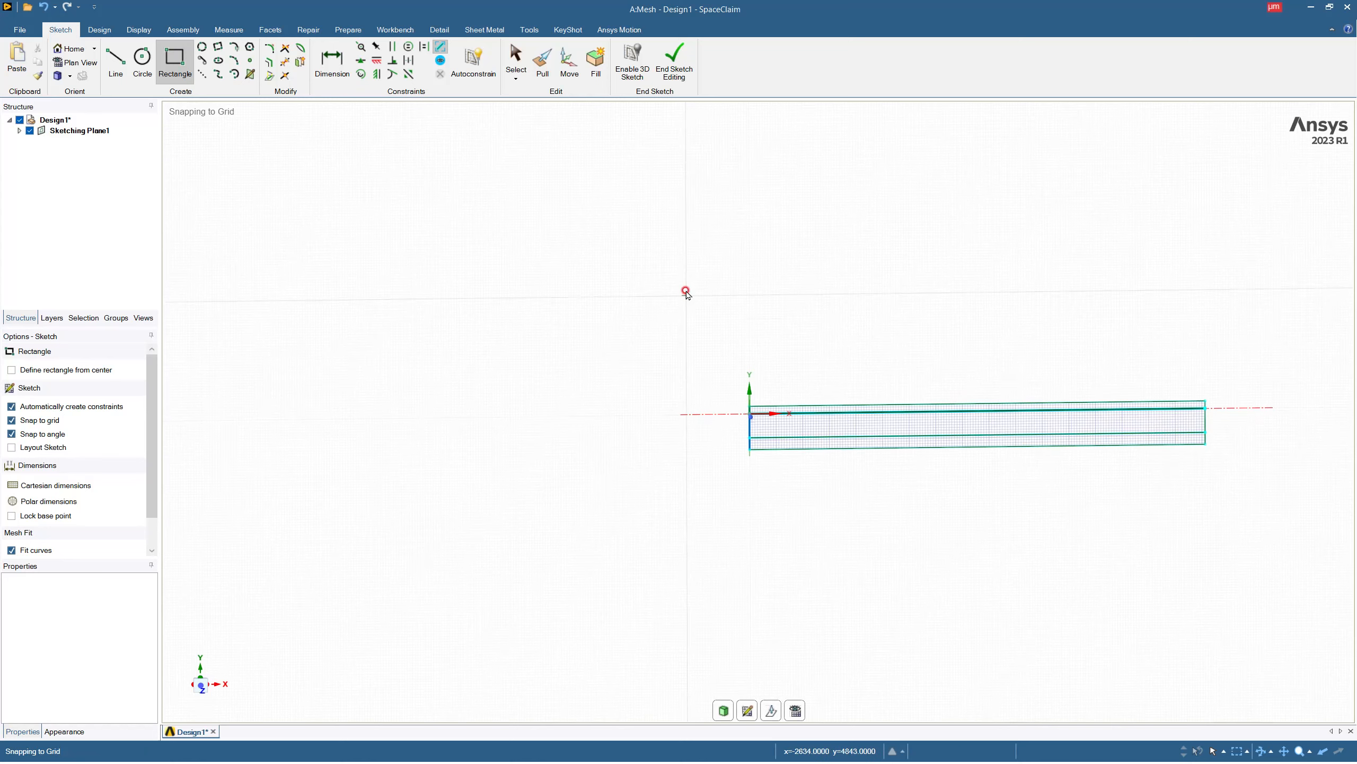
Leave the sketch and pull the lowest face, the 500 µm layer, 19000 µm along the Z axis into a solid.
mouse_move(731, 416)
middle_mouse_down()
mouse_move(857, 470)
mouse_move(900, 514)
mouse_move(762, 417)
mouse_move(694, 454)
mouse_move(754, 419)
mouse_move(821, 425)
mouse_move(628, 403)
mouse_move(637, 437)
mouse_move(596, 416)
middle_mouse_up()
left_click(760, 434)
left_click_drag(787, 424, 894, 473)
type("19")
key("Return")
scroll(893, 472, "down", 5)
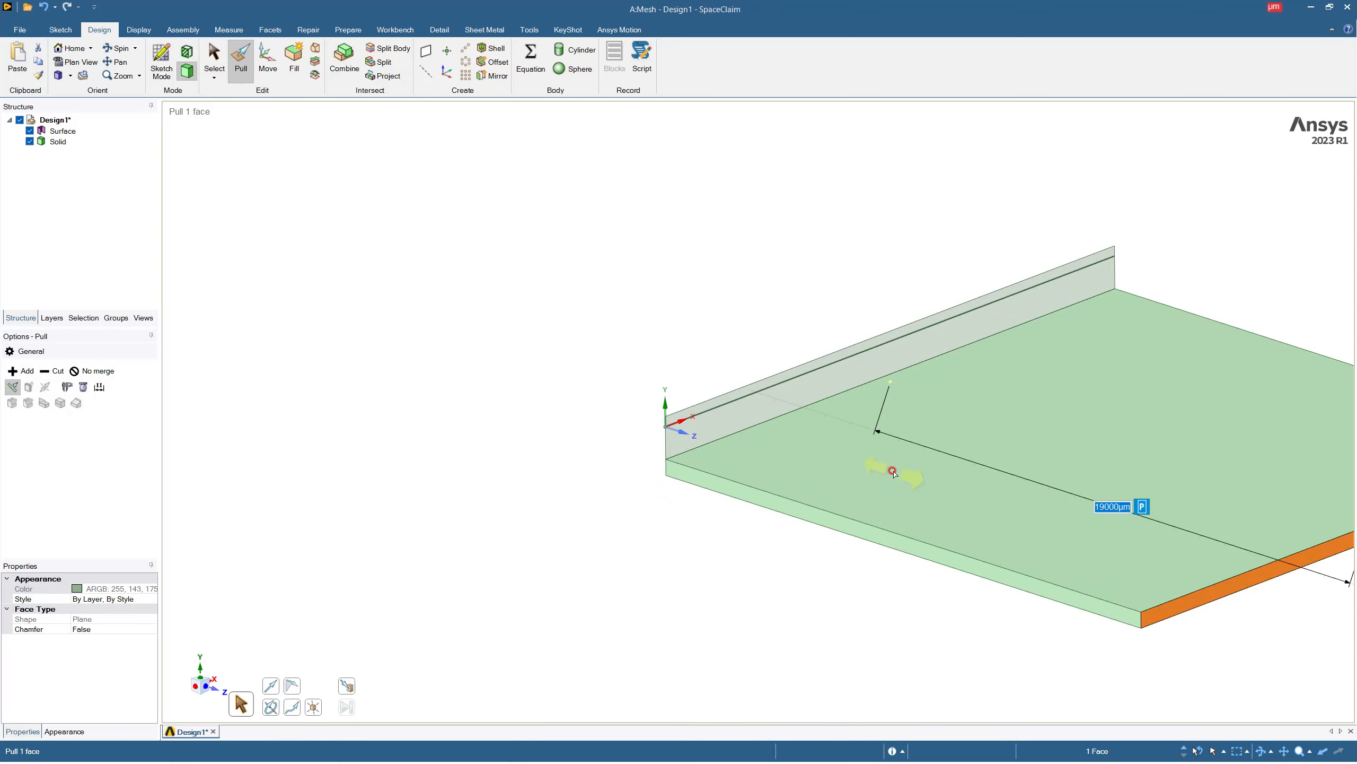
Try to pull the 1000 µm high face 19000 µm without the No merge option and undo that pull.
scroll(844, 377, "up", 7)
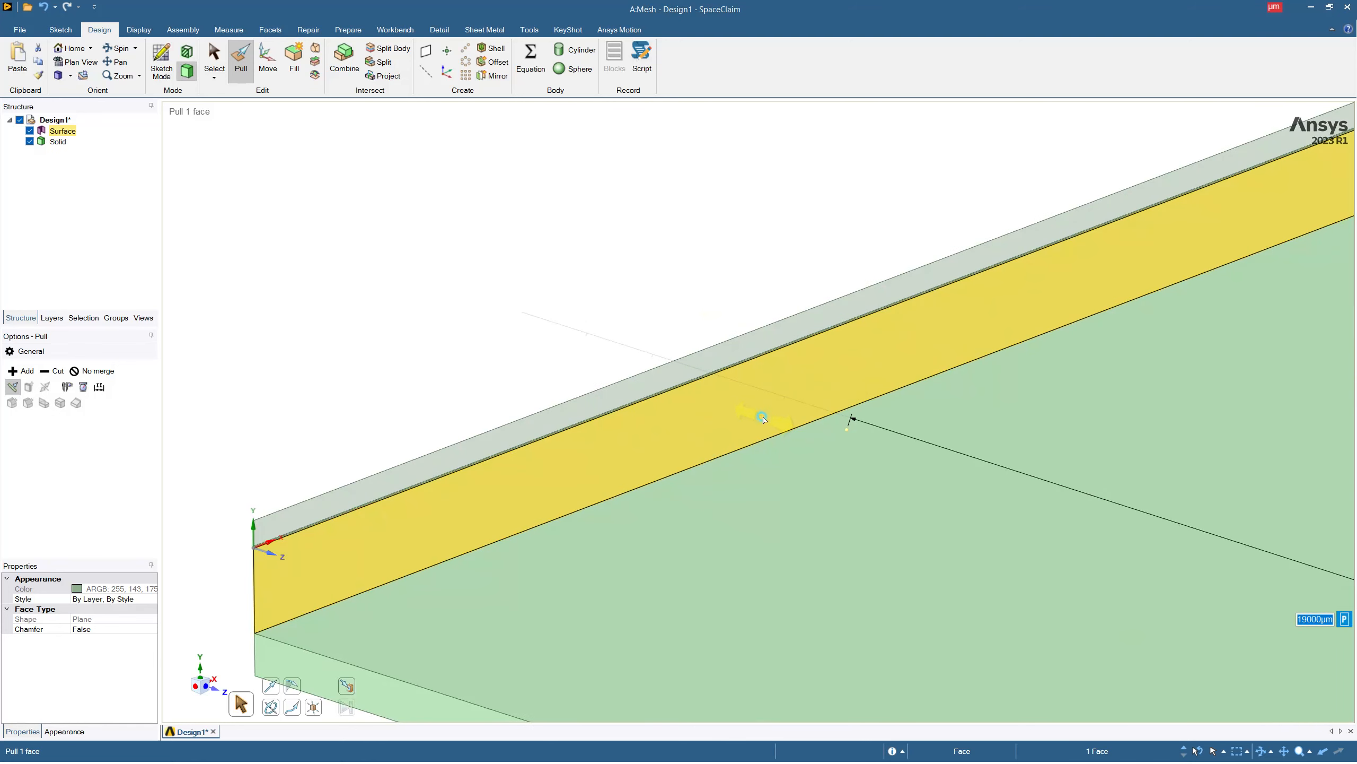
left_click(763, 419)
left_click_drag(763, 419, 930, 539)
type("19")
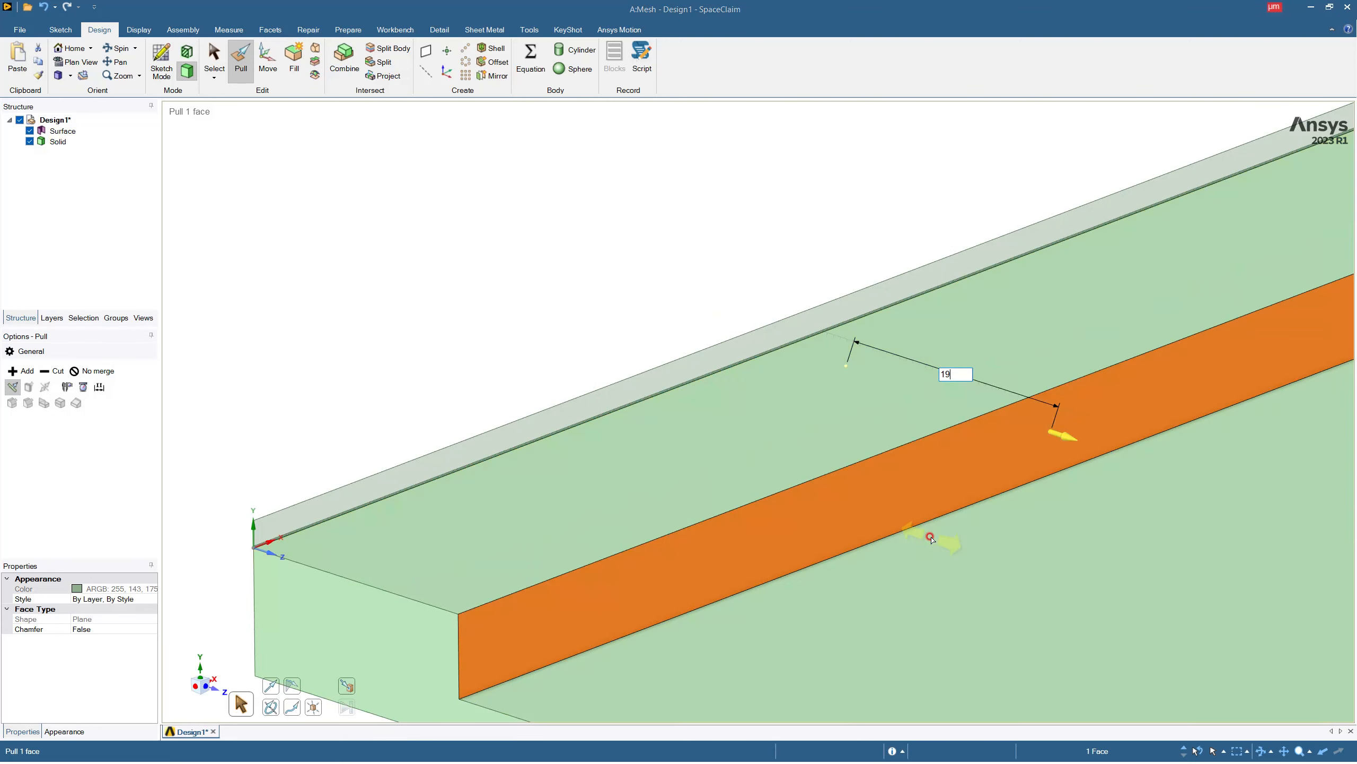
key("Return")
scroll(930, 539, "down", 5)
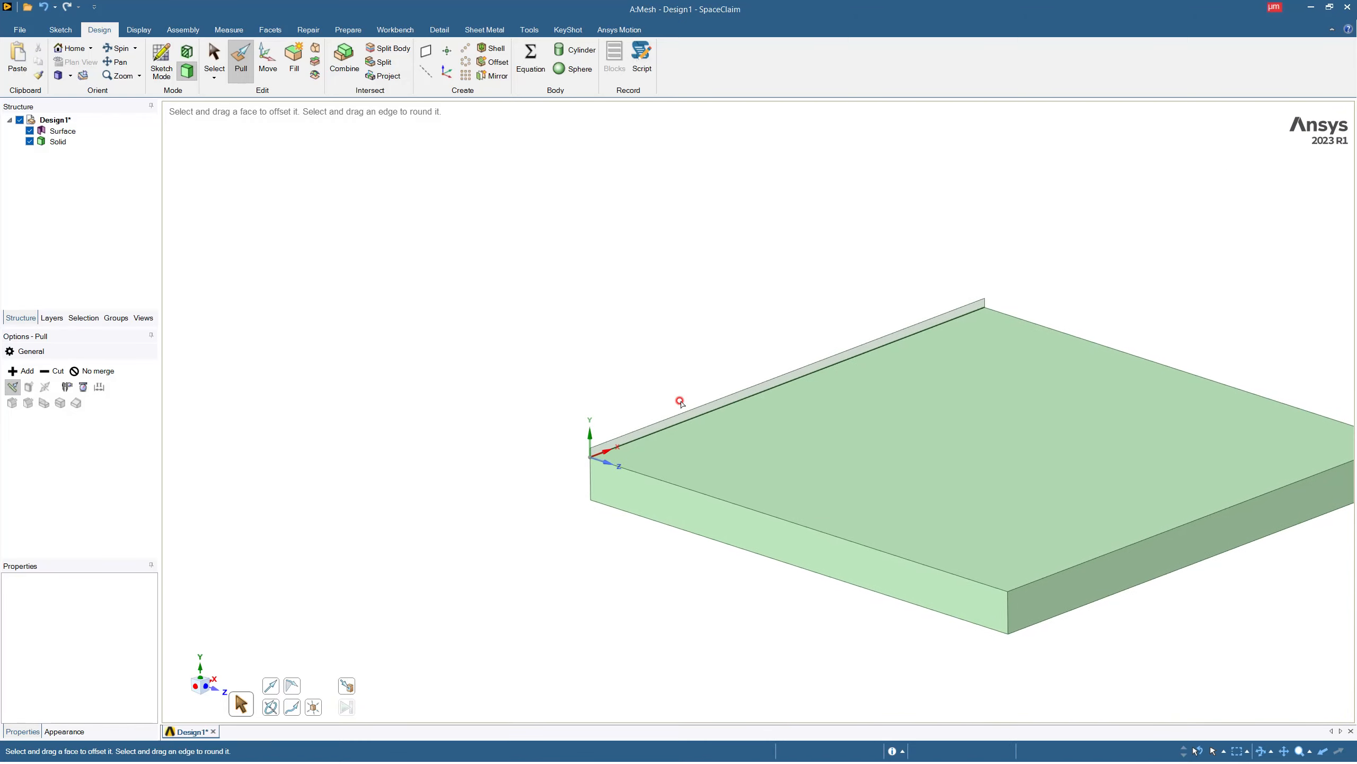
key("ctrl+z")
key("ctrl+z")
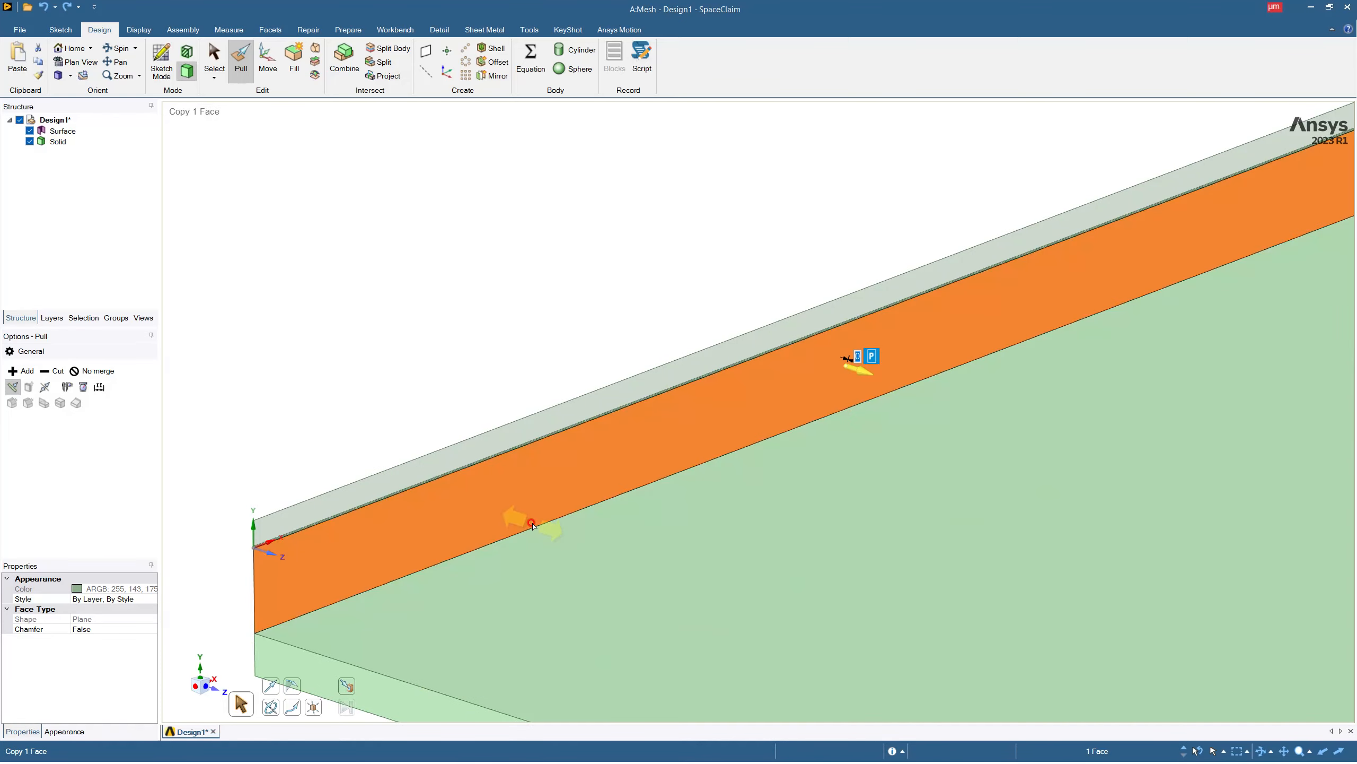
Enable the No merge option and pull the 1000 µm high face 19000 µm along the Z axis as a separate solid.
left_click(92, 371)
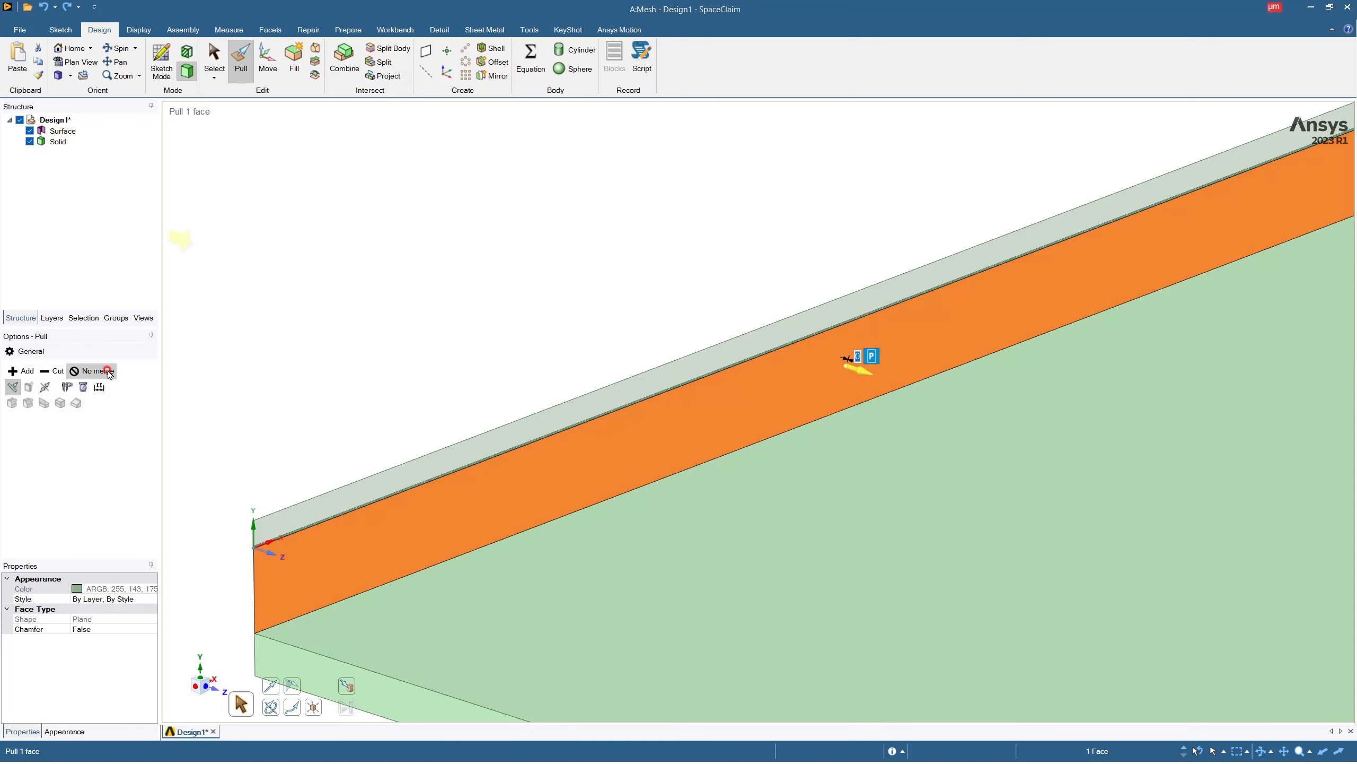
left_click_drag(747, 422, 874, 492)
type("19")
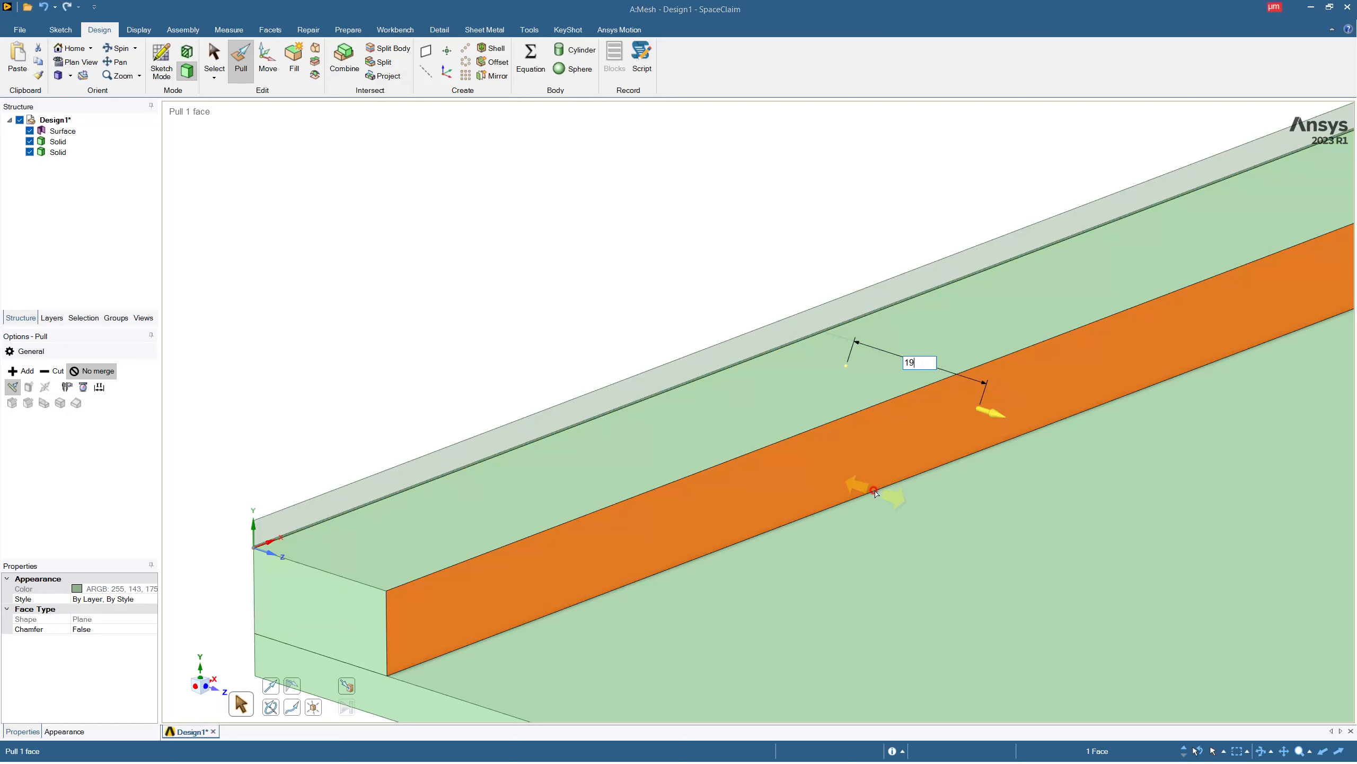
key("Return")
scroll(874, 492, "down", 8)
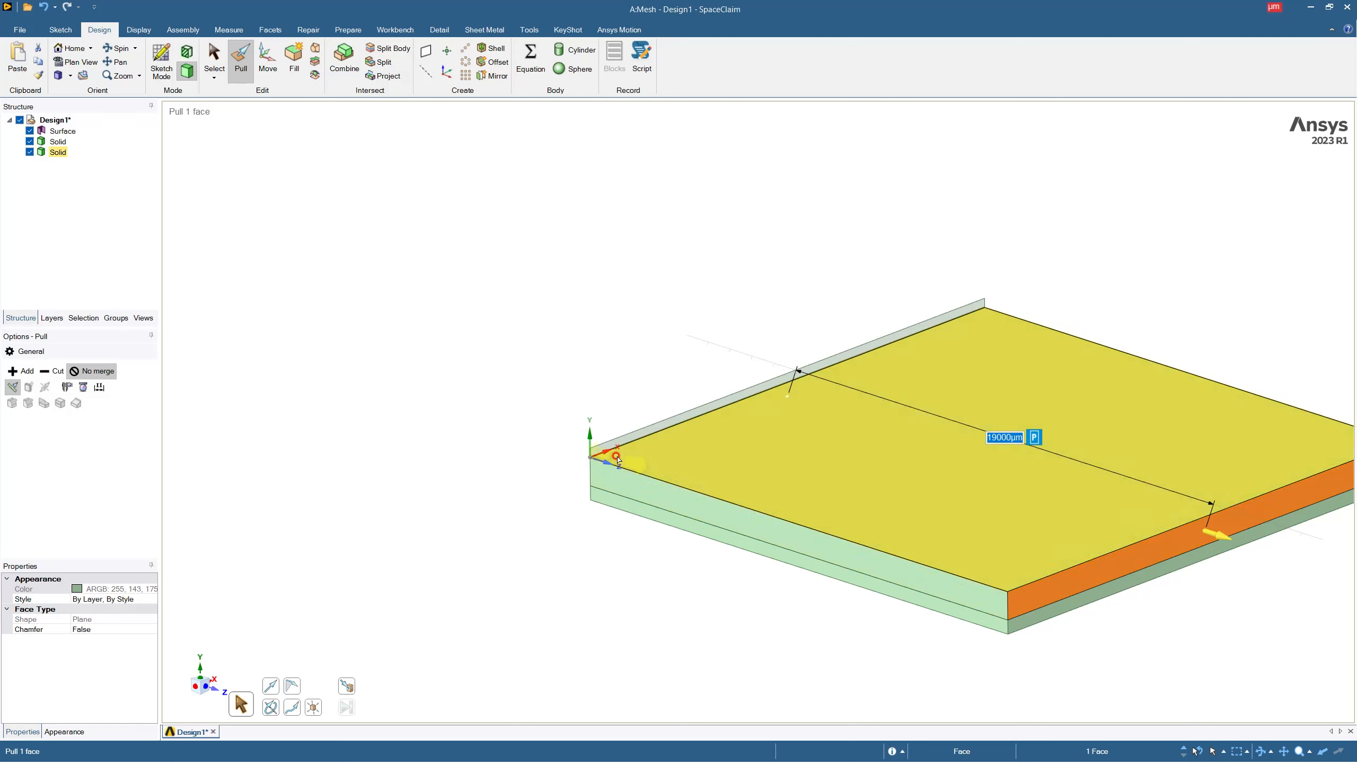
Pull the thin 7 µm face just above the 1000 µm layer 19000 µm along the Z axis as a separate solid.
scroll(604, 449, "up", 10)
scroll(641, 503, "up", 5)
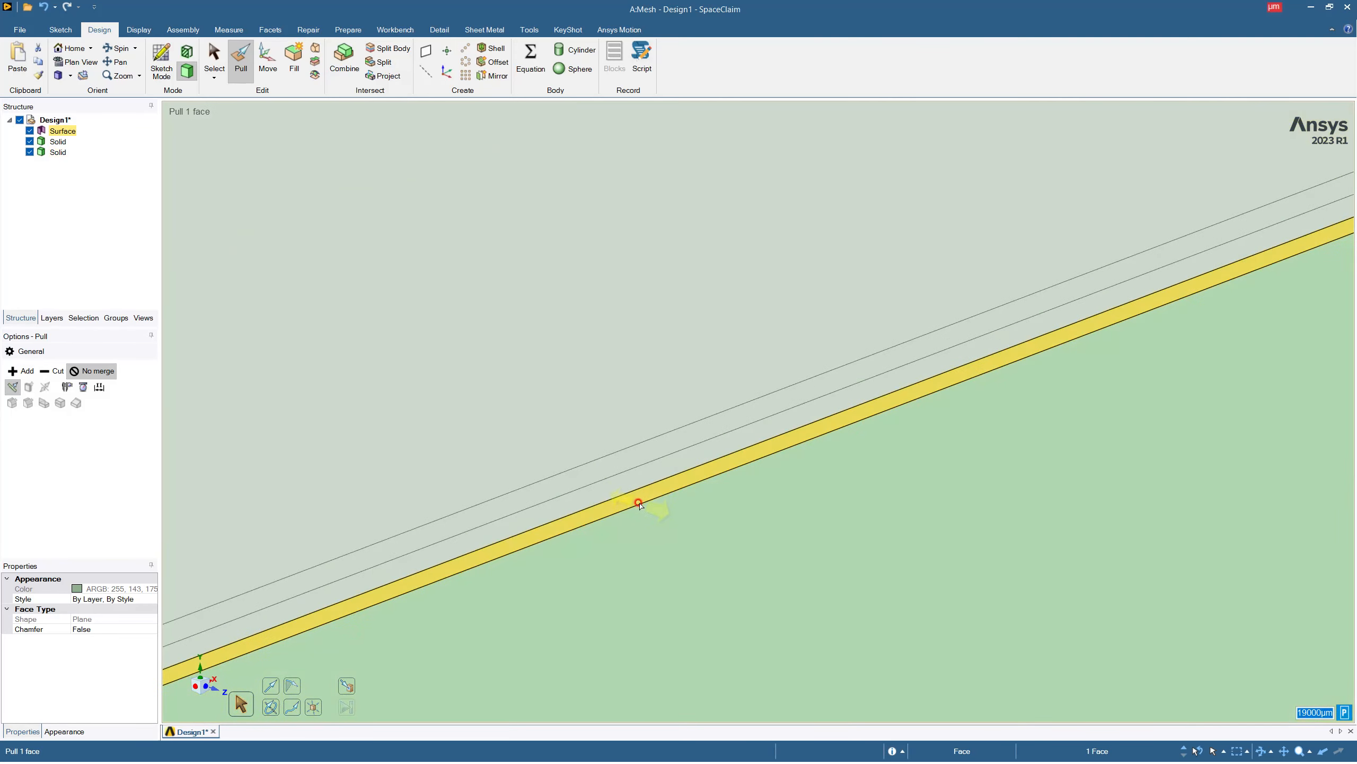
left_click(637, 490)
left_click_drag(686, 503, 182, 424)
type("1900")
key("Return")
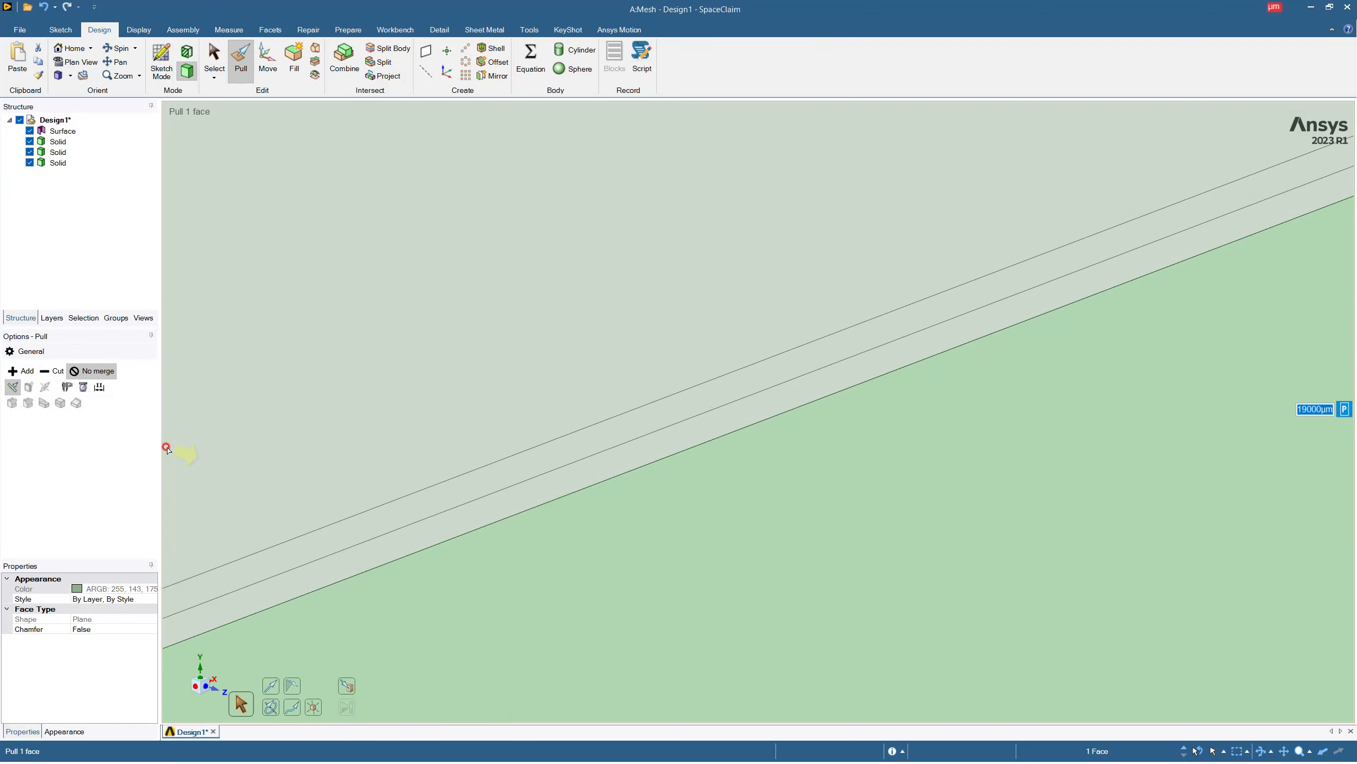
scroll(218, 424, "down", 5)
scroll(478, 444, "down", 5)
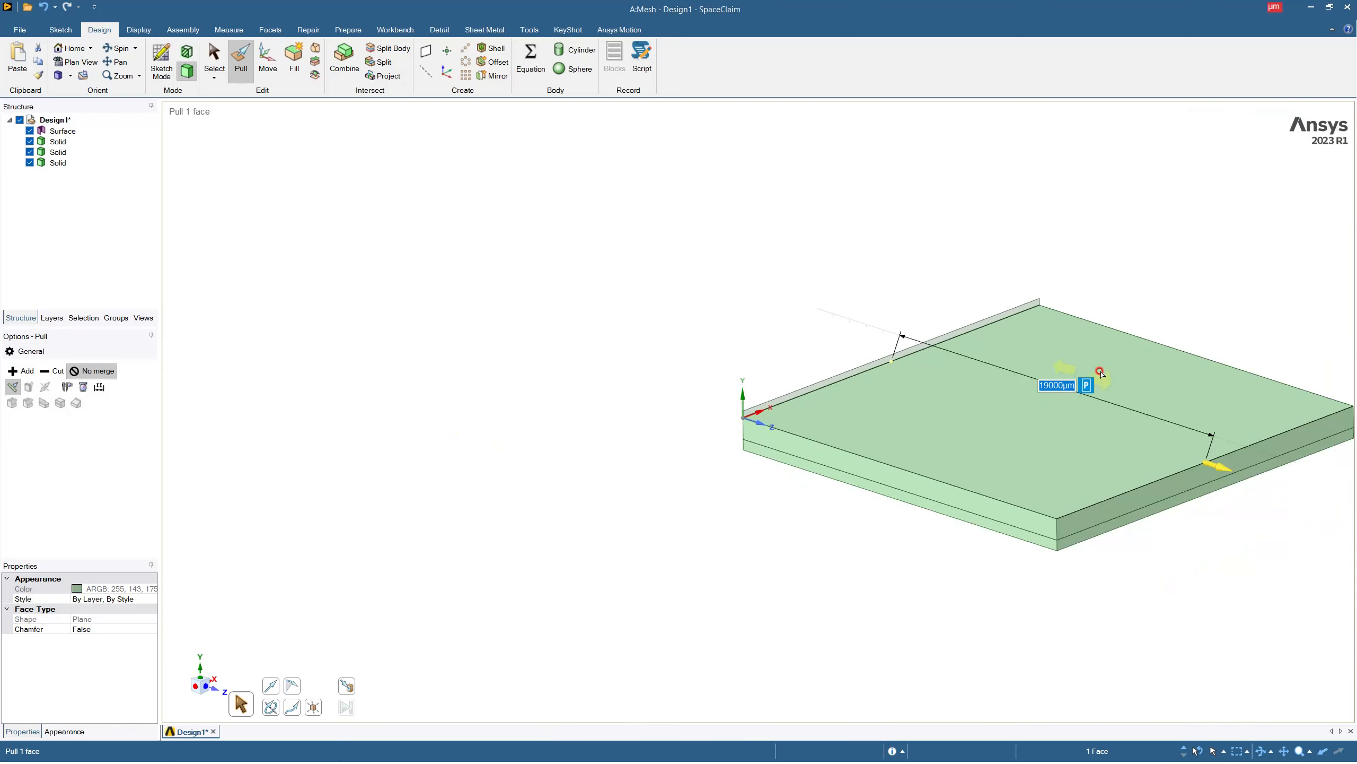
scroll(897, 302, "down", 2)
scroll(1221, 309, "up", 1)
scroll(1136, 342, "up", 4)
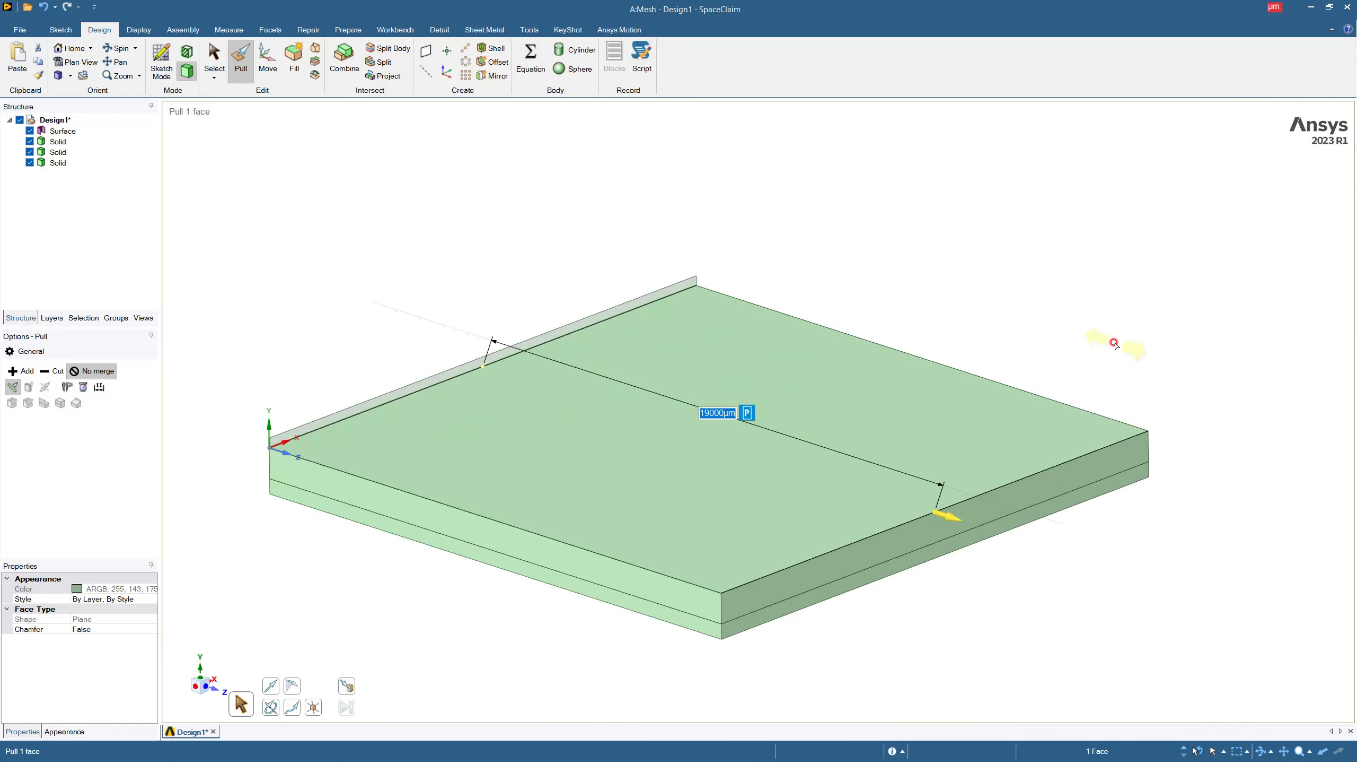
Pull the lower of the two remaining thin faces 19000 µm along the Z axis as a separate solid.
scroll(454, 364, "up", 6)
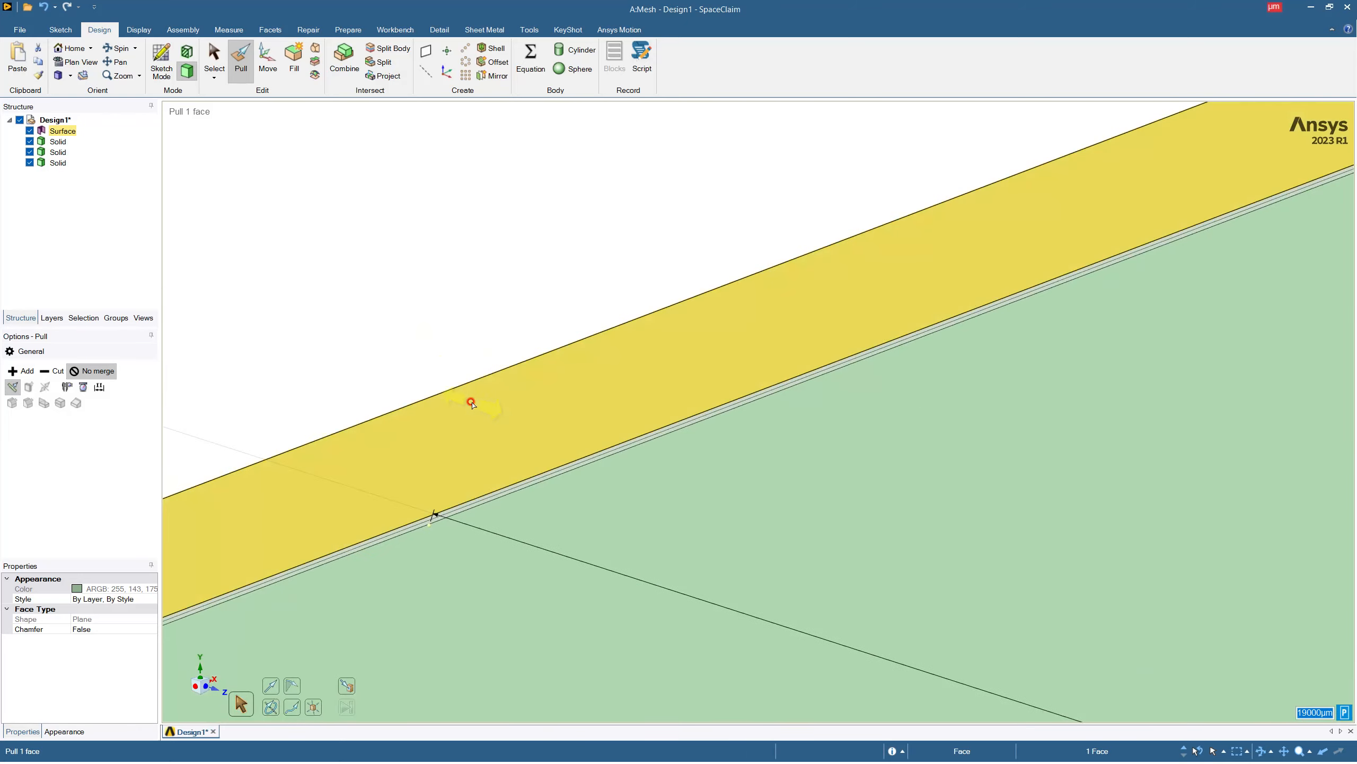
left_click(585, 575)
left_click_drag(588, 571, 745, 649)
type("19000")
key("Return")
scroll(728, 580, "down", 3)
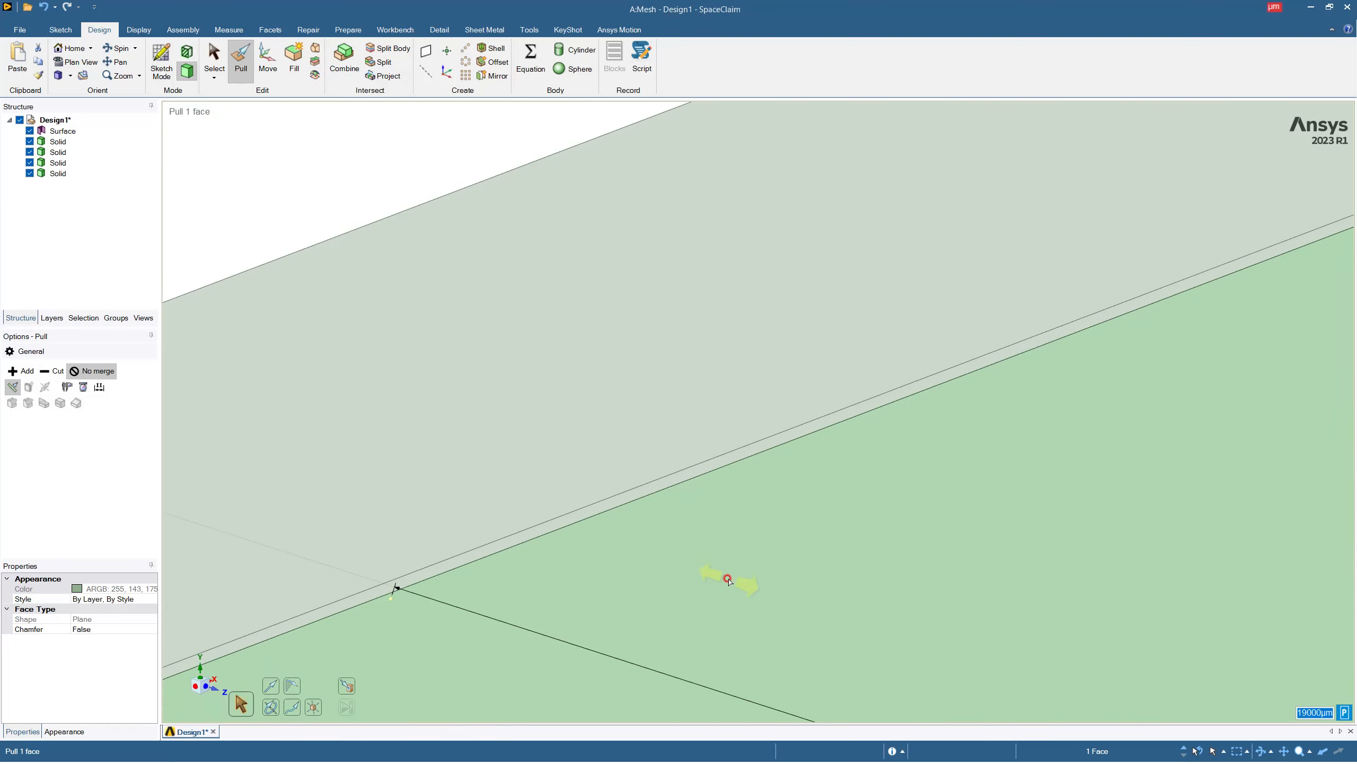
Pull the last thin face, just below the uppermost face, 19000 µm along the Z axis as a separate solid.
scroll(728, 579, "down", 5)
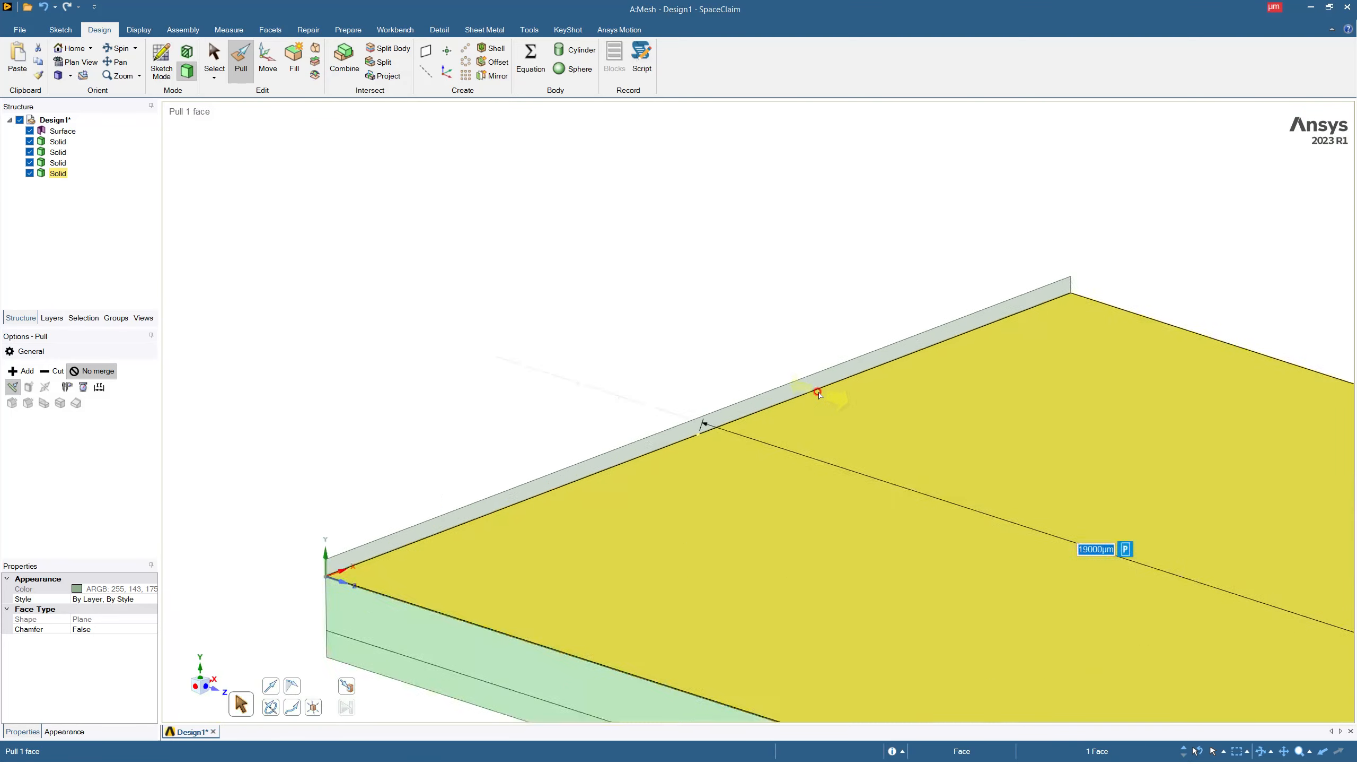
scroll(819, 394, "up", 8)
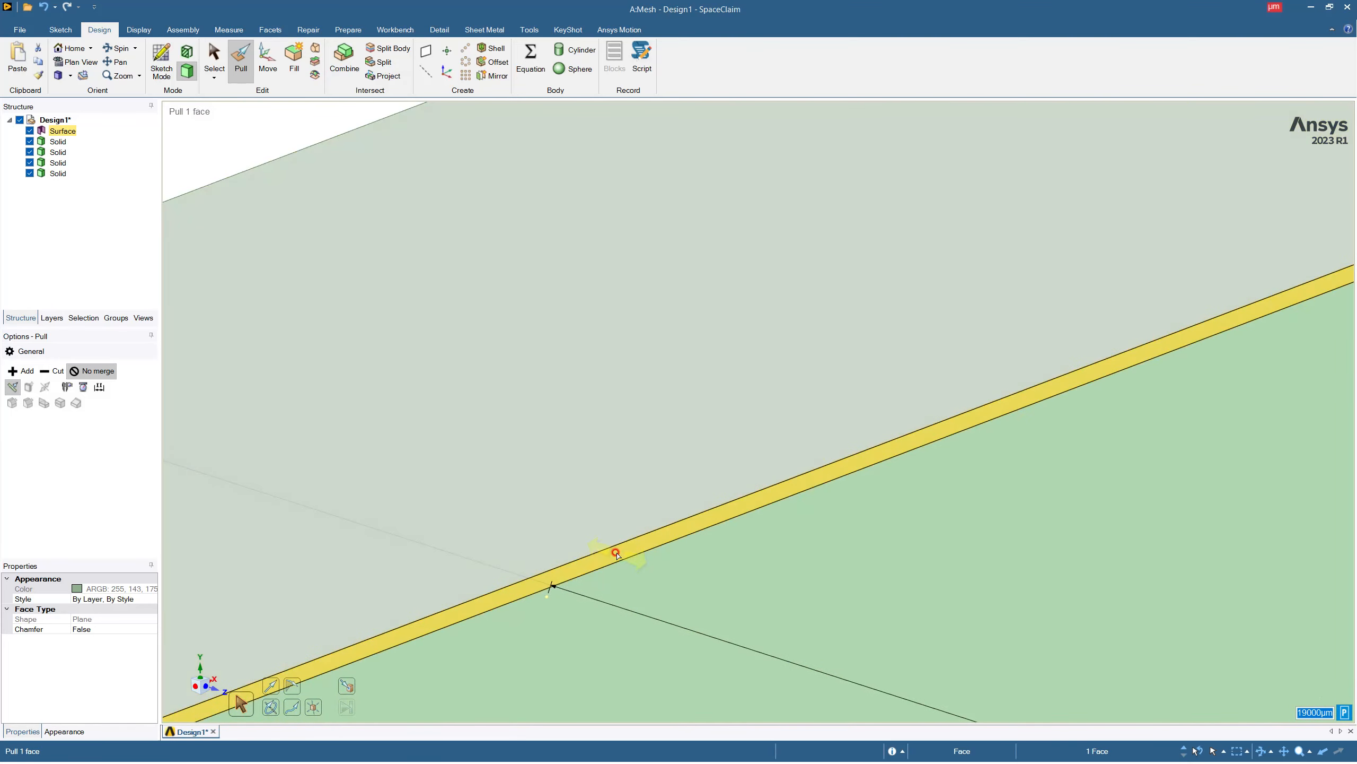
left_click(616, 554)
left_click_drag(620, 552, 794, 678)
type("19000")
key("Return")
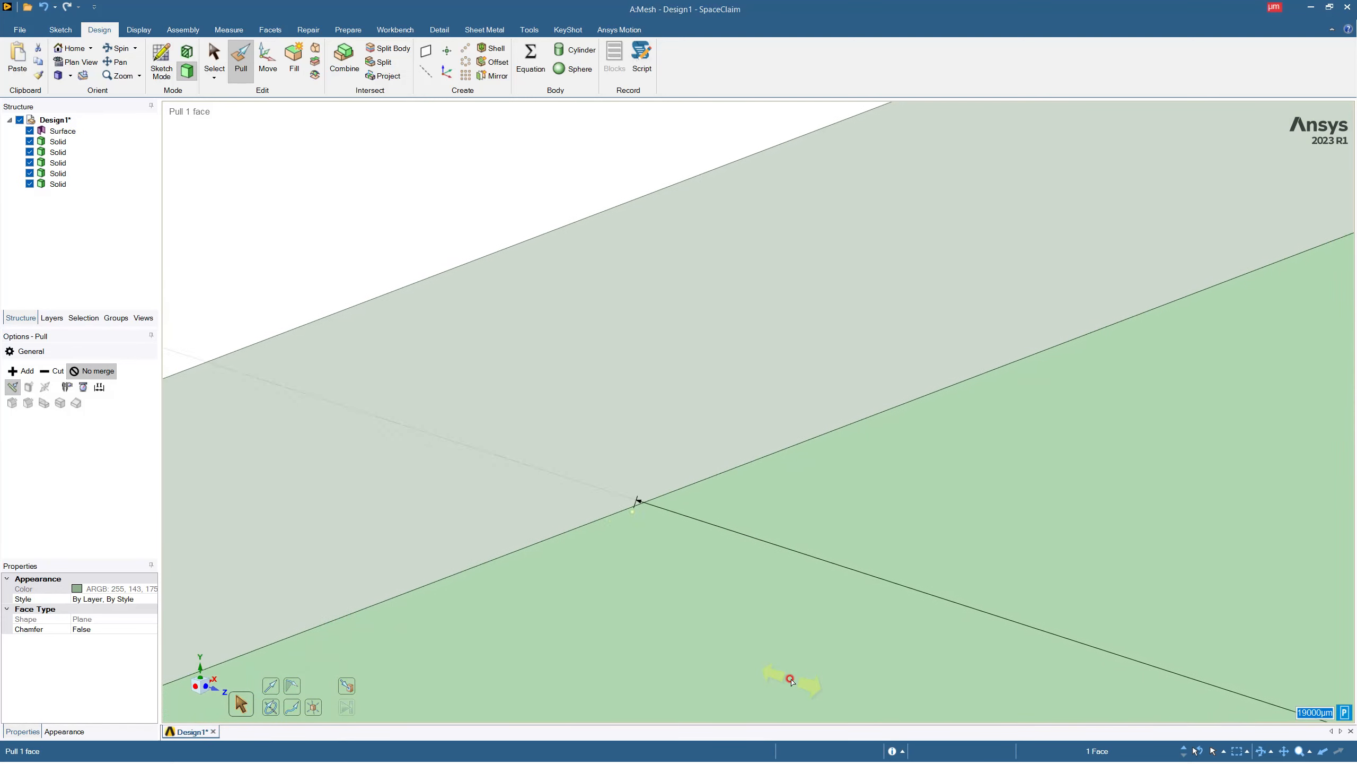
Pull the remaining uppermost face 19000 µm along the Z axis to complete the layer stack as a separate solid.
scroll(763, 572, "down", 3)
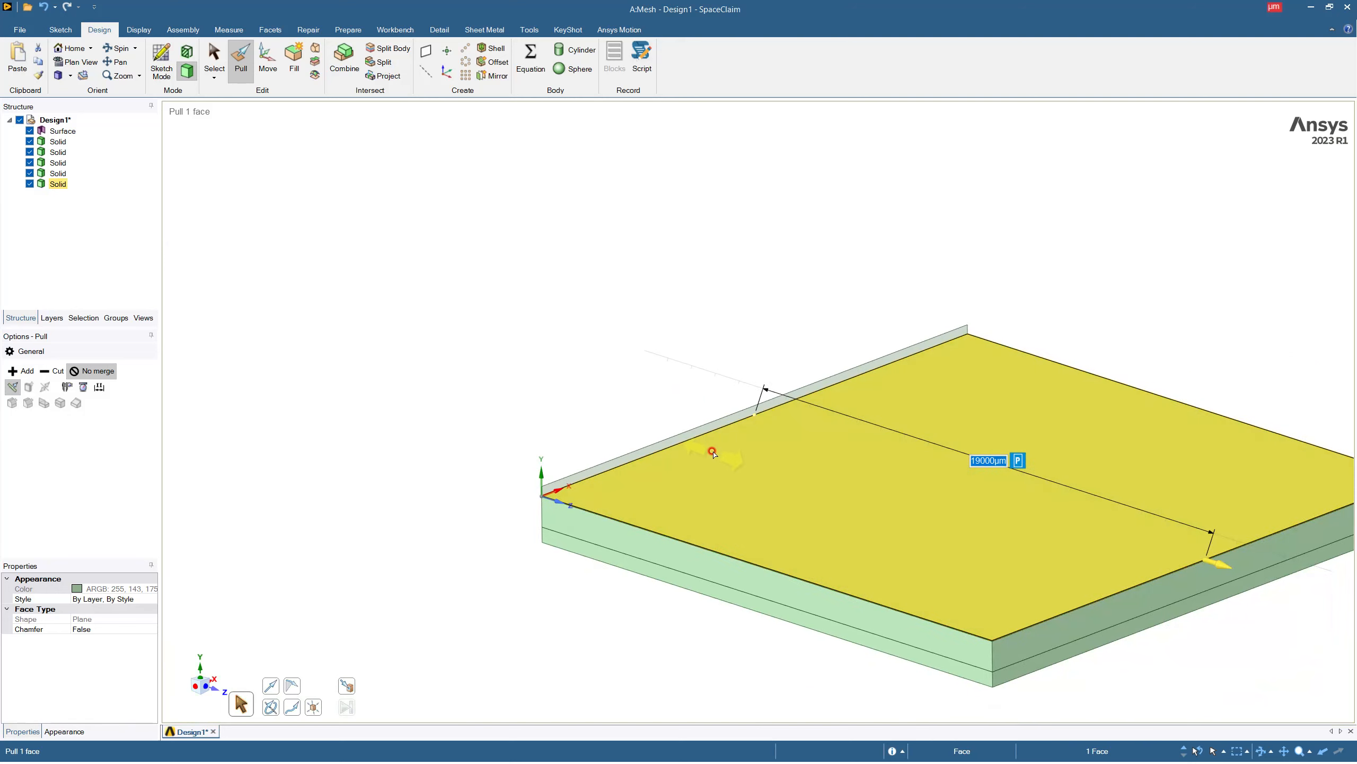
left_click(714, 427)
left_click_drag(715, 426, 849, 506)
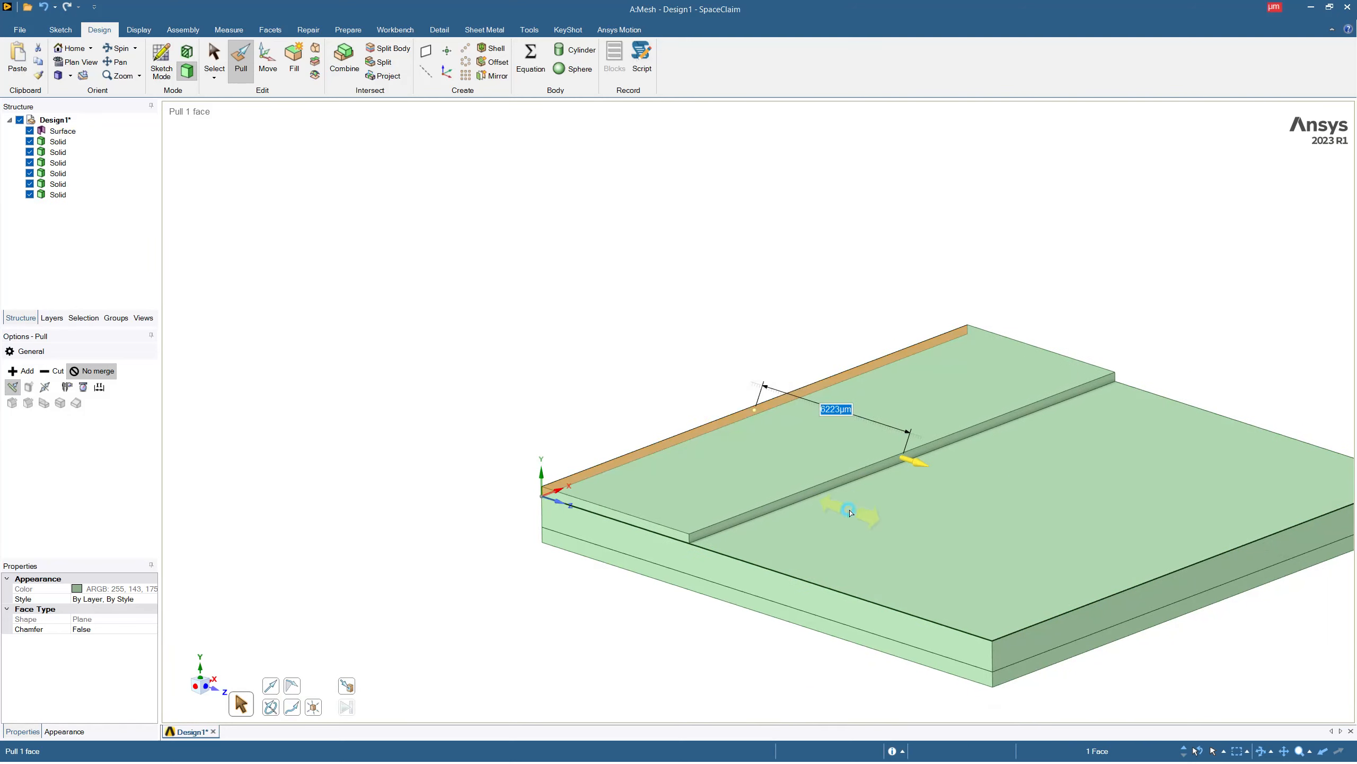
type("19000")
key("Return")
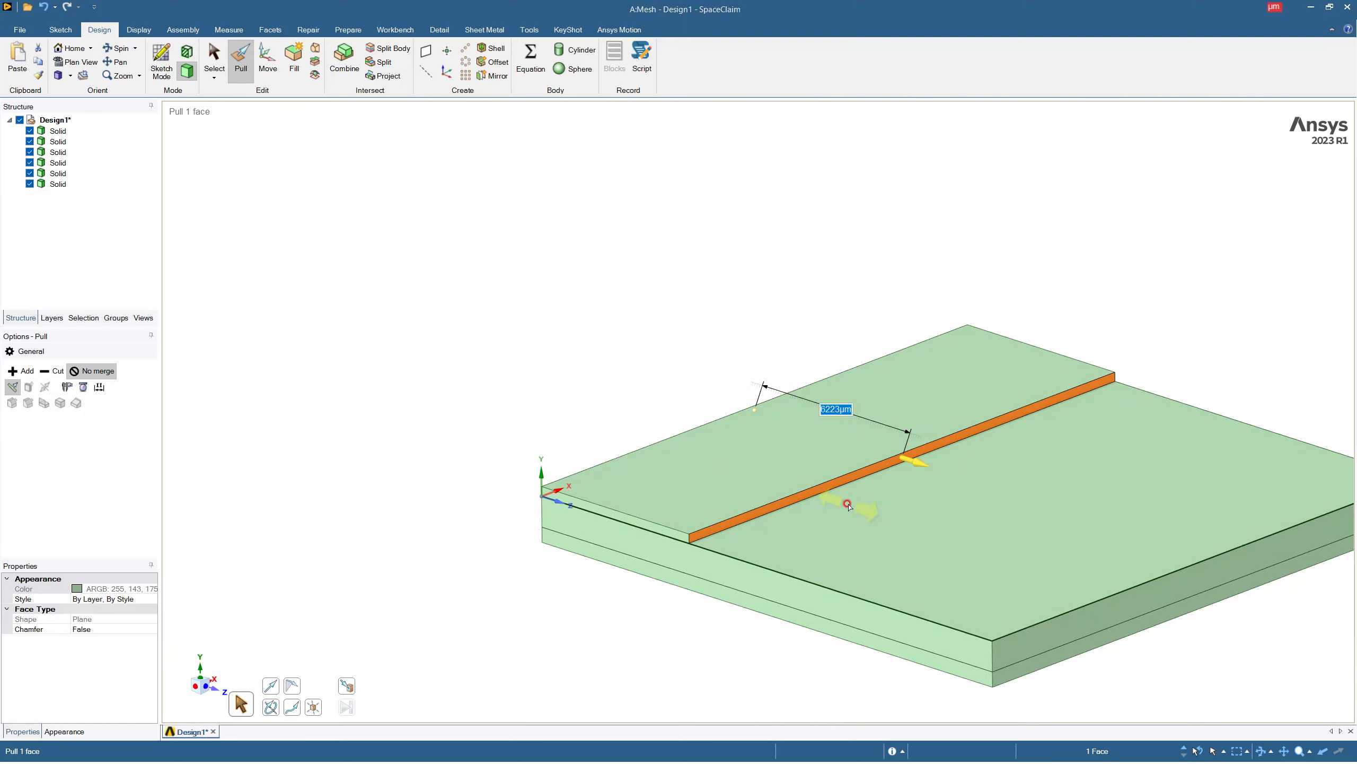
Clear the face selection, add a new component under Design1 and name it interconnect.
scroll(532, 497, "up", 3)
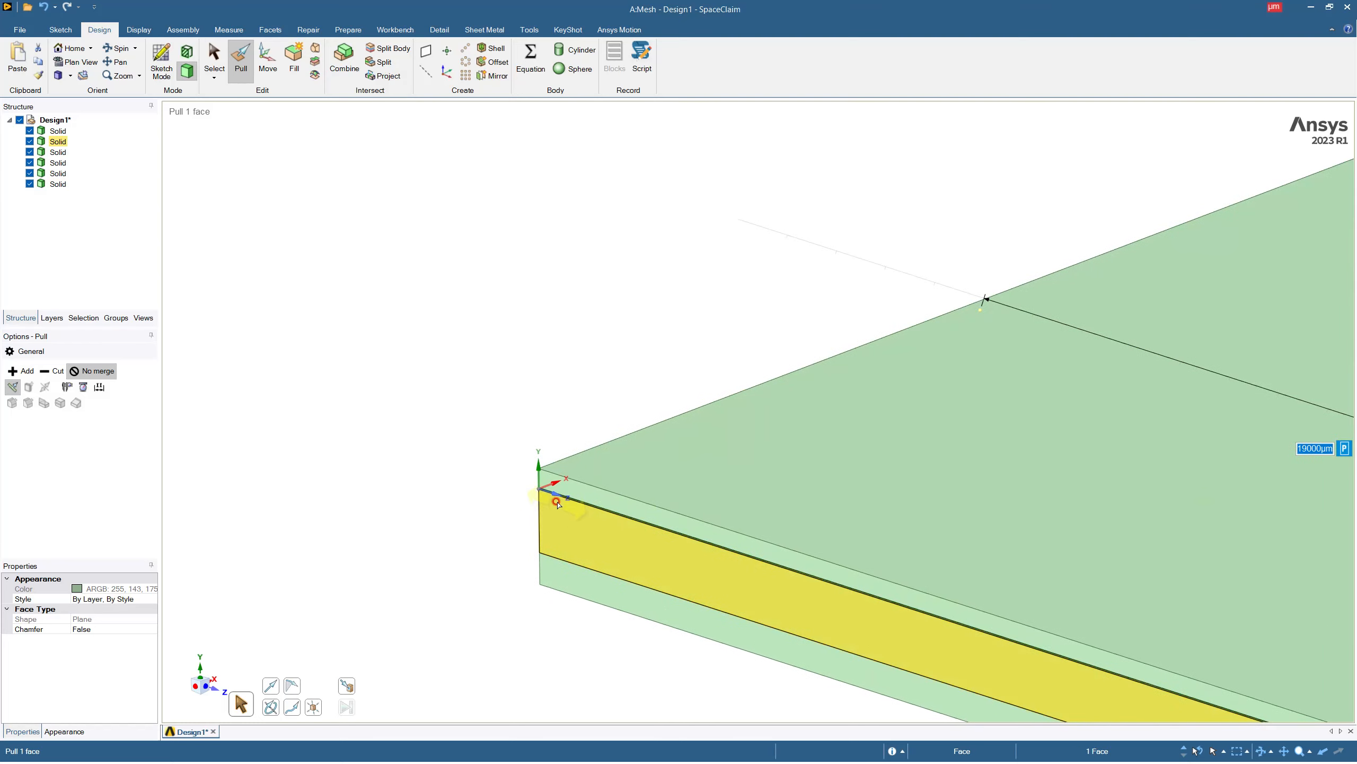
scroll(537, 478, "up", 2)
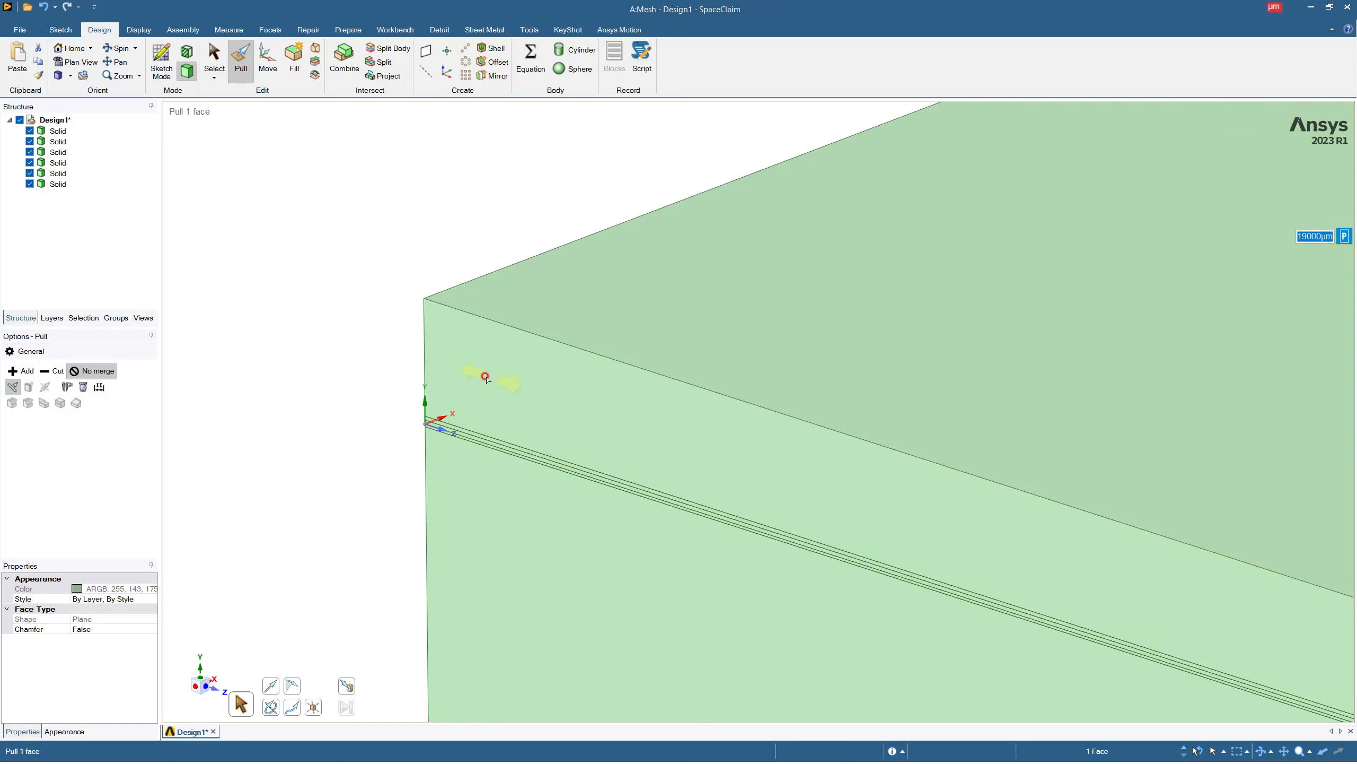
scroll(354, 265, "down", 5)
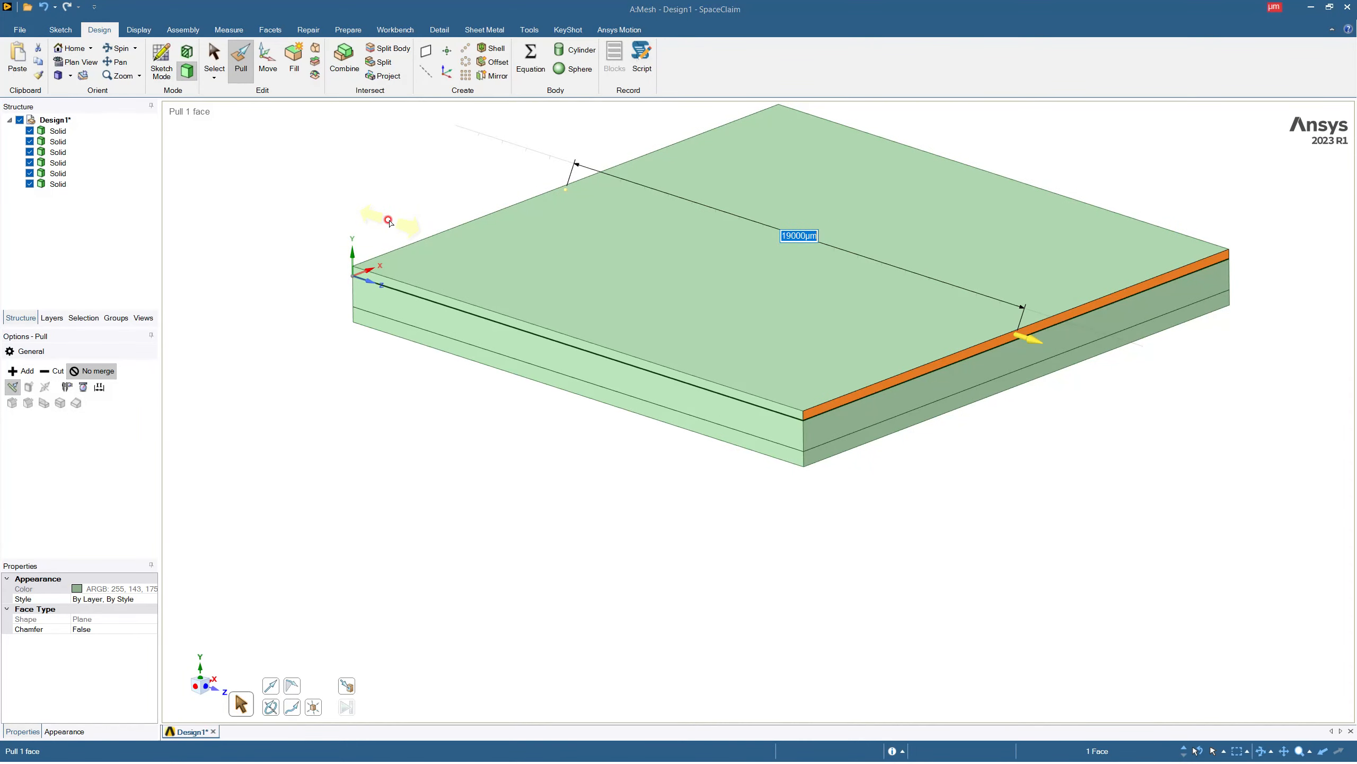
left_click(389, 221)
left_click(54, 120)
right_click(52, 119)
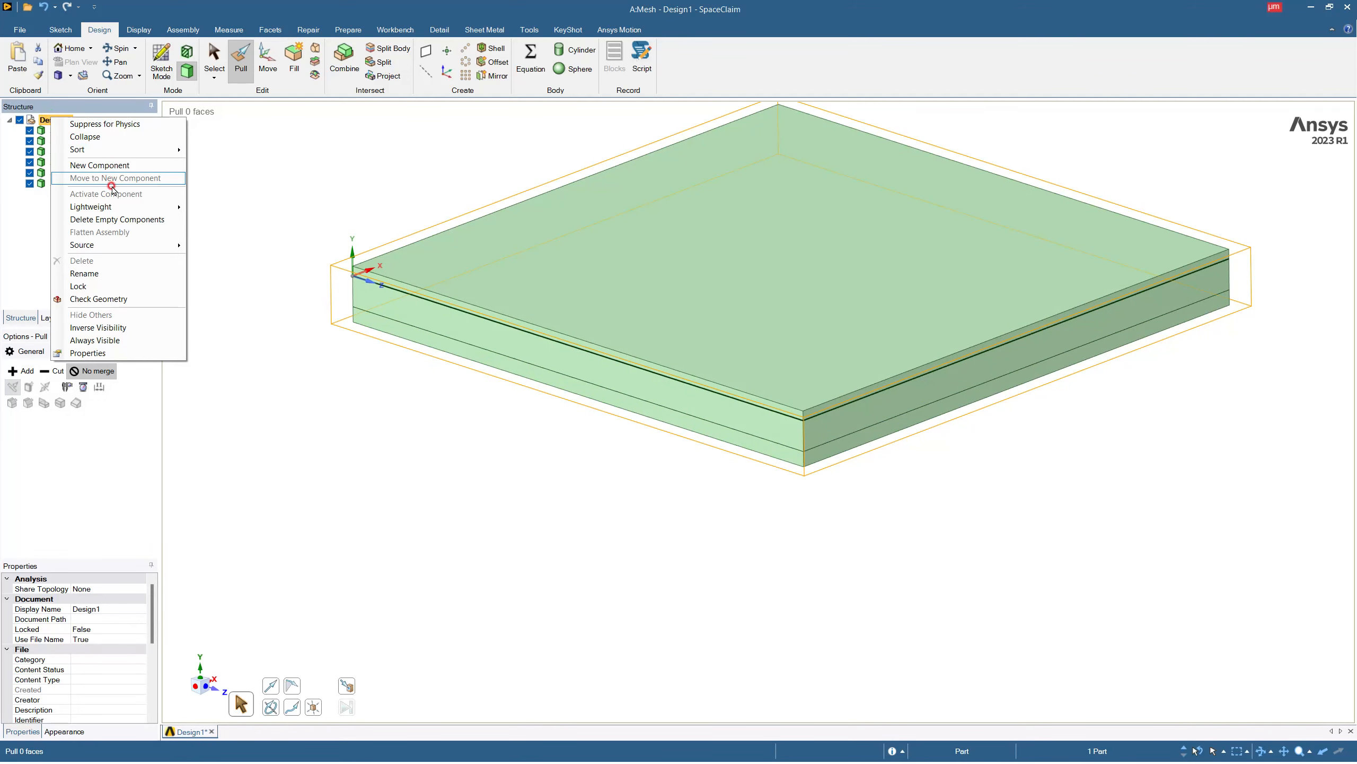
left_click(119, 165)
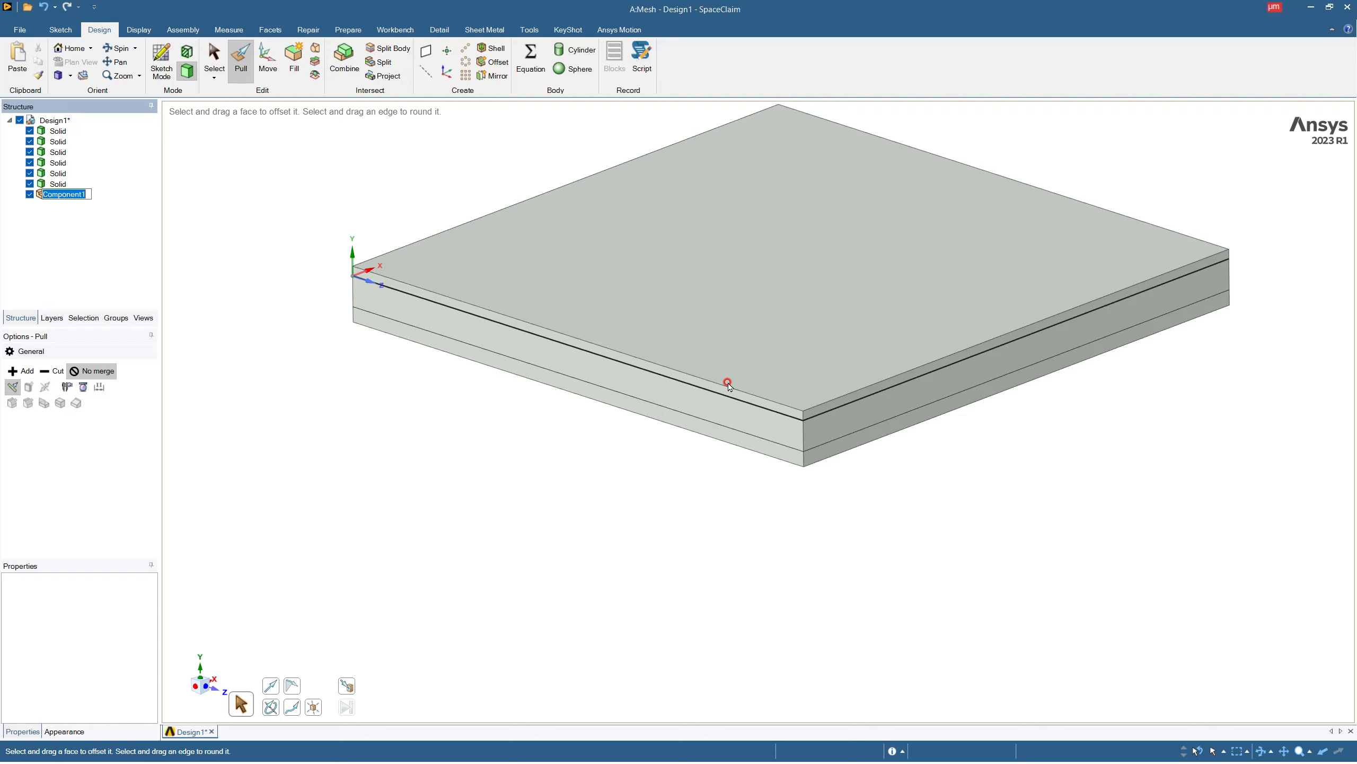
key("BackSpace")
type("interconnect")
key("Return")
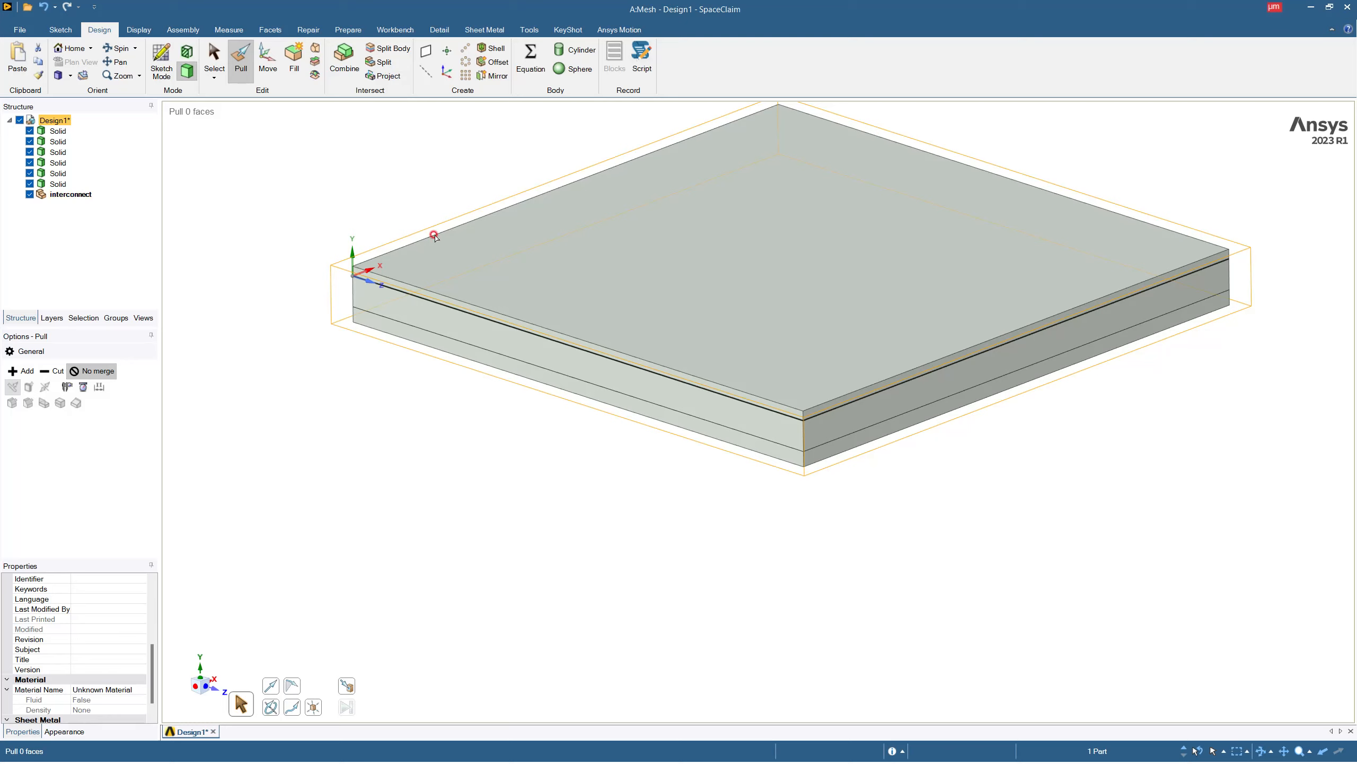
Start a sketch for the interconnect component on the layered side face at the origin and face it in plan view.
left_click(85, 195)
mouse_move(504, 336)
middle_mouse_down()
mouse_move(560, 309)
mouse_move(618, 319)
middle_mouse_up()
key("k")
left_click(275, 250)
scroll(245, 199, "down", 5)
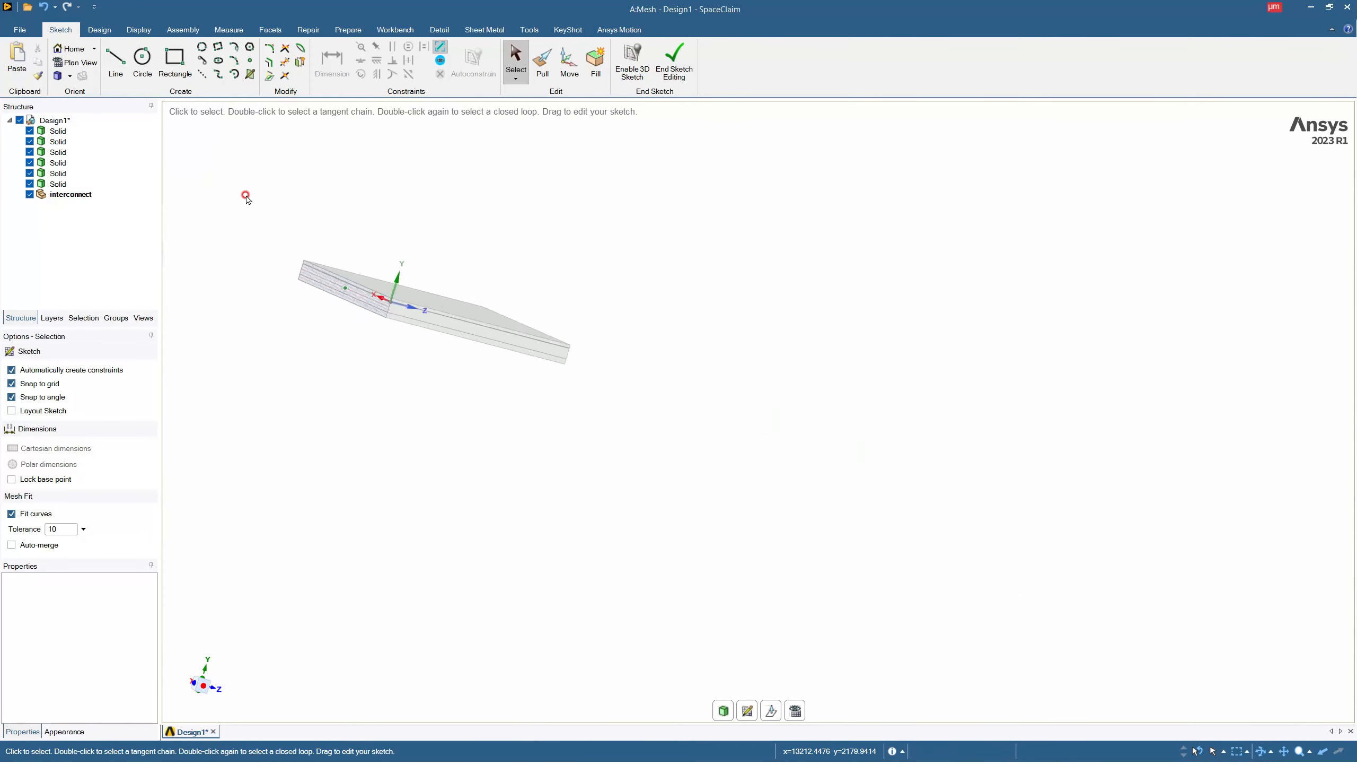
scroll(245, 196, "up", 5)
mouse_move(368, 344)
middle_mouse_down()
mouse_move(412, 390)
mouse_move(382, 390)
mouse_move(551, 508)
middle_mouse_up()
left_click(795, 710)
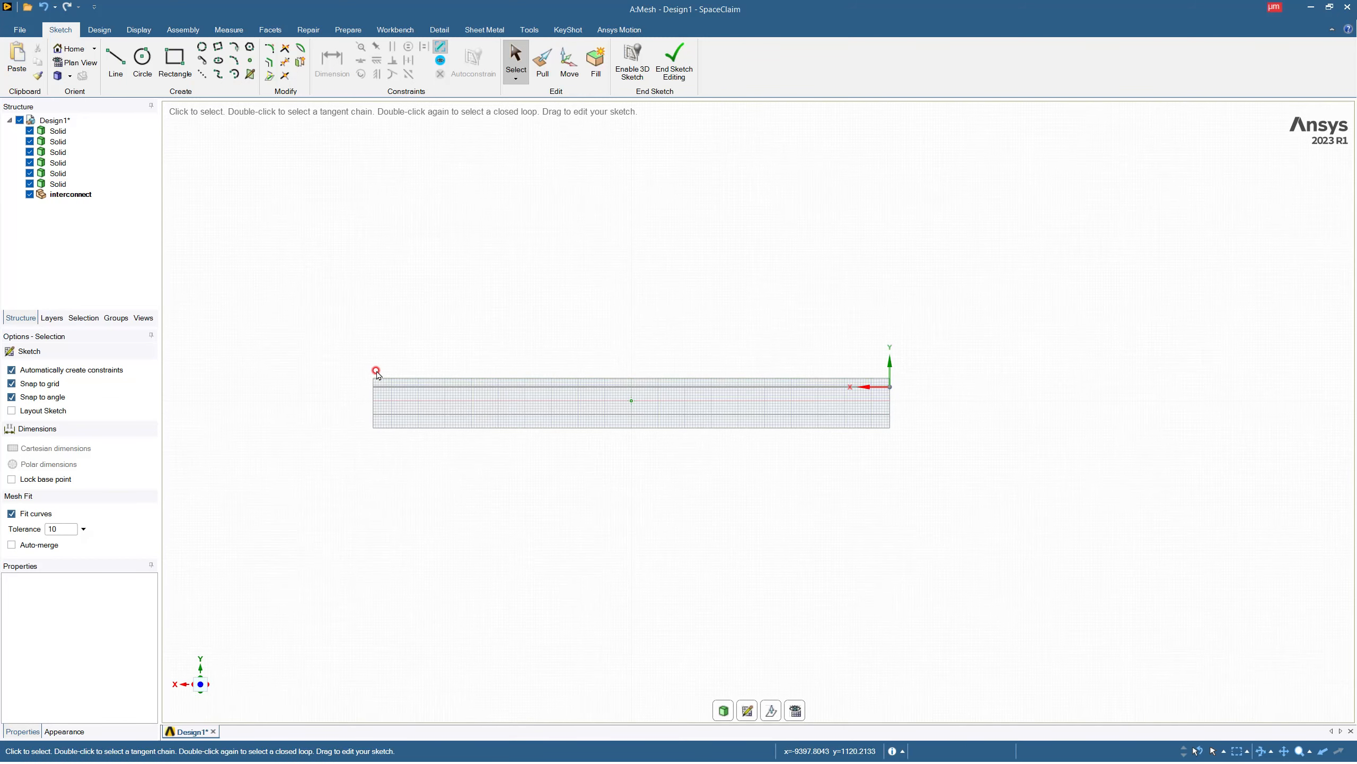
Draw a 1000 µm line along the stack's upper edge, starting at the corner farthest from the origin.
scroll(376, 371, "up", 3)
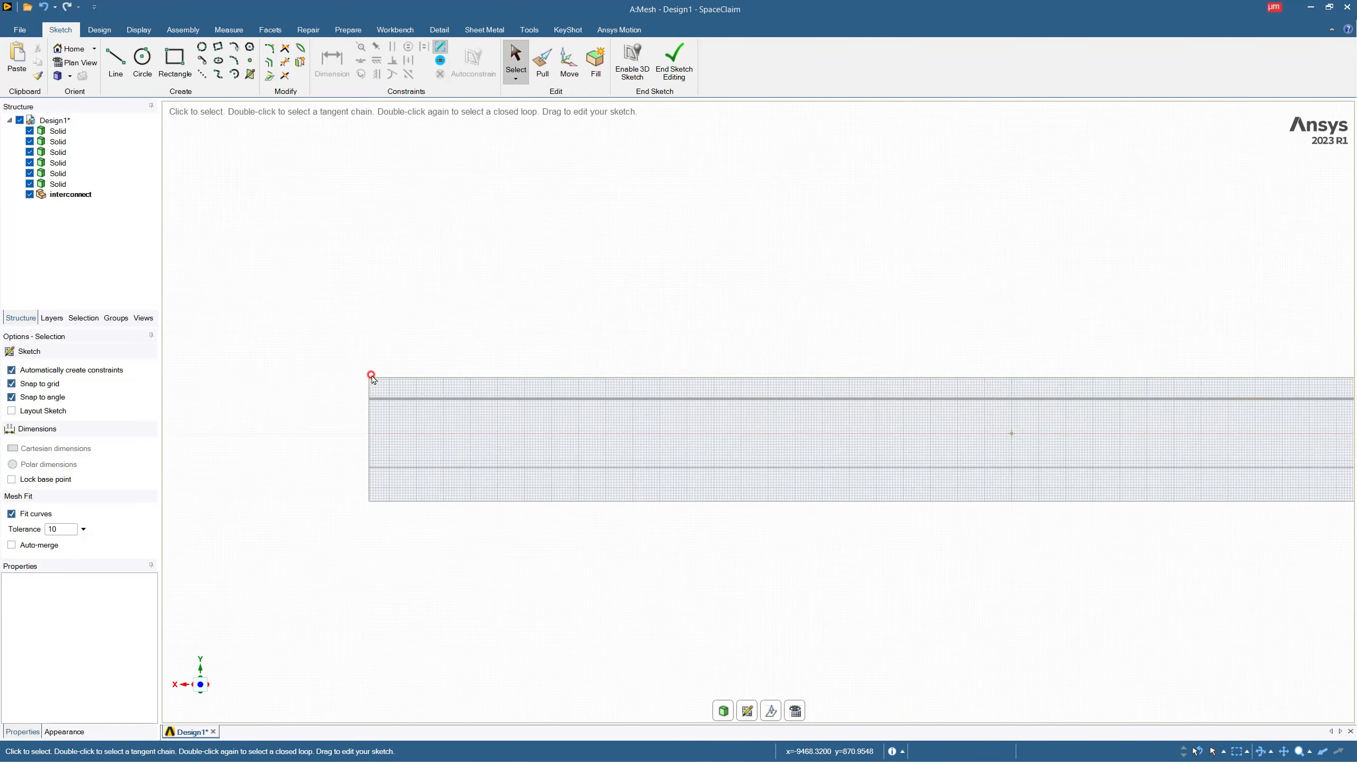
scroll(372, 378, "down", 1)
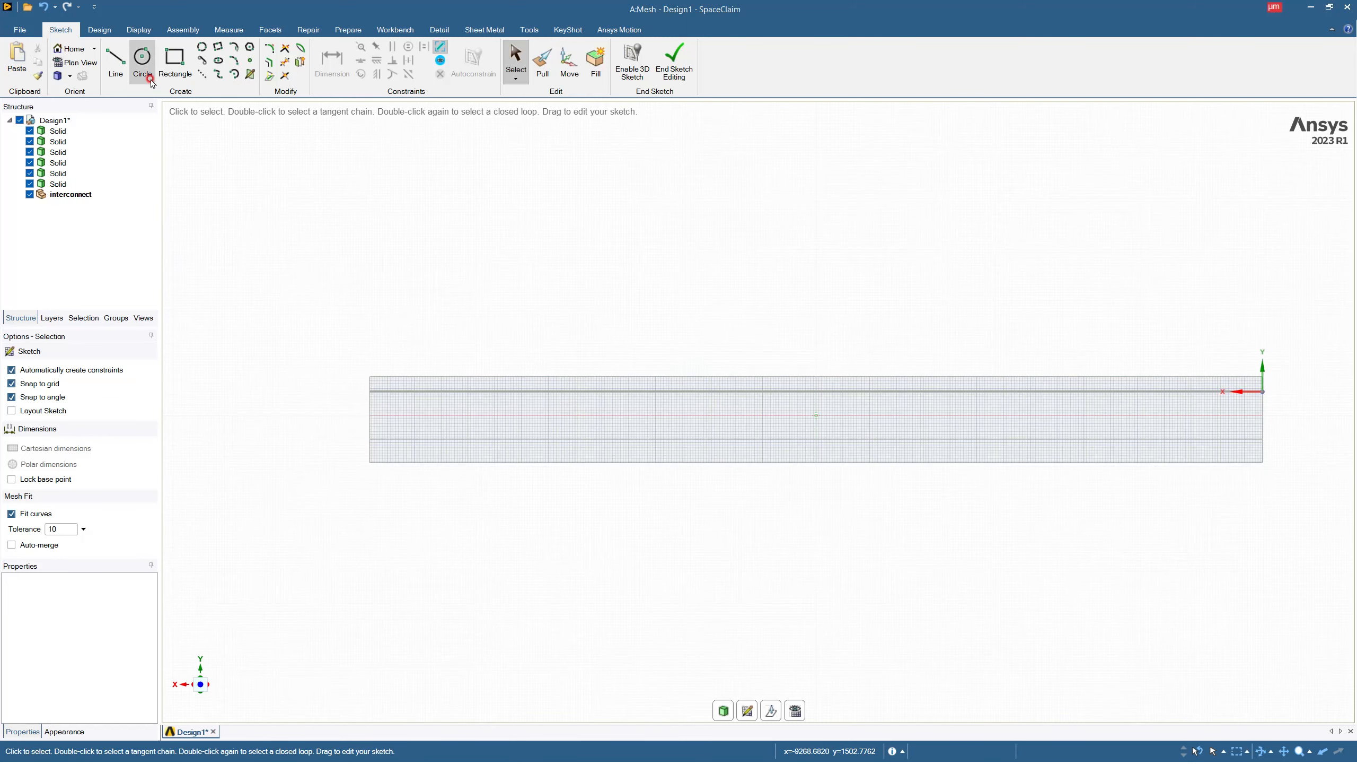
left_click(172, 75)
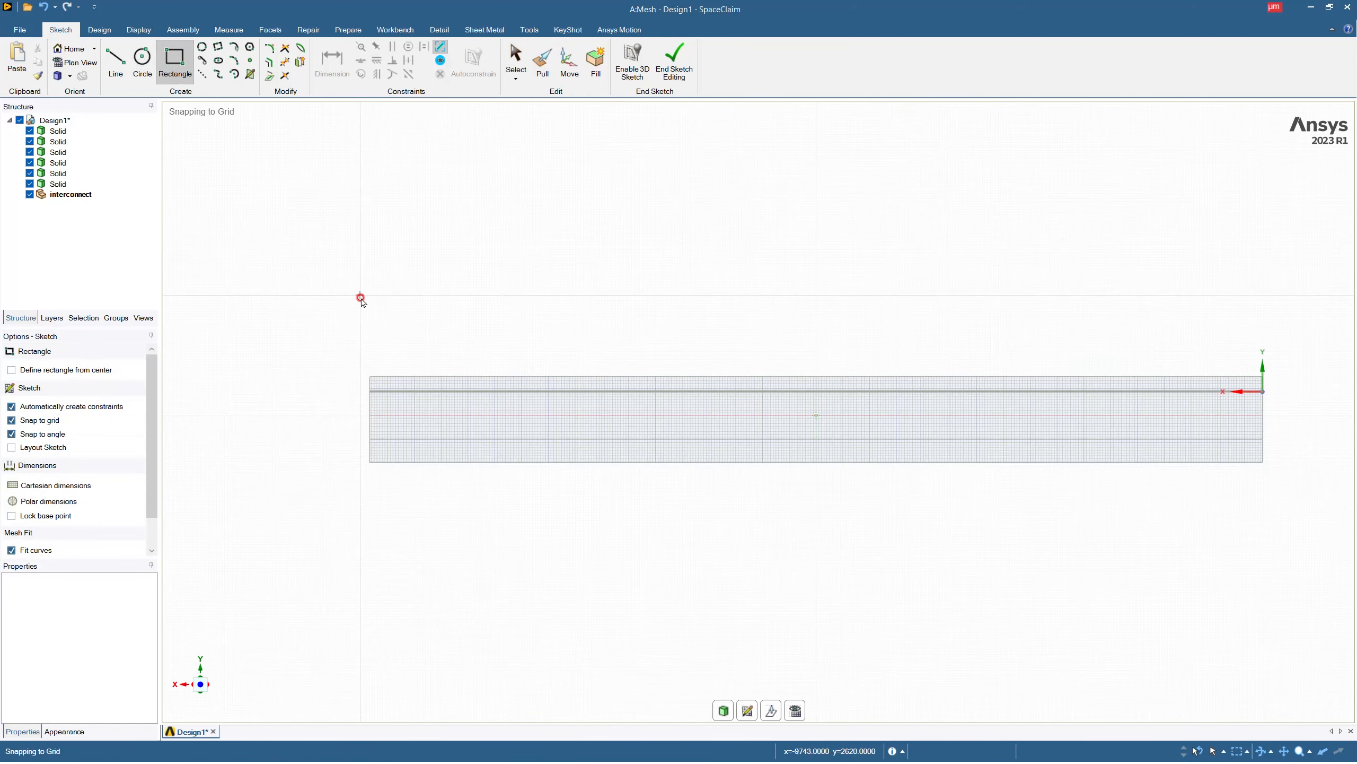
left_click(116, 60)
scroll(369, 378, "down", 2)
scroll(368, 379, "up", 2)
left_click(371, 374)
type("1000")
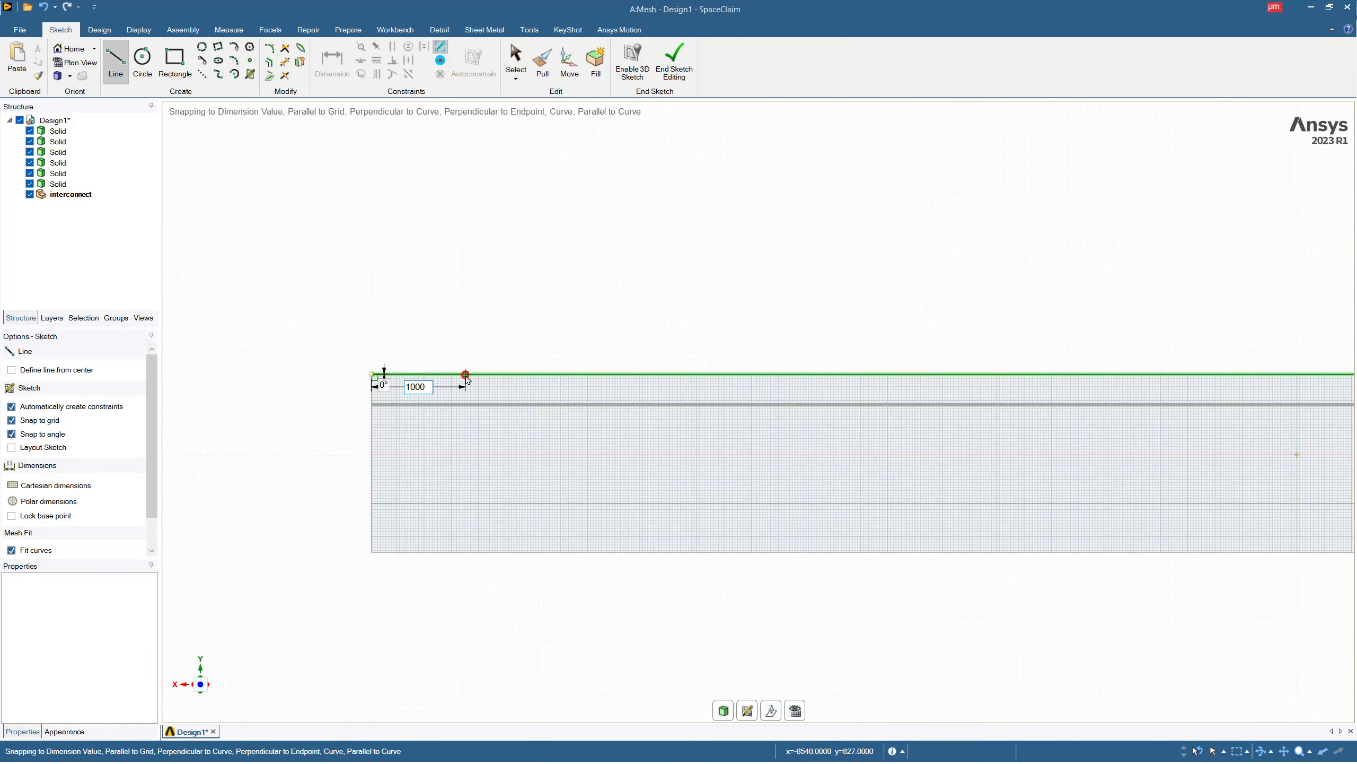
key("Return")
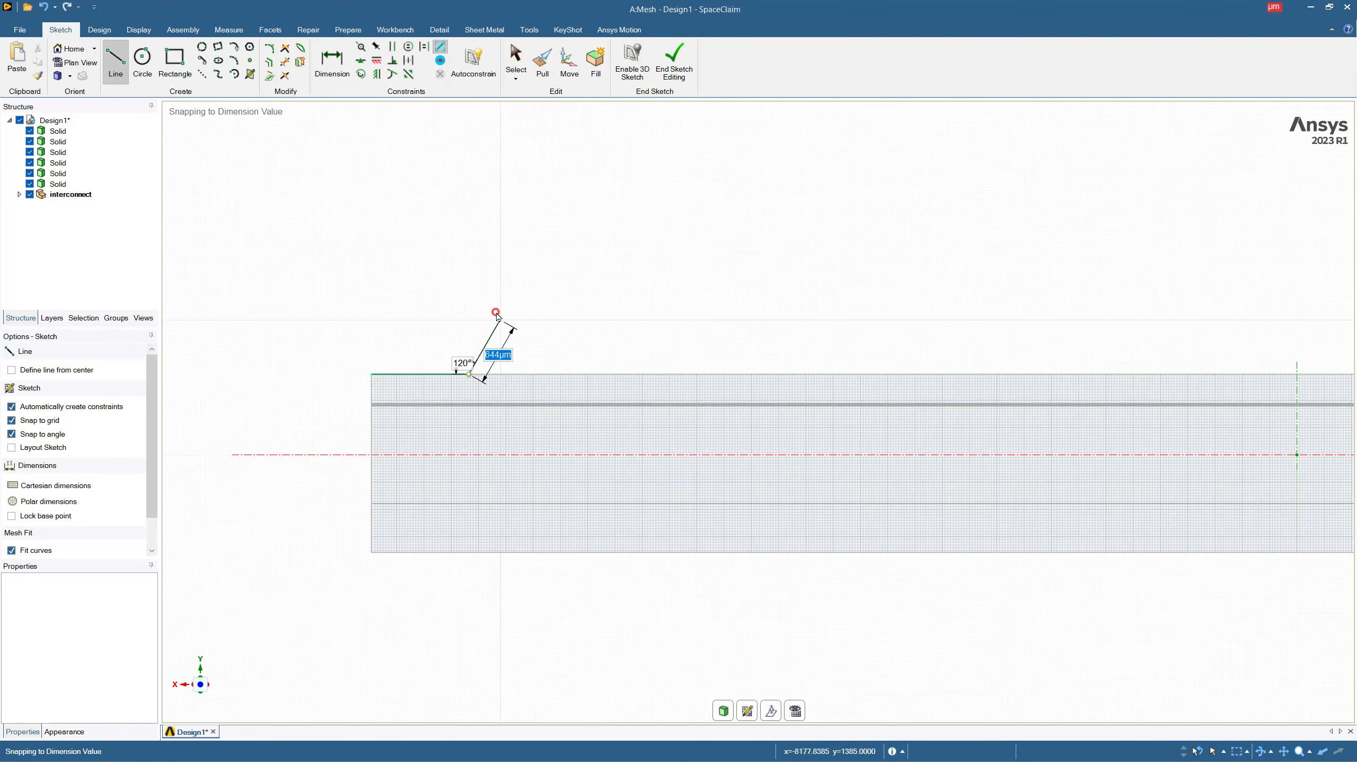
Draw a 1000 by 1000 µm rectangle standing on the stack's upper edge, starting at the inner end of the line.
left_click(175, 62)
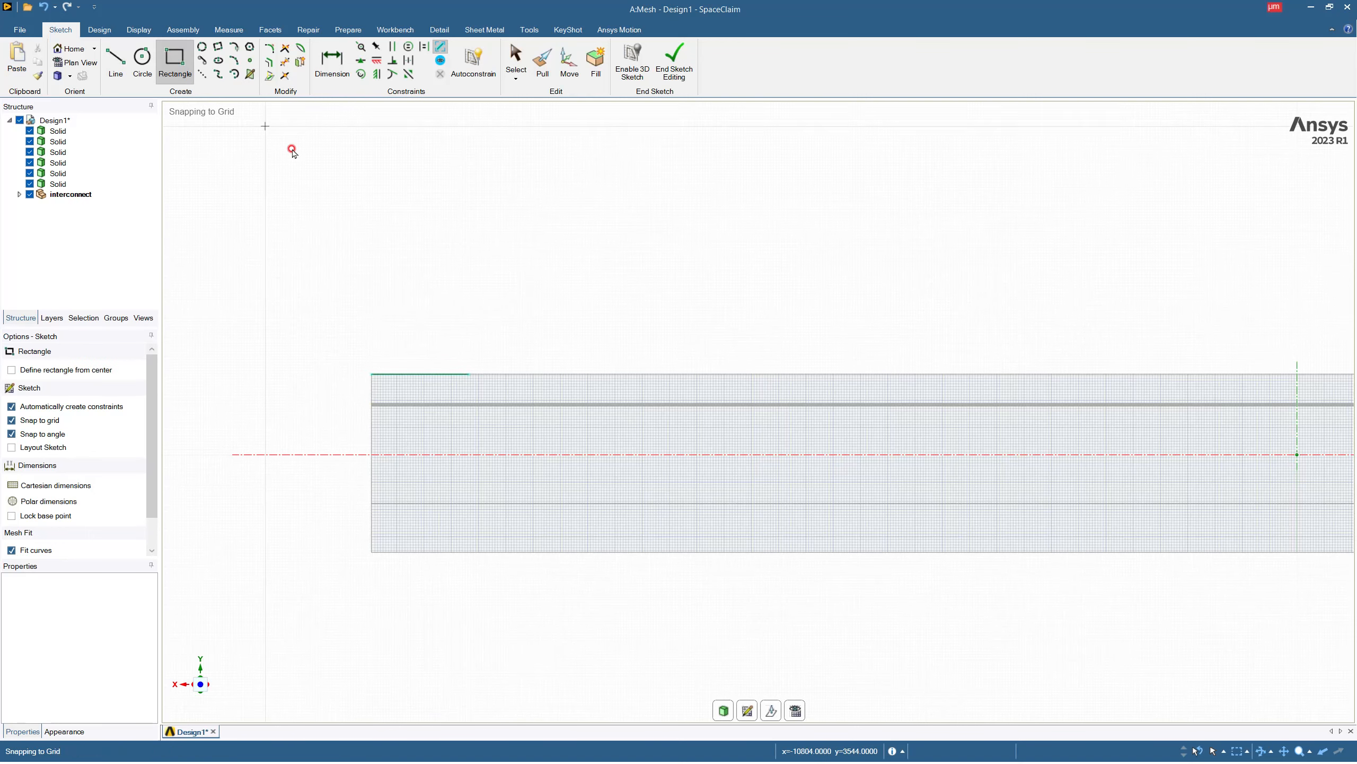
left_click(468, 374)
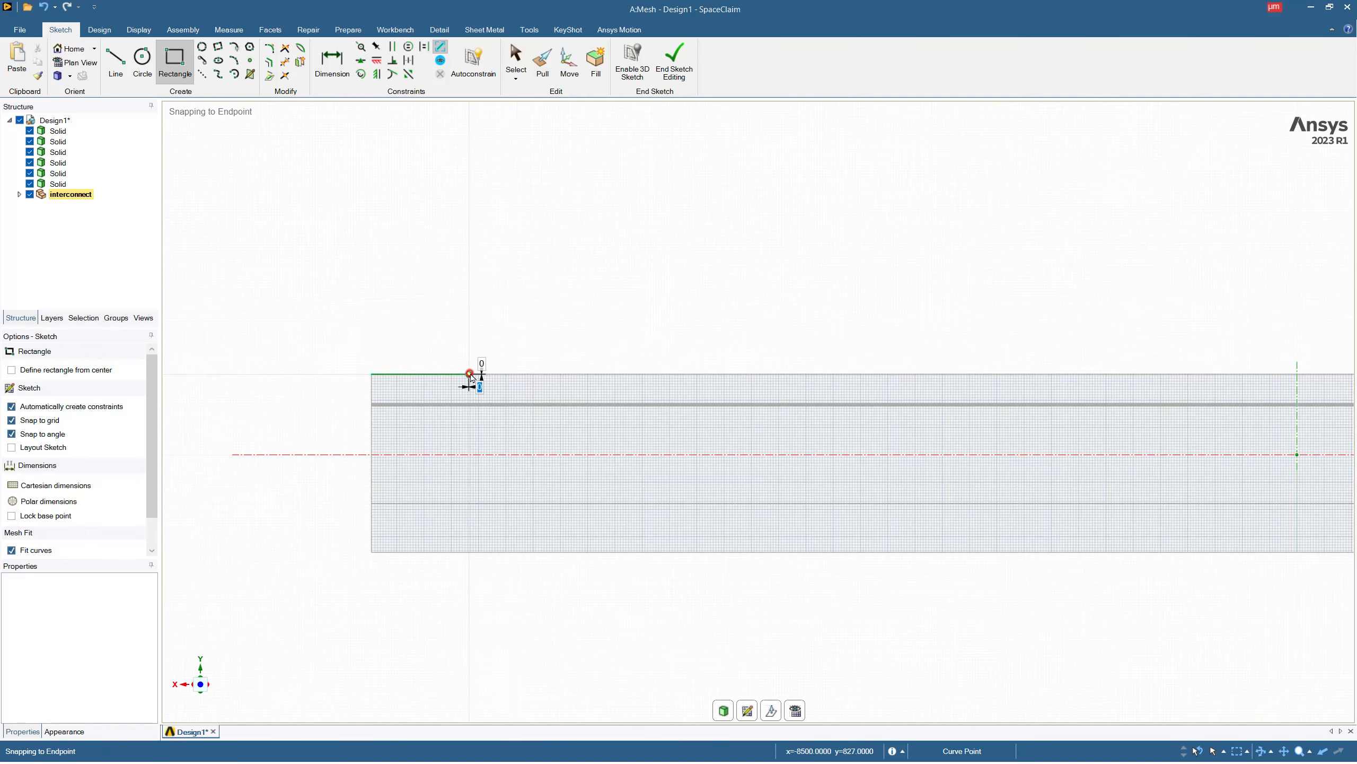
type("1000")
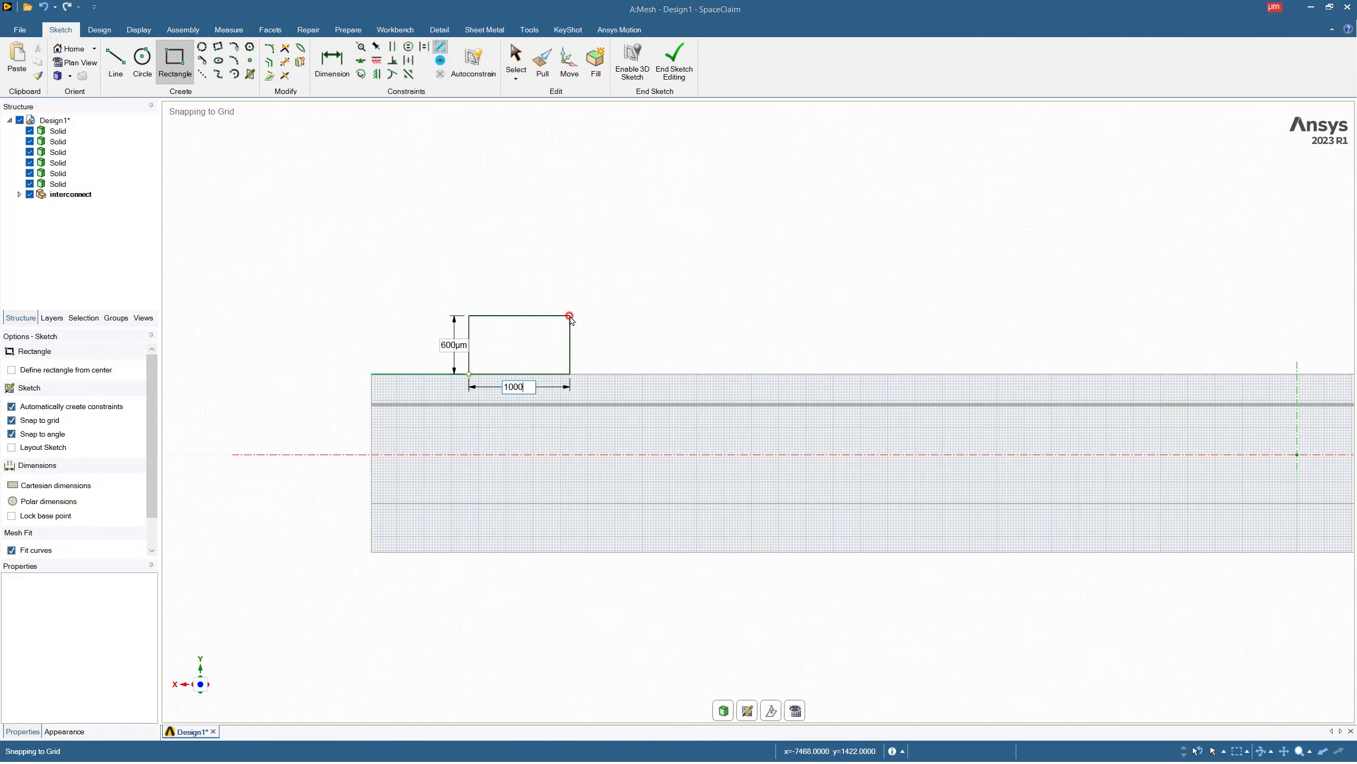
key("Tab")
type("10")
key("Return")
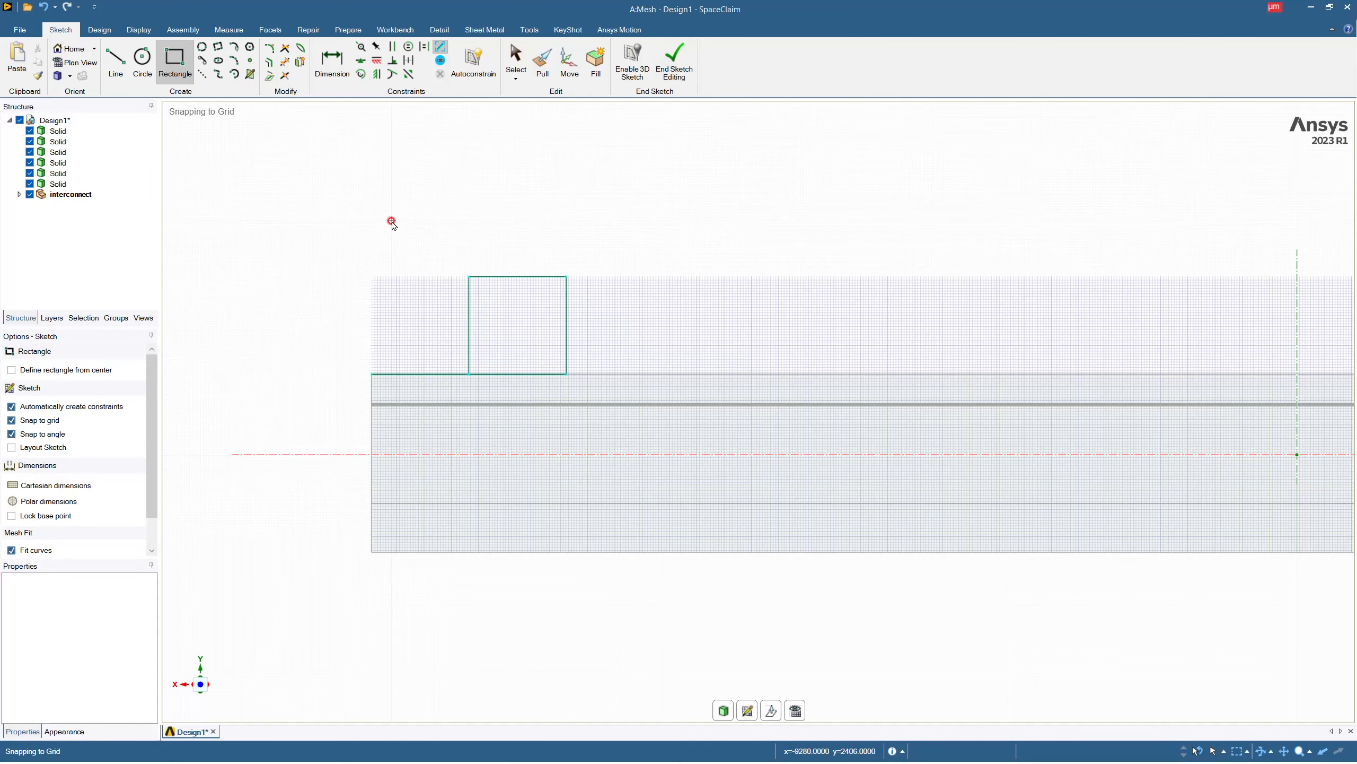
key("Escape")
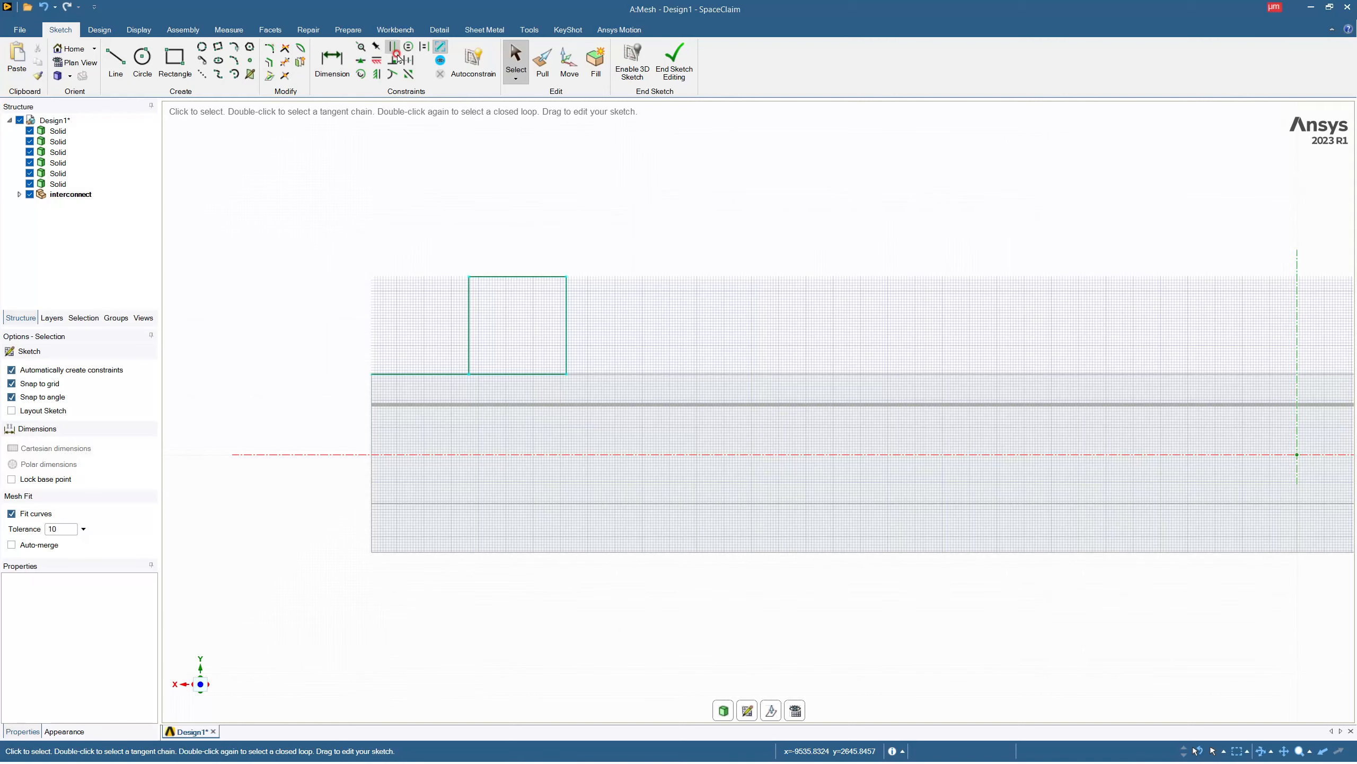
End the sketch and pull the square face 19000 µm across the plate into an interconnect bar.
left_click(675, 60)
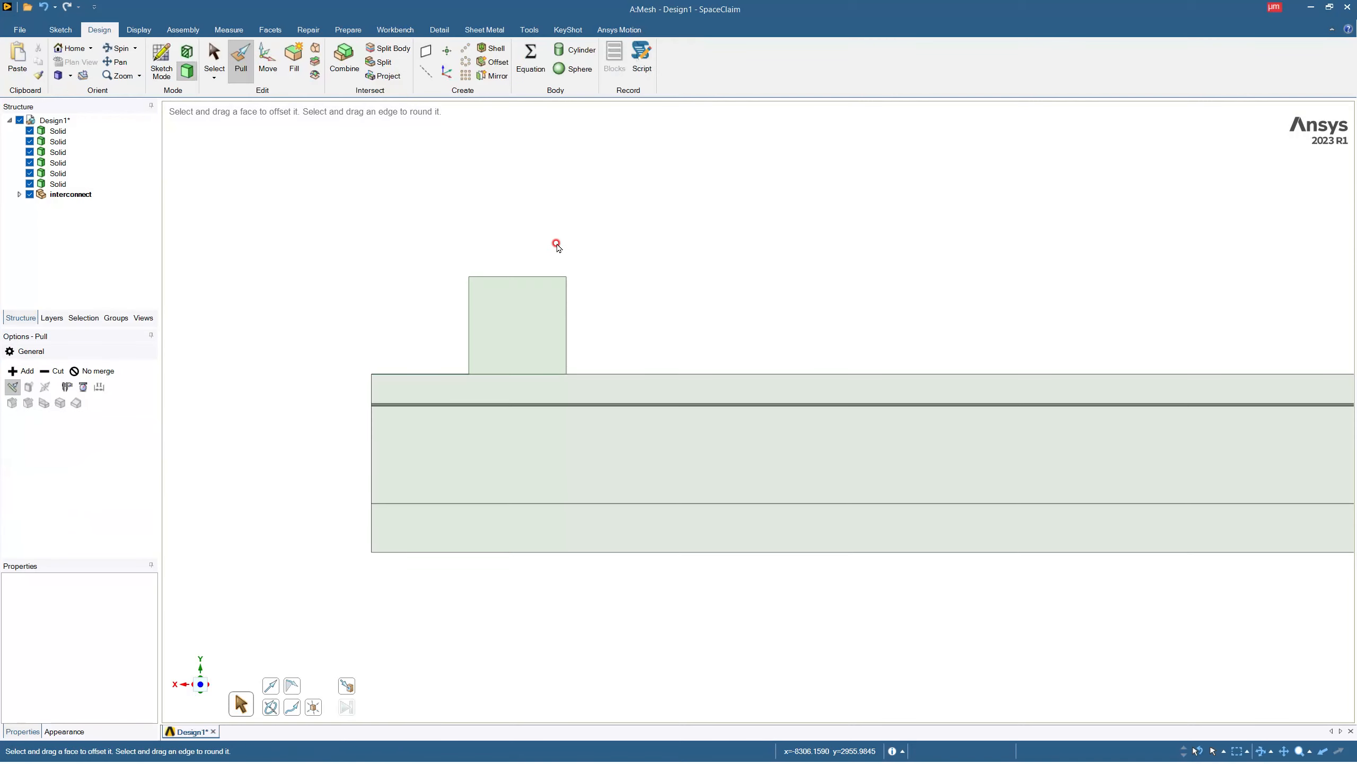
scroll(639, 299, "down", 3)
middle_click_drag(686, 332, 642, 367)
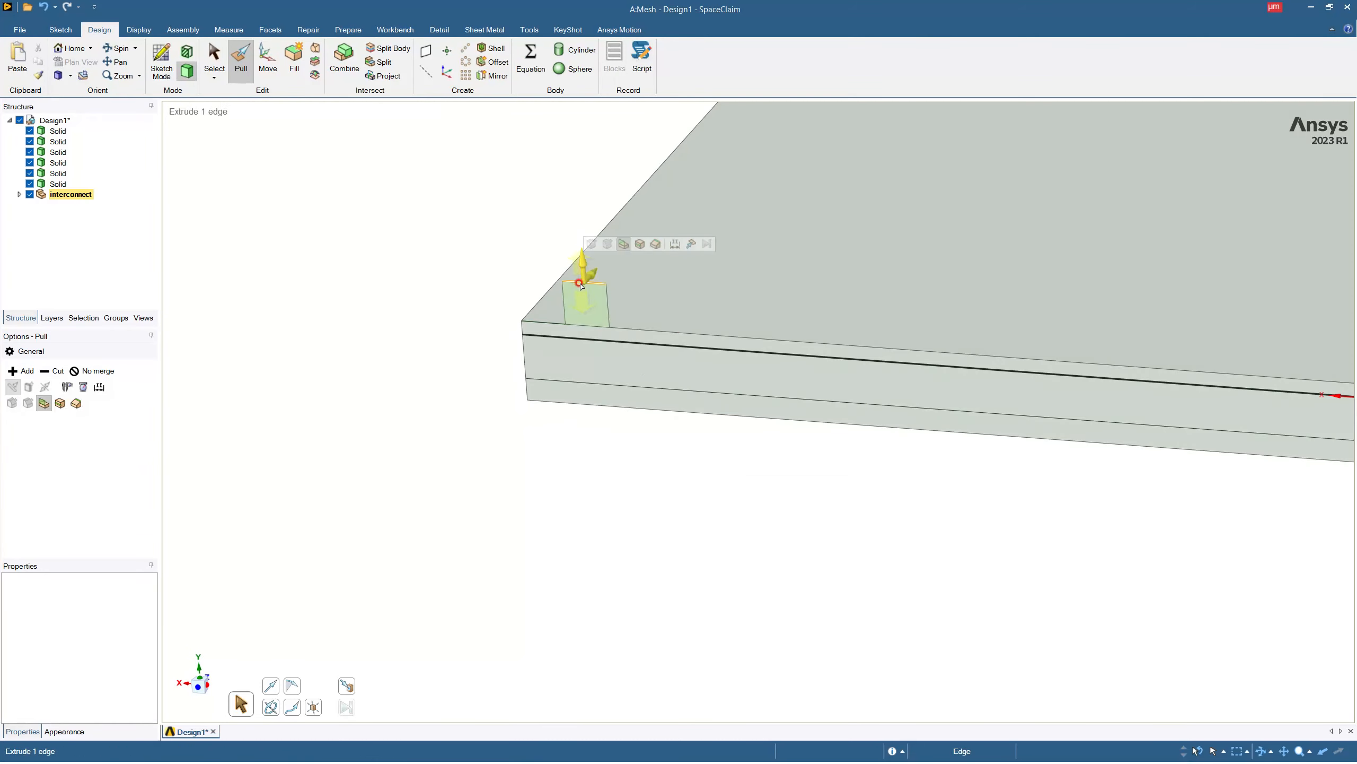
left_click(588, 300)
left_click_drag(589, 303, 638, 256)
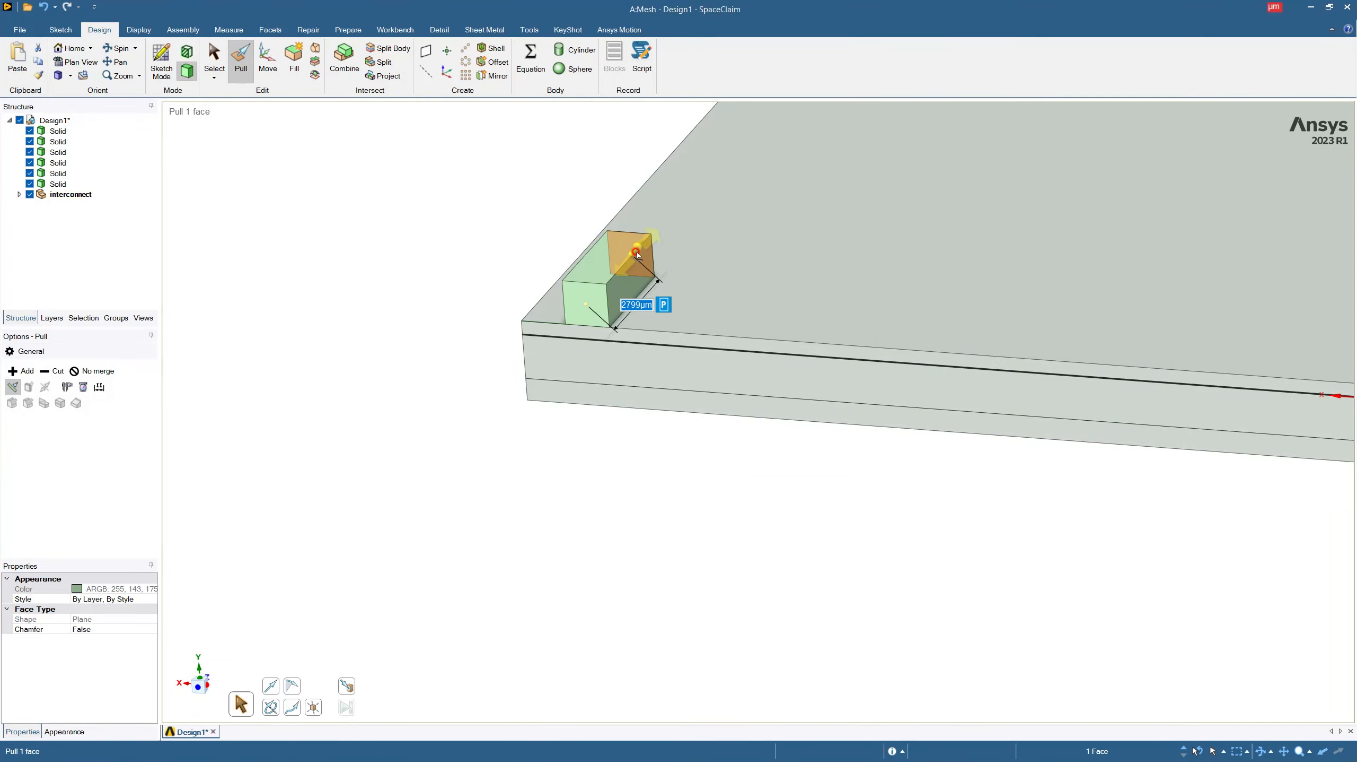
type("190")
key("Return")
scroll(636, 254, "down", 7)
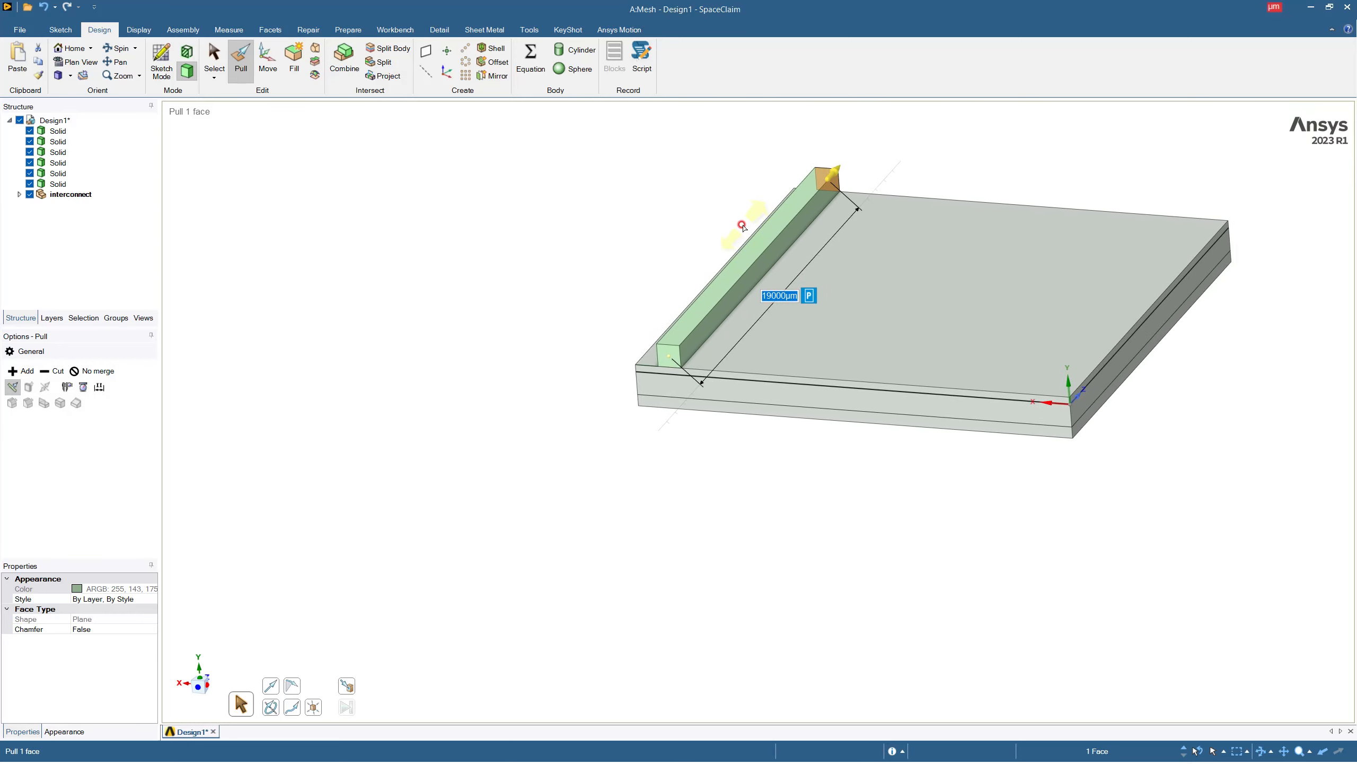
left_click(743, 227)
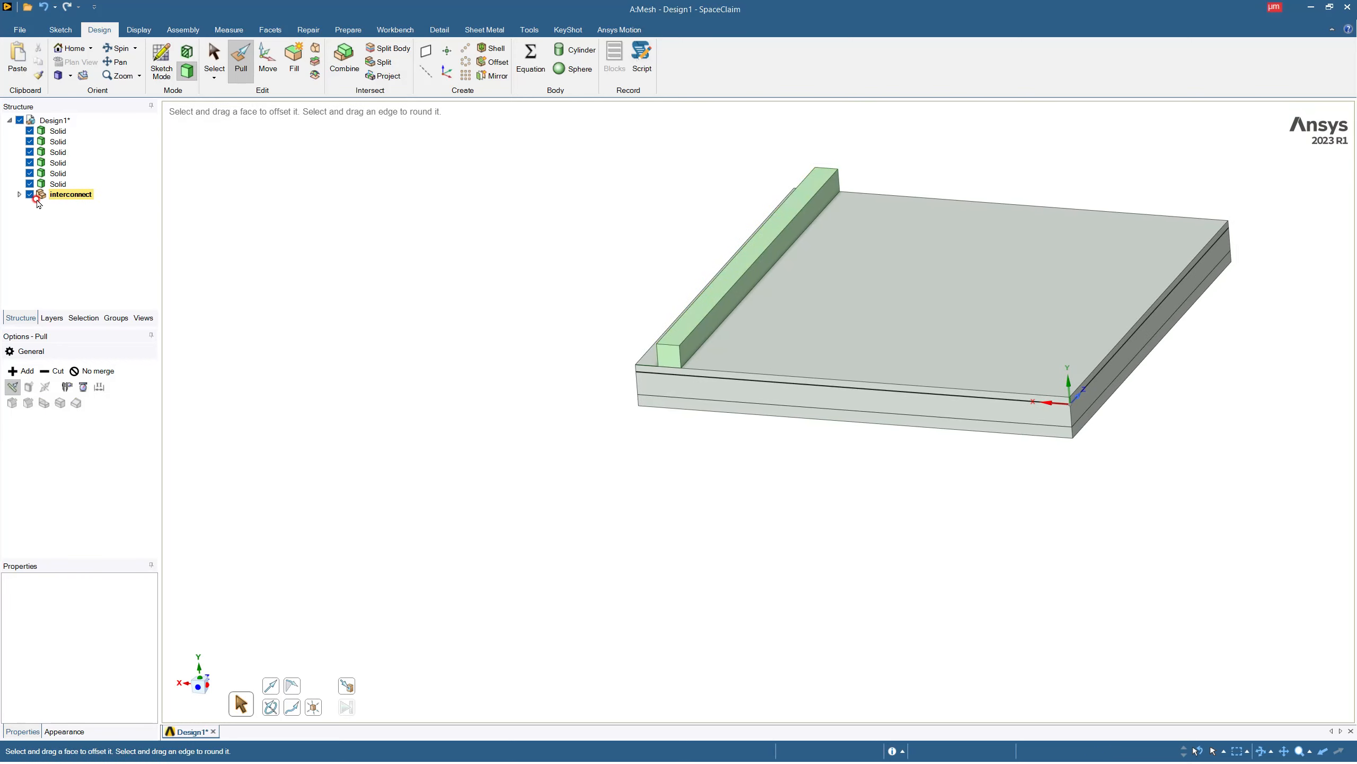
Start a one-dimensional linear pattern of the interconnect bar along the plate's front upper edge.
left_click(19, 194)
left_click(65, 206)
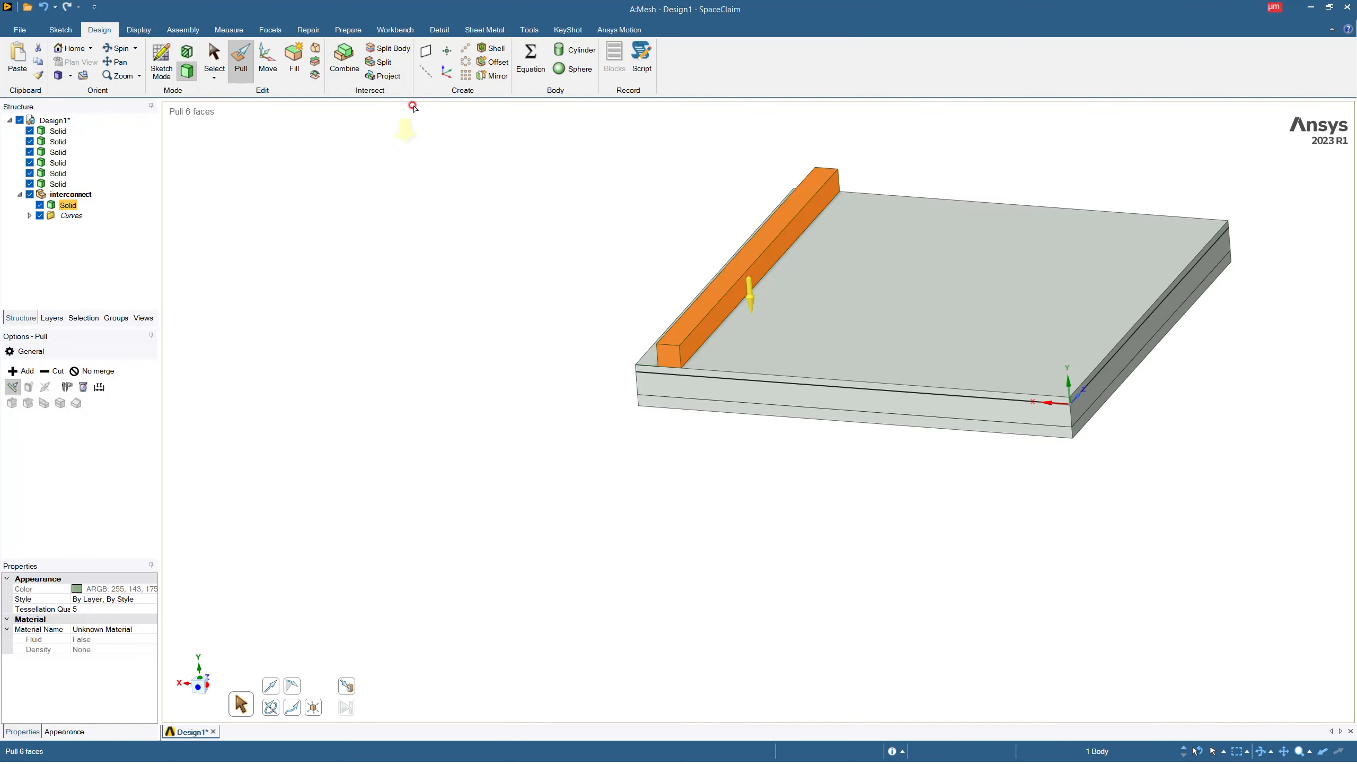
left_click(466, 48)
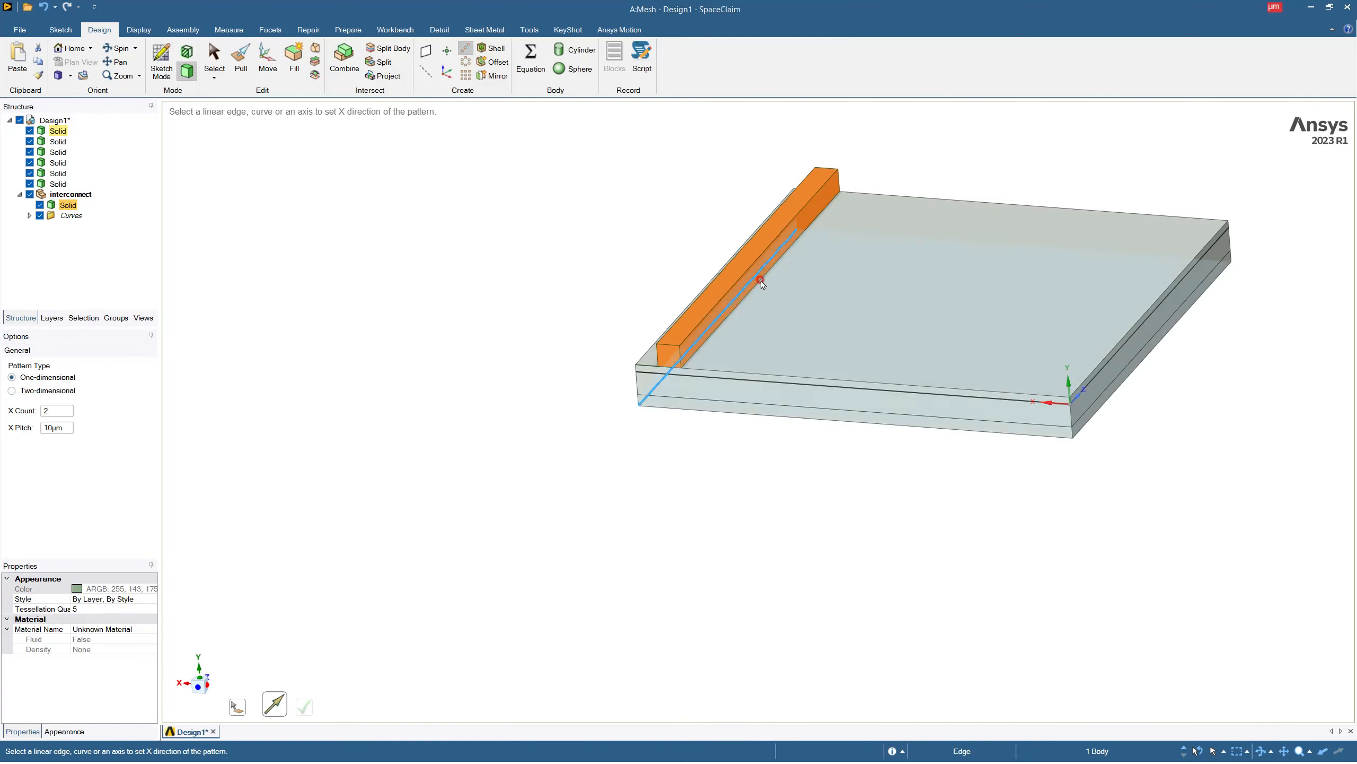
left_click(767, 375)
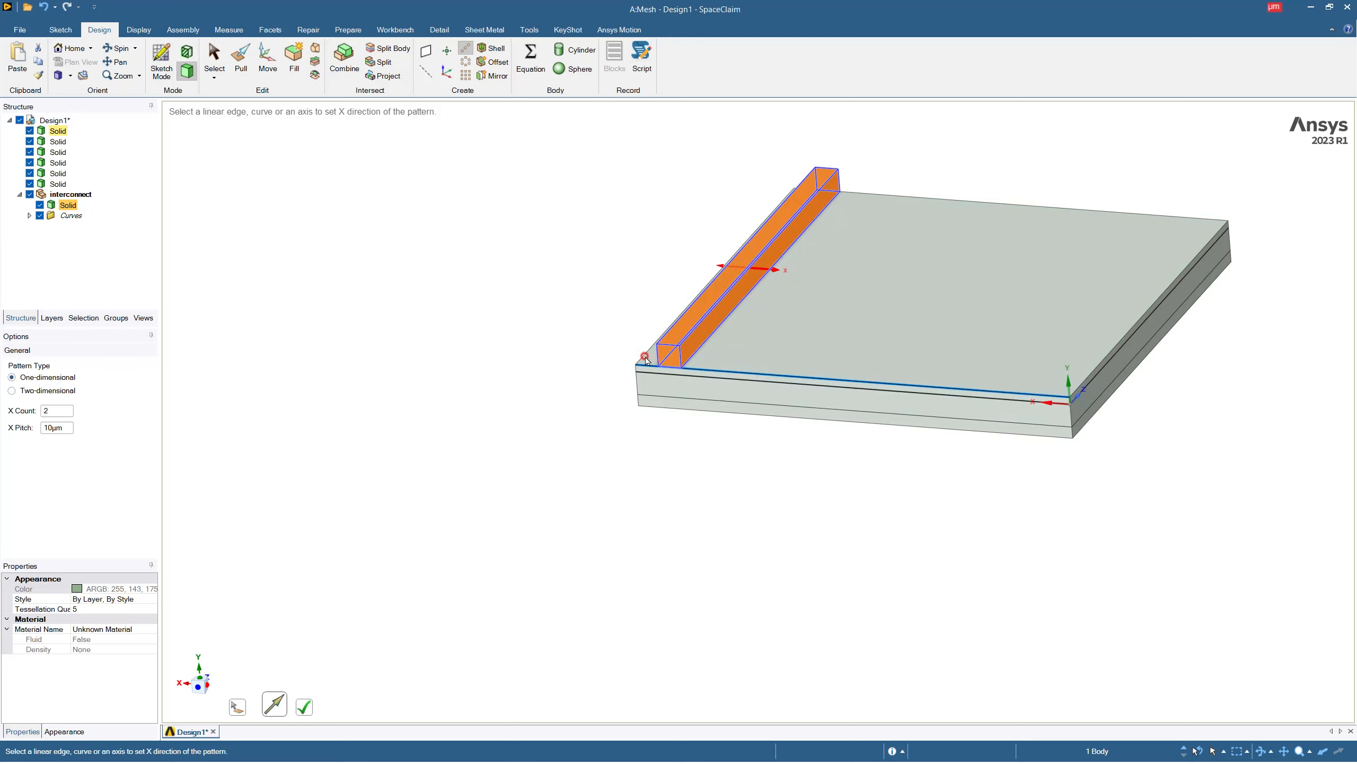
Set the pattern to 9 bars at a 2000 µm pitch and create it.
left_click(59, 410)
left_click_drag(60, 411, 25, 413)
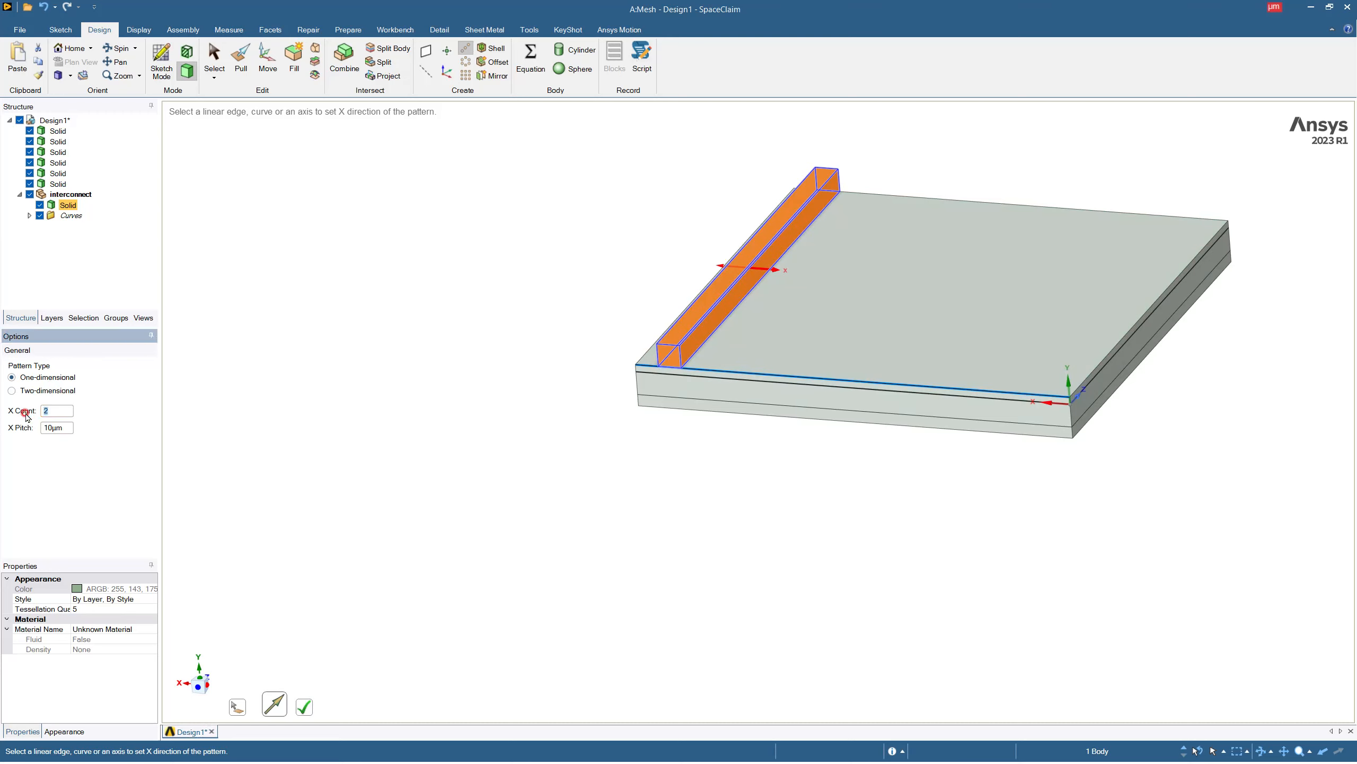
type("9")
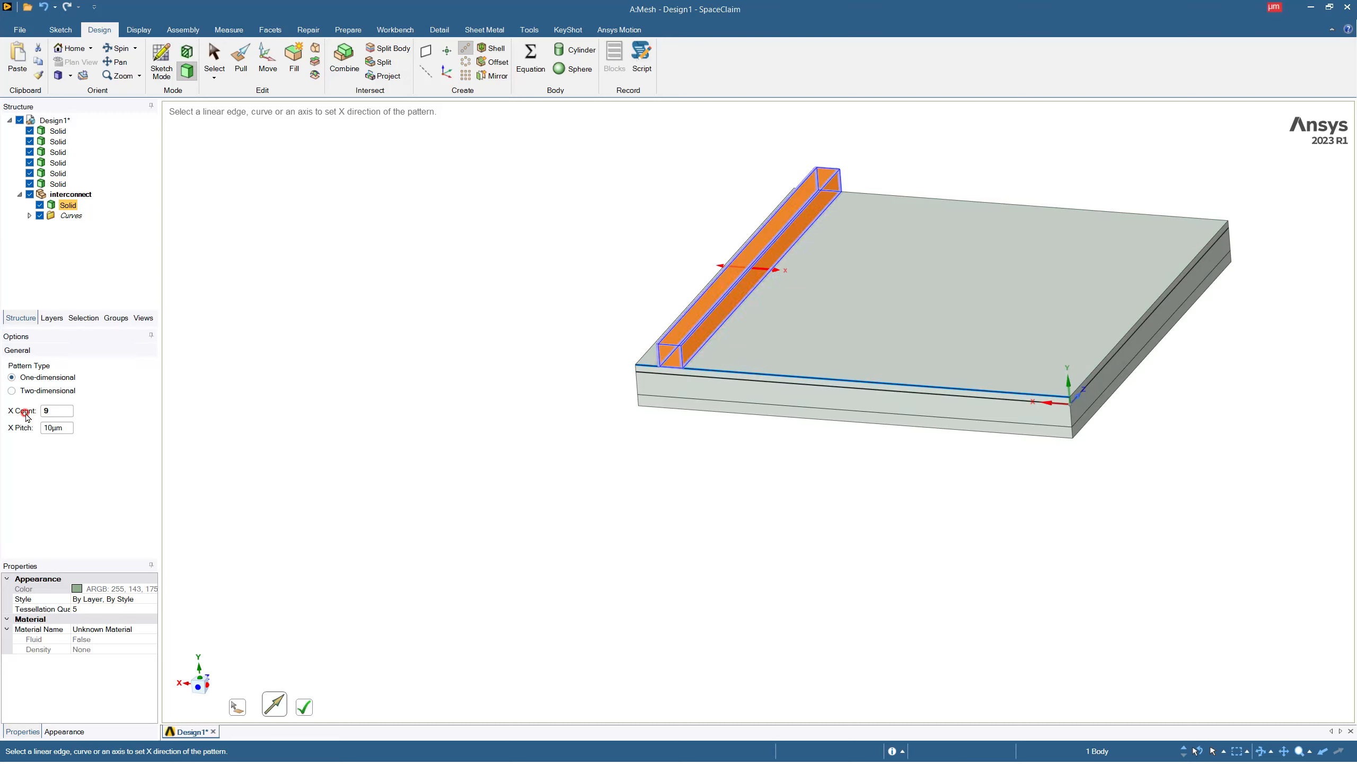
left_click_drag(53, 428, 25, 430)
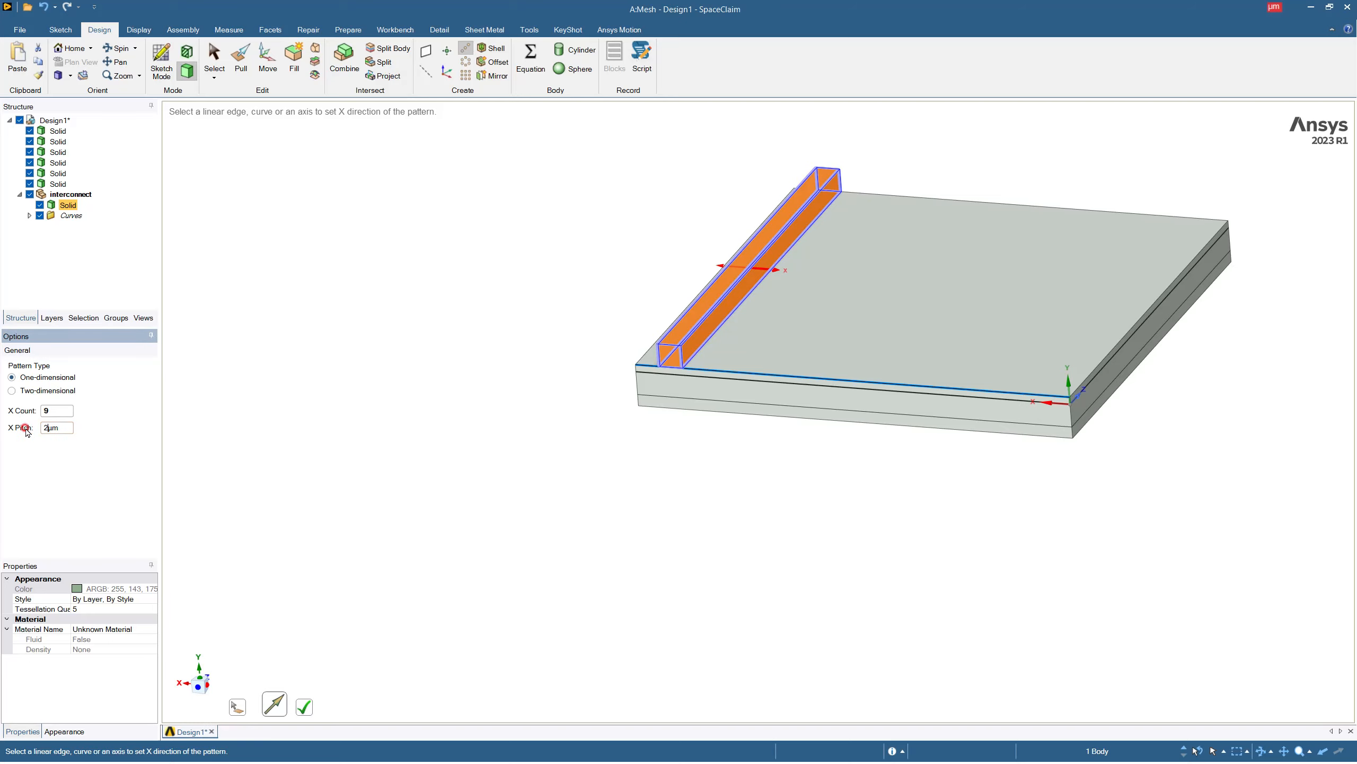
key("Return")
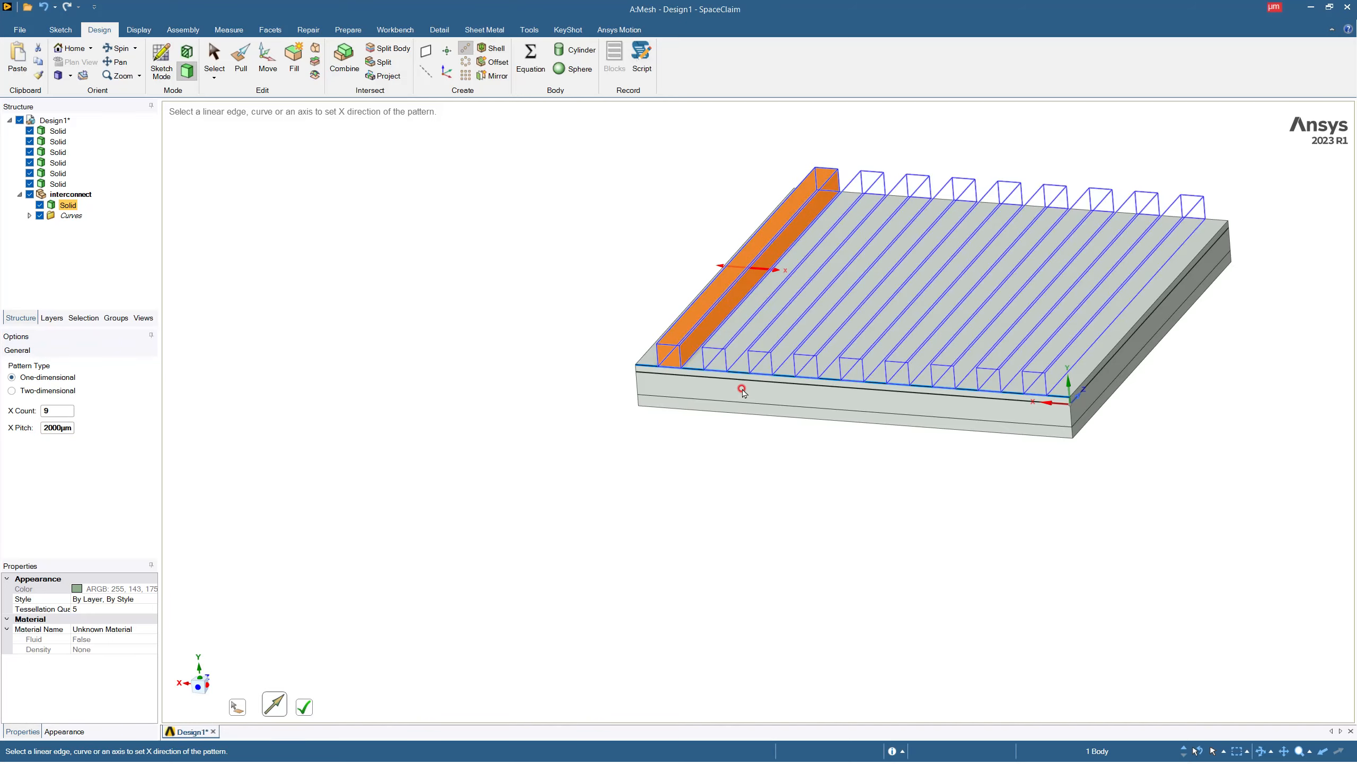
mouse_move(806, 418)
middle_mouse_down()
mouse_move(823, 384)
mouse_move(825, 396)
middle_mouse_up()
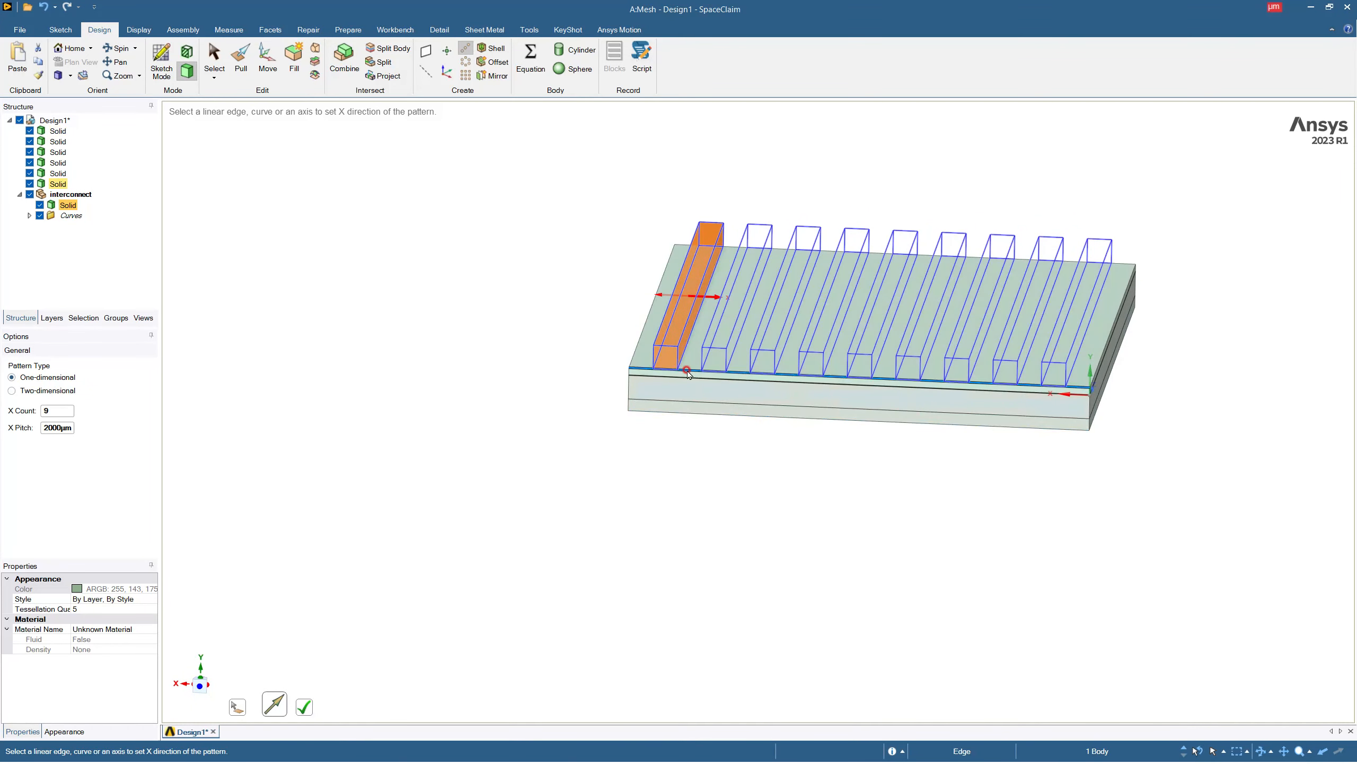
scroll(684, 340, "up", 3)
scroll(684, 339, "up", 2)
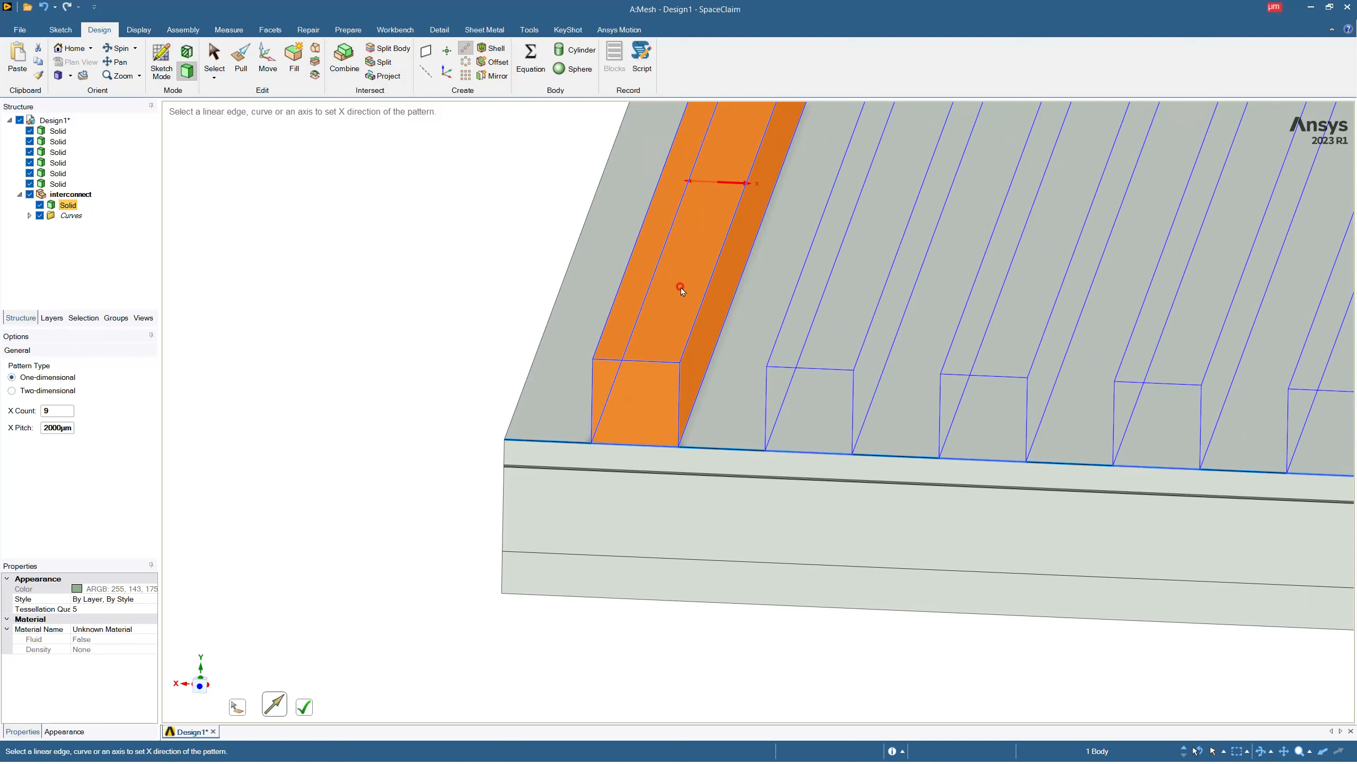
scroll(682, 291, "down", 5)
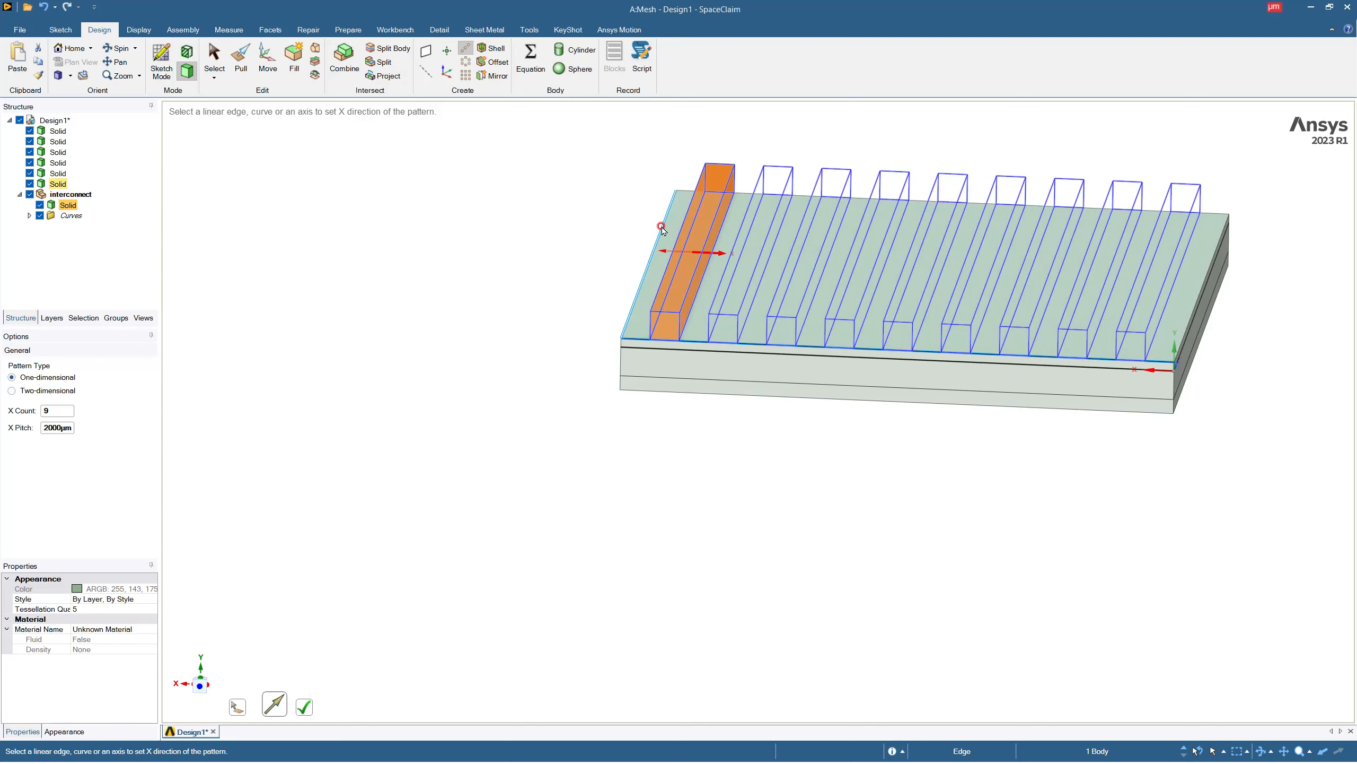
left_click(304, 707)
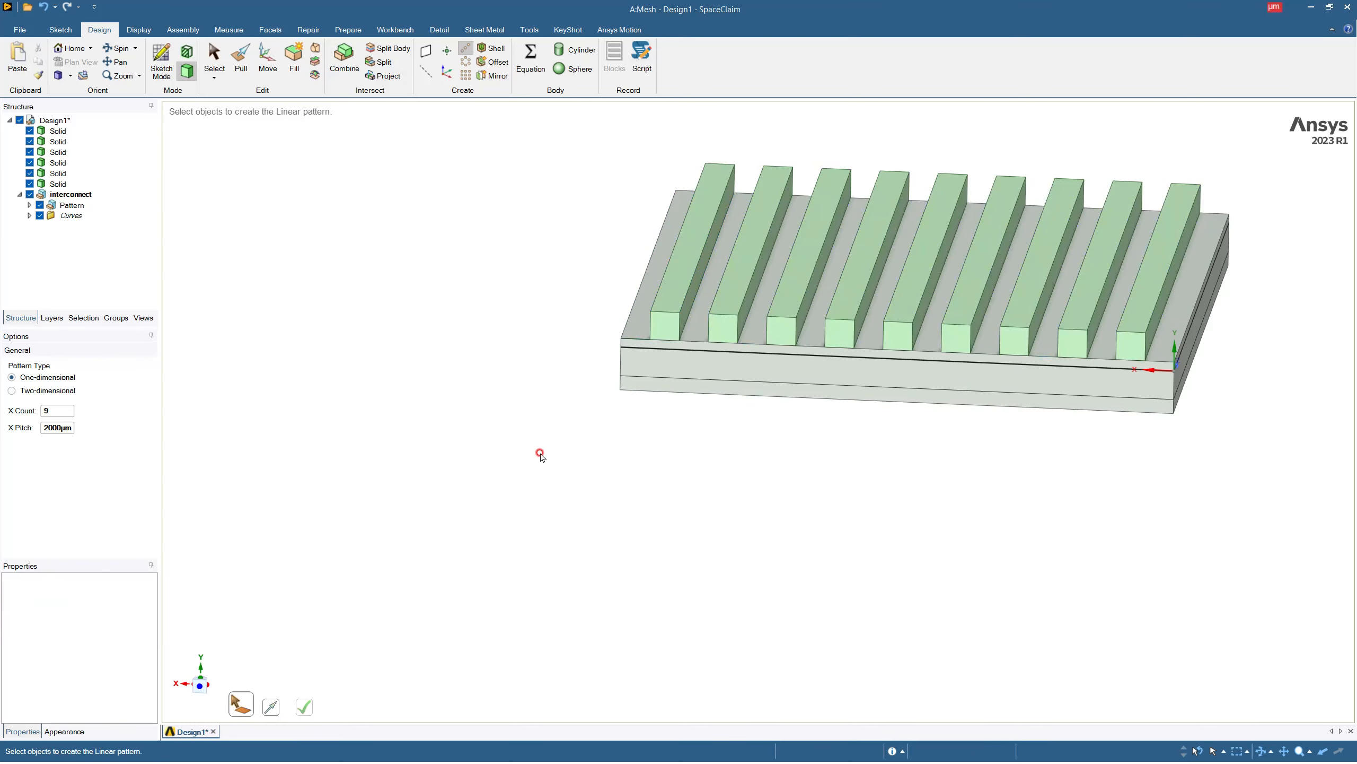
On the plate's front side face, sketch crossing construction lines extending the outermost bar's upper edge outward and the stack's far corner edge upward.
left_click(161, 75)
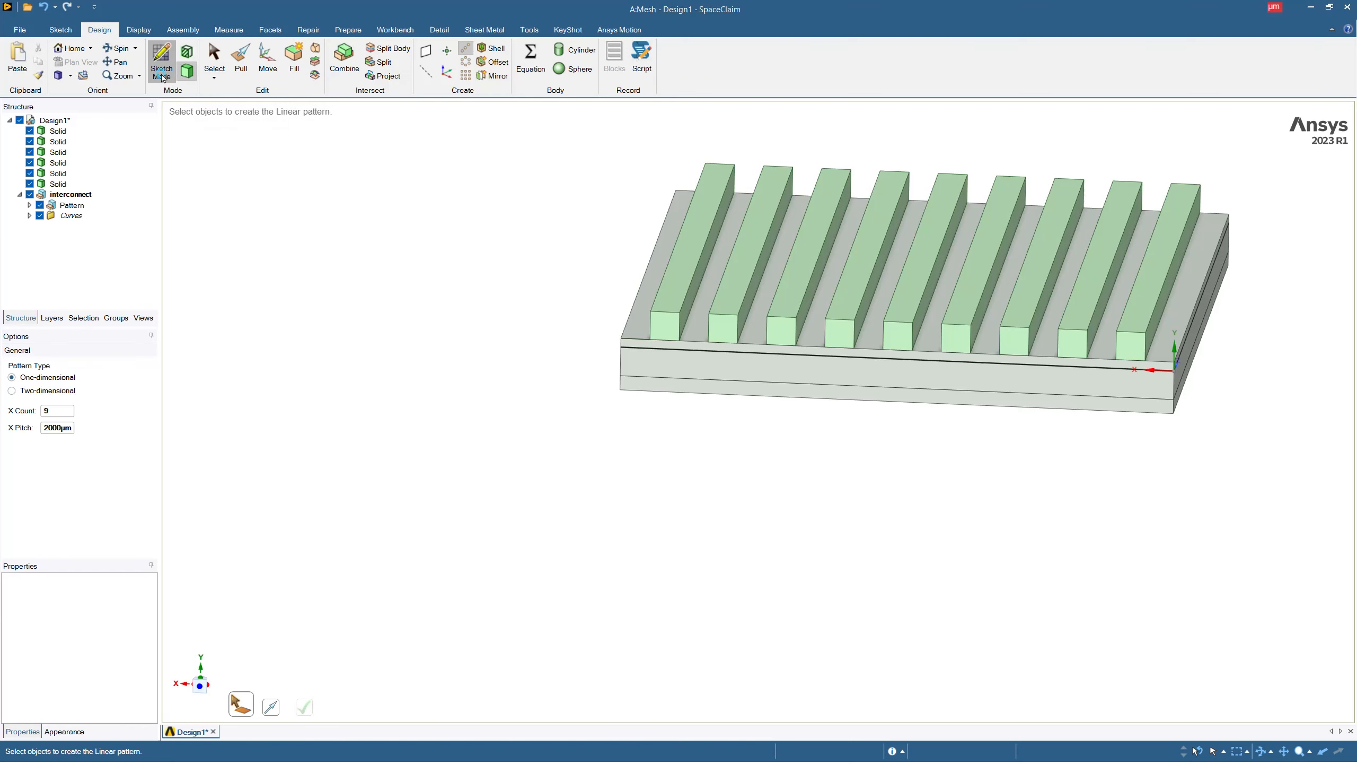
left_click(689, 352)
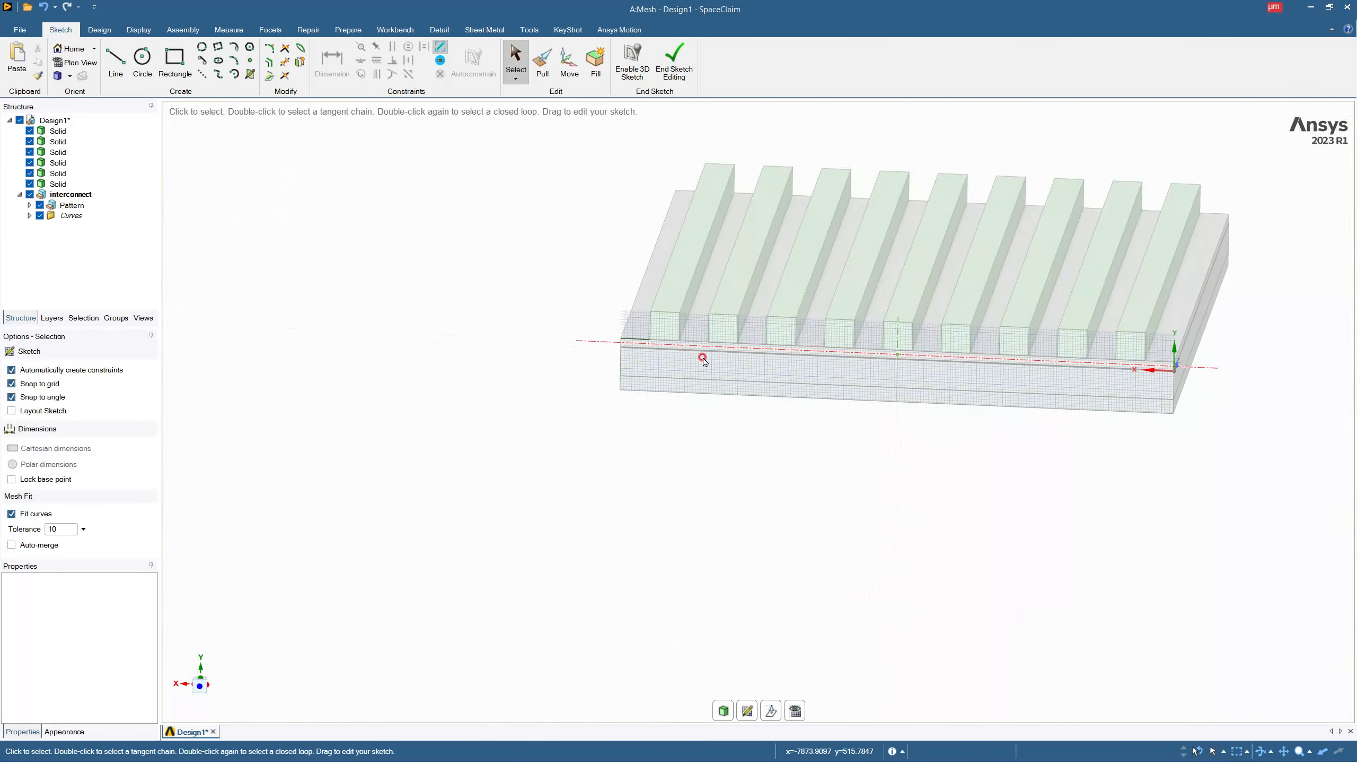
scroll(695, 316, "up", 5)
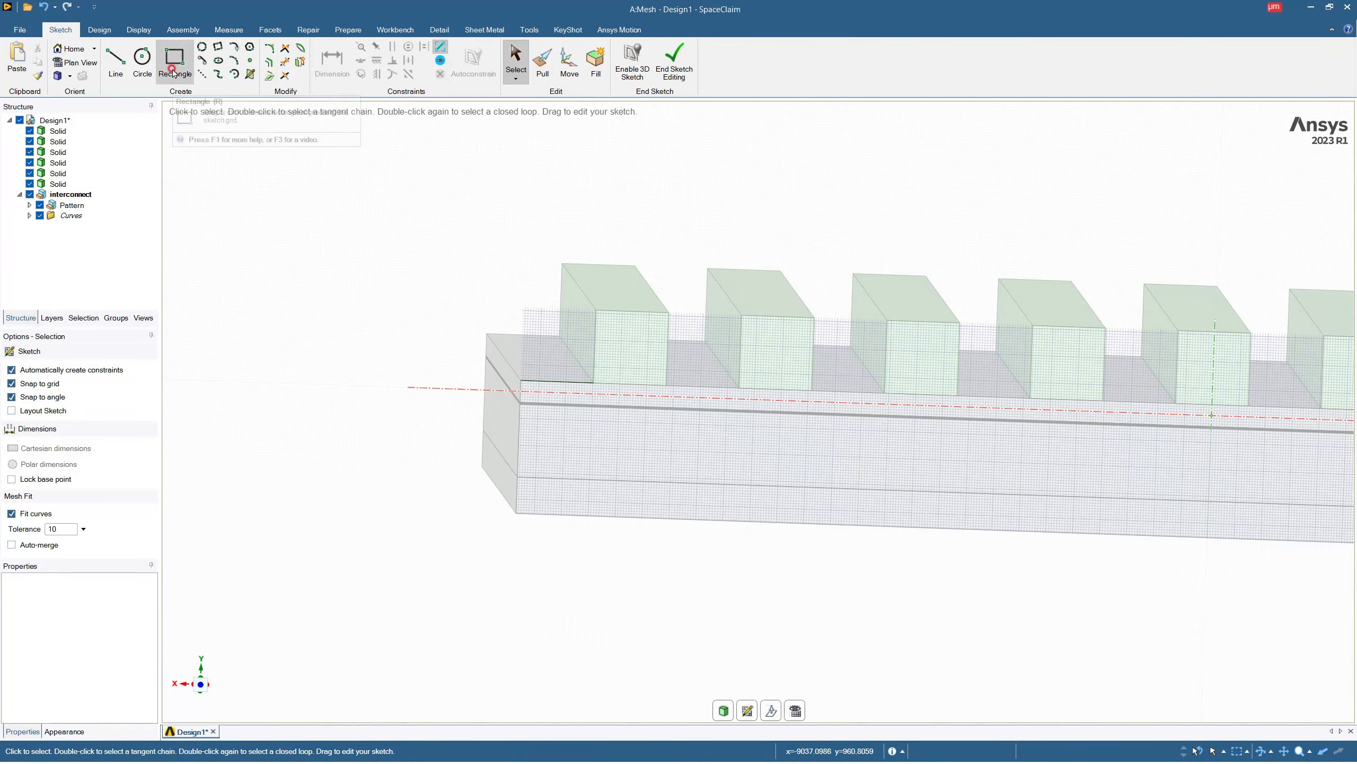
left_click(106, 68)
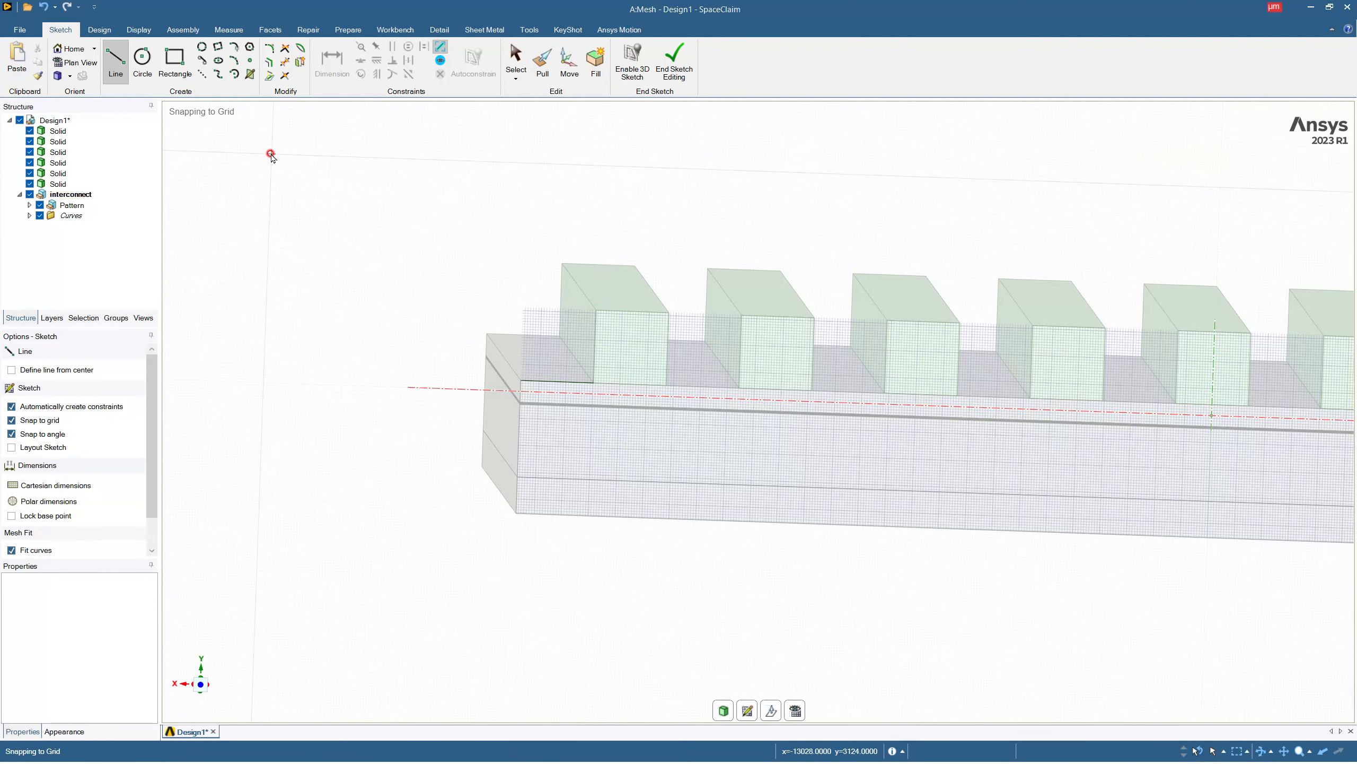
left_click(202, 78)
left_click(610, 311)
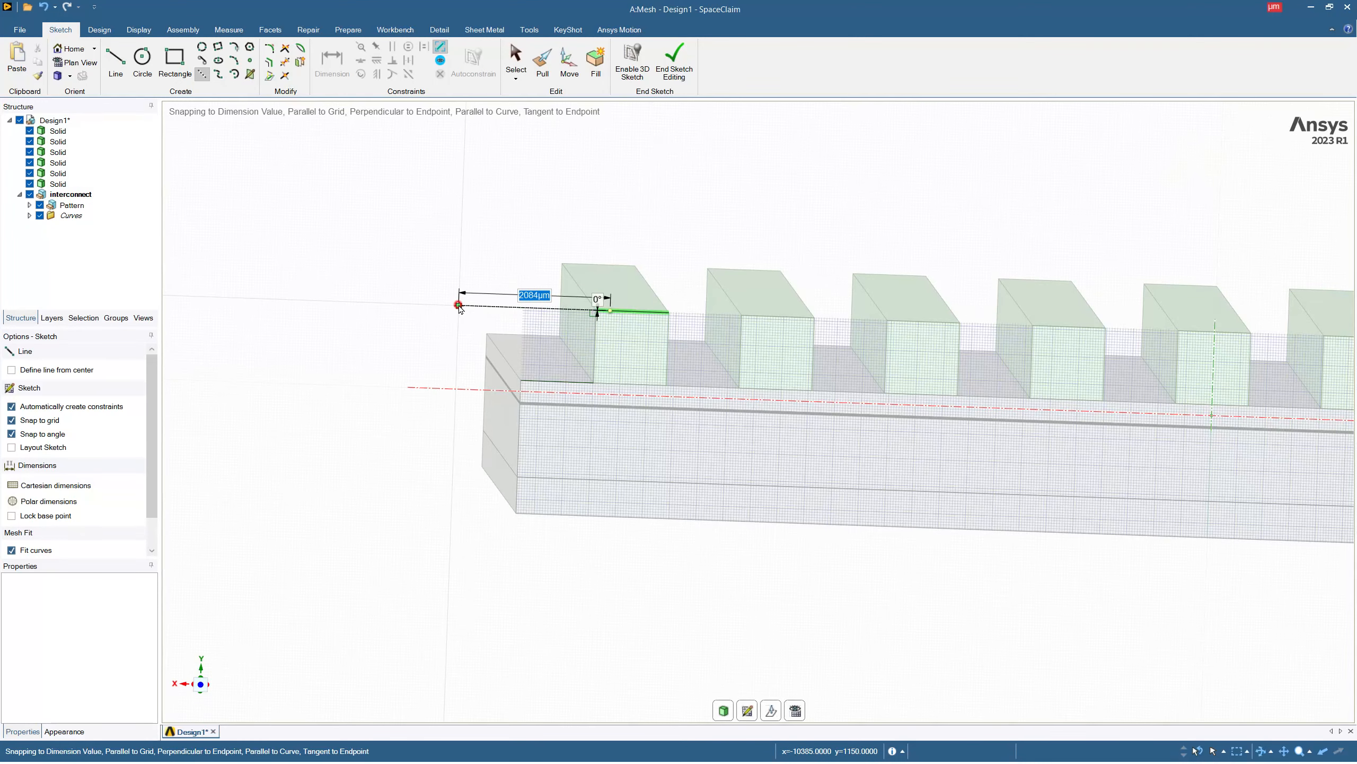
left_click(459, 306)
left_click(519, 453)
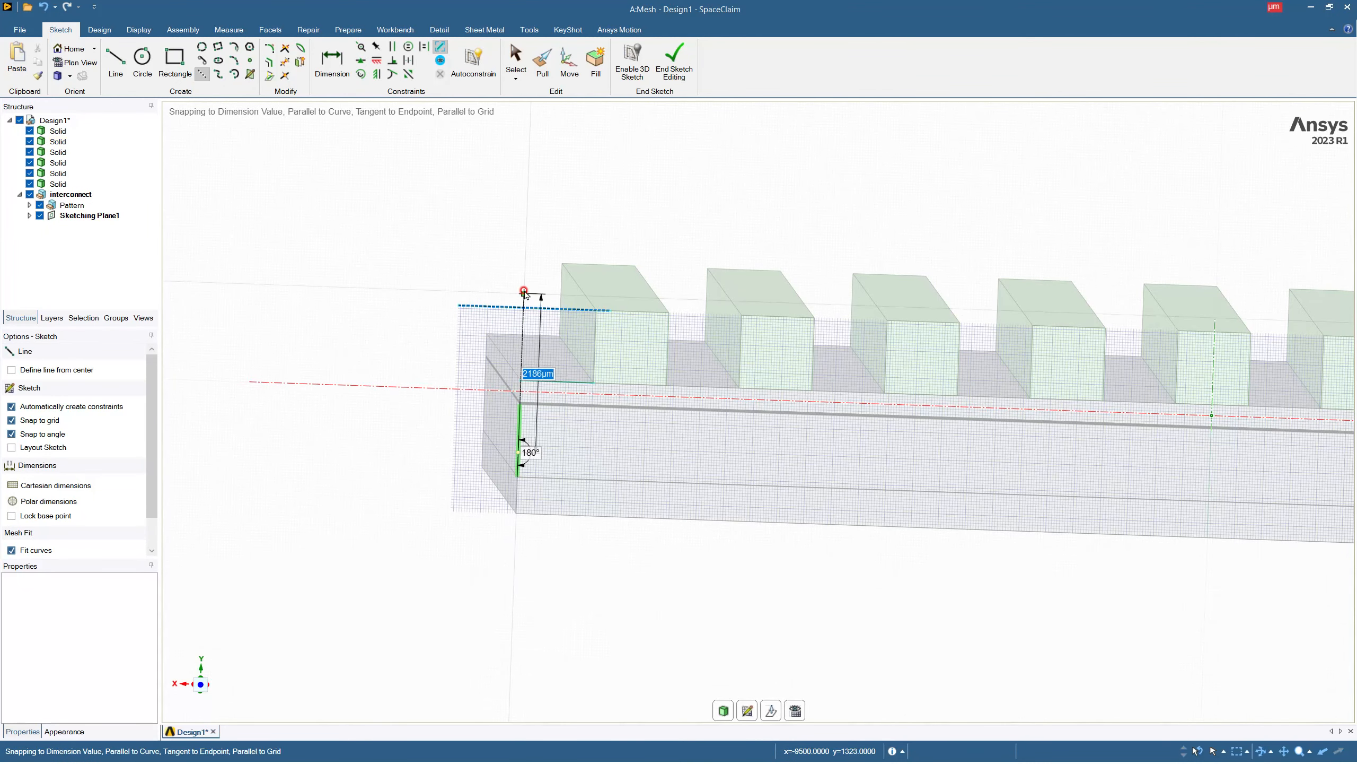
left_click(526, 263)
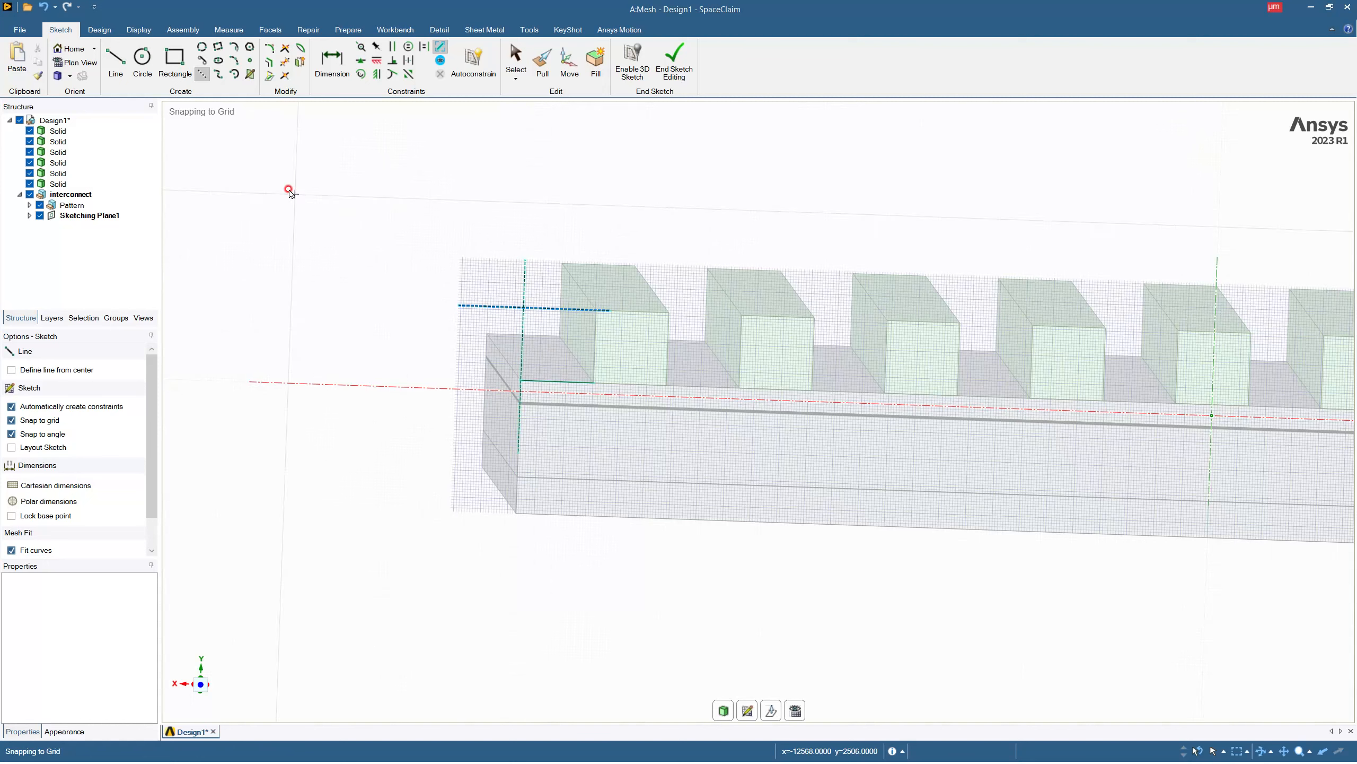
Draw a 19000 by 500 µm rectangle on top of the bar ends, starting at the intersection of the construction lines.
left_click(175, 62)
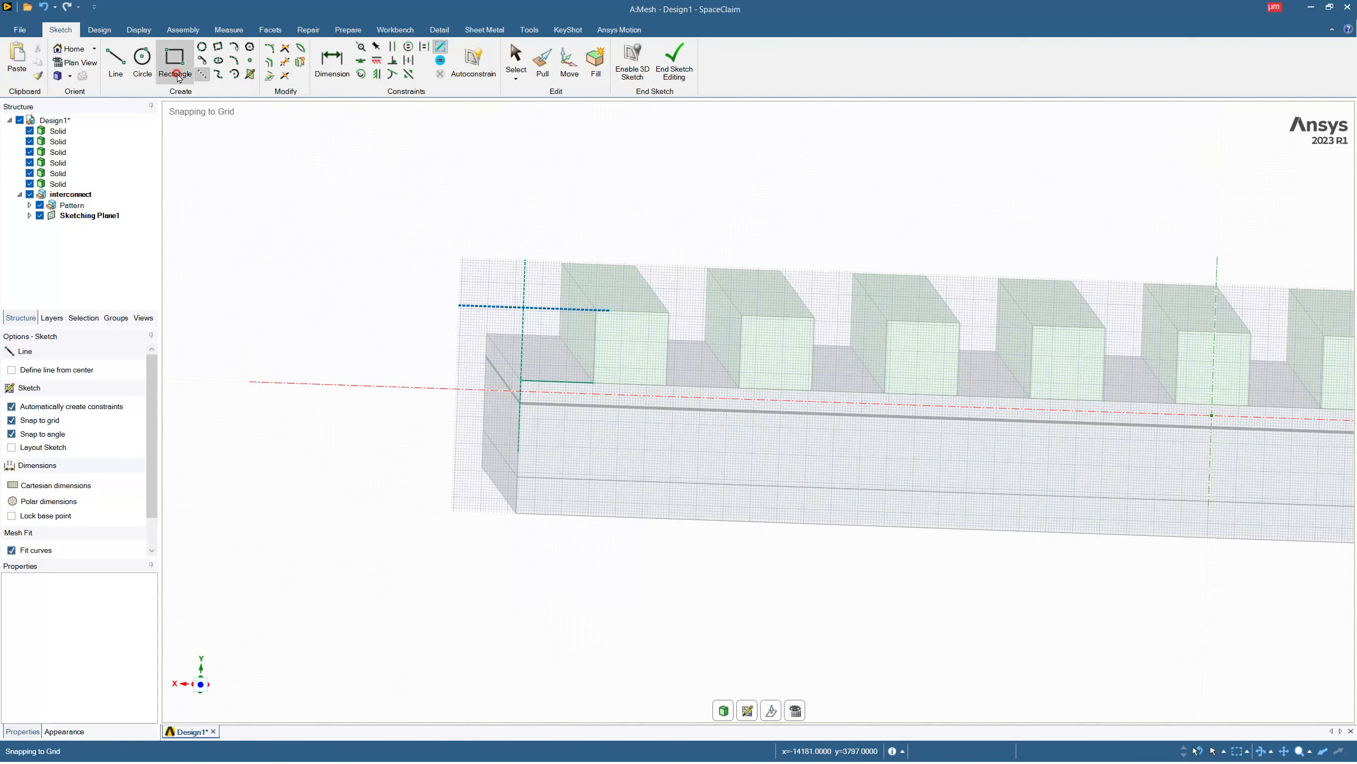
left_click(525, 310)
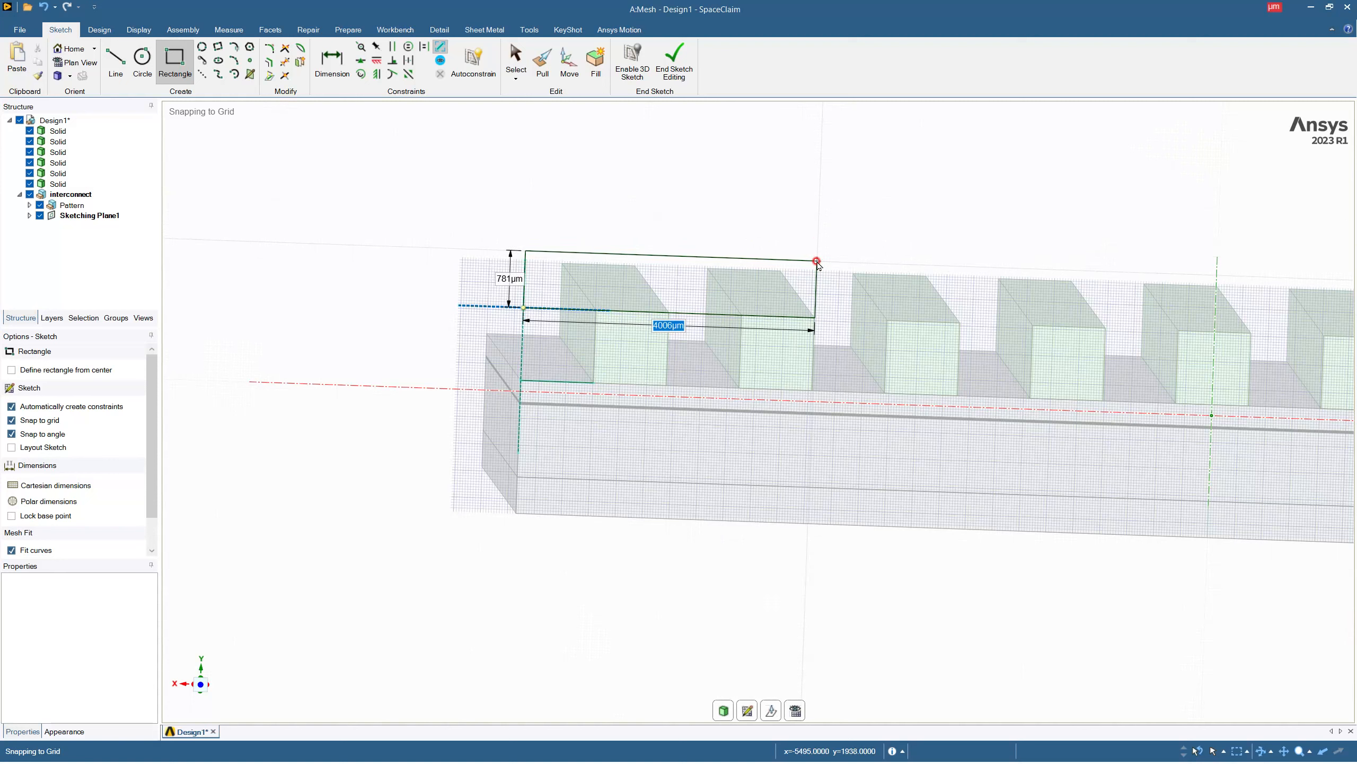
key("Tab")
type("50")
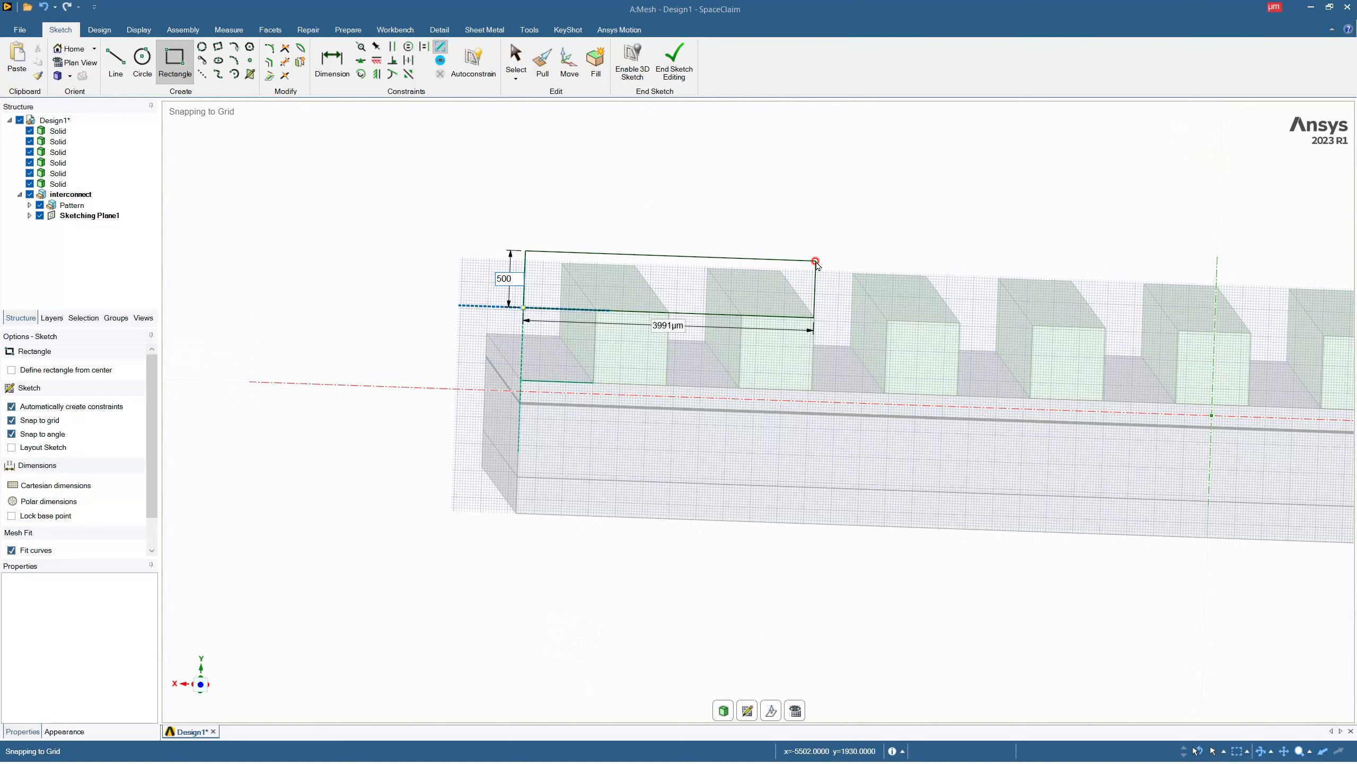
type("0")
key("Tab")
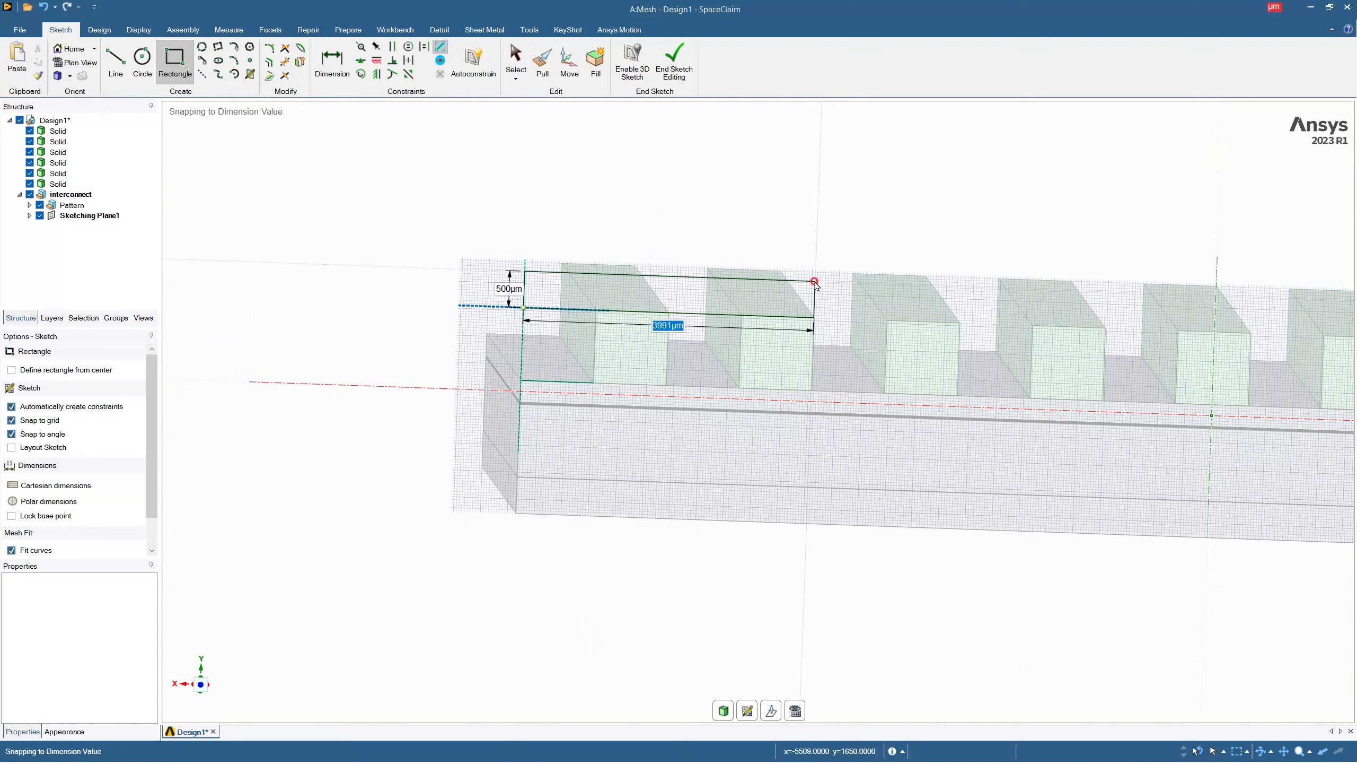
type("19000")
key("Return")
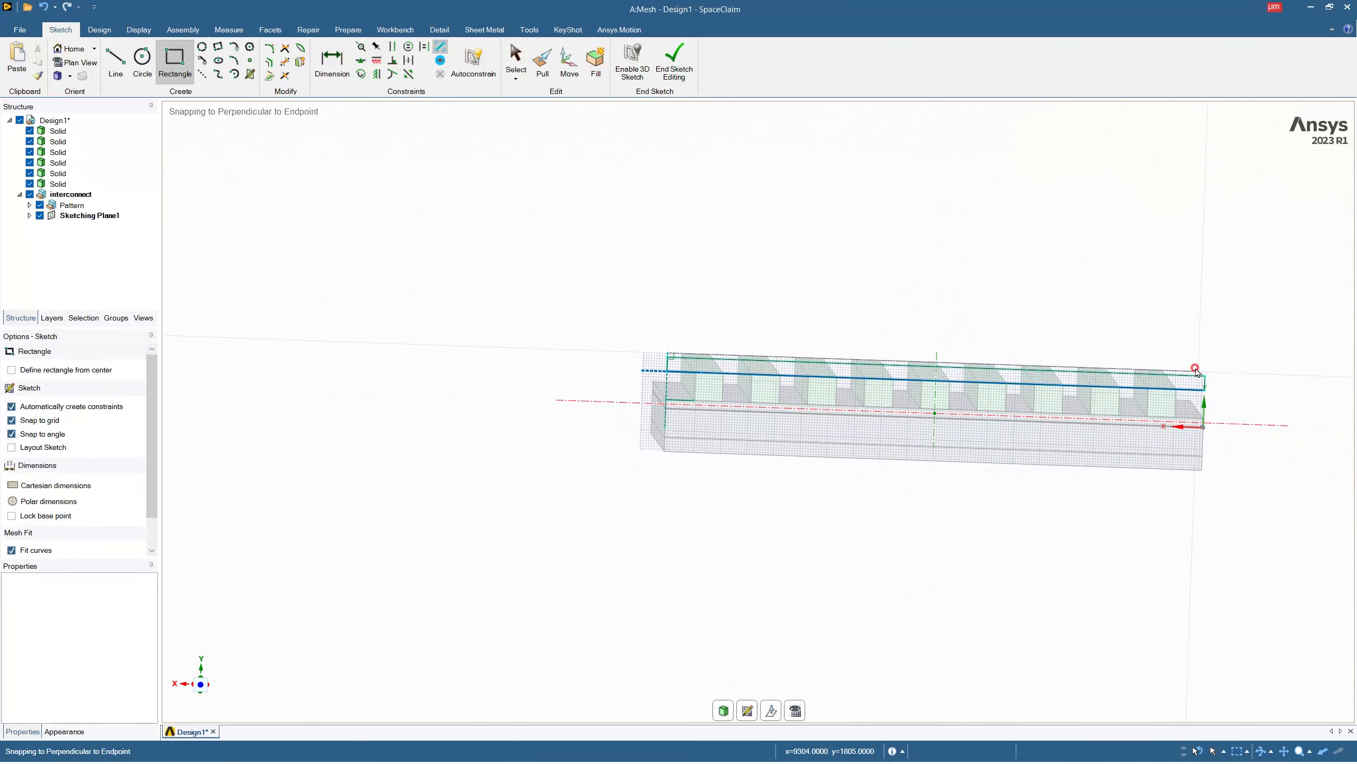
End the sketch and pull the rectangular face 19000 µm across the bars into a cover slab.
left_click(674, 62)
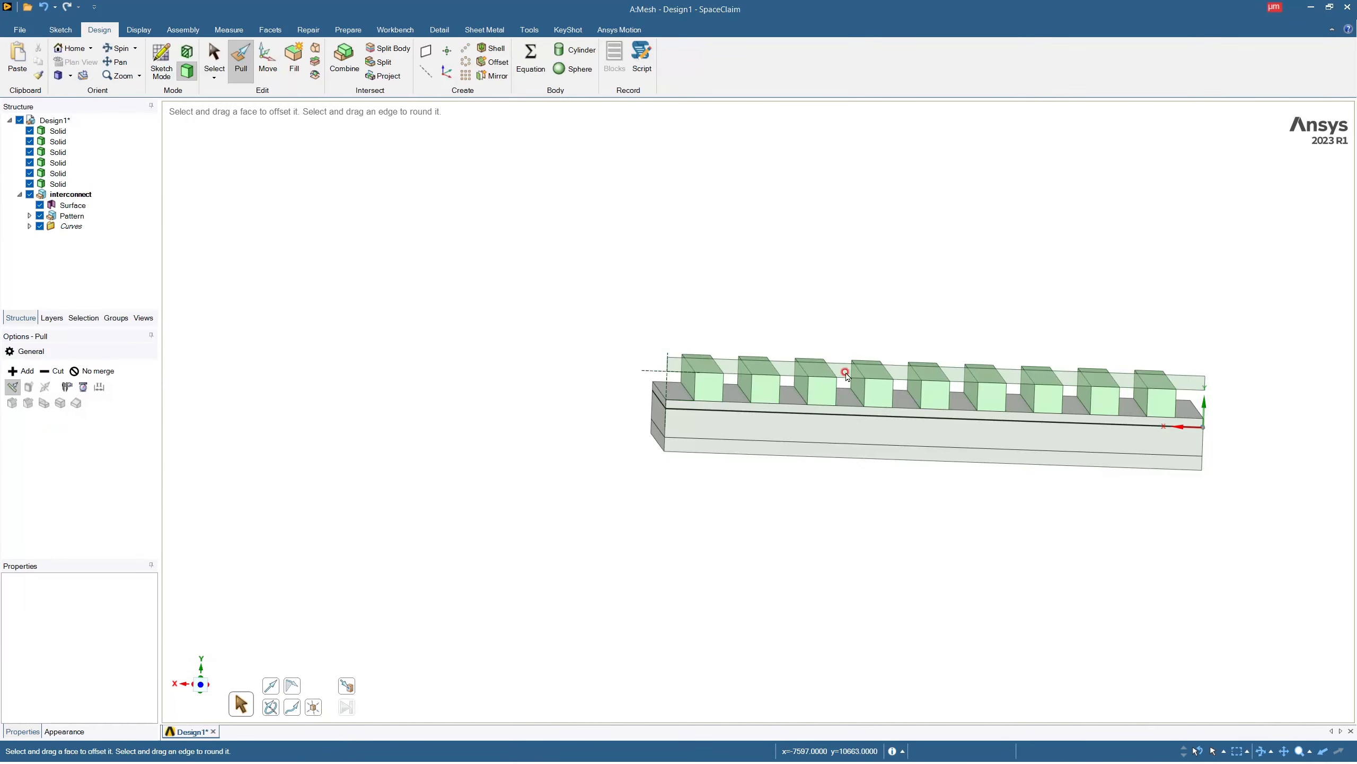
left_click(584, 486)
left_click_drag(584, 486, 688, 435)
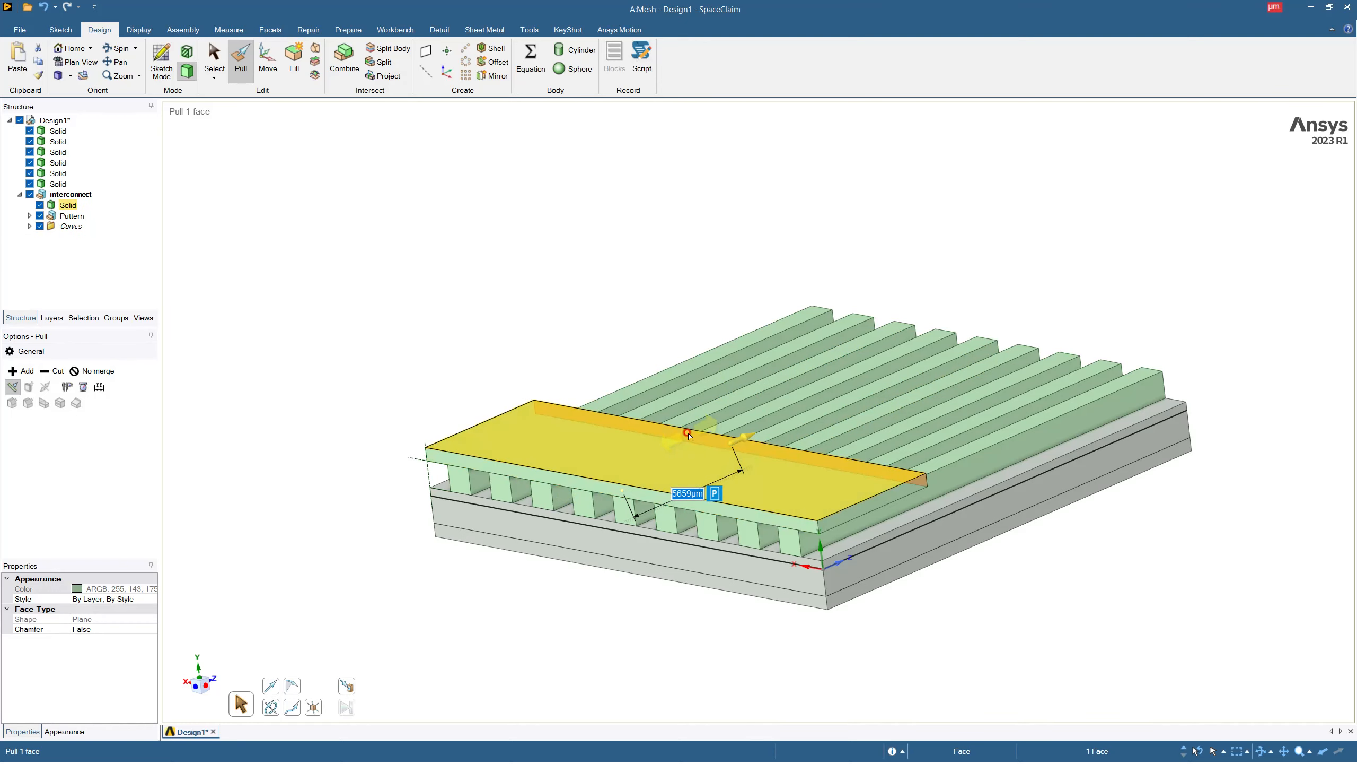
type("19000")
key("Return")
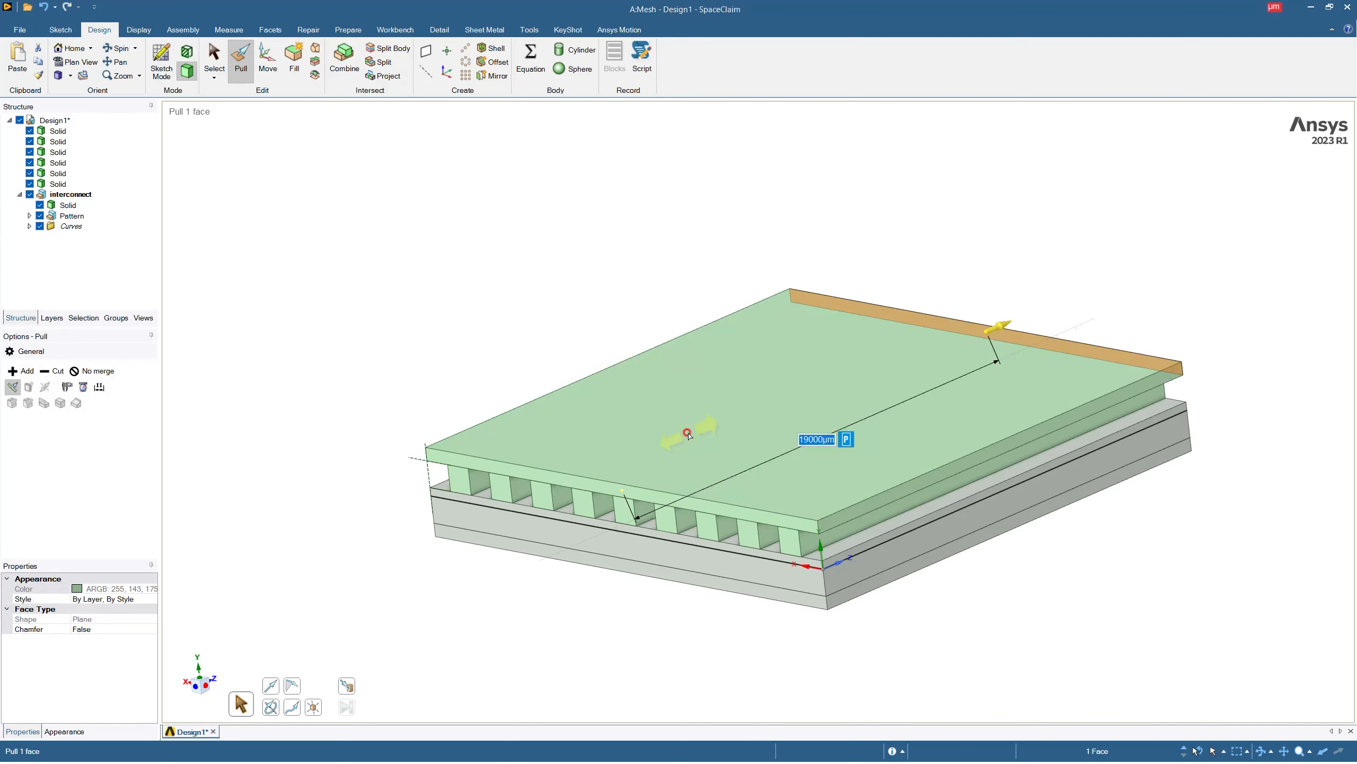
middle_click_drag(810, 372, 861, 355)
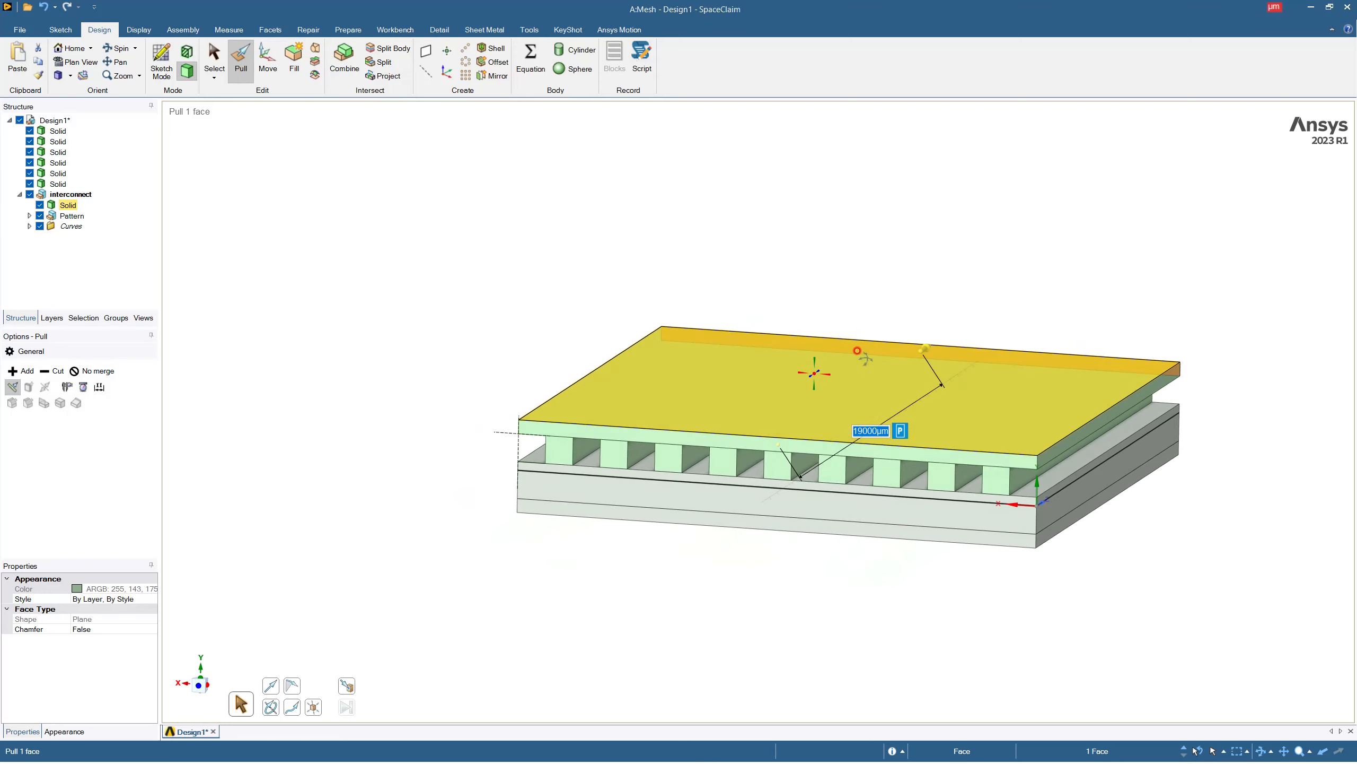
key("Escape")
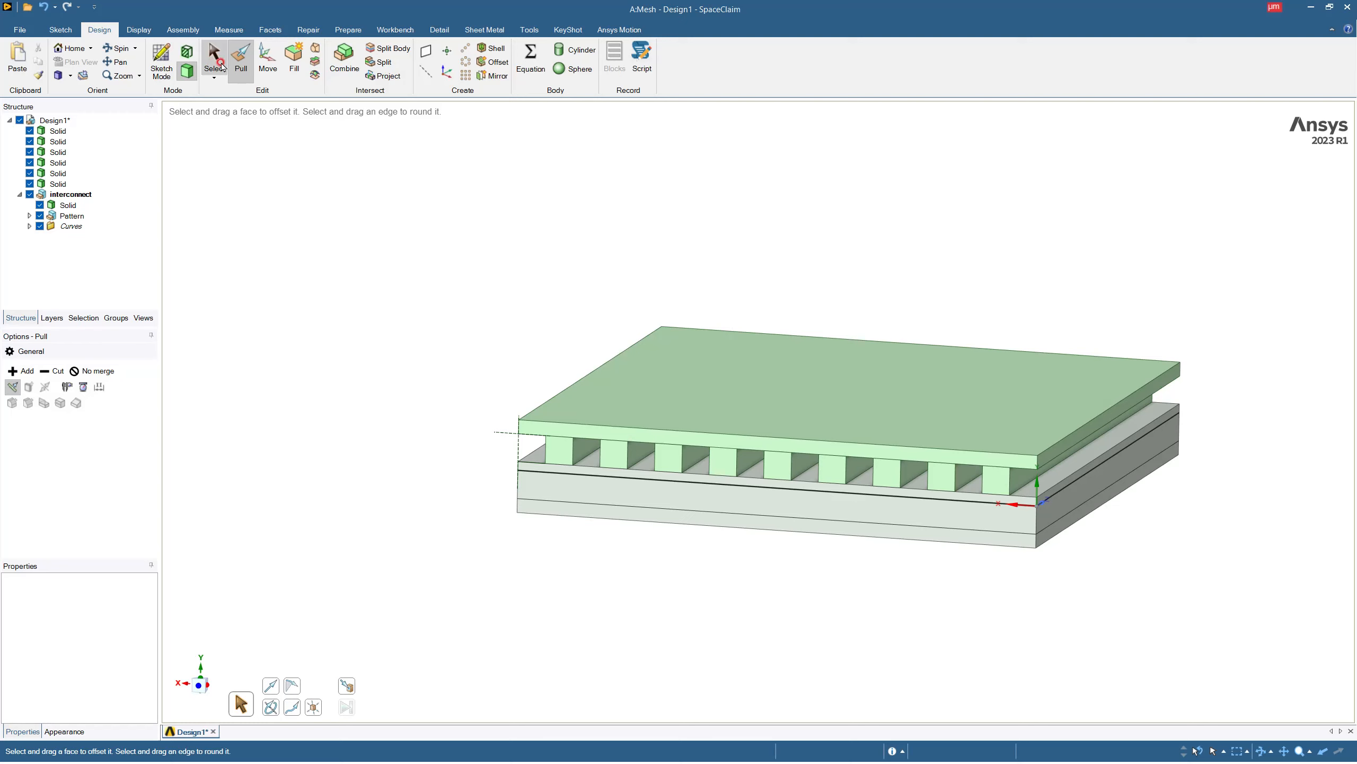
Try to combine the patterned bars with the cover slab, using the bars as the target.
left_click(344, 58)
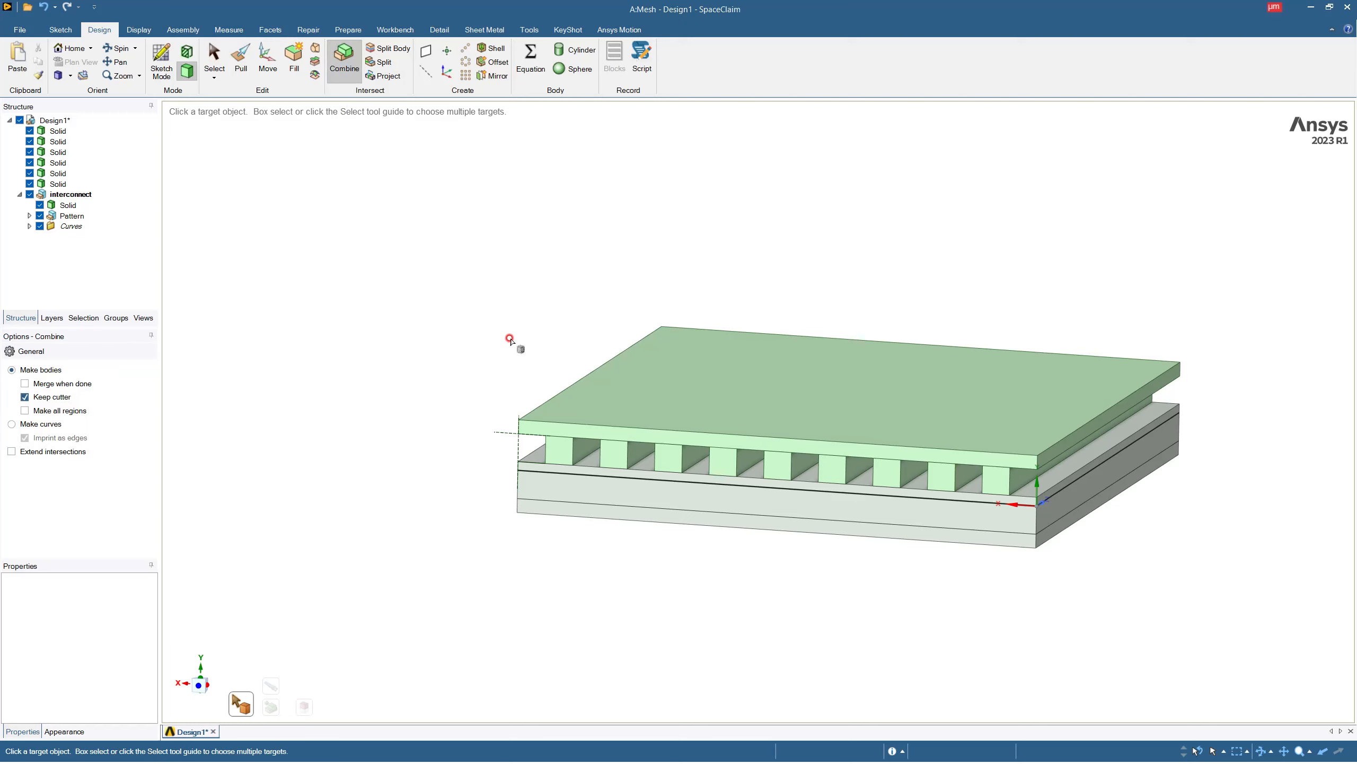
left_click(563, 451)
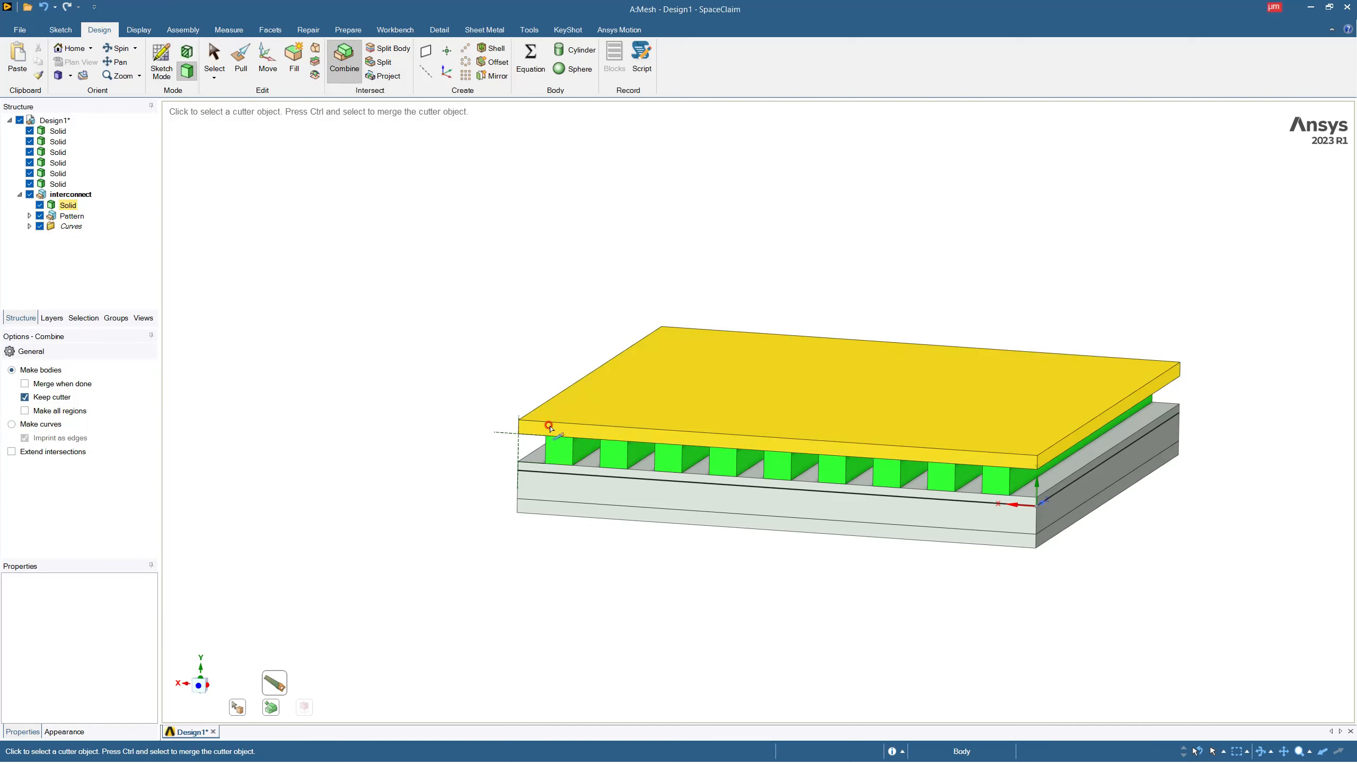
left_click(552, 426)
key("Escape")
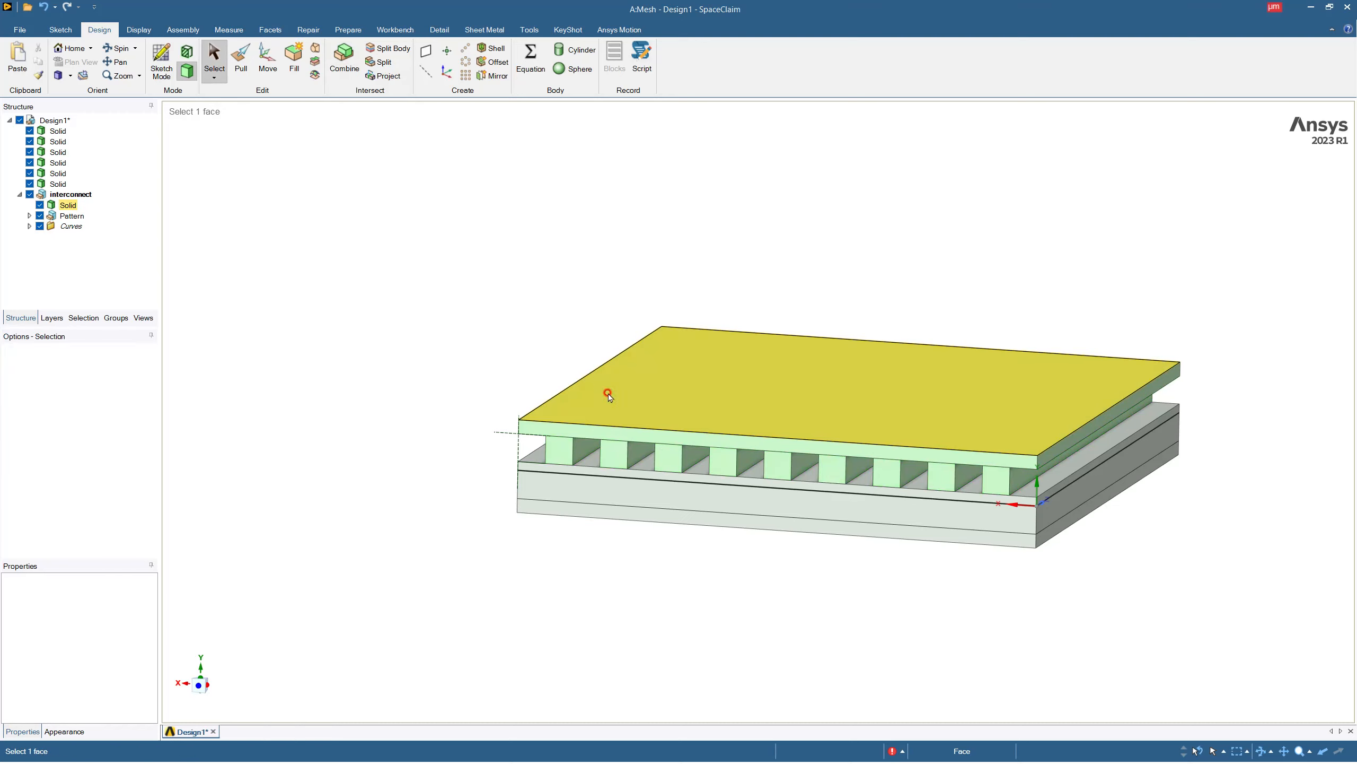
Combine the cover slab with the bars beneath it into one body, using the slab as the target.
left_click(67, 205)
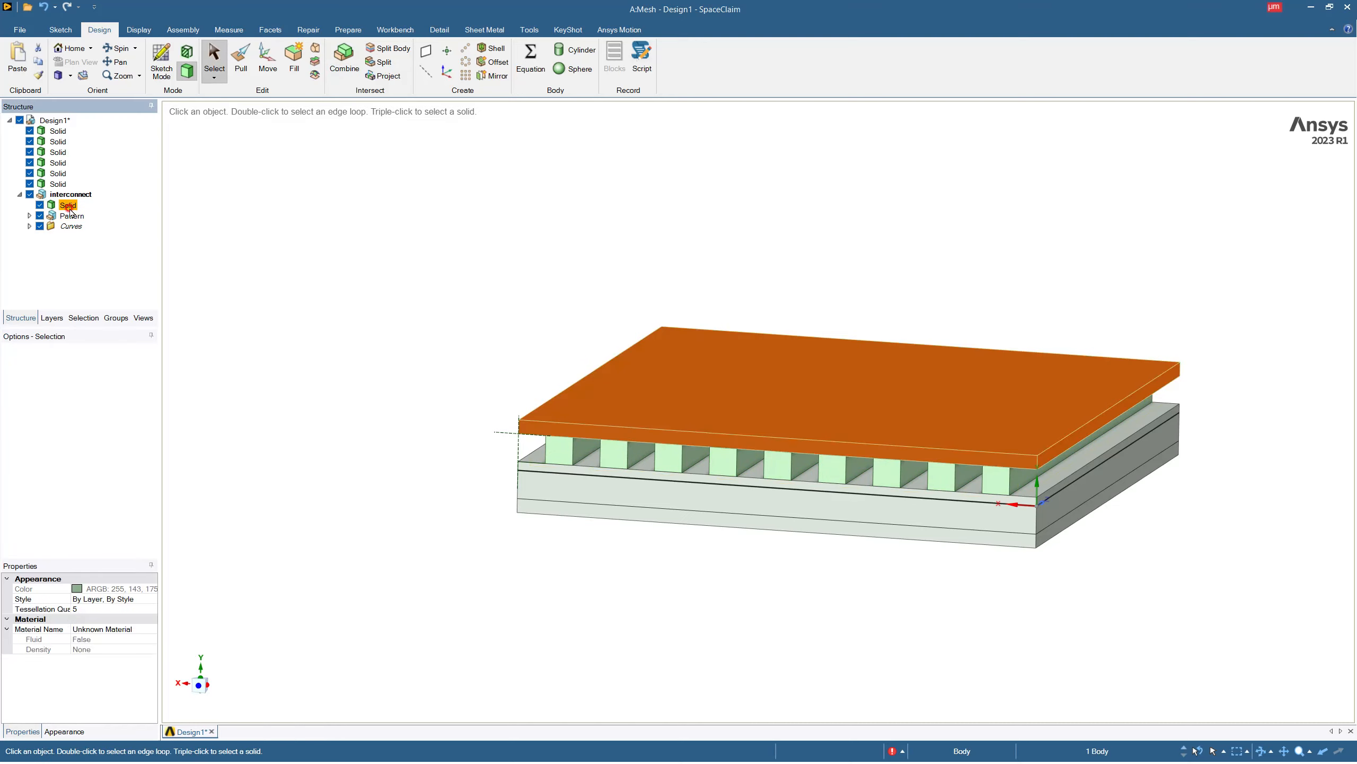
left_click(344, 58)
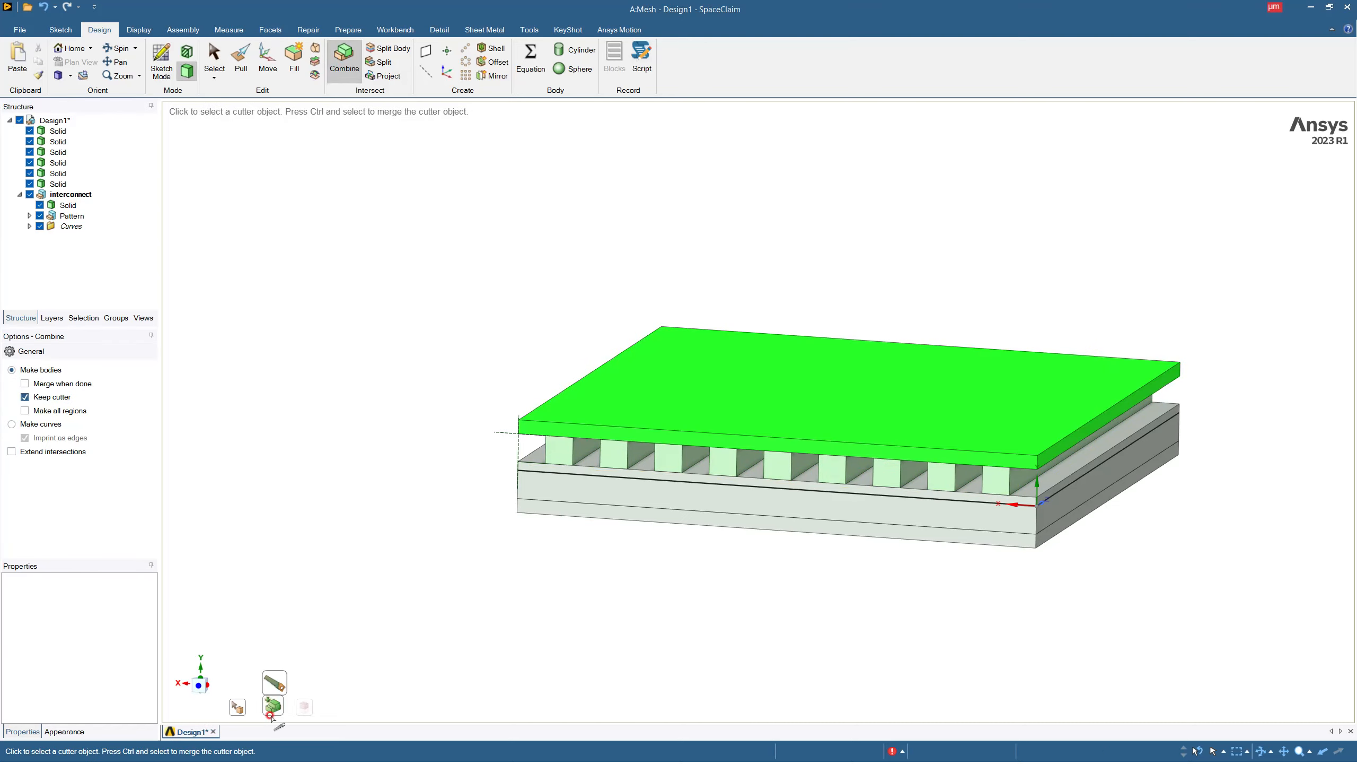
left_click(624, 455)
left_click(676, 458)
left_click(728, 461)
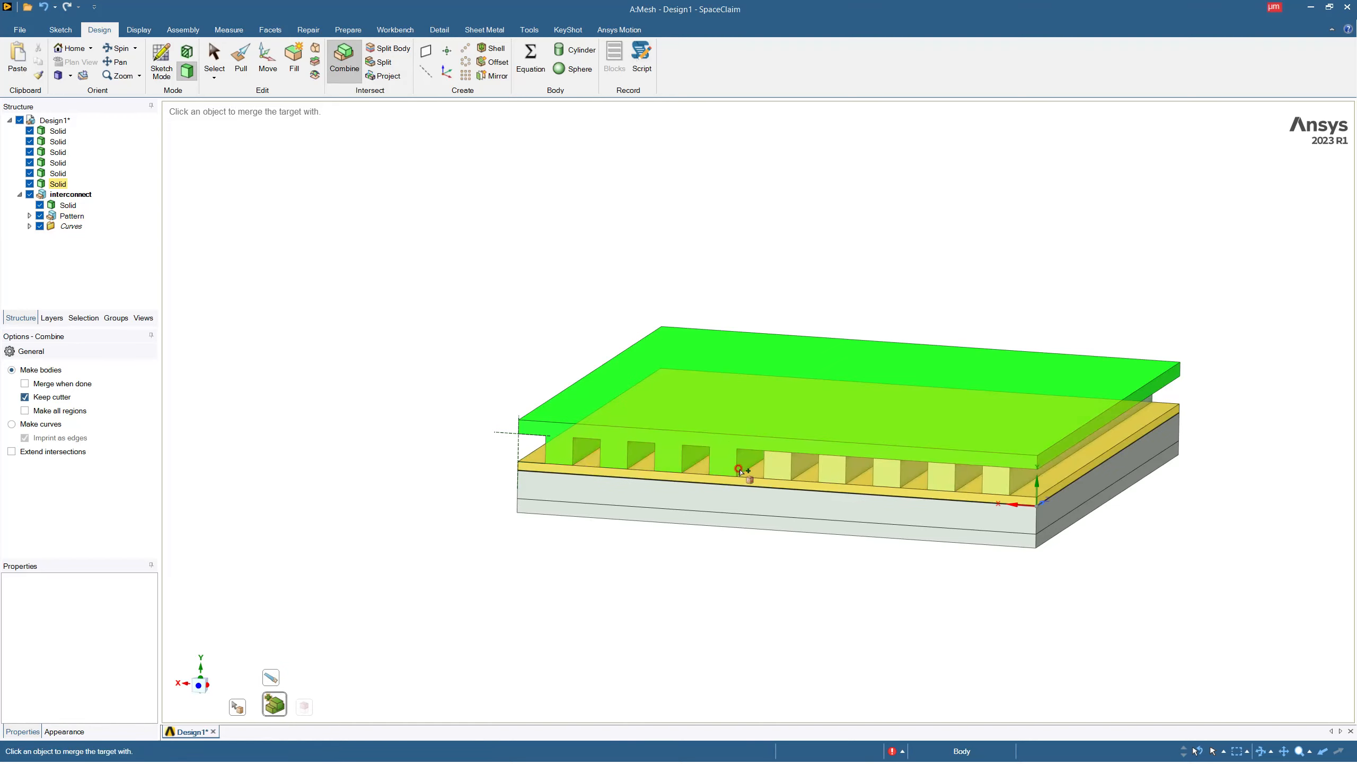
left_click(790, 461)
left_click(837, 469)
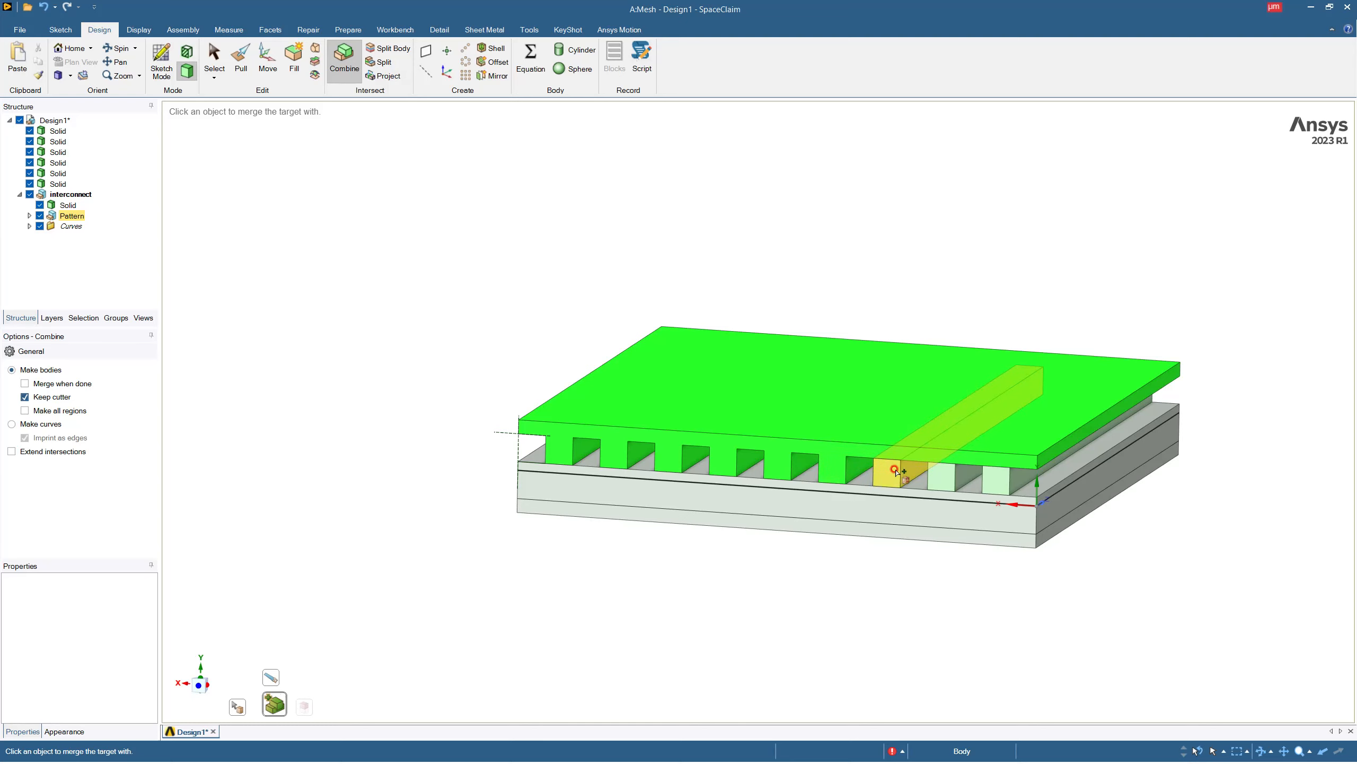
left_click(893, 472)
left_click(948, 480)
left_click(997, 484)
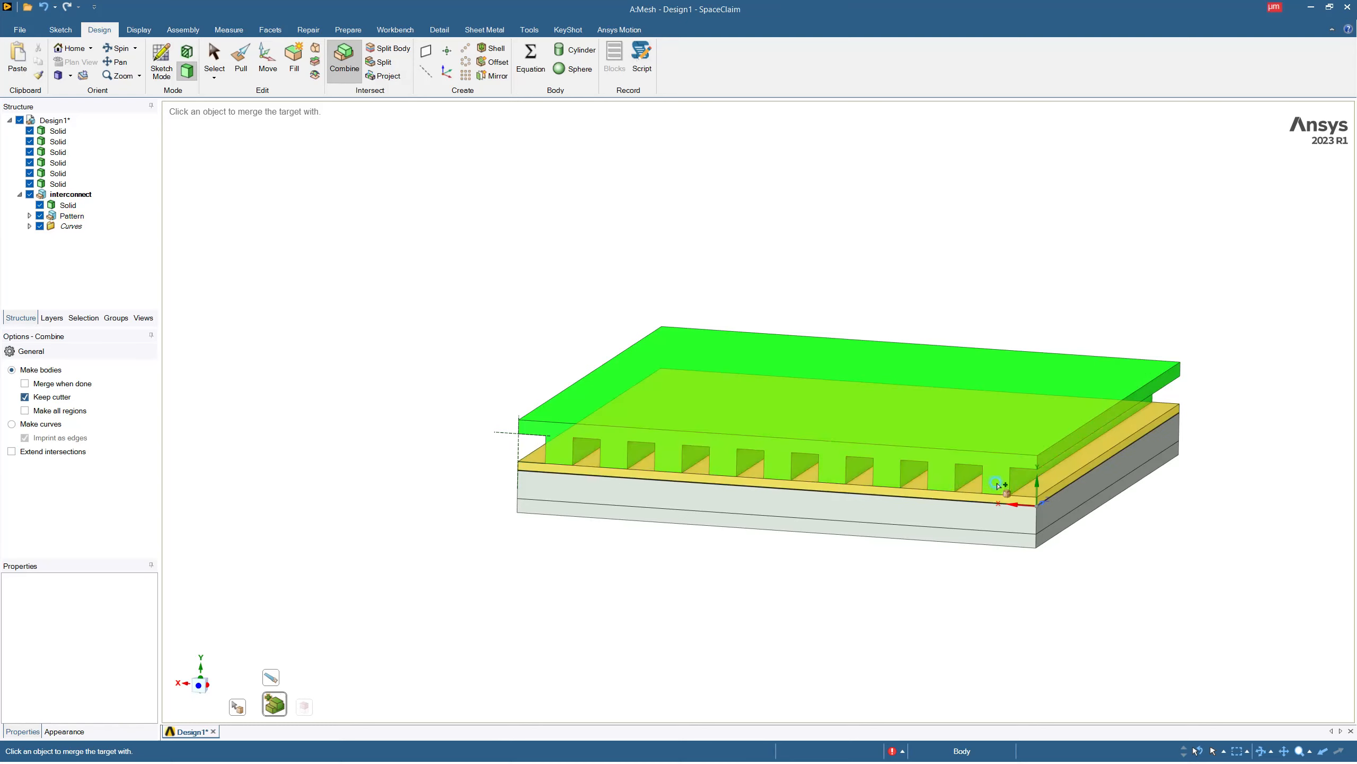
key("Escape")
Remove the leftover construction lines beside the cover slab's outer corner.
mouse_move(567, 484)
middle_mouse_down()
mouse_move(633, 444)
mouse_move(572, 489)
middle_mouse_up()
left_click(518, 447)
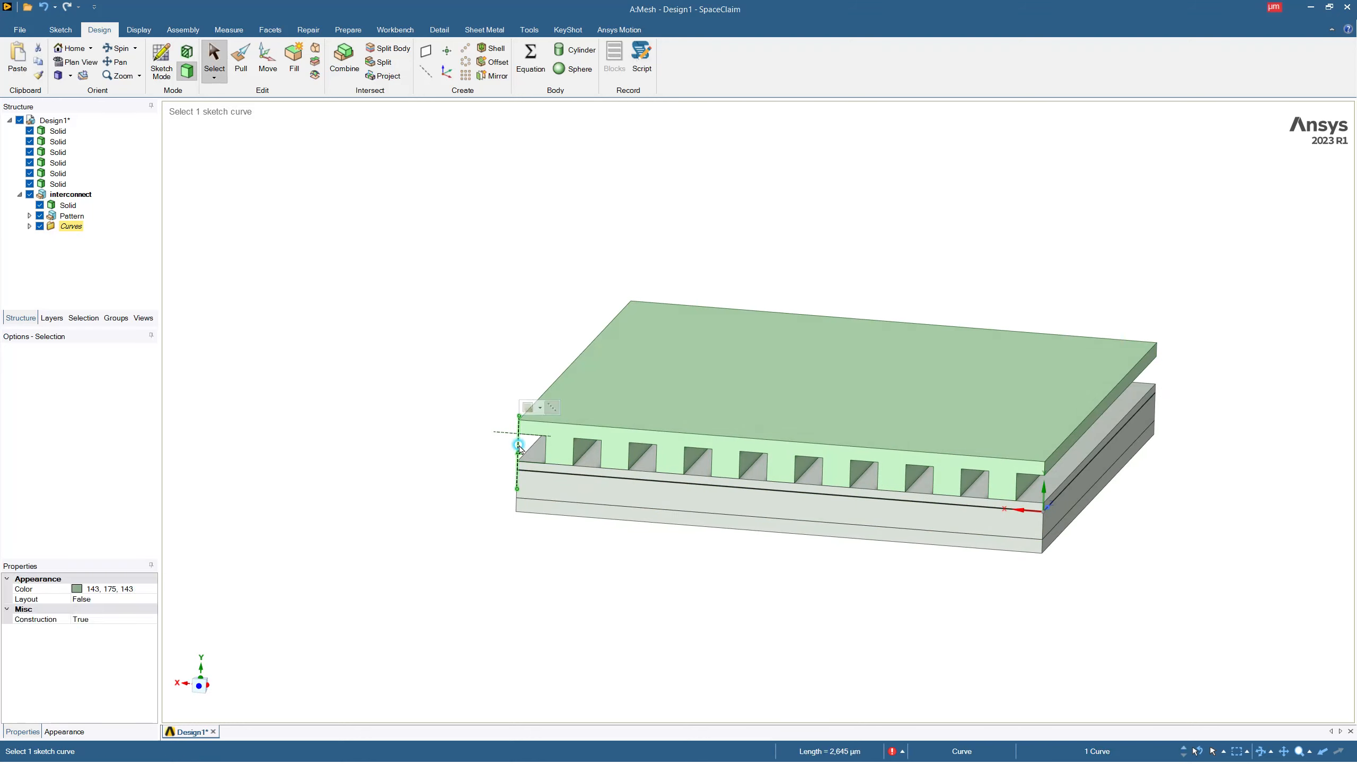
left_click(456, 461)
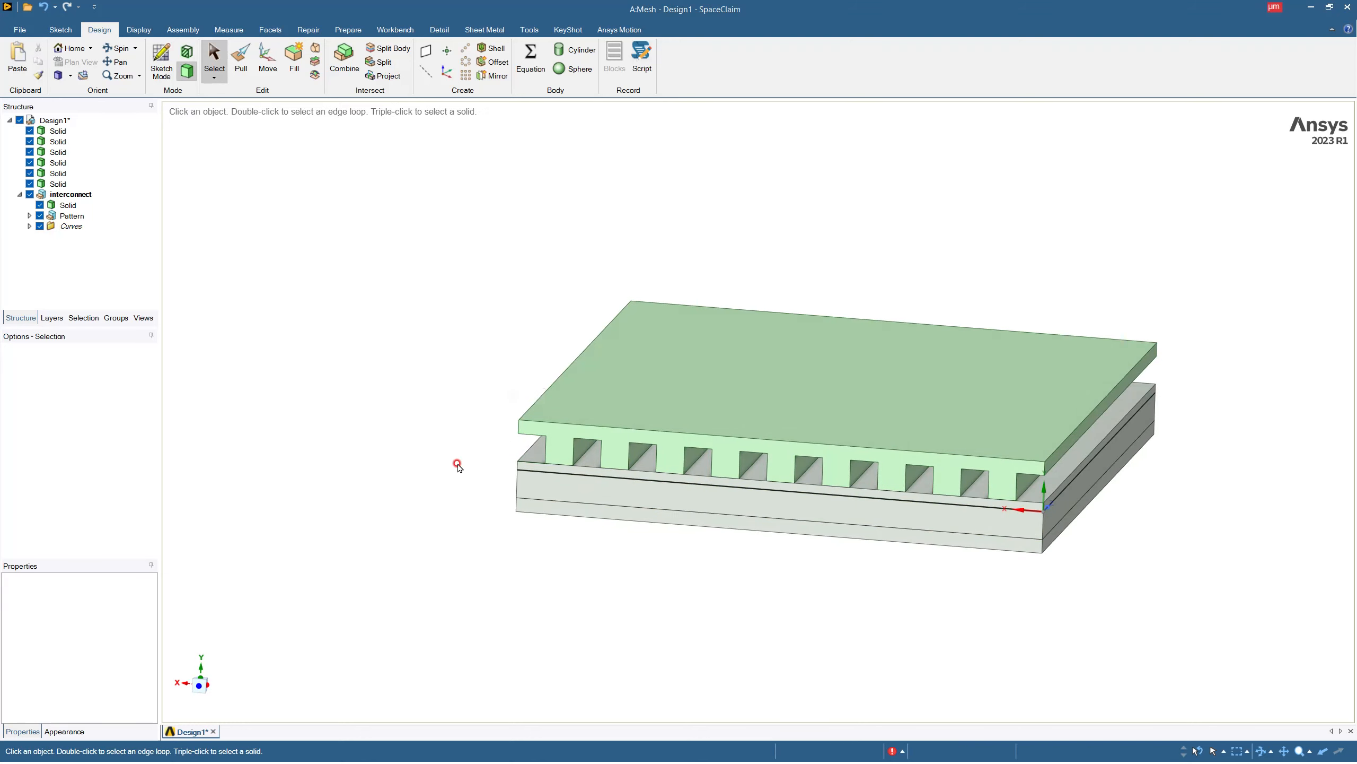
Isolate the merged interconnect solid by hiding the other objects.
middle_click_drag(733, 455, 470, 442)
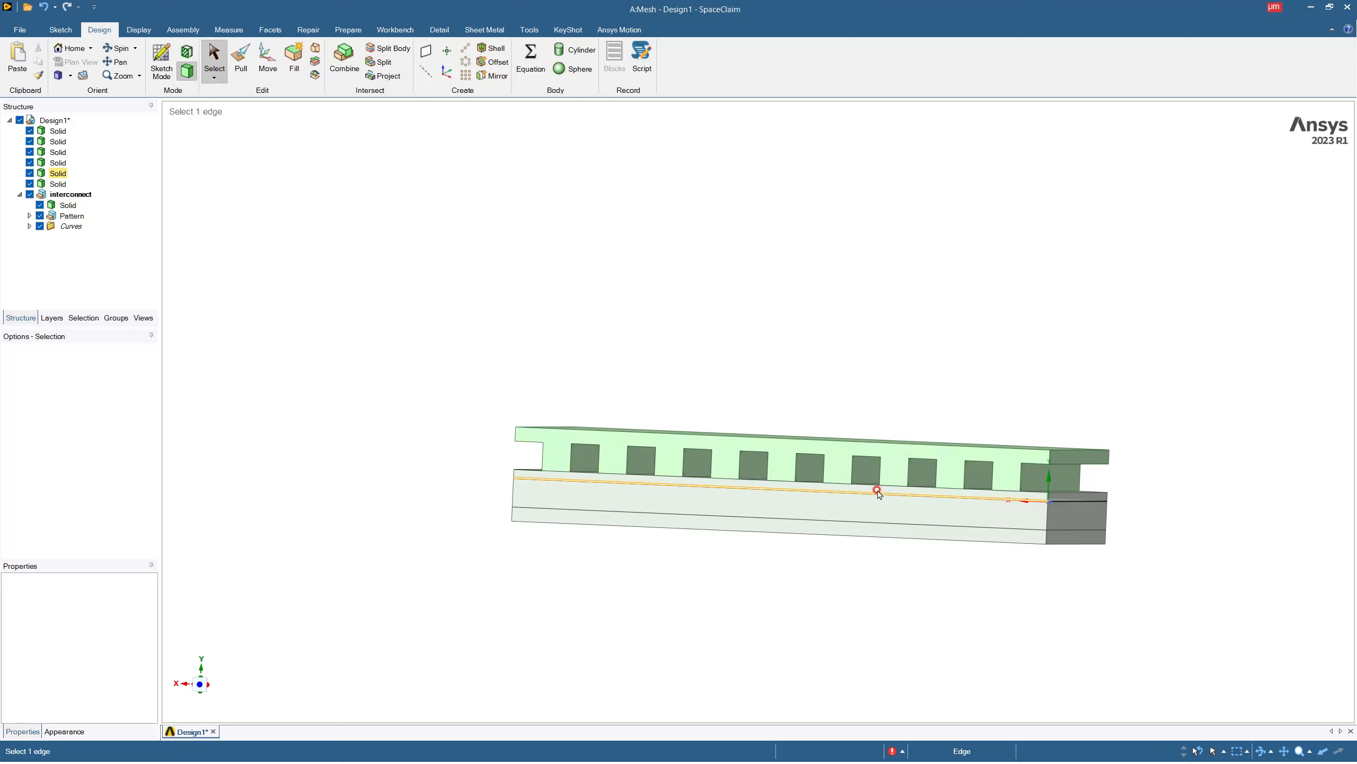
middle_click_drag(700, 480, 663, 478)
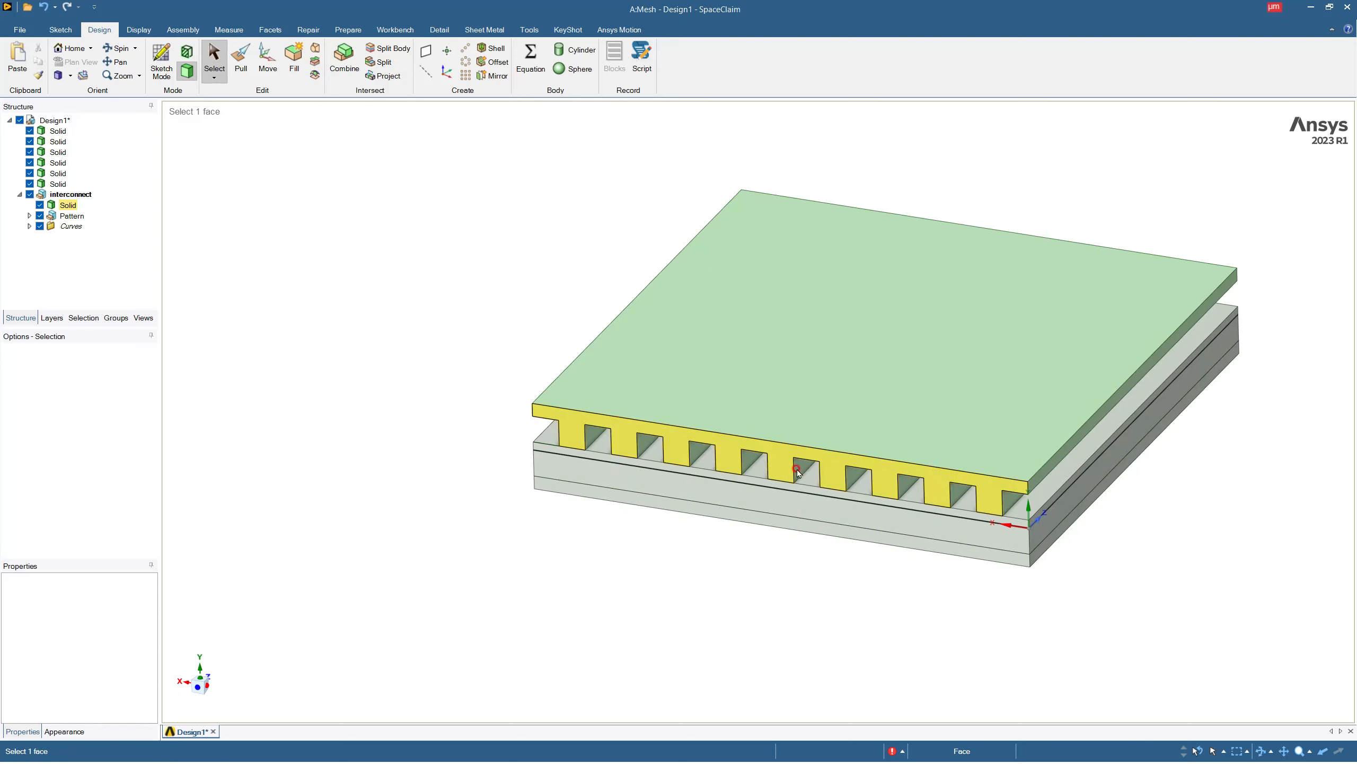
middle_click_drag(1044, 517, 1032, 557)
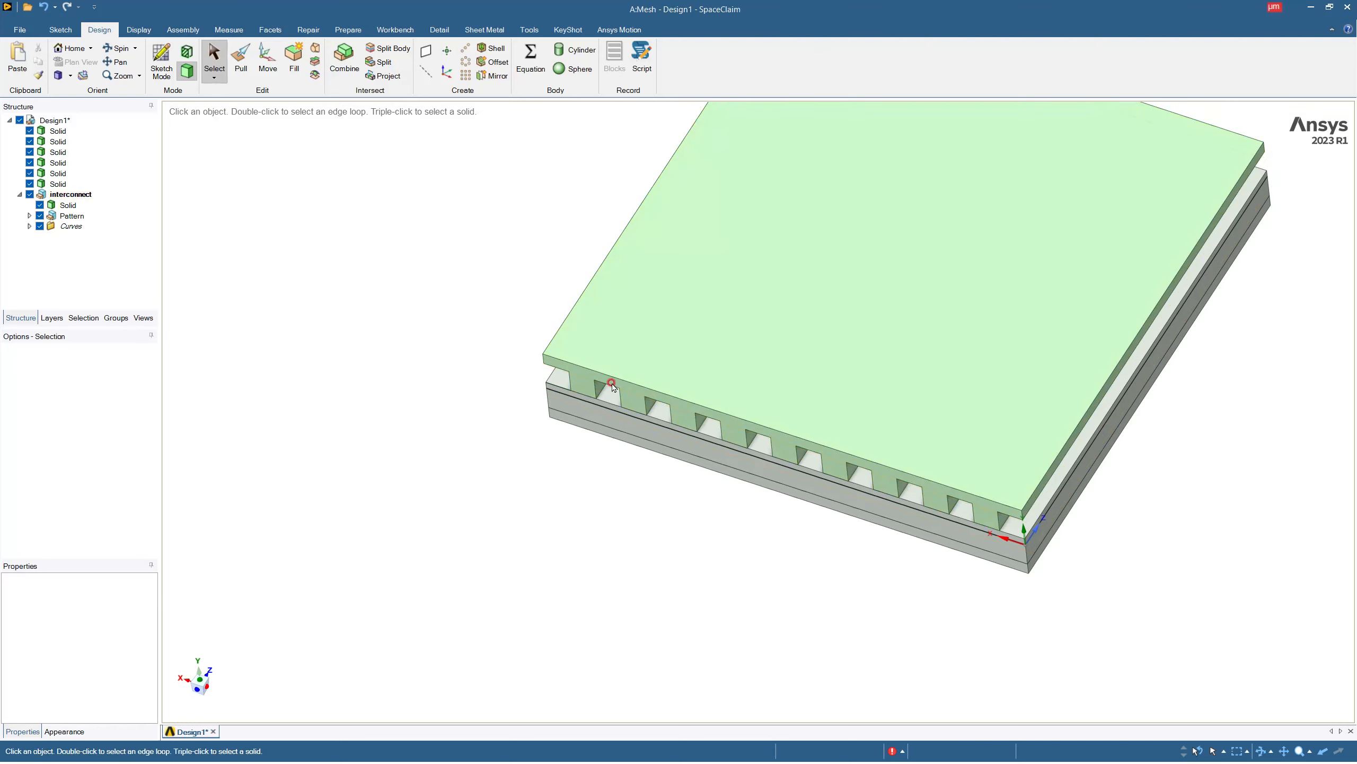
left_click(694, 388)
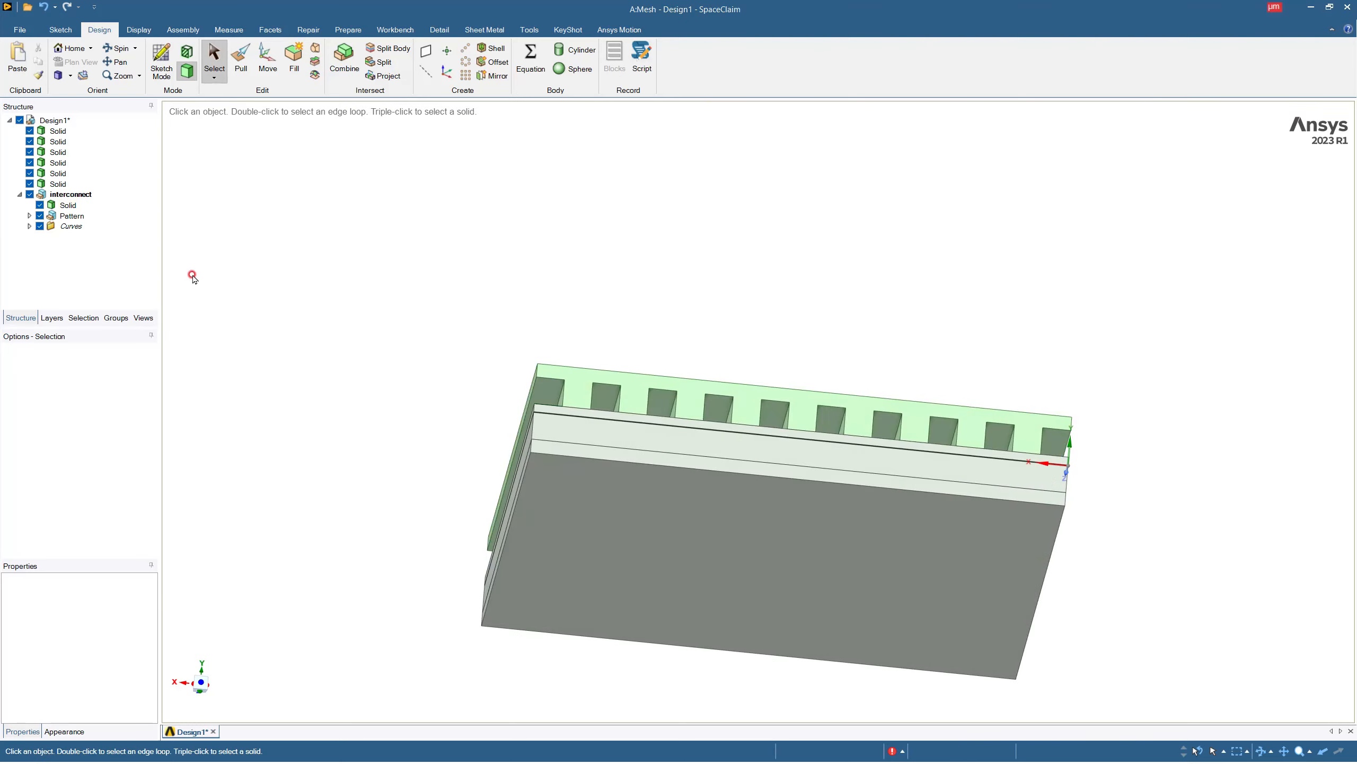
left_click(68, 206)
right_click(69, 205)
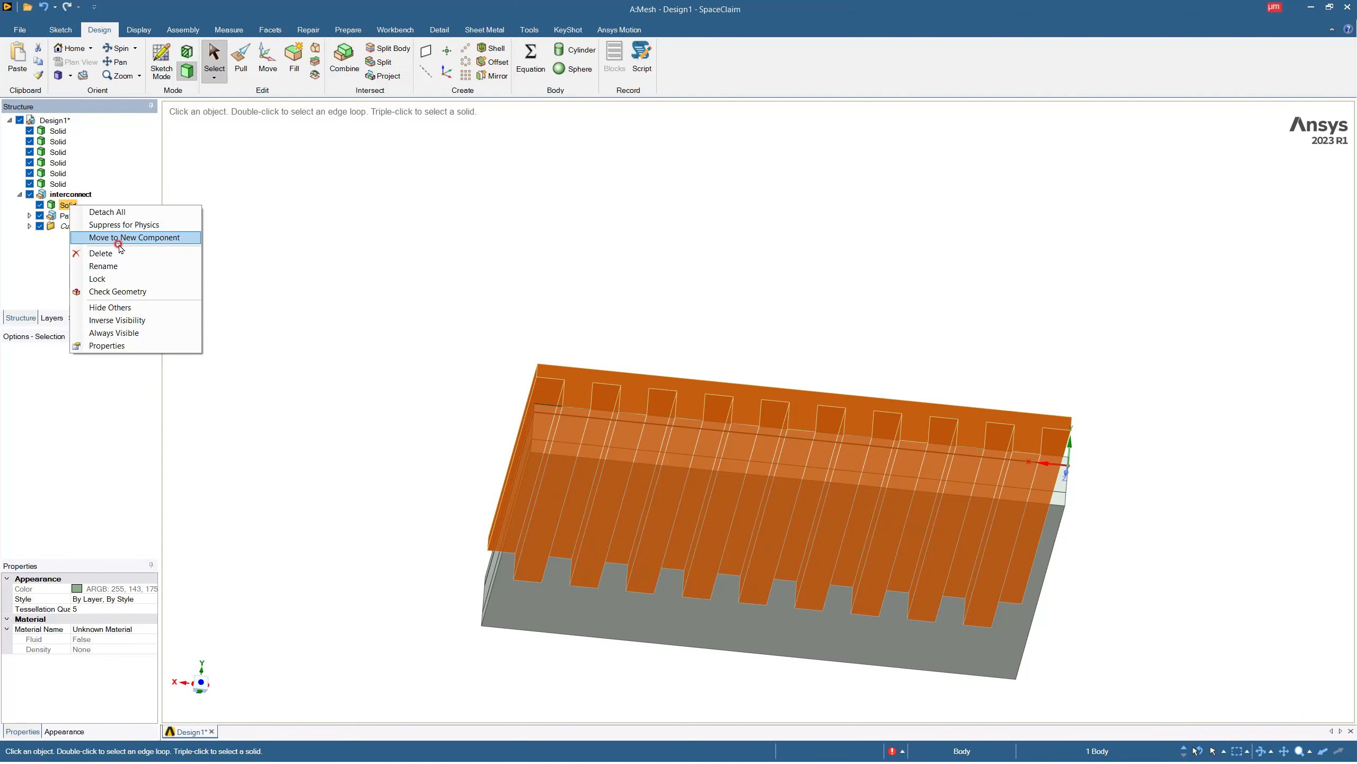
left_click(110, 307)
Create a new component under Design1 and name it gas_channel_cathode.
middle_click_drag(783, 437, 753, 464)
left_click(60, 122)
right_click(62, 124)
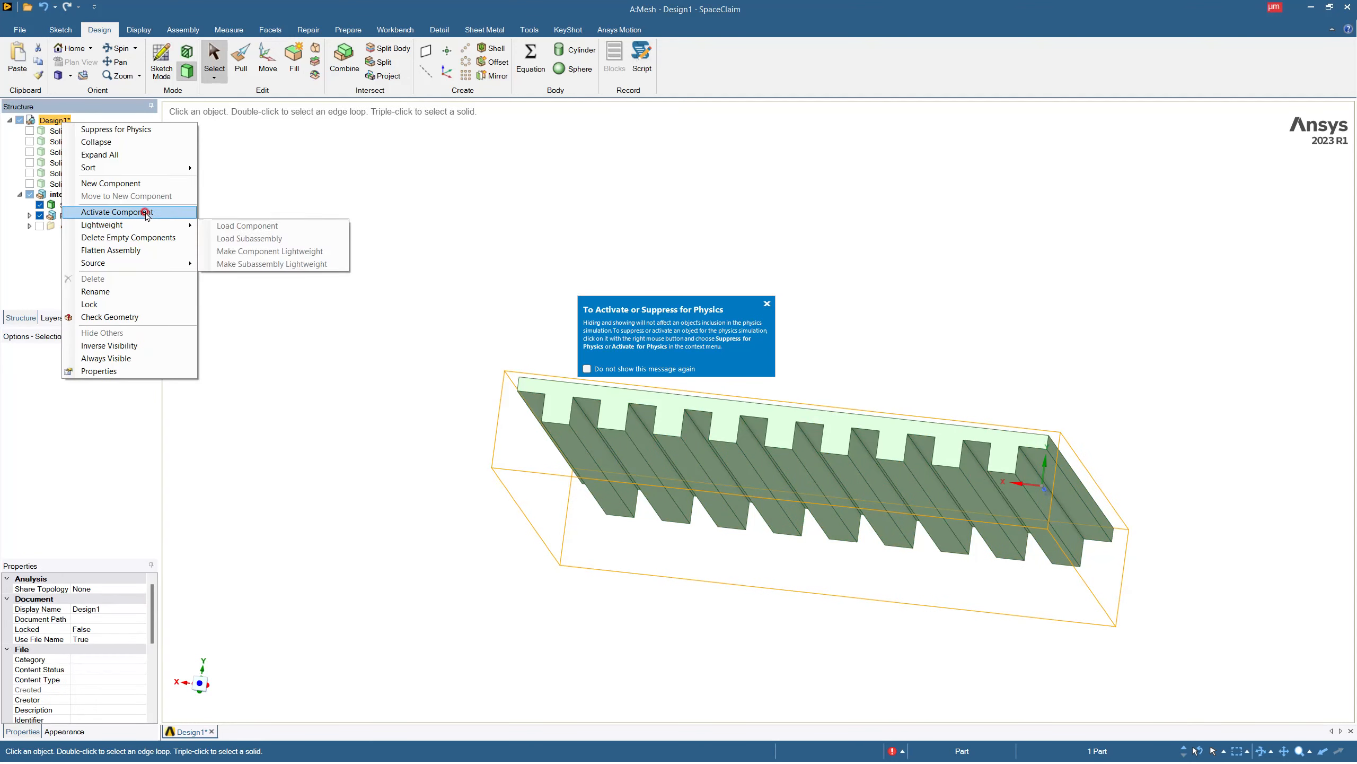
left_click(132, 186)
type("man")
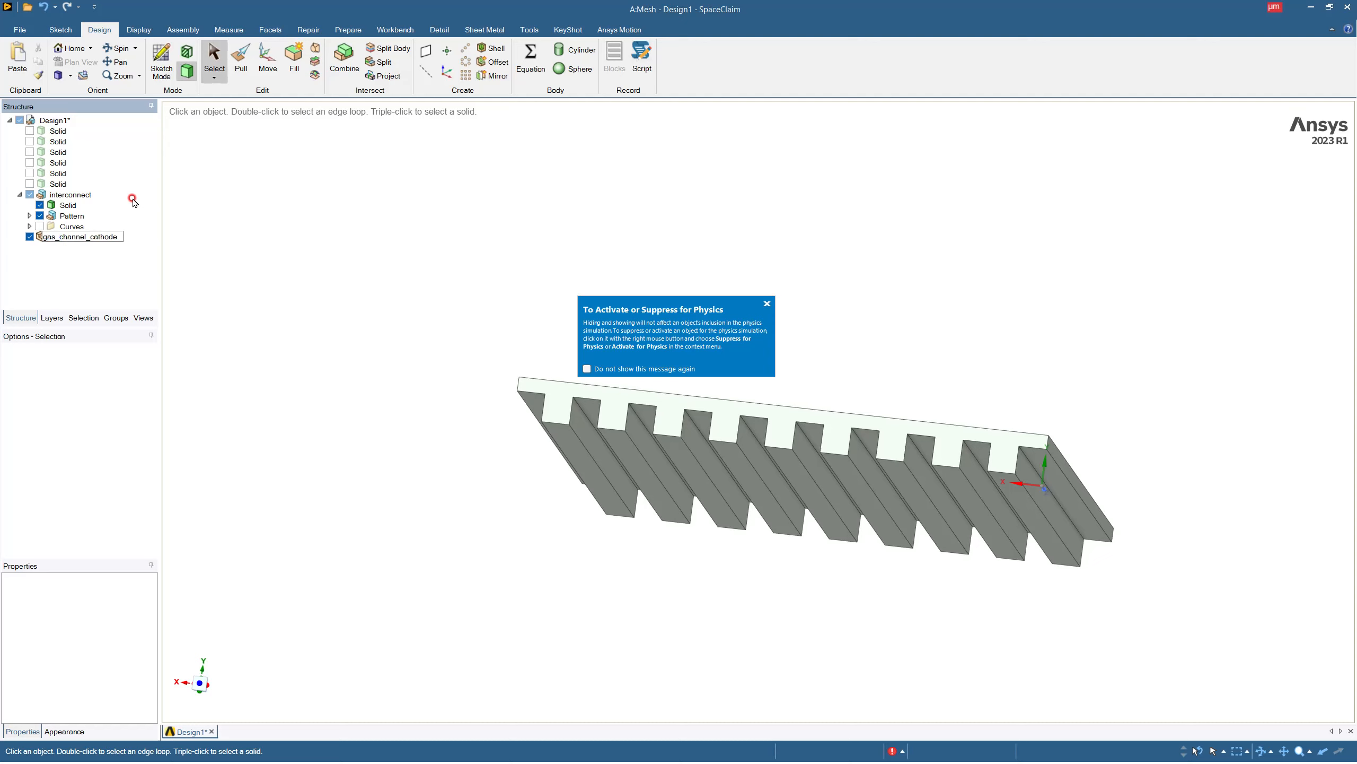
left_click(132, 200)
Start a sketch on the underside face of the interconnect's outermost bar and view the sketch plane head-on.
left_click(707, 423)
left_click(788, 425)
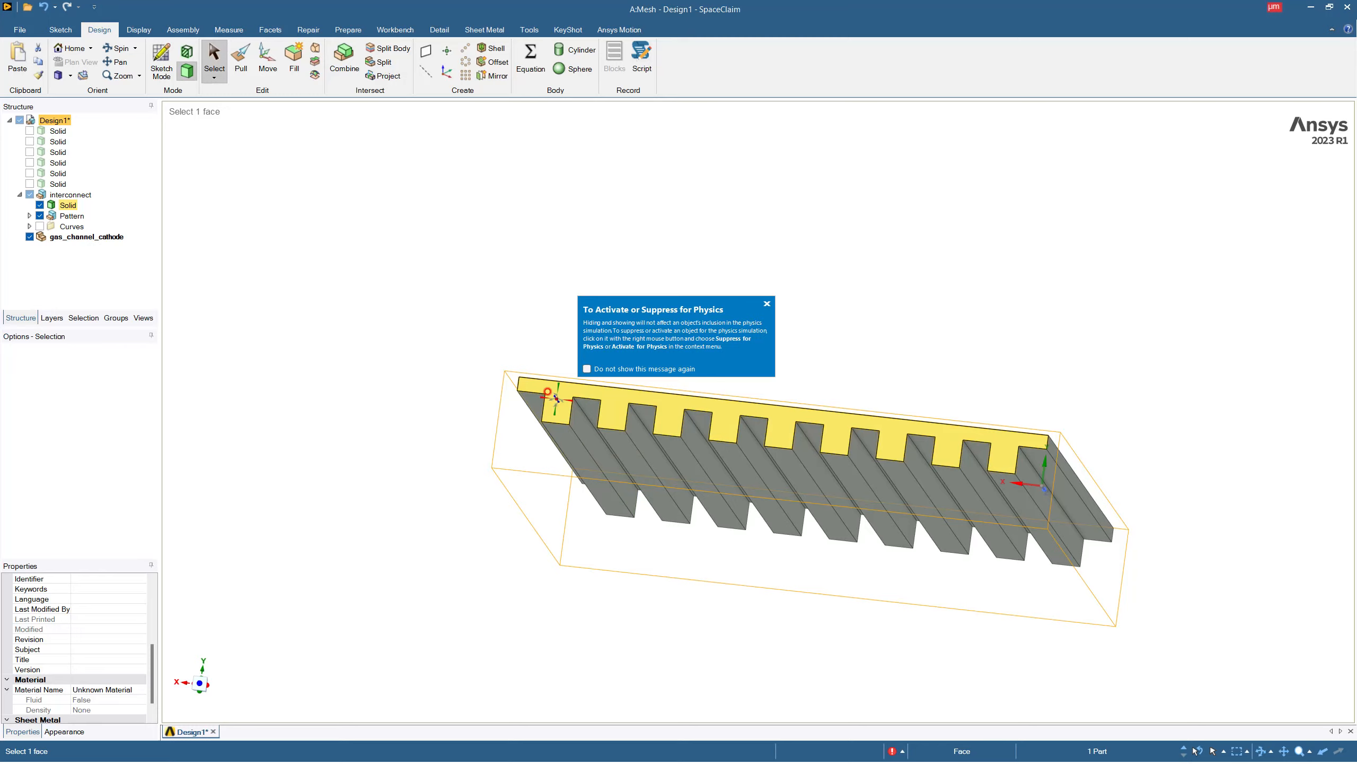
mouse_move(556, 398)
middle_mouse_down()
mouse_move(572, 426)
mouse_move(560, 379)
middle_mouse_up()
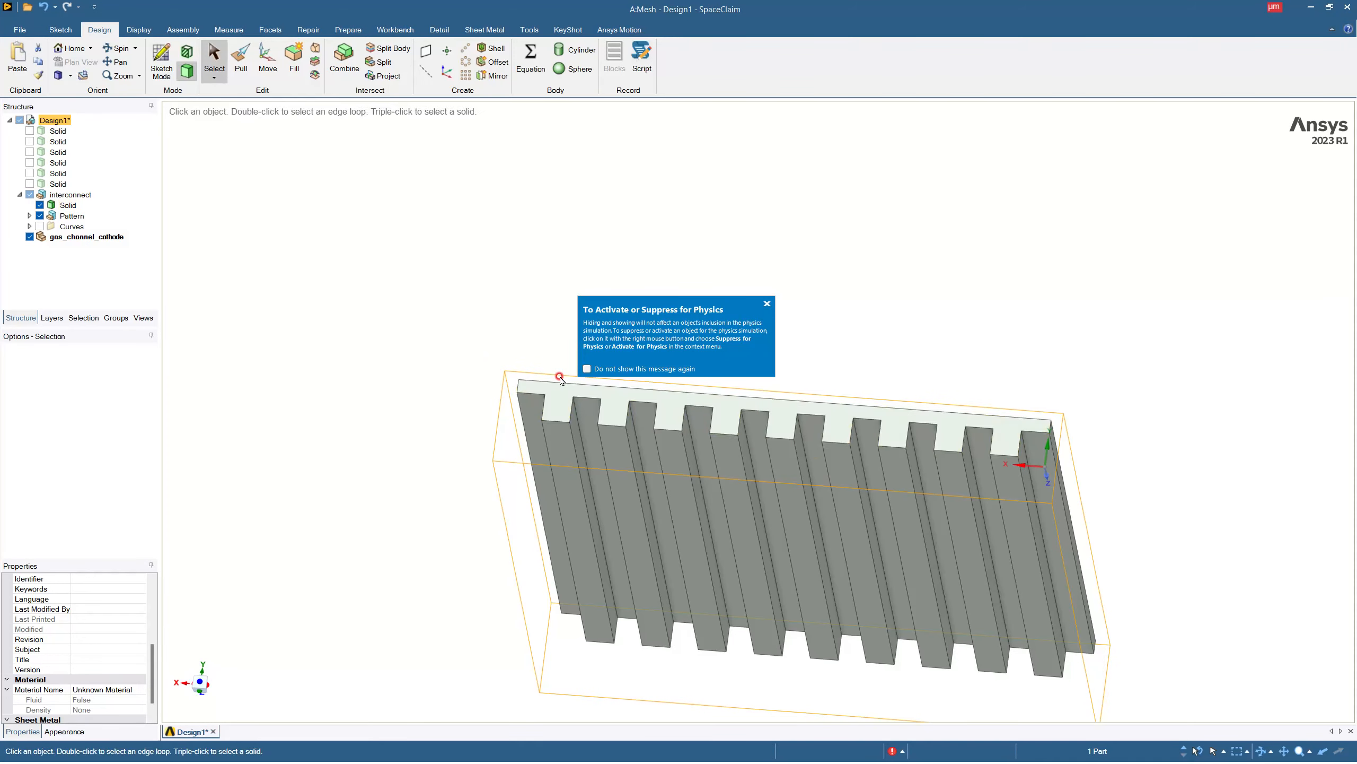
left_click(560, 434)
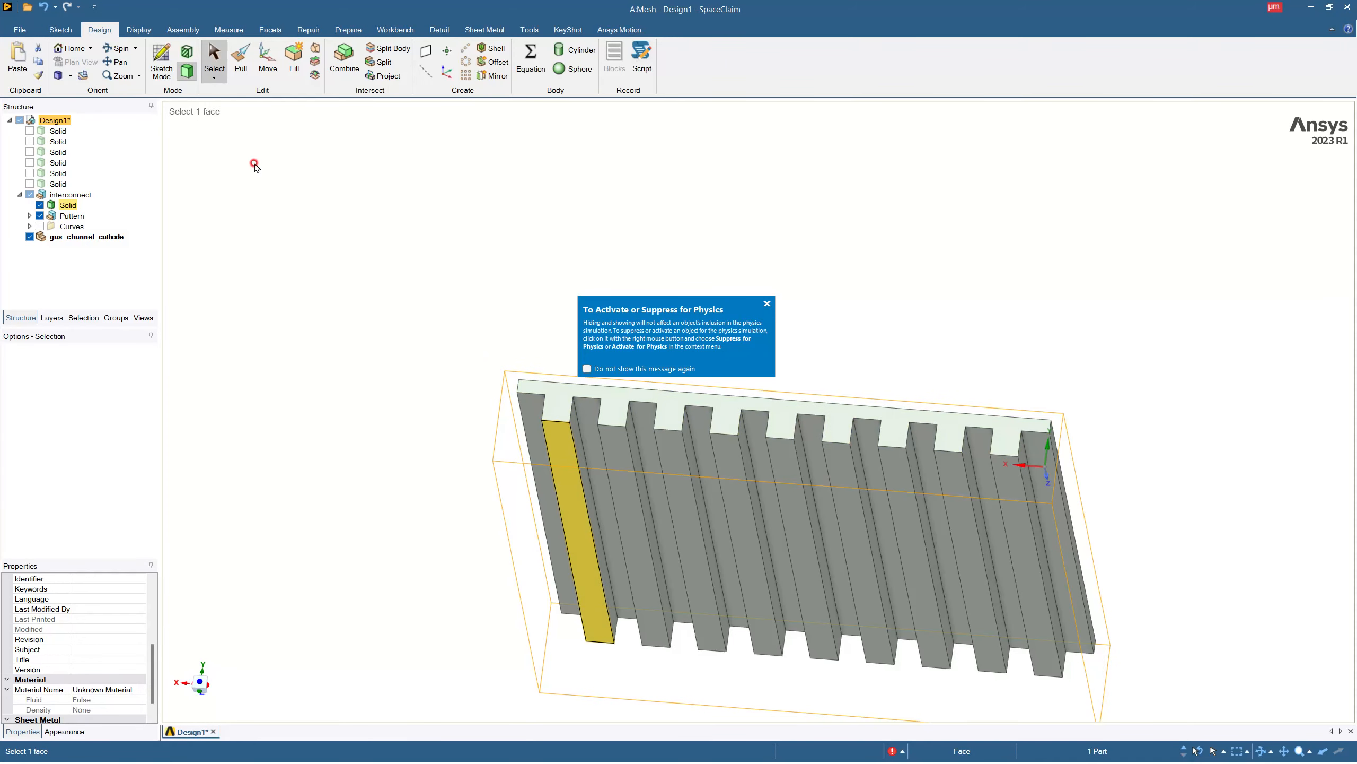
left_click(161, 59)
left_click(556, 433)
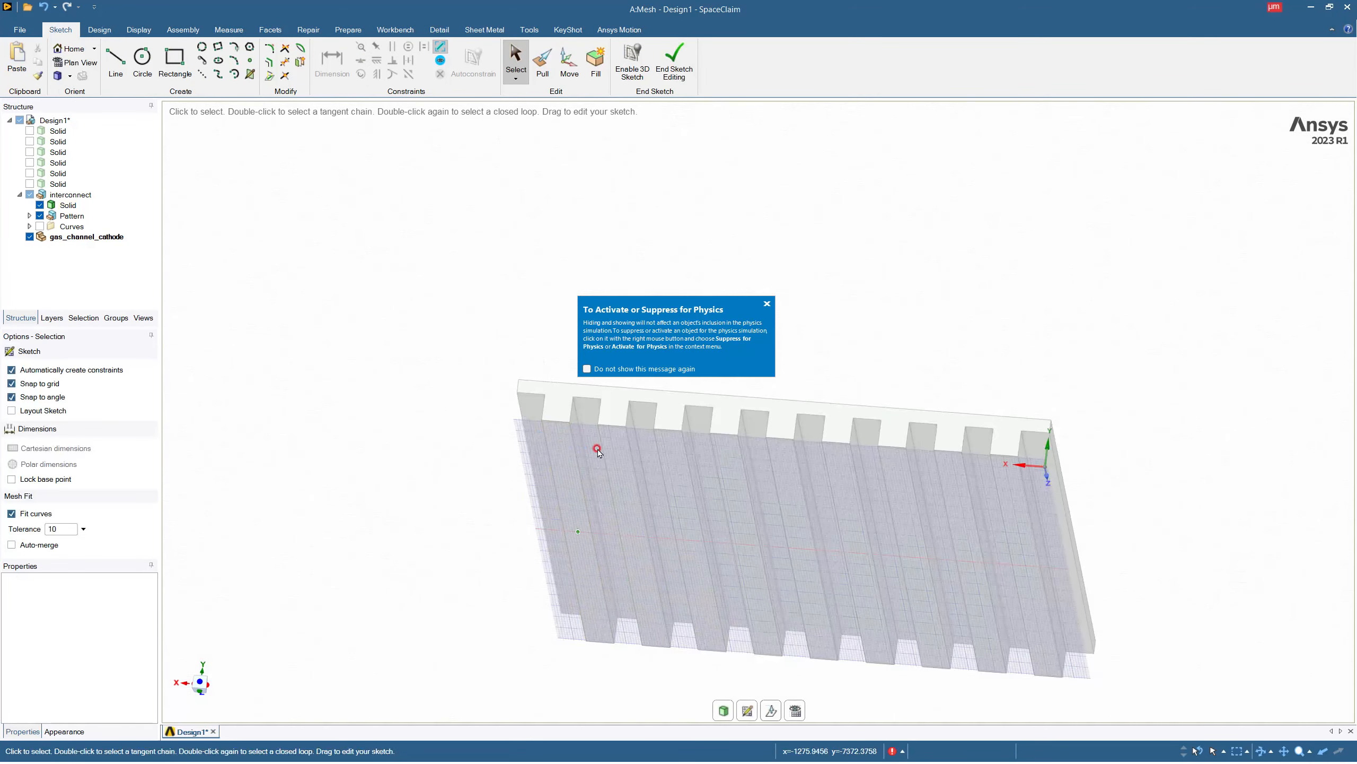
left_click(796, 709)
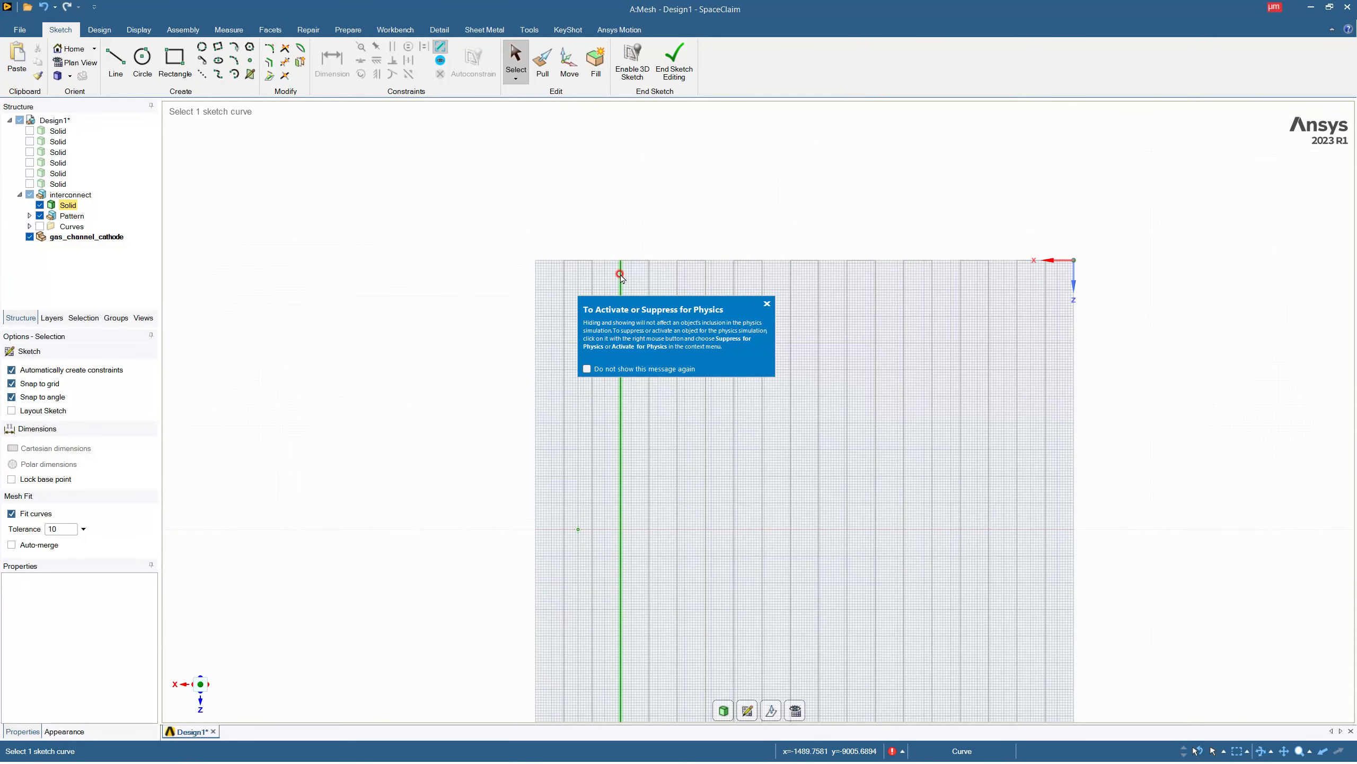
scroll(620, 274, "down", 2)
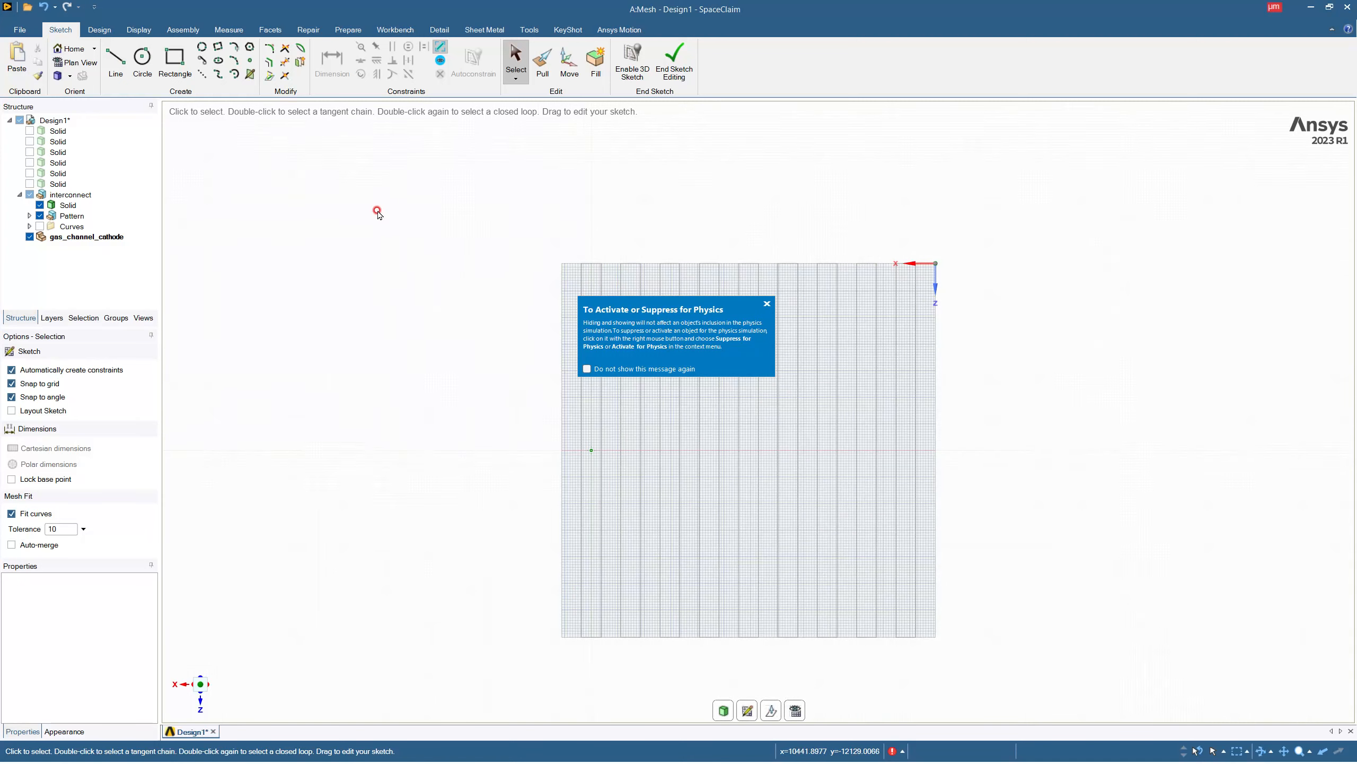
Project the lengthwise edges of all the bars and both outer slab edges onto the sketch plane.
left_click(269, 75)
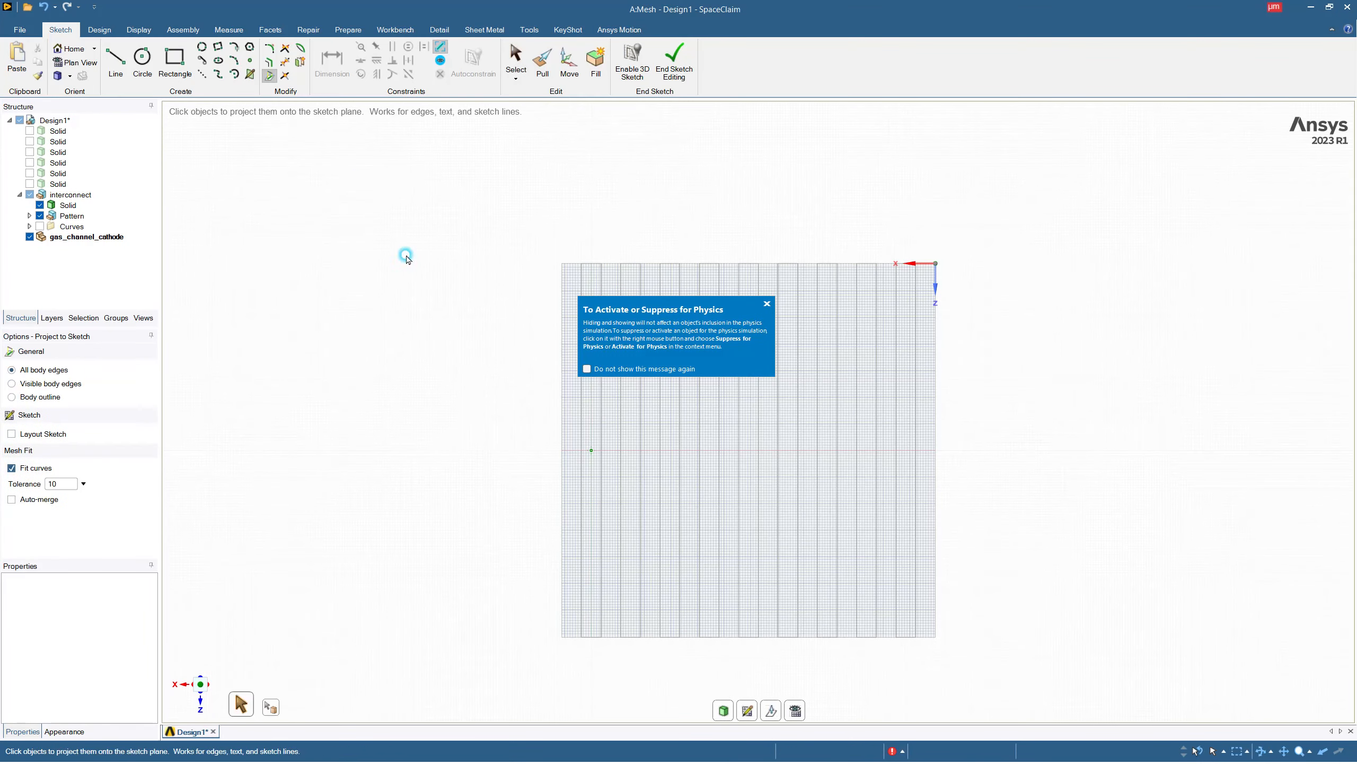
left_click(562, 422)
left_click(582, 423)
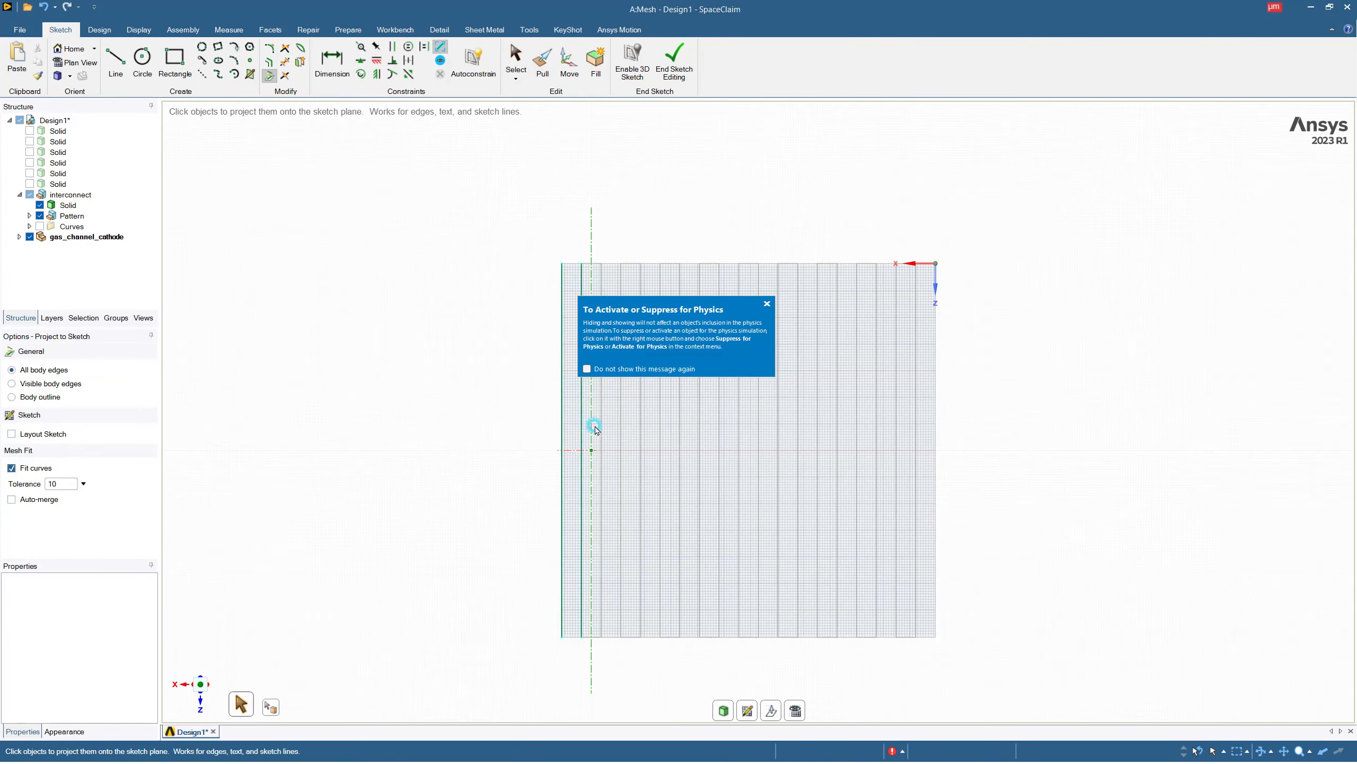
left_click(602, 427)
left_click(621, 428)
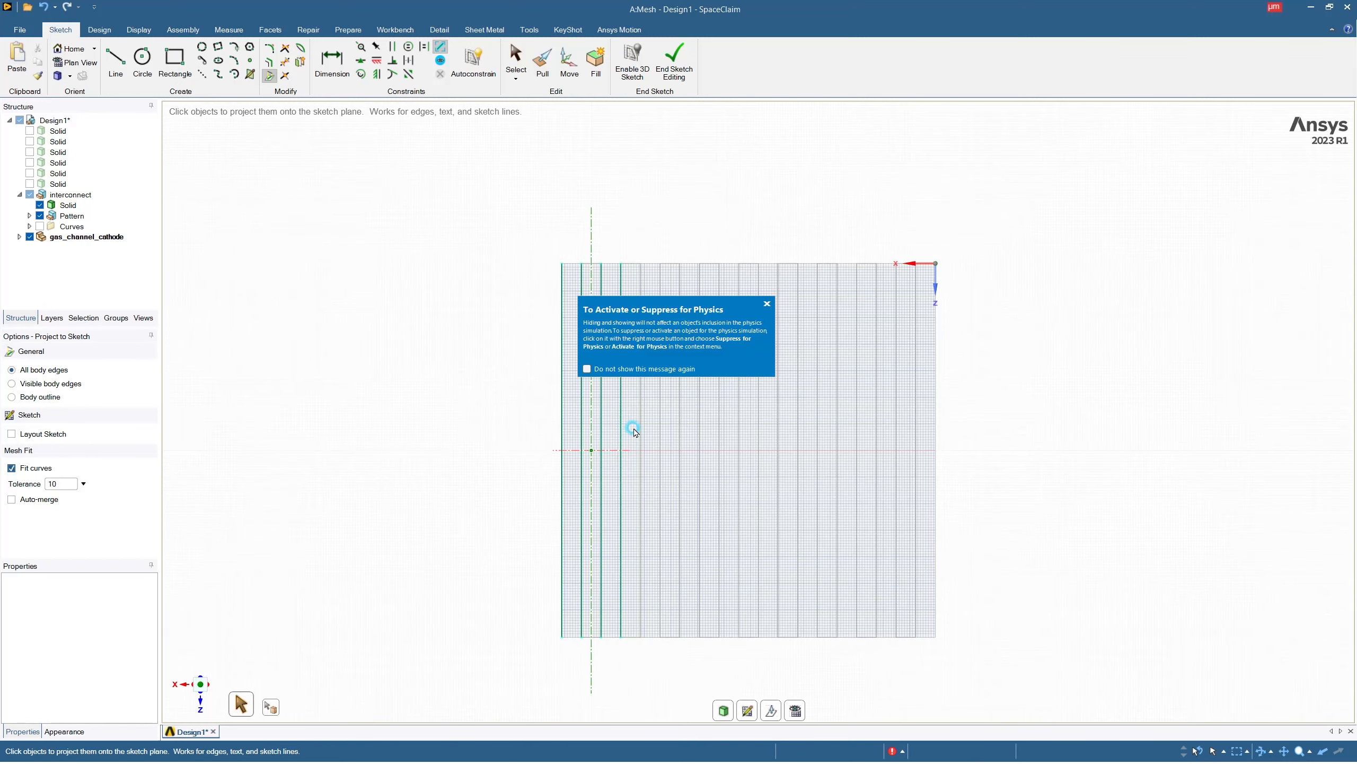
left_click(640, 429)
left_click(661, 431)
left_click(680, 433)
left_click(700, 434)
left_click(721, 435)
left_click(740, 438)
left_click(759, 436)
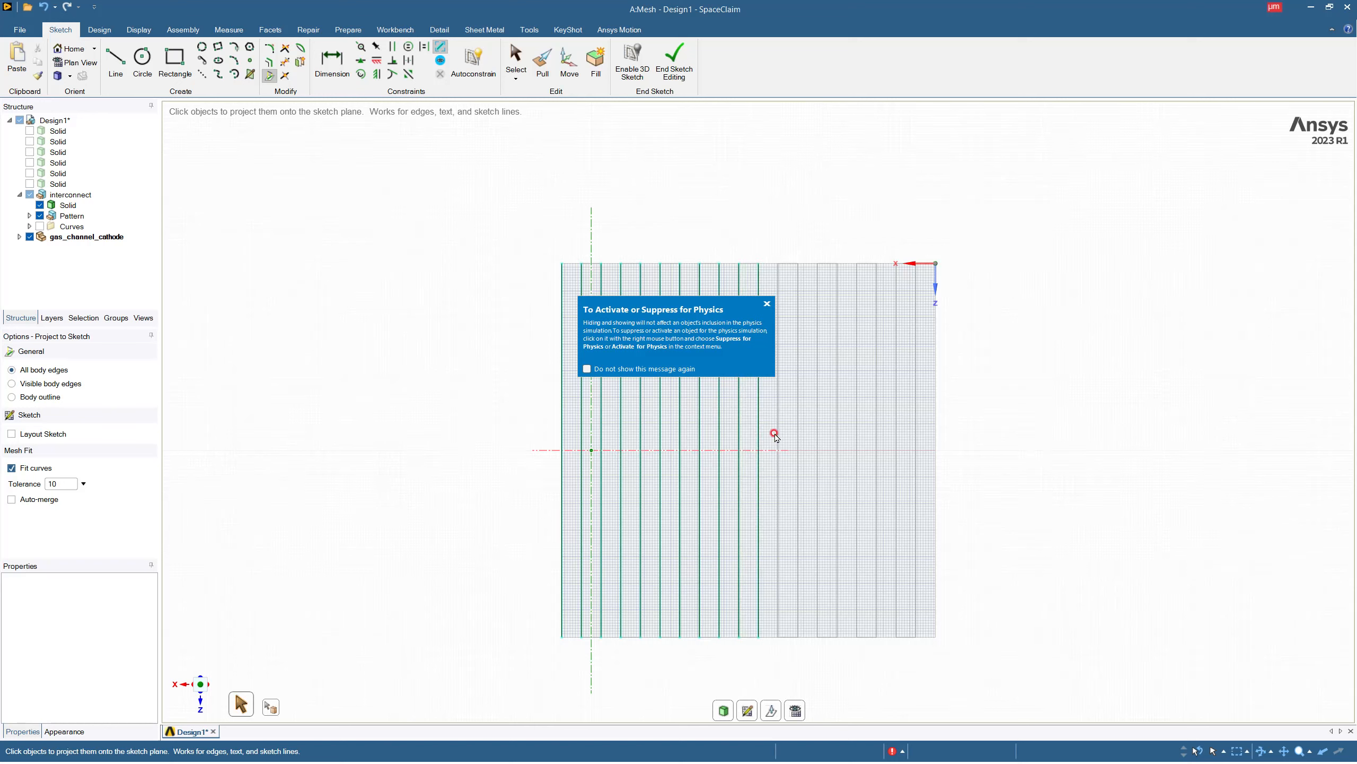
left_click(779, 434)
left_click(798, 431)
left_click(819, 434)
left_click(837, 437)
left_click(858, 435)
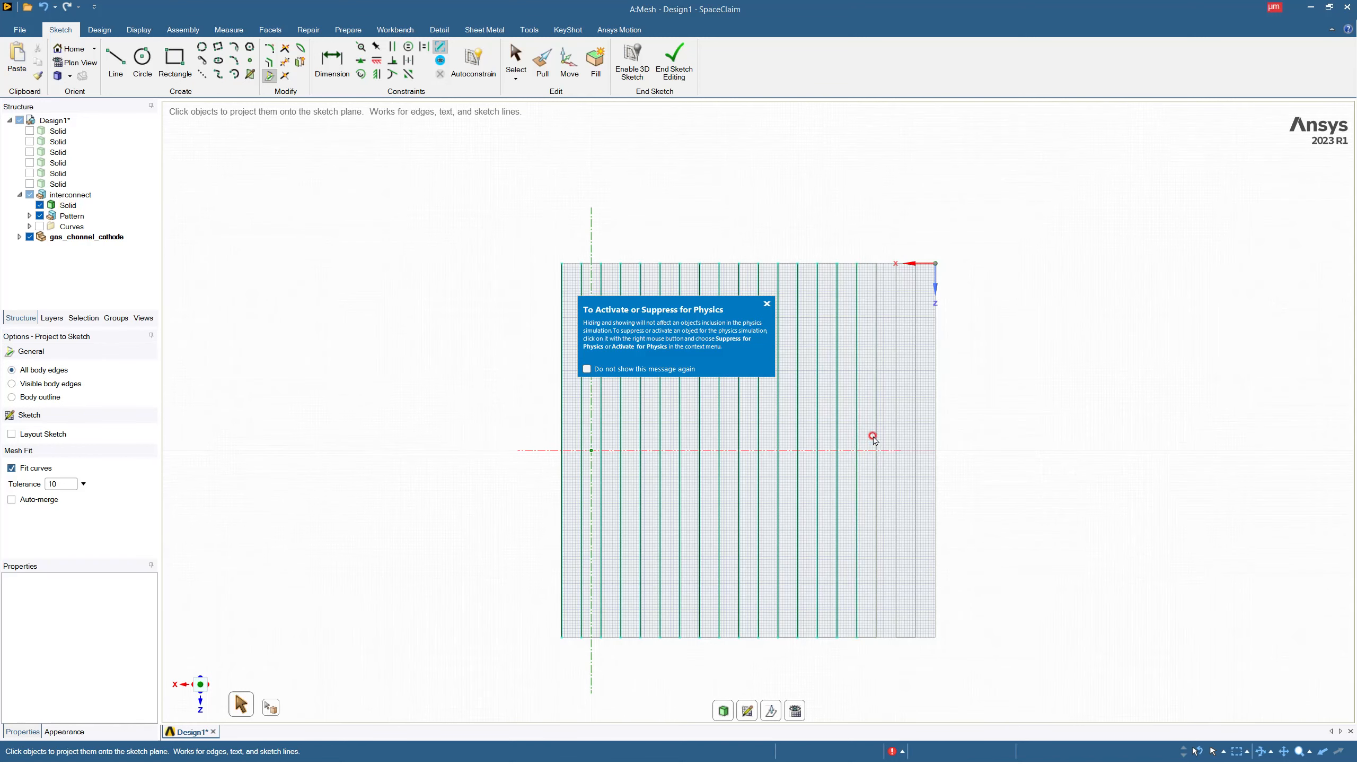
left_click(877, 437)
left_click(897, 438)
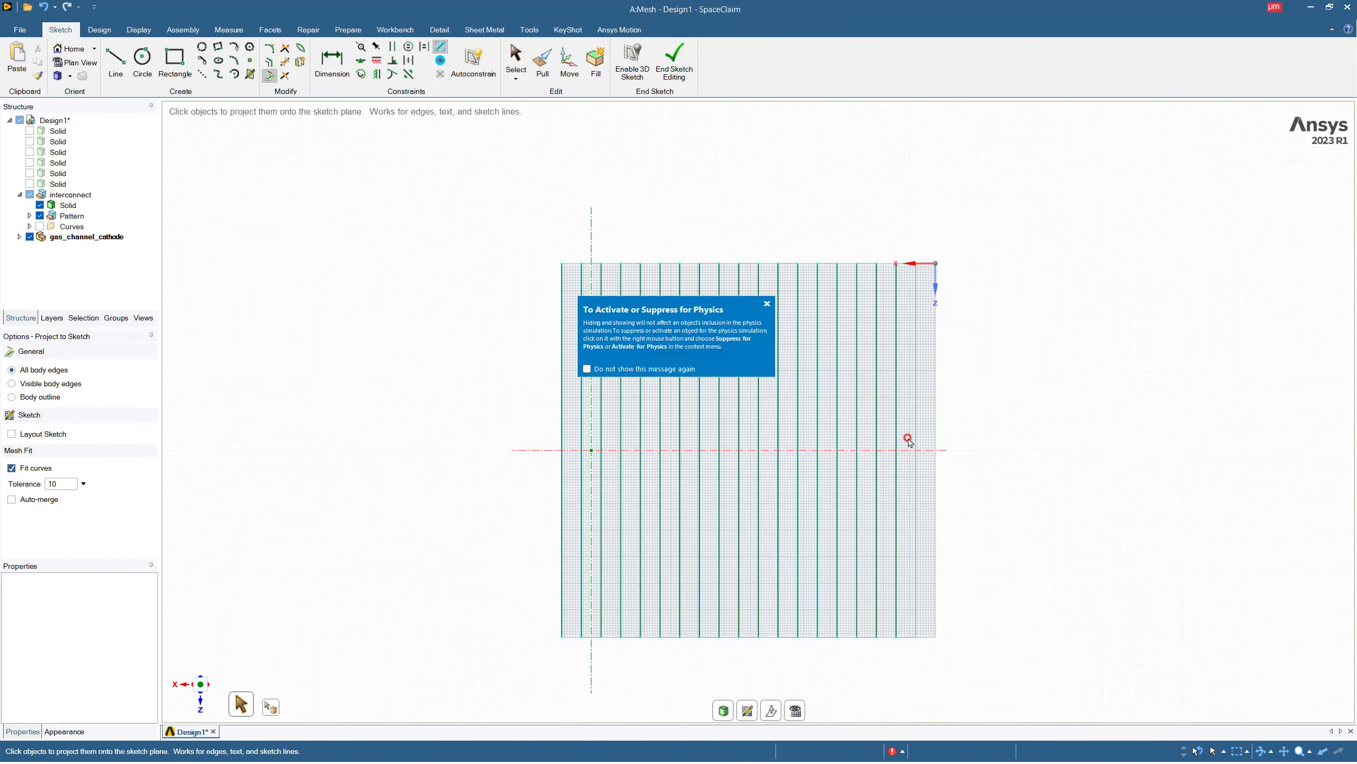
left_click(917, 439)
left_click(933, 440)
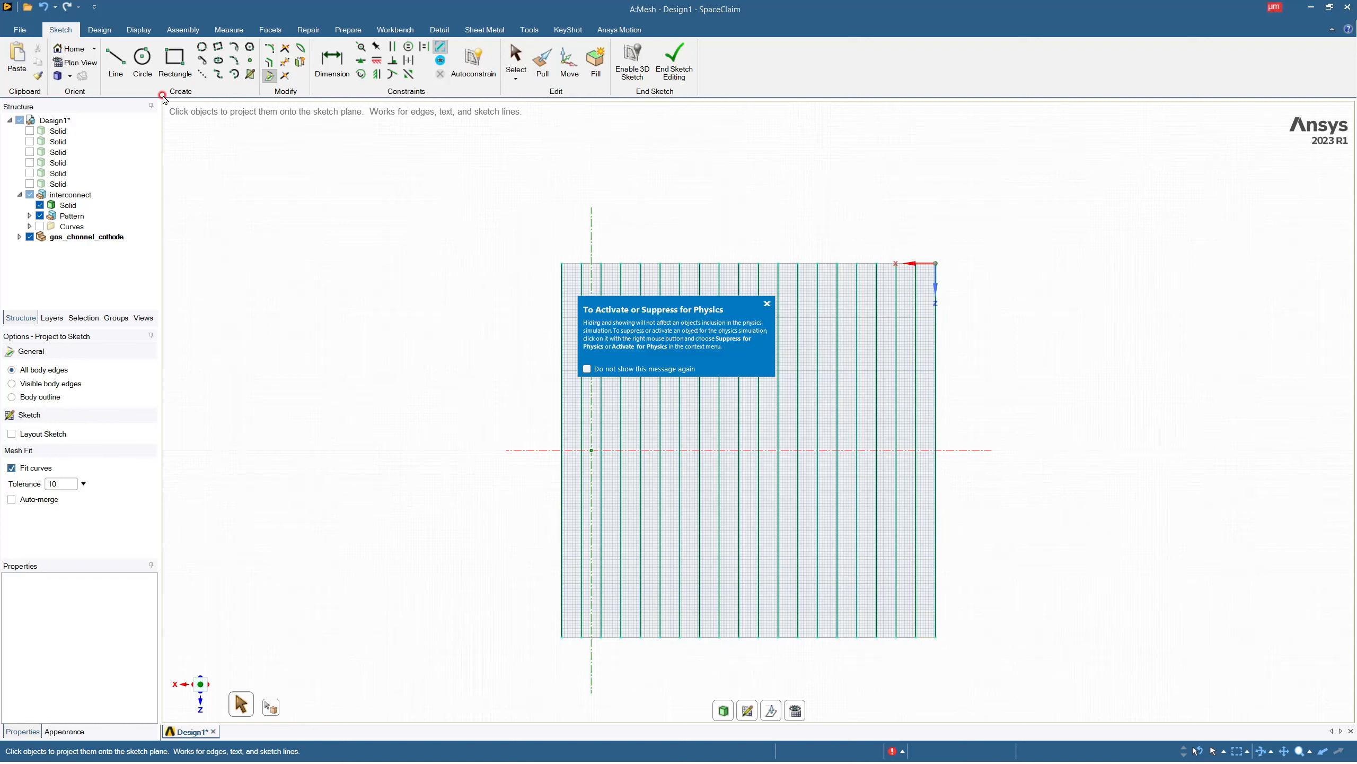
Draw a stepped chain of lines from the slab's outer corner: 1000 µm outward, 1000 µm across toward the bars and 1000 µm outward again.
left_click(116, 62)
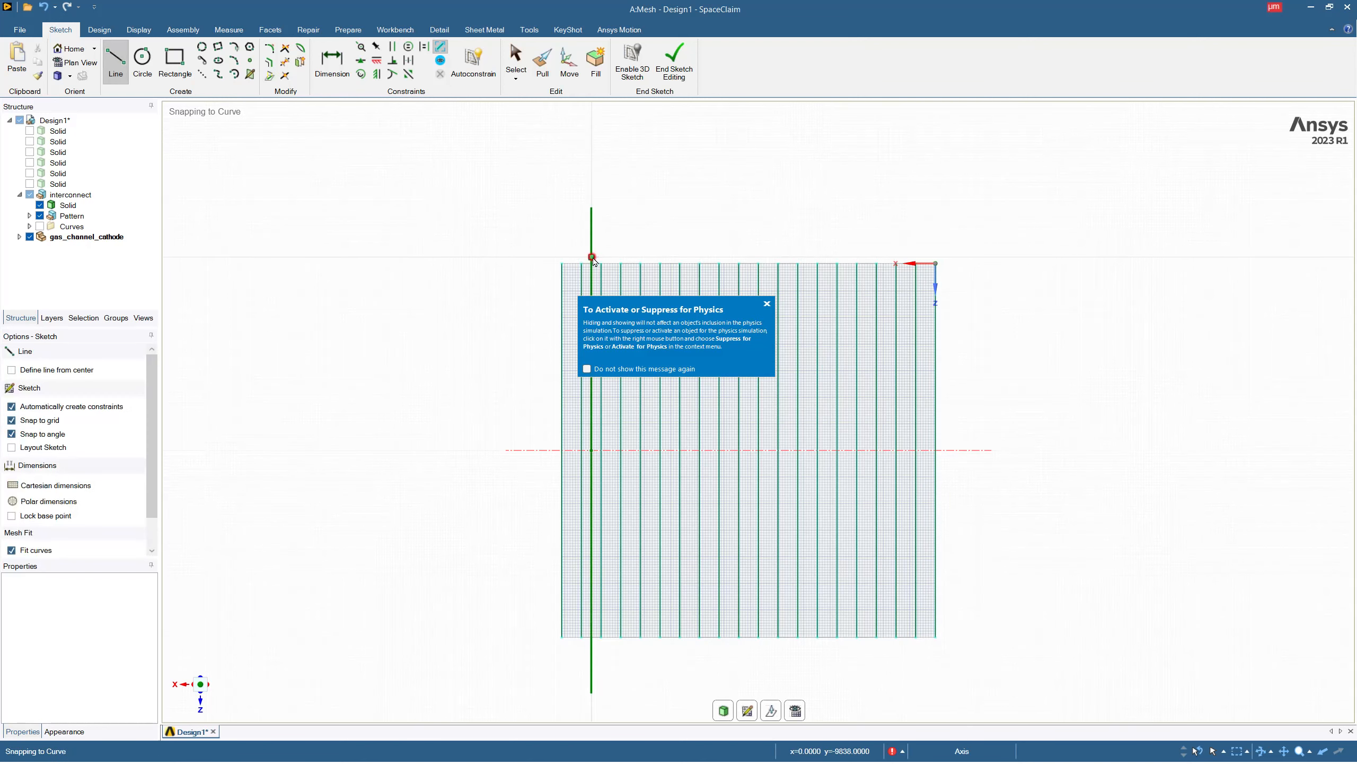
left_click(562, 264)
type("100")
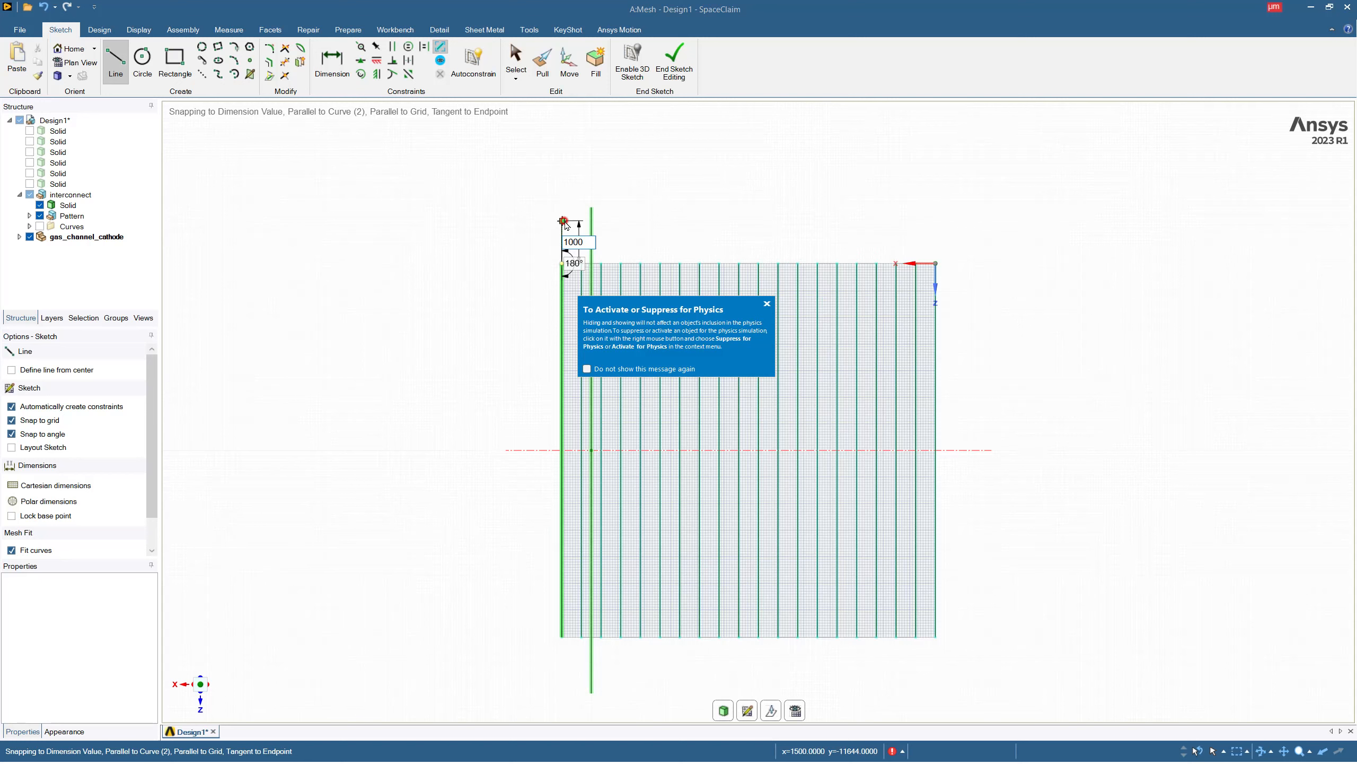
type("0")
key("Return")
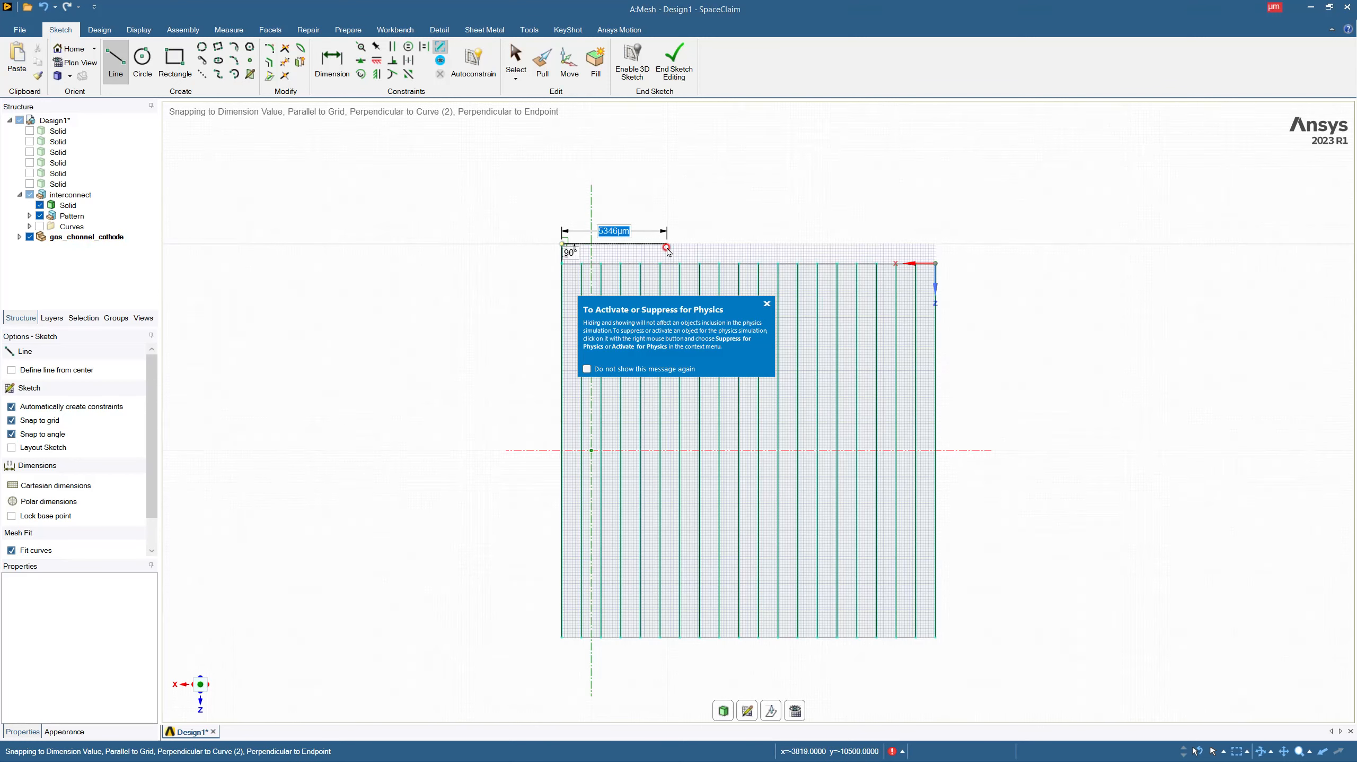
type("1000")
key("Return")
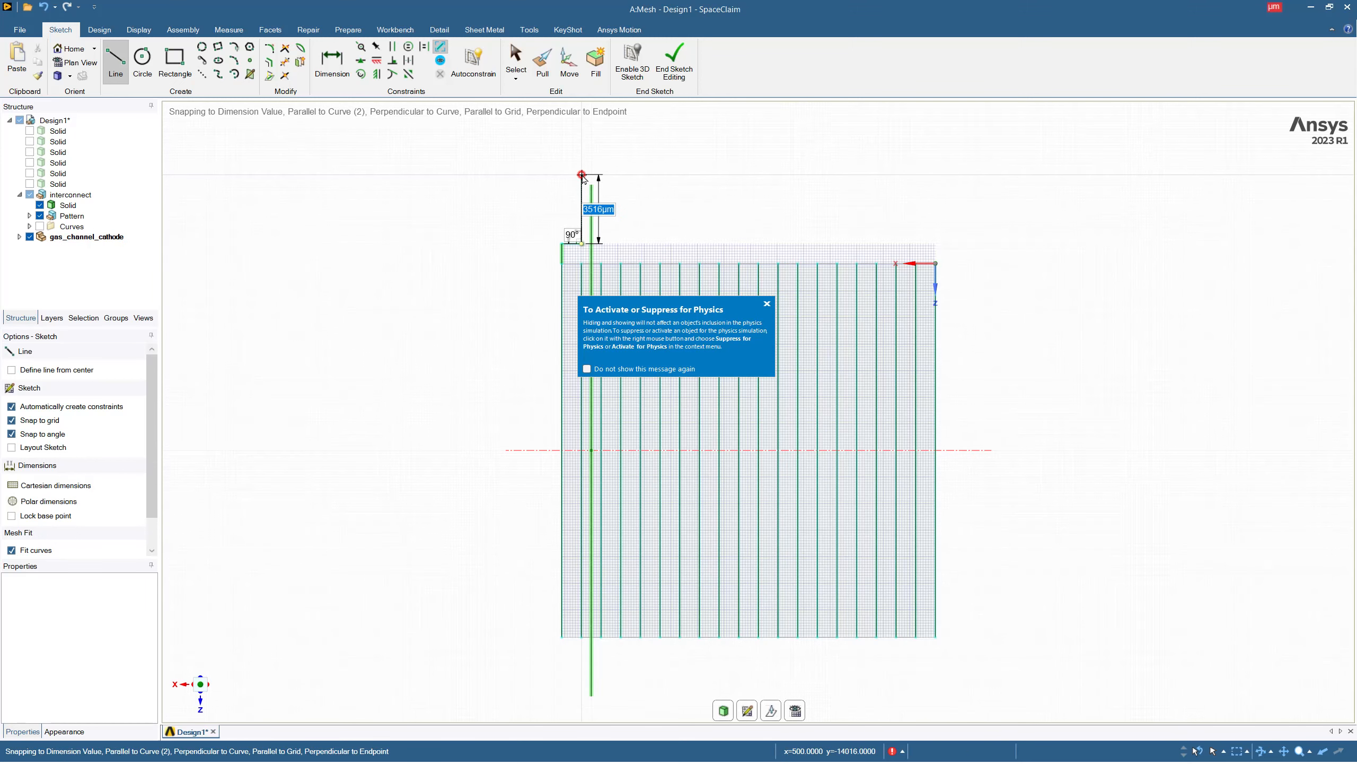
type("1")
key("Return")
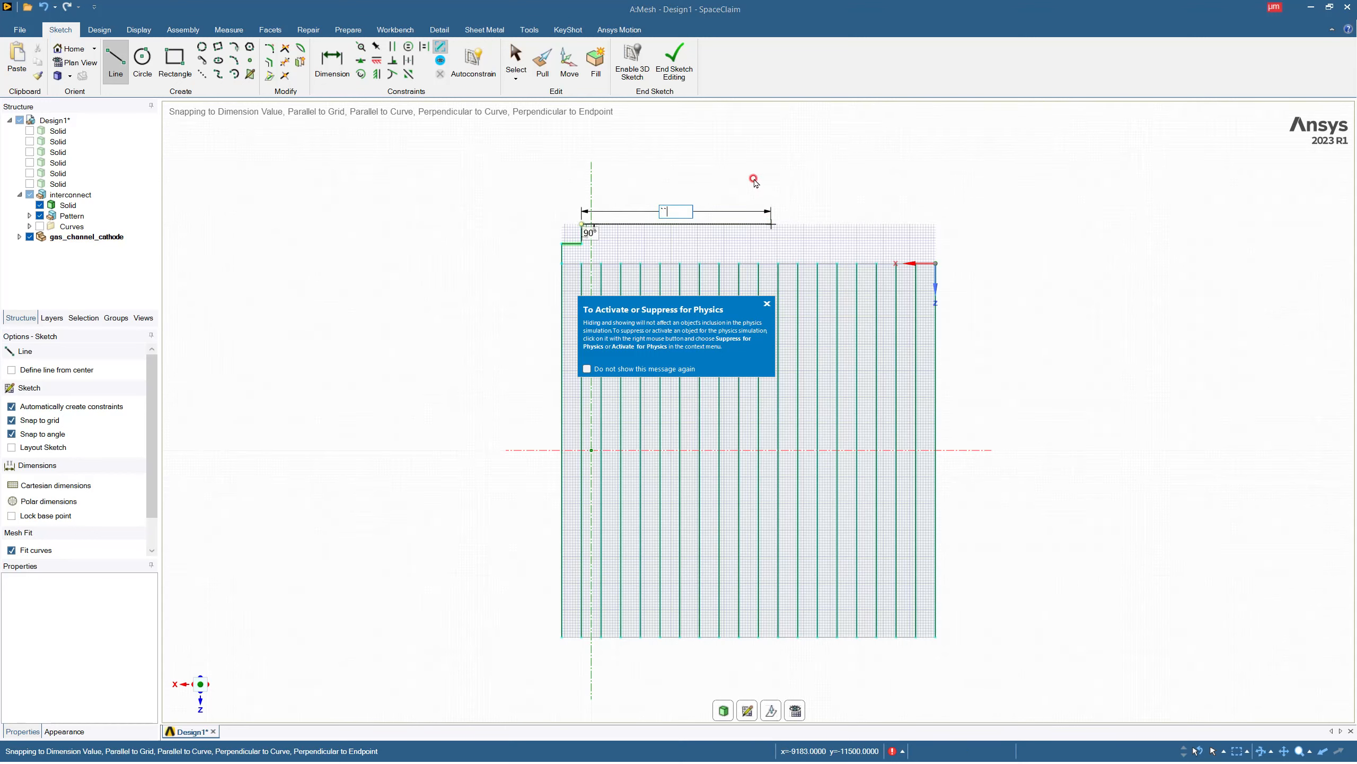
key("Escape")
key("Escape")
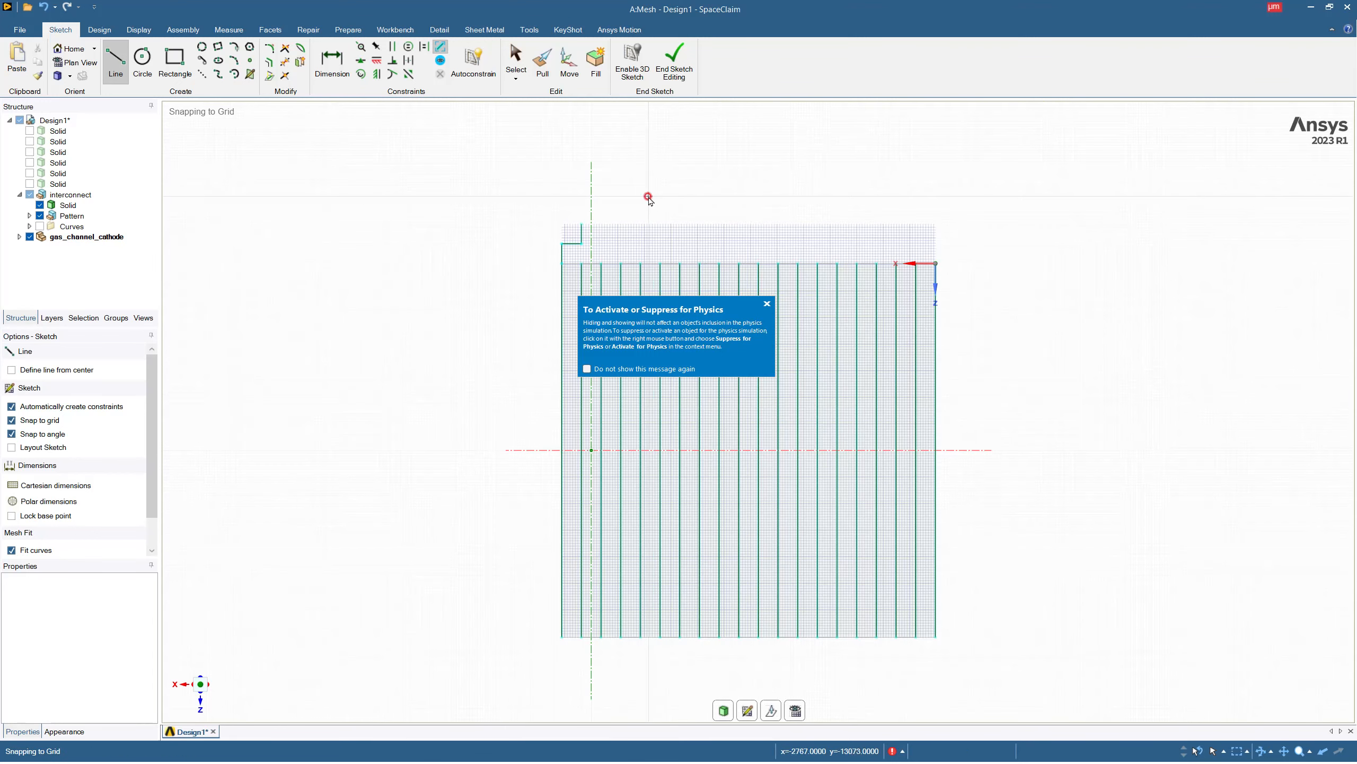
Draw a 90° tangent arc with a 2000 µm diameter from the slab's outer corner to the inner corner of the stepped lines.
left_click(234, 46)
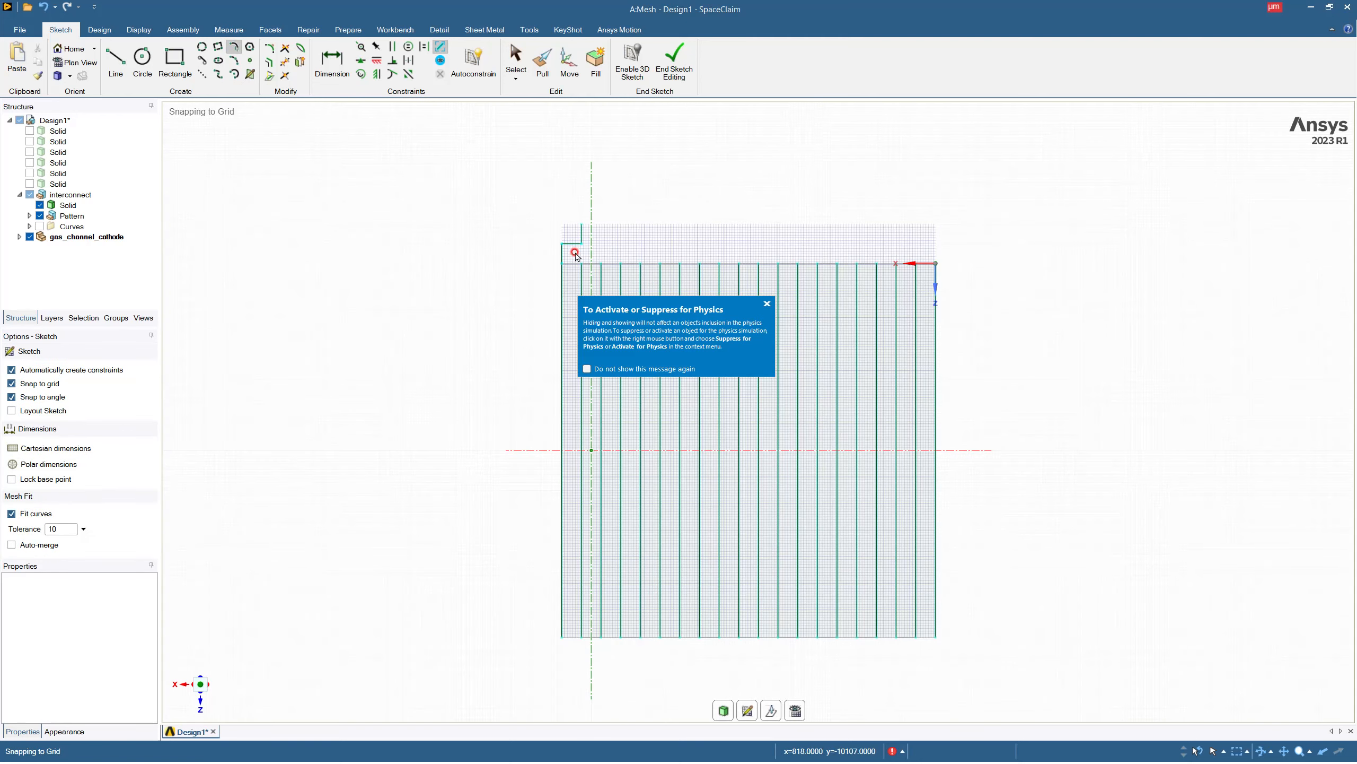
scroll(575, 253, "up", 4)
left_click(527, 286)
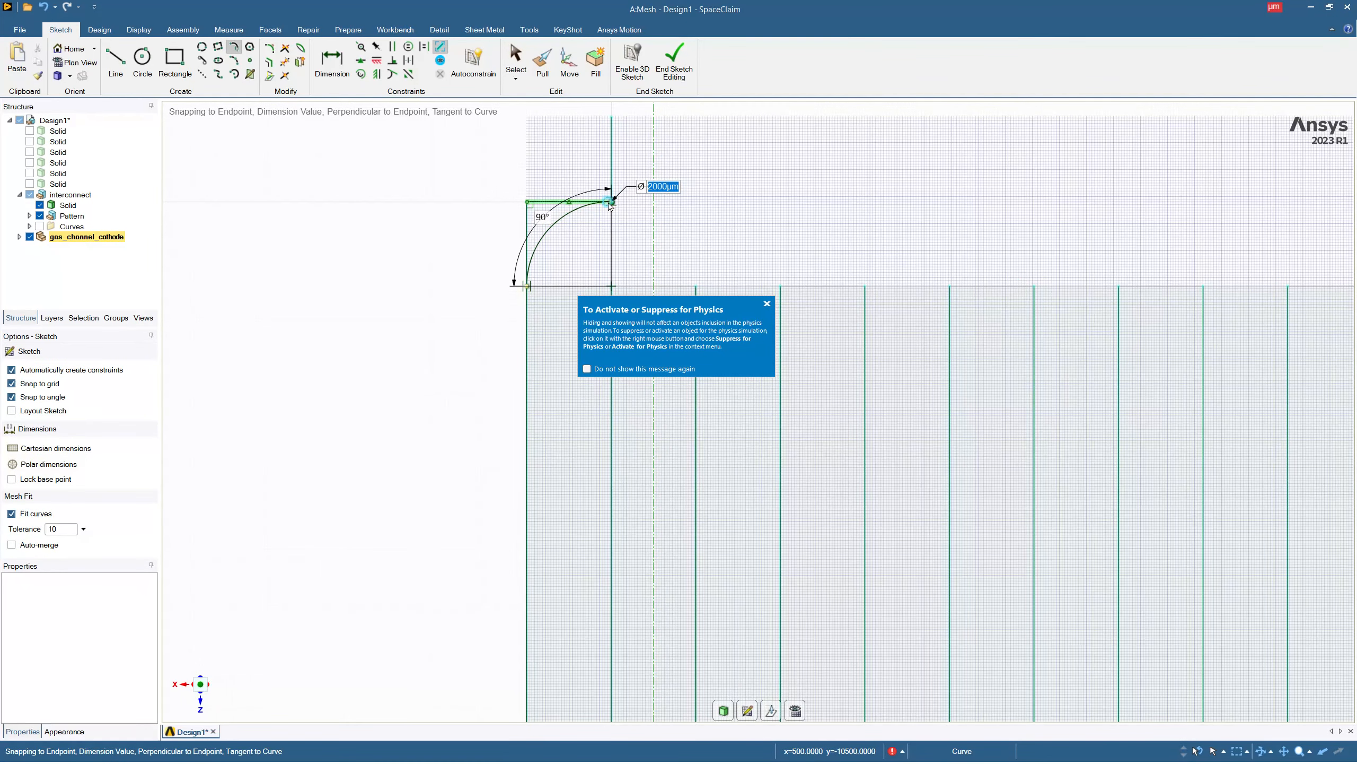
left_click(609, 203)
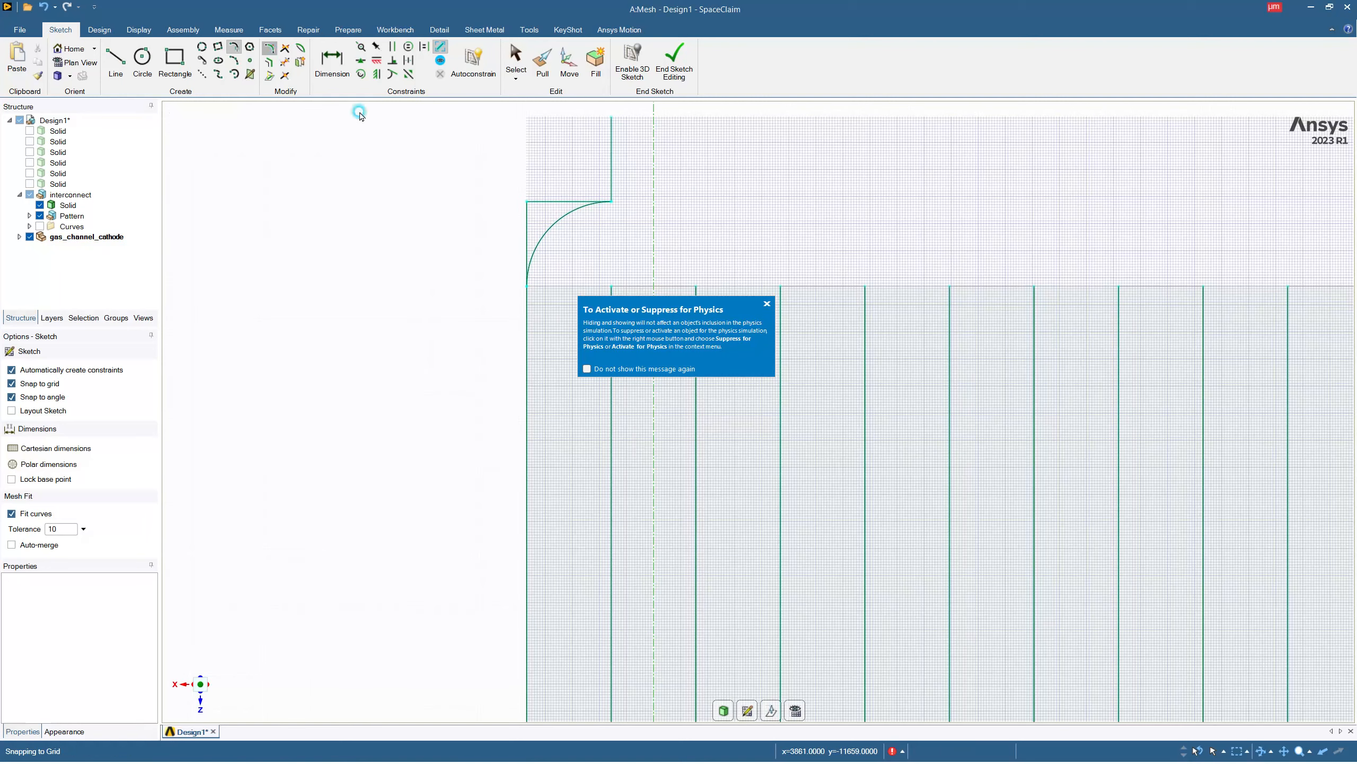
scroll(416, 165, "down", 6)
scroll(502, 140, "up", 3)
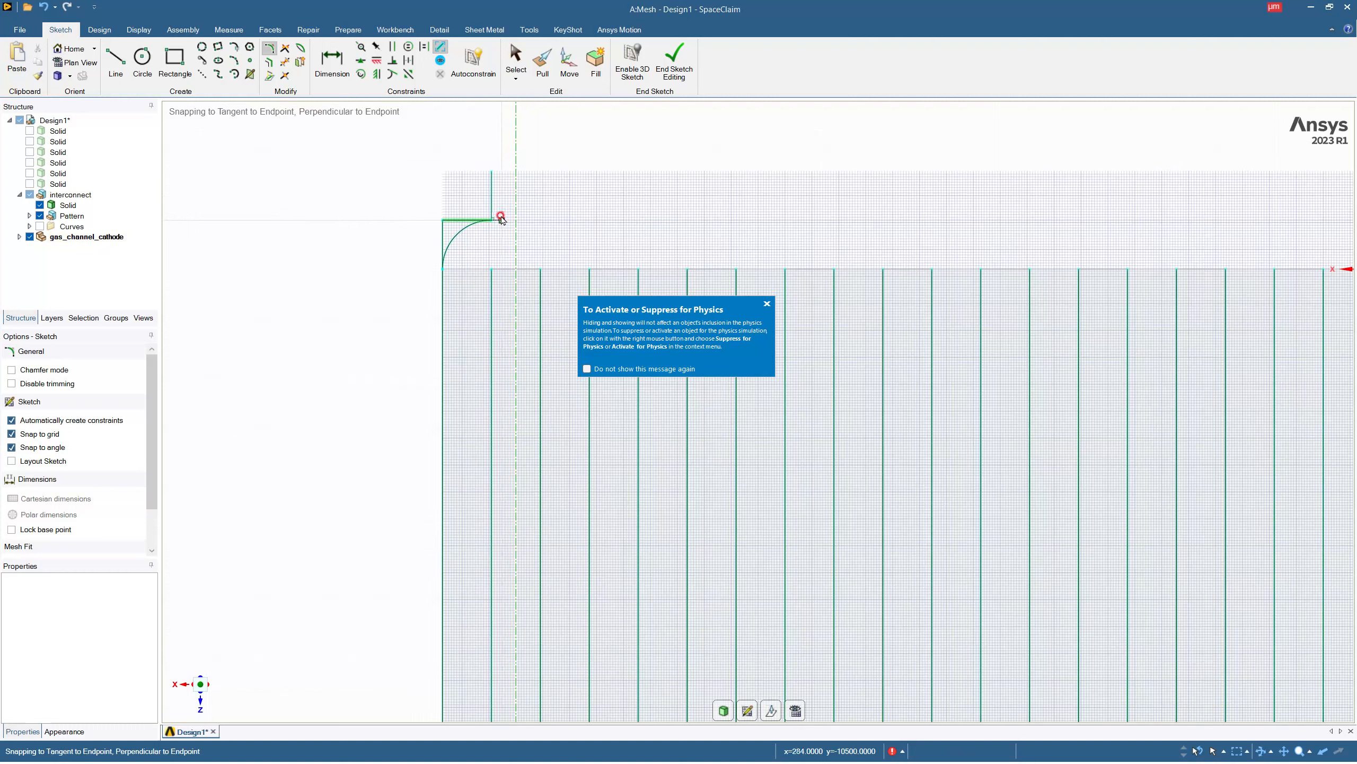
left_click(269, 49)
left_click(269, 49)
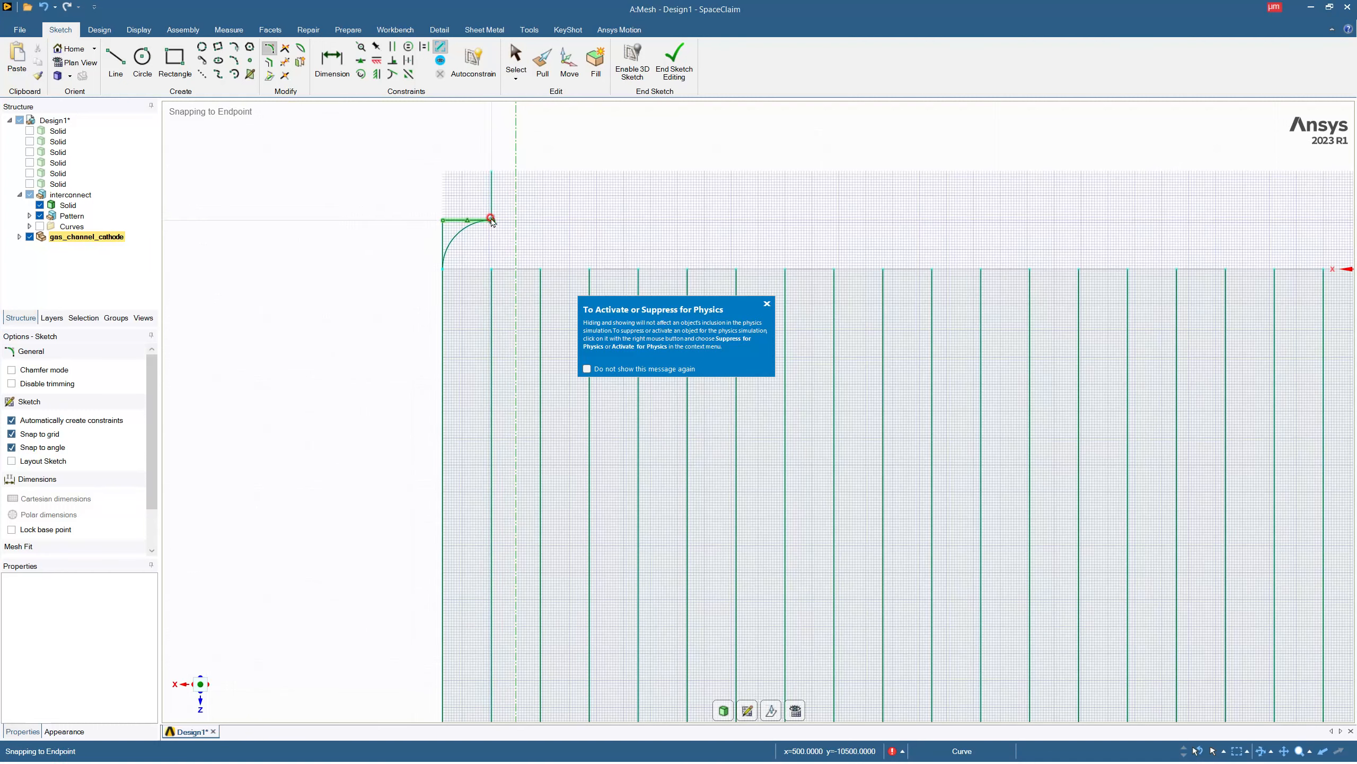
left_click(491, 220)
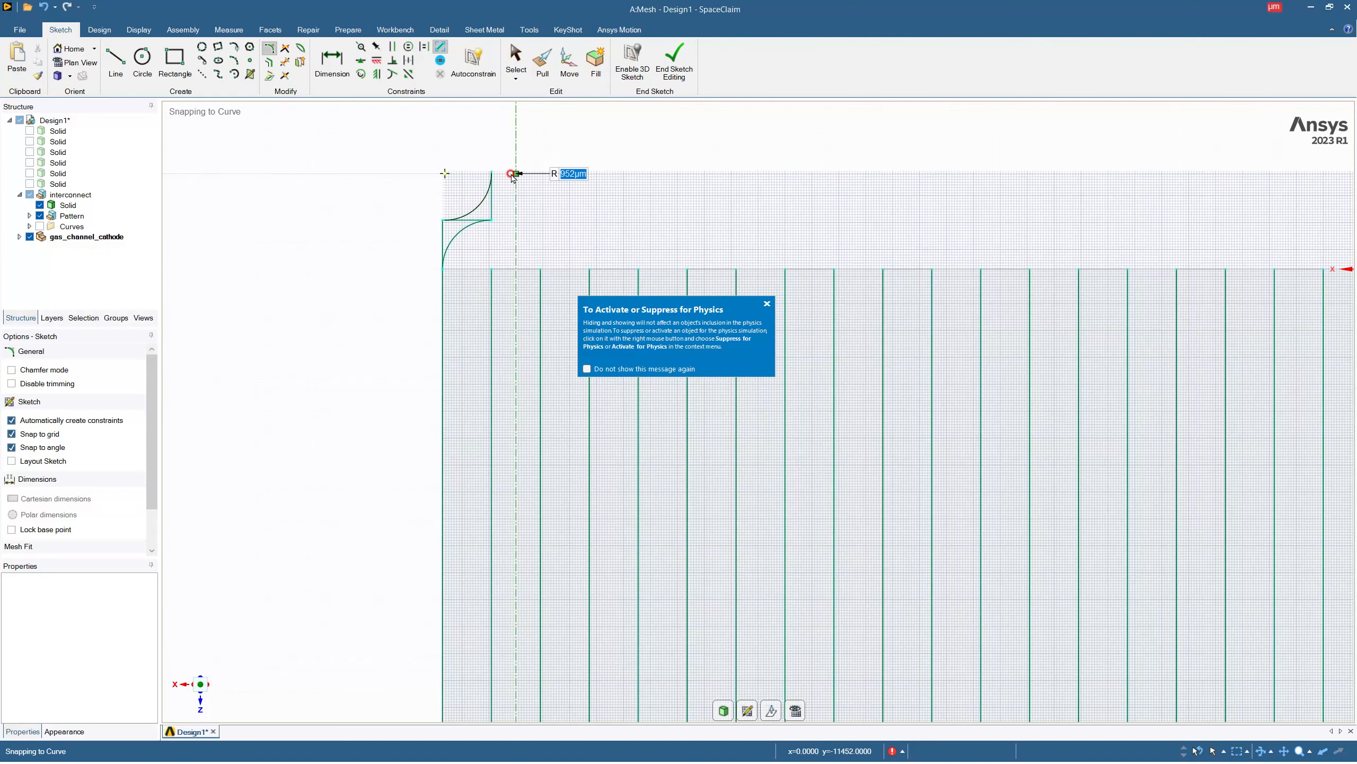
key("Escape")
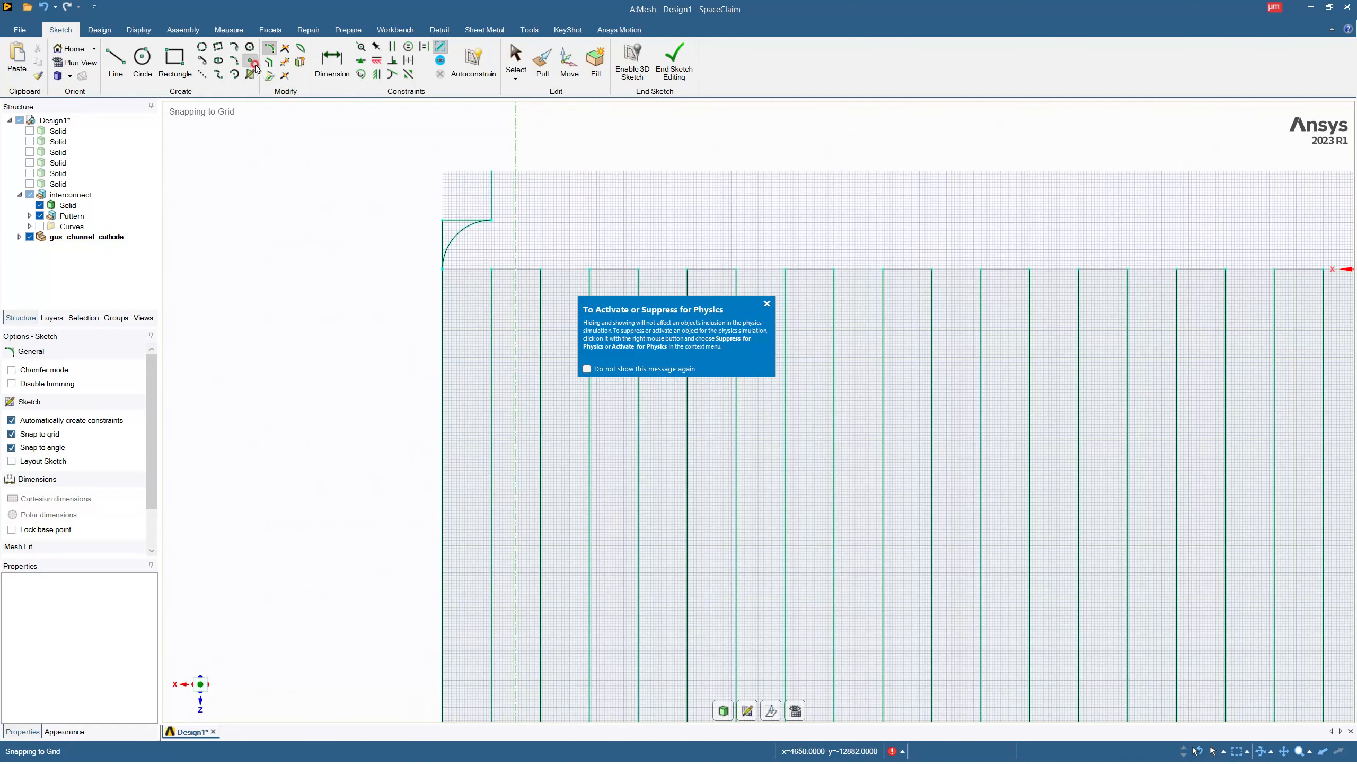
left_click(270, 52)
left_click(491, 219)
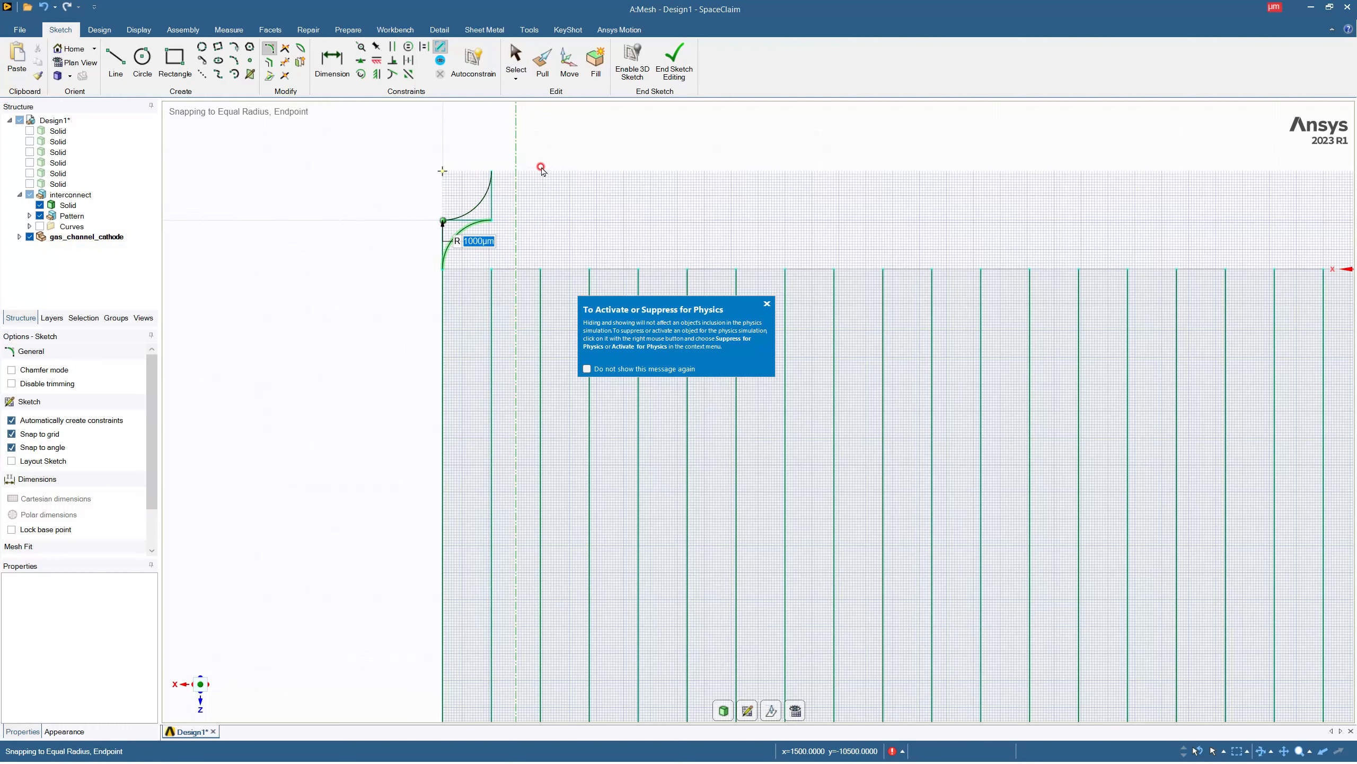
left_click(541, 169)
key("Escape")
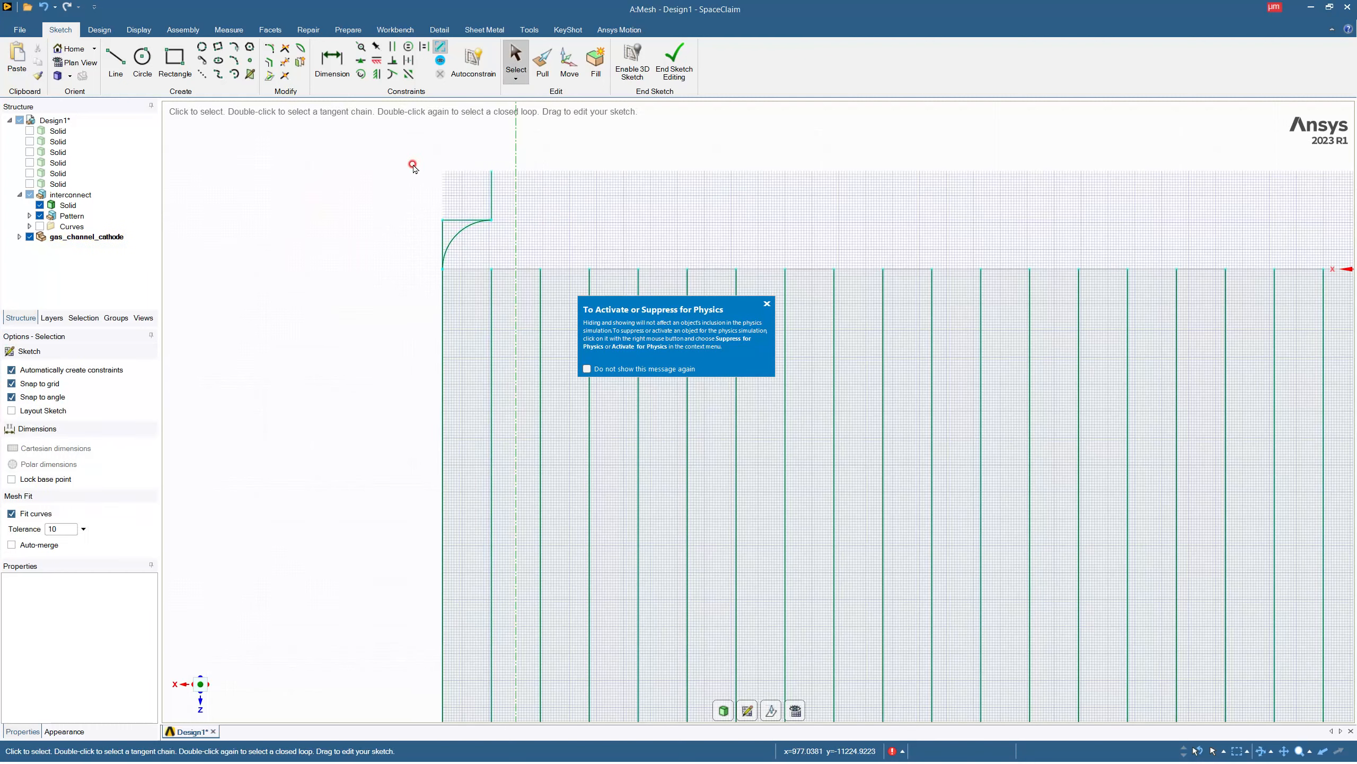
left_click(233, 47)
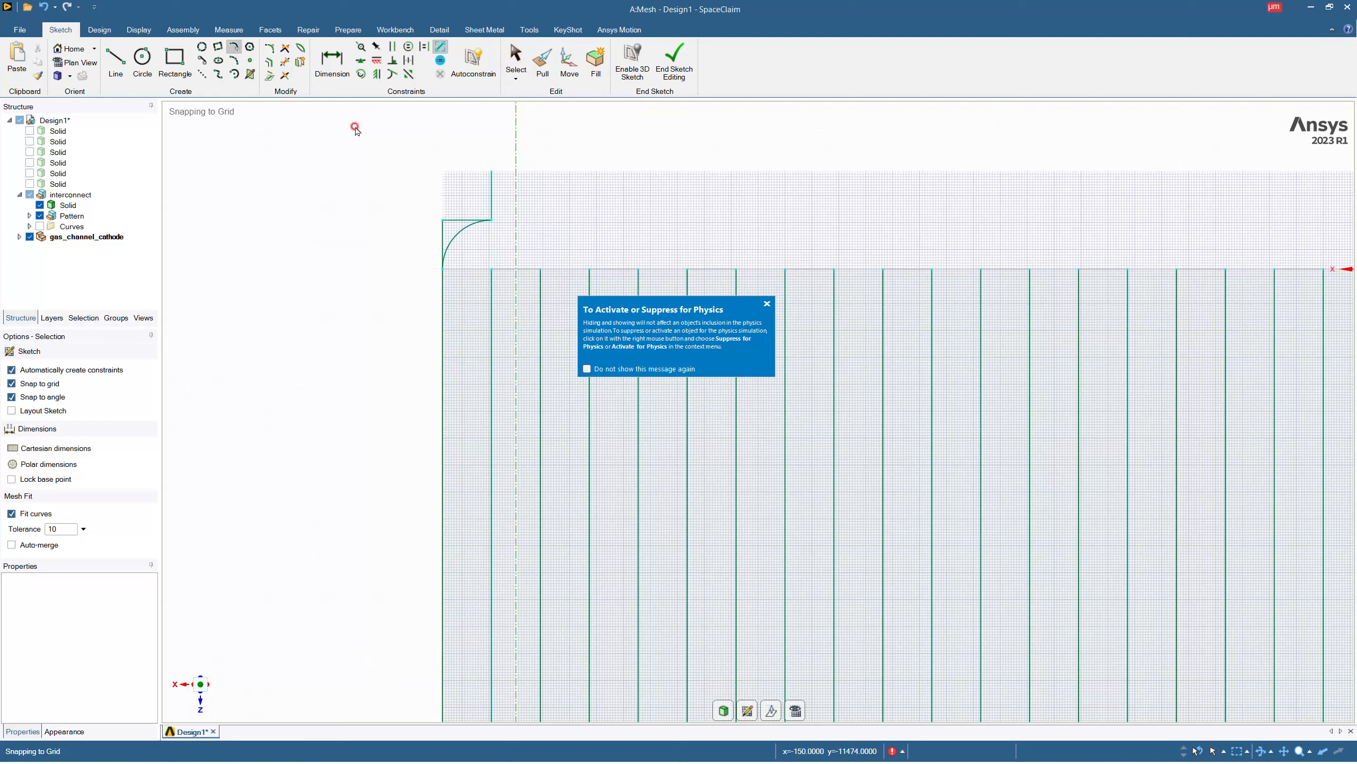
Draw a 1000 µm line from the outer free end of the stepped chain, parallel to the slab's edge toward the bars.
left_click(115, 60)
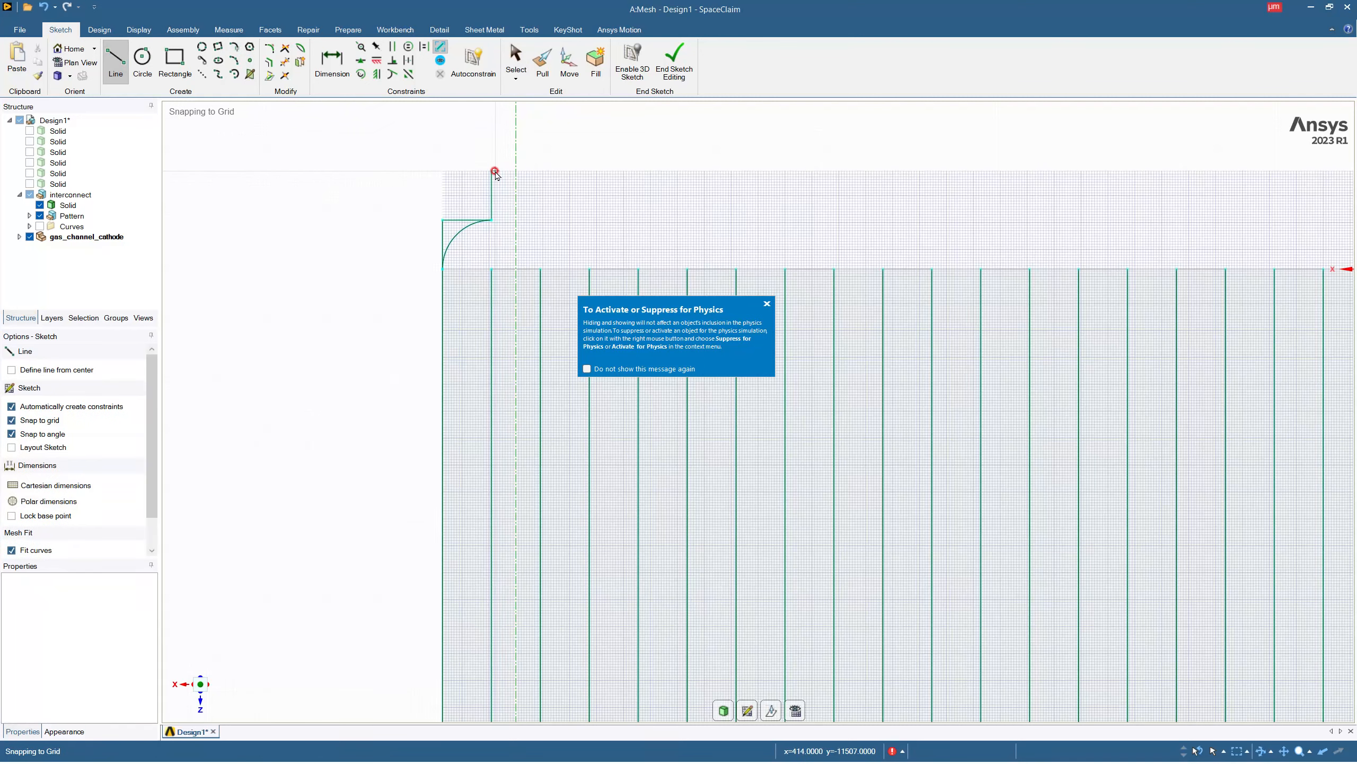
left_click(491, 172)
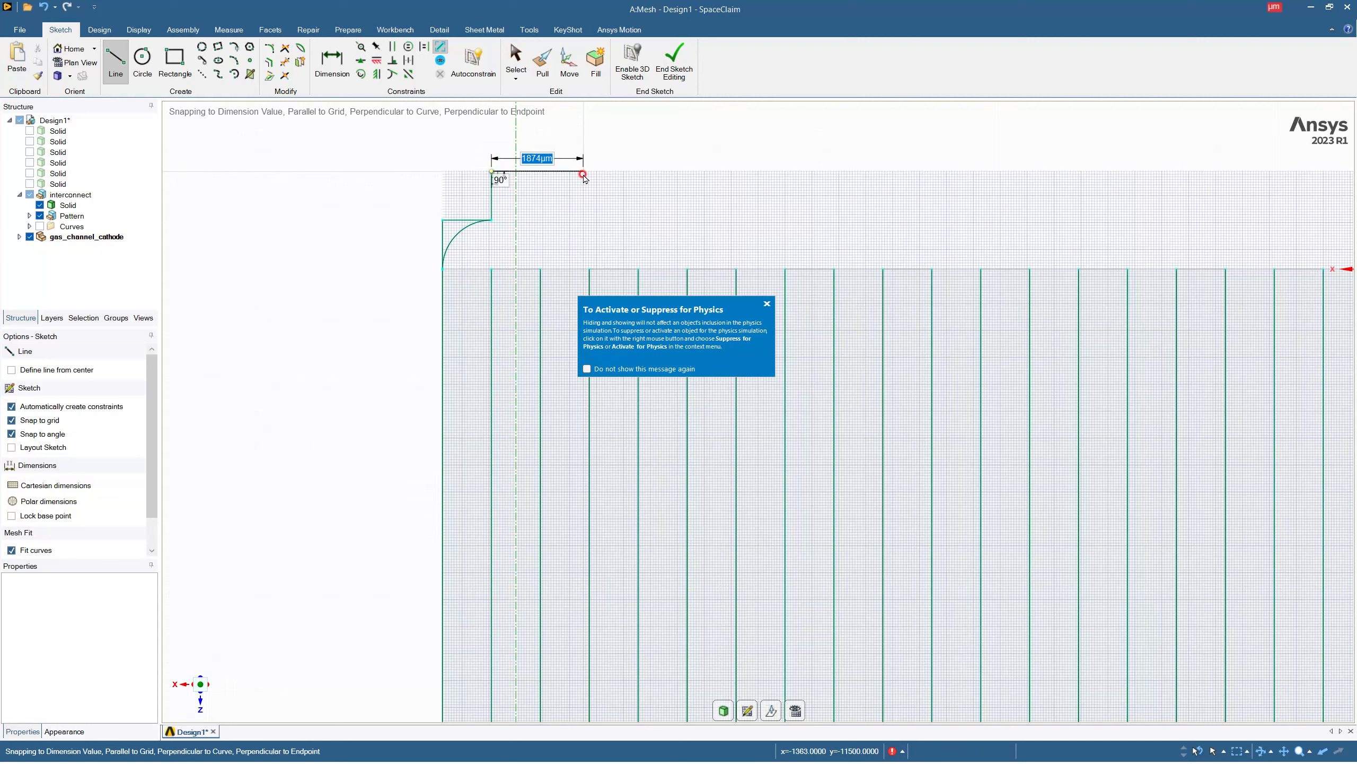
type("1000")
key("Return")
key("Escape")
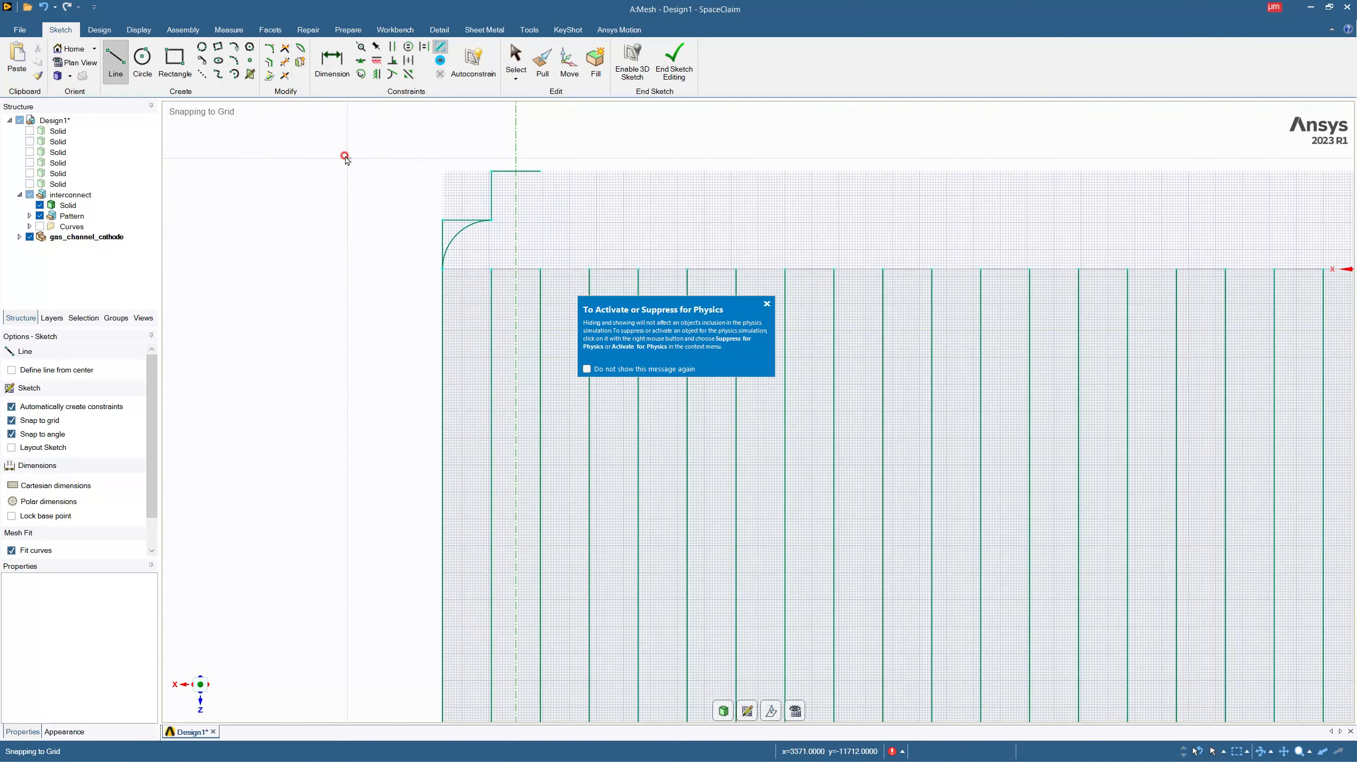
left_click(234, 47)
left_click(491, 219)
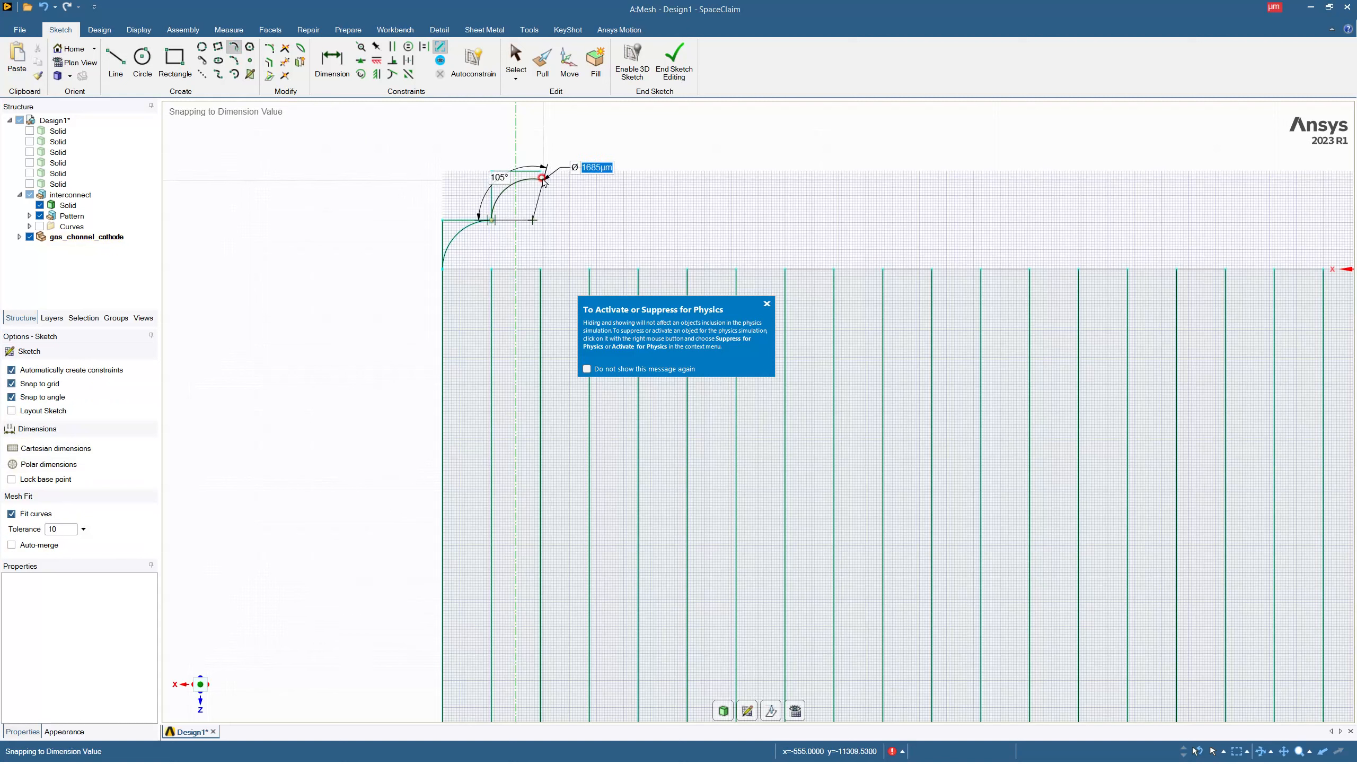
key("Escape")
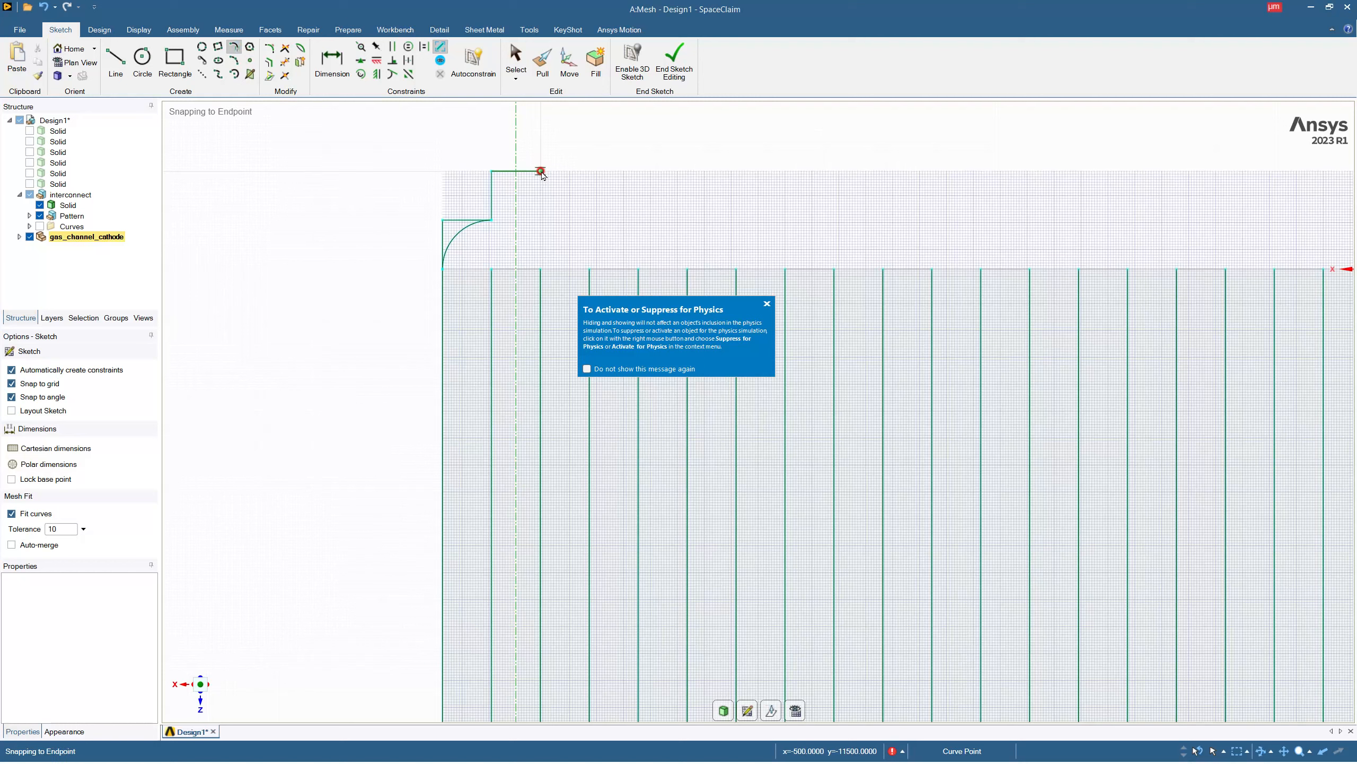
left_click(541, 171)
key("Escape")
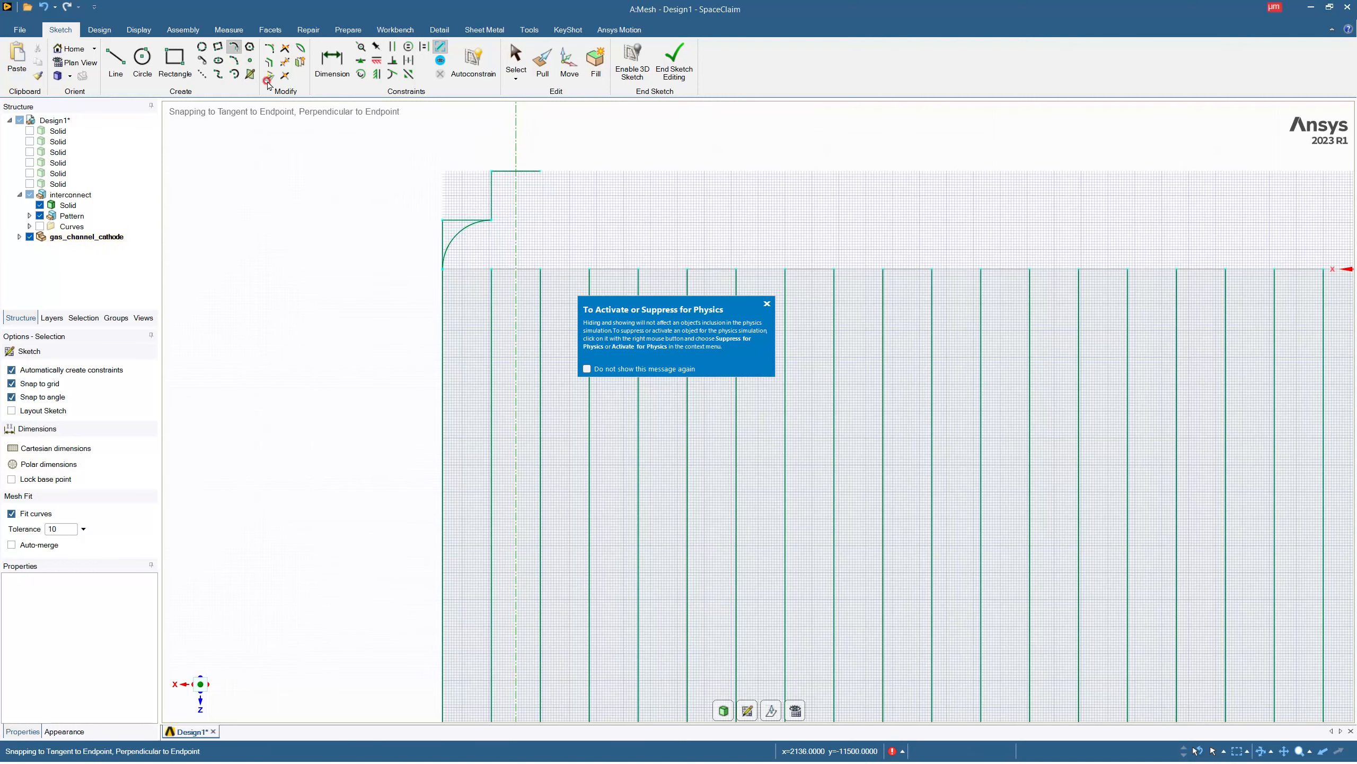
key("Escape")
Draw a three-point arc between the new line's free end and the first arc's end, continuing that arc into an S-curve.
left_click(241, 62)
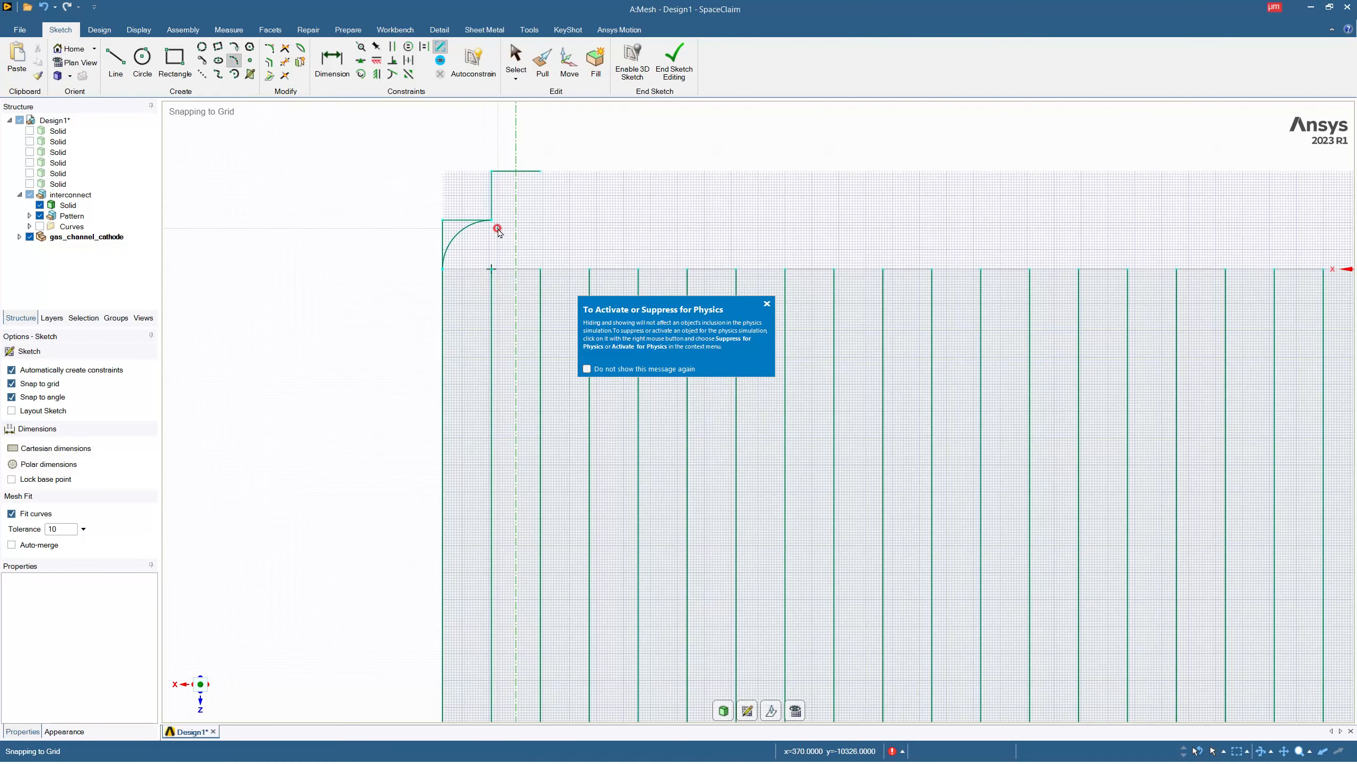
left_click(492, 219)
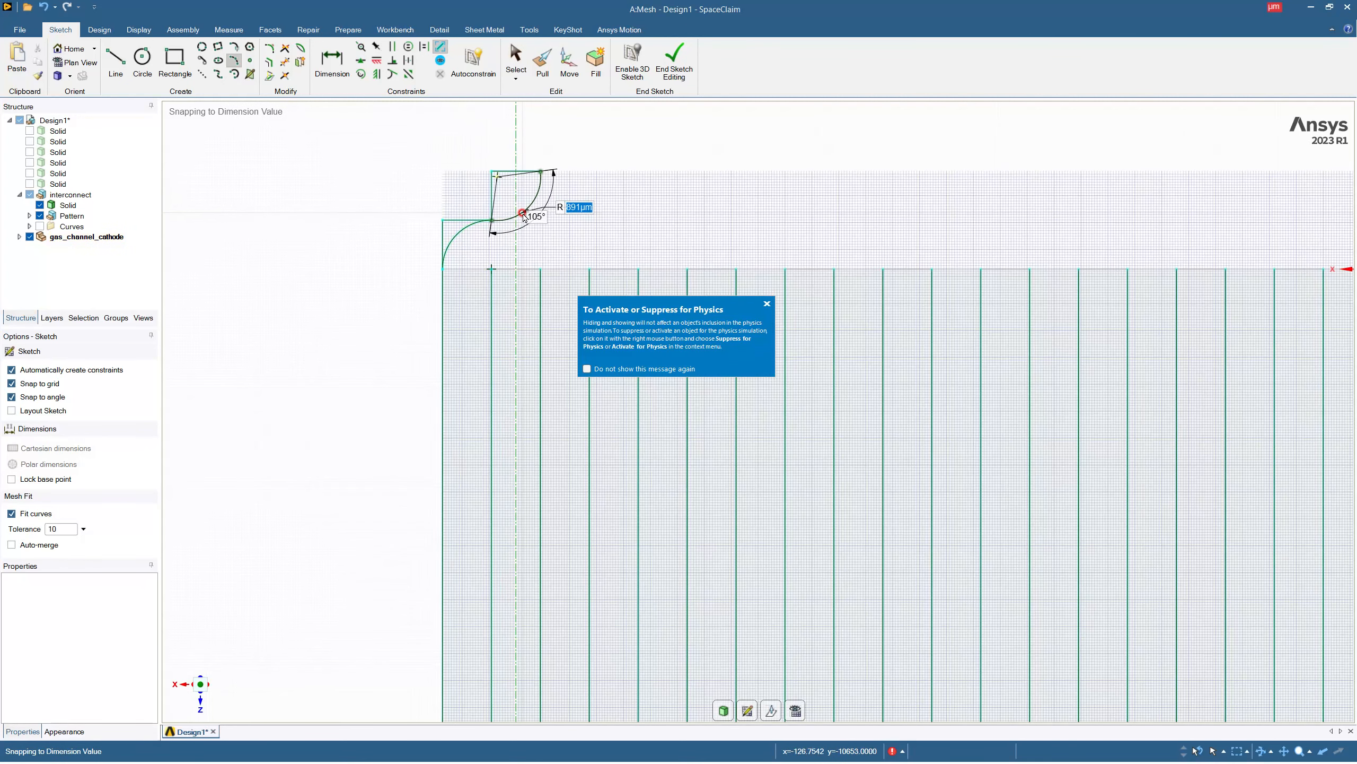
left_click(523, 213)
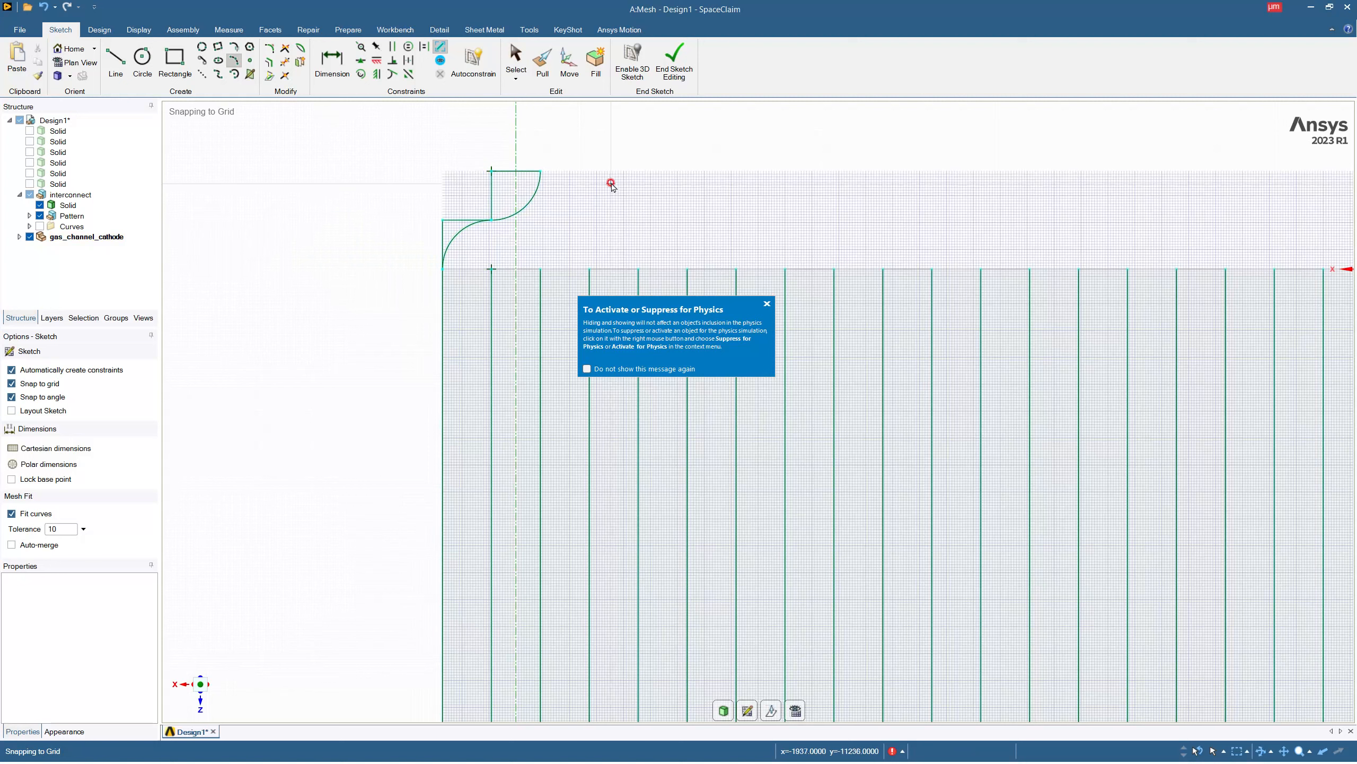
key("Escape")
Delete the four straight stepped lines around the two arcs so only the S-curve remains.
left_click(492, 192)
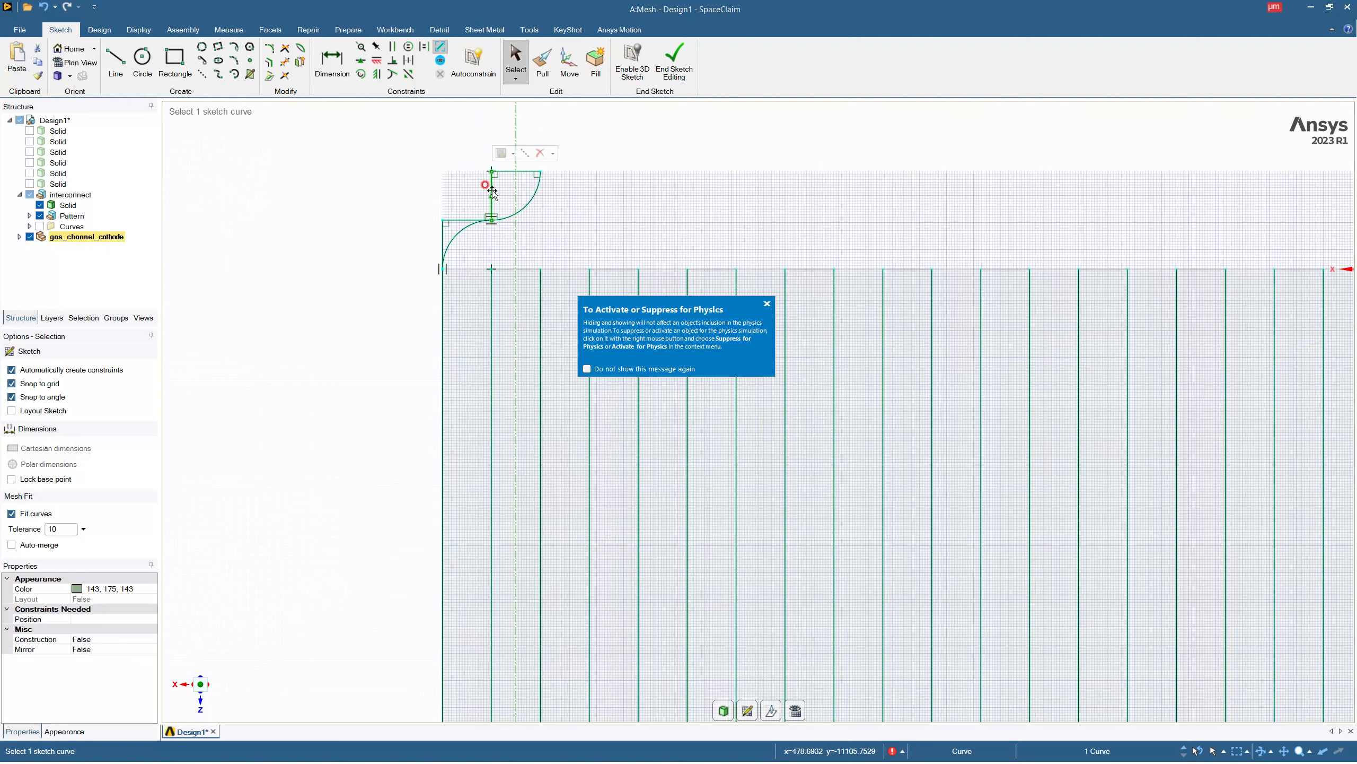
key("Delete")
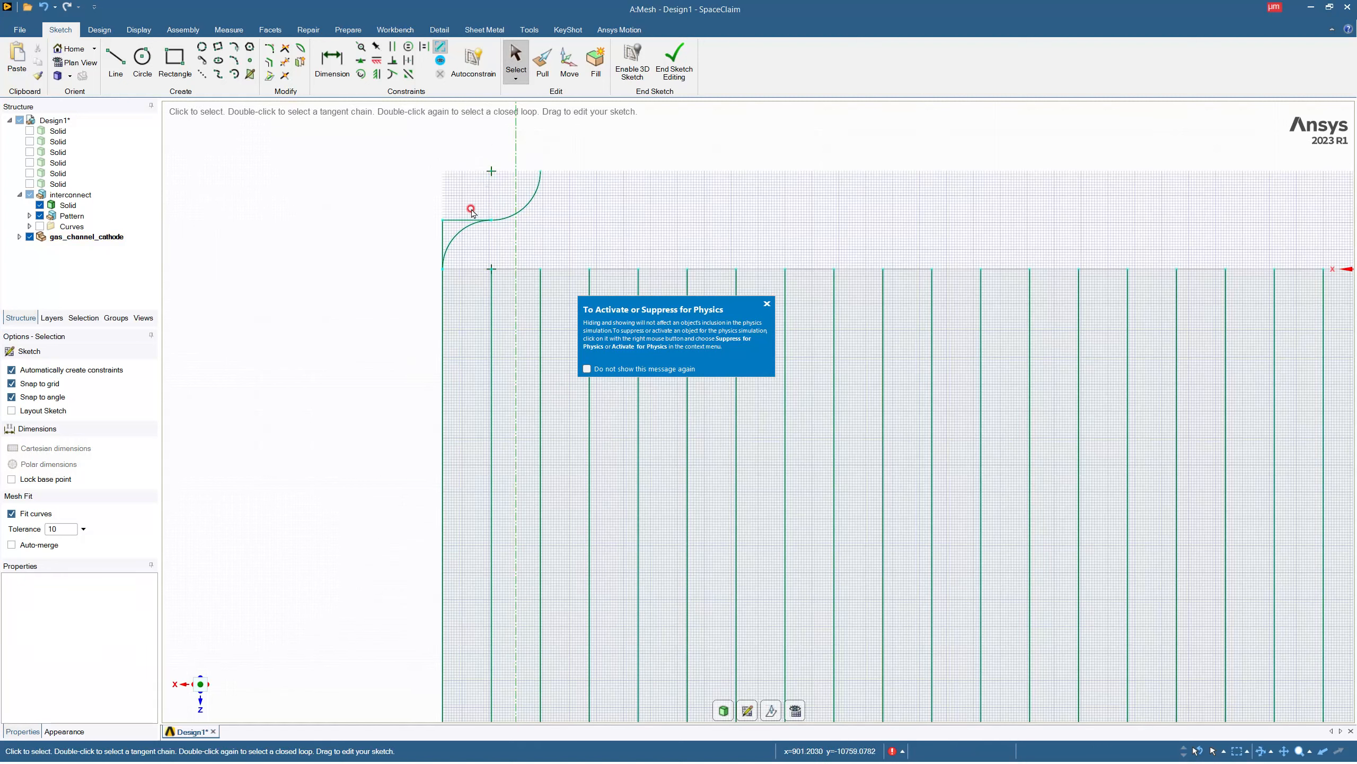
left_click(462, 218)
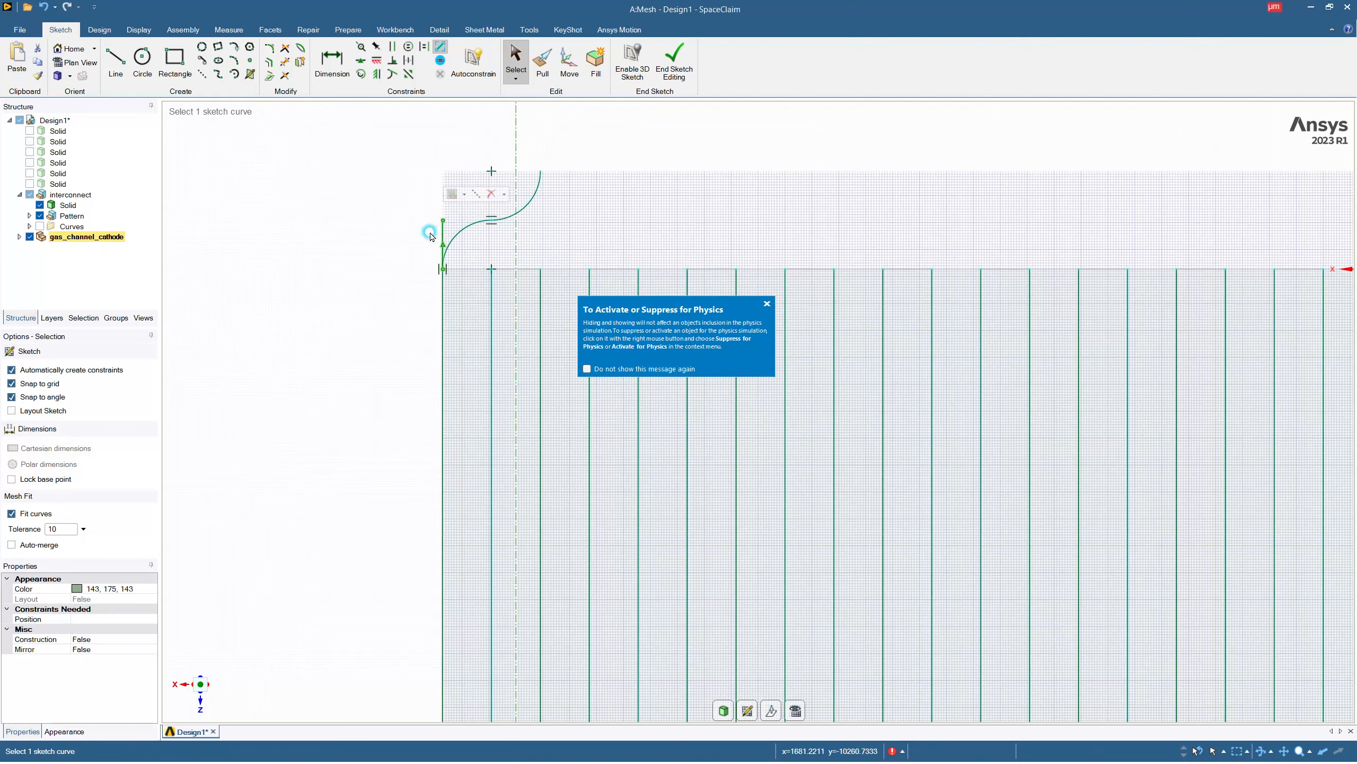
Draw a 9500 µm construction line along the slab's edge from the S-curve's start to the edge's midpoint.
scroll(439, 204, "down", 5)
scroll(468, 197, "up", 3)
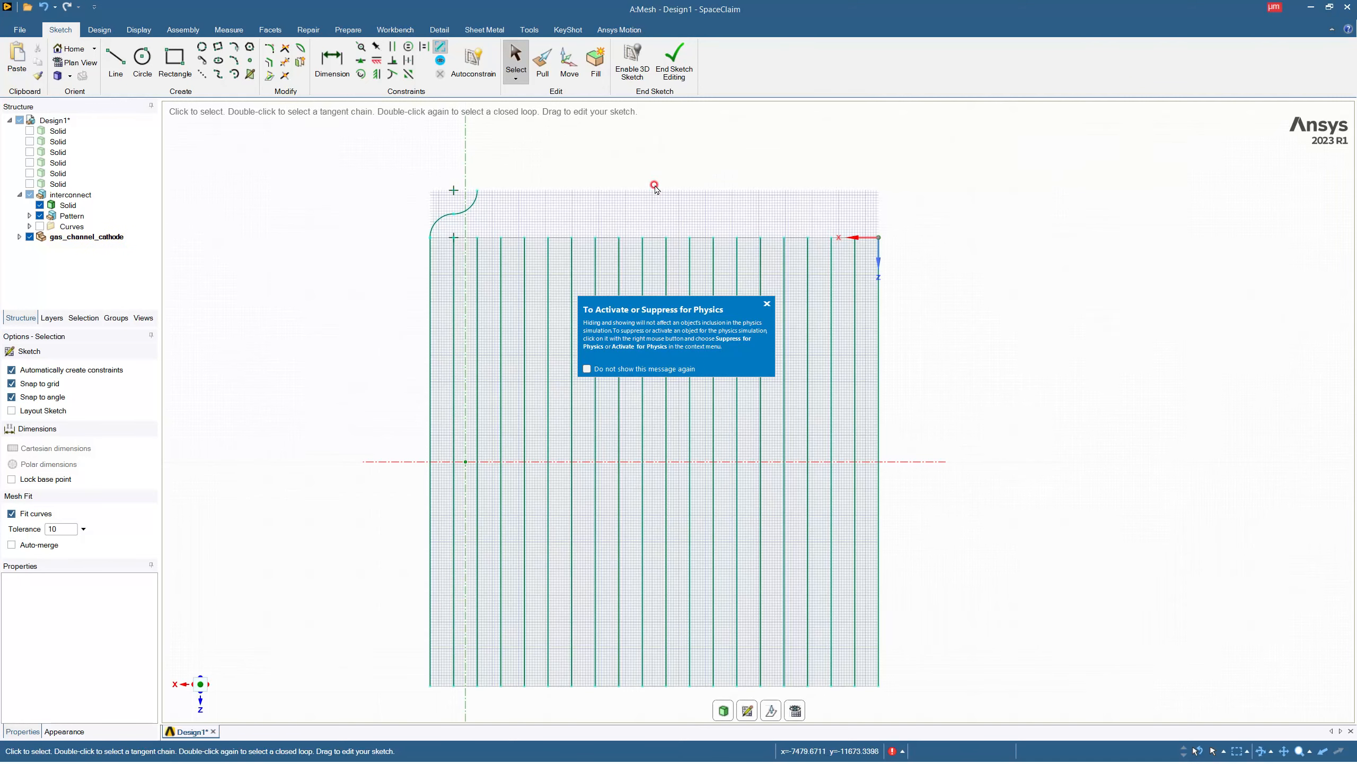
left_click(204, 76)
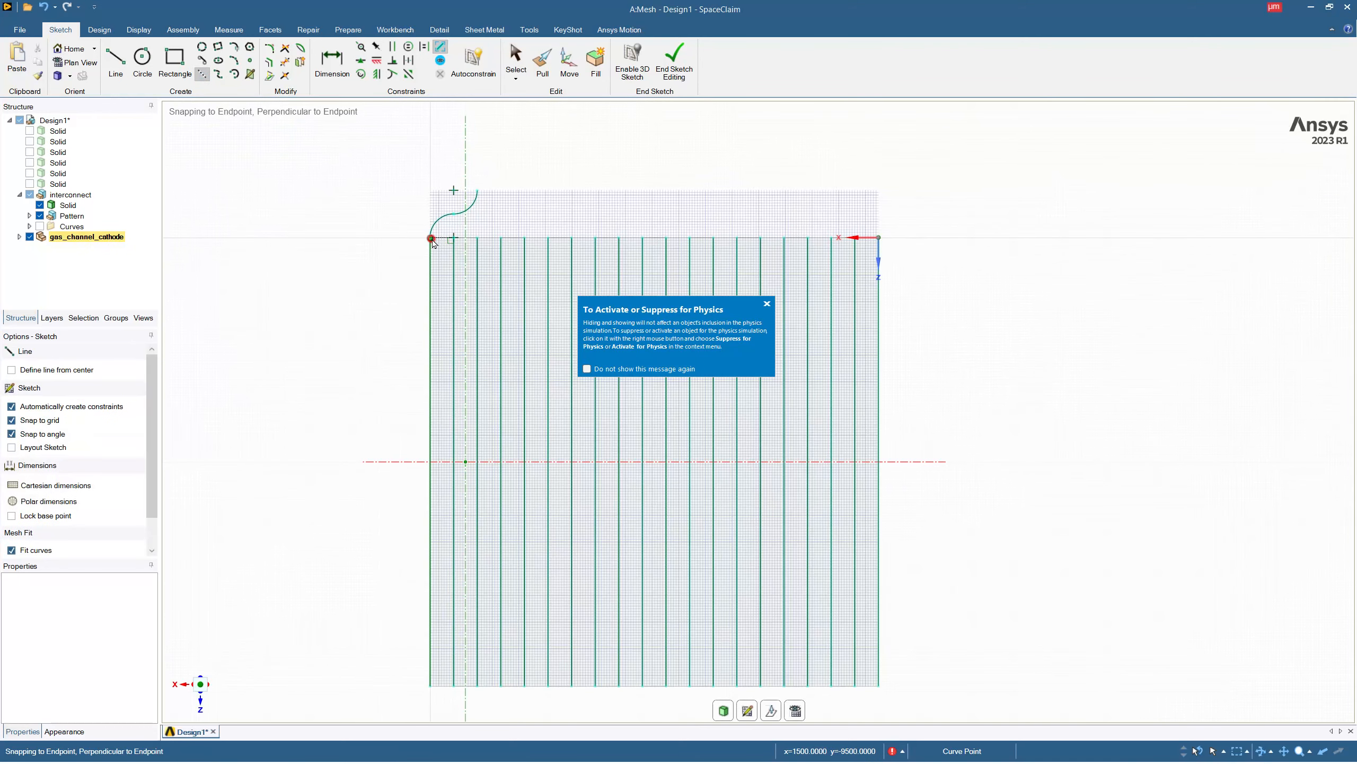
left_click(432, 239)
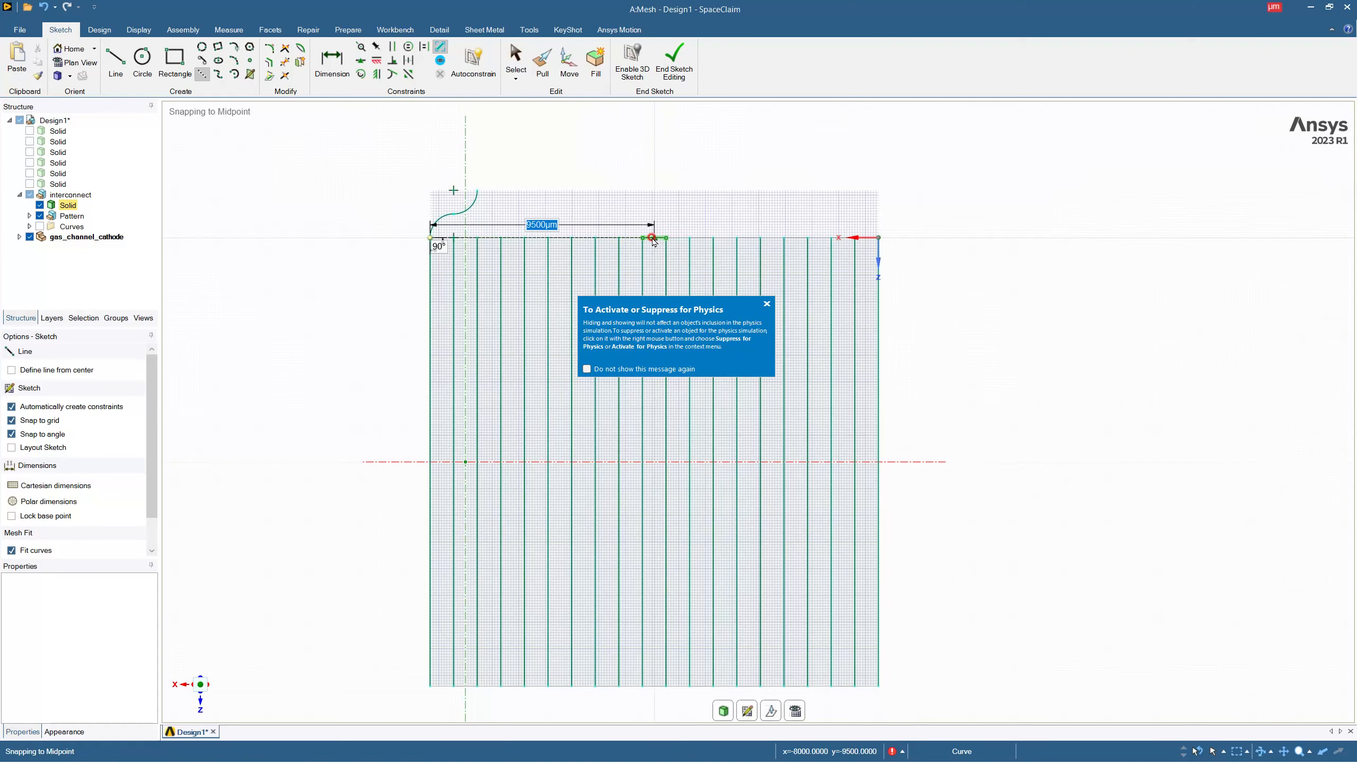
left_click(654, 238)
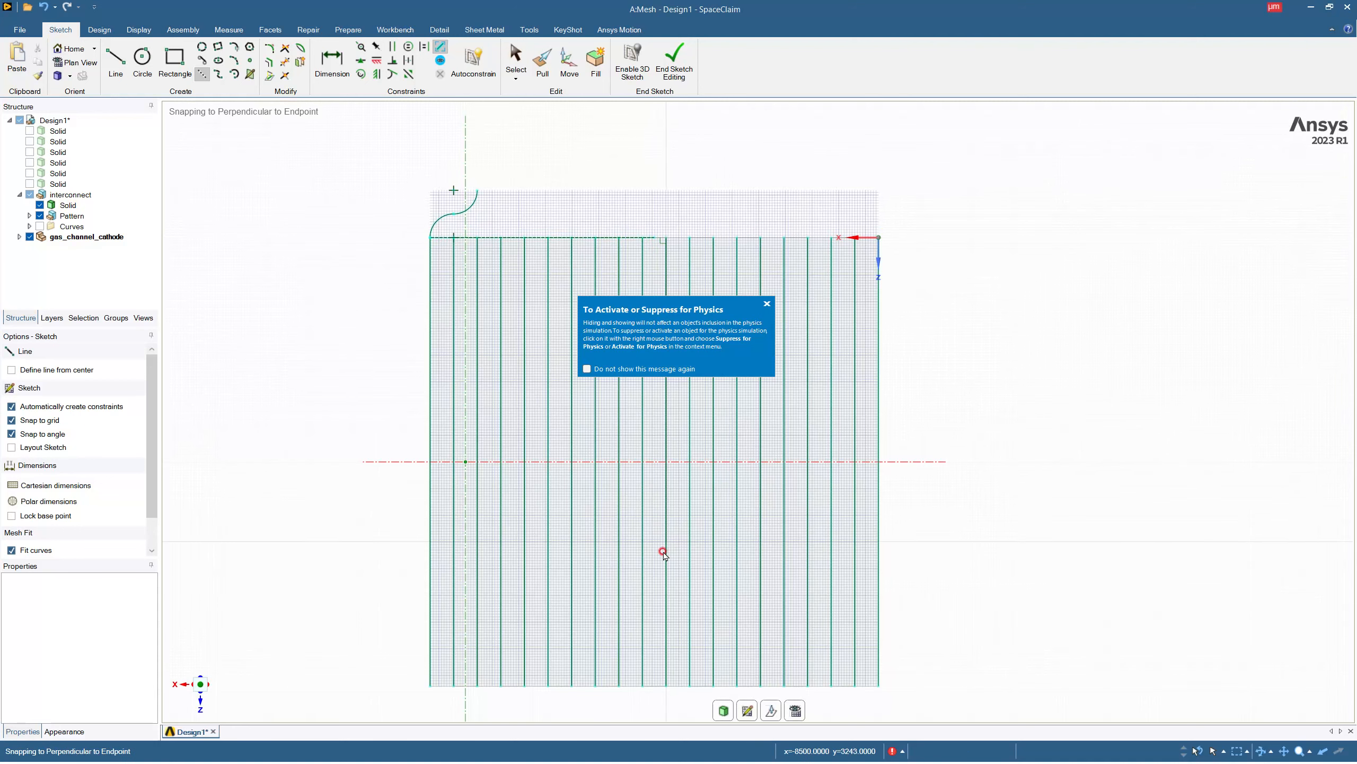
left_click(657, 707)
key("Escape")
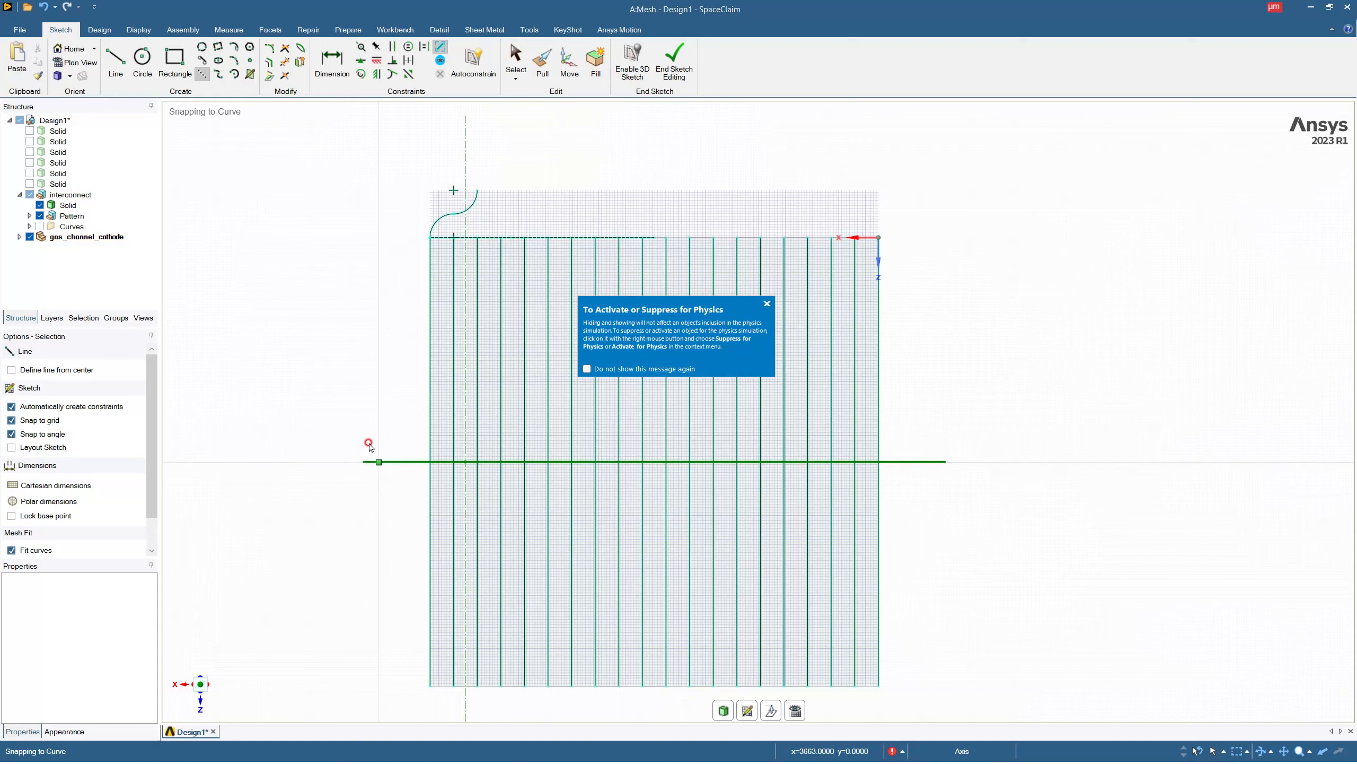
key("Escape")
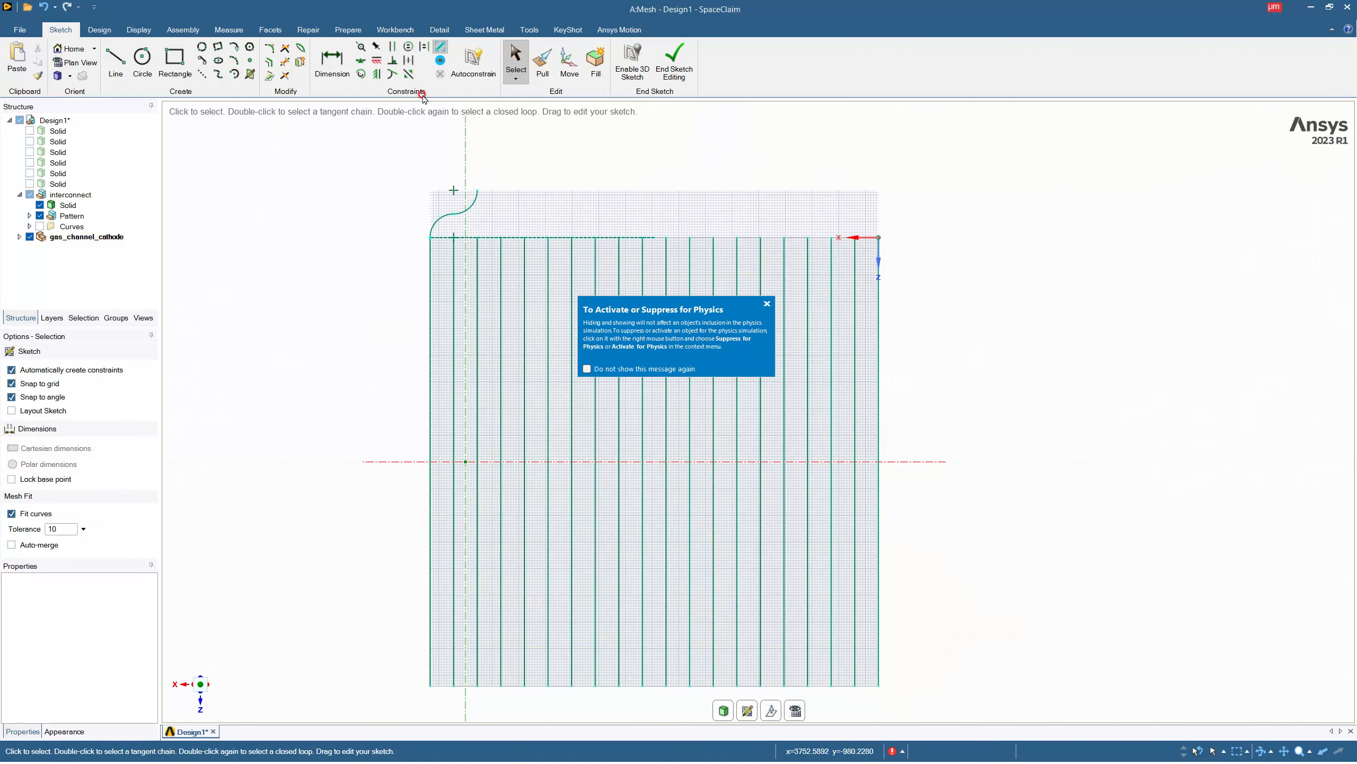
left_click(332, 62)
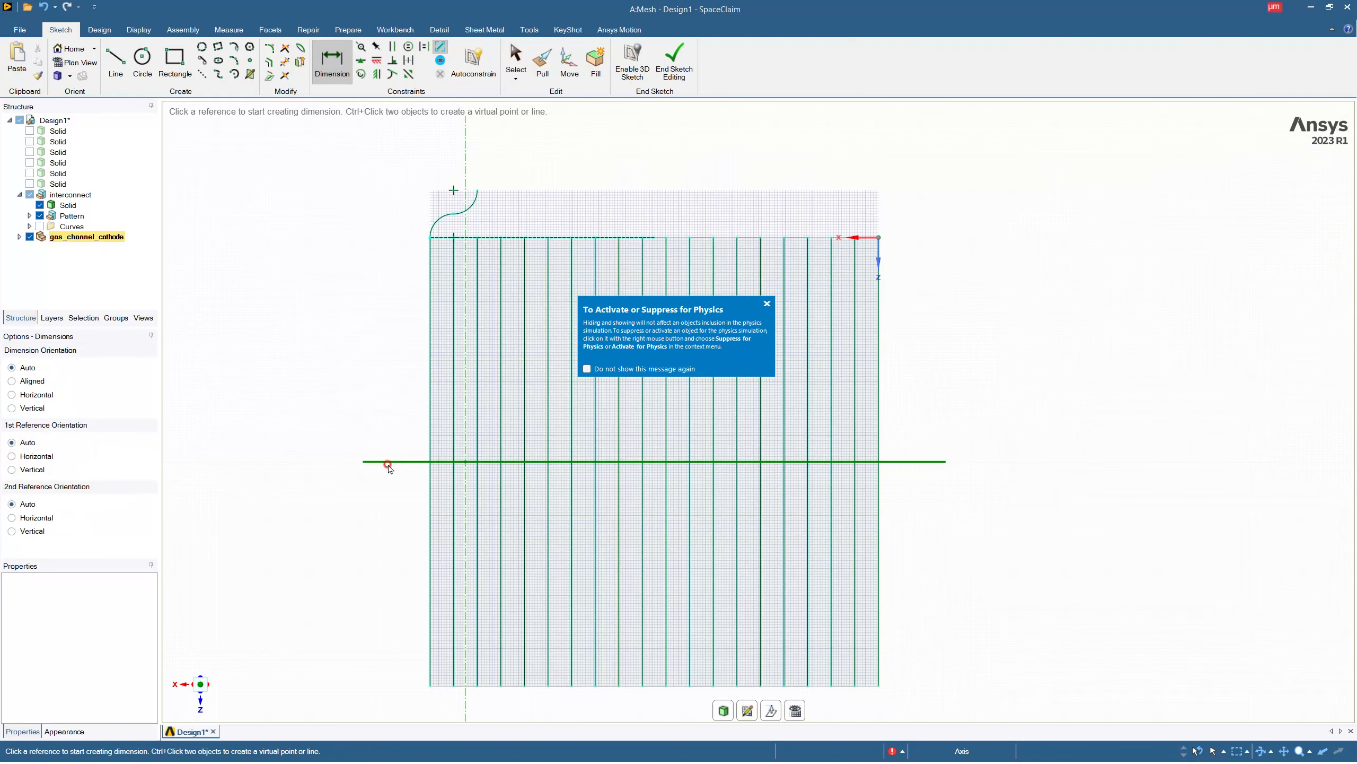
left_click(389, 459)
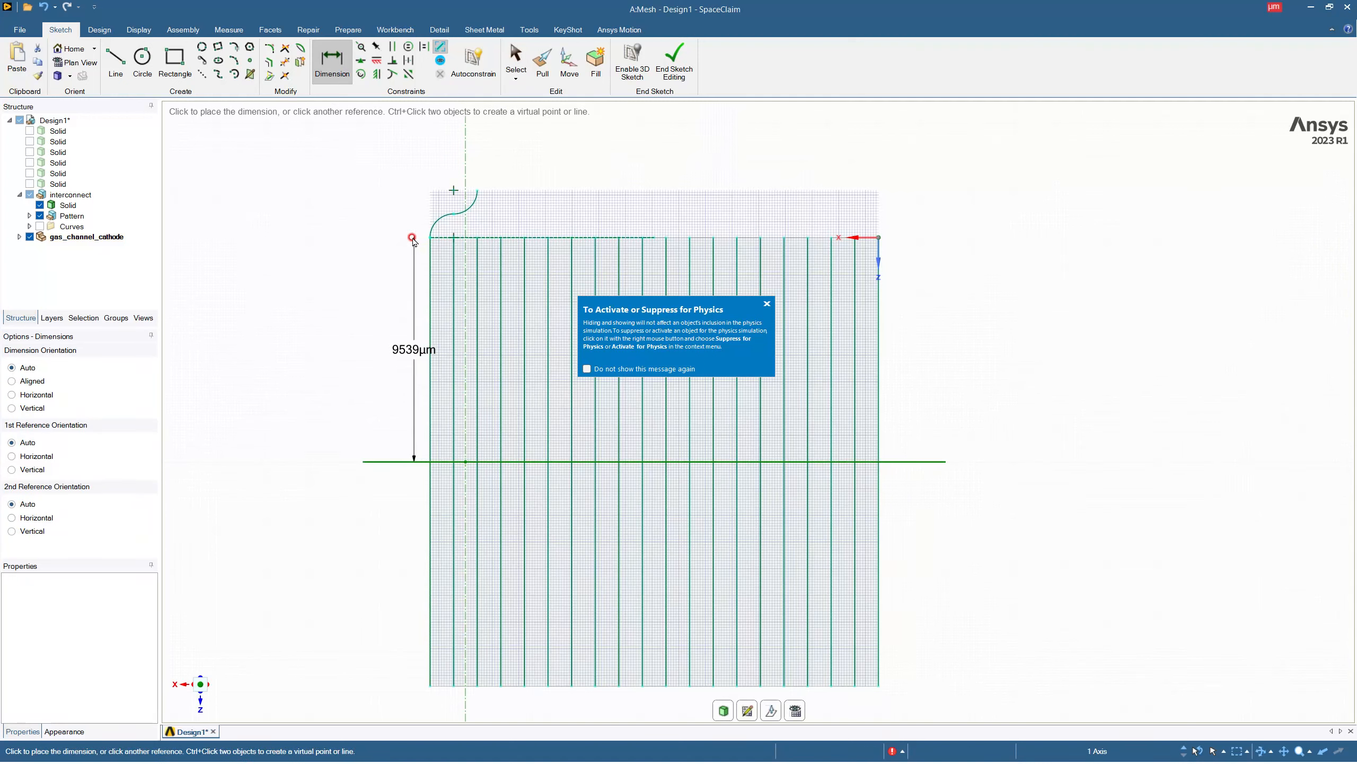
key("Escape")
key("Escape")
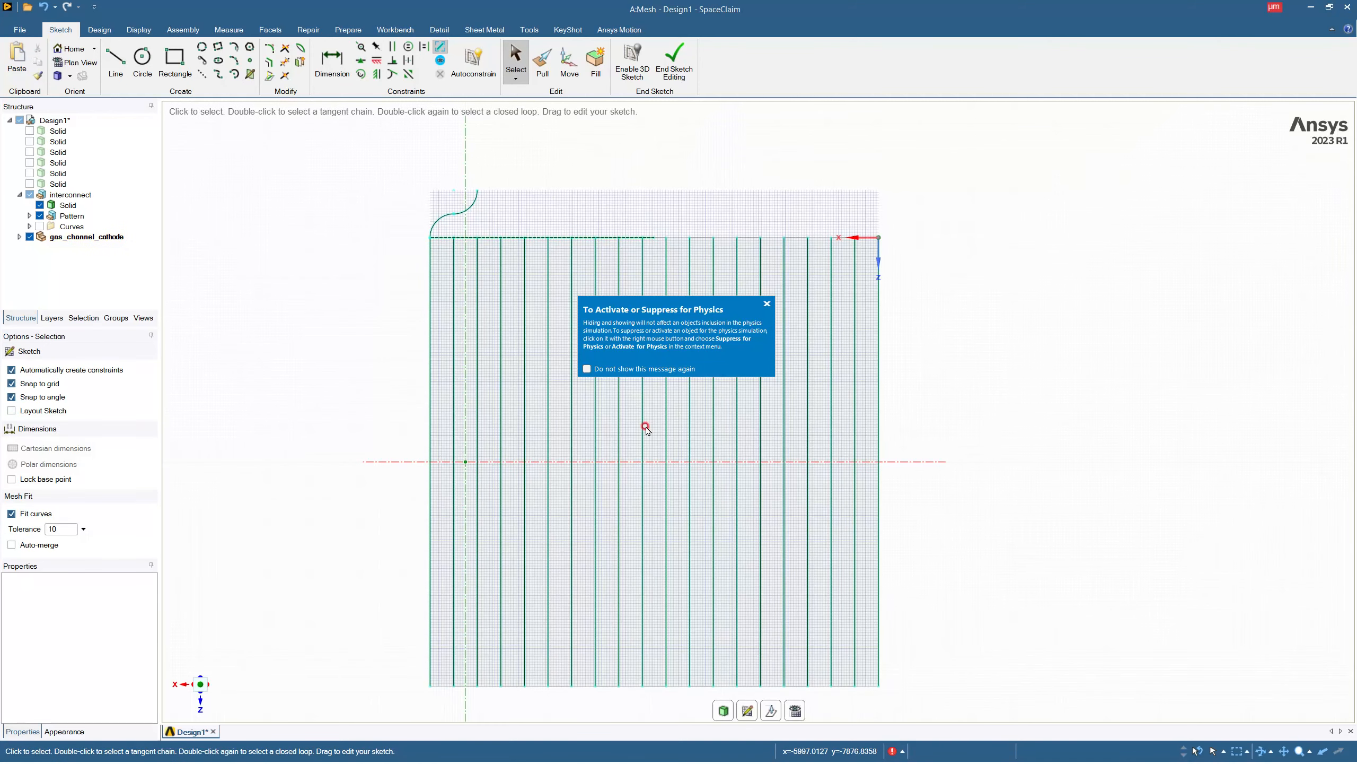
Draw a construction line about 22000 µm long from the horizontal construction line's midpoint end, across the slab and beyond its opposite edge.
scroll(646, 619, "up", 1)
scroll(646, 620, "down", 1)
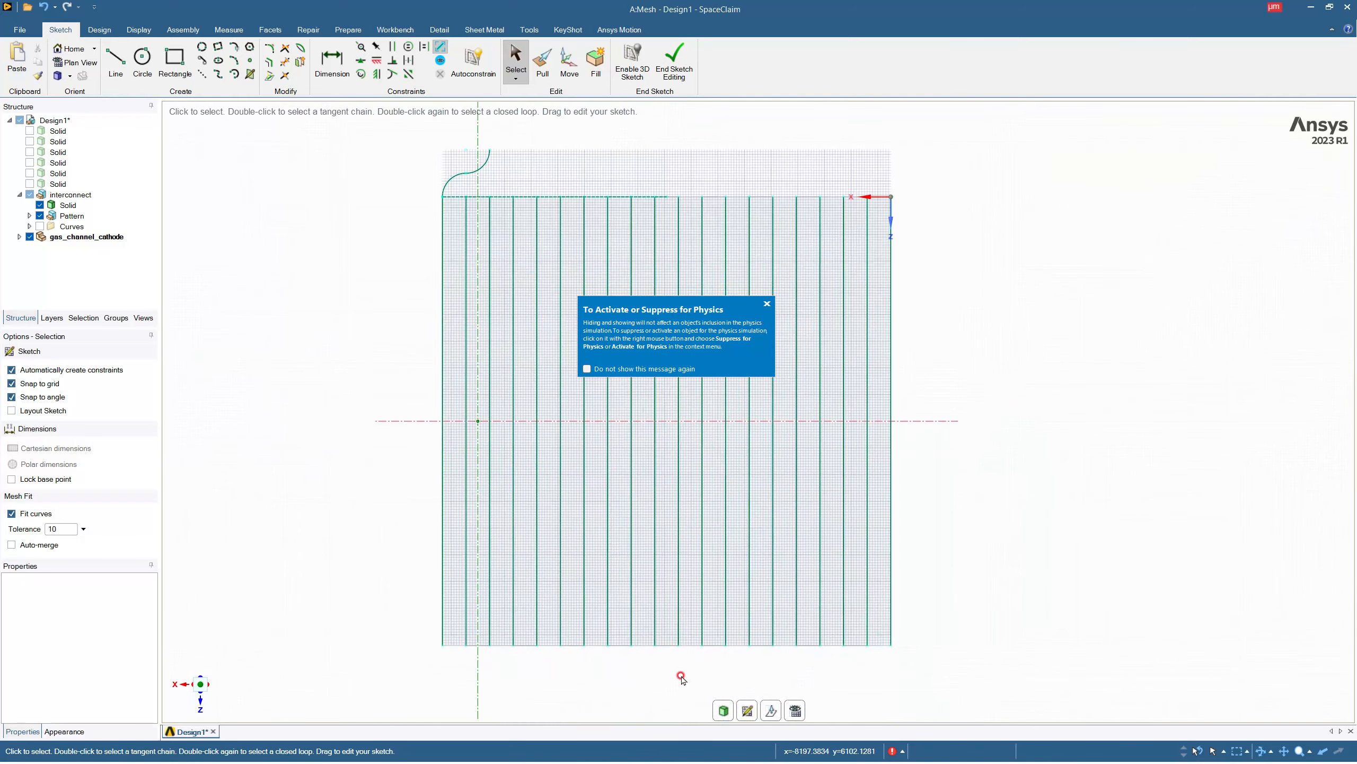
left_click(661, 197)
key("Escape")
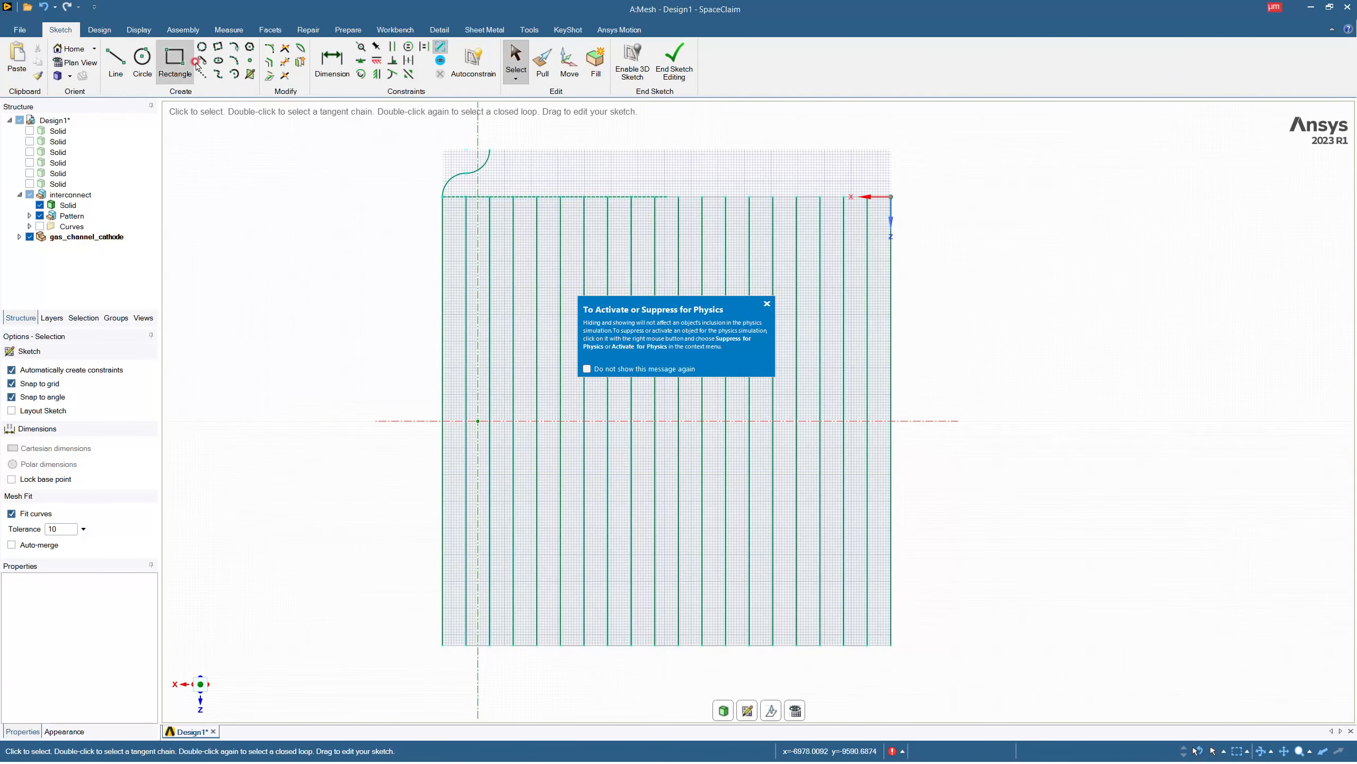
left_click(208, 78)
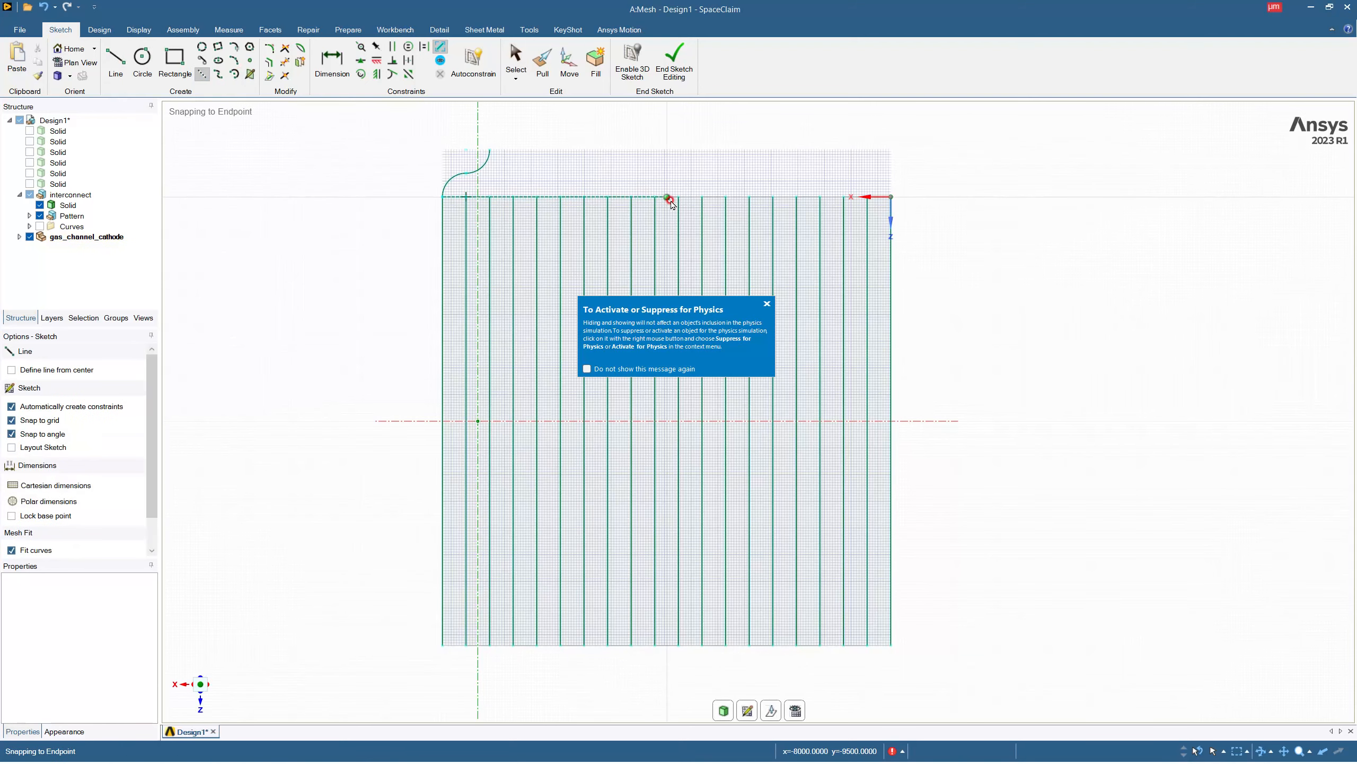
left_click(668, 207)
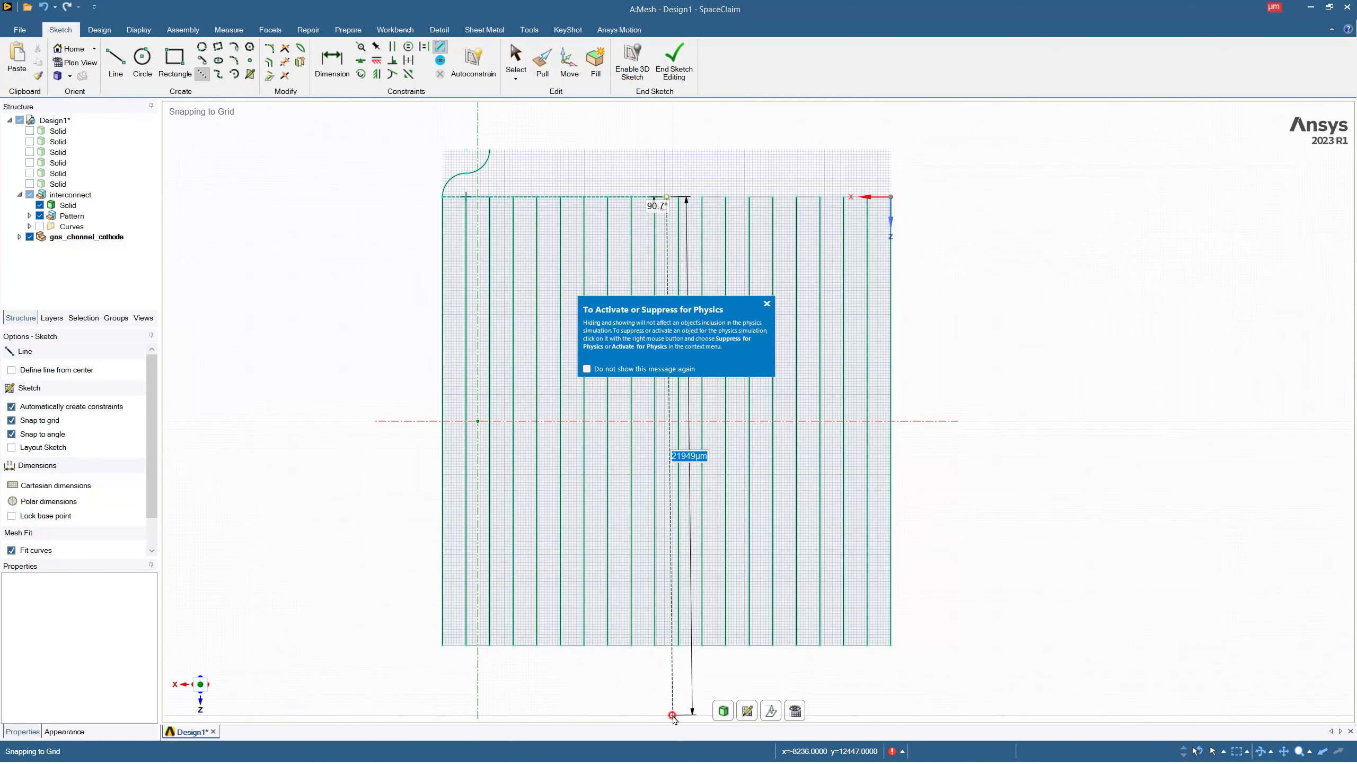
key("Escape")
key("Escape")
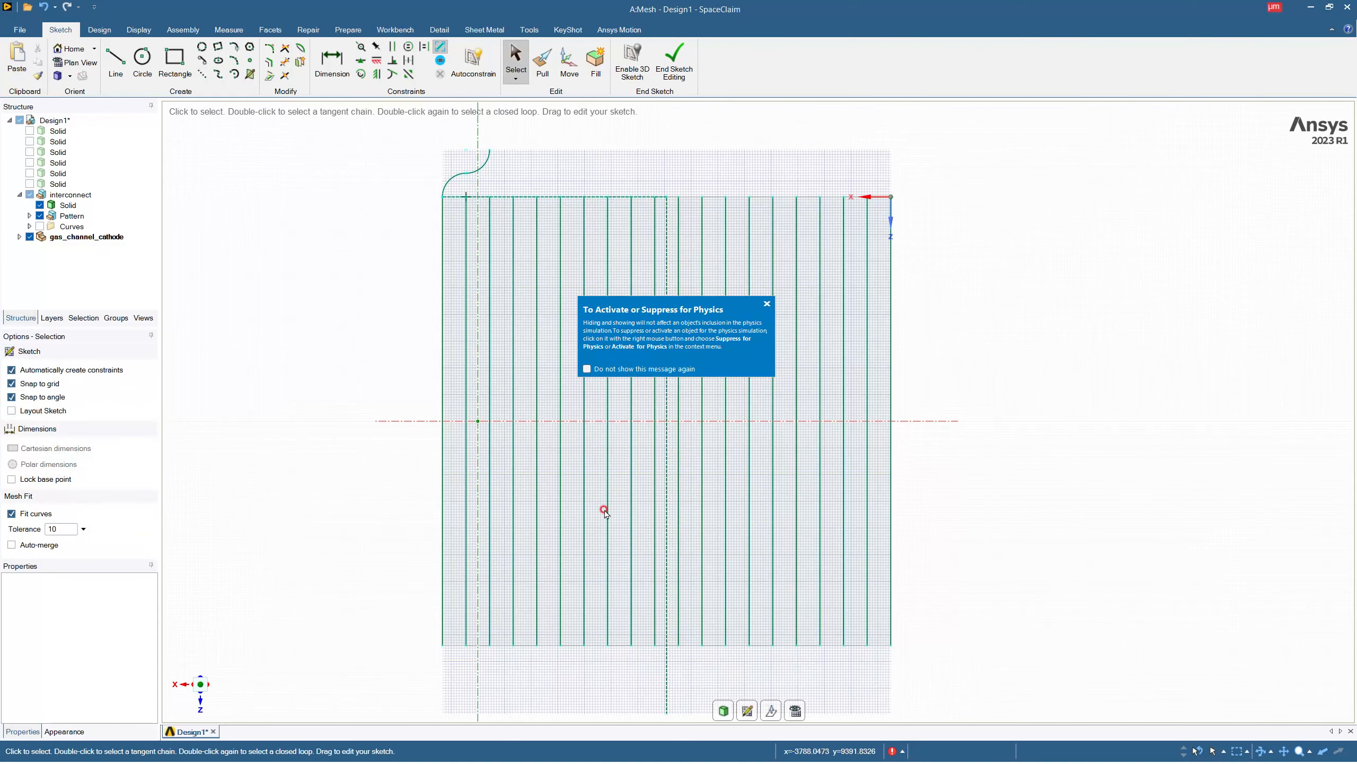
Mirror both arcs of the S-curve about the long construction line onto the slab's other corner.
scroll(601, 420, "down", 2)
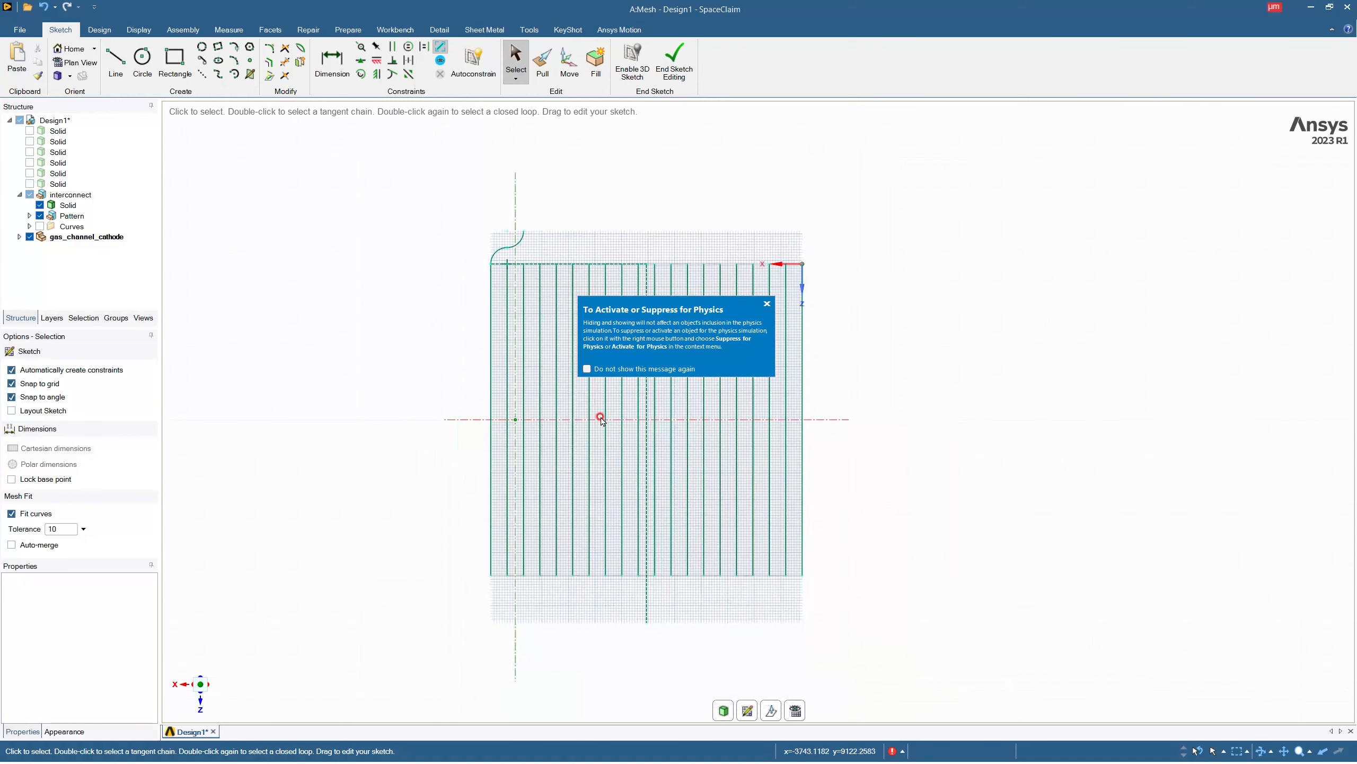
left_click(646, 275)
left_click(480, 205)
left_click(297, 64)
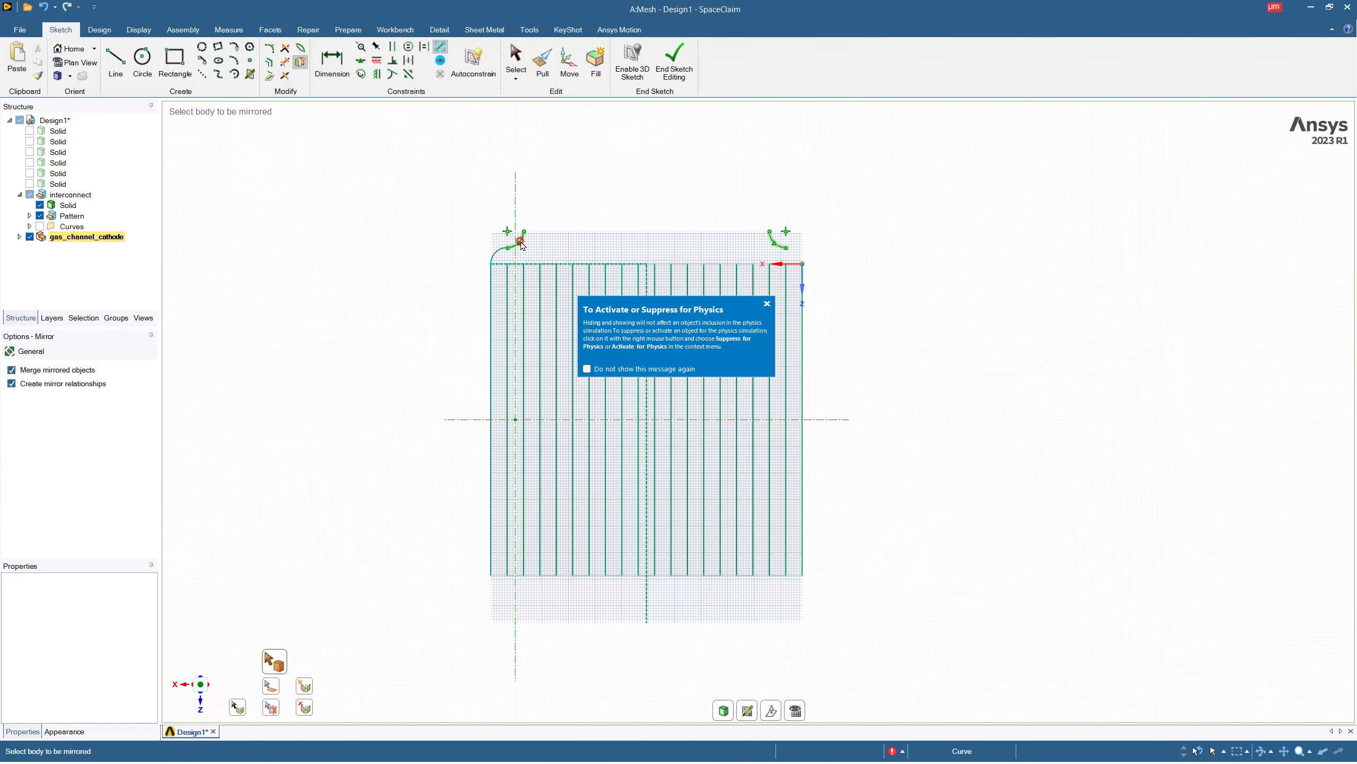
left_click(523, 245)
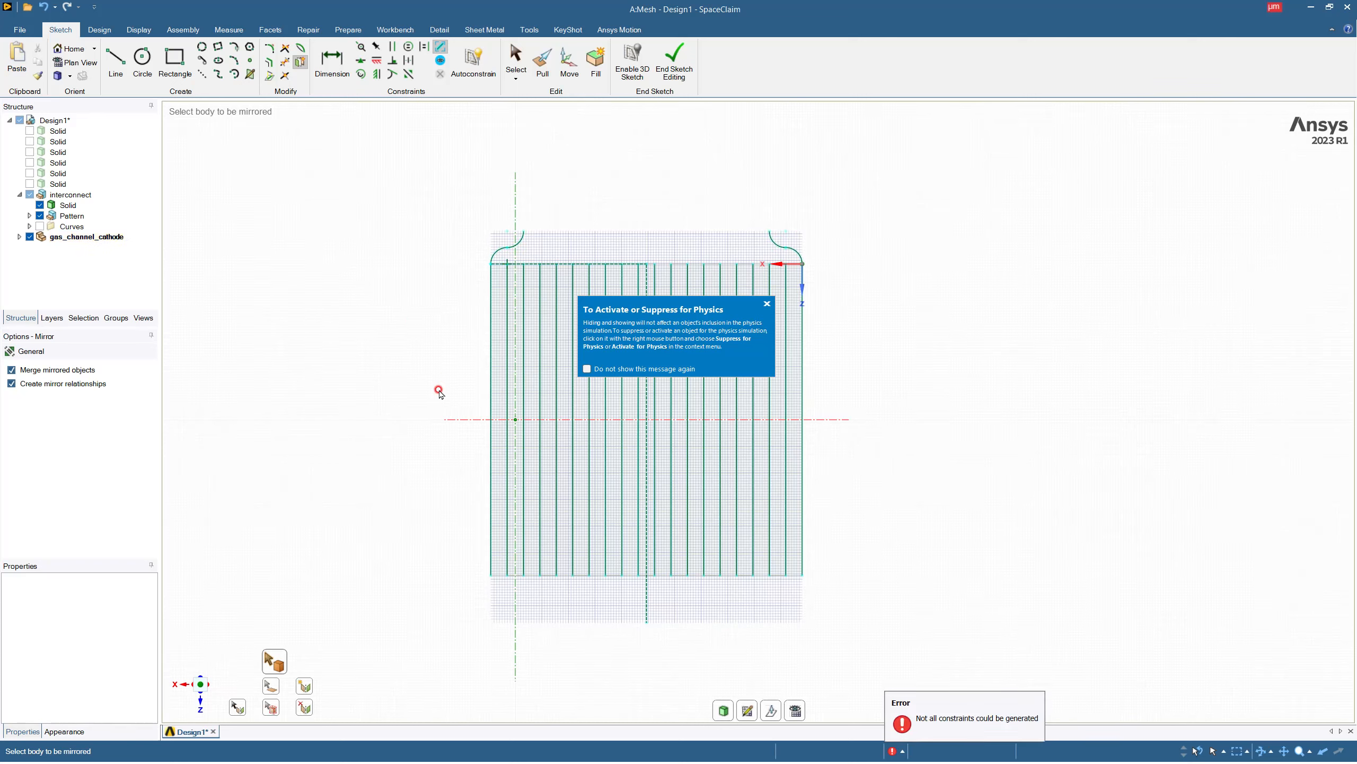
Mirror both S-curves about the horizontal sketch axis onto the opposite edge, and delete the long construction line through the slab's middle.
left_click(300, 63)
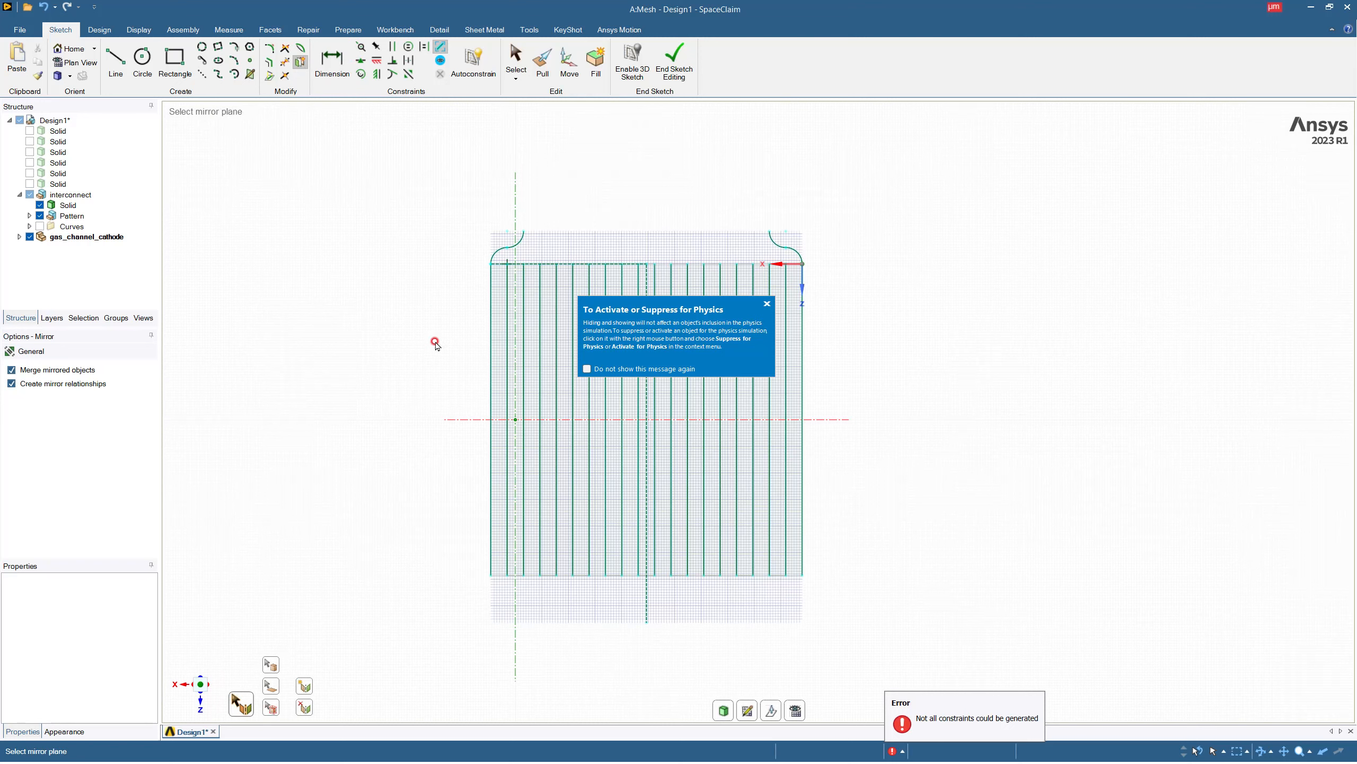
left_click(467, 419)
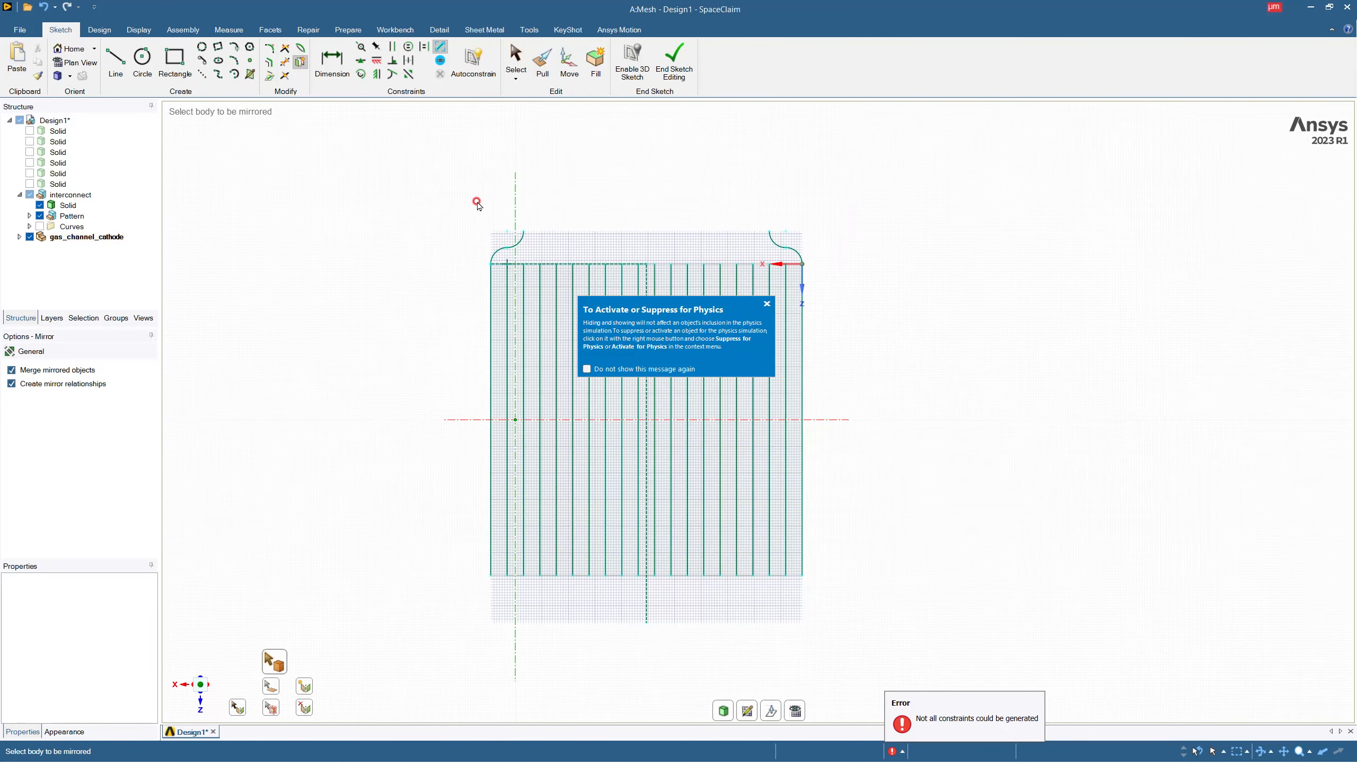
left_click(496, 251)
left_click(796, 253)
key("Escape")
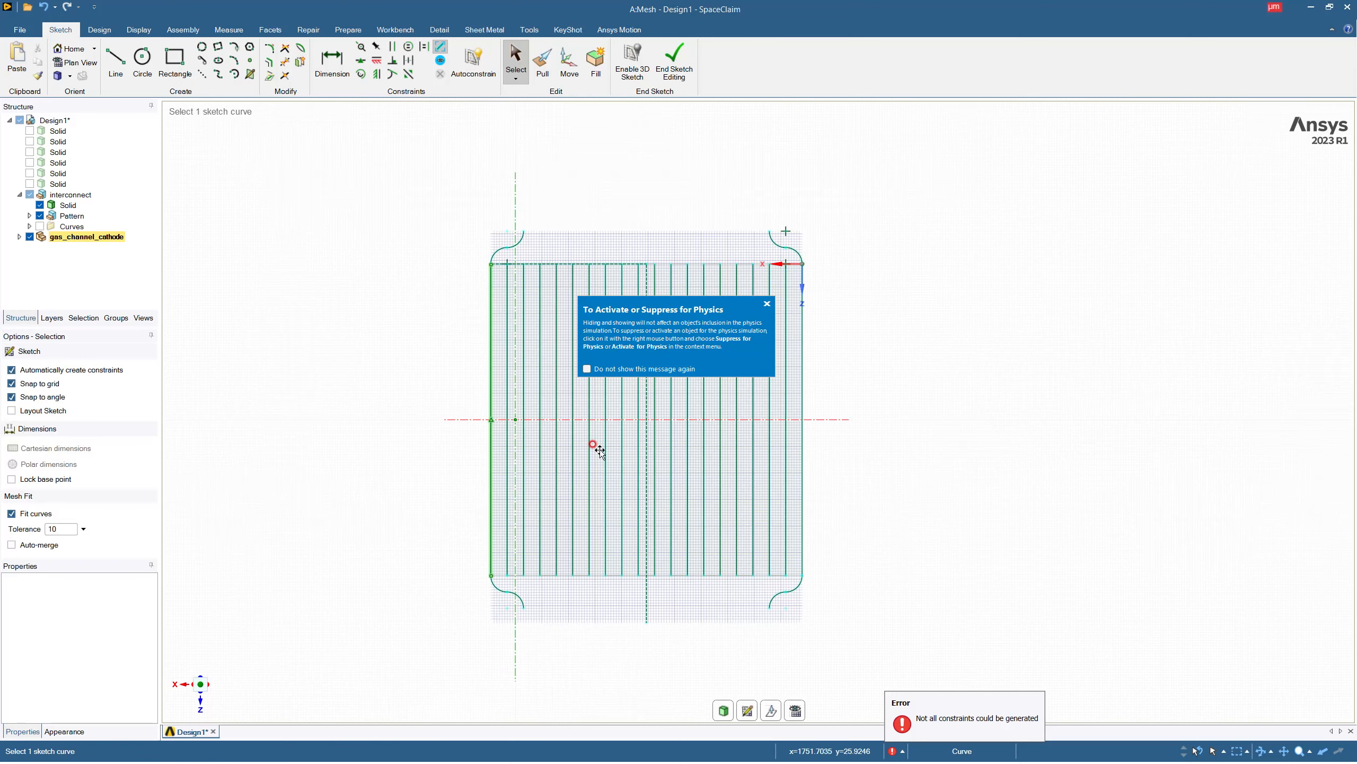
left_click(647, 607)
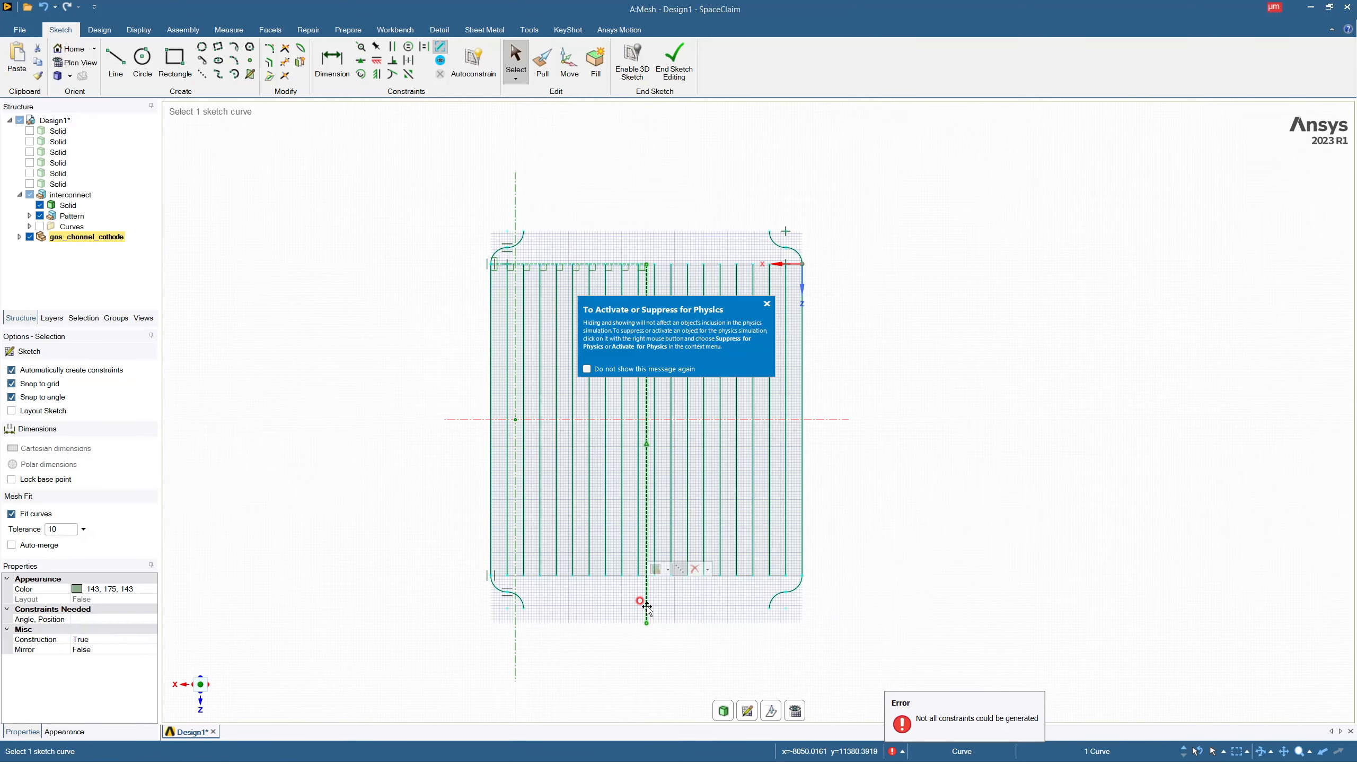
key("Delete")
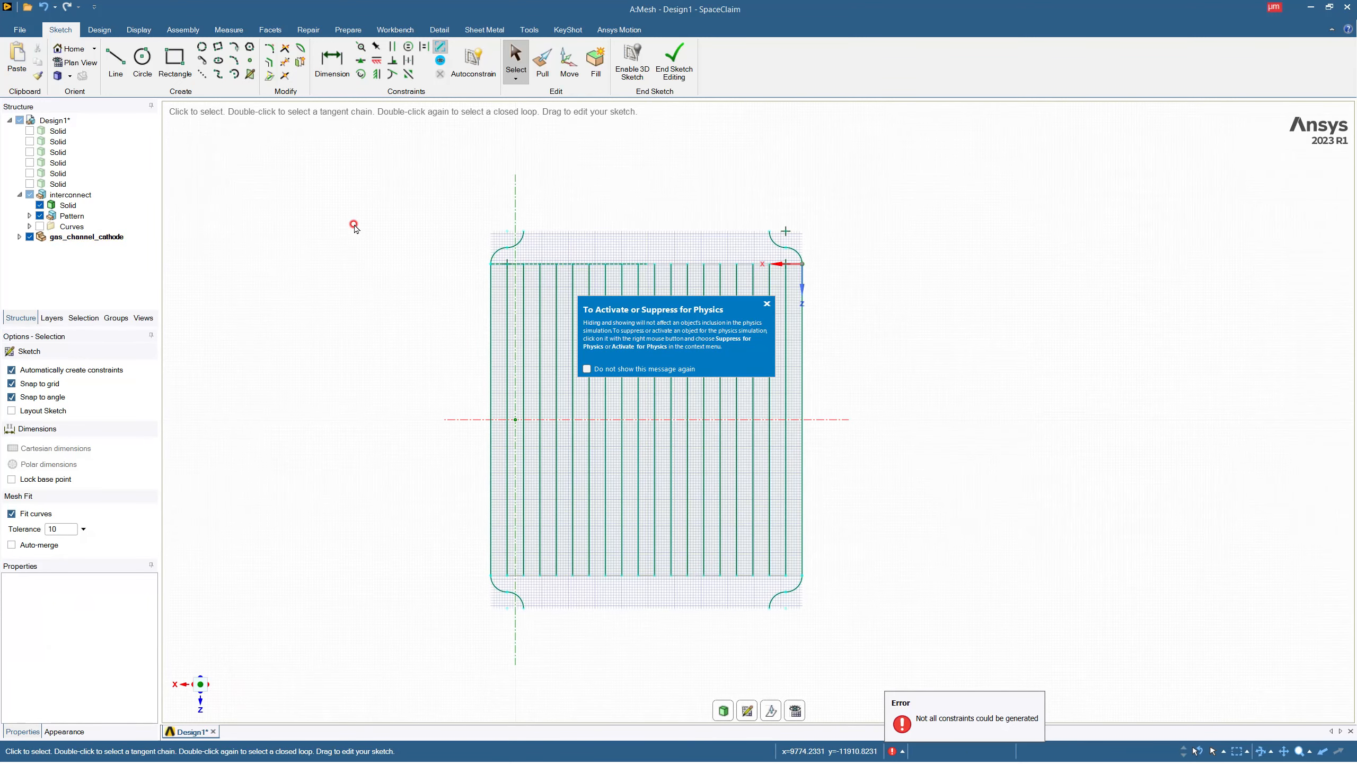
Draw straight 15000 µm lines joining the facing S-curve ends beyond both slab edges to close the outer outline.
left_click(116, 60)
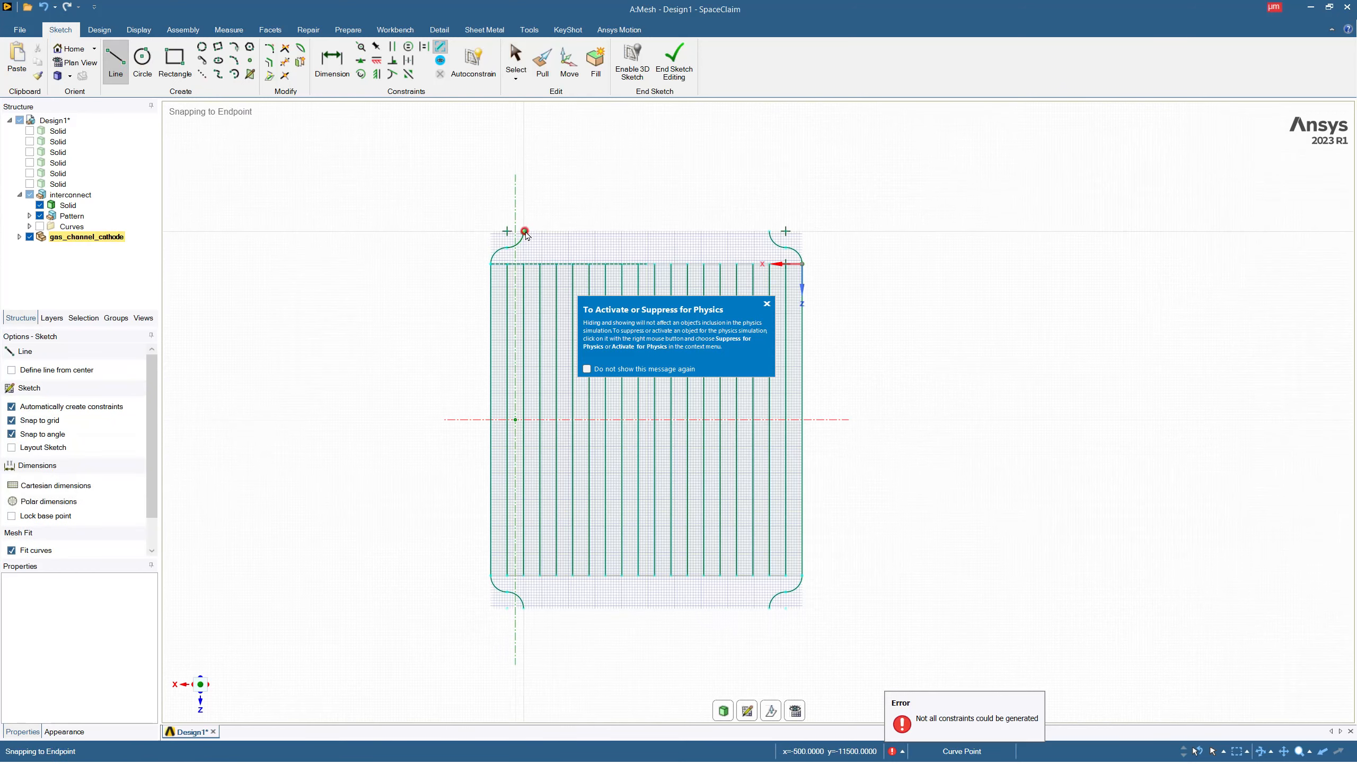
left_click(769, 231)
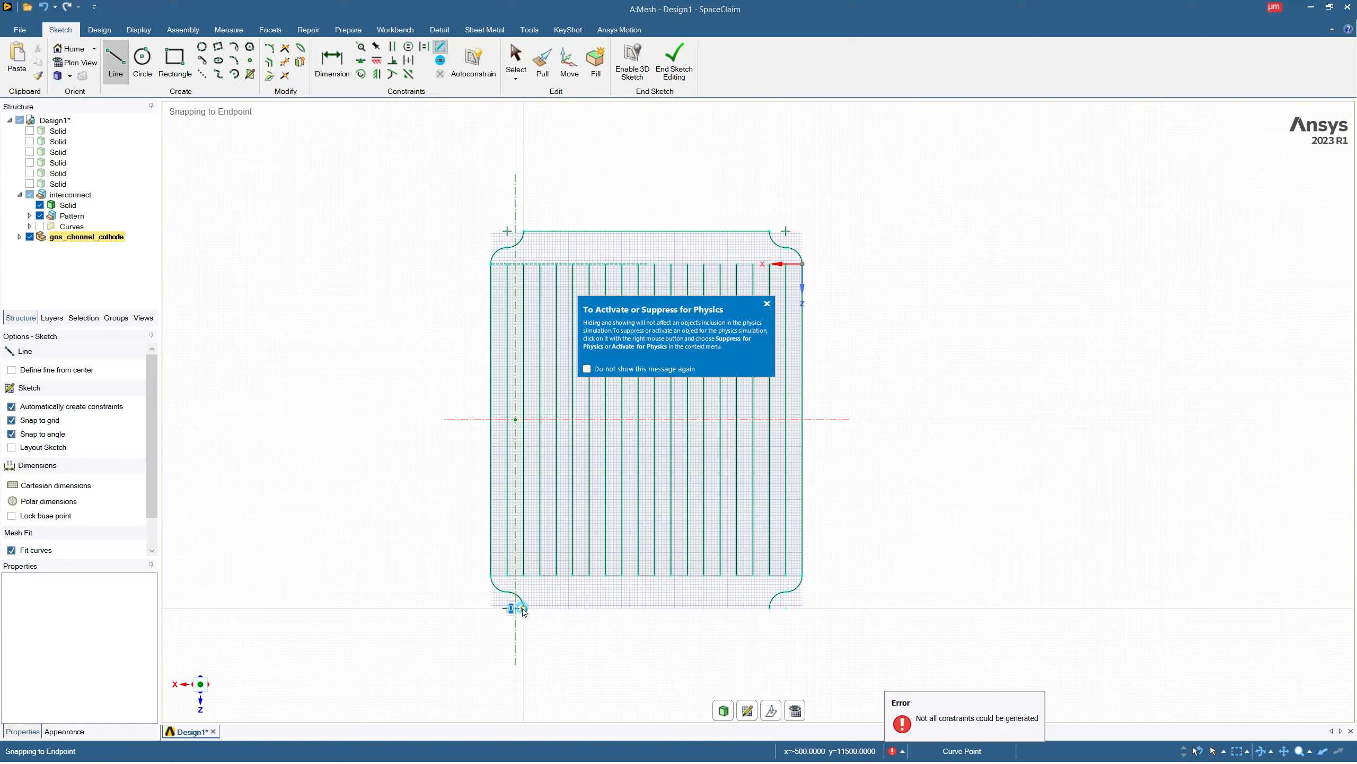
left_click(768, 610)
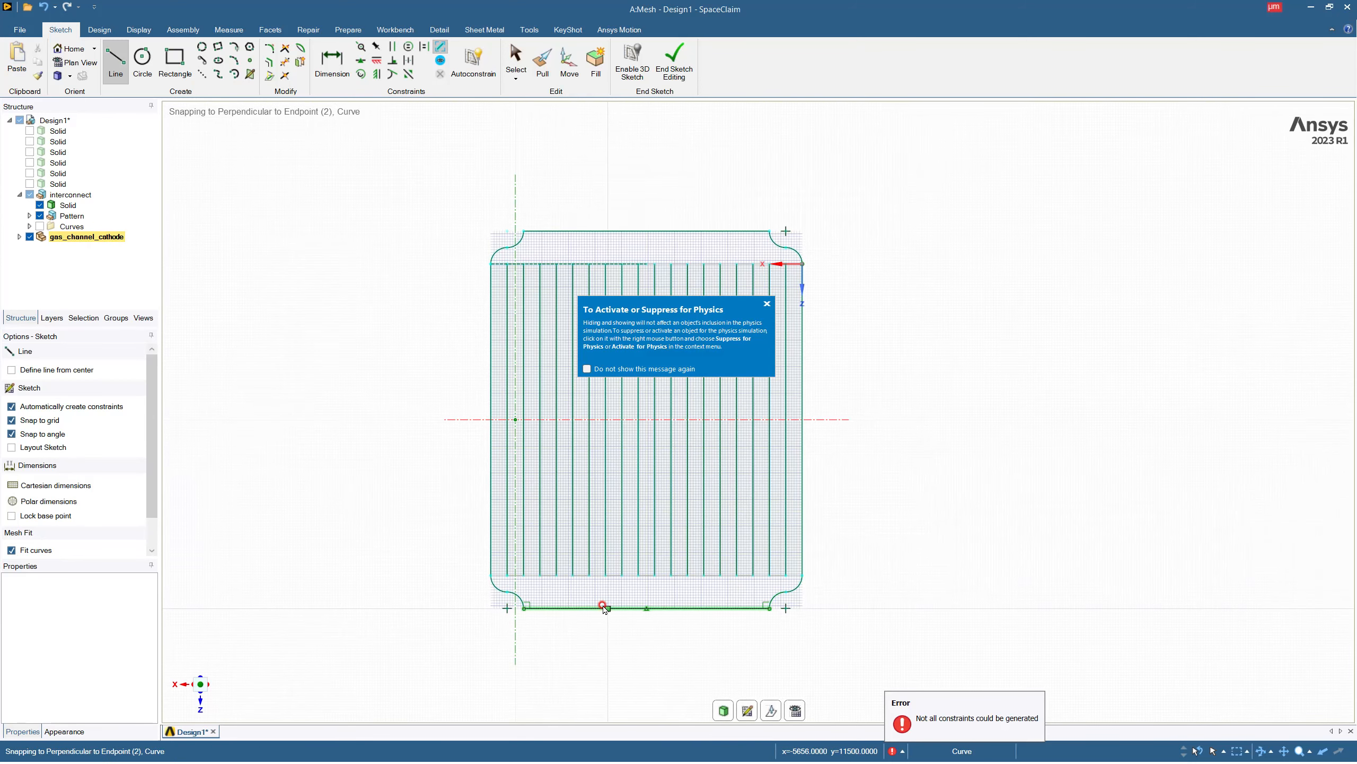
key("Escape")
Draw short lines across the ends of the first three ribs, along the slab edge that carries the construction line.
scroll(501, 567, "down", 3)
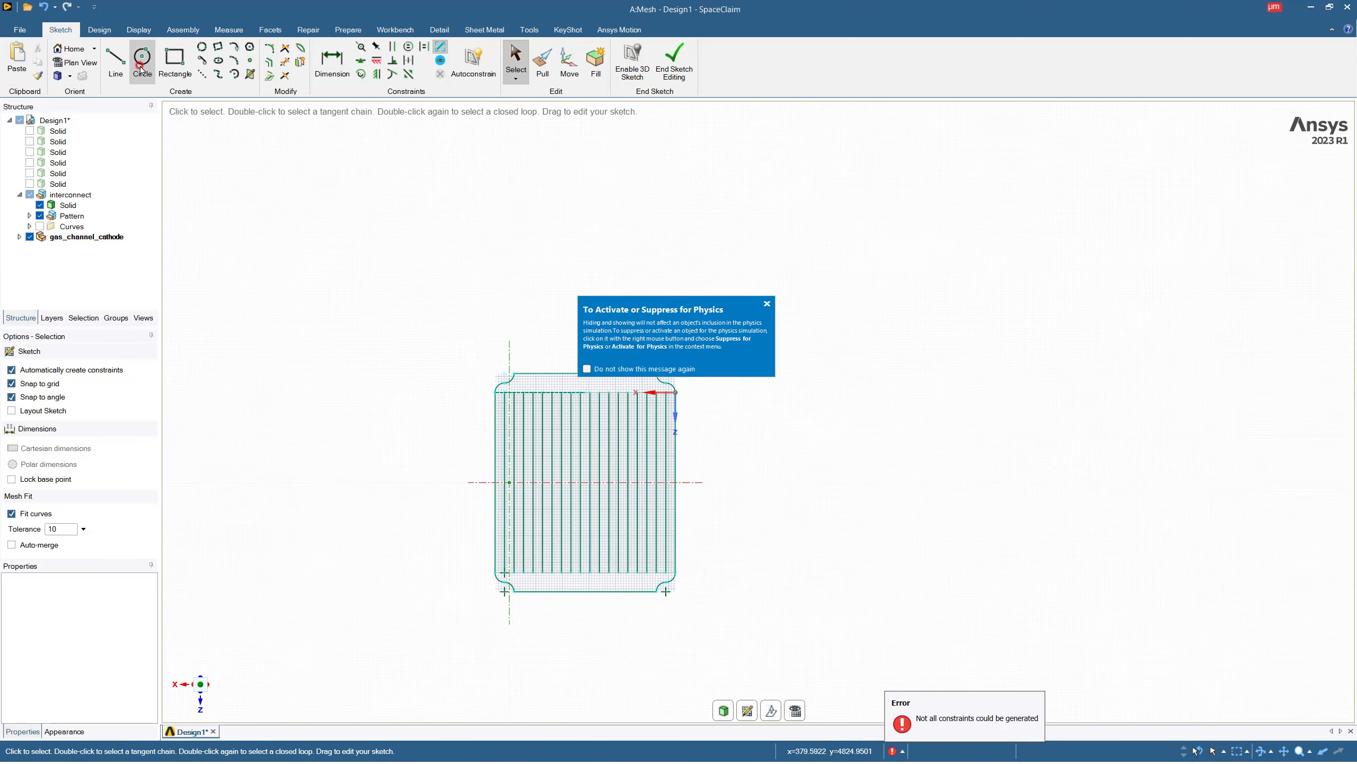
left_click(116, 61)
scroll(491, 392, "up", 5)
scroll(491, 392, "up", 5)
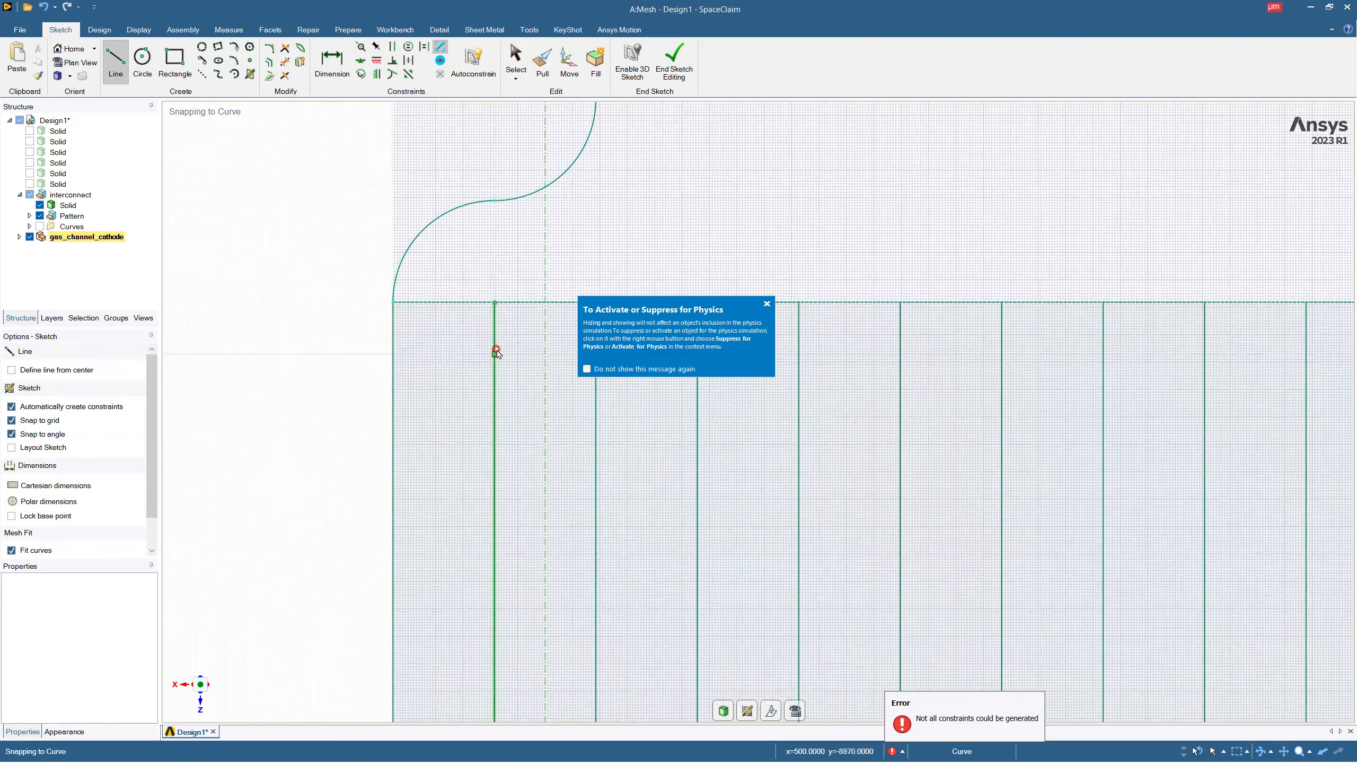
left_click(494, 303)
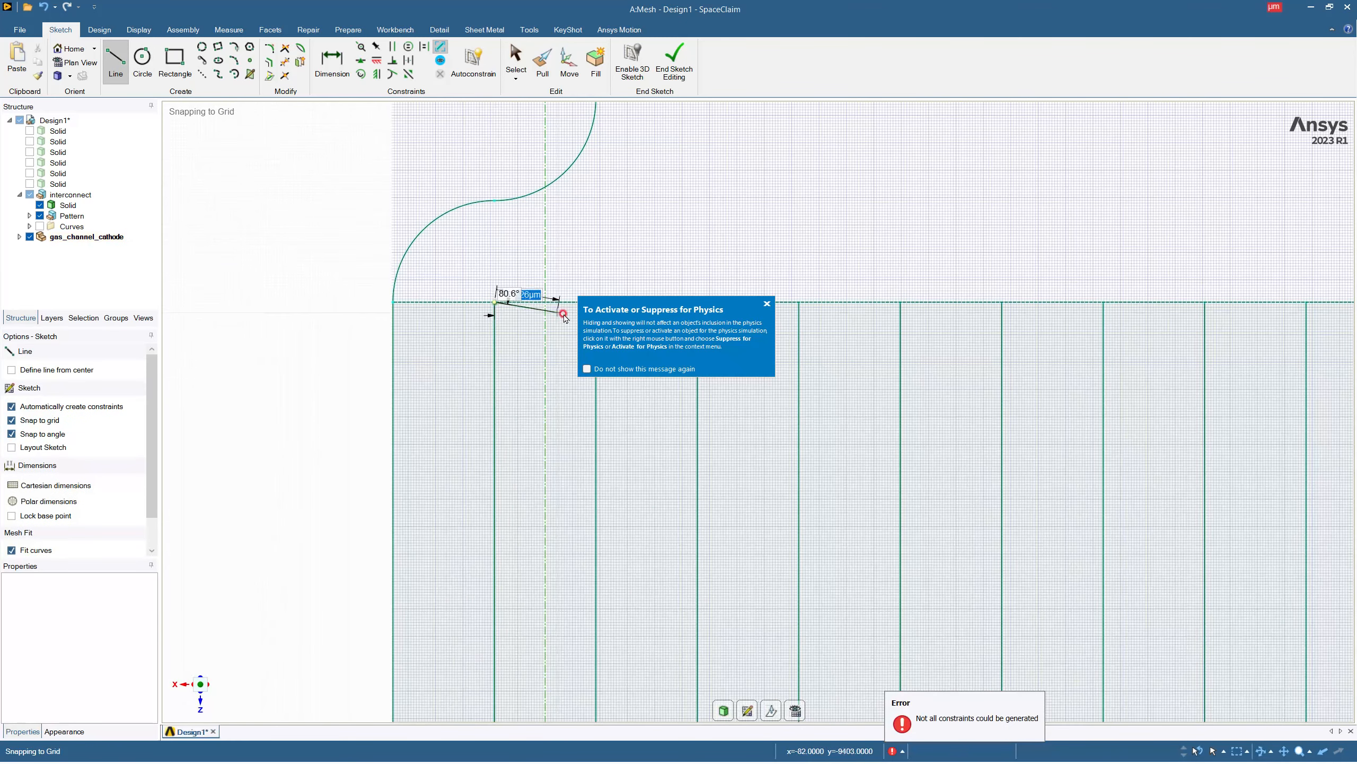
left_click(768, 306)
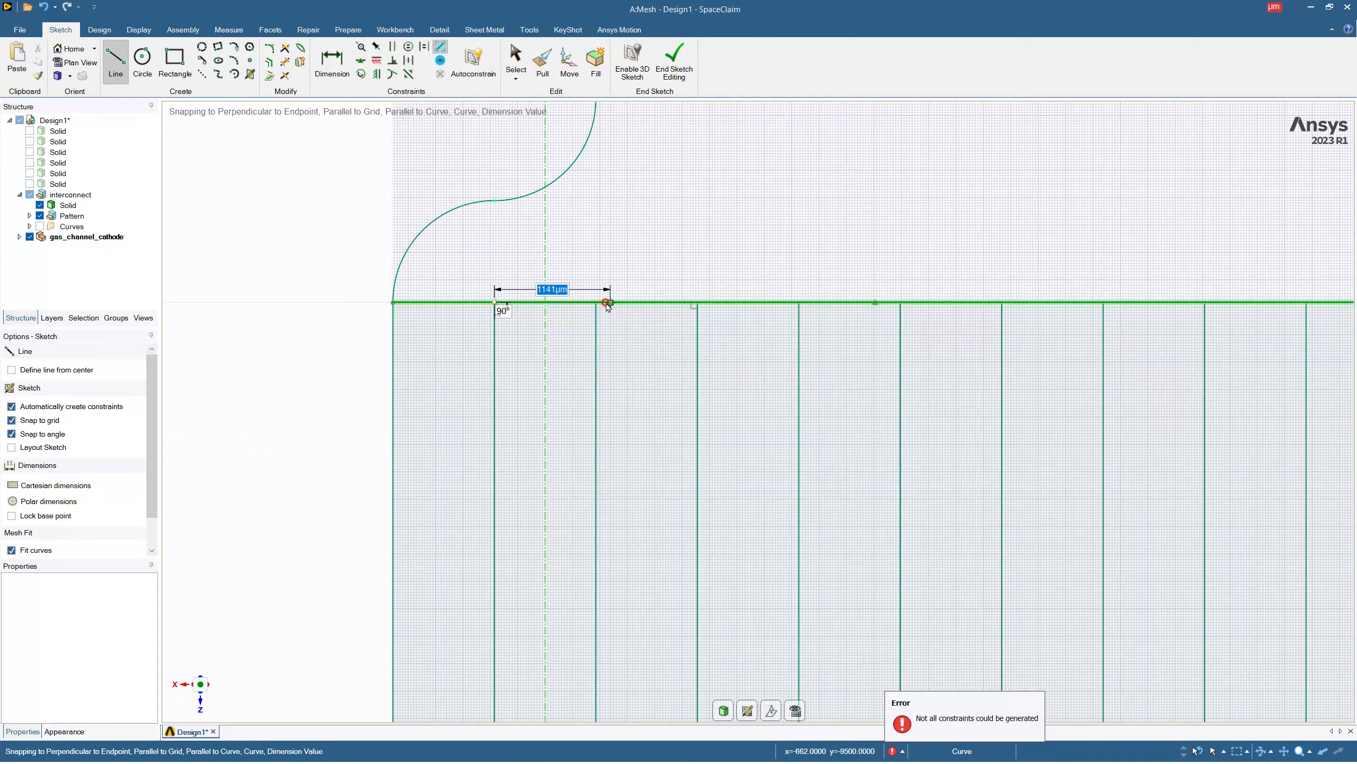
left_click(597, 302)
key("Escape")
left_click(699, 303)
left_click(799, 302)
left_click(900, 304)
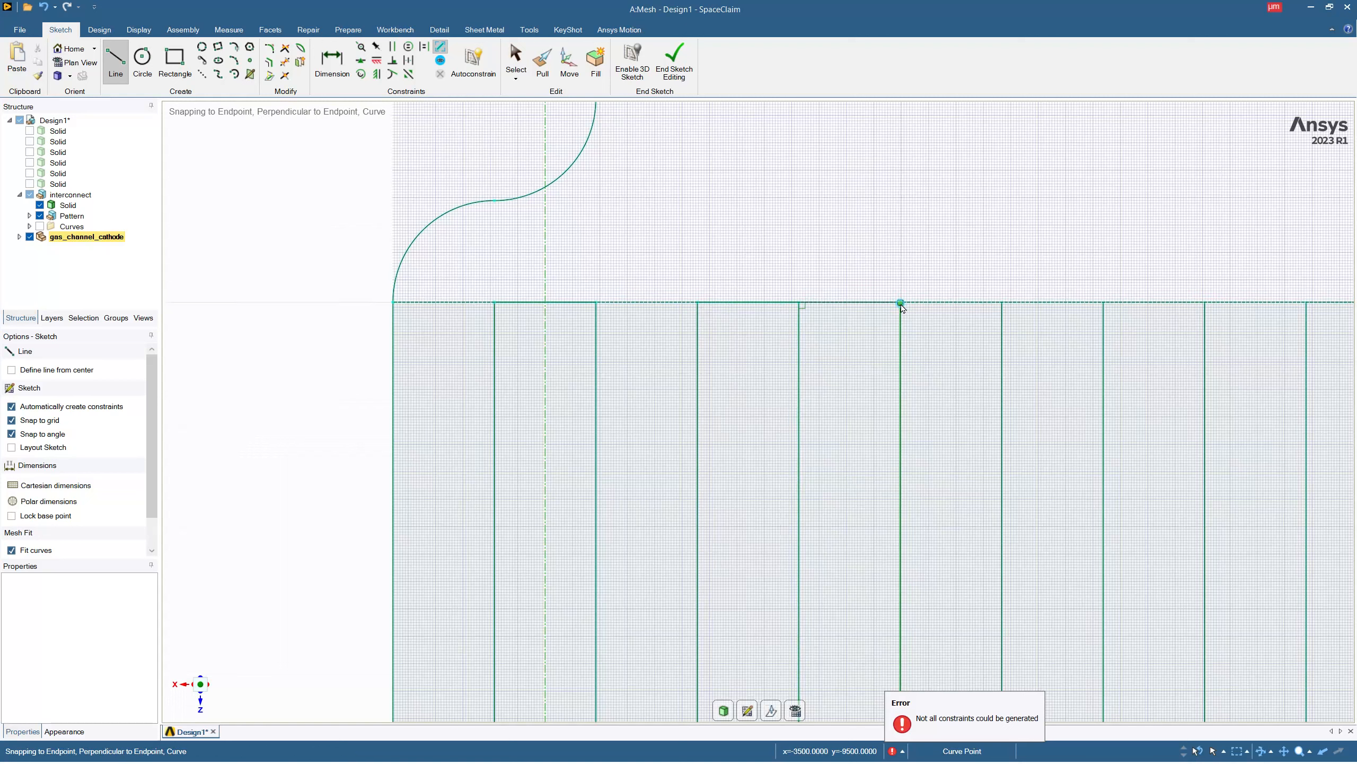
left_click(1001, 303)
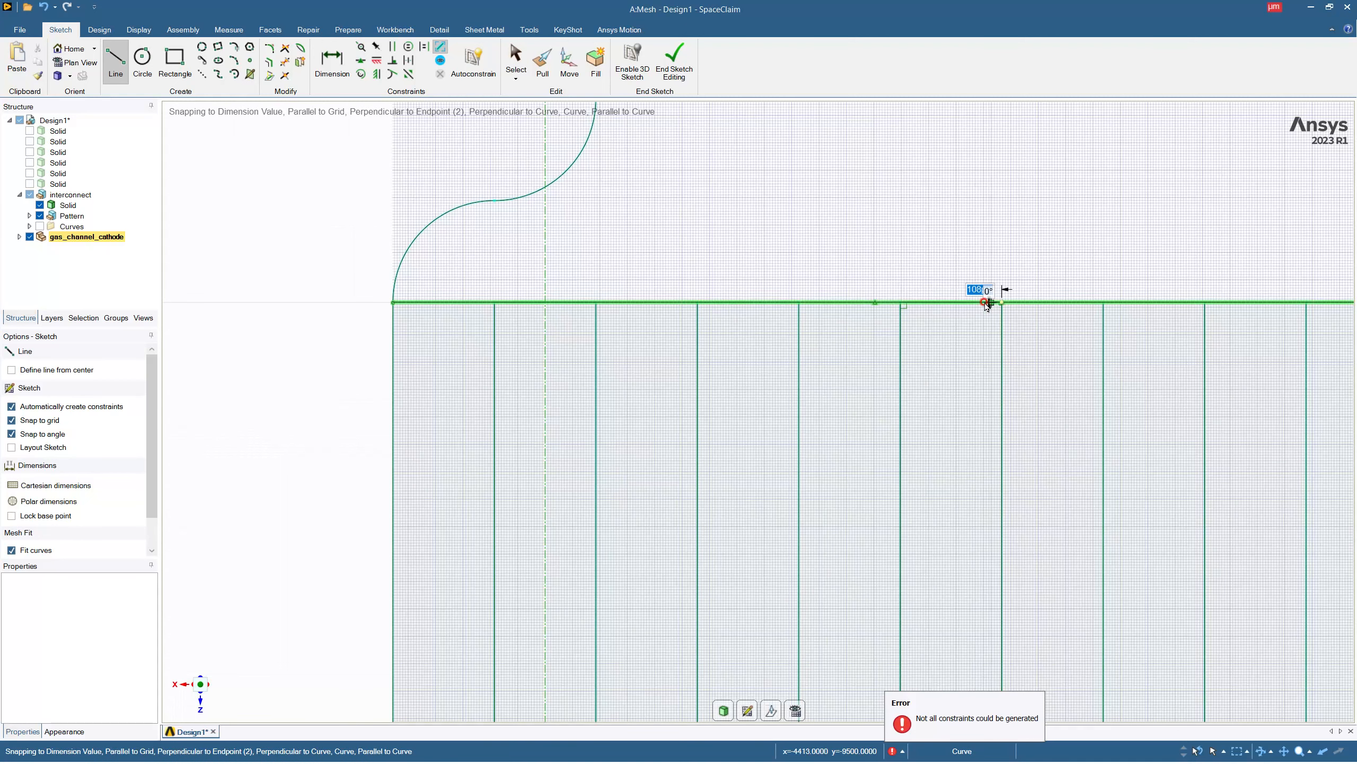
key("Escape")
Delete the construction line running along the slab's edge from the original S-curve.
scroll(899, 290, "down", 6)
scroll(871, 273, "down", 4)
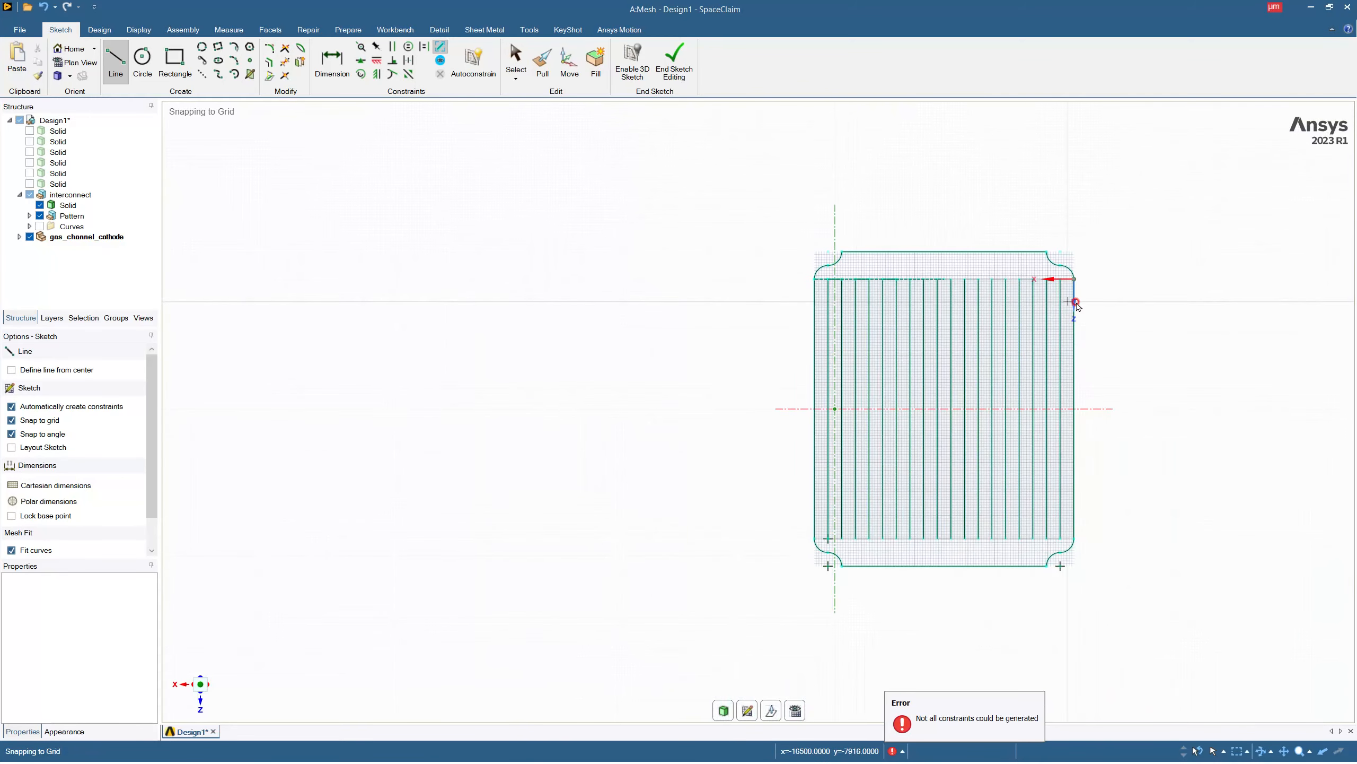
scroll(1072, 297, "up", 5)
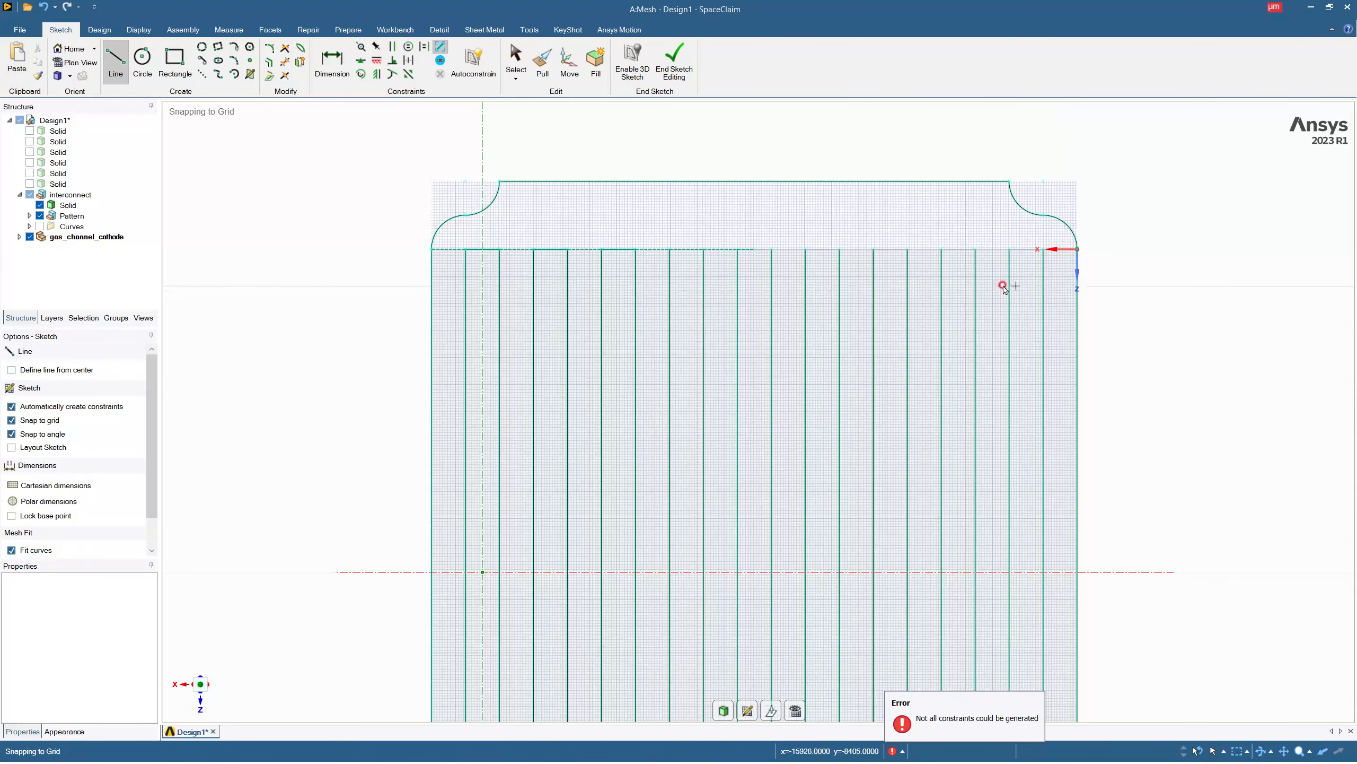
left_click(268, 78)
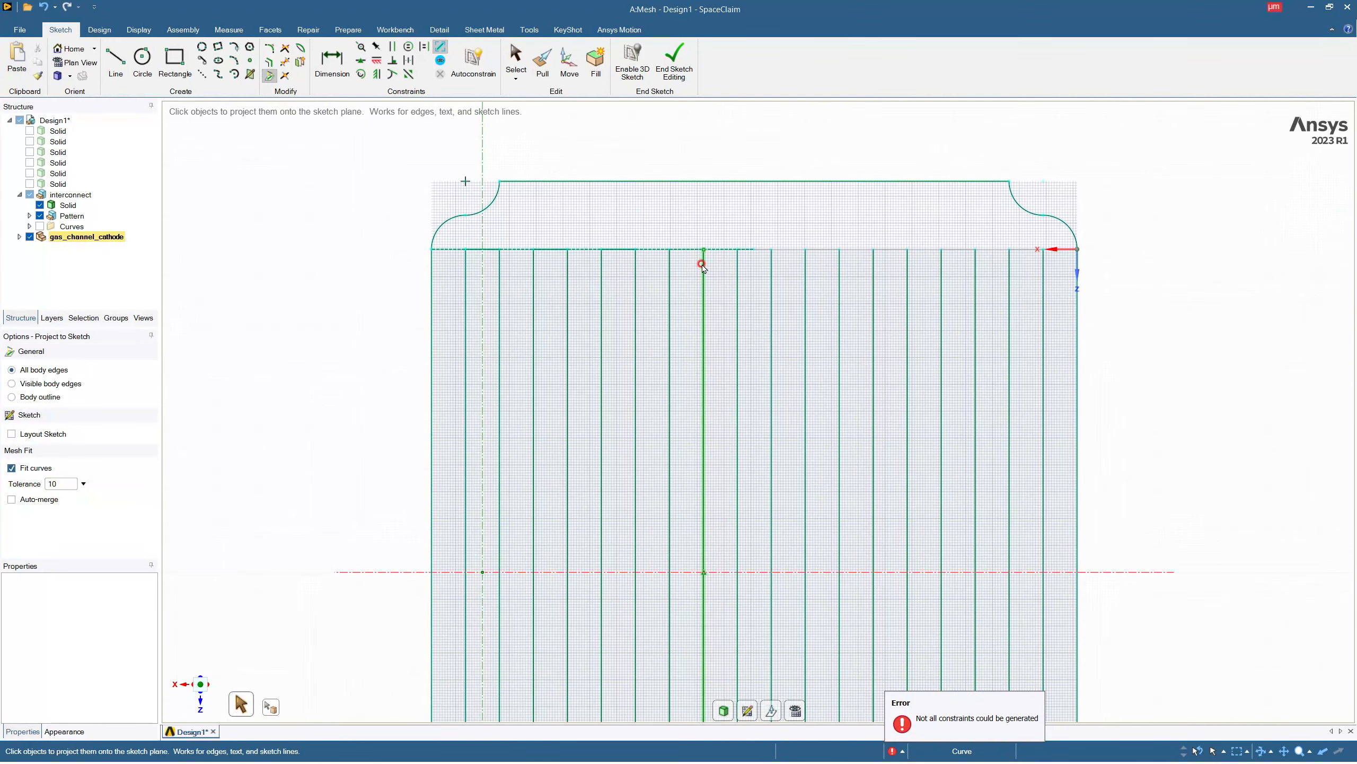
key("Escape")
left_click(651, 249)
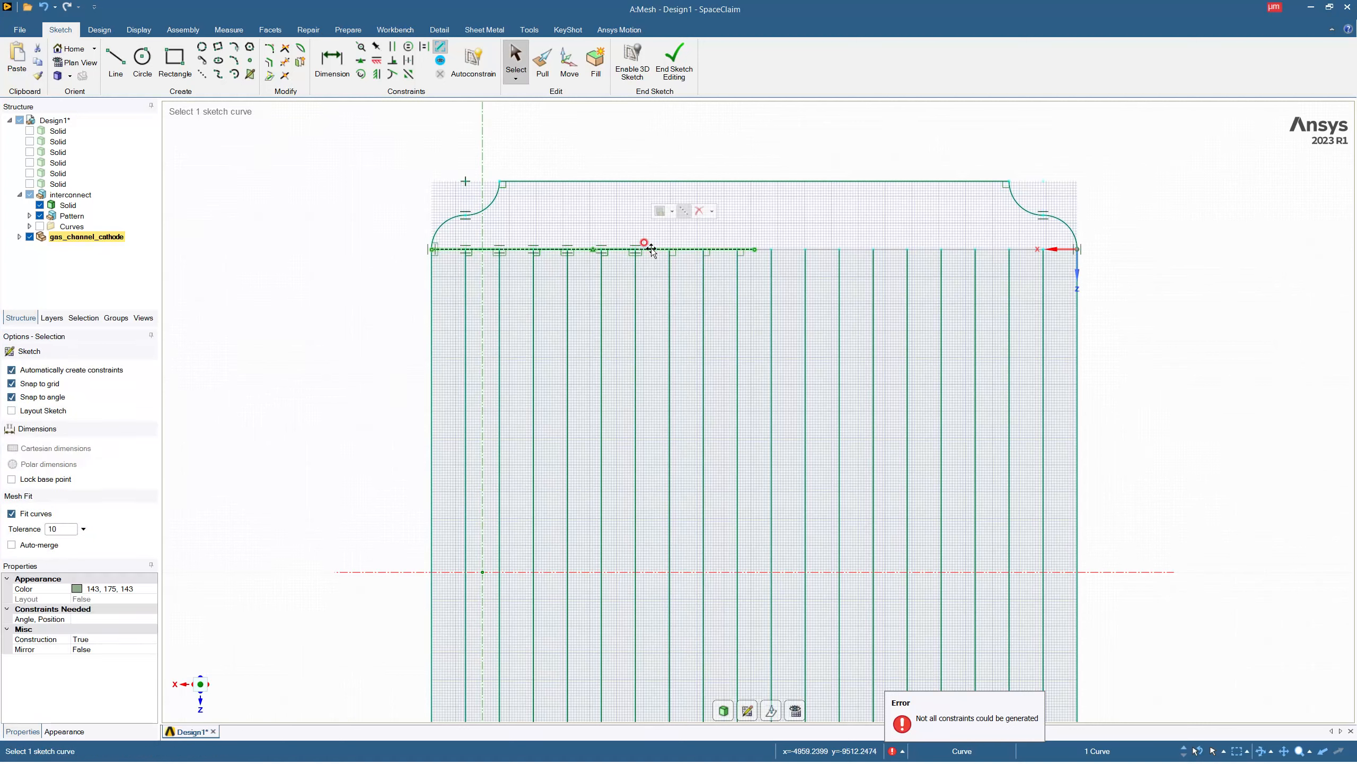
key("Delete")
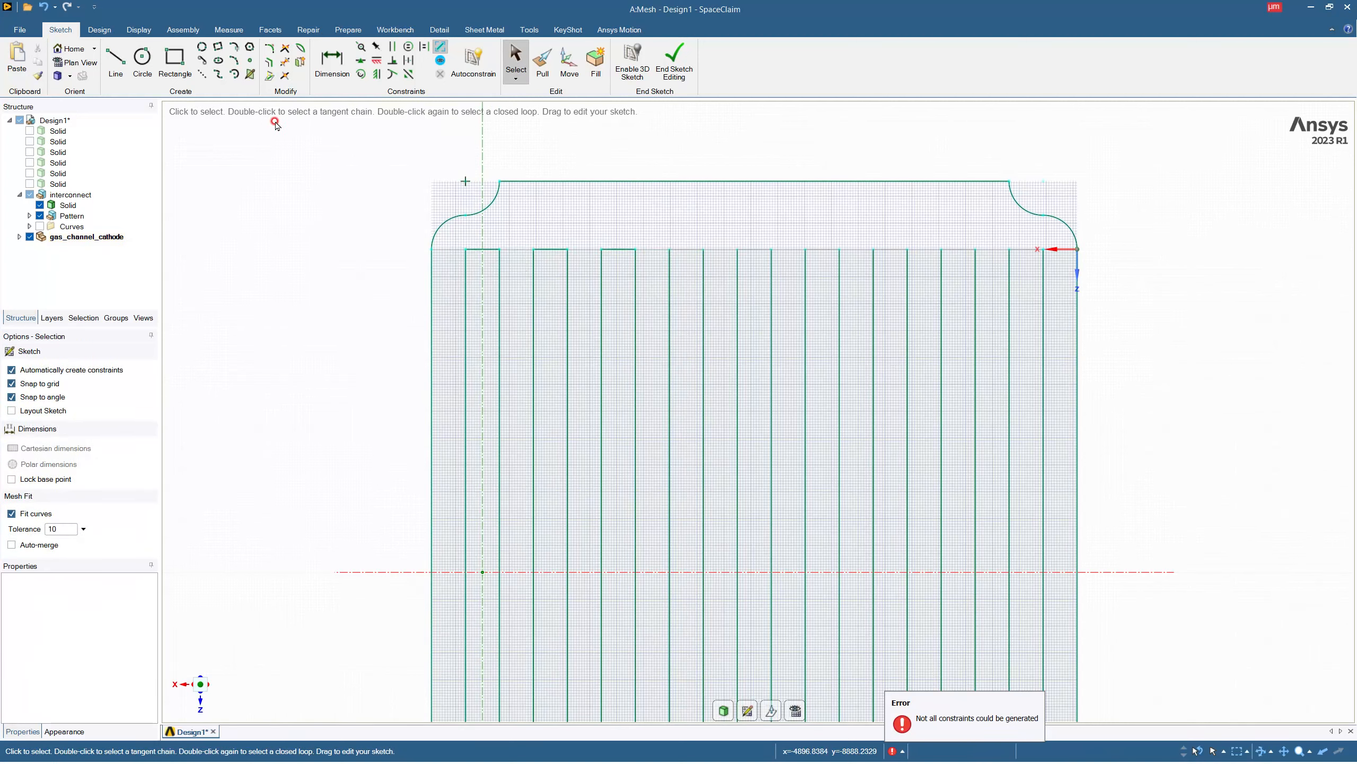
Project the end edges of the six remaining open ribs along this slab edge onto the sketch.
left_click(265, 79)
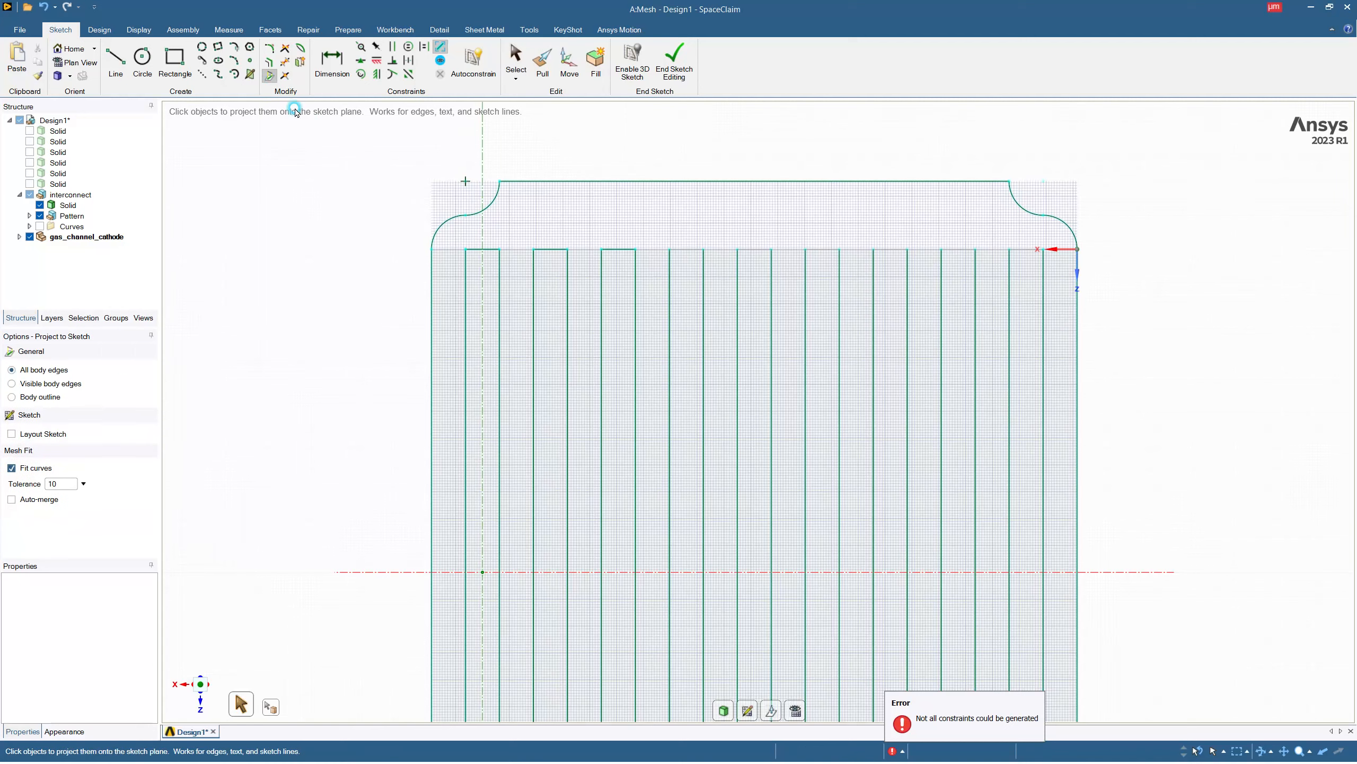
left_click(686, 250)
left_click(956, 250)
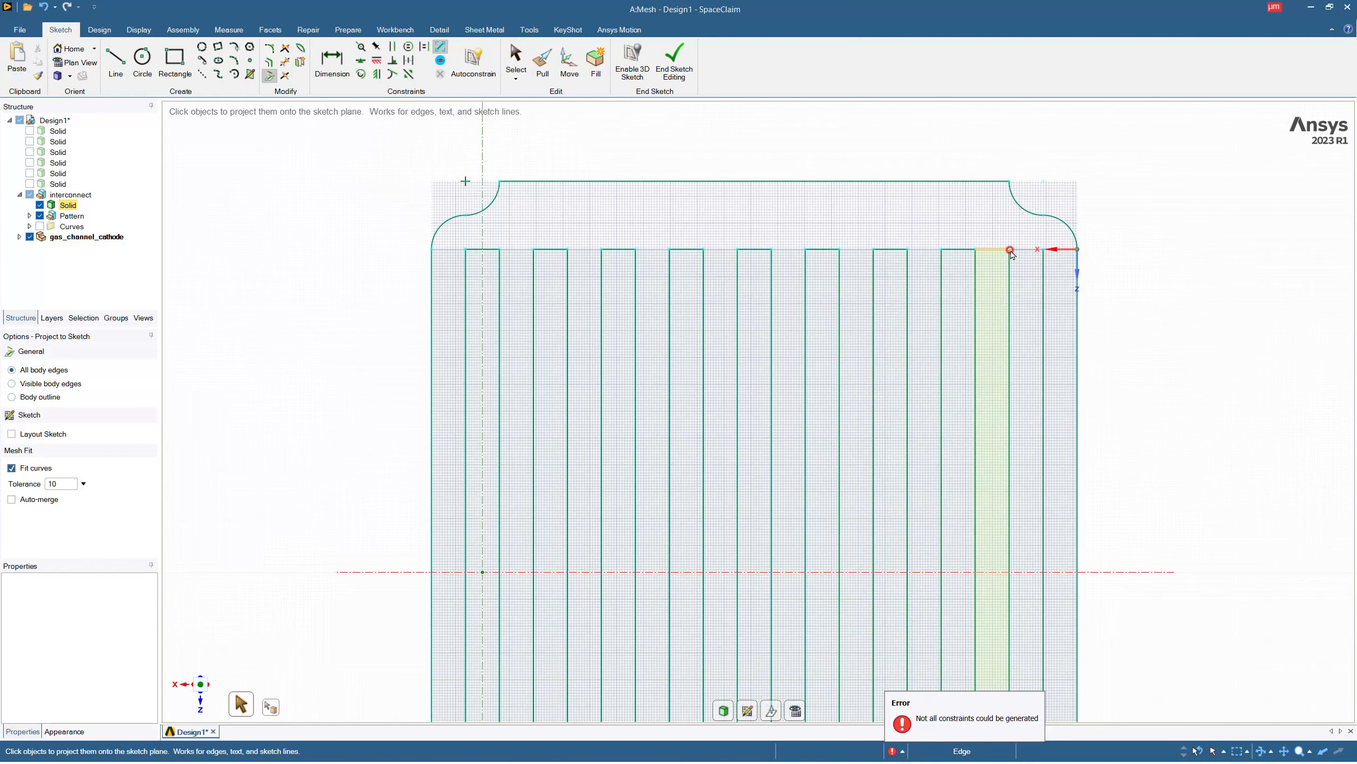
Project all rib end edges along the opposite slab edge onto the sketch so every rib outline is closed.
scroll(824, 218, "down", 5)
scroll(695, 507, "up", 6)
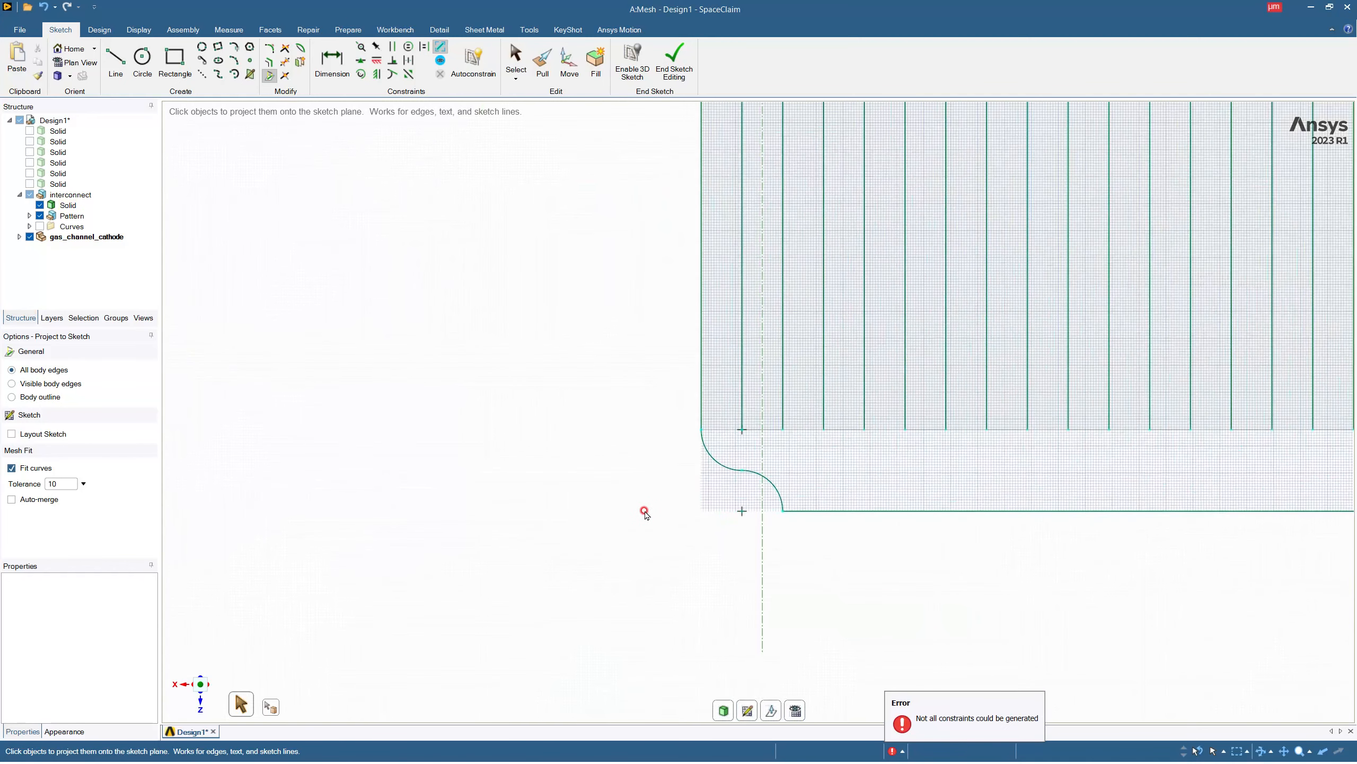
left_click(772, 429)
left_click(844, 429)
scroll(742, 373, "down", 5)
scroll(888, 394, "up", 5)
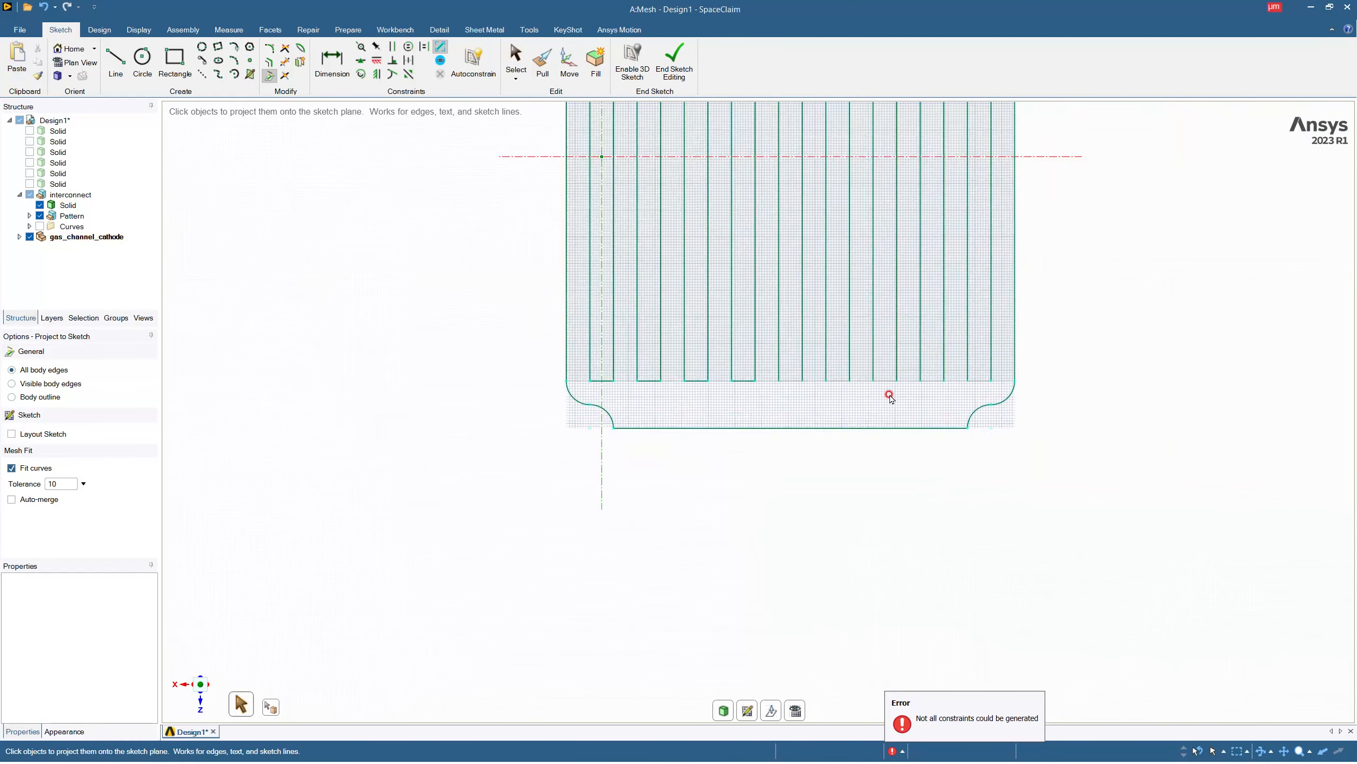
left_click(820, 377)
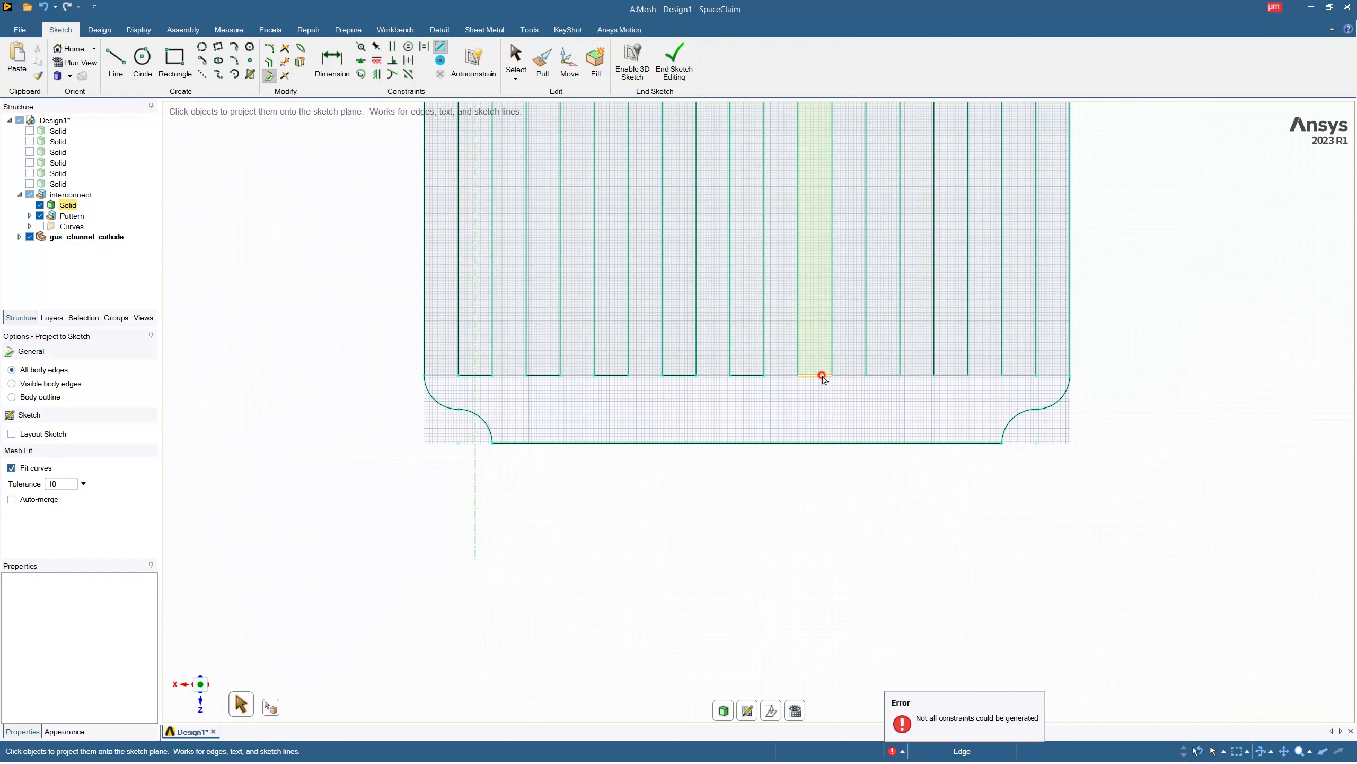
left_click(946, 377)
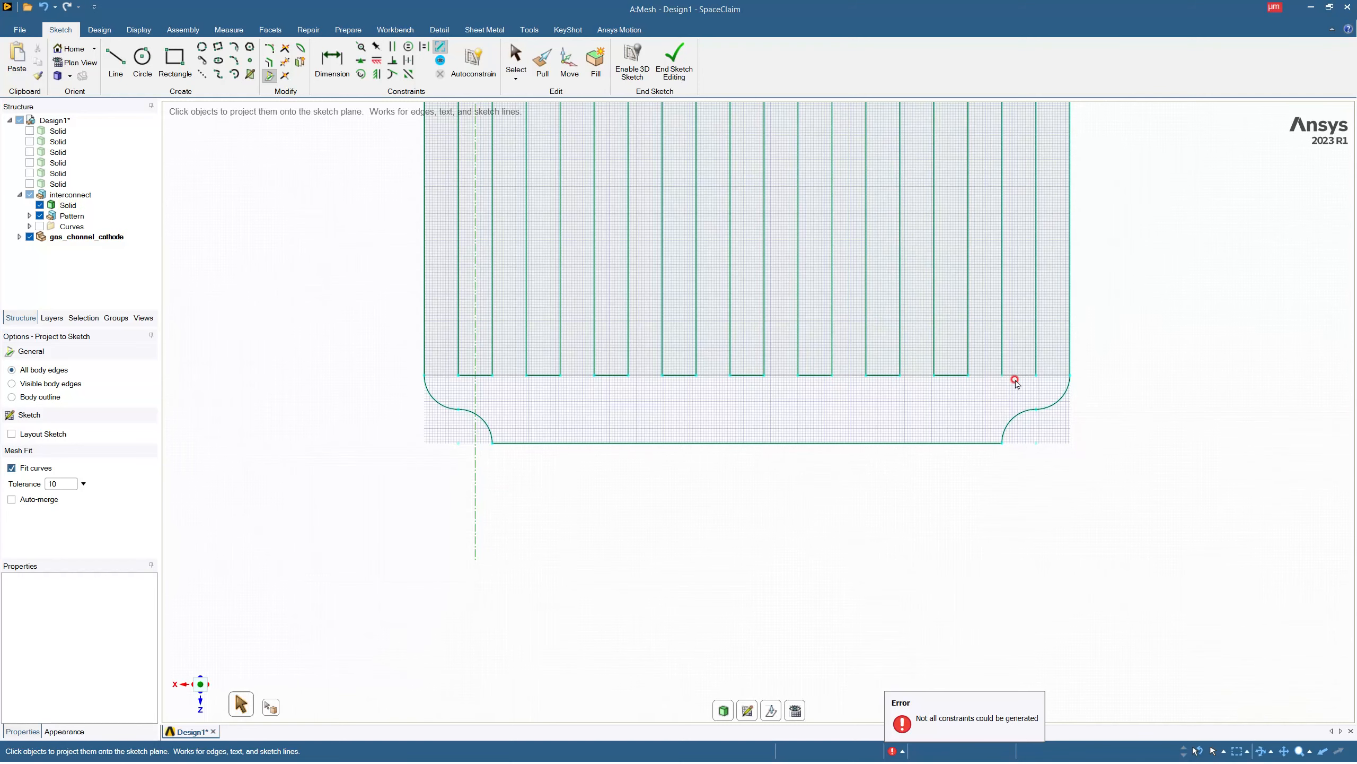
scroll(850, 423, "down", 6)
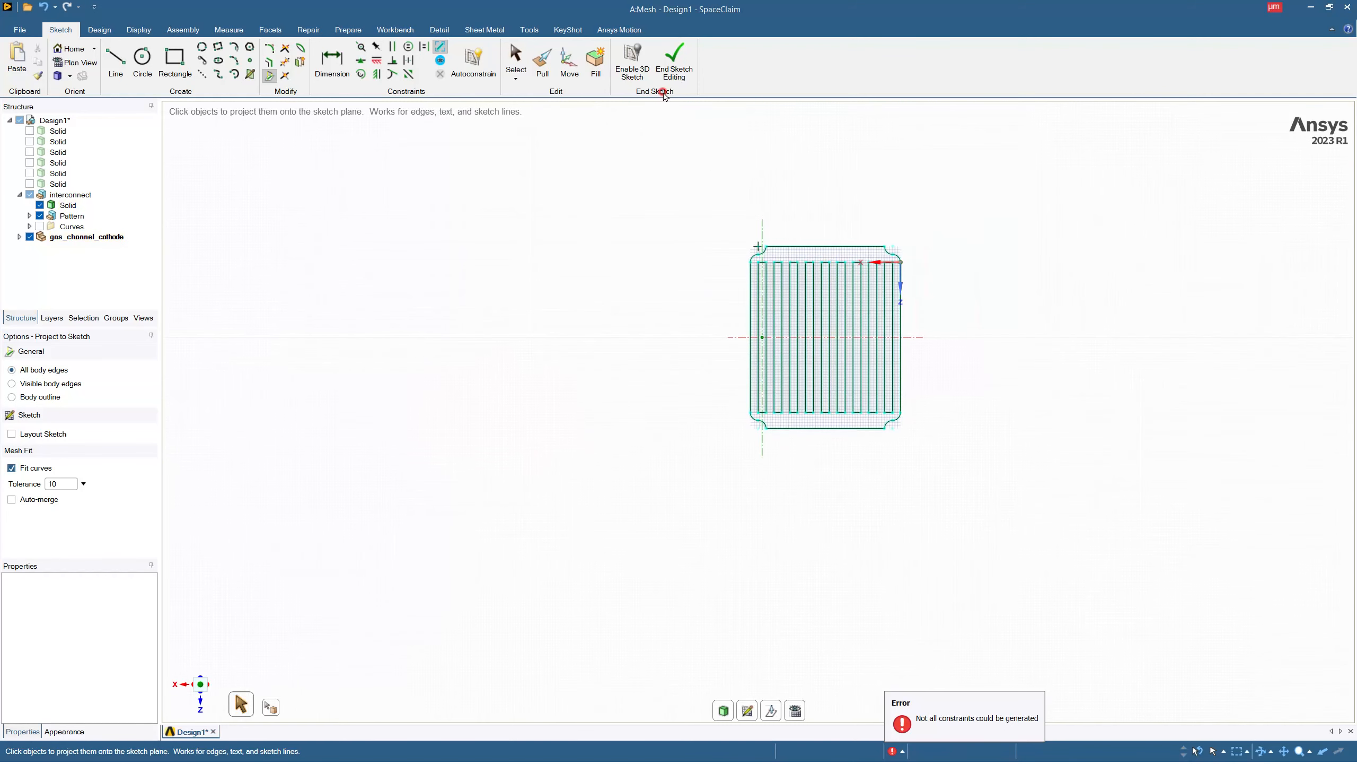
Finish the cathode gas channel sketch so its closed region around the ribs becomes a face.
left_click(830, 321)
middle_click_drag(830, 321, 774, 459)
left_click(791, 321)
scroll(795, 306, "up", 5)
left_click(794, 307)
left_click(804, 327)
mouse_move(805, 327)
middle_mouse_down()
mouse_move(804, 289)
mouse_move(807, 329)
middle_mouse_up()
left_click(852, 413)
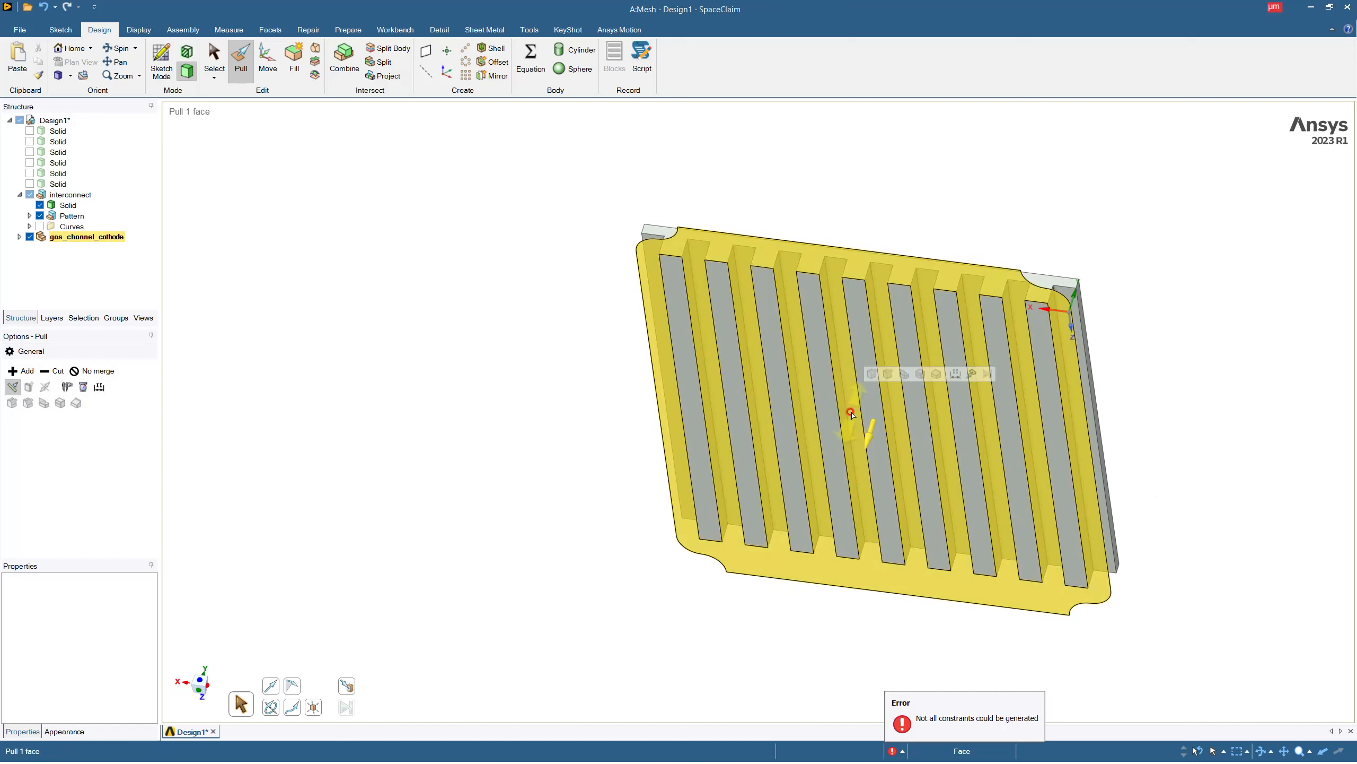
left_click_drag(850, 414, 877, 369)
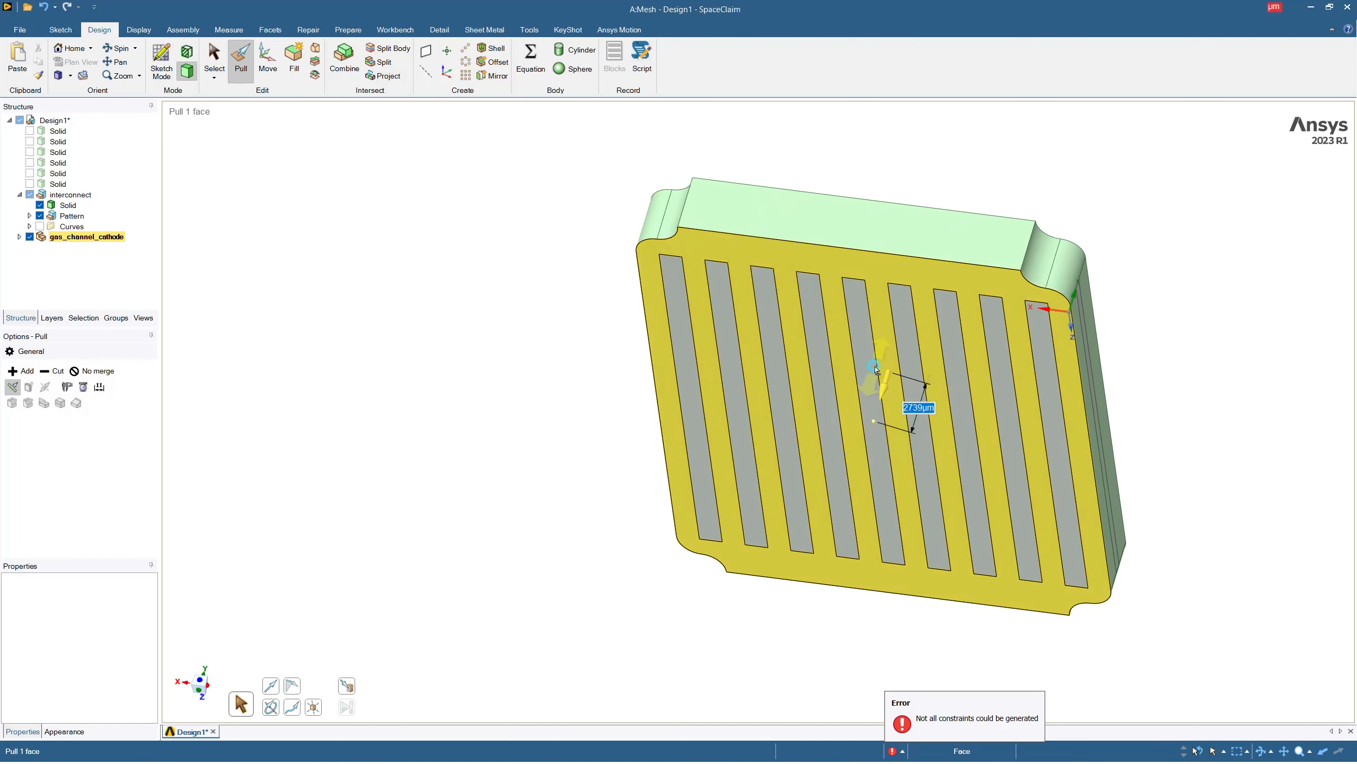
left_click(851, 359)
left_click(850, 359)
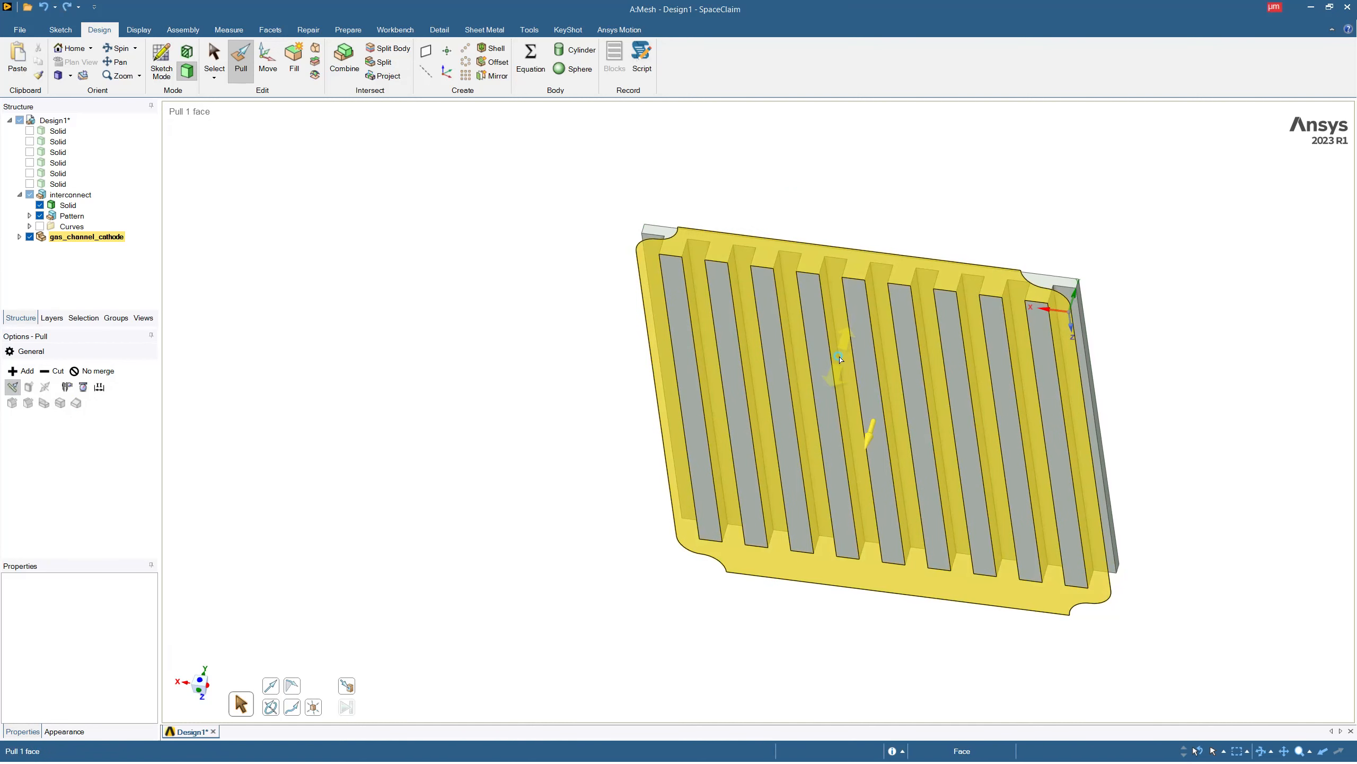
Extrude the cathode gas channel face 1000 µm along the ribs towards the interconnect slab.
left_click(839, 360)
left_click_drag(839, 359, 852, 341)
type("1000")
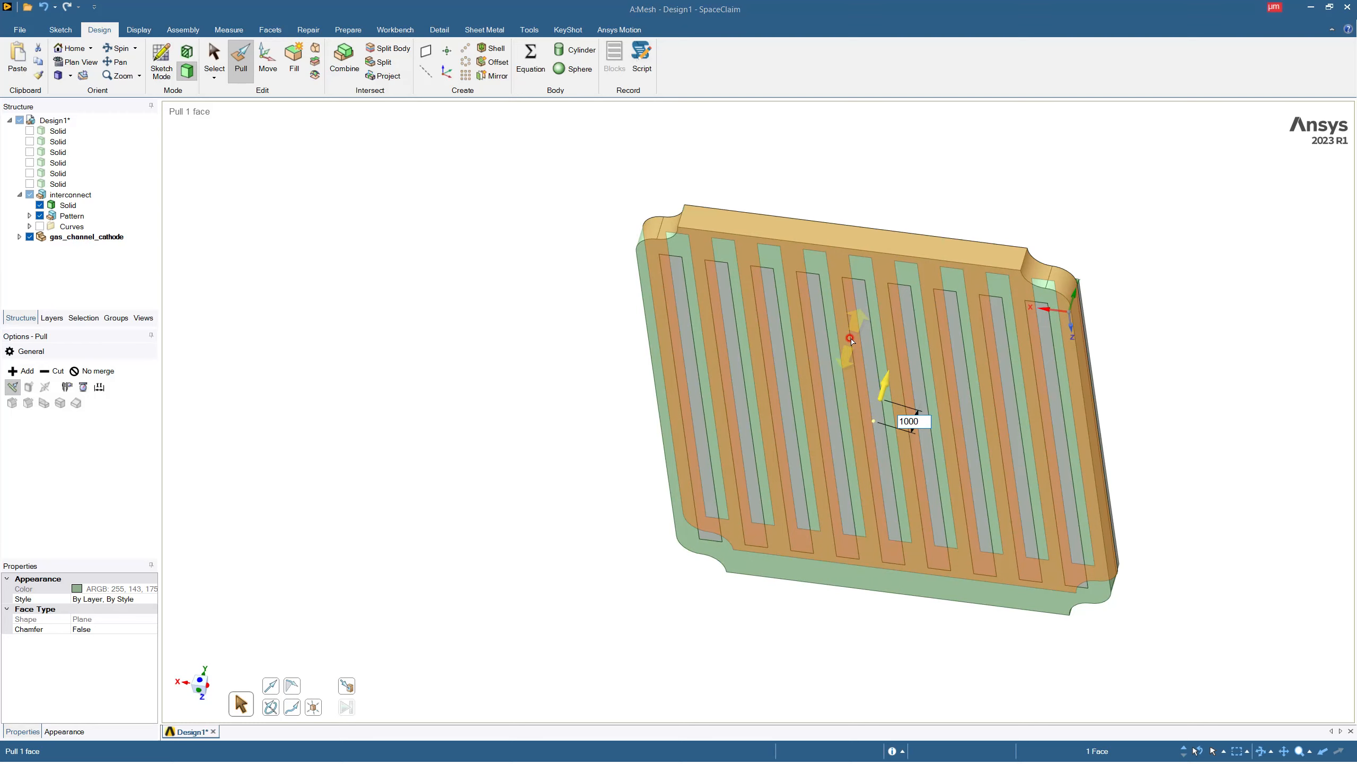
key("Return")
Examine the extruded gas channel body from several sides, including its S-curved corners and its contact with the interconnect.
mouse_move(851, 339)
middle_mouse_down()
mouse_move(830, 333)
mouse_move(842, 321)
middle_mouse_up()
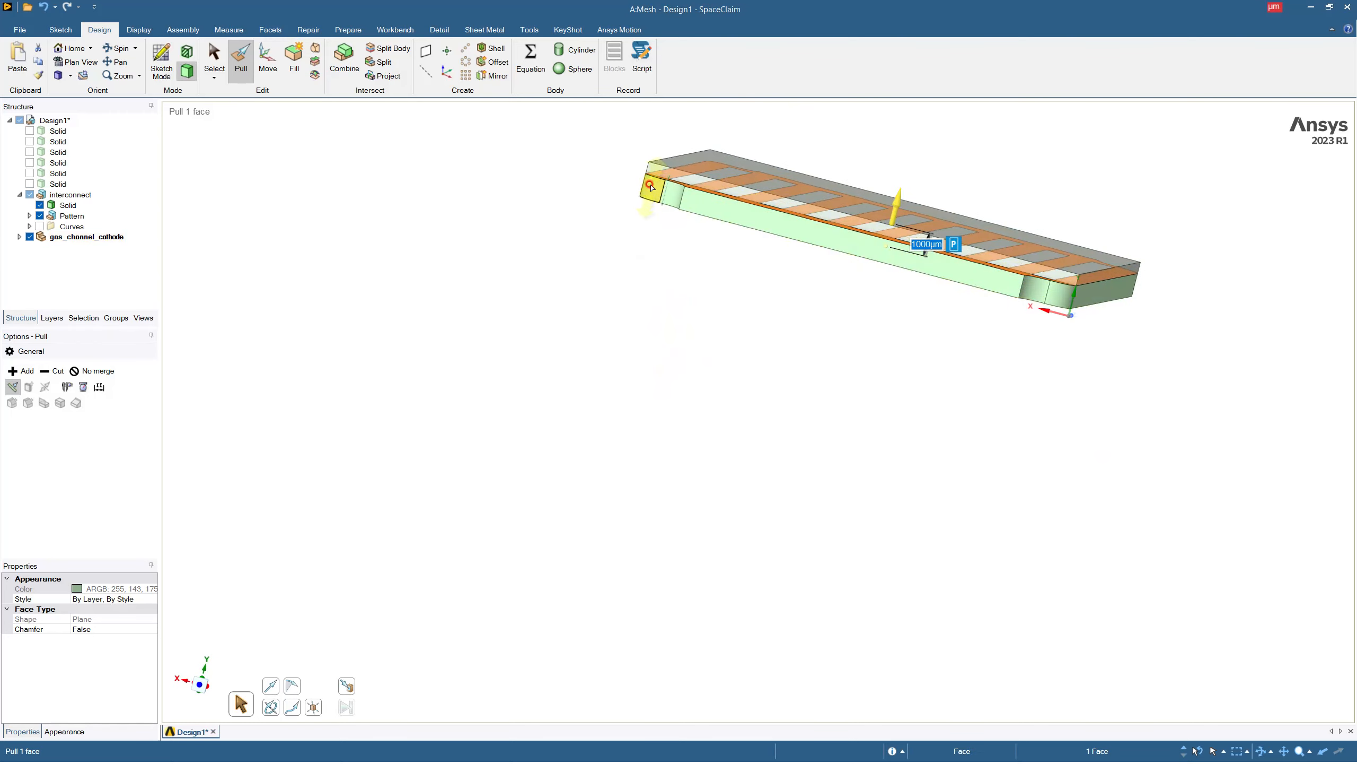
scroll(620, 172, "up", 5)
middle_click_drag(620, 172, 526, 221)
scroll(532, 233, "down", 5)
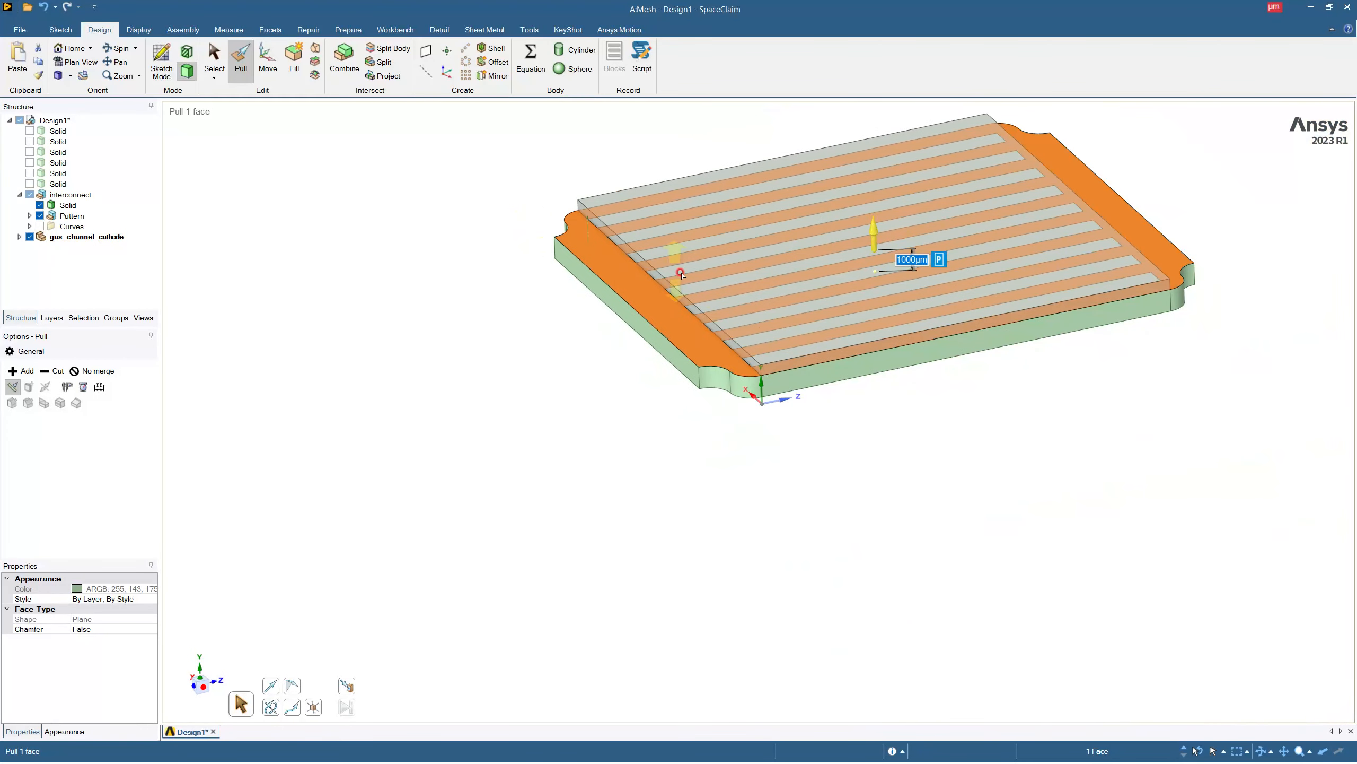
key("Escape")
key("Escape")
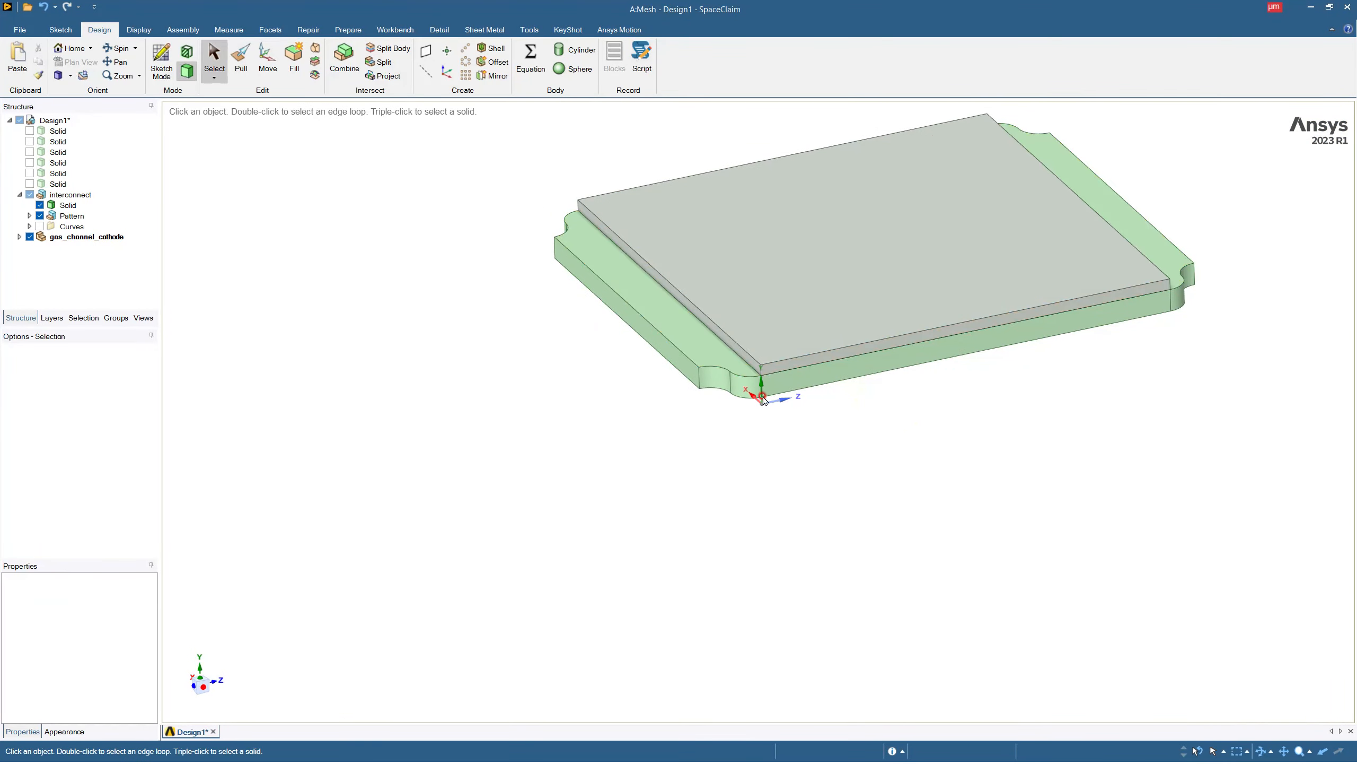
middle_click_drag(636, 305, 655, 284)
scroll(501, 263, "up", 5)
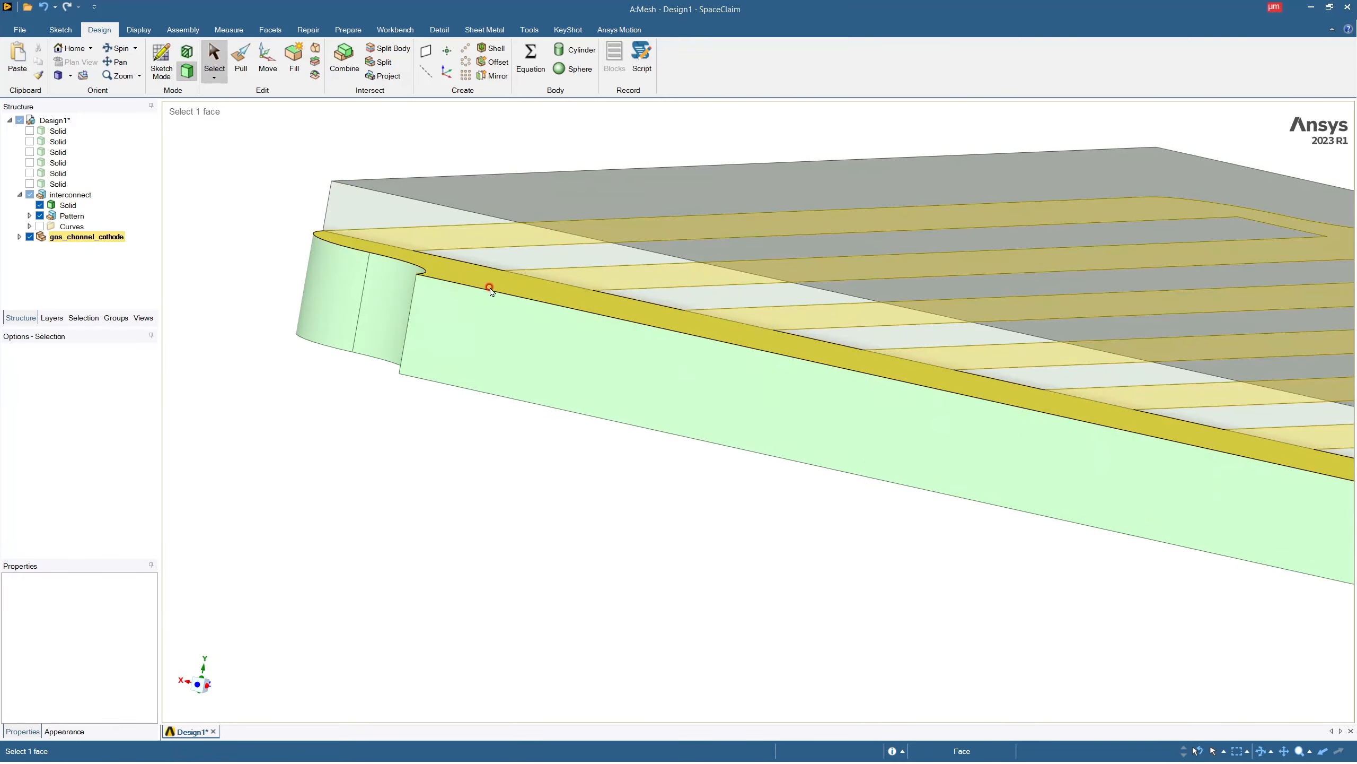
middle_click_drag(500, 300, 428, 373)
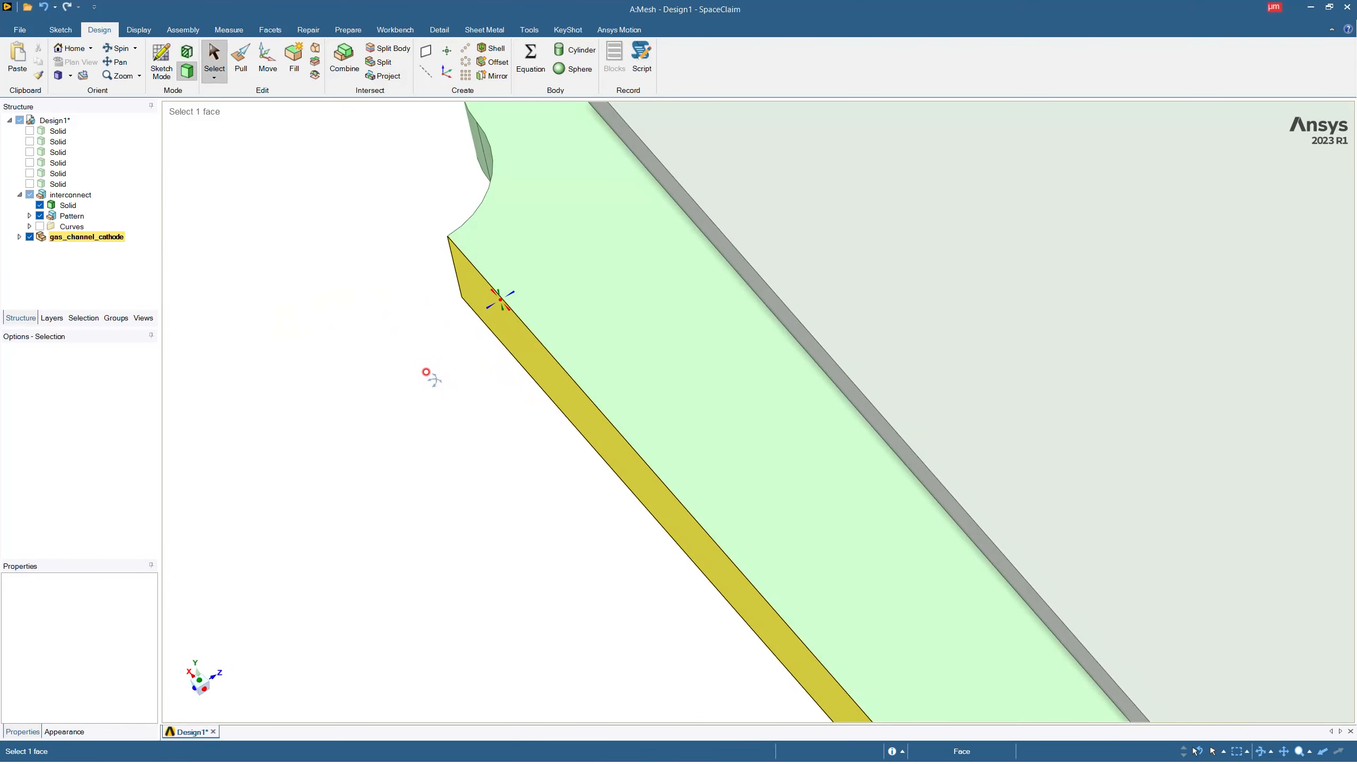
scroll(525, 312, "down", 5)
scroll(554, 307, "up", 1)
scroll(554, 307, "down", 3)
Open the available operations for the top-level Design1 component.
left_click(59, 122)
right_click(62, 122)
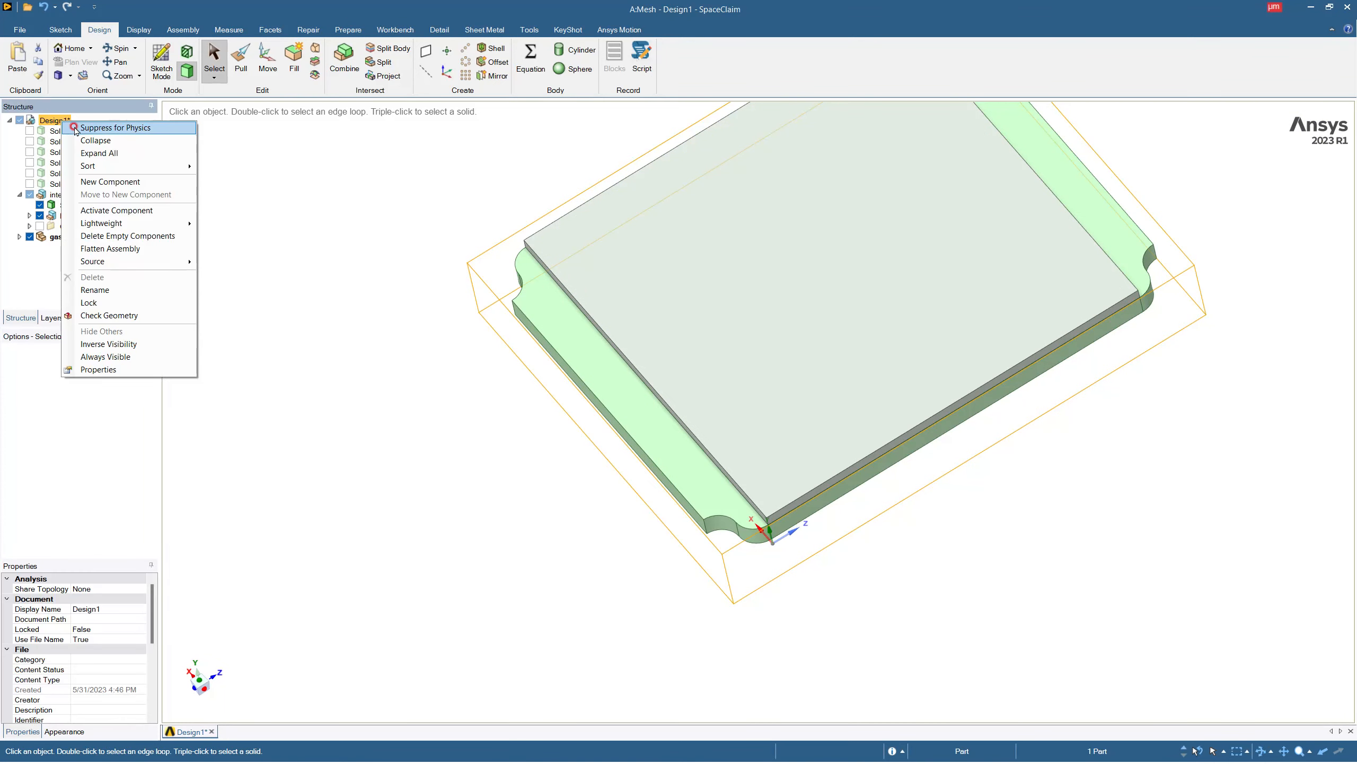
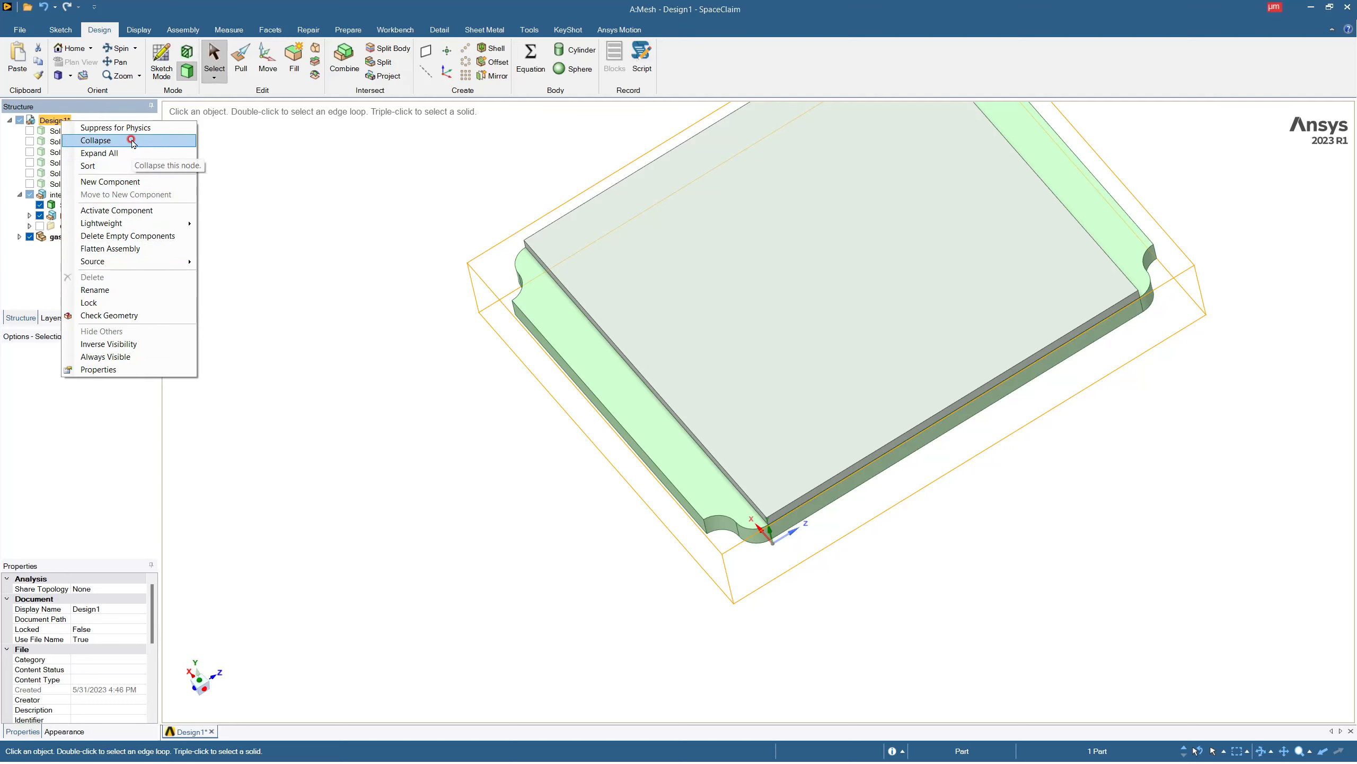
Show the six hidden layer solids under Design1 together with the interconnect and the cathode gas channel.
left_click(29, 130)
left_click(29, 141)
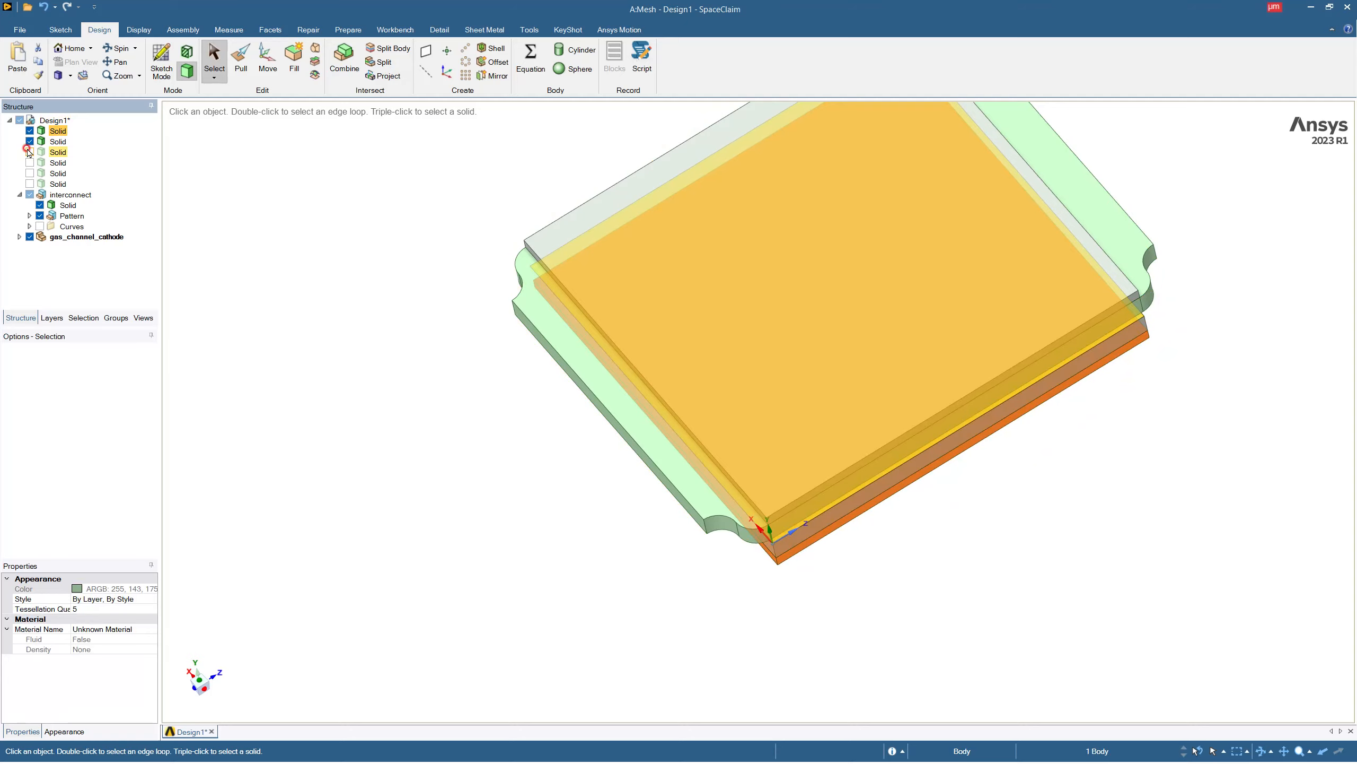
left_click(29, 183)
Examine the complete layer stack from several sides, including its underside and the coordinate origin at the corner.
middle_click_drag(589, 368, 931, 300)
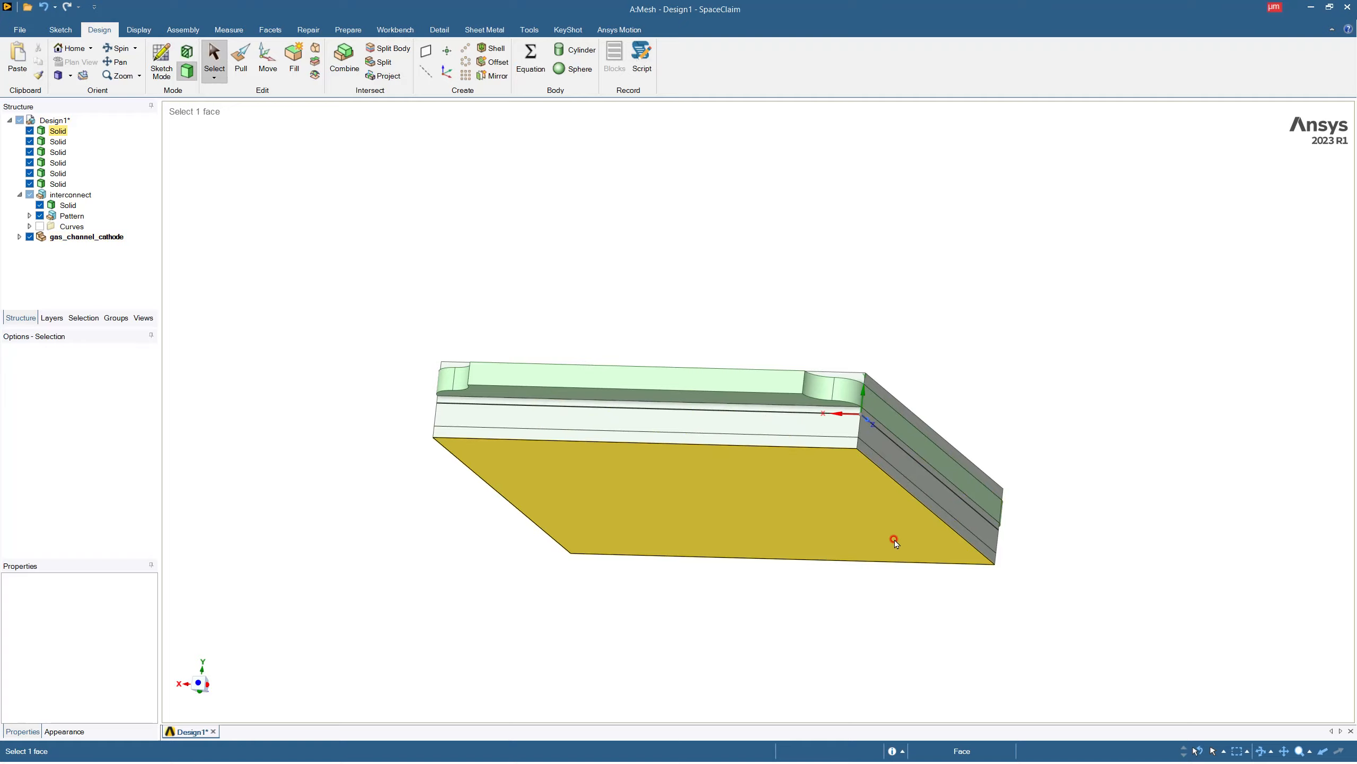
middle_click_drag(874, 482, 755, 530)
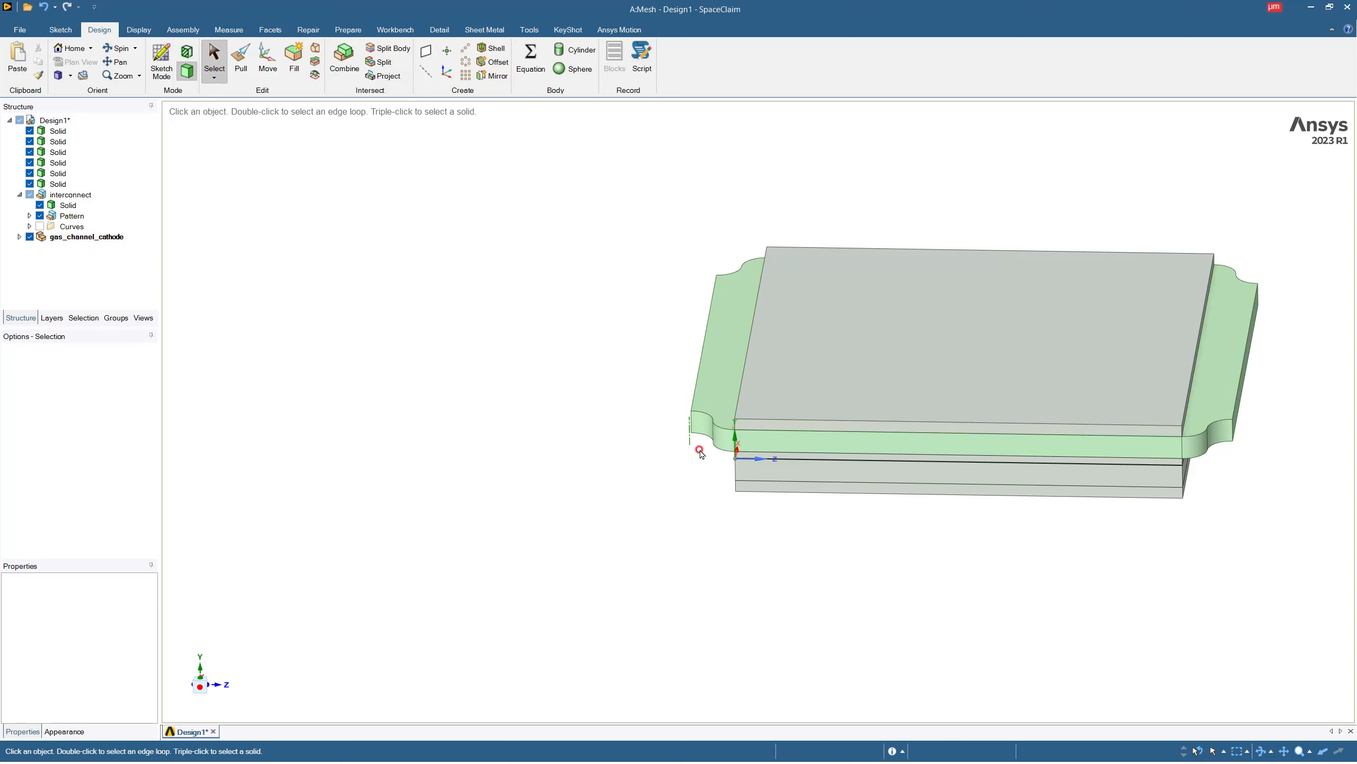
left_click(741, 453)
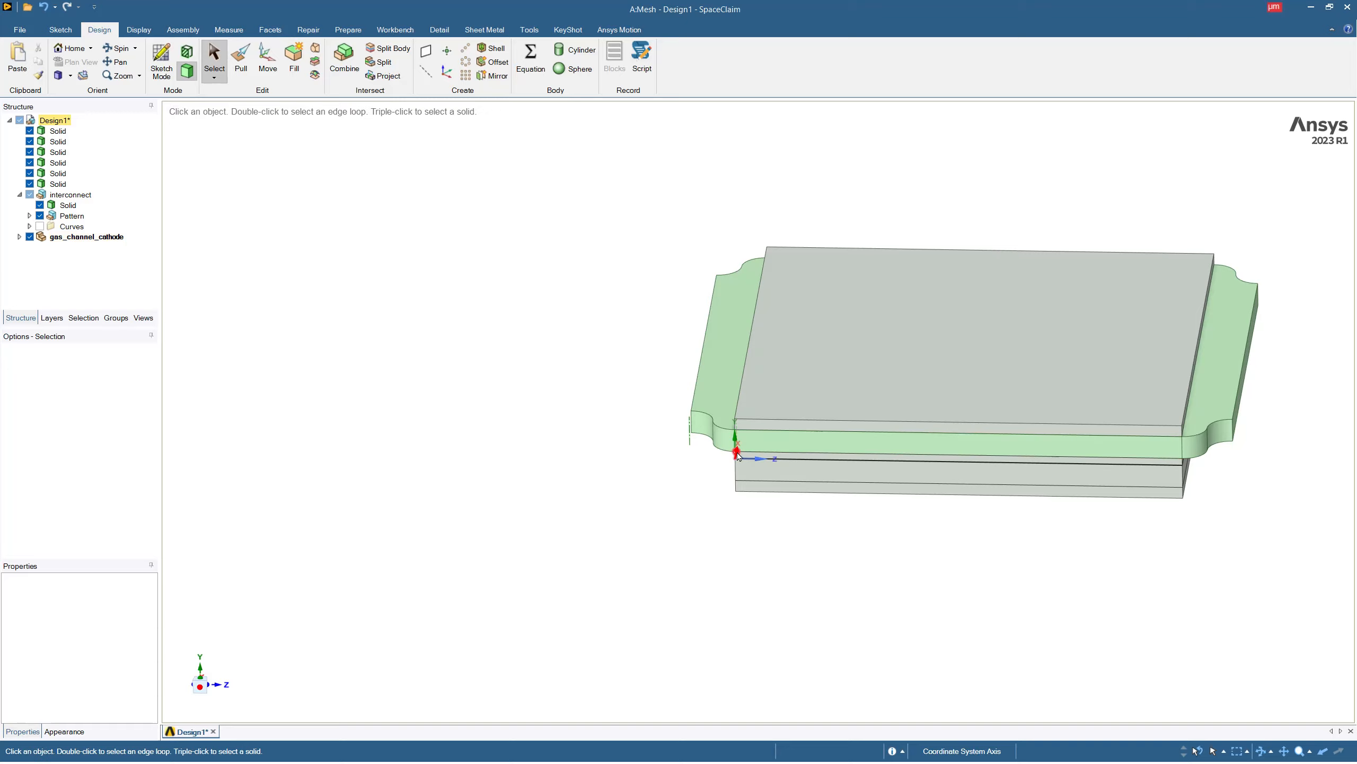
left_click(740, 450)
middle_click_drag(903, 444, 830, 329)
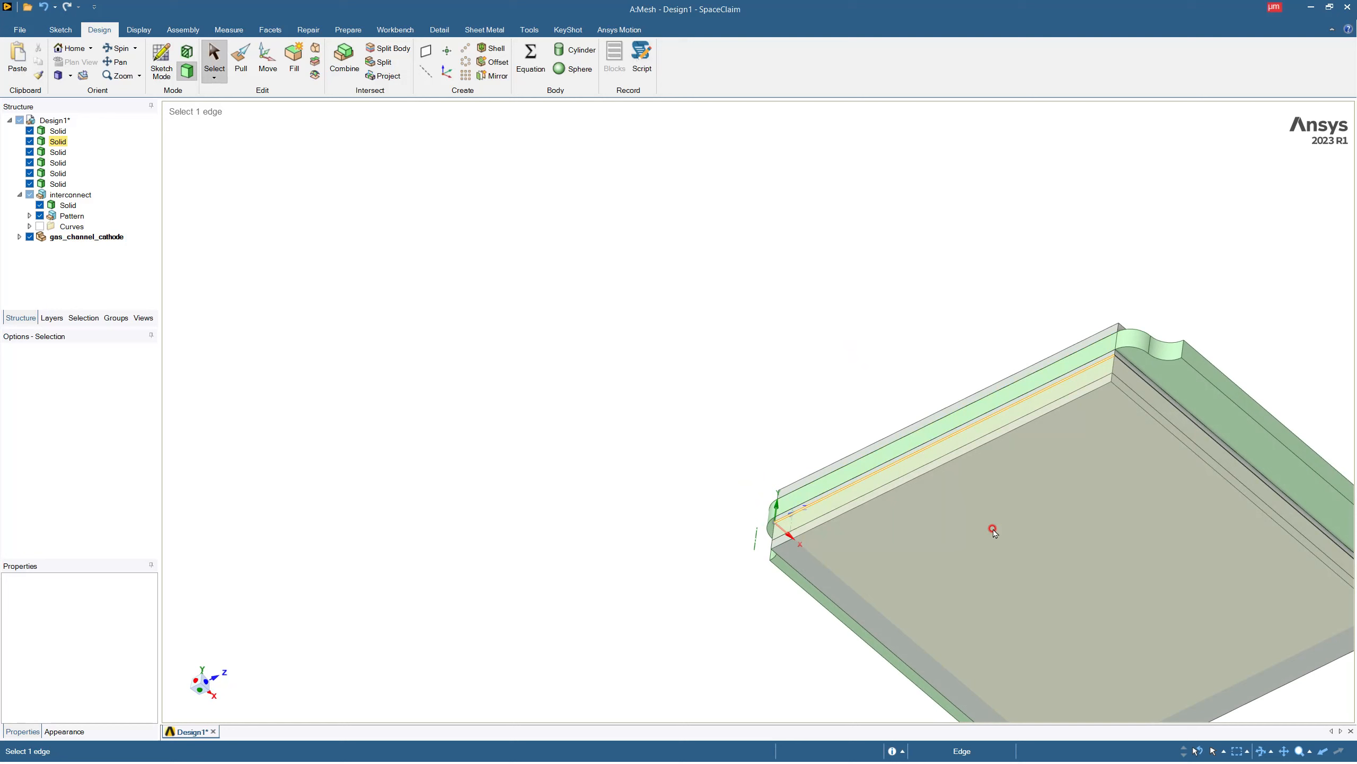
left_click(993, 526)
mouse_move(1088, 494)
middle_mouse_down("ctrl")
mouse_move(747, 368)
mouse_move(764, 313)
mouse_move(715, 303)
mouse_move(694, 277)
mouse_move(722, 439)
mouse_move(858, 464)
mouse_move(878, 500)
mouse_move(632, 408)
mouse_move(563, 539)
mouse_move(569, 470)
mouse_move(845, 415)
middle_mouse_up("ctrl")
scroll(748, 371, "down", 2)
scroll(752, 378, "up", 1)
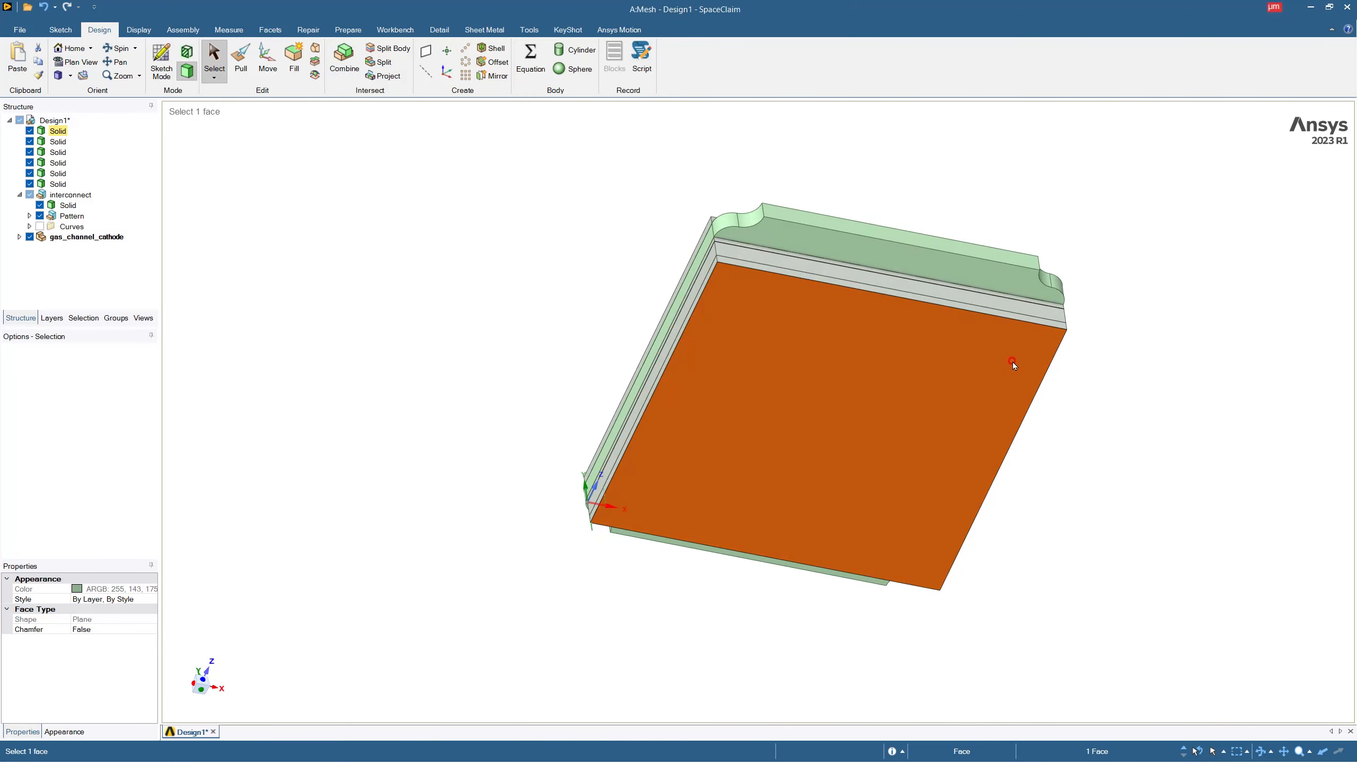
middle_click_drag(1015, 365, 691, 339)
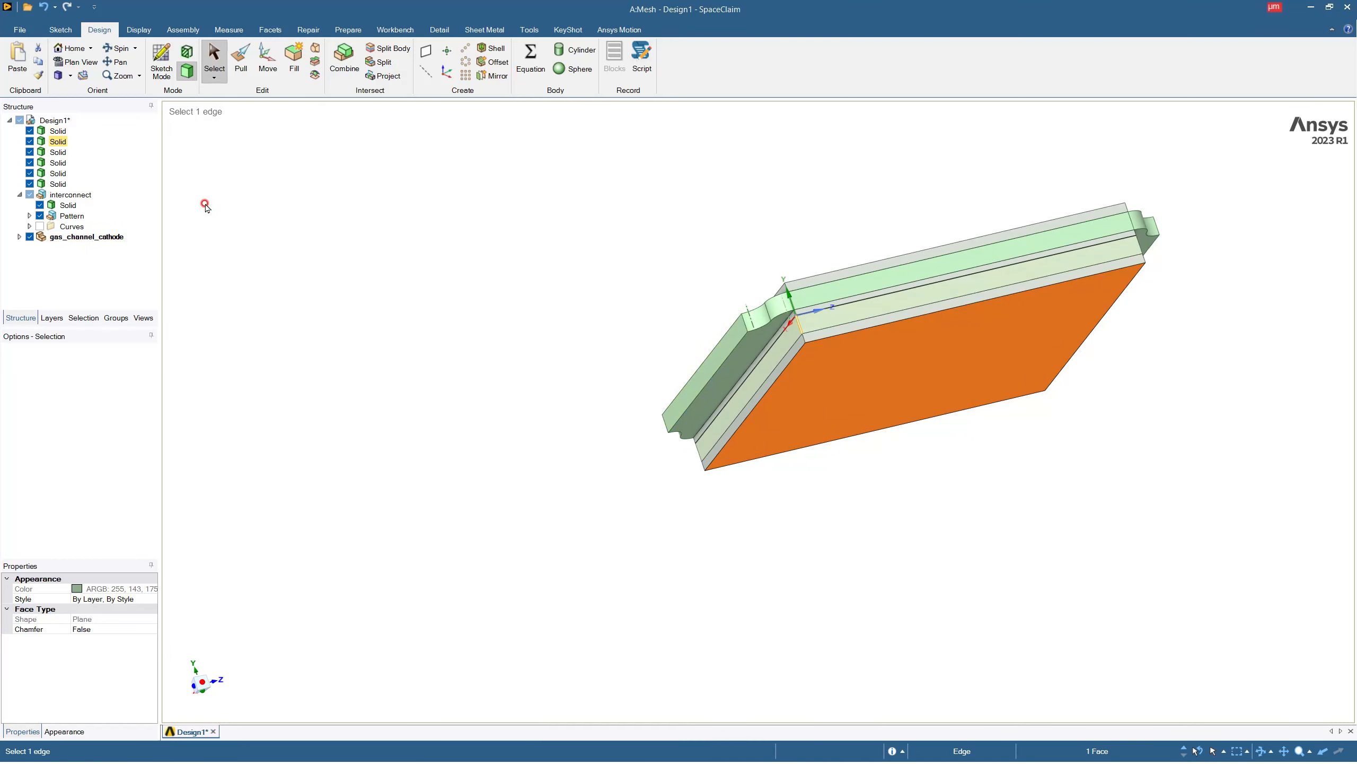
Create a new component under Design1 and name it interconnect_anode.
left_click(56, 120)
right_click(57, 121)
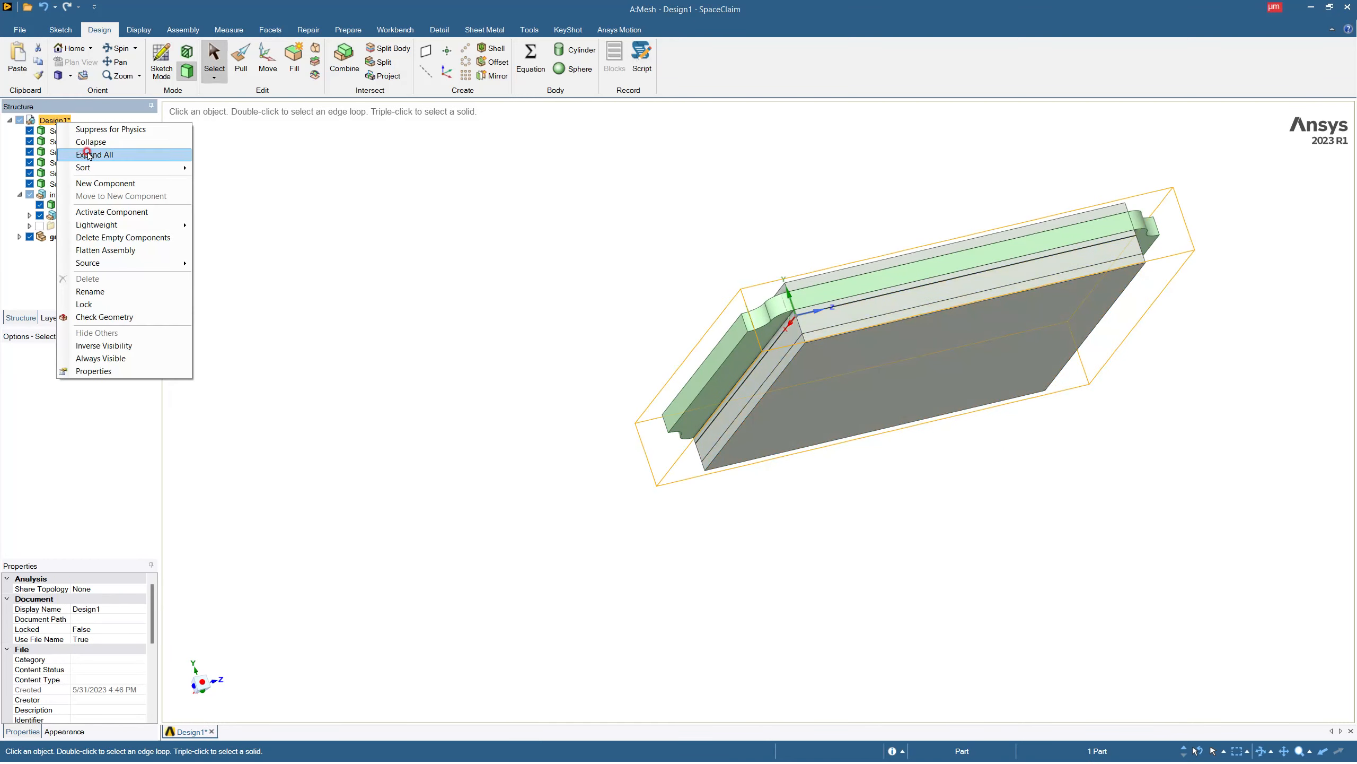
left_click(117, 186)
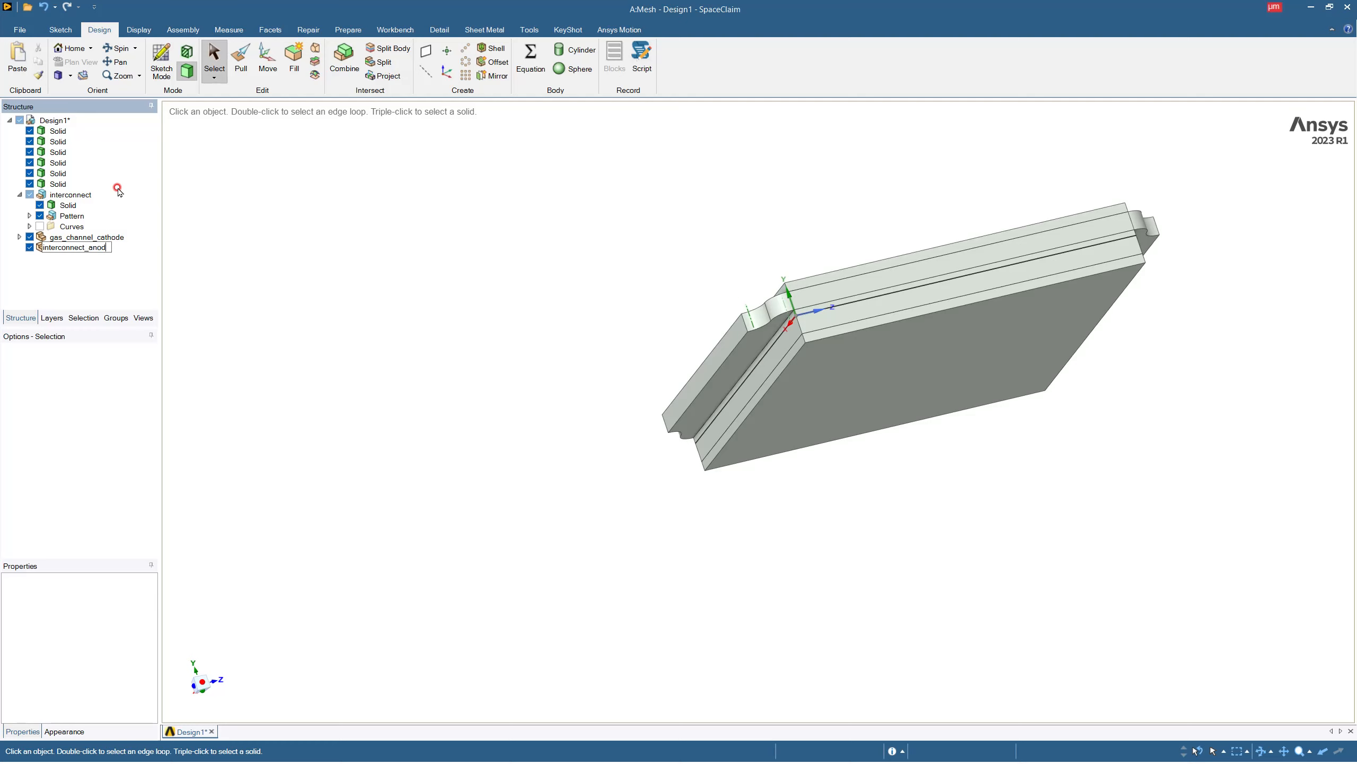
left_click(118, 188)
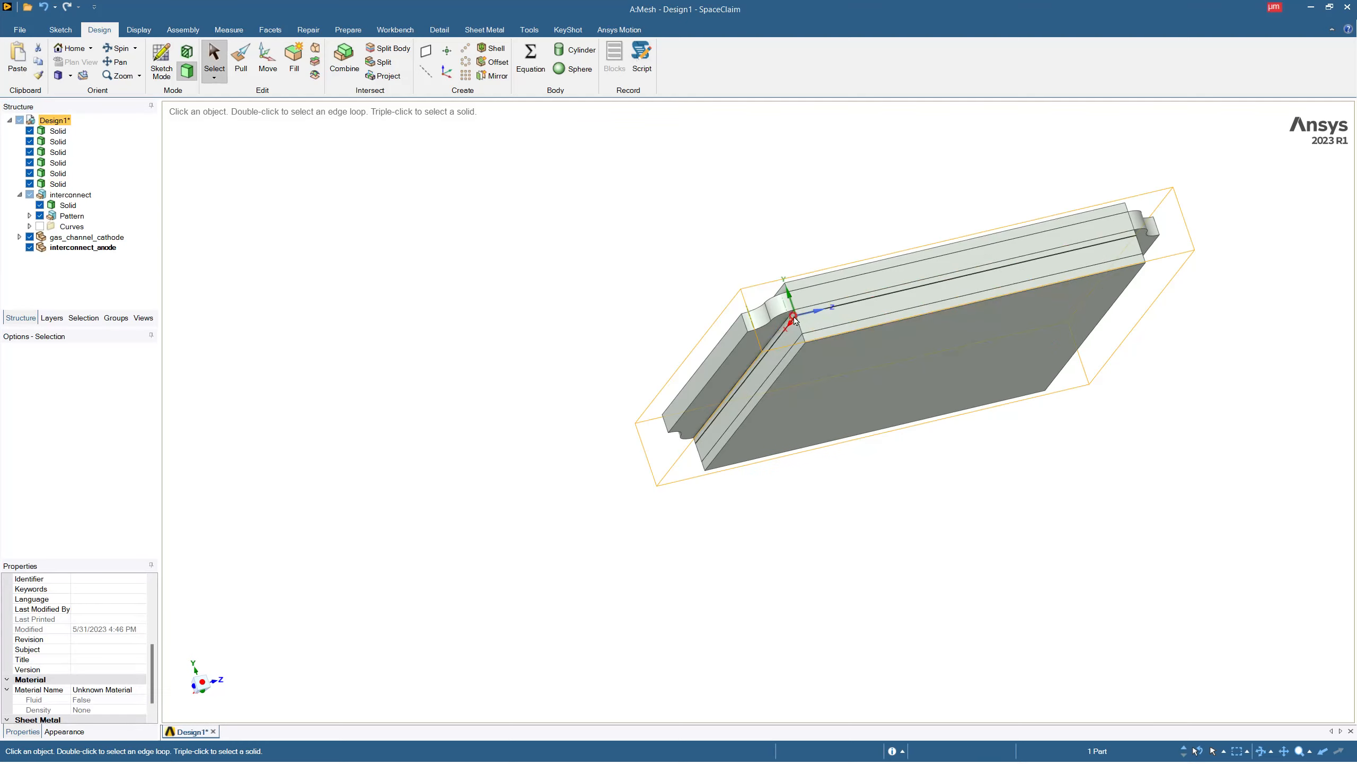
Sketch a 1000 µm line on the stack's side face, from the corner nearest the origin along the bottom layer's lower edge.
left_click(919, 362)
left_click(160, 60)
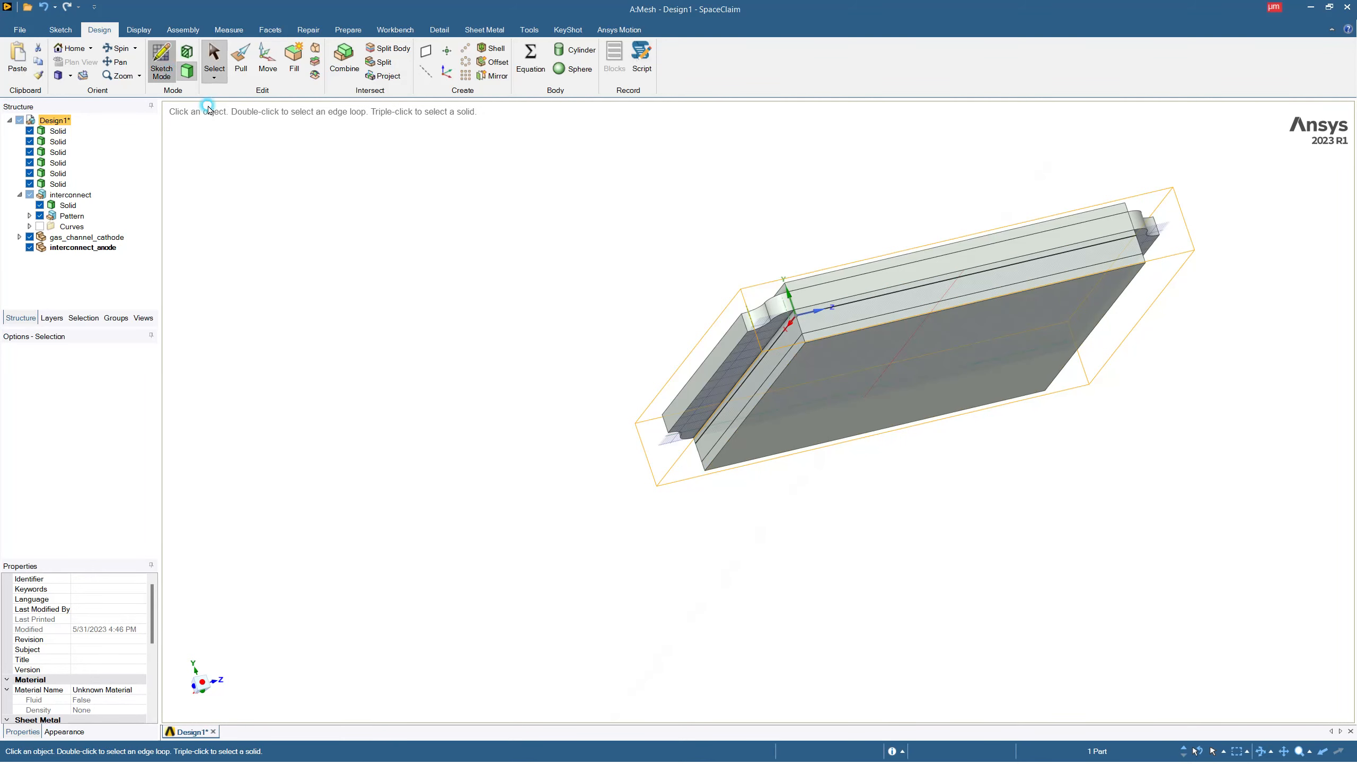
left_click(916, 300)
left_click(918, 301)
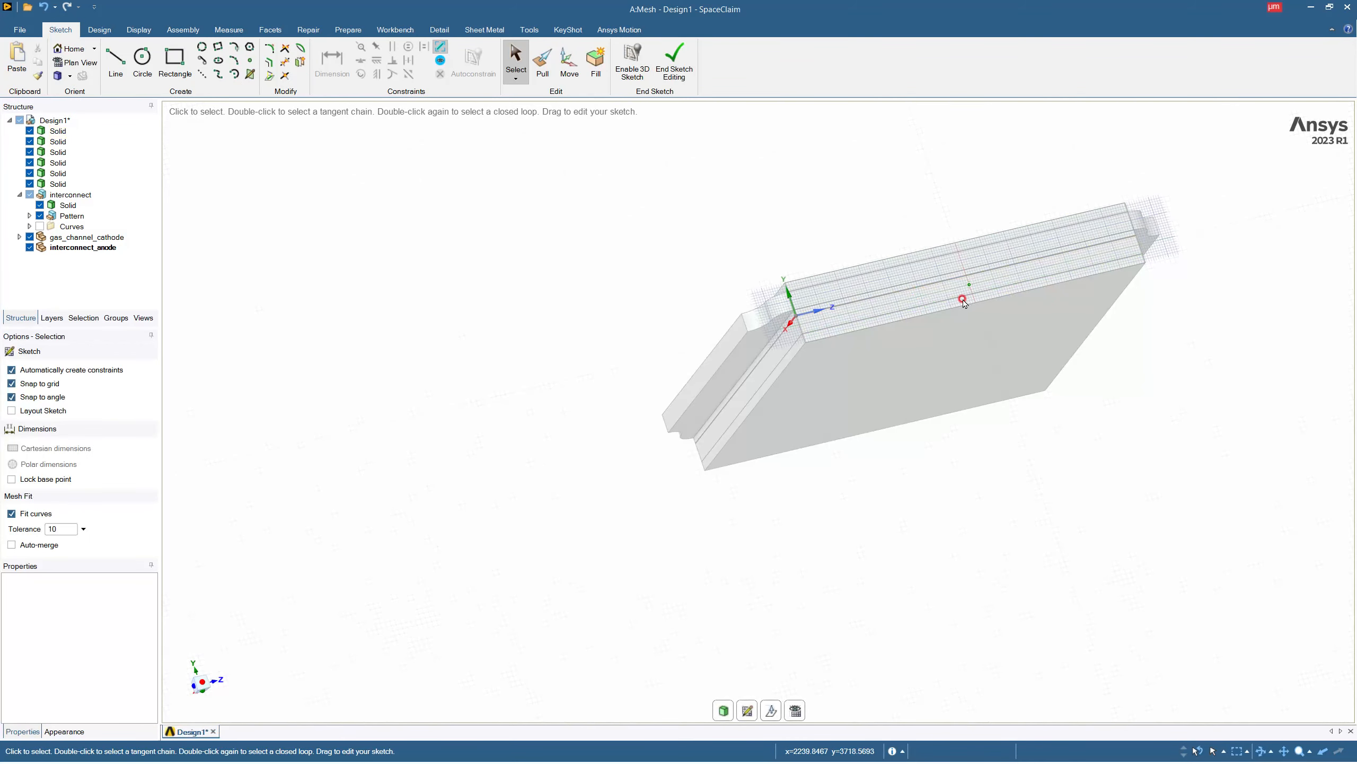
scroll(1051, 316, "up", 2)
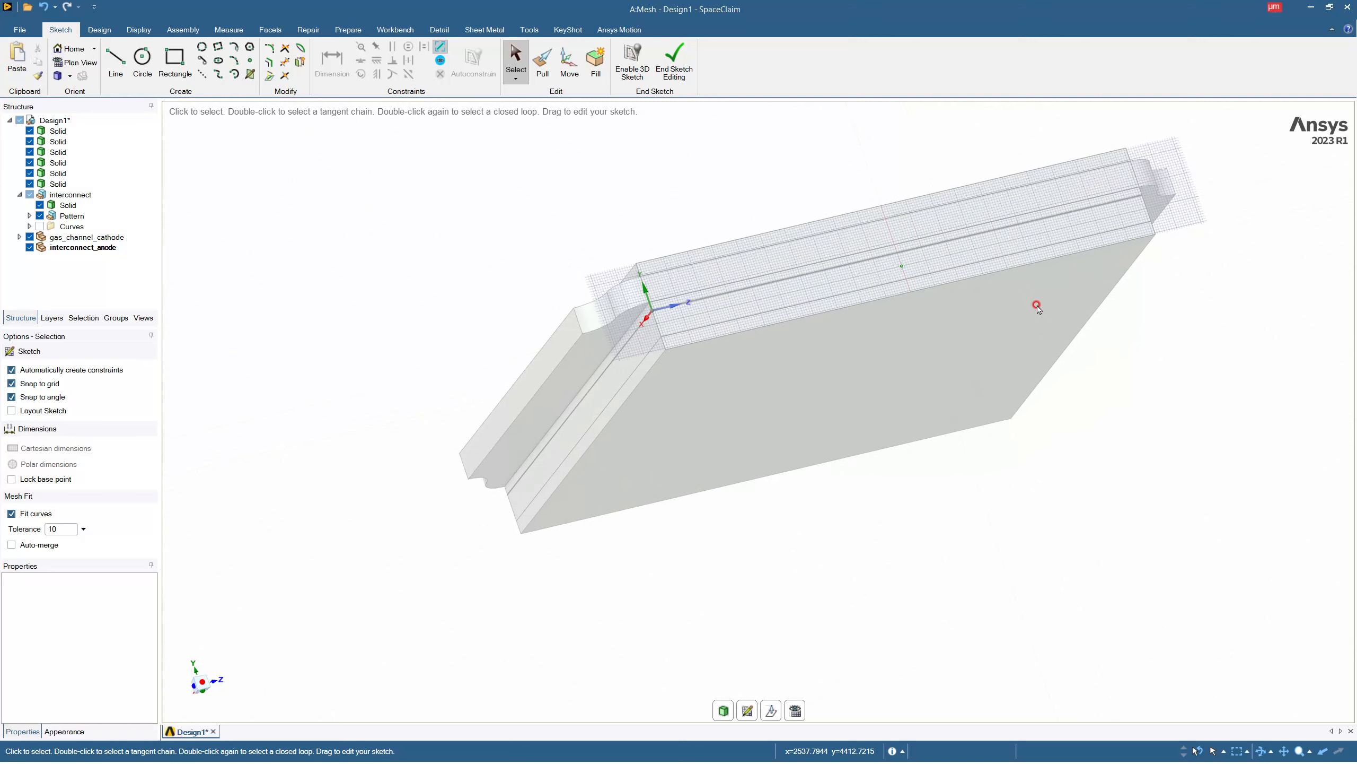
middle_click_drag(816, 299, 715, 316)
scroll(673, 336, "up", 3)
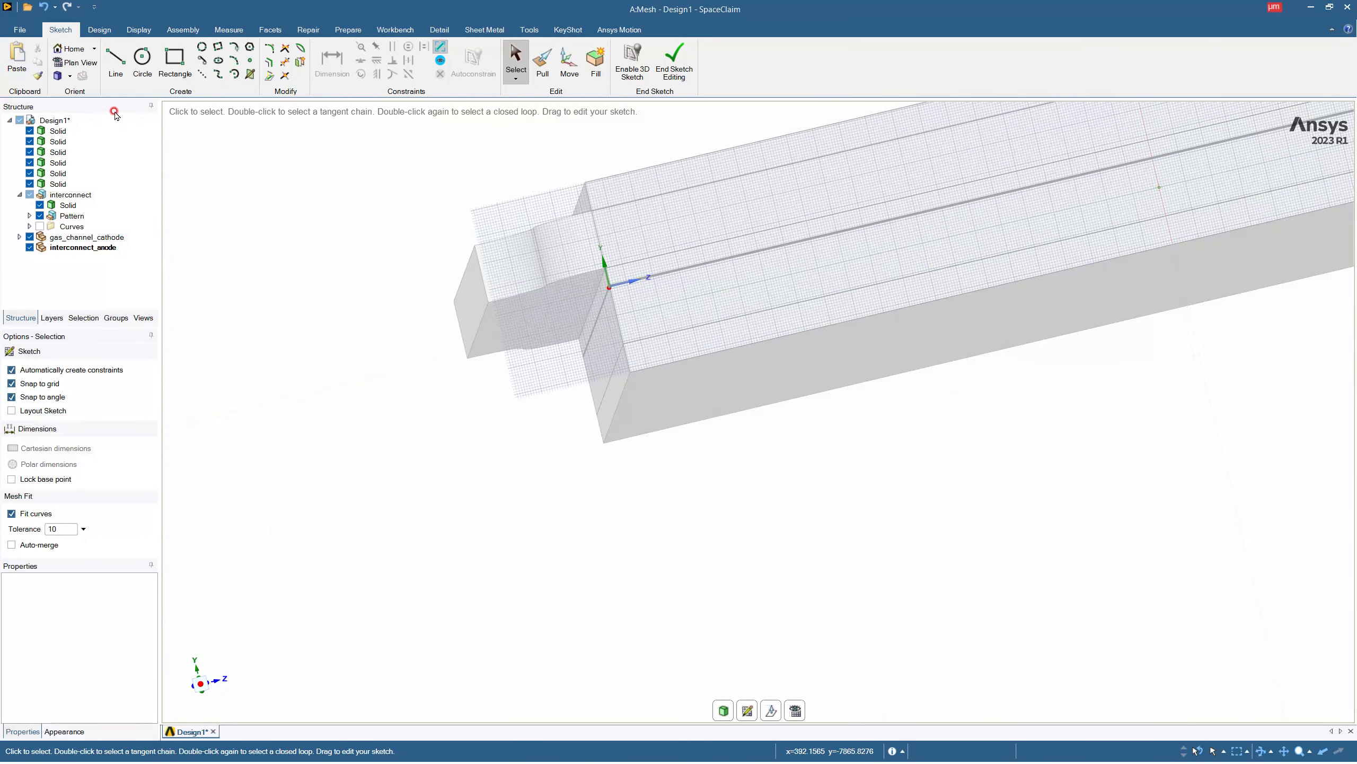
left_click(117, 72)
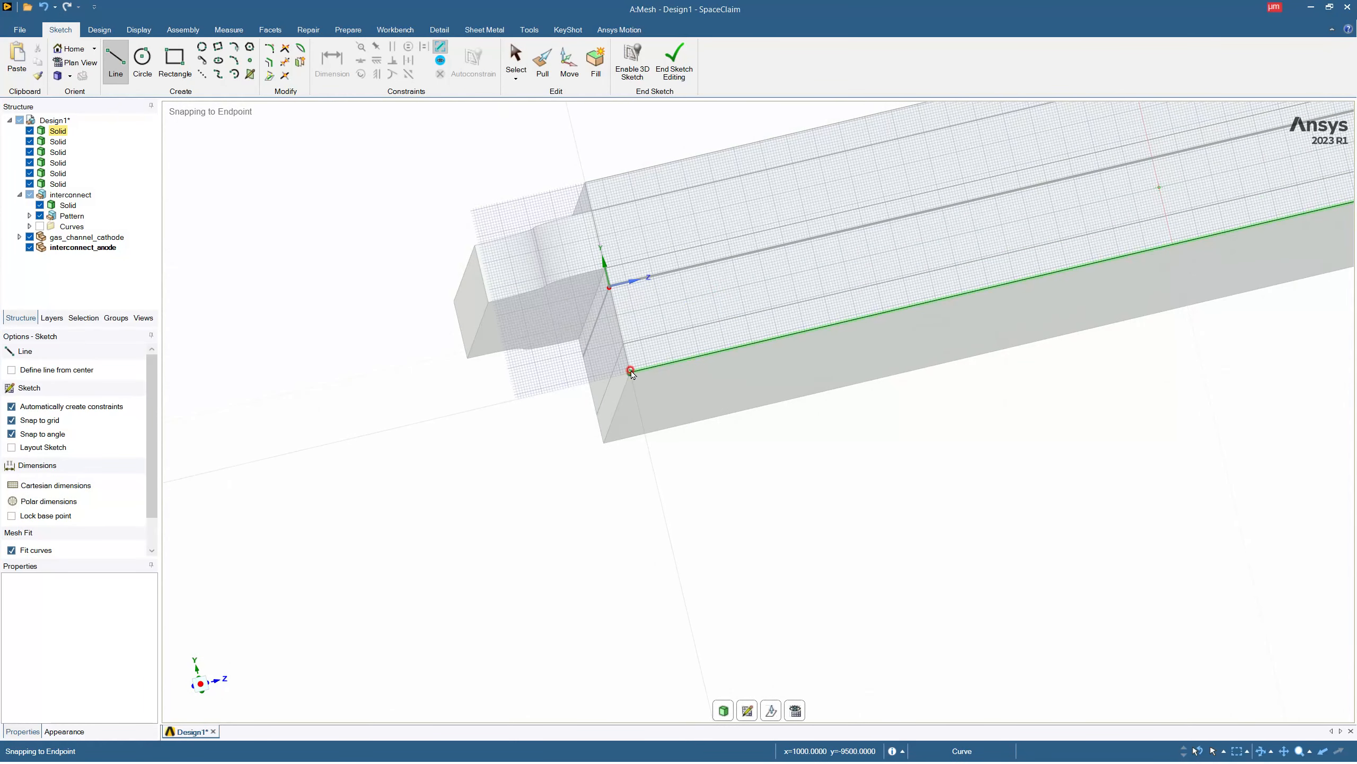
left_click(636, 371)
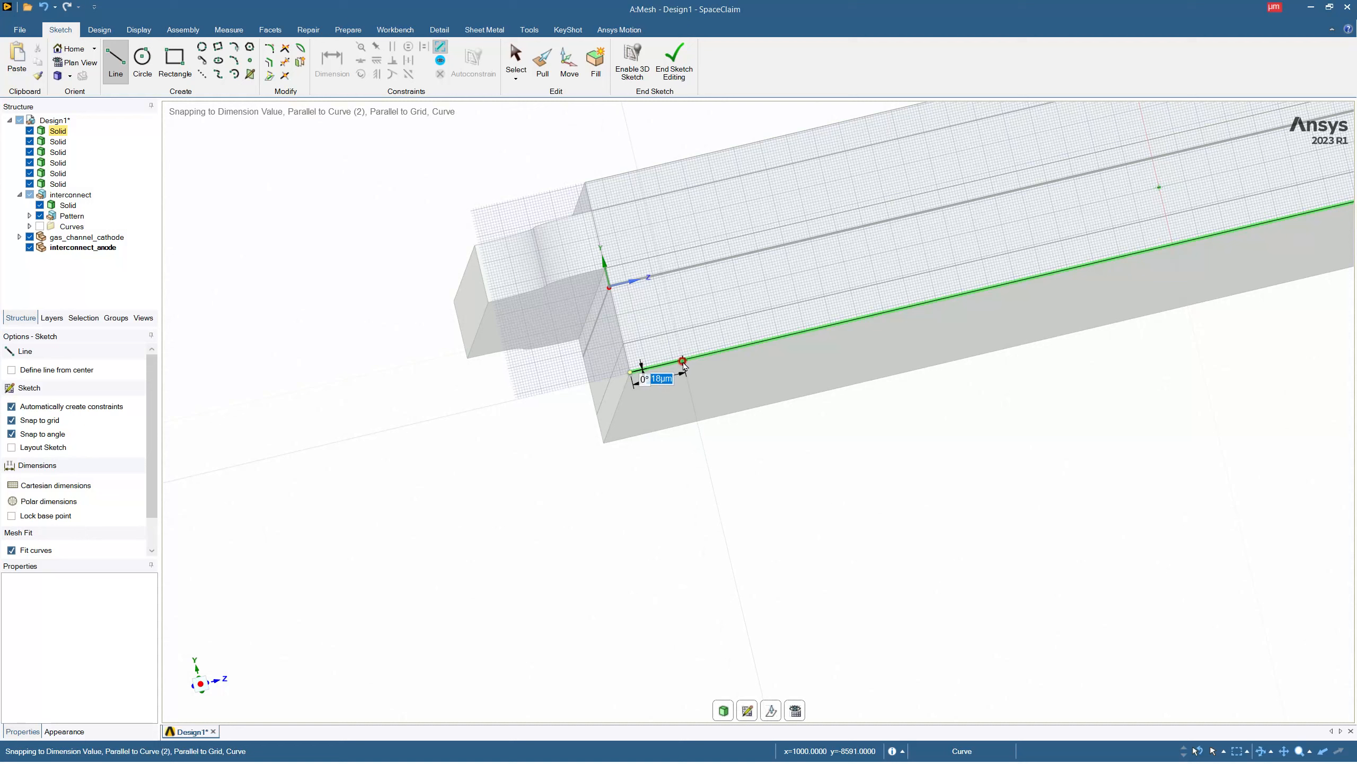
type("1000")
key("Return")
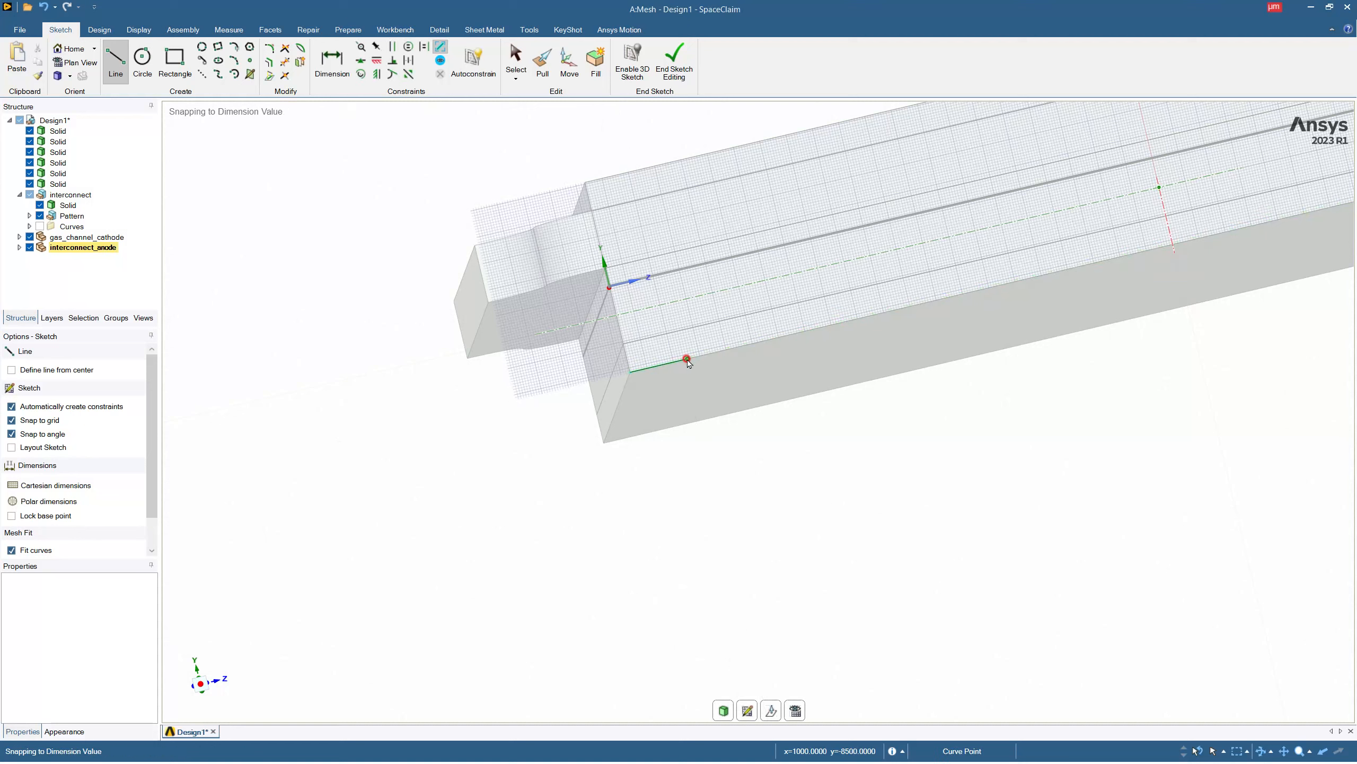
key("Escape")
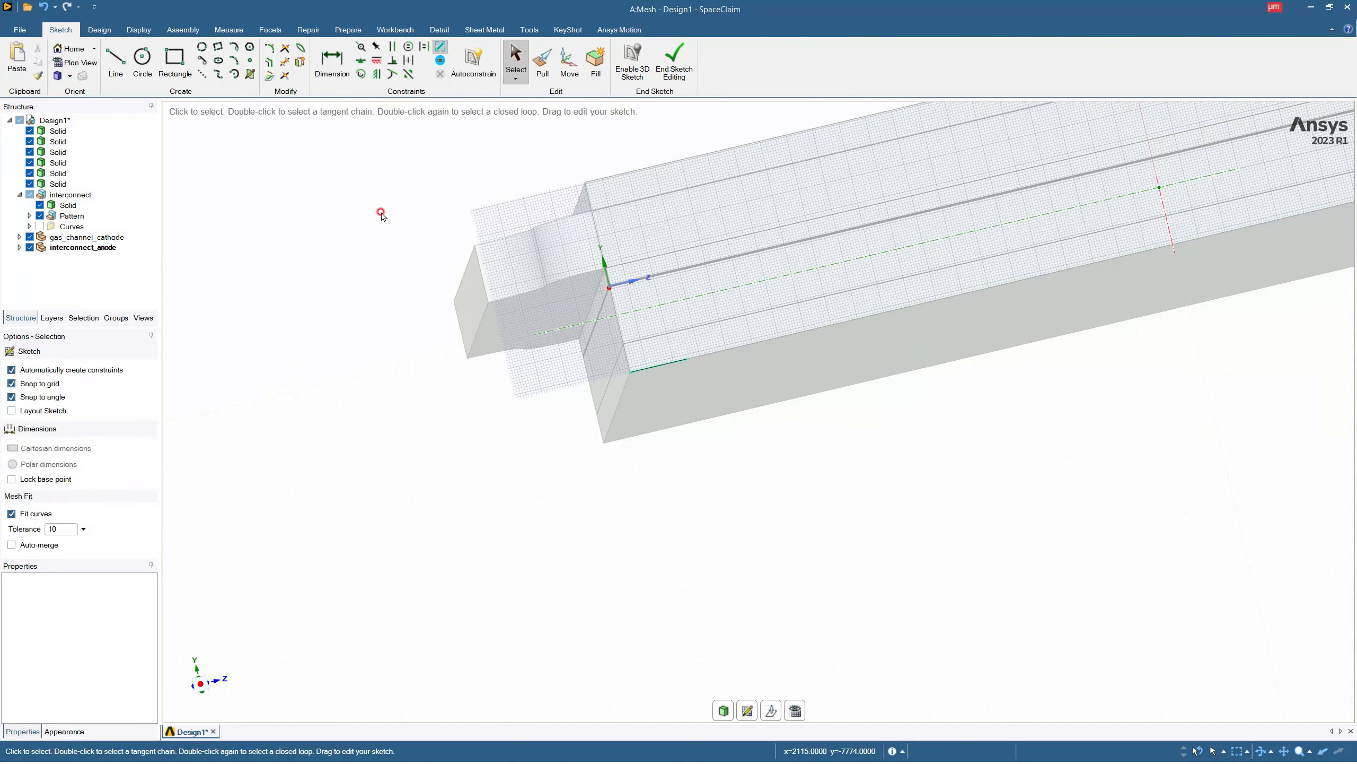
Sketch a 1000 µm by 1000 µm rectangle below the stack, starting at the free end of the line, and finish the sketch.
left_click(174, 58)
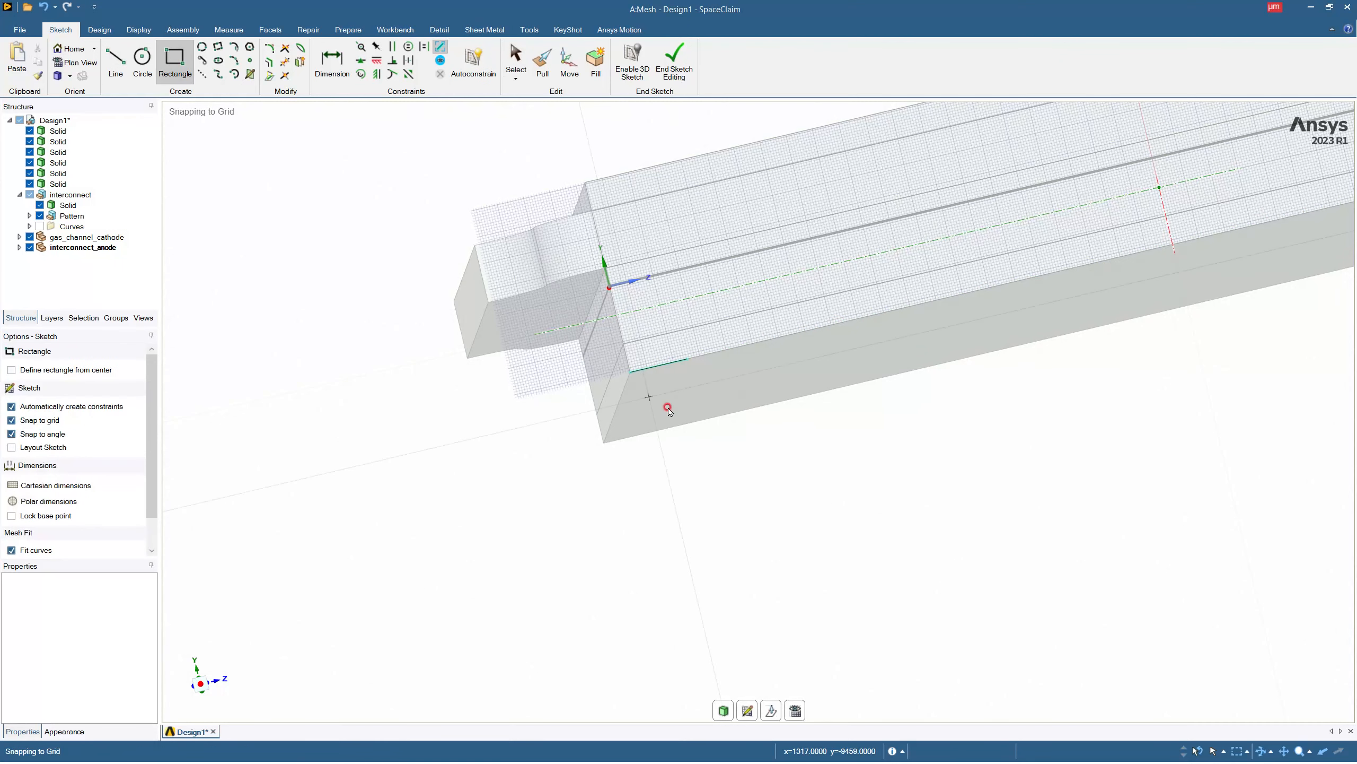
left_click(687, 361)
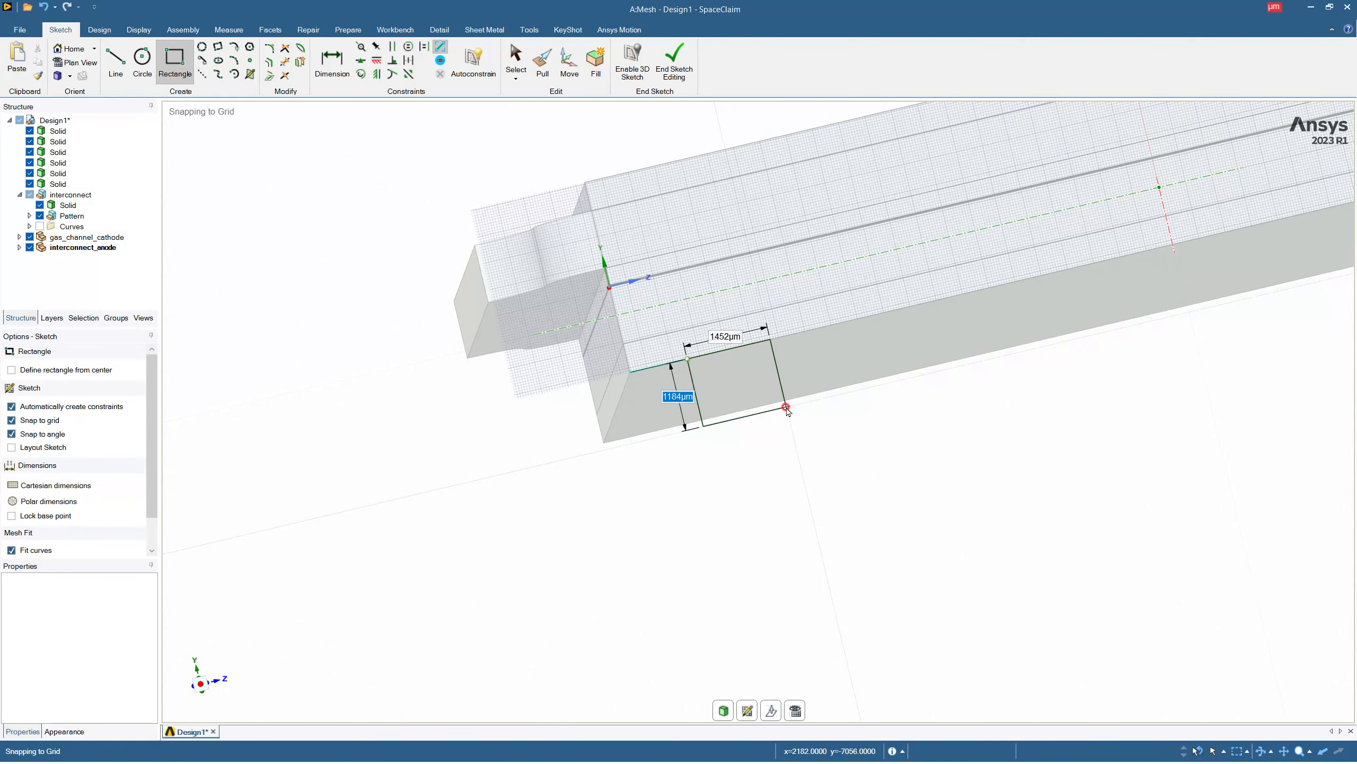
key("Tab")
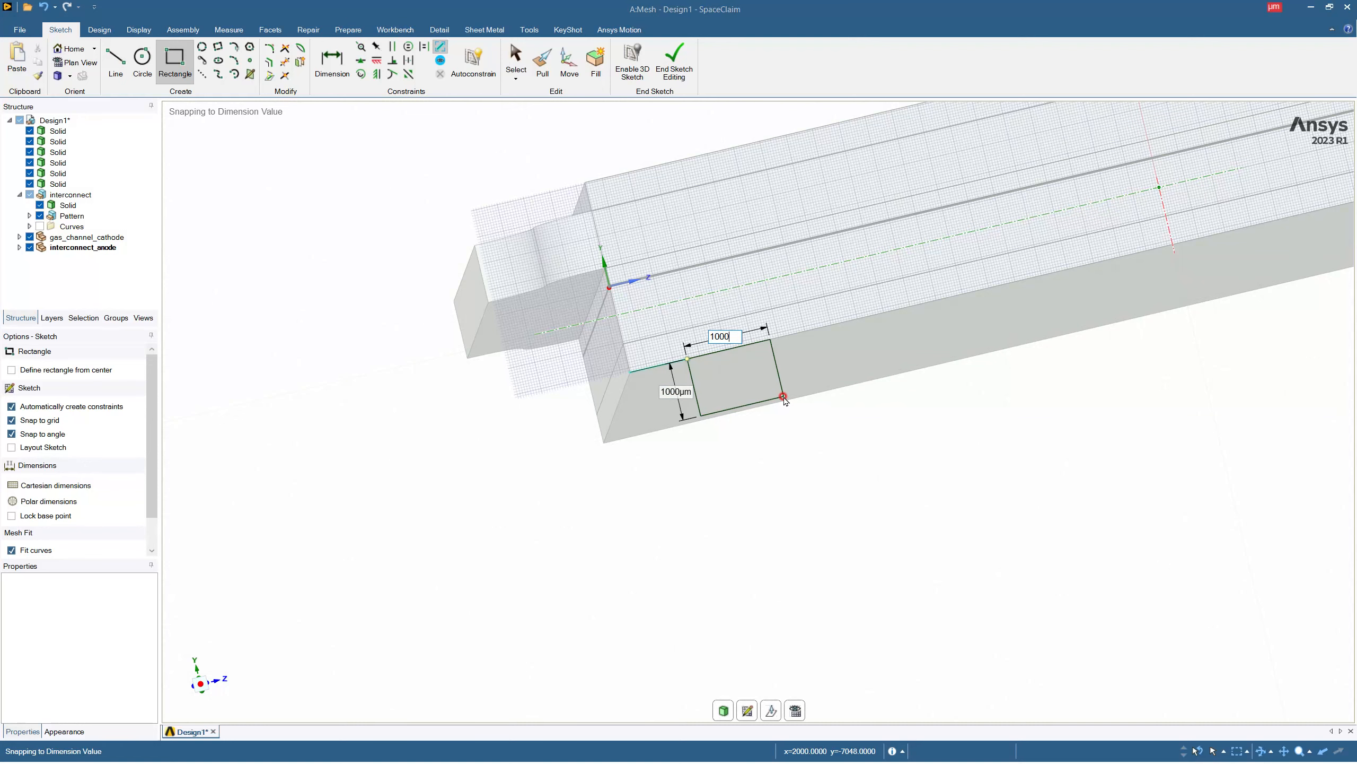
key("Return")
key("Escape")
left_click(675, 60)
Pull the square face 19000 µm along the underside of the stack to form the first anode interconnect rib.
left_click(684, 388)
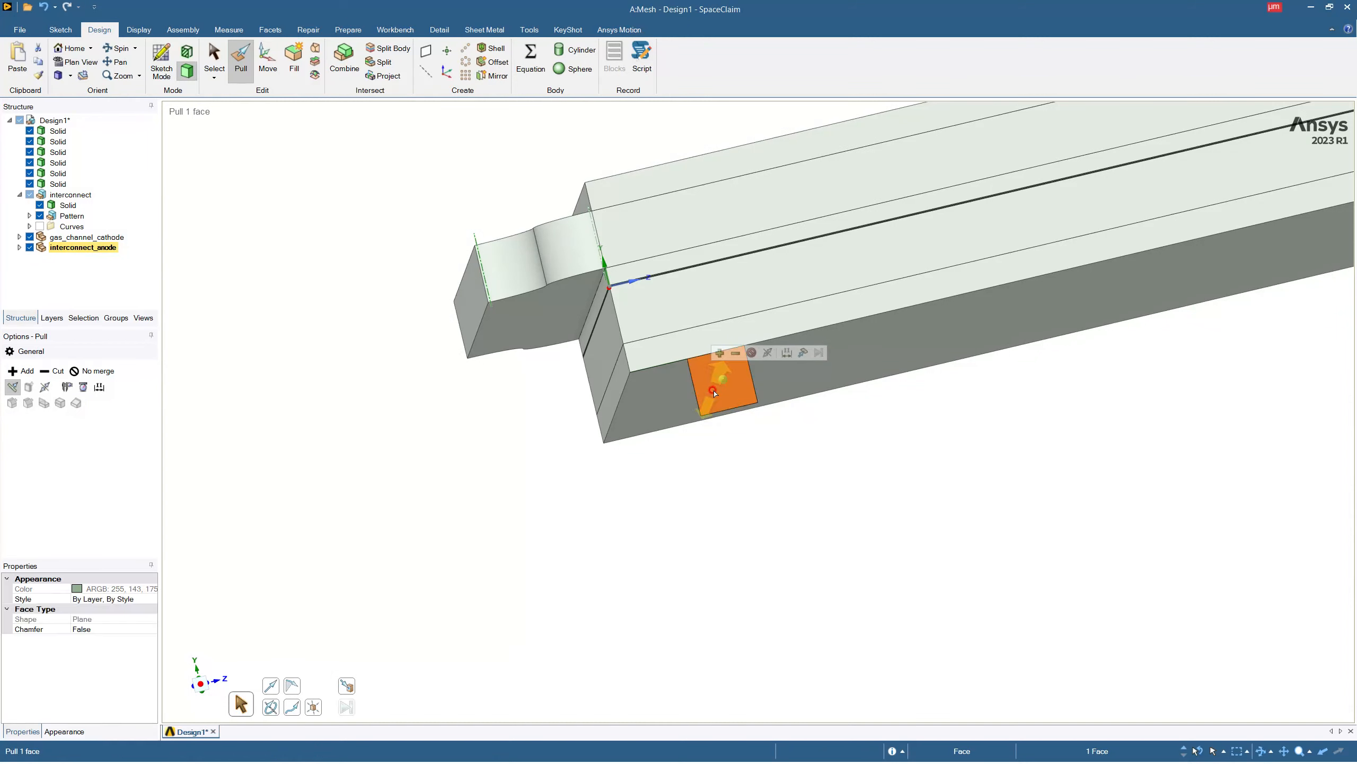
left_click_drag(723, 406, 720, 493)
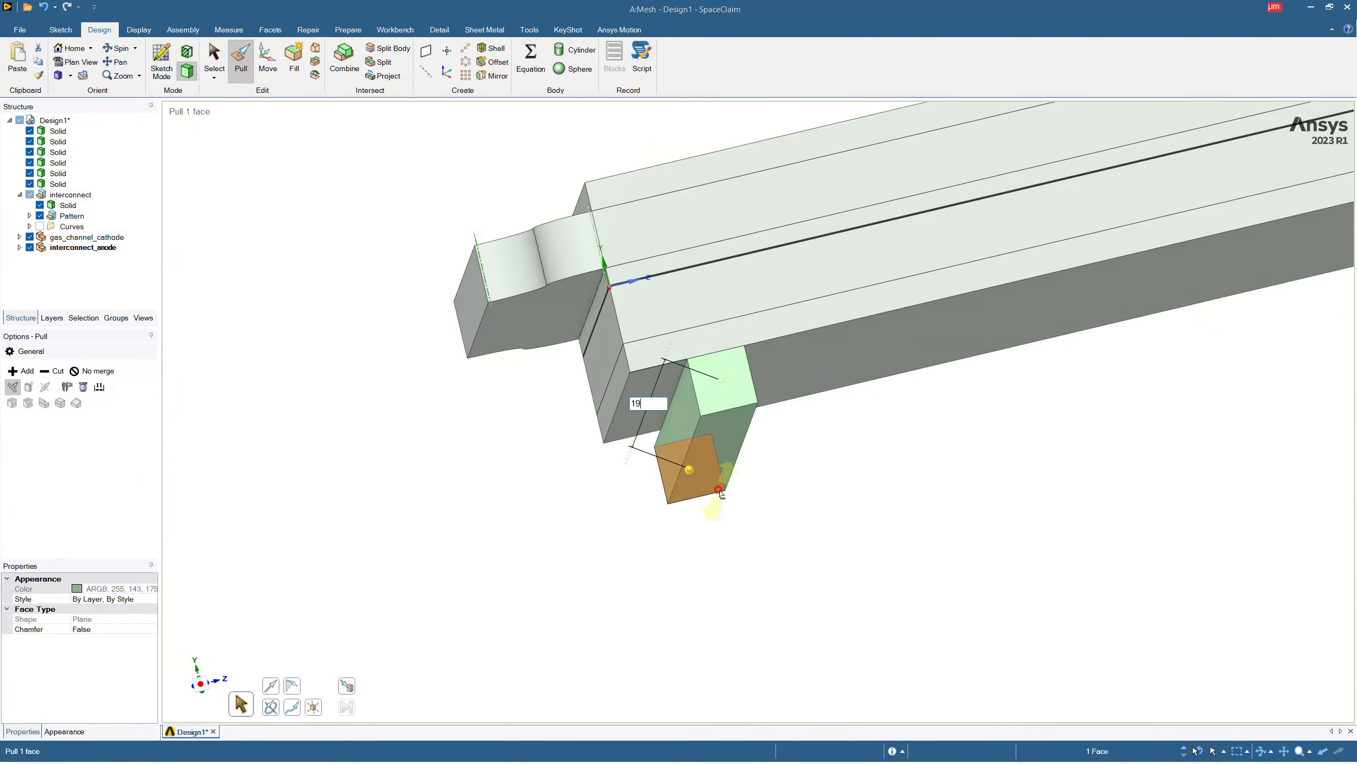
key("Return")
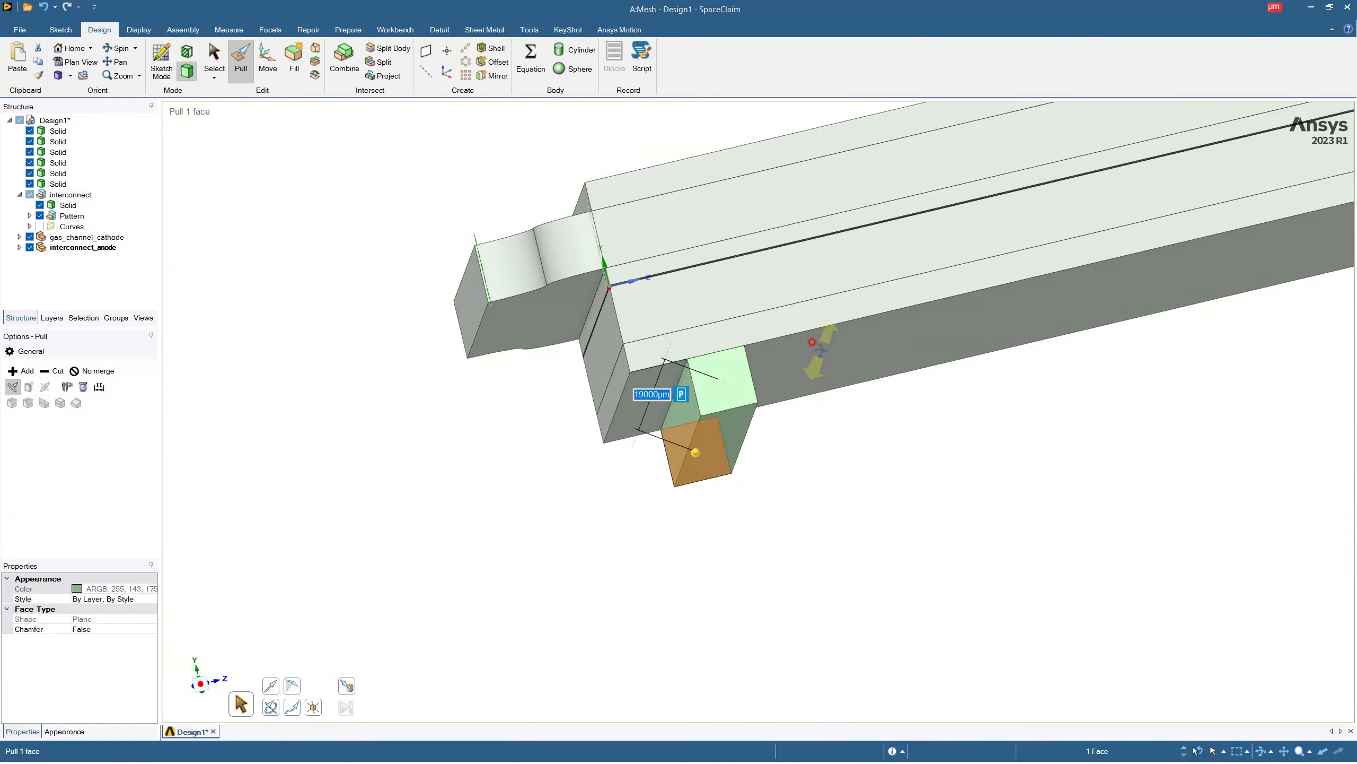
scroll(812, 341, "down", 10)
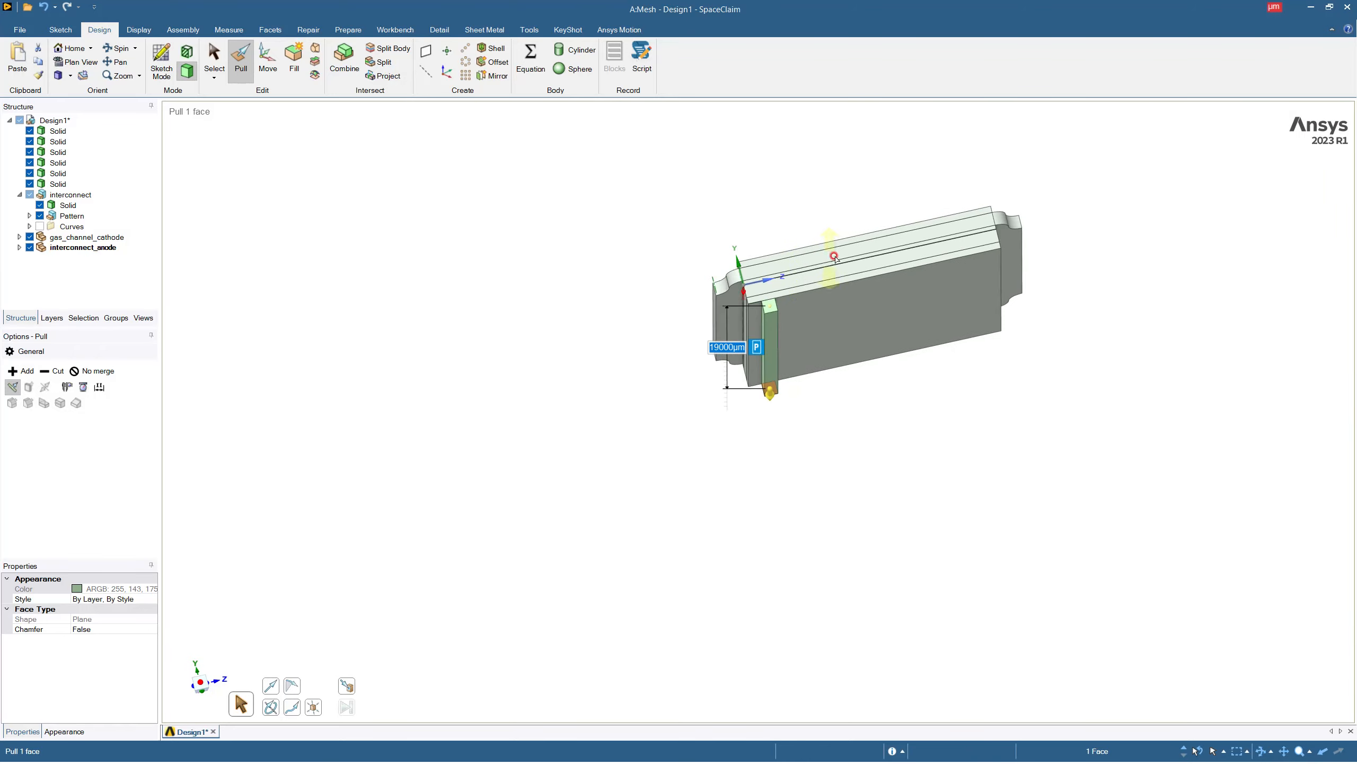
scroll(981, 188, "up", 5)
key("Escape")
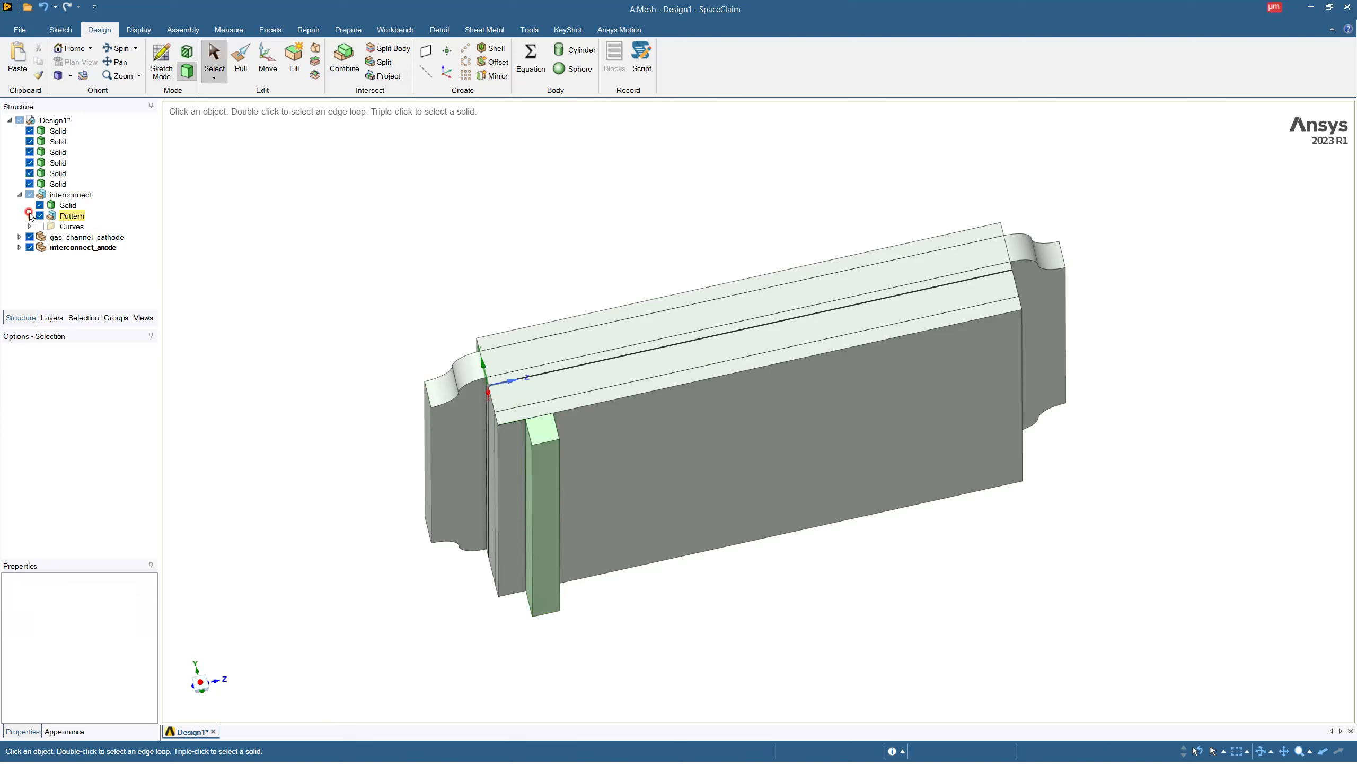
Pattern the anode rib linearly along the bottom layer's lower edge with an X count of 9 and a 2000 µm pitch.
left_click(20, 194)
left_click(19, 215)
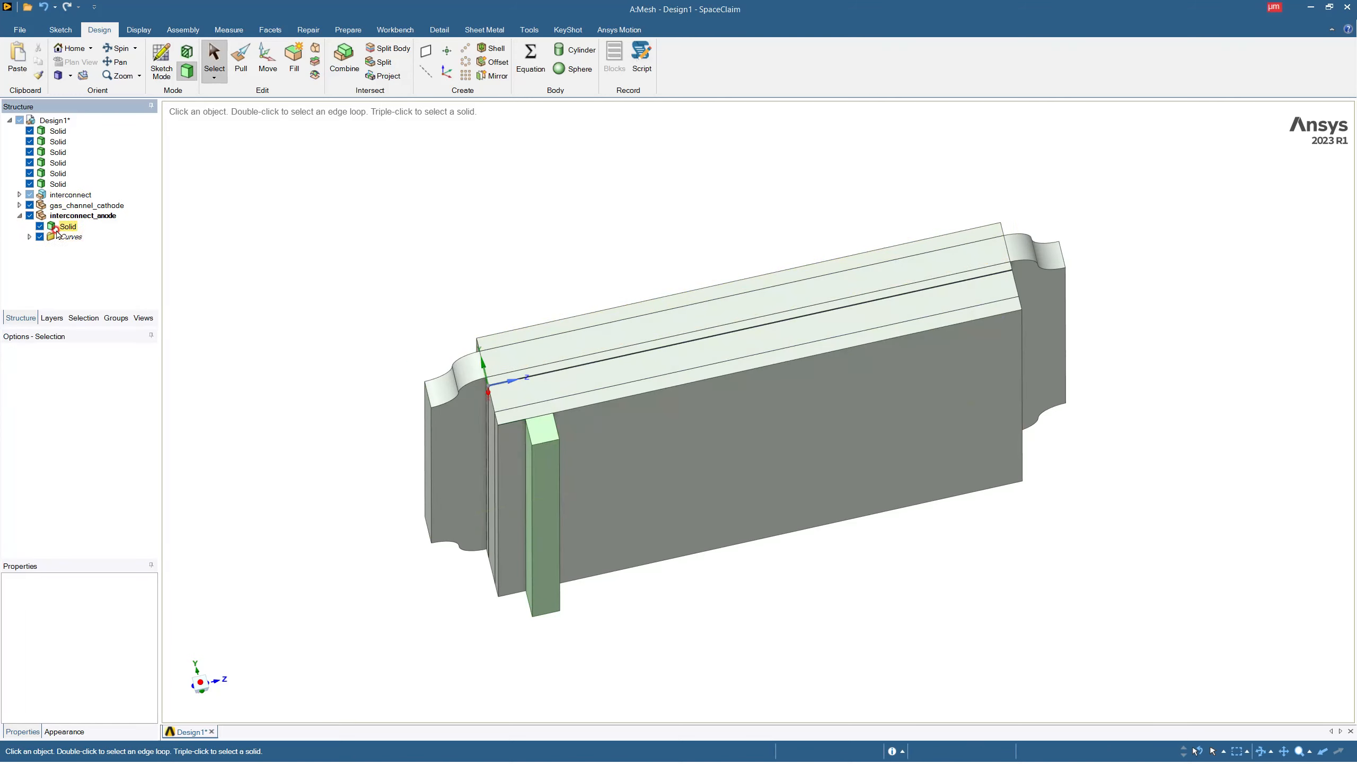
left_click(67, 227)
left_click(465, 52)
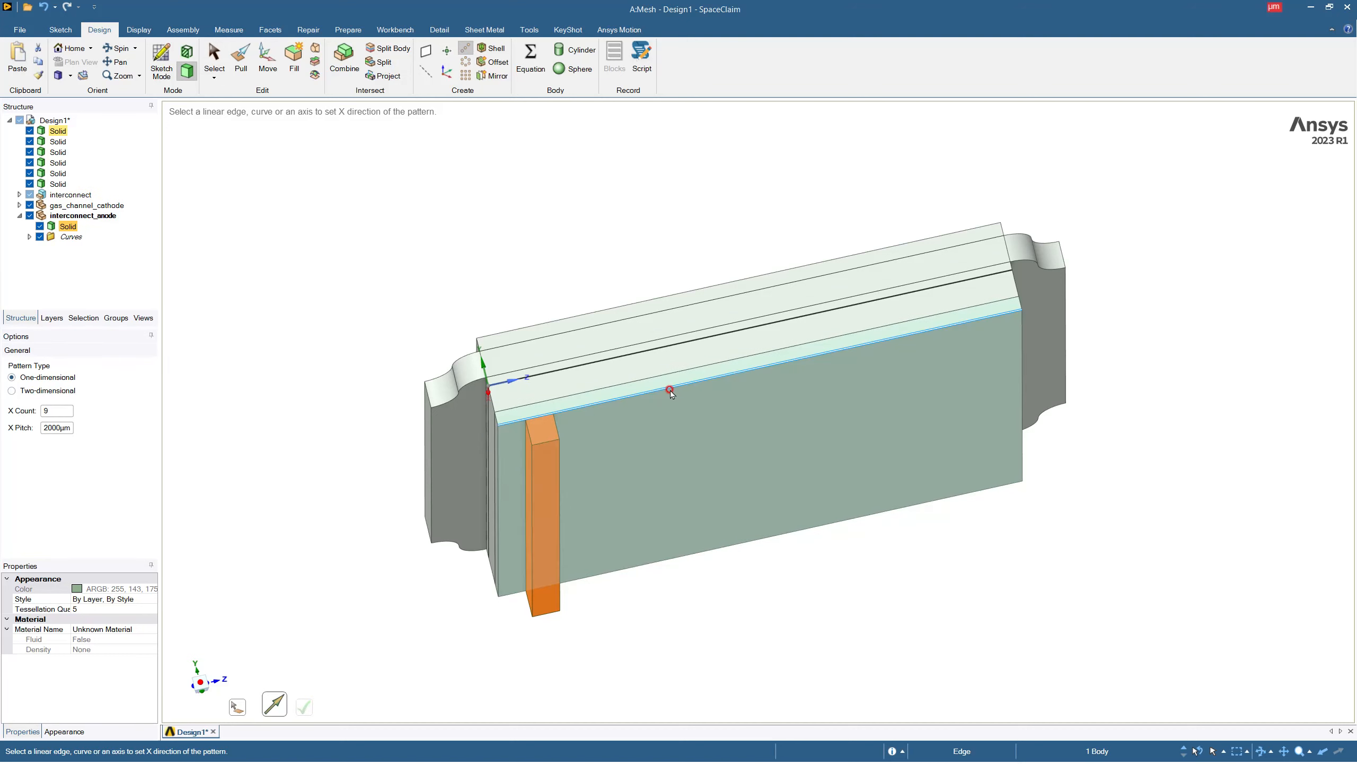
left_click(677, 388)
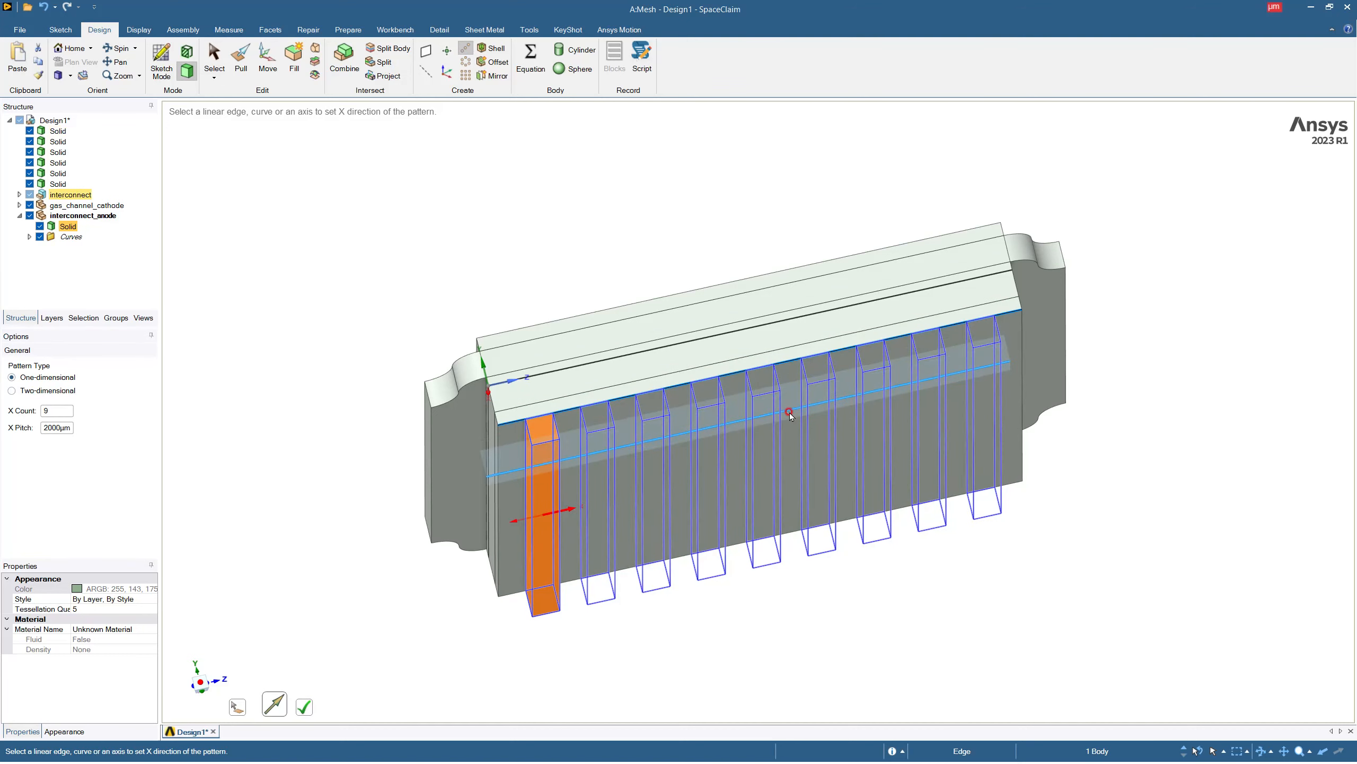
left_click(317, 703)
mouse_move(767, 461)
middle_mouse_down()
mouse_move(755, 442)
mouse_move(765, 459)
middle_mouse_up()
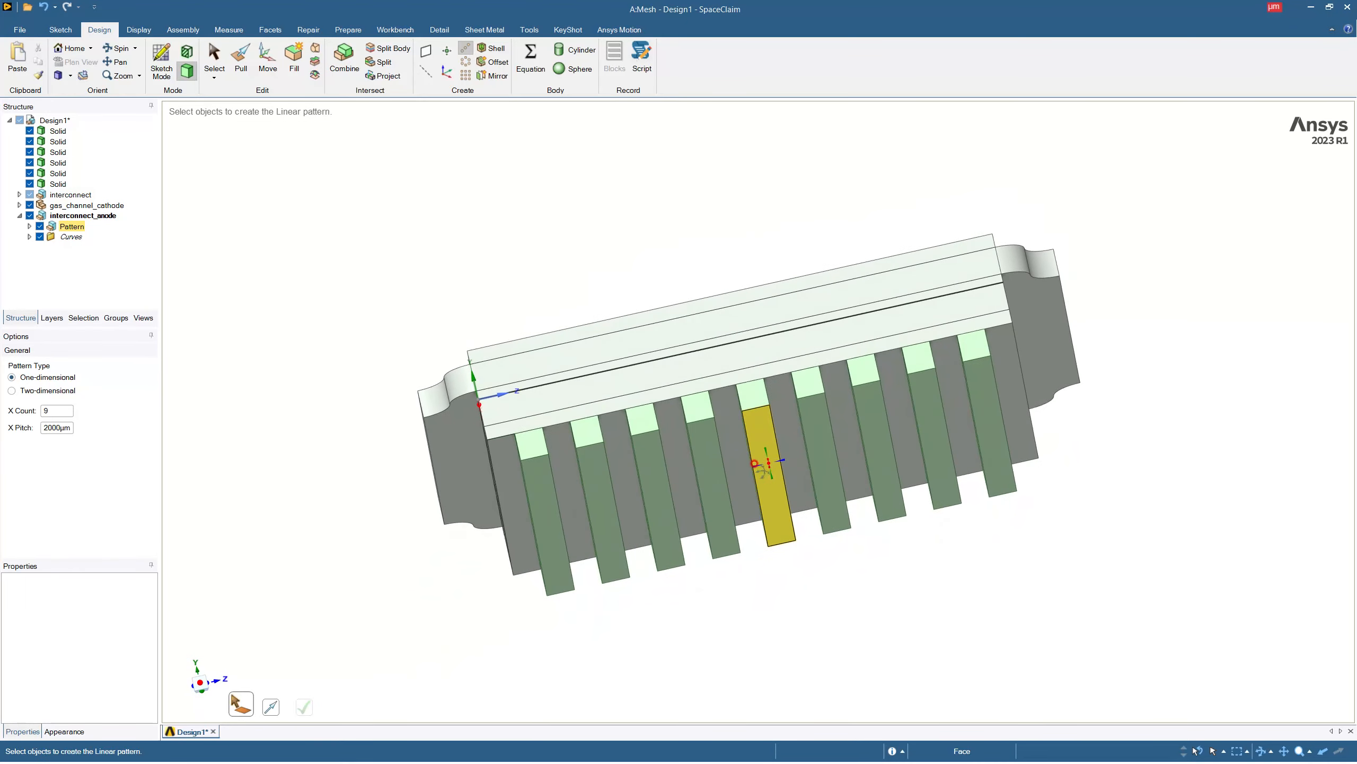
Sketch a line about 1953 µm long on the stack's side face, from the first rib's lower outer corner outward past the stack.
left_click(619, 387)
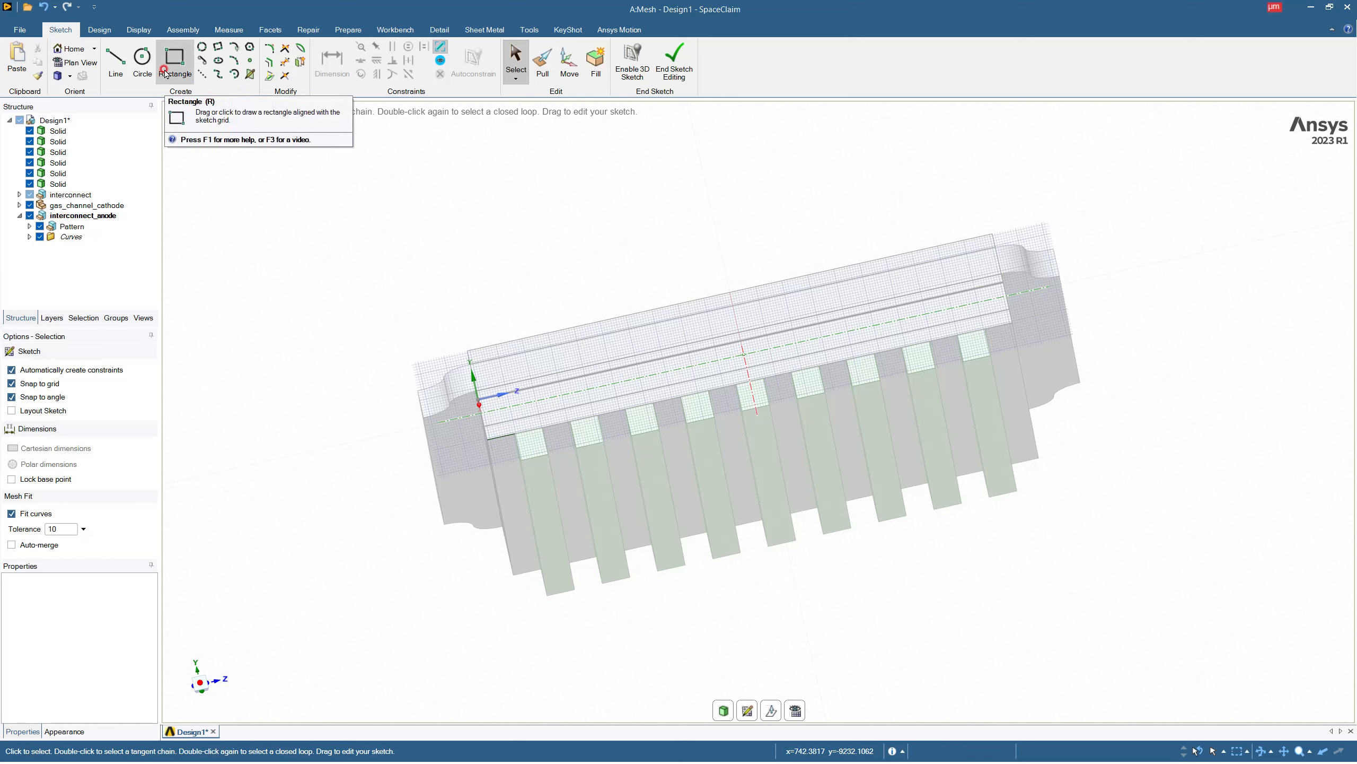
left_click(116, 62)
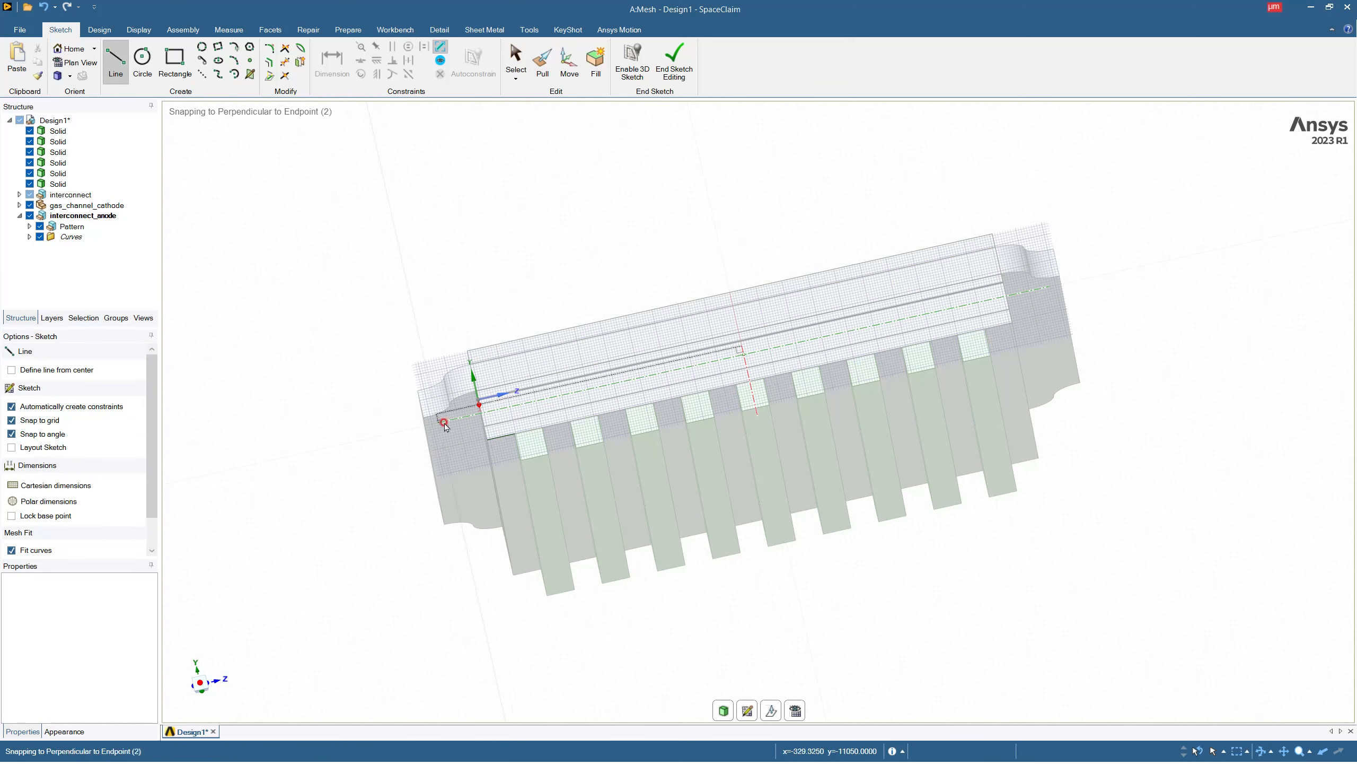
left_click(520, 460)
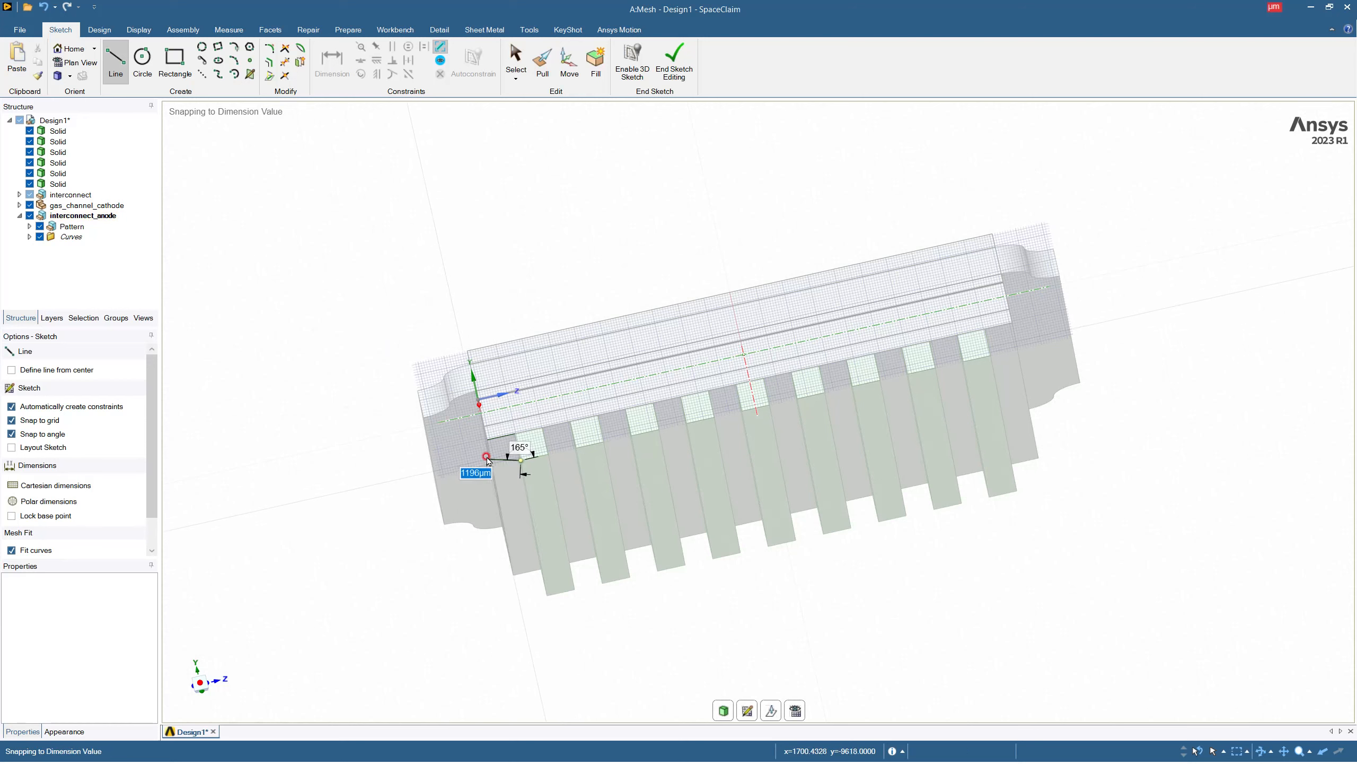
left_click(464, 471)
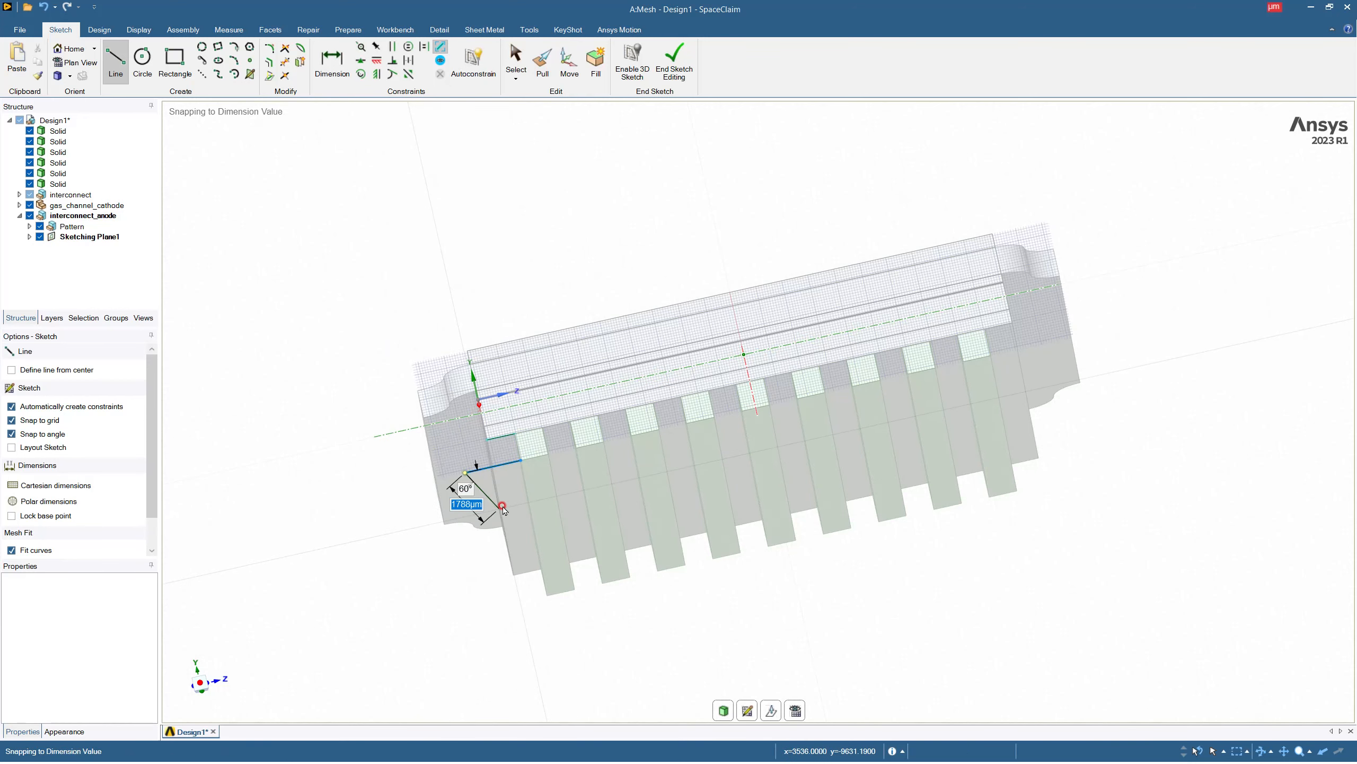
key("Escape")
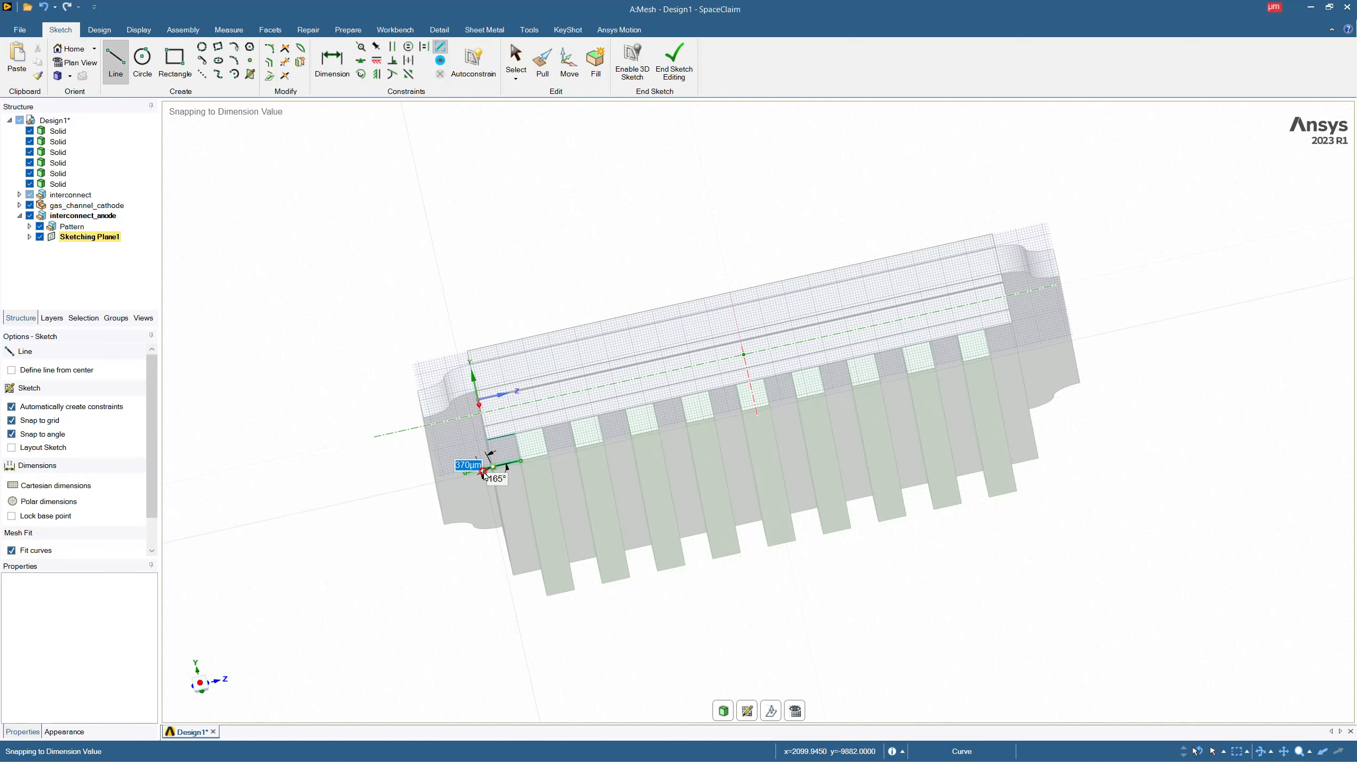
Delete the line extending outward from the first anode rib's lower outer corner.
key("Escape")
left_click(484, 470)
key("Delete")
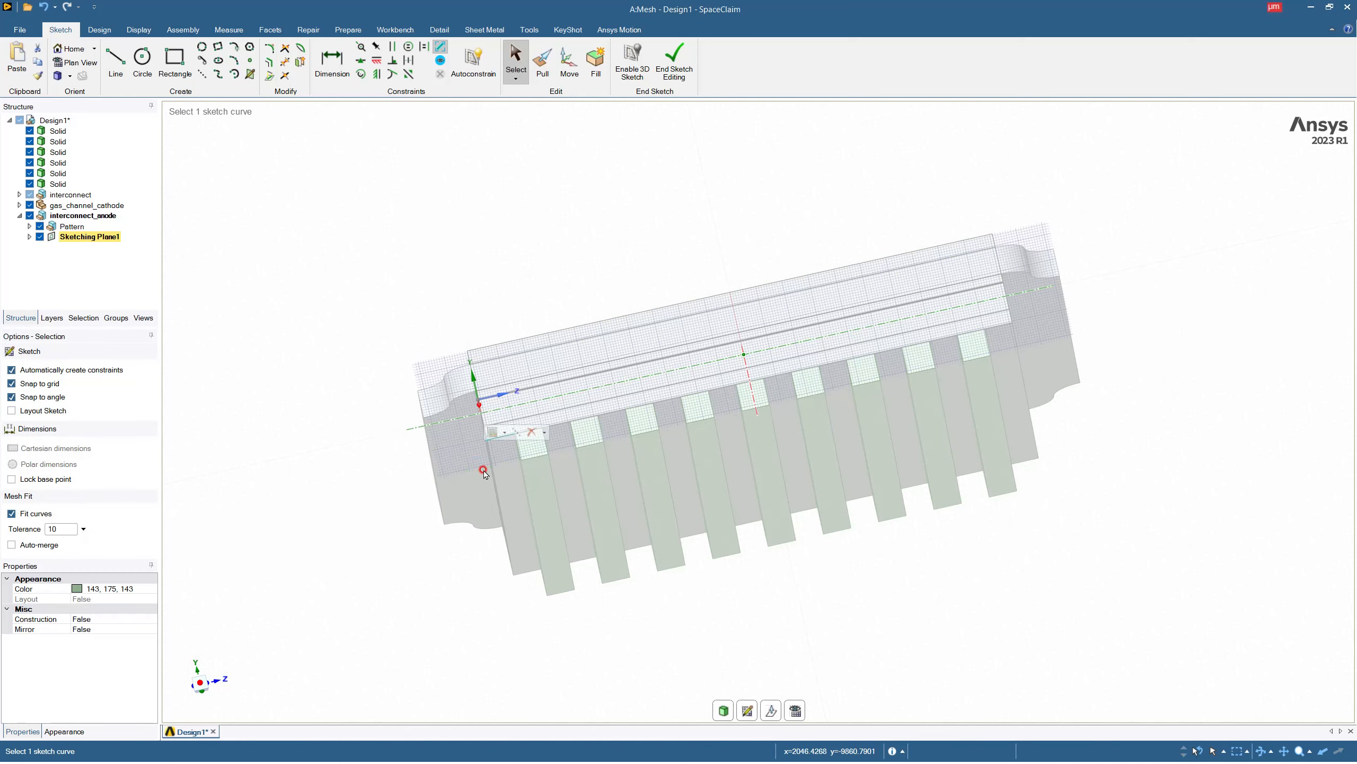
scroll(484, 461, "down", 4)
scroll(483, 443, "up", 5)
scroll(482, 439, "up", 2)
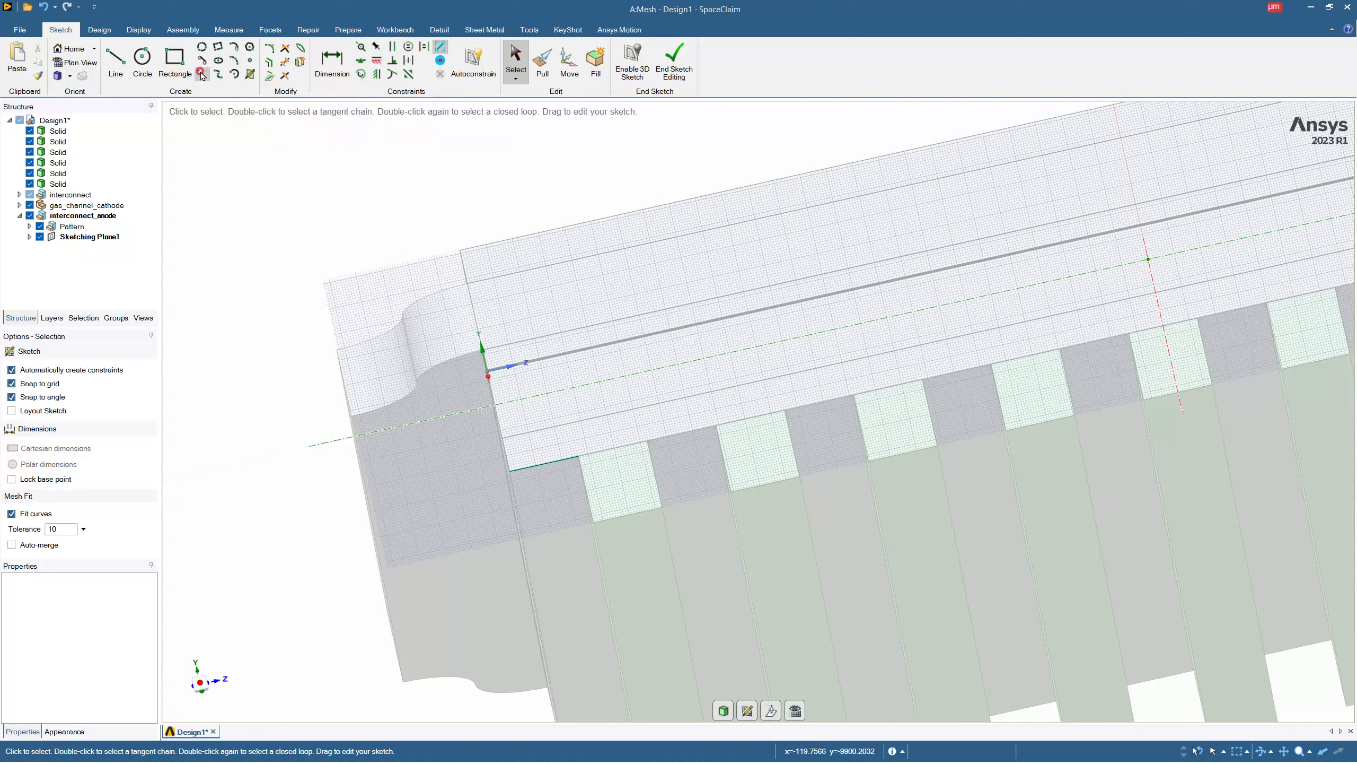
Sketch a construction line along the stack's outer side edge, extending down past the anode ribs.
left_click(201, 73)
left_click(475, 310)
left_click(553, 665)
key("Escape")
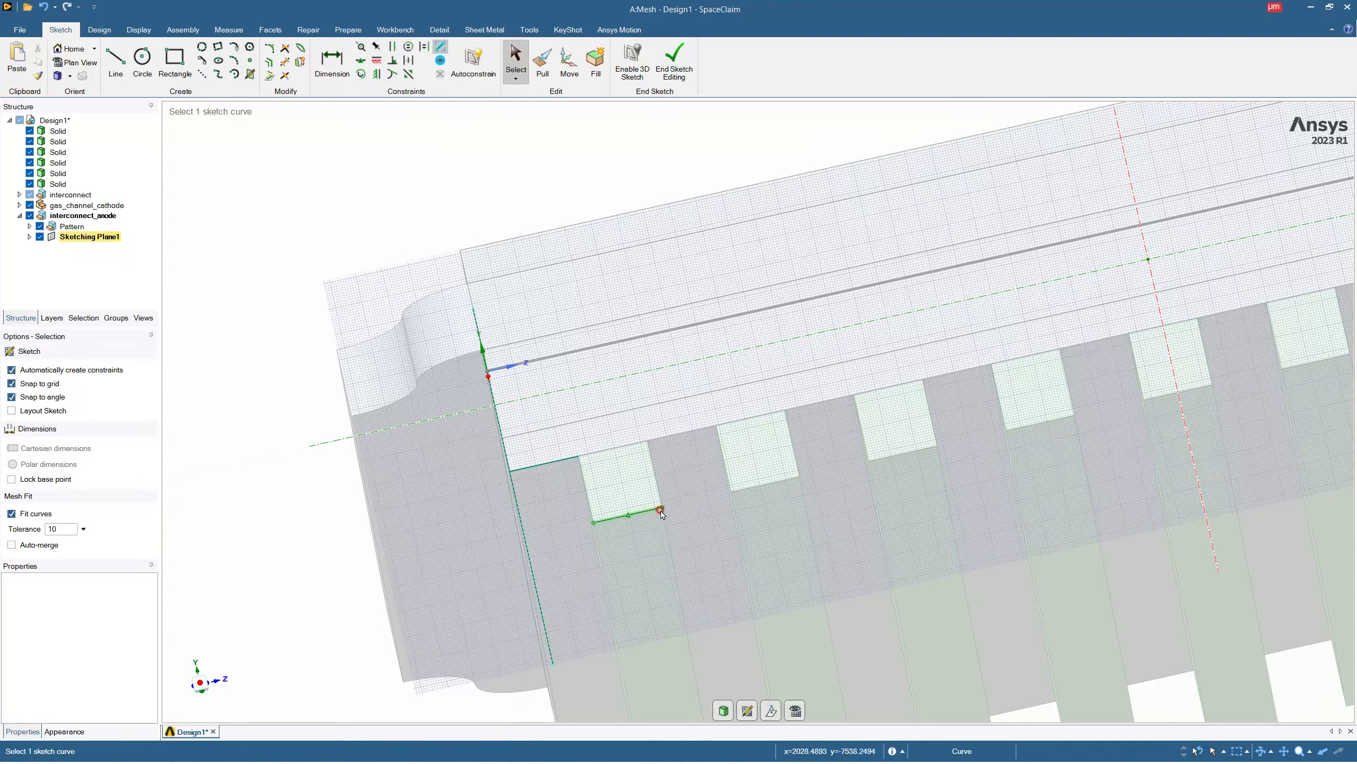
Sketch a construction line about 2574 µm long along the first anode rib's lower edge, crossing the other construction line.
left_click(208, 75)
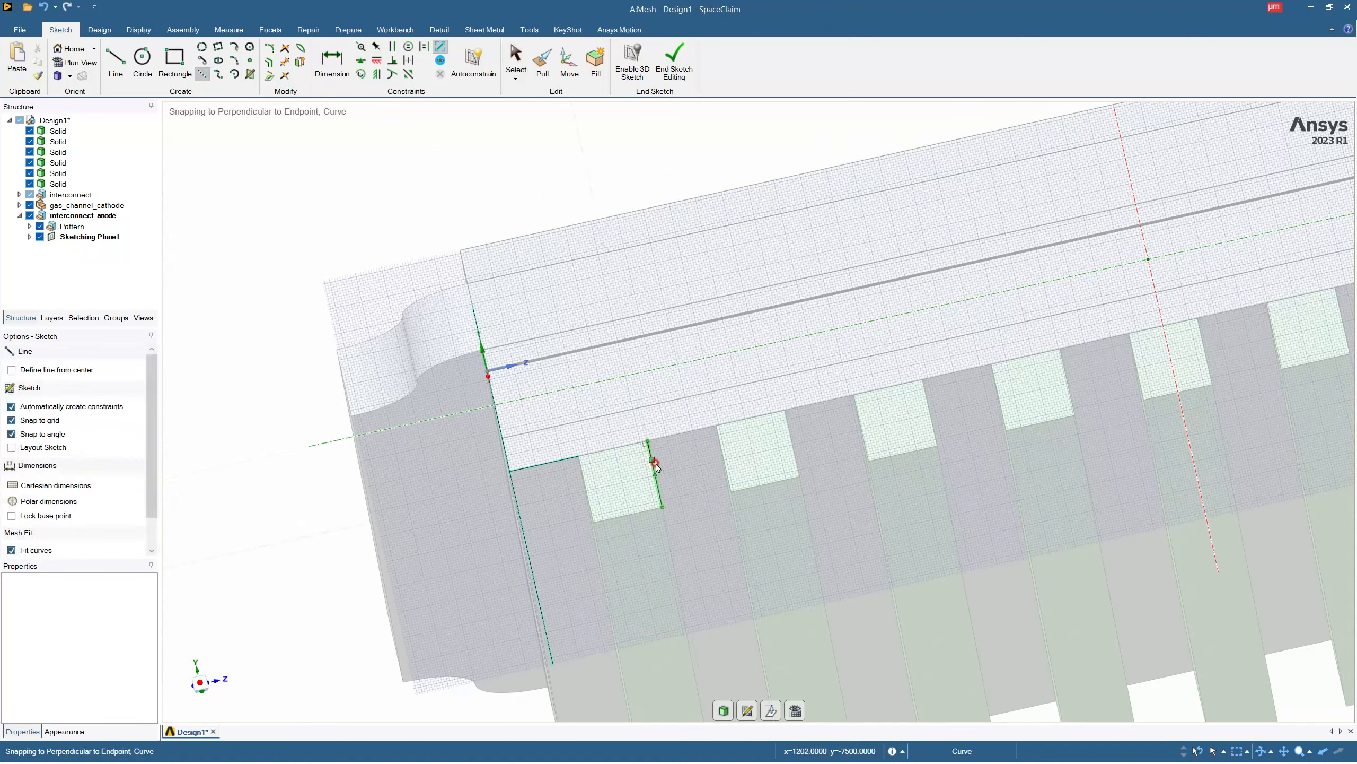
left_click(659, 510)
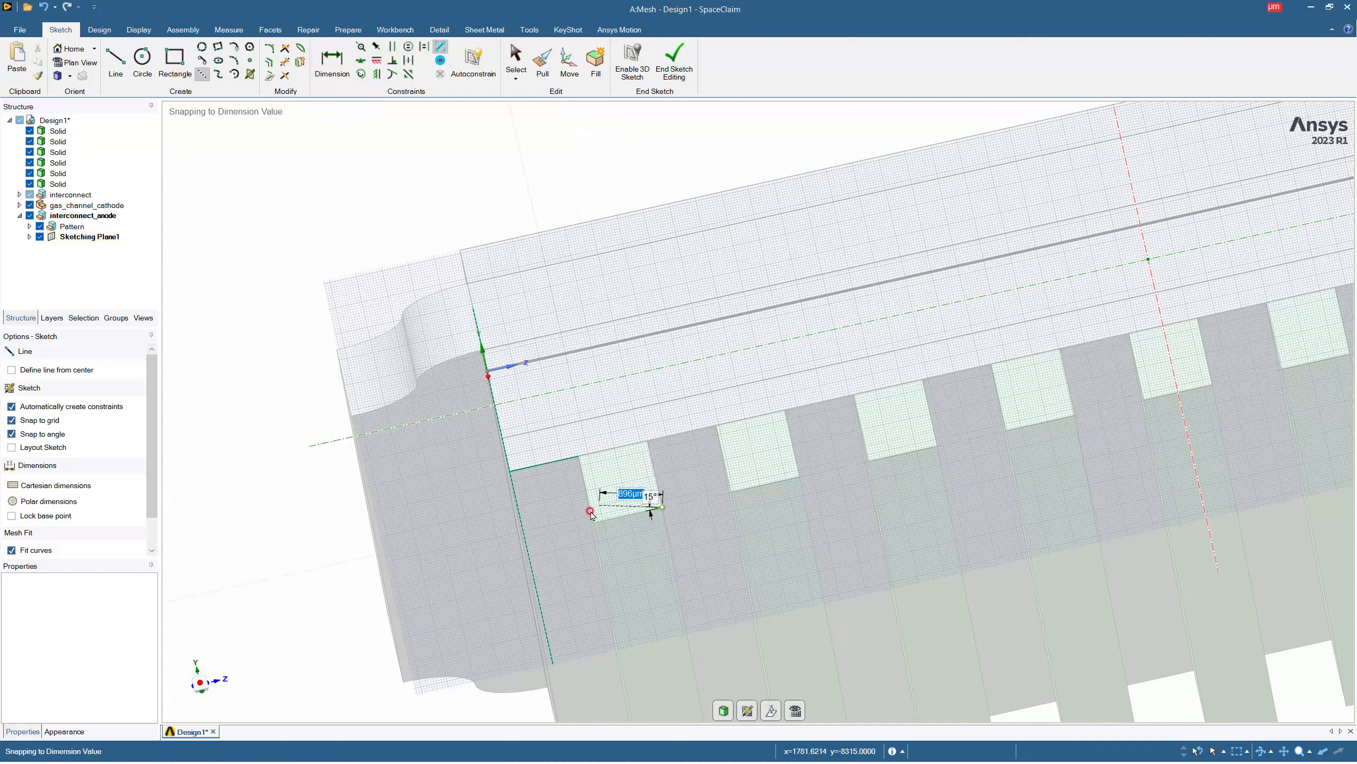
left_click(484, 545)
key("Escape")
left_click(115, 62)
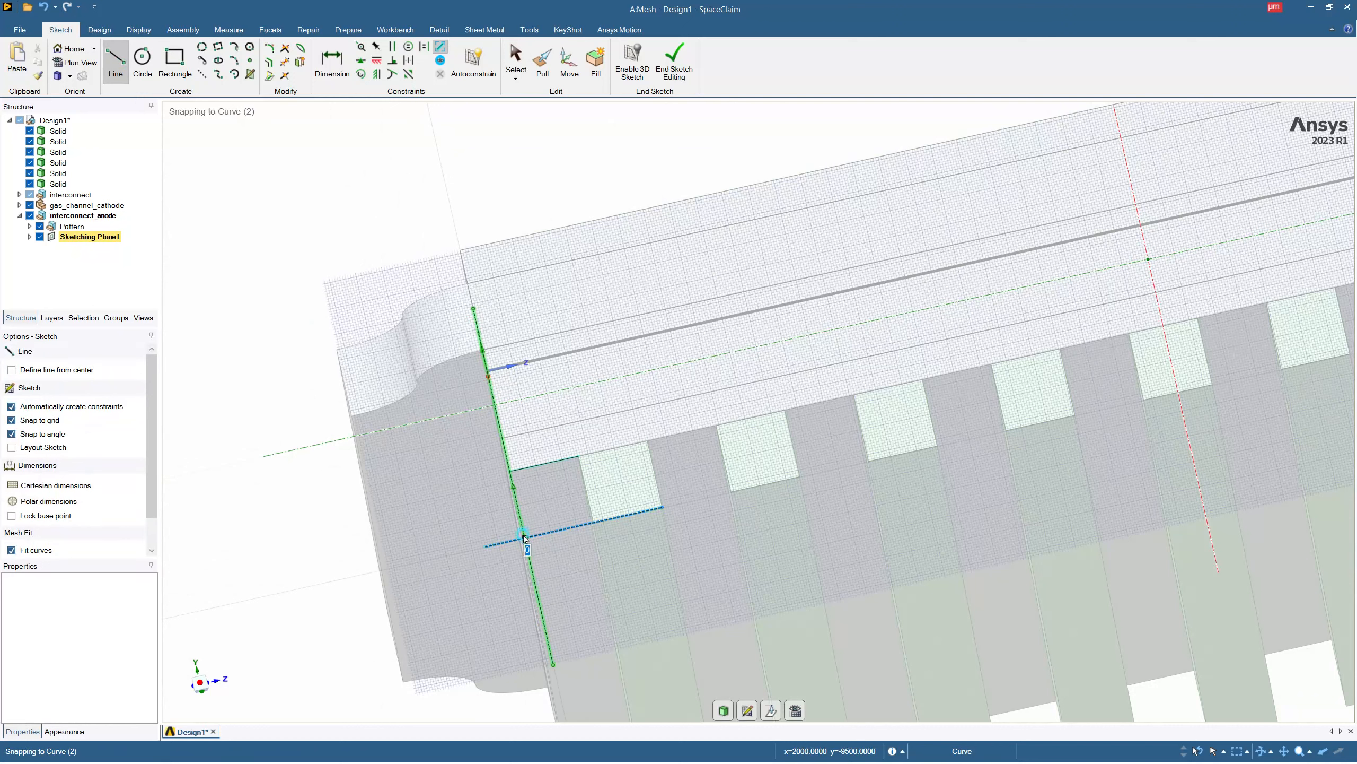
key("Escape")
Sketch a 19000 µm by 500 µm rectangle below the anode ribs from the construction lines' crossing point and finish the sketch.
left_click(175, 62)
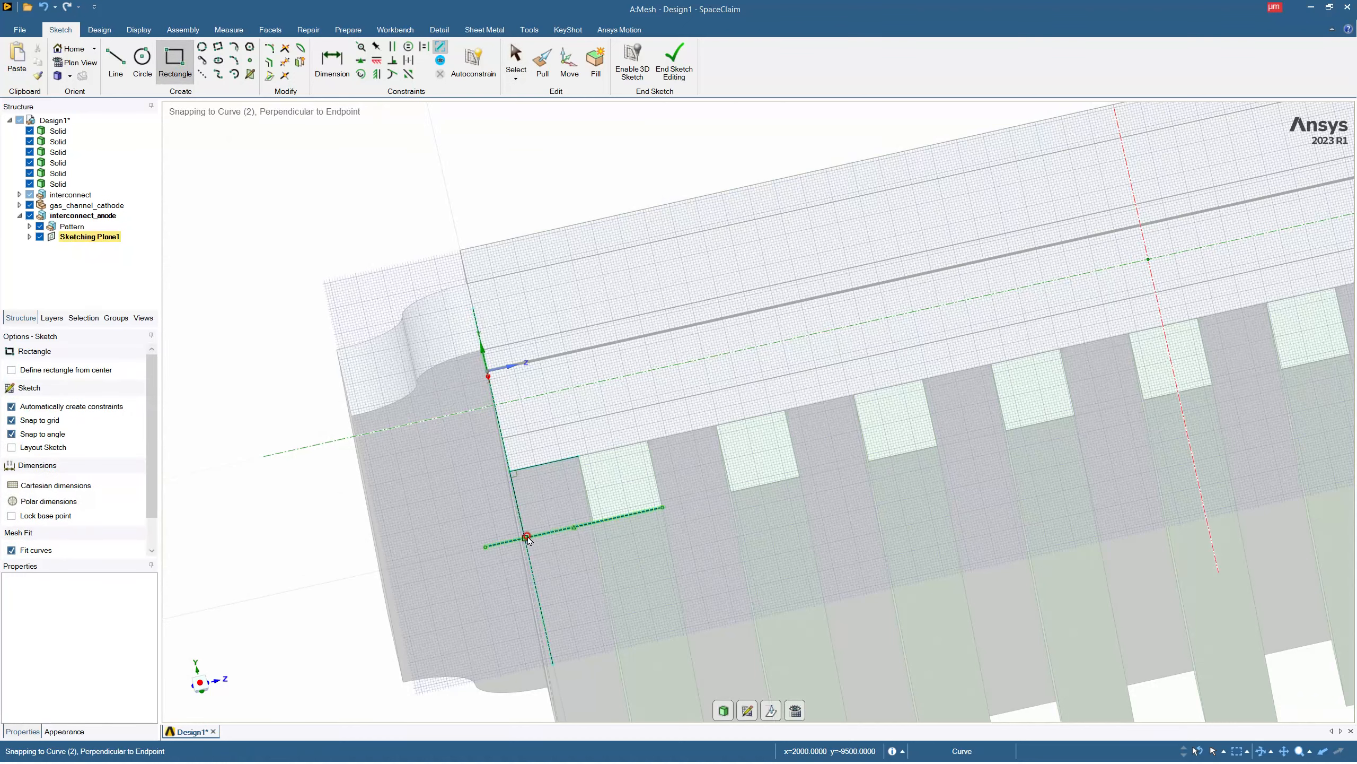
left_click(526, 538)
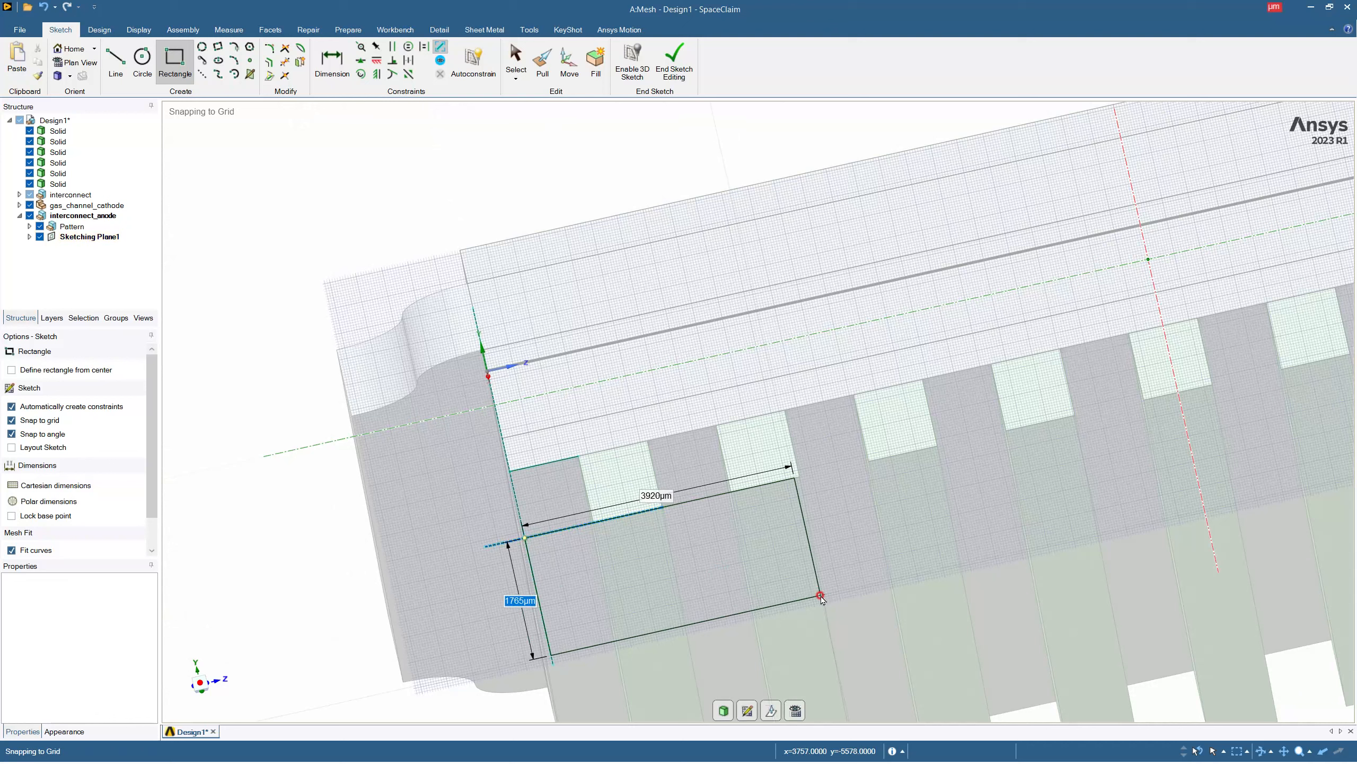
type("50")
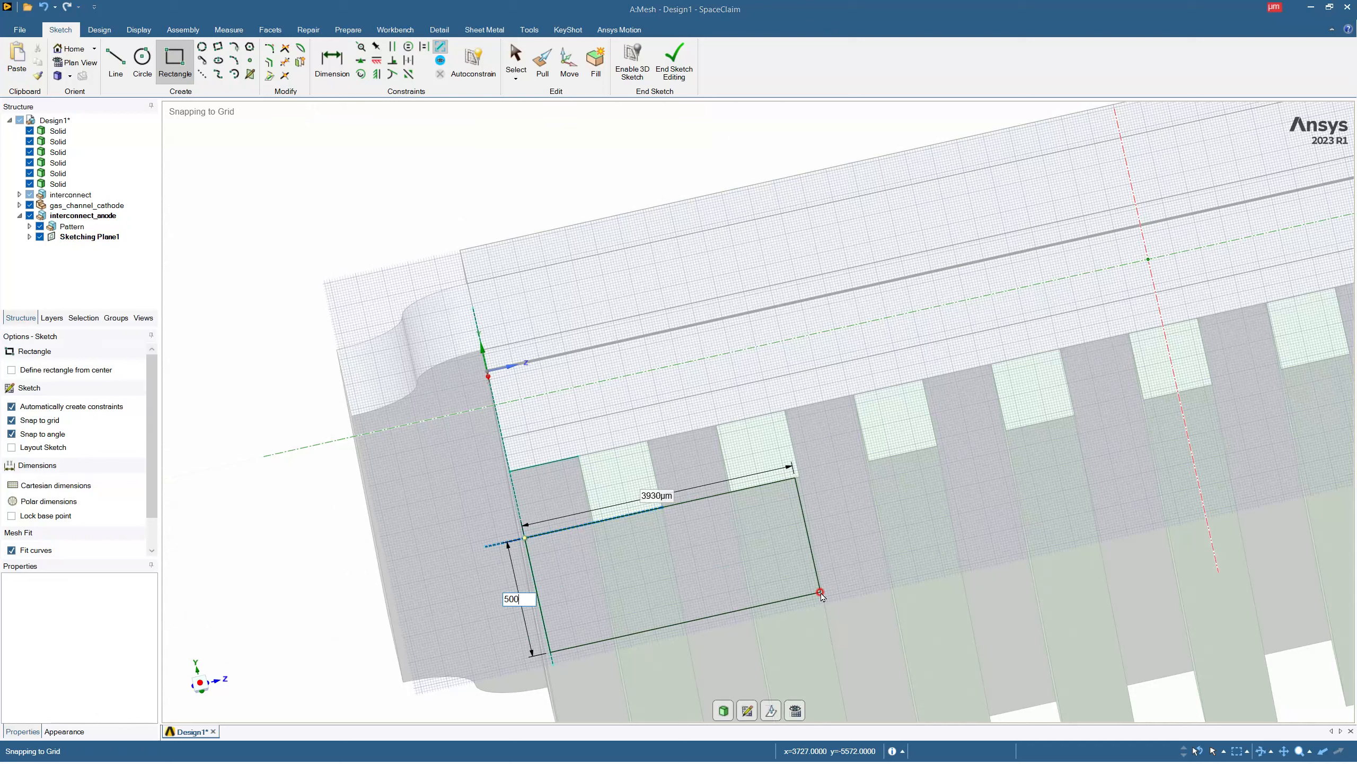
type("0")
key("Tab")
type("19")
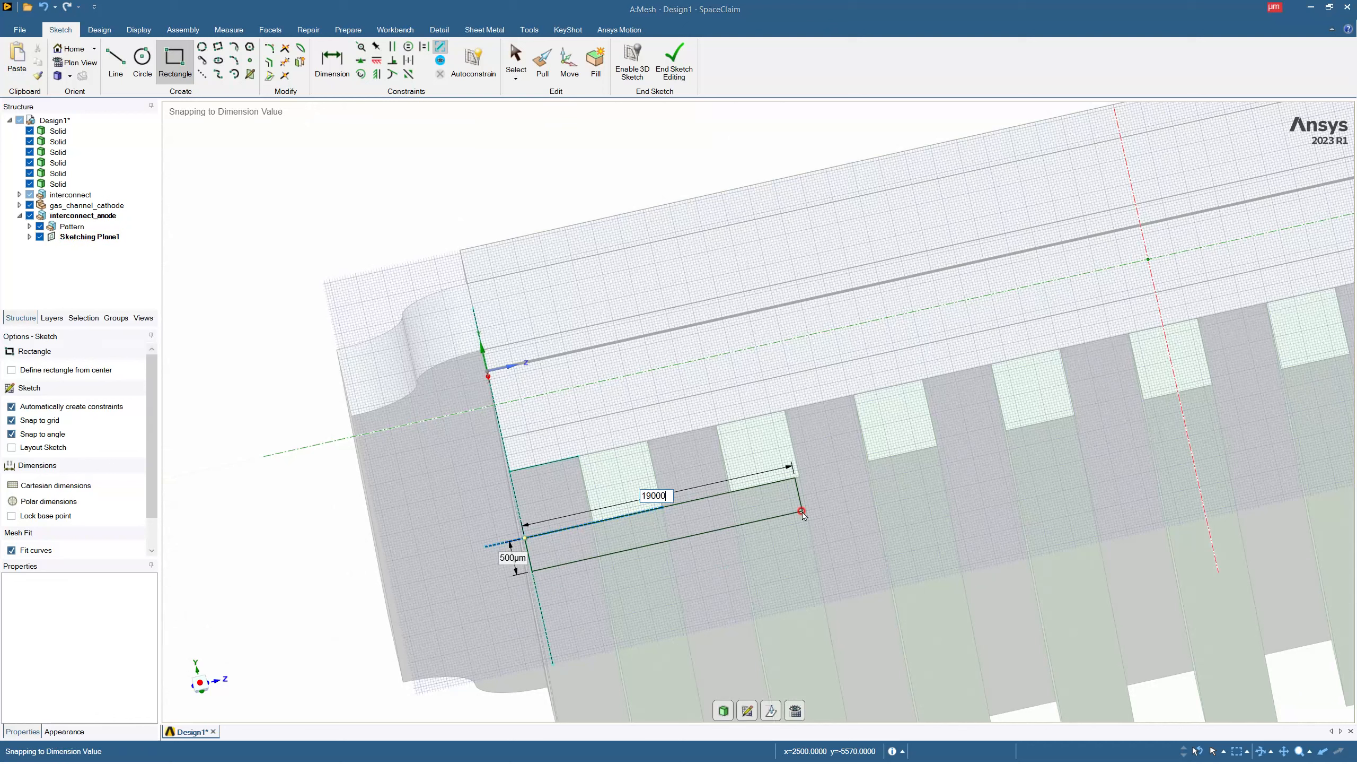
key("Return")
scroll(803, 515, "down", 8)
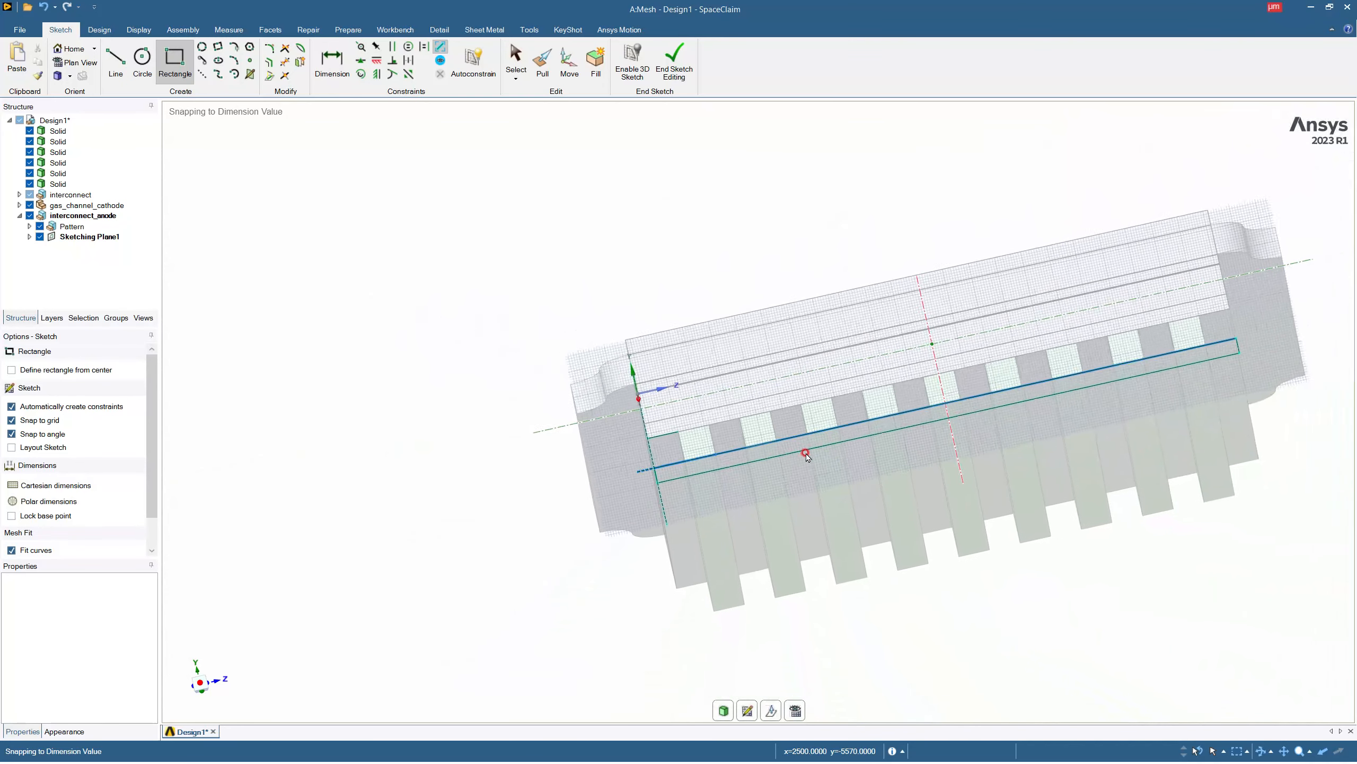
left_click(674, 62)
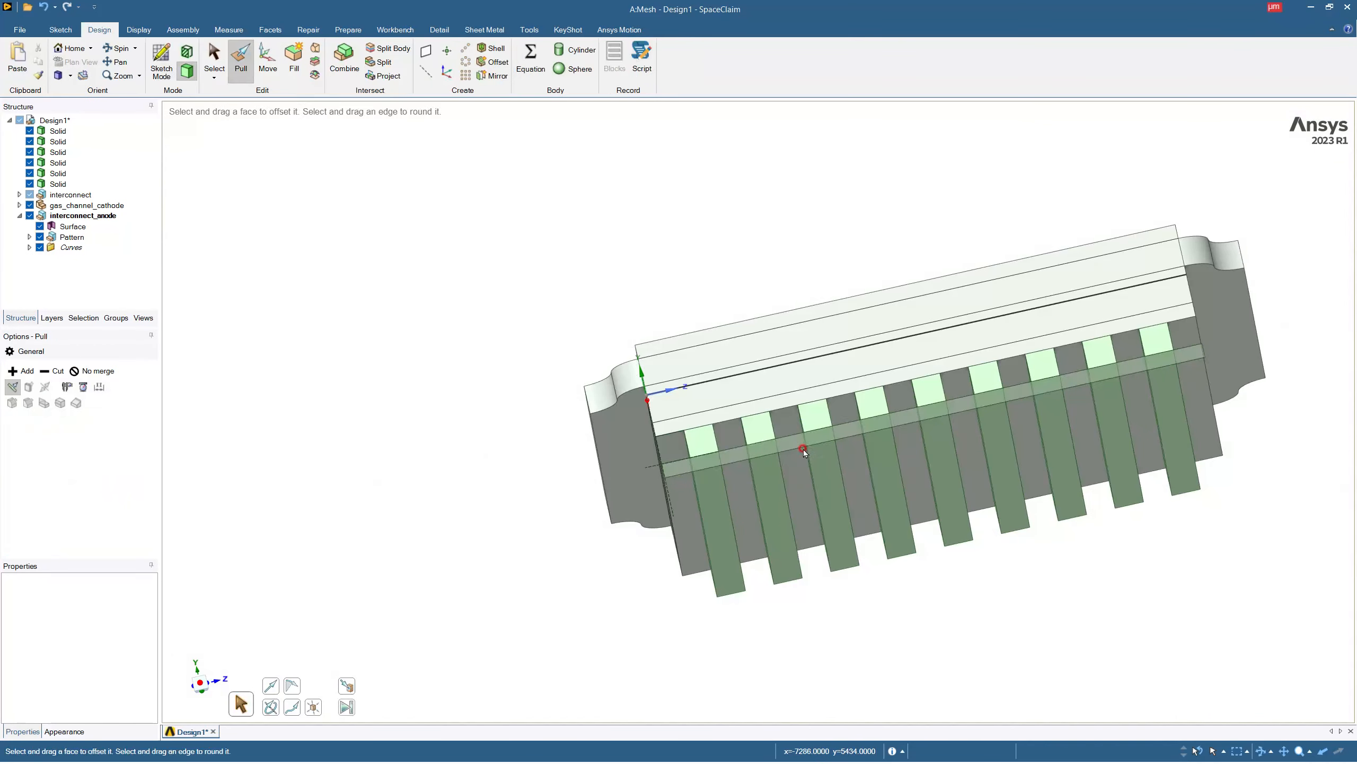
Pull the rectangular face 19000 µm along the underside of the ribs to form the anode base plate.
left_click(804, 442)
left_click_drag(804, 444, 826, 534)
type("19000")
key("Return")
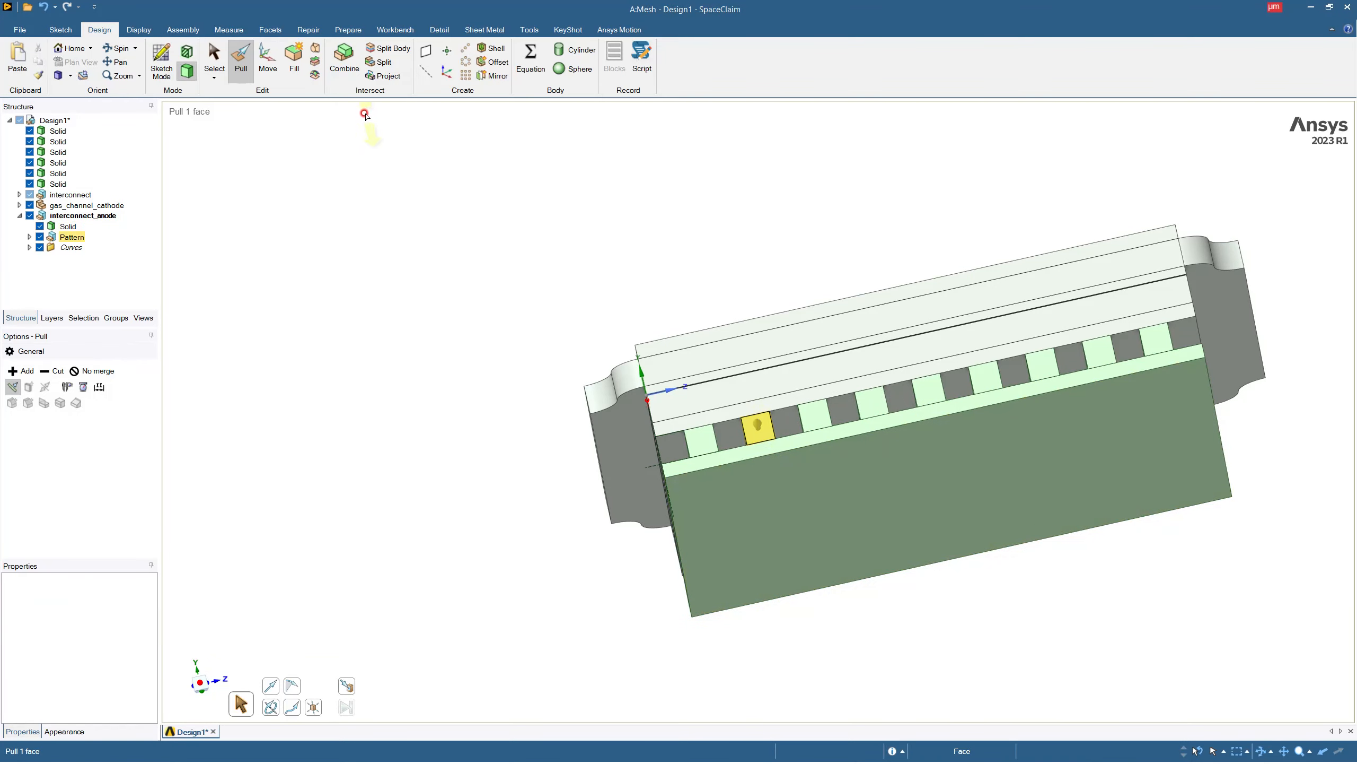
Merge the anode base plate with the patterned ribs into one solid using Combine.
left_click(68, 227)
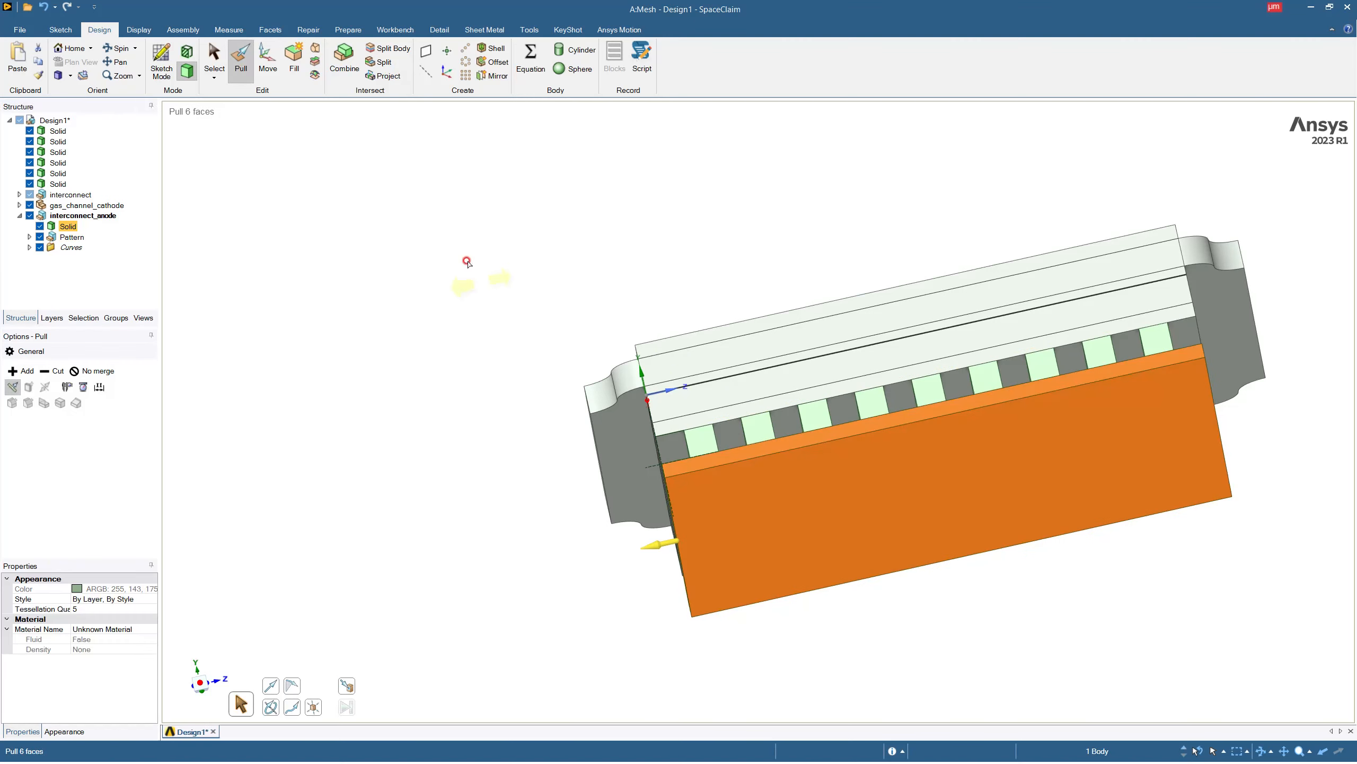
left_click(344, 57)
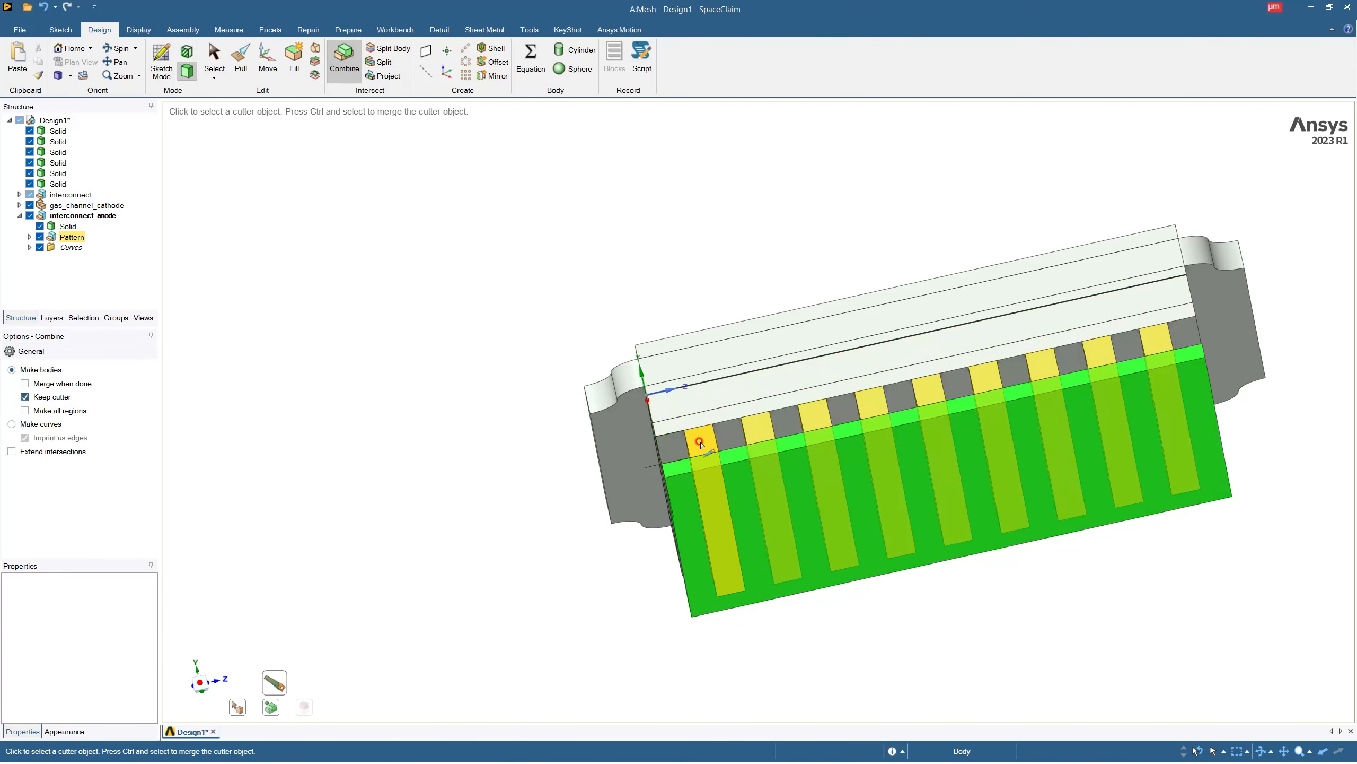
left_click(699, 443)
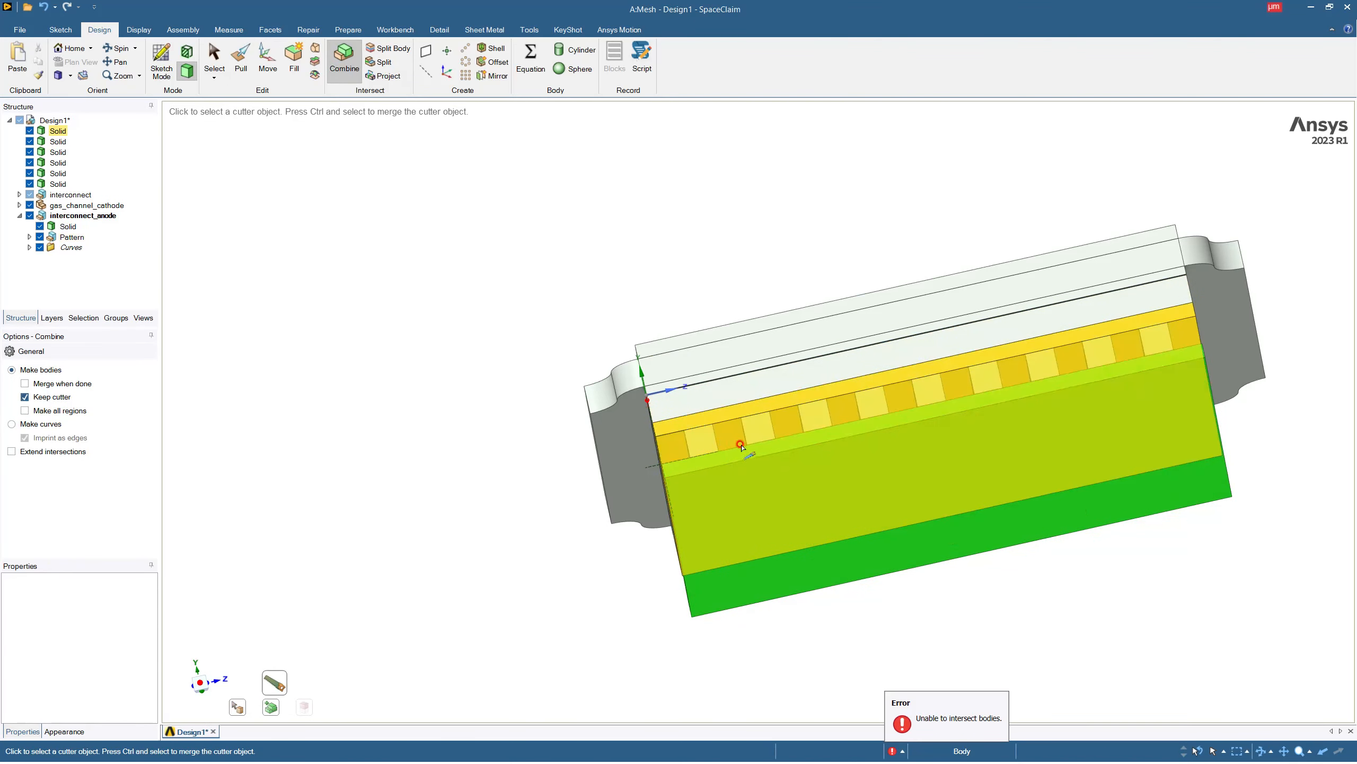
left_click(271, 710)
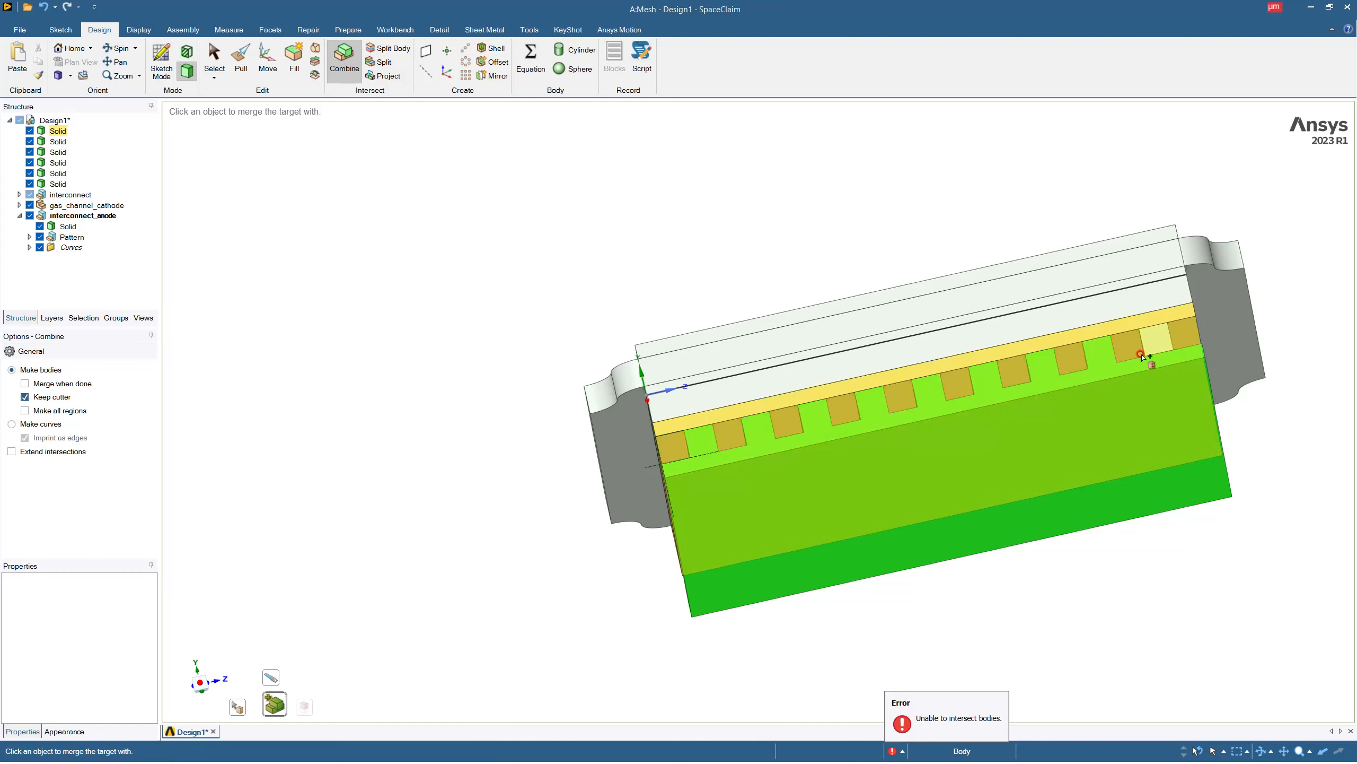
key("Escape")
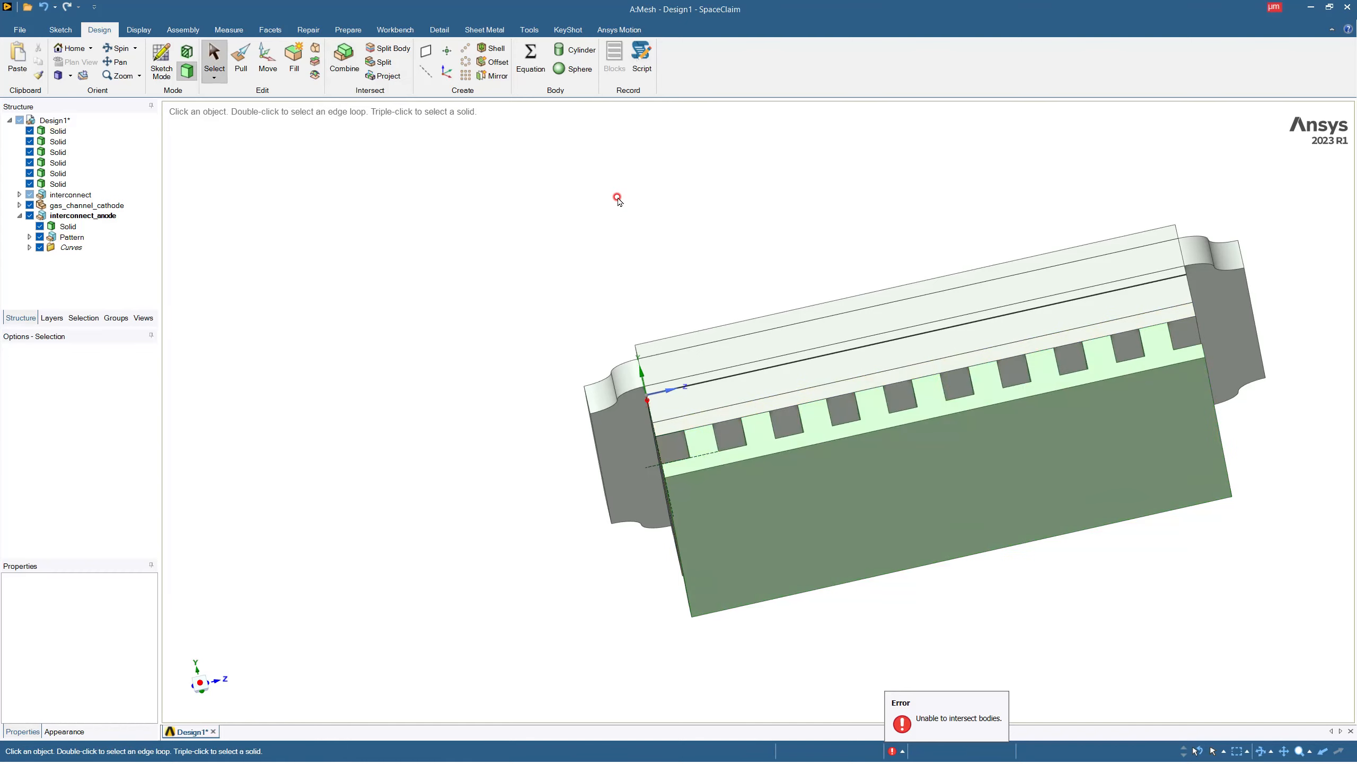
Hide the six layer solids, the interconnect and gas_channel_cathode components, leaving only interconnect_anode shown.
mouse_move(693, 259)
middle_mouse_down()
mouse_move(782, 200)
mouse_move(672, 278)
mouse_move(681, 320)
mouse_move(689, 274)
middle_mouse_up()
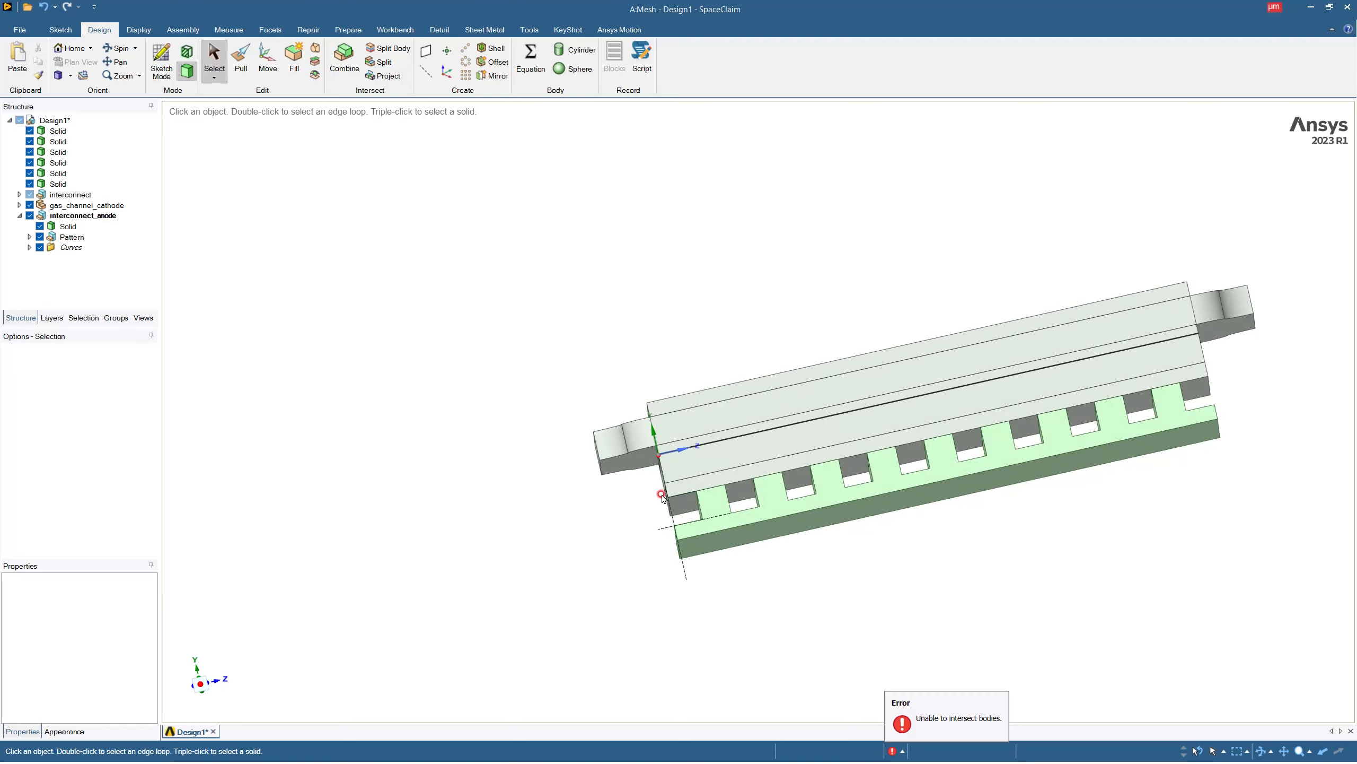
left_click(1169, 399)
middle_click_drag(962, 365, 982, 419)
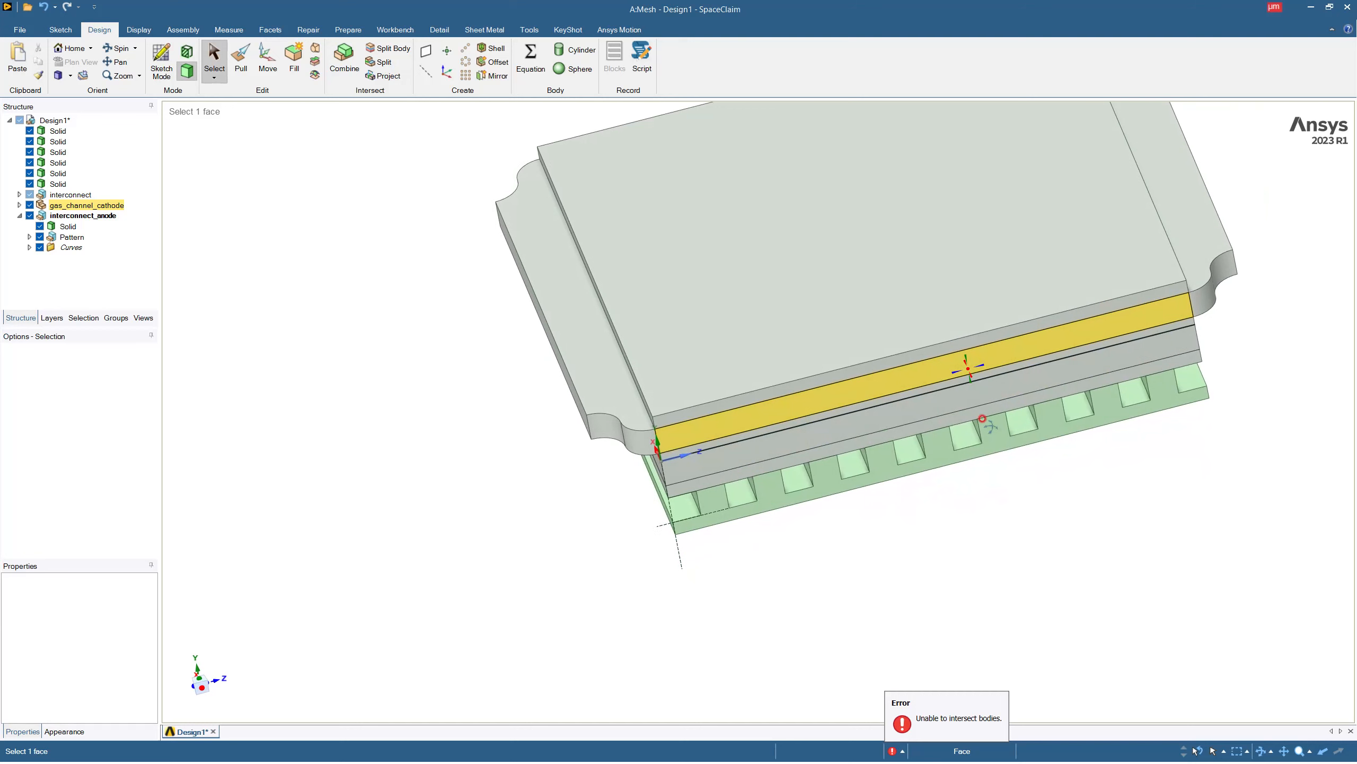
left_click(30, 131)
left_click(30, 141)
left_click(30, 162)
left_click(30, 173)
left_click(30, 184)
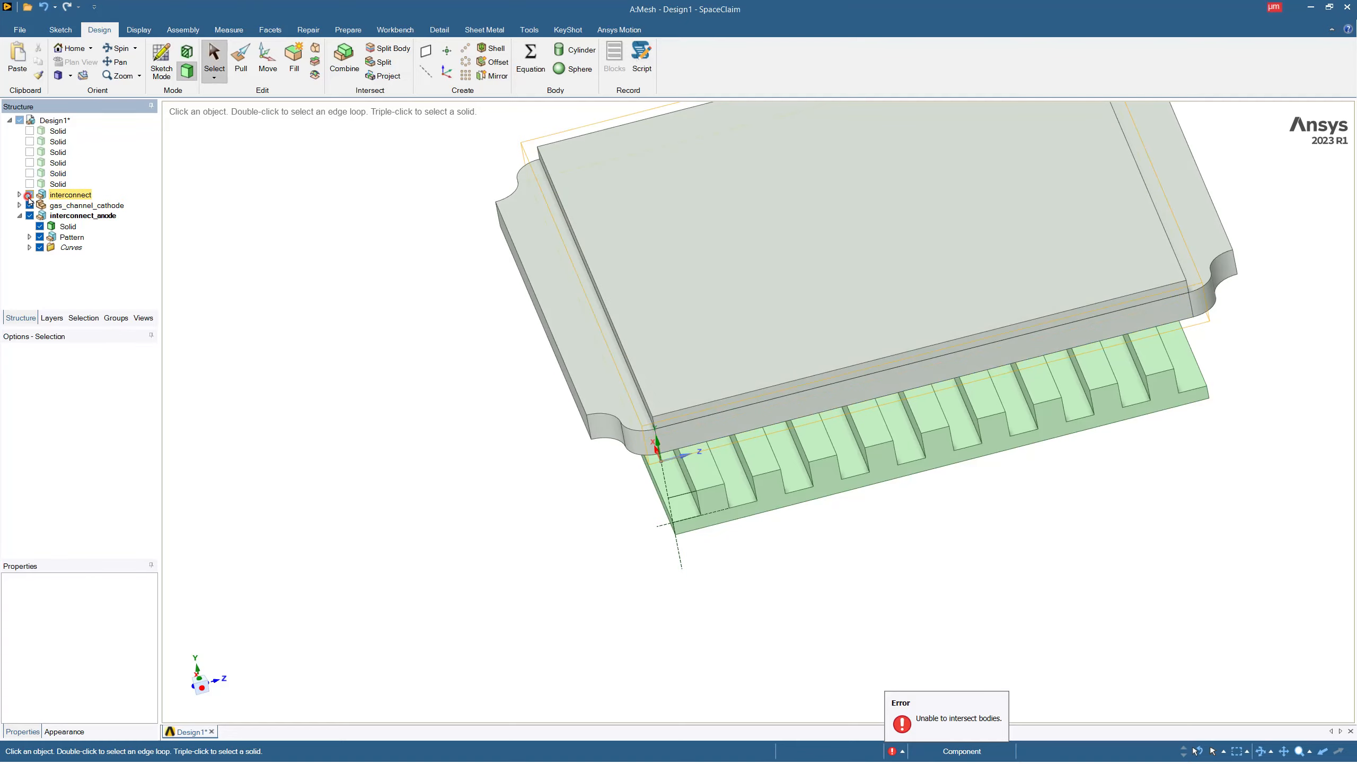
left_click(29, 195)
left_click(29, 205)
Start a sketch on the first anode rib's upper face and orient the view straight onto the sketch plane.
left_click(737, 349)
middle_click_drag(737, 348, 705, 398)
left_click(597, 479)
left_click(672, 476)
left_click(643, 479)
left_click(433, 147)
left_click(170, 57)
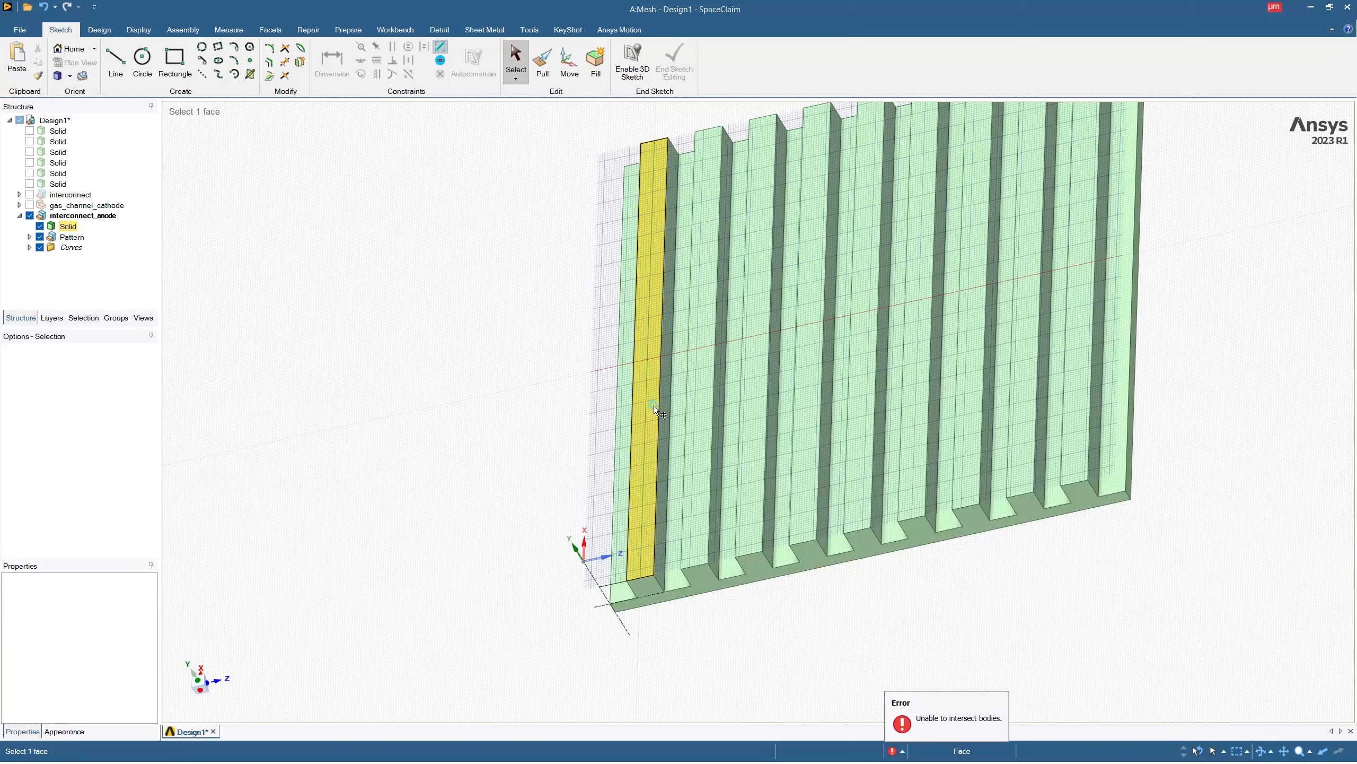
left_click(653, 405)
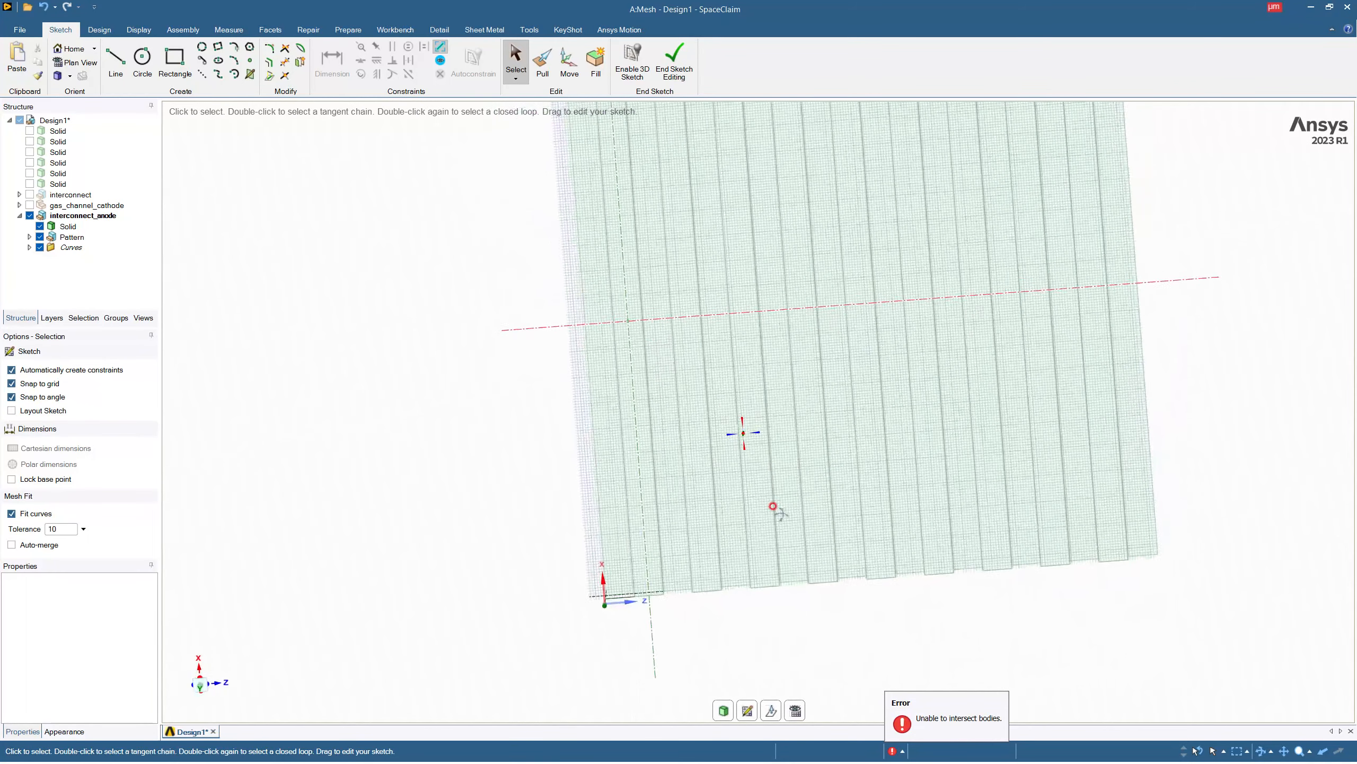
left_click(795, 712)
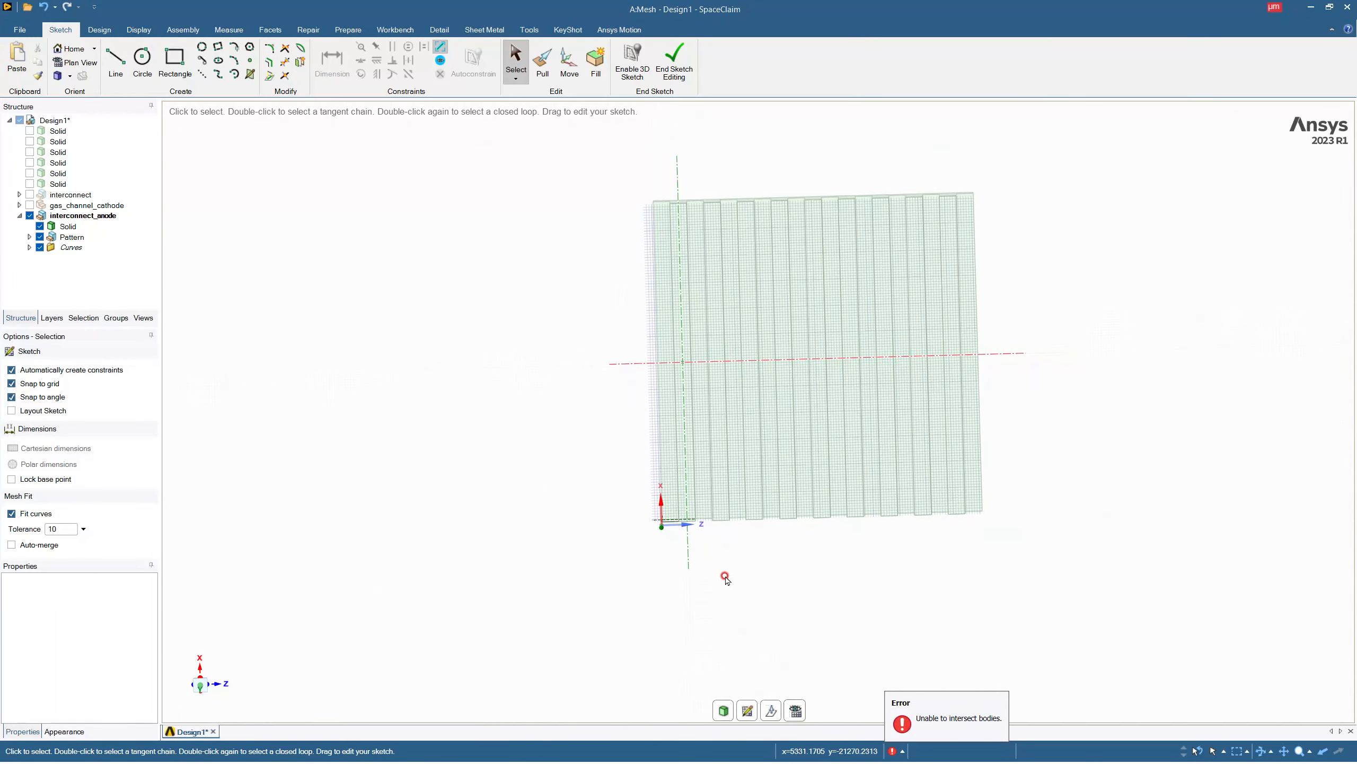
Project all the long side edges of the anode ribs and the base plate's two outer side edges onto the sketch.
left_click(269, 80)
left_click(657, 324)
left_click(675, 328)
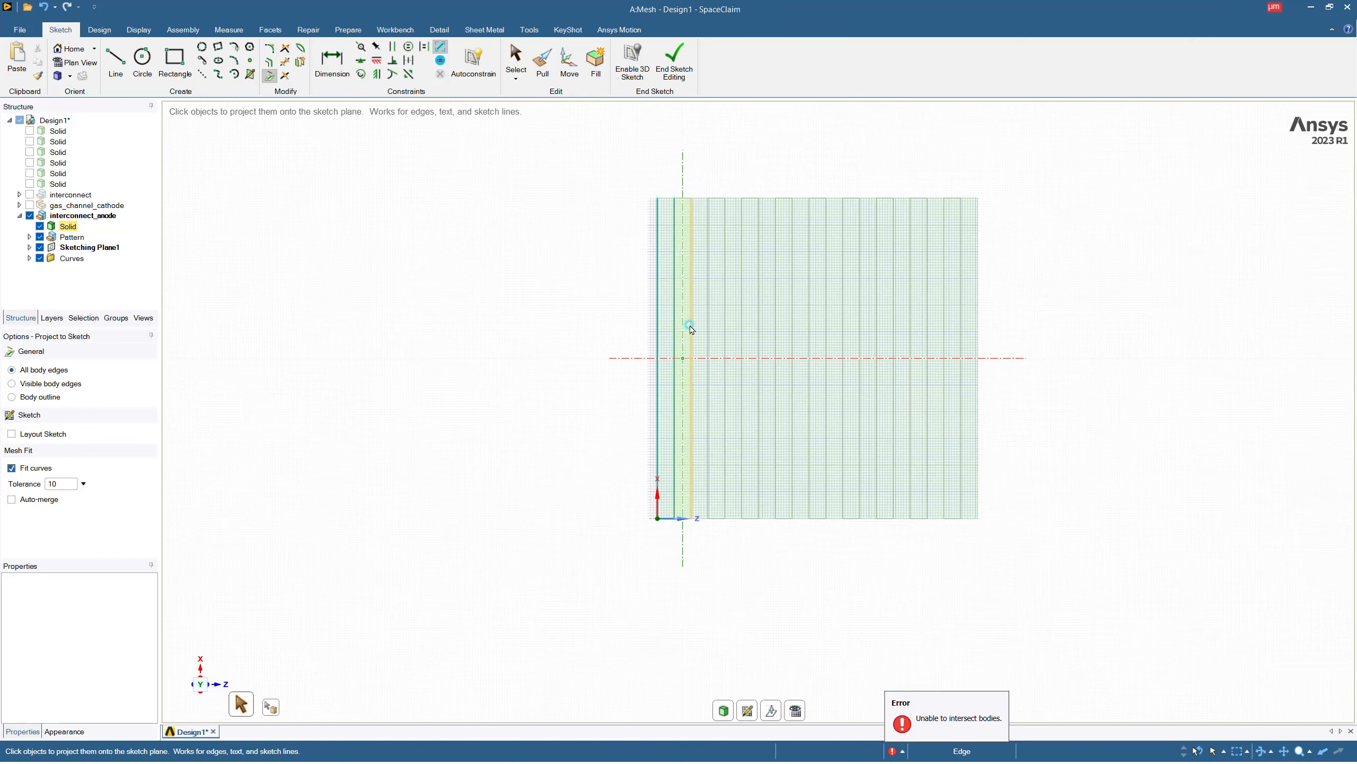
left_click(690, 328)
left_click(708, 326)
left_click(725, 325)
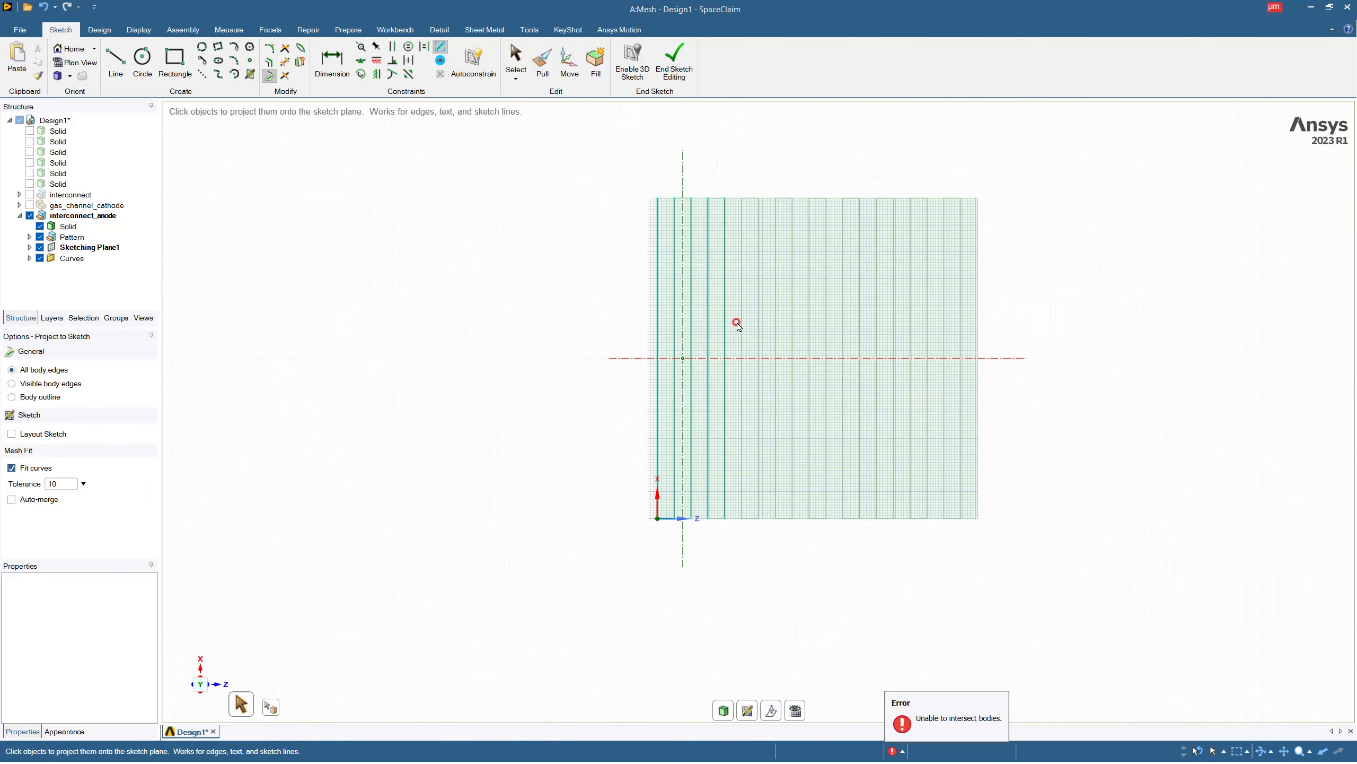
left_click(742, 324)
left_click(758, 322)
left_click(775, 324)
left_click(793, 324)
left_click(810, 322)
left_click(826, 322)
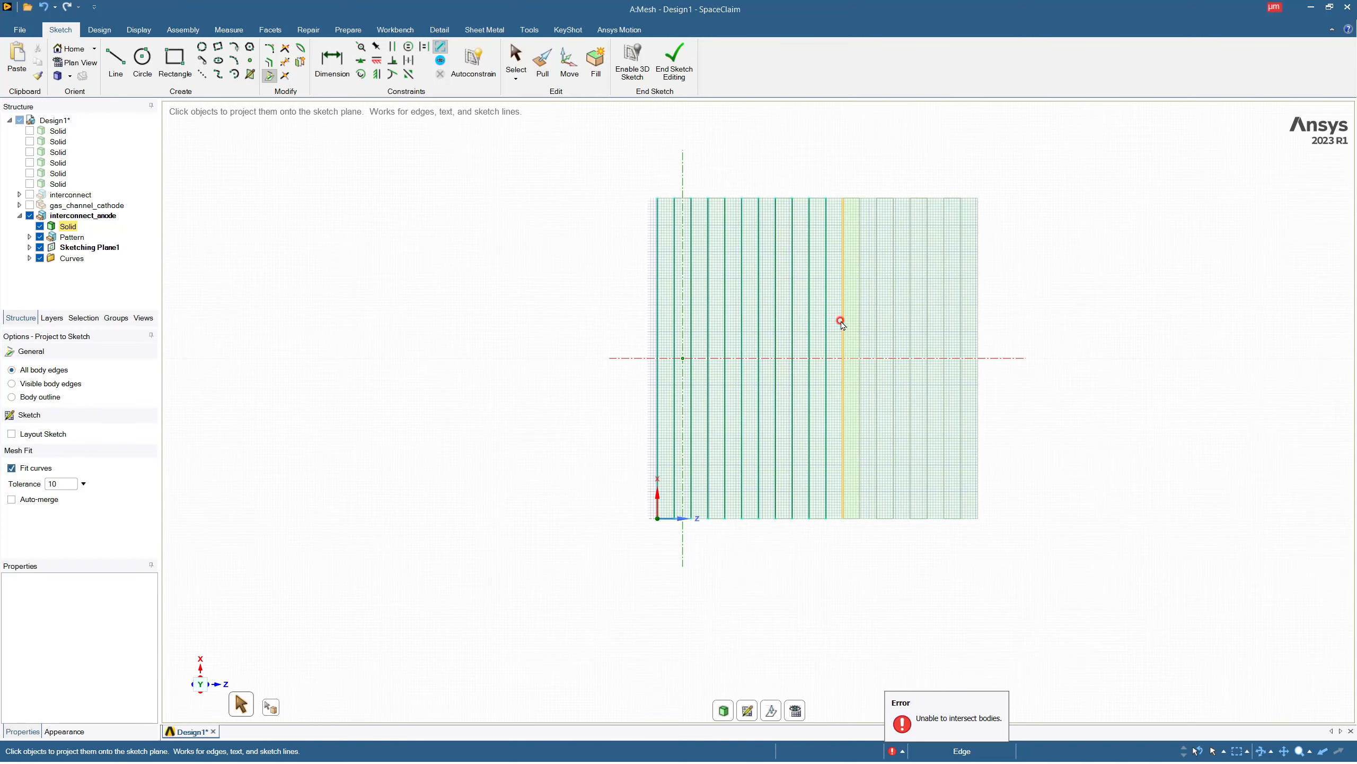
left_click(843, 322)
left_click(859, 324)
left_click(877, 323)
left_click(894, 325)
left_click(912, 325)
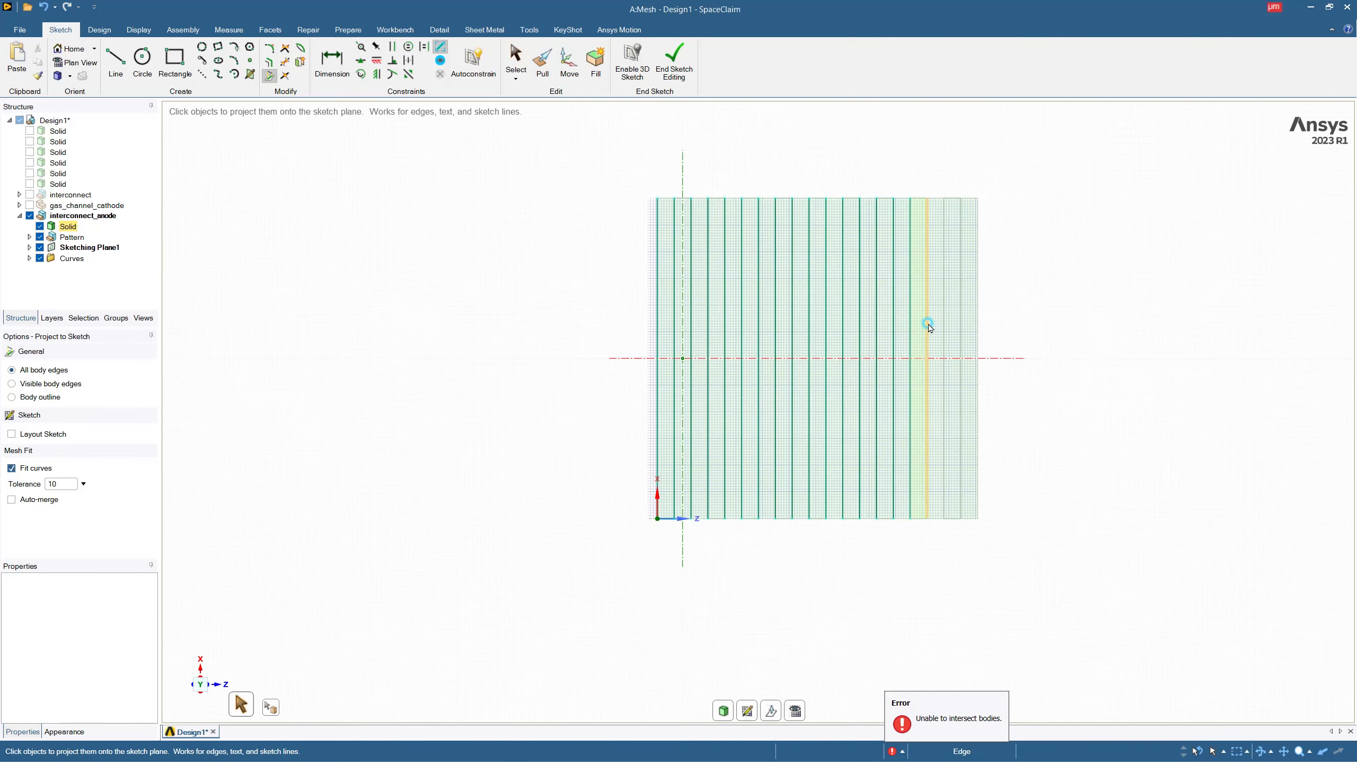
left_click(928, 325)
left_click(945, 324)
left_click(961, 324)
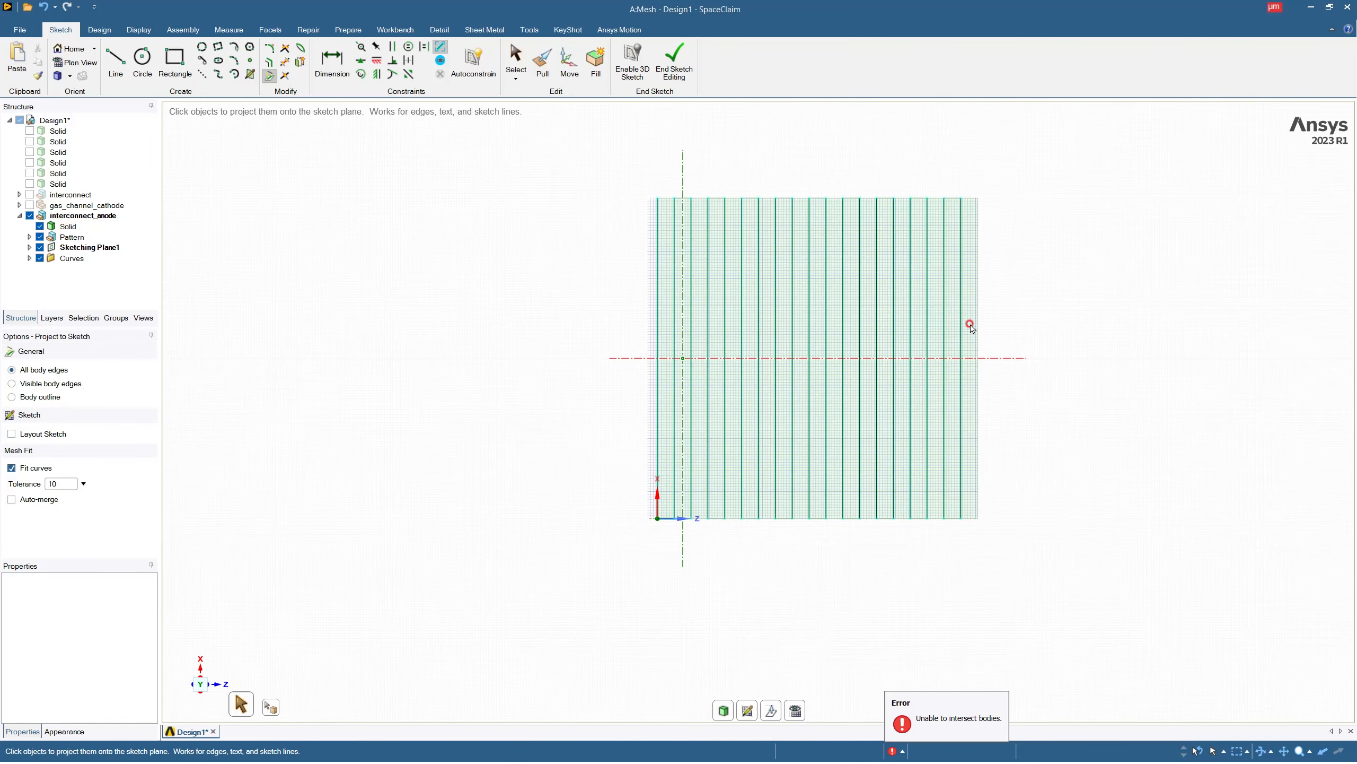
left_click(978, 323)
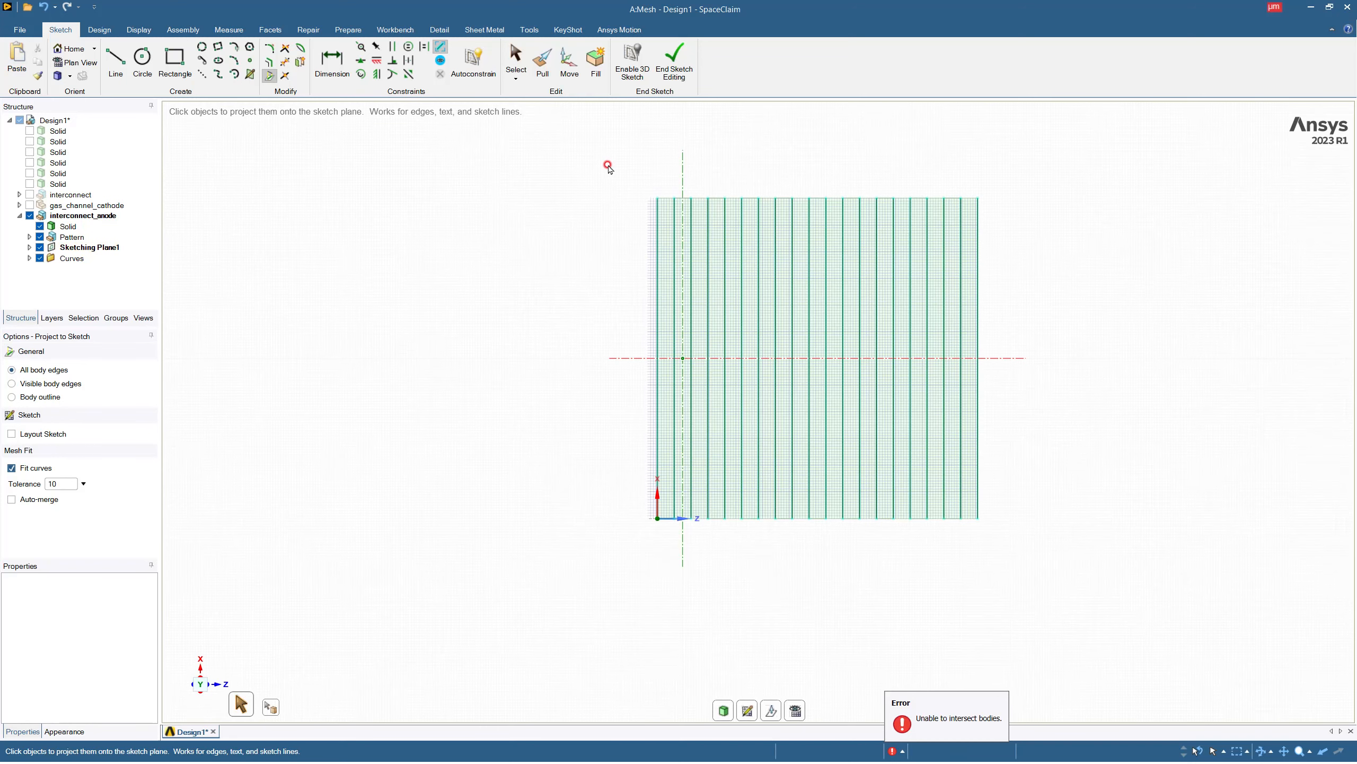
Project the short end edge of every anode rib at the end opposite the origin onto the sketch.
left_click(686, 198)
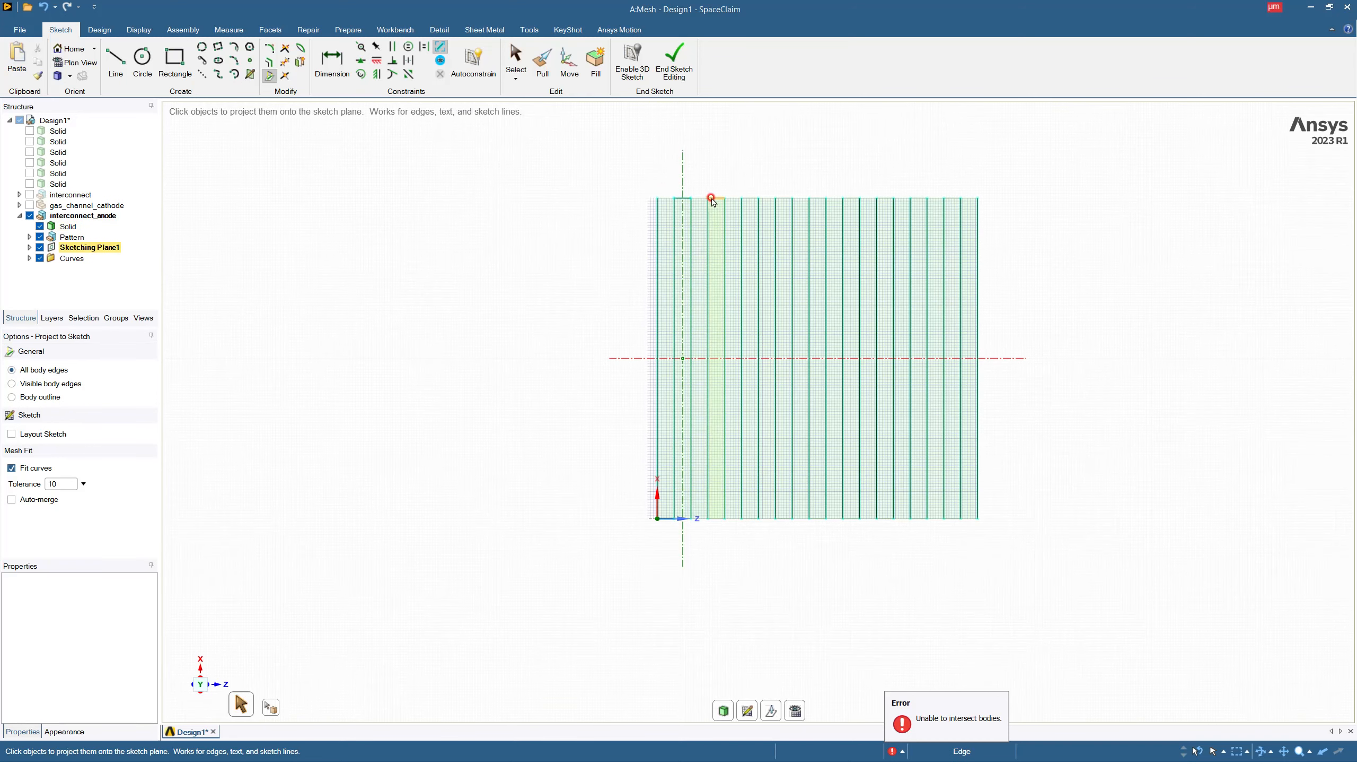
left_click(716, 198)
left_click(751, 199)
left_click(790, 199)
left_click(818, 199)
left_click(851, 198)
left_click(886, 200)
left_click(915, 199)
left_click(953, 199)
Project the short end edge of every anode rib at the origin end onto the sketch.
left_click(687, 518)
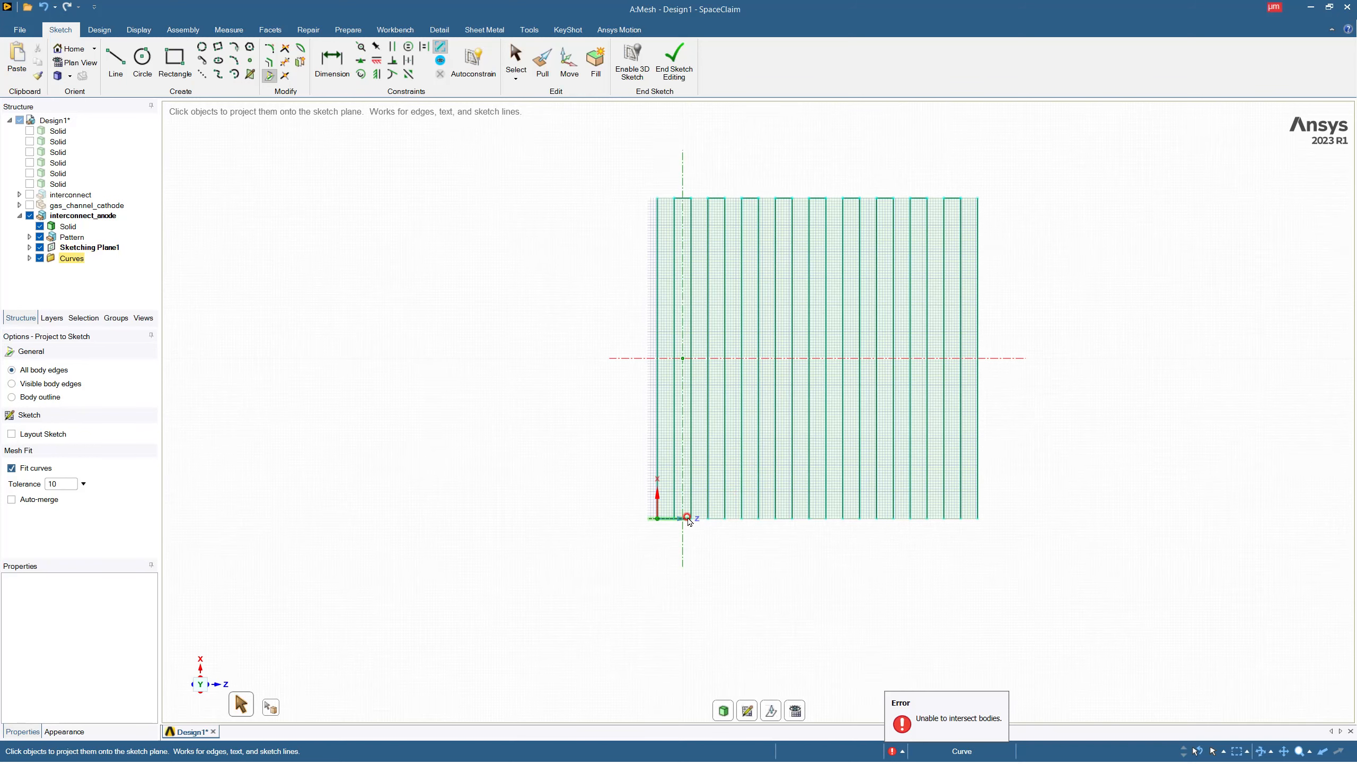
scroll(686, 518, "up", 4)
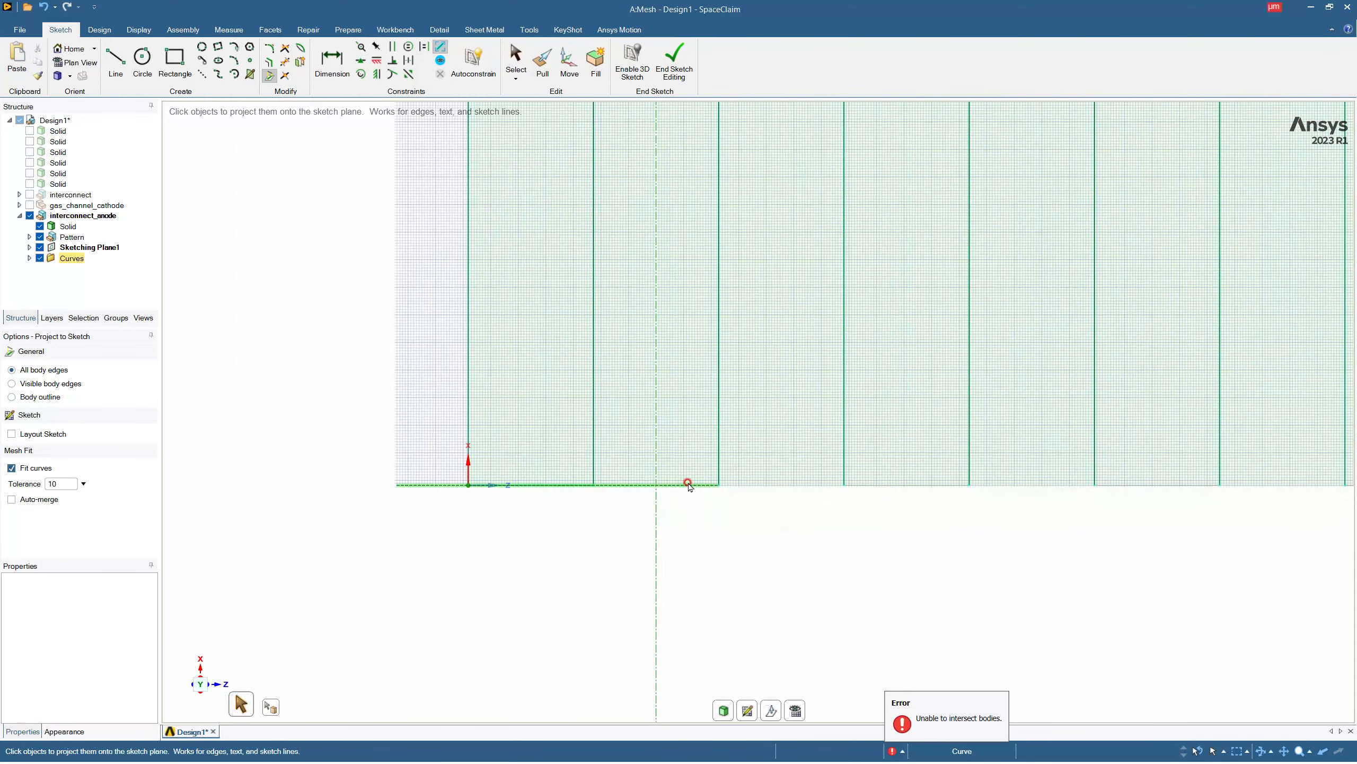
key("s")
left_click(624, 486)
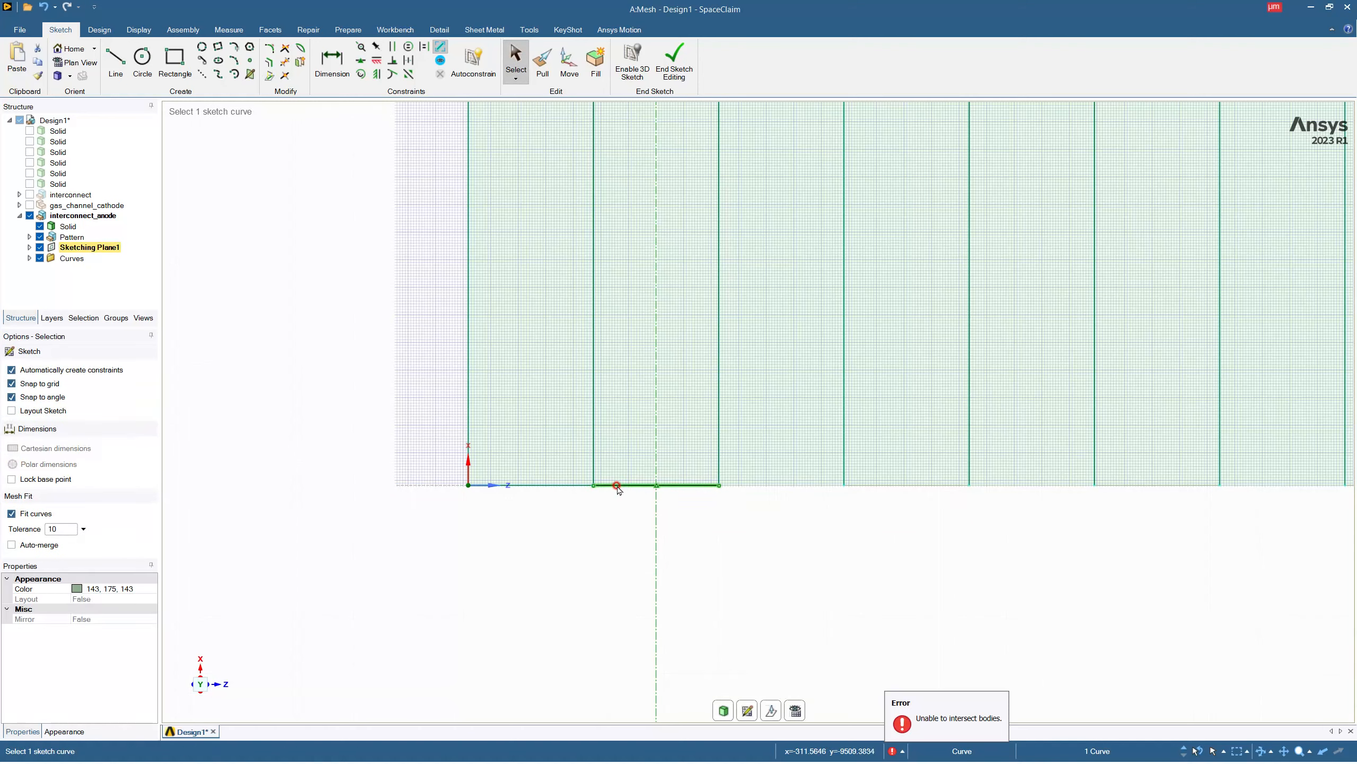
scroll(497, 499, "down", 3)
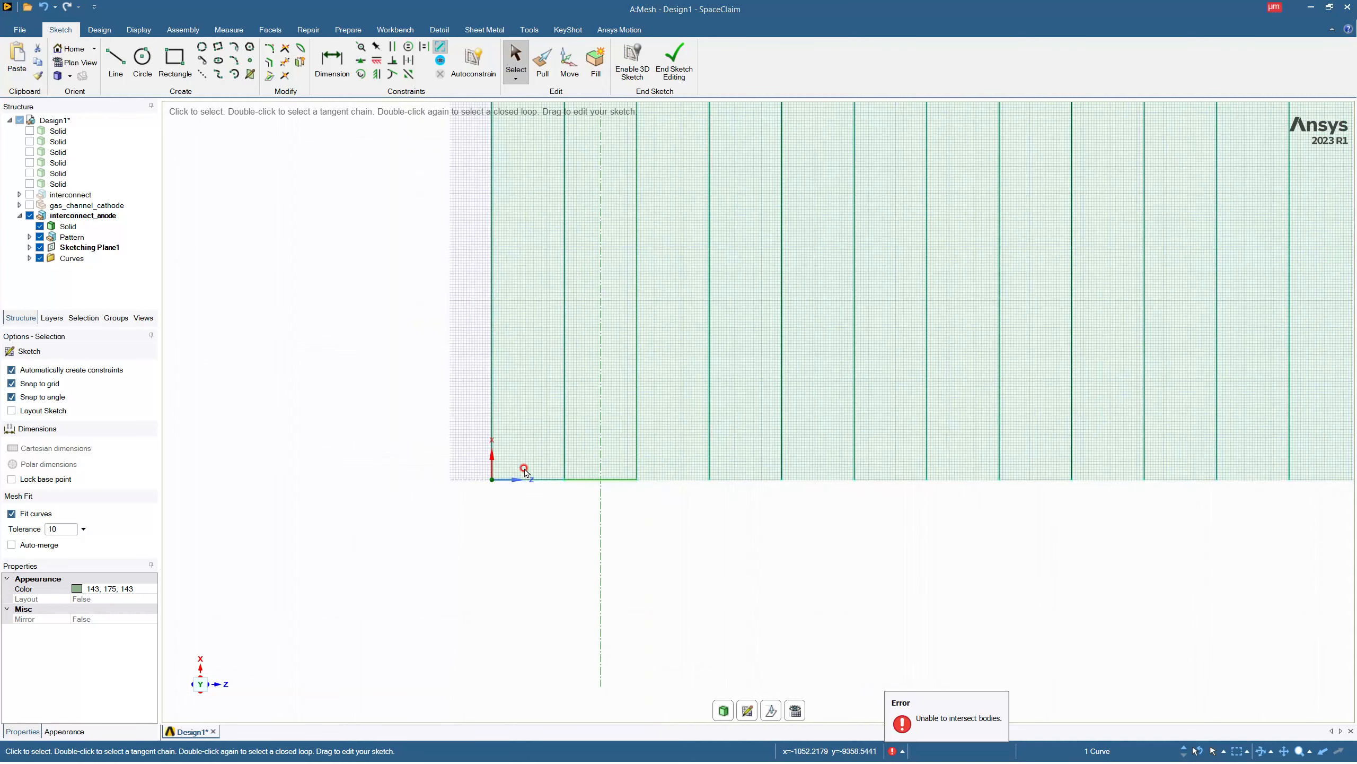
left_click(471, 482)
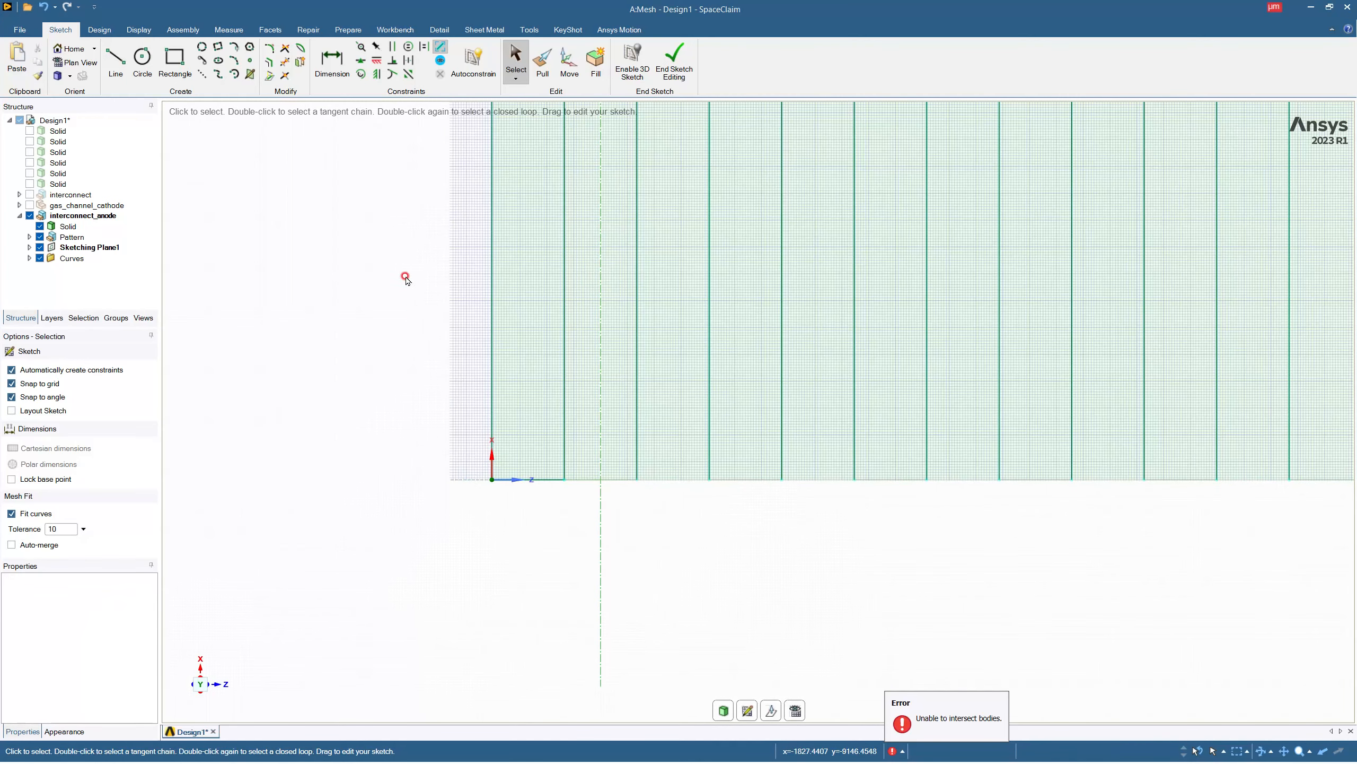
left_click(267, 77)
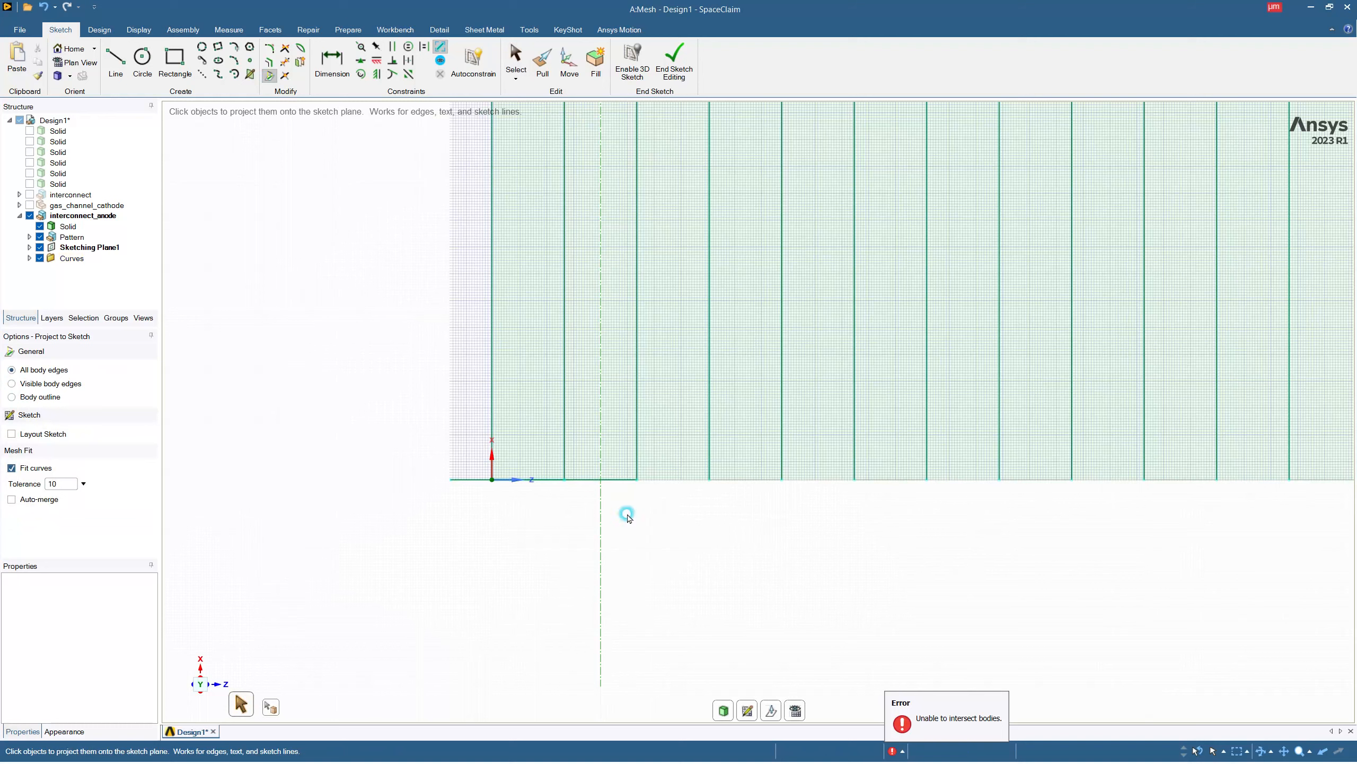
left_click(740, 480)
left_click(872, 483)
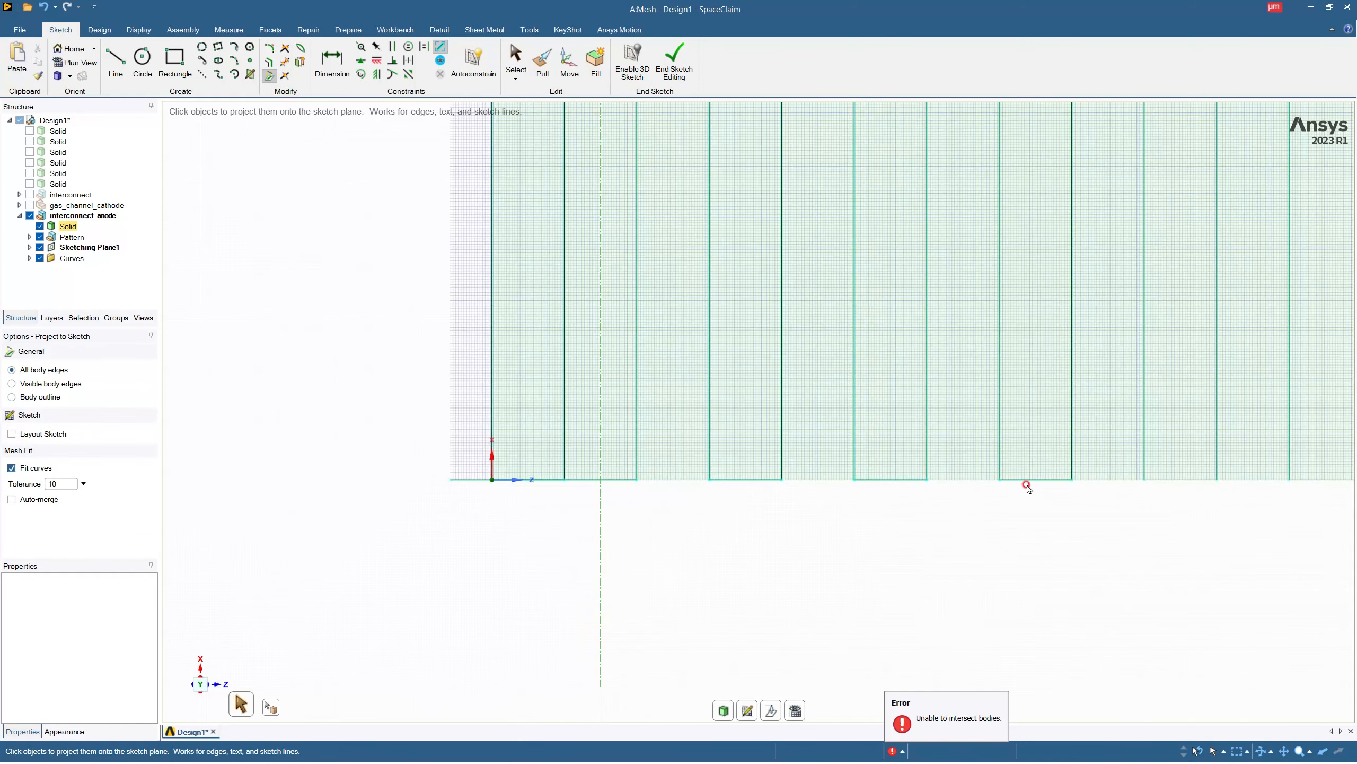
scroll(750, 506, "down", 5)
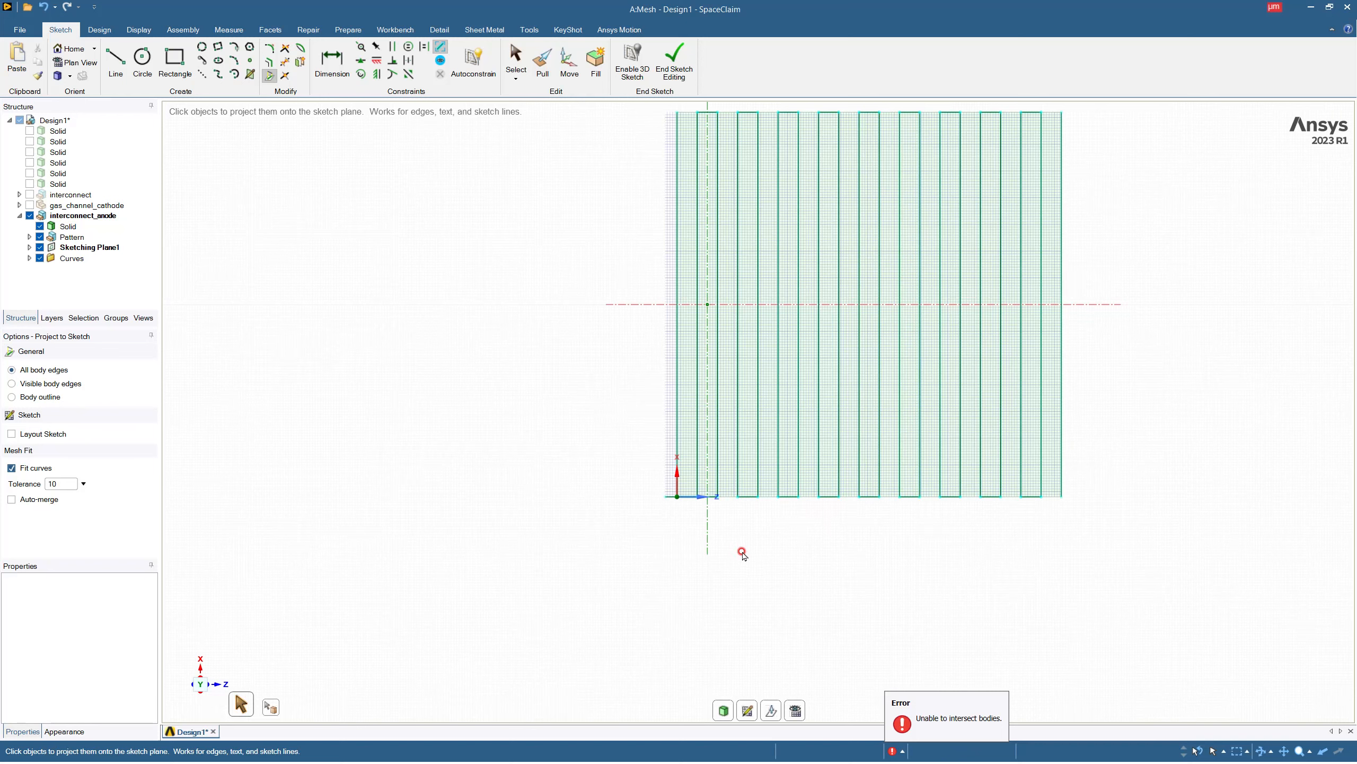
key("Escape")
scroll(681, 480, "down", 3)
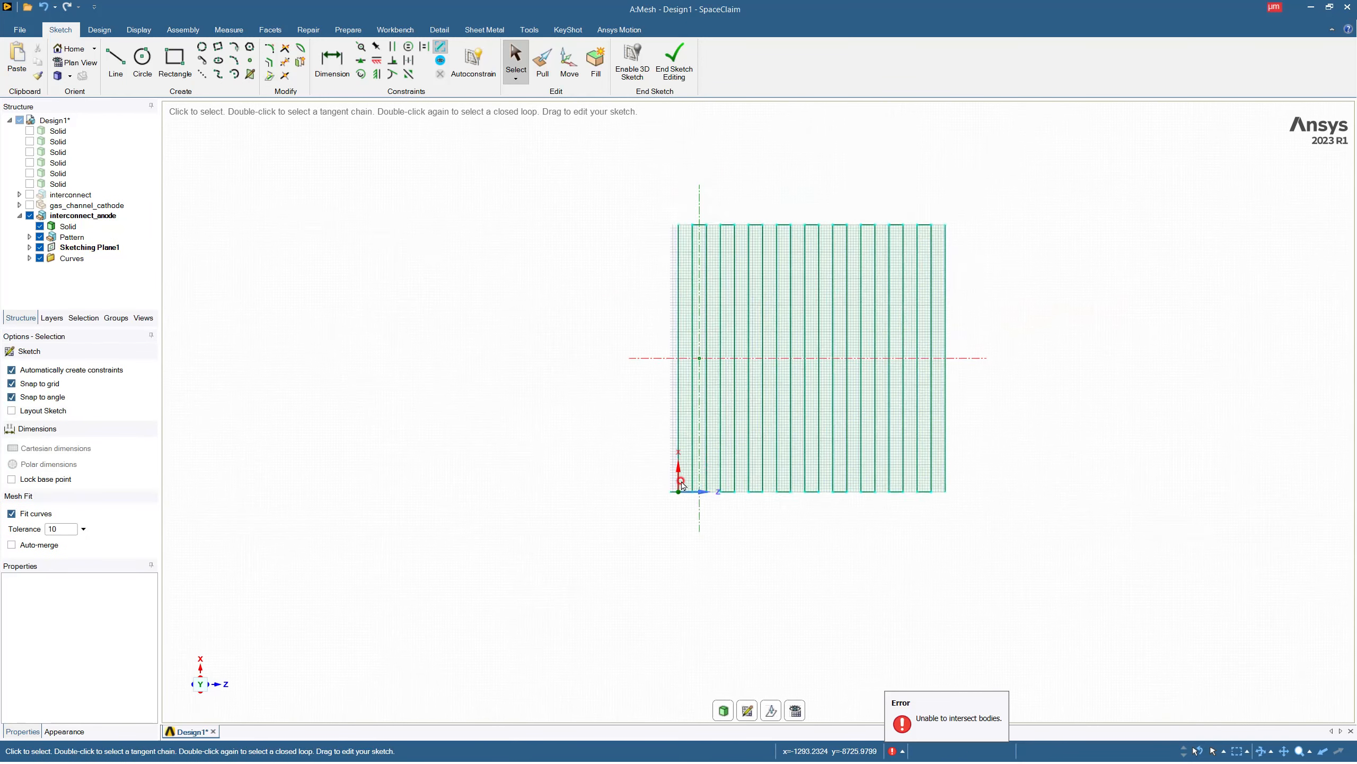
scroll(796, 235, "up", 1)
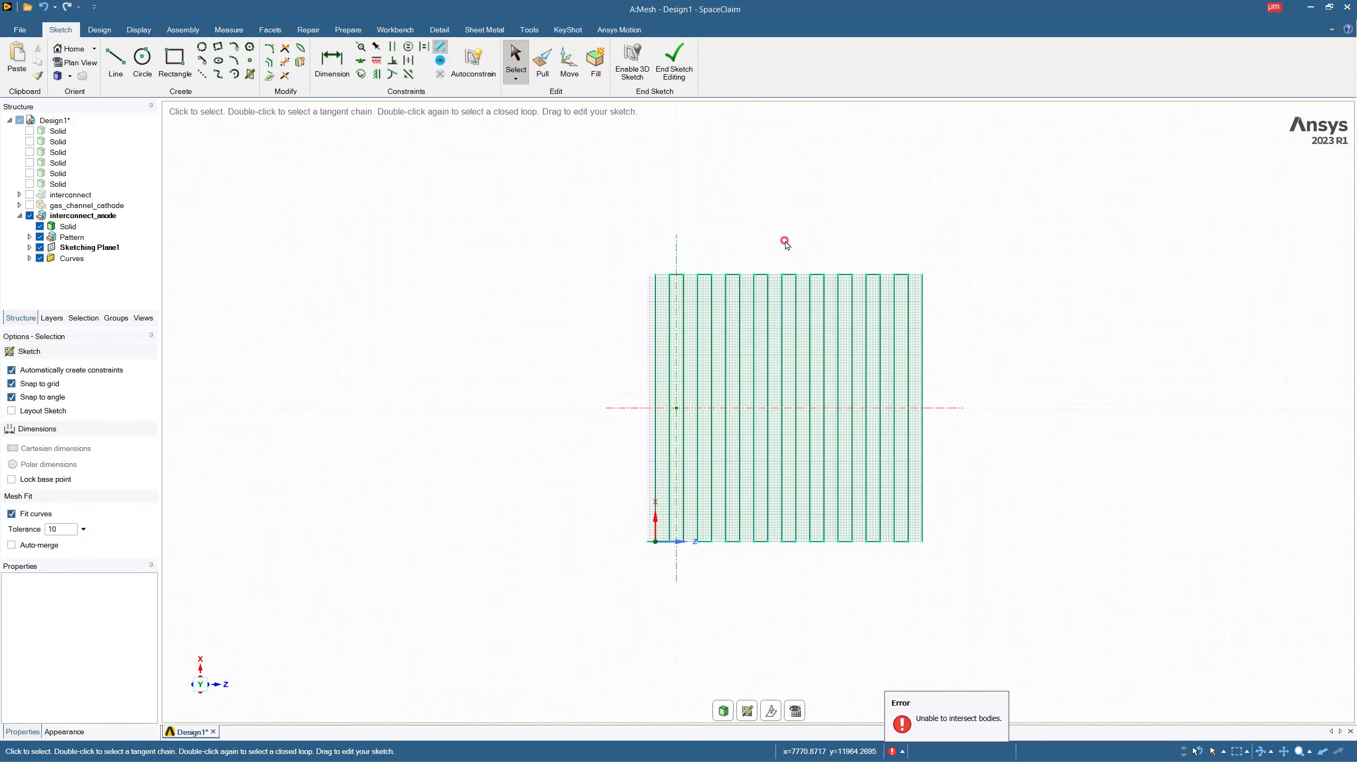
left_click(236, 63)
scroll(657, 267, "up", 5)
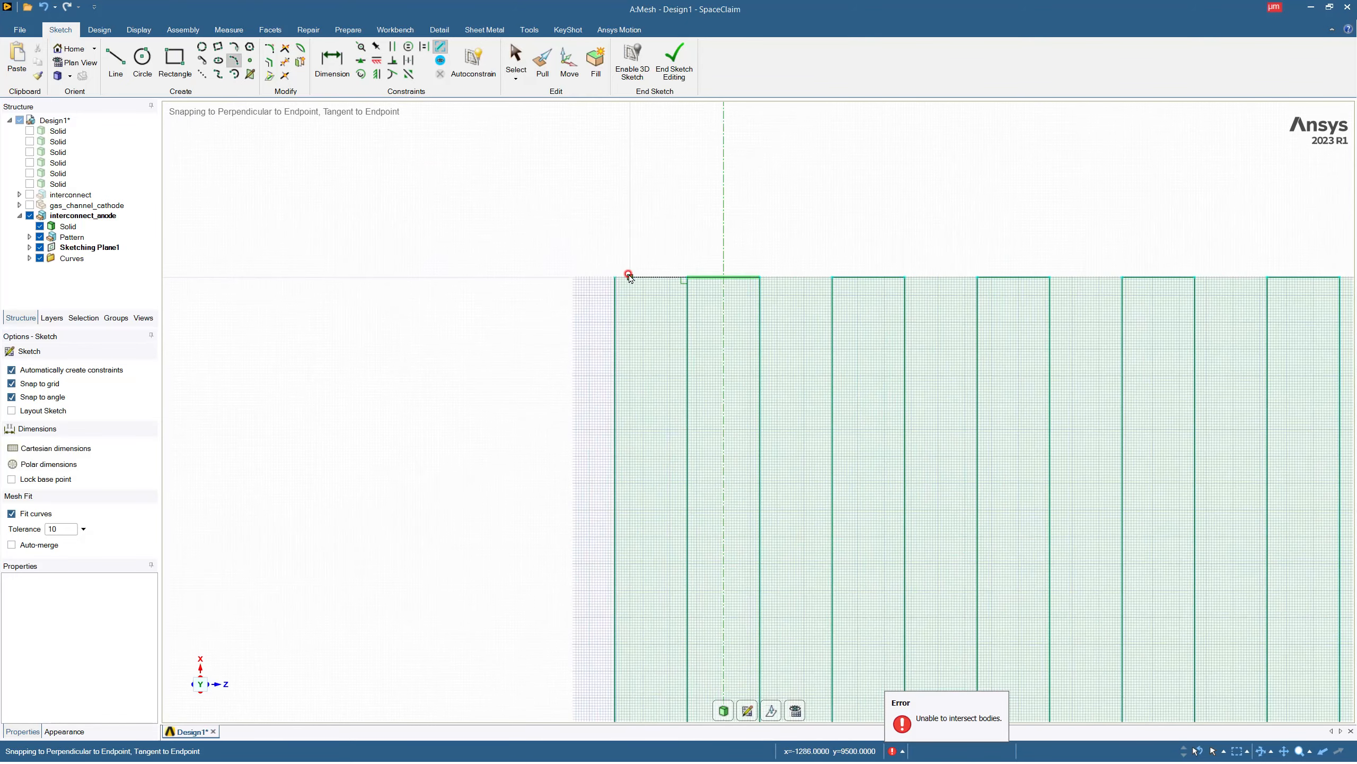
left_click(613, 277)
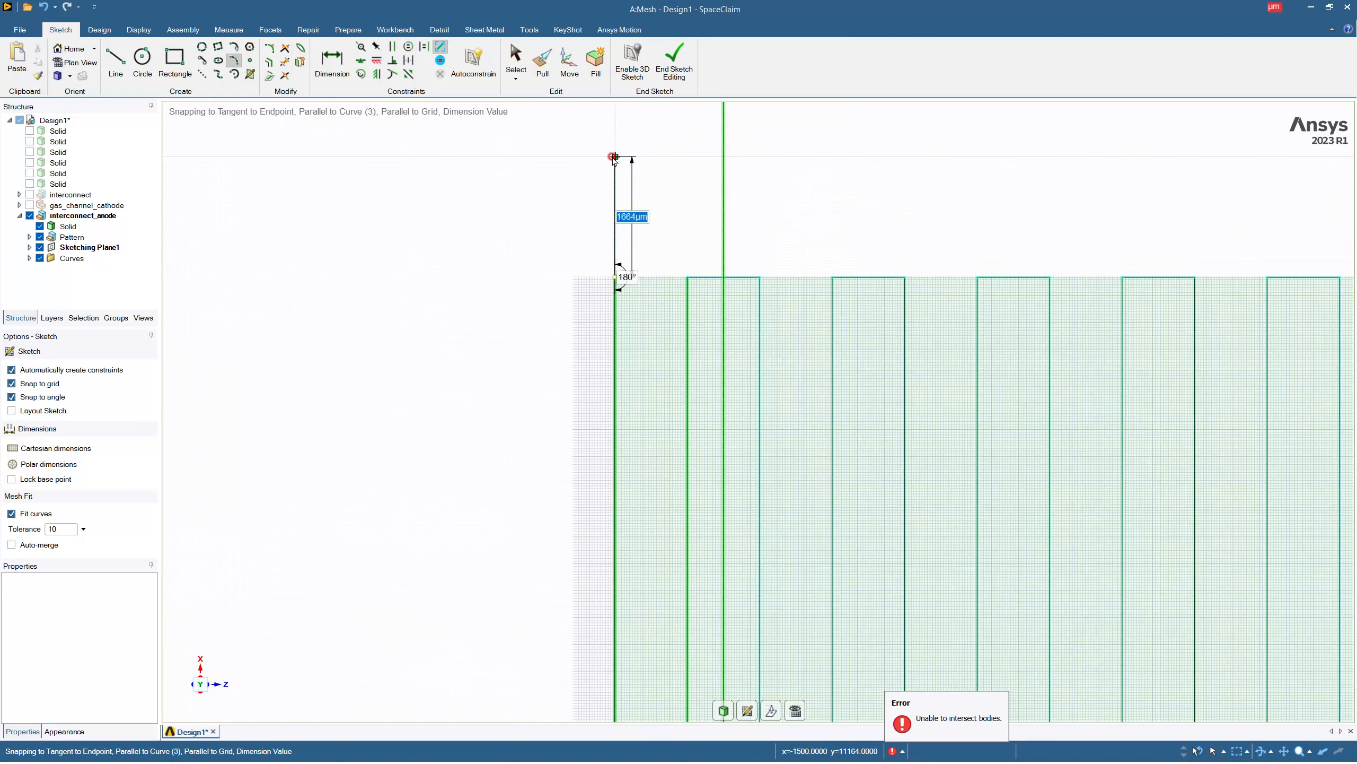
key("Escape")
key("Escape")
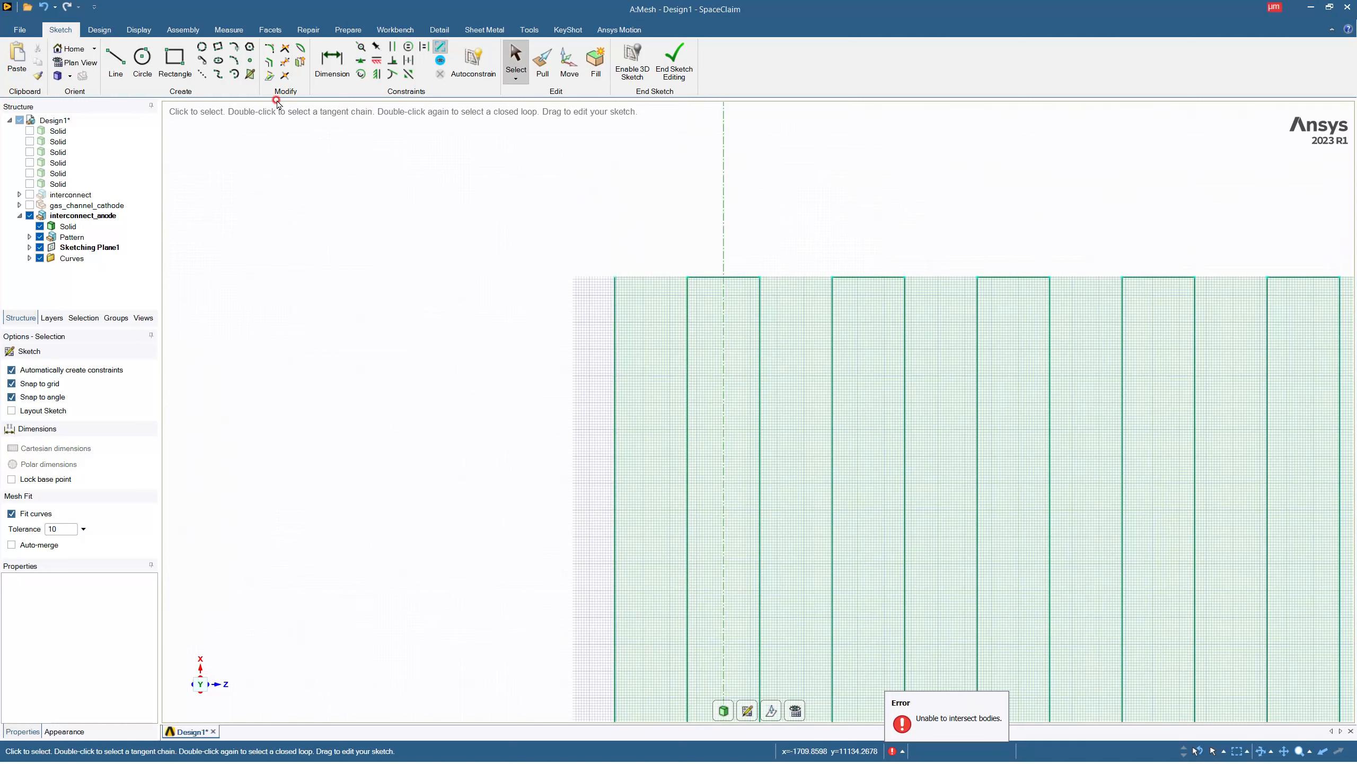
left_click(114, 71)
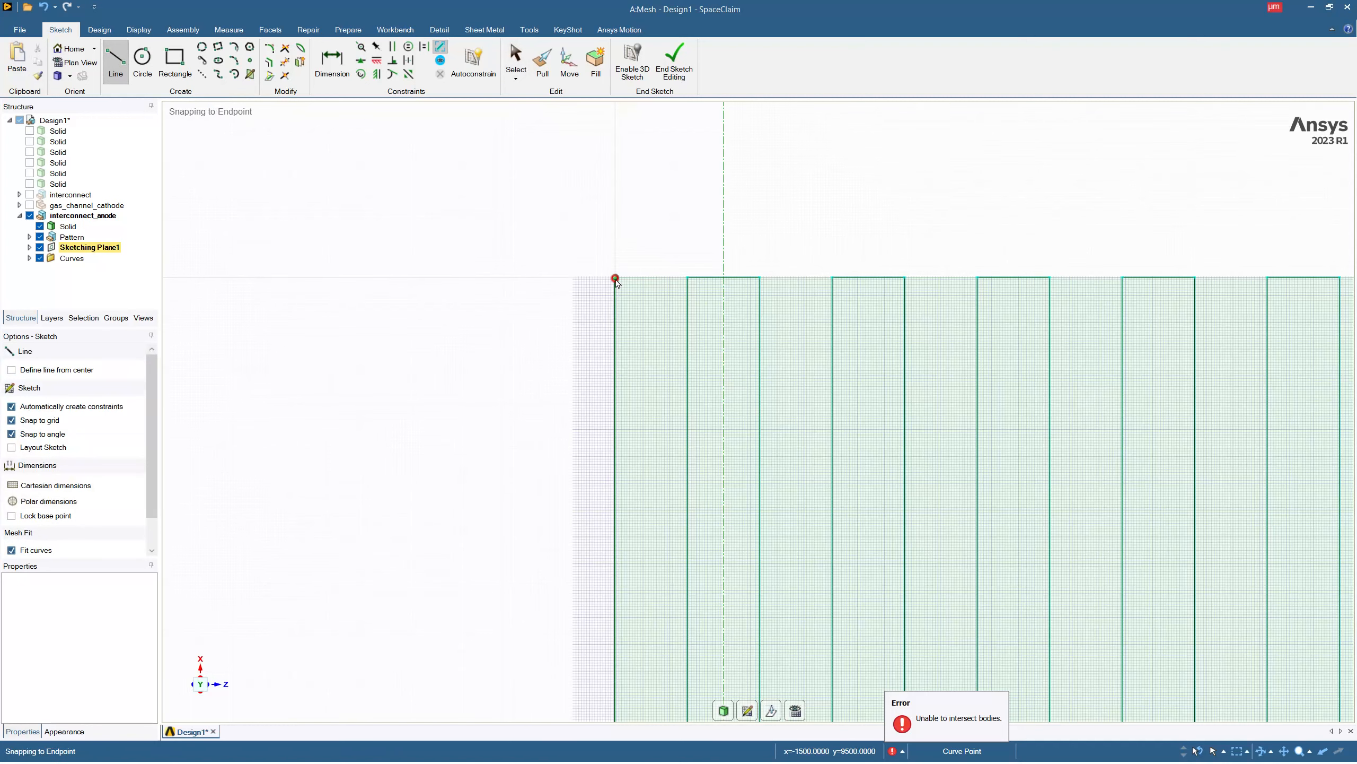
key("Escape")
Try to draw a 1000 µm construction line extending the plate's side edge at the origin beyond its far end, and delete it.
left_click(203, 75)
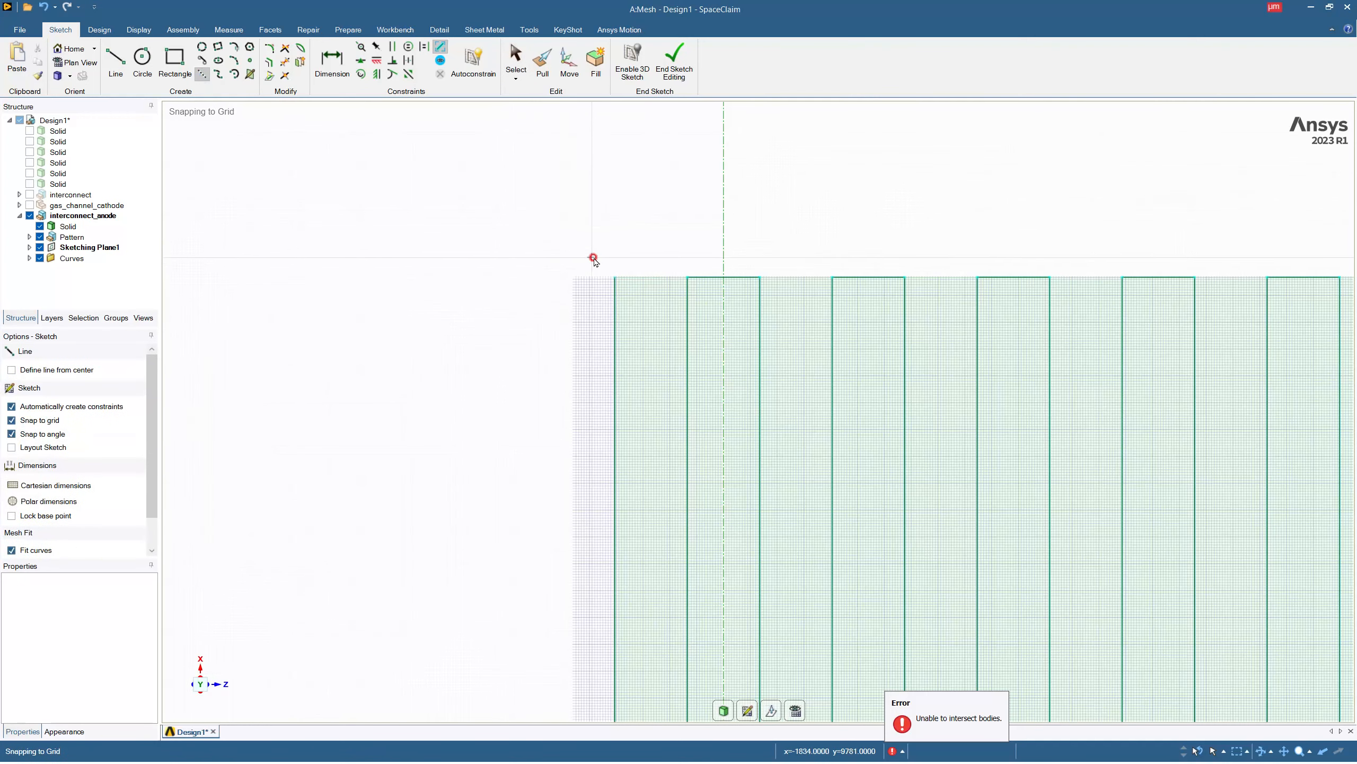
left_click(615, 277)
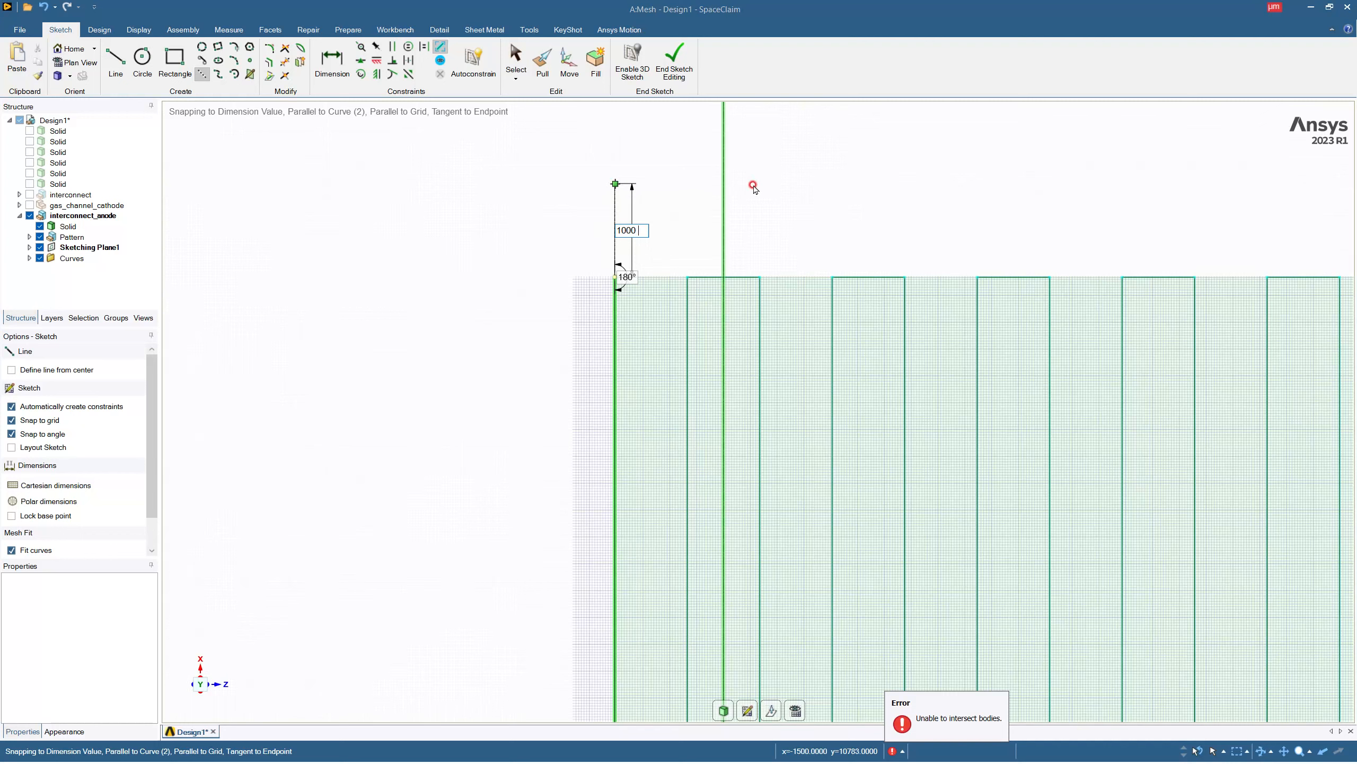
left_click(675, 237)
key("Escape")
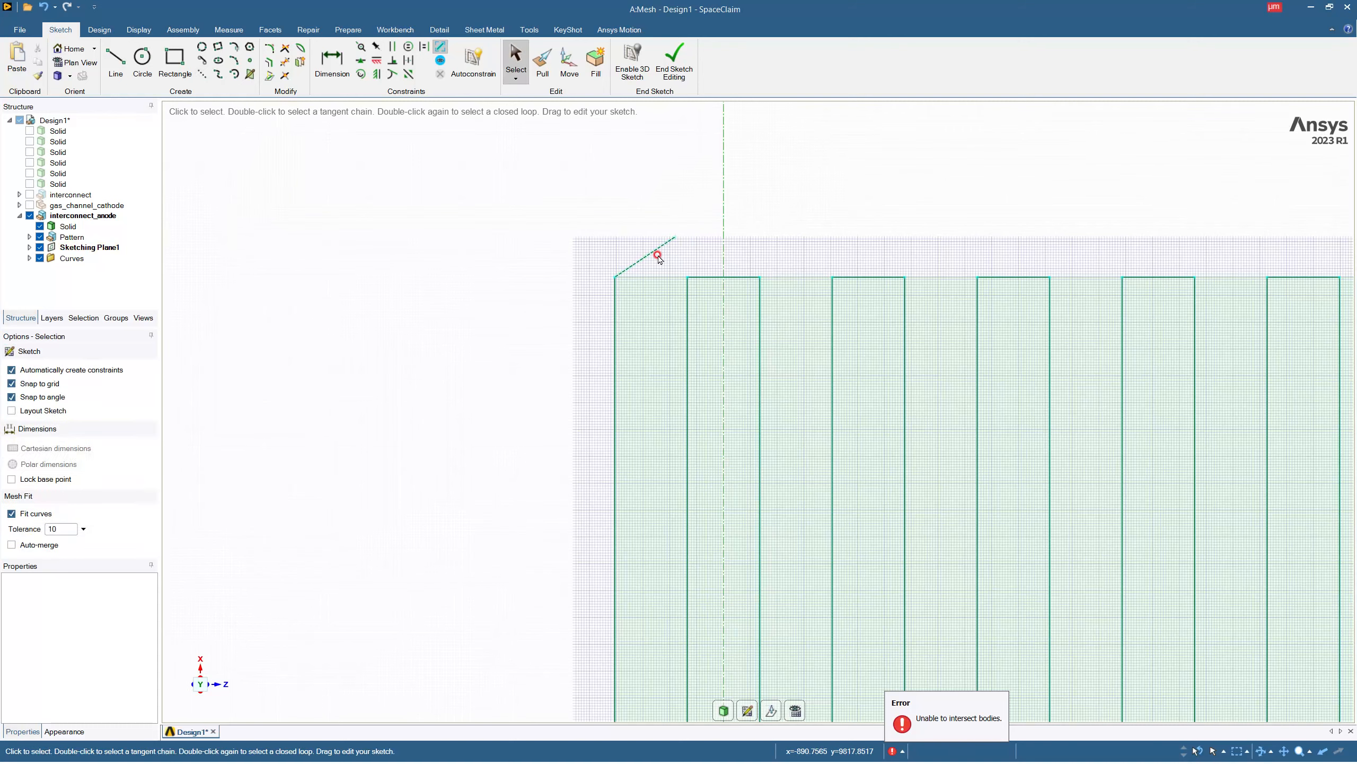
left_click(653, 255)
key("Delete")
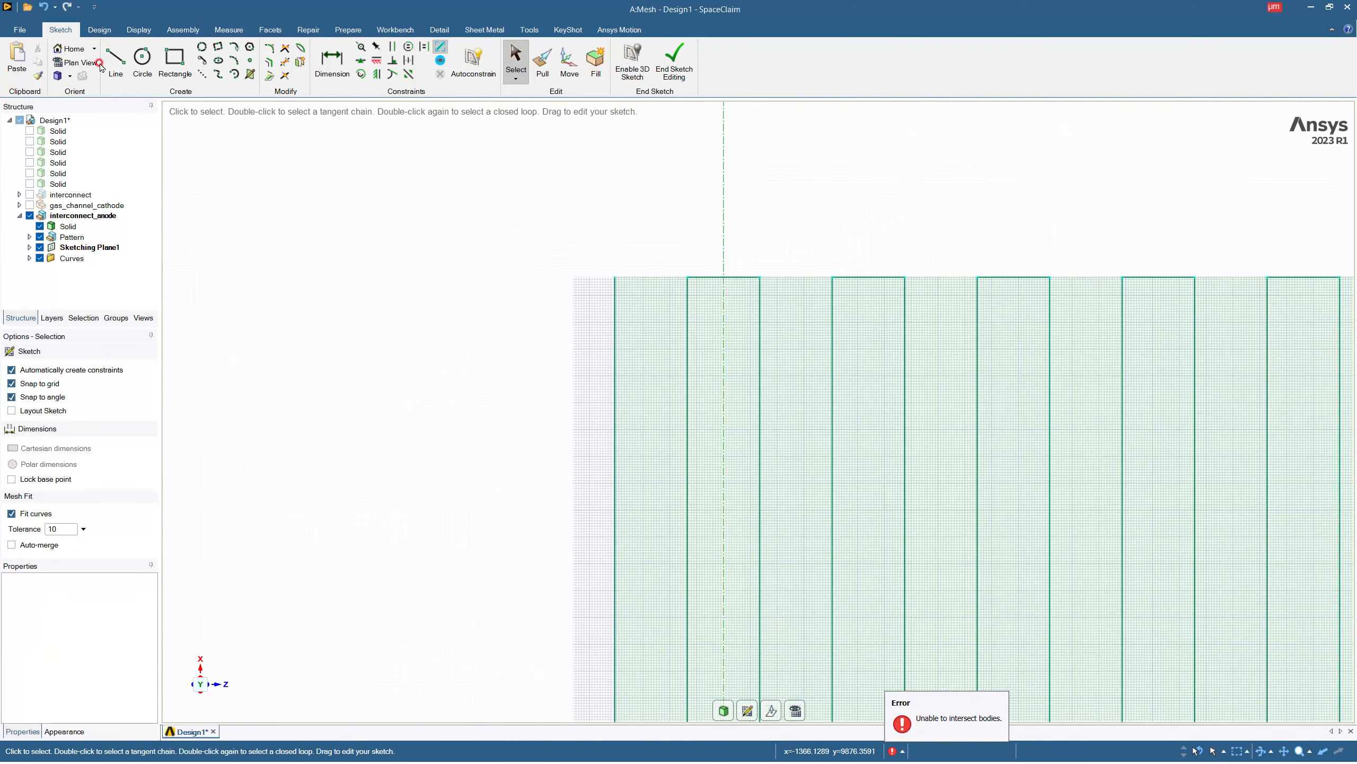
Draw a 1000 µm construction line extending the plate's origin-side edge straight beyond its far end.
left_click(202, 73)
left_click(615, 278)
type("100")
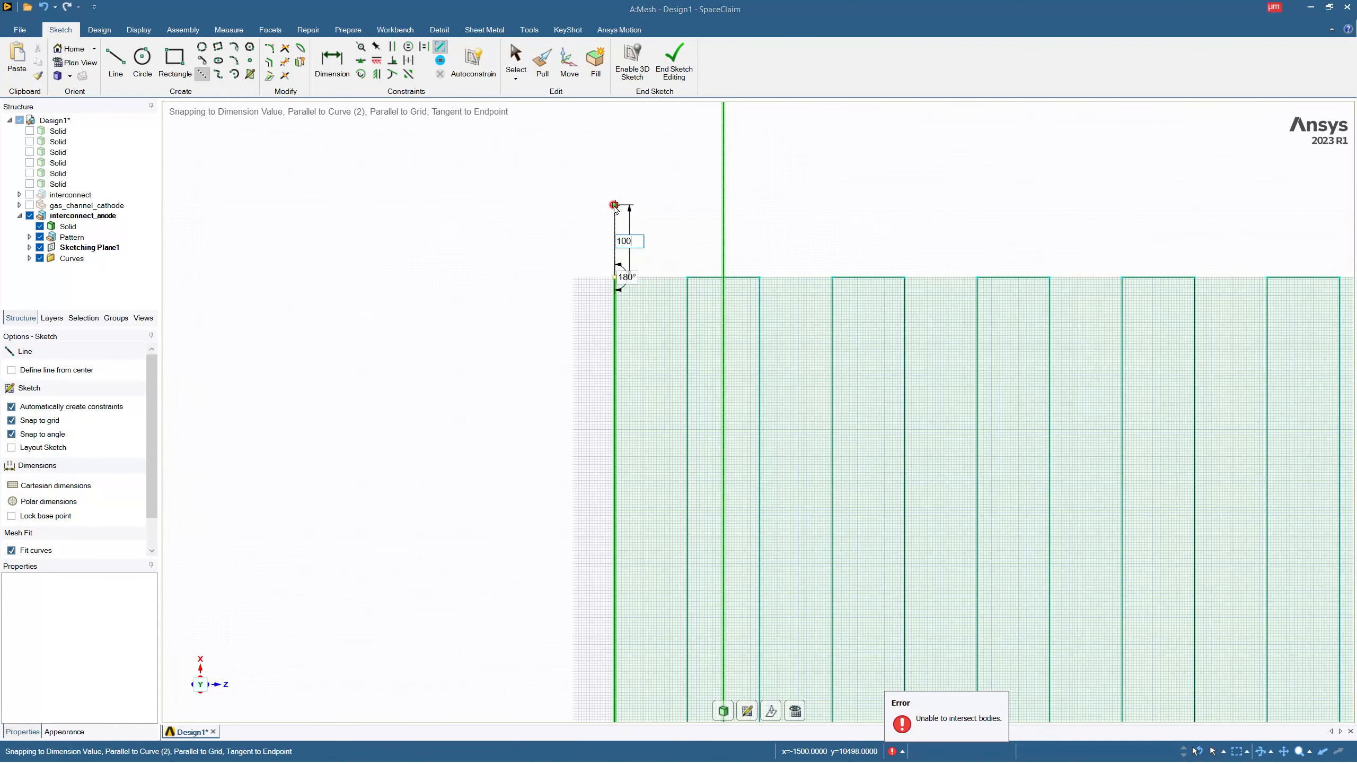
type("0")
key("Return")
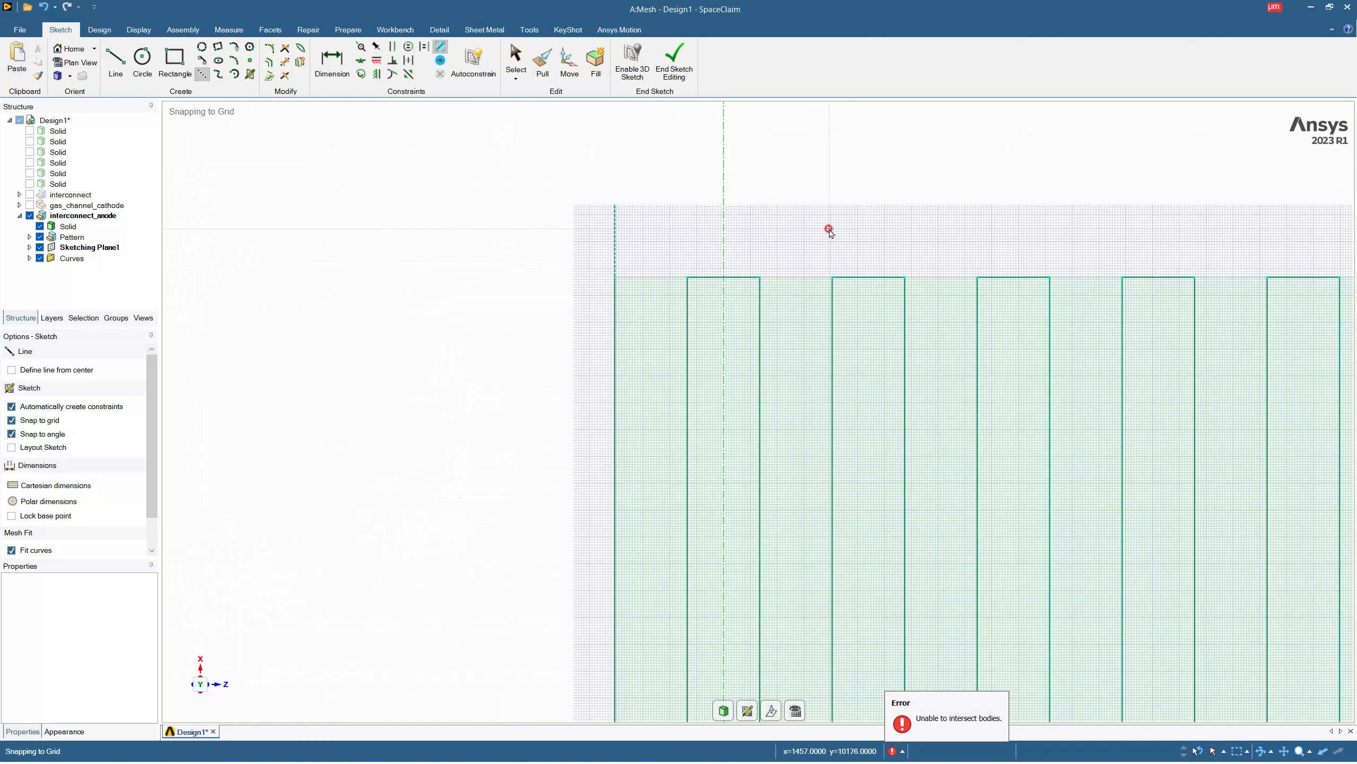
Continue from the construction line's end with three more 1000 µm construction lines, stepping inward, outward from the plate, and inward again.
left_click(615, 204)
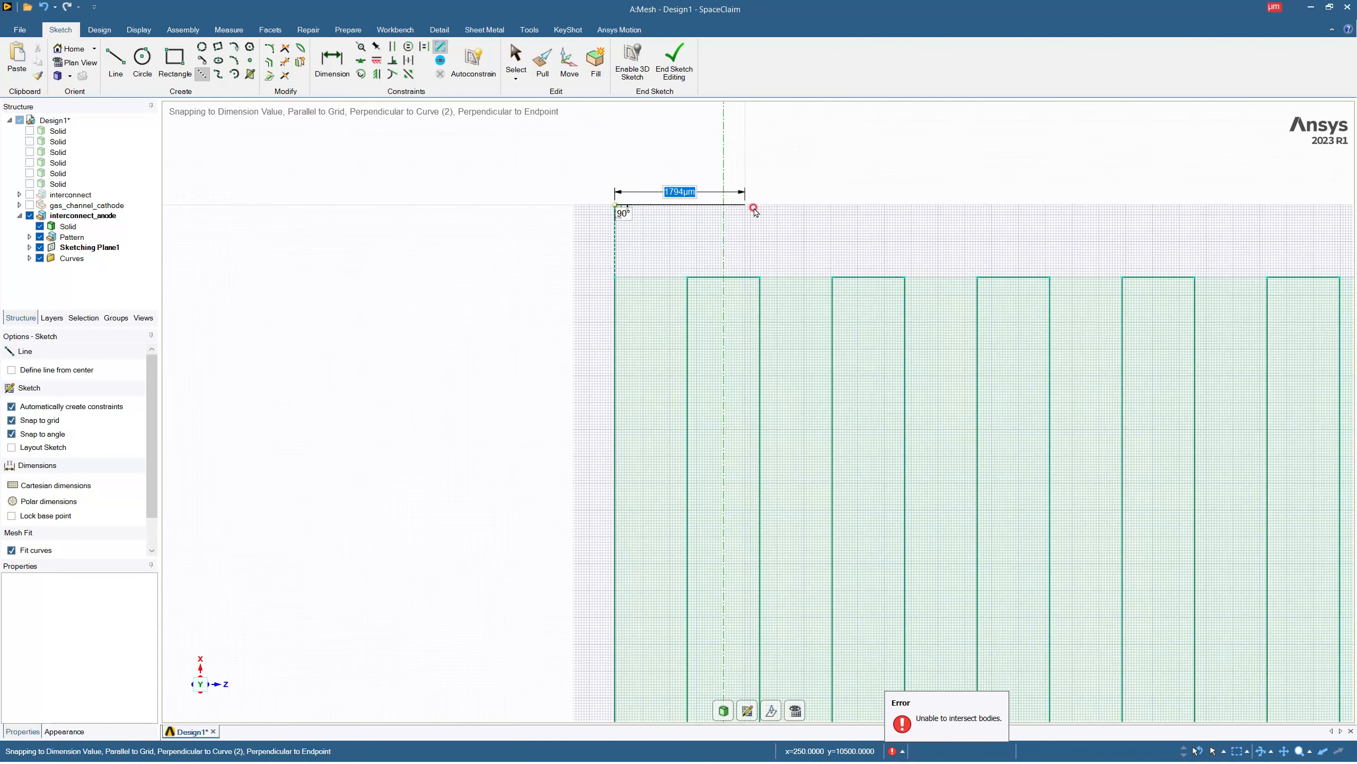
type("1000")
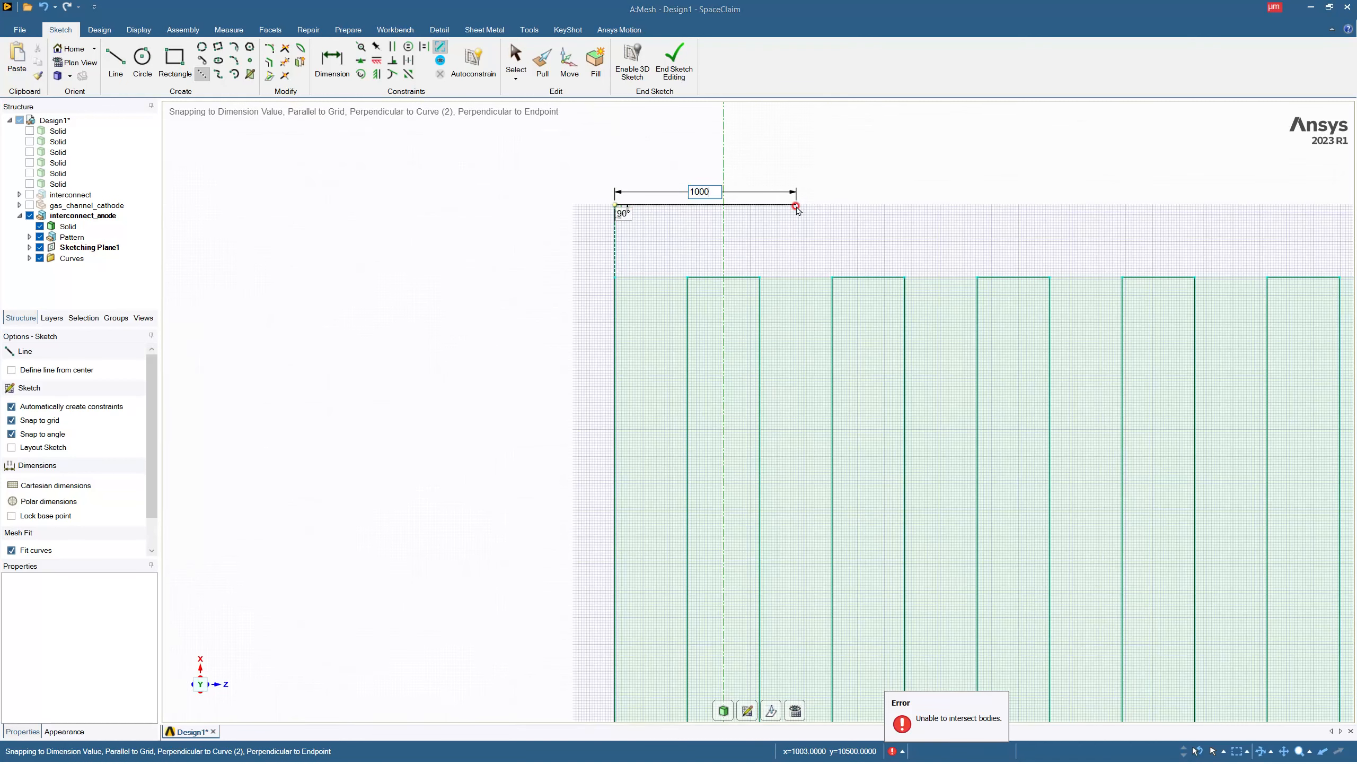
key("Return")
left_click(687, 204)
type("1000")
key("Return")
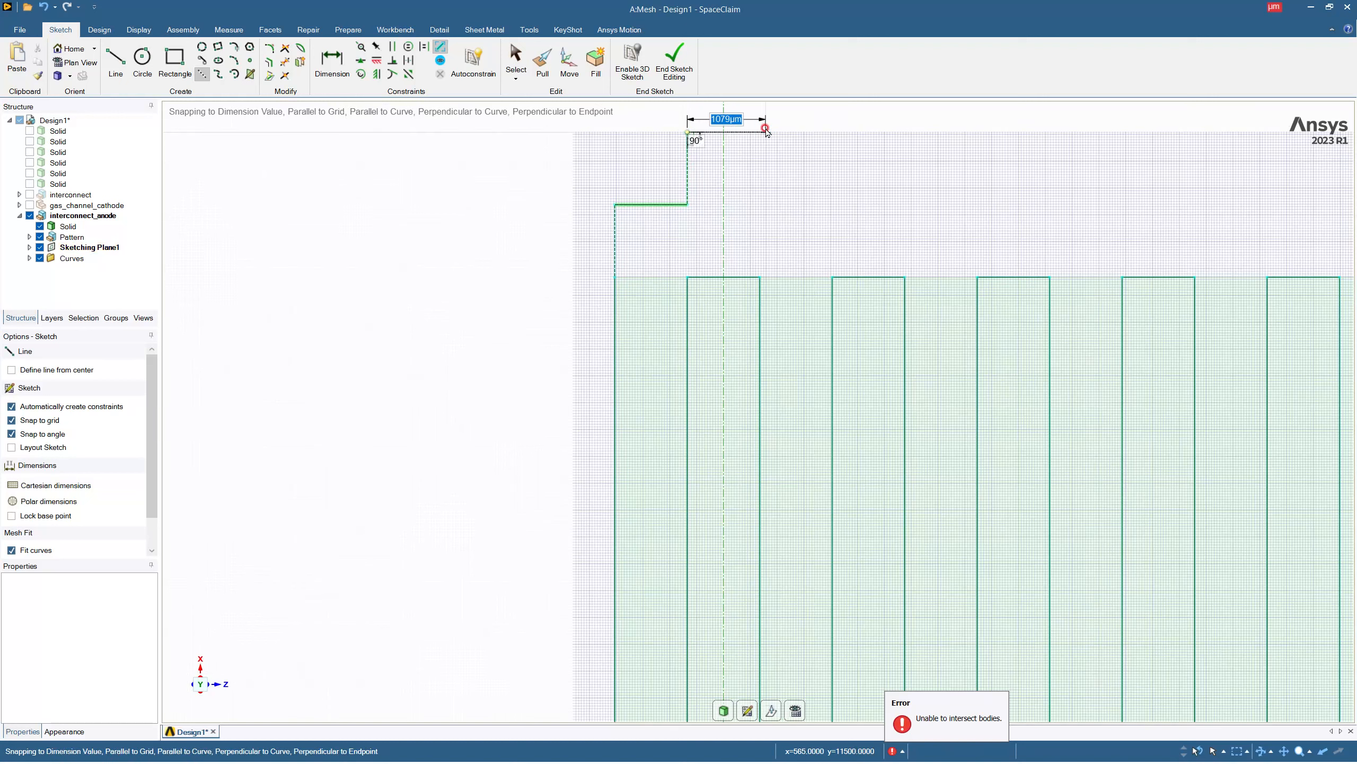
type("1000")
key("Return")
key("Escape")
Draw two opposing 1000 µm radius quarter arcs along the stepped construction lines to form an S-curve from the plate's corner.
left_click(234, 60)
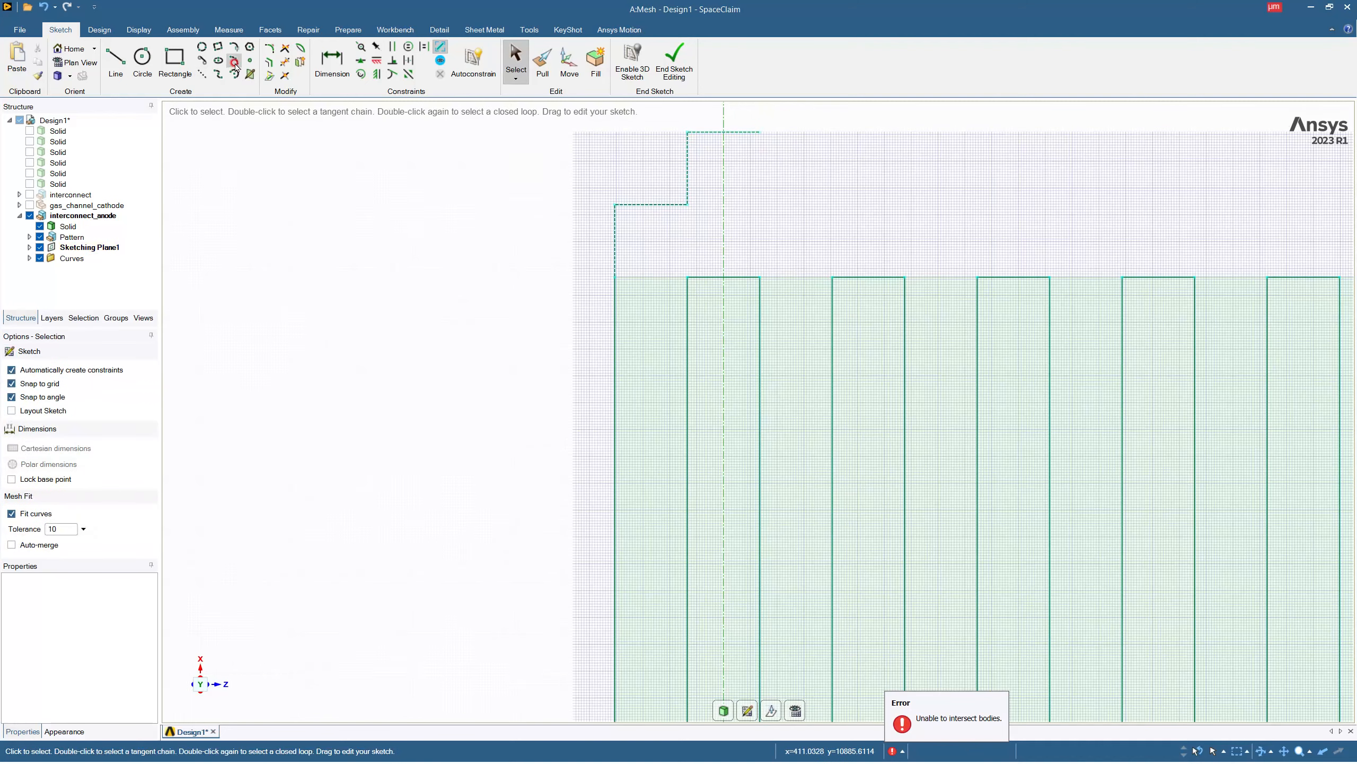
left_click(617, 278)
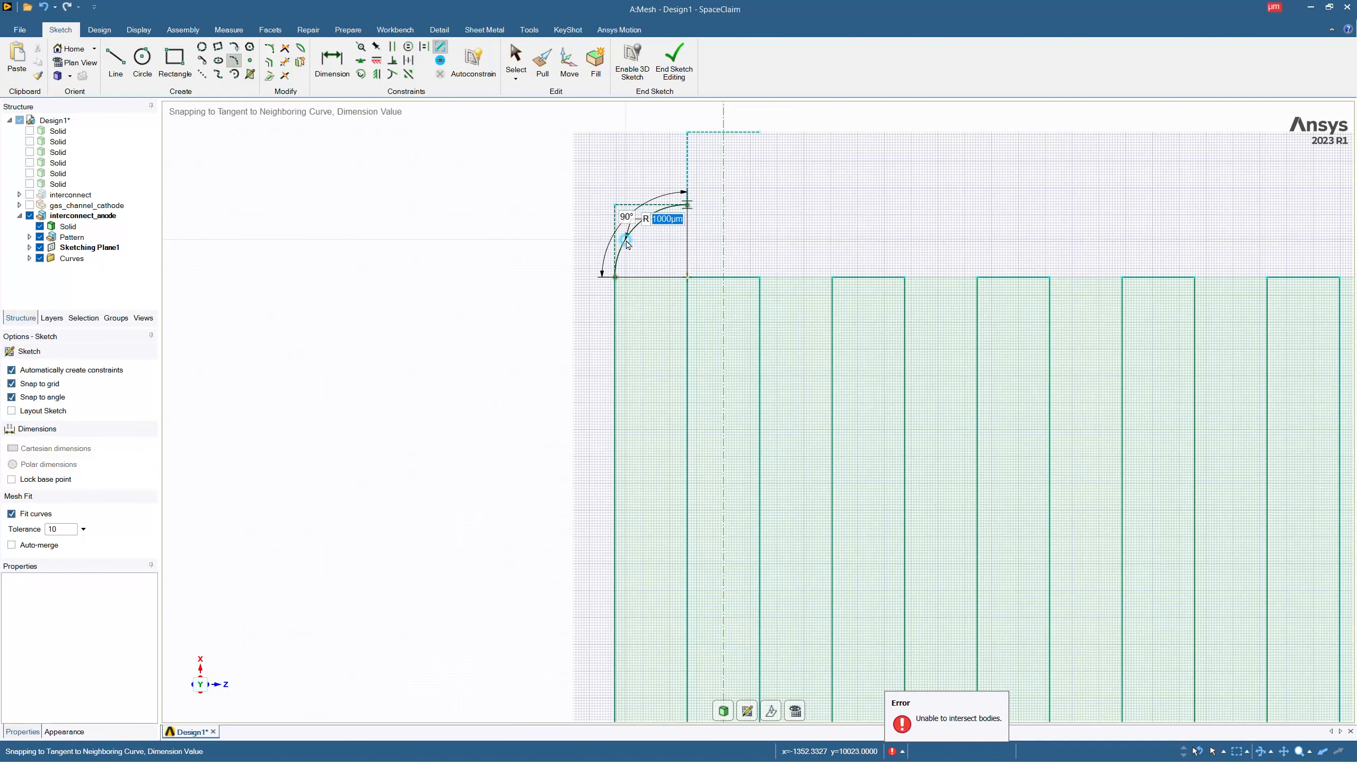
left_click(688, 205)
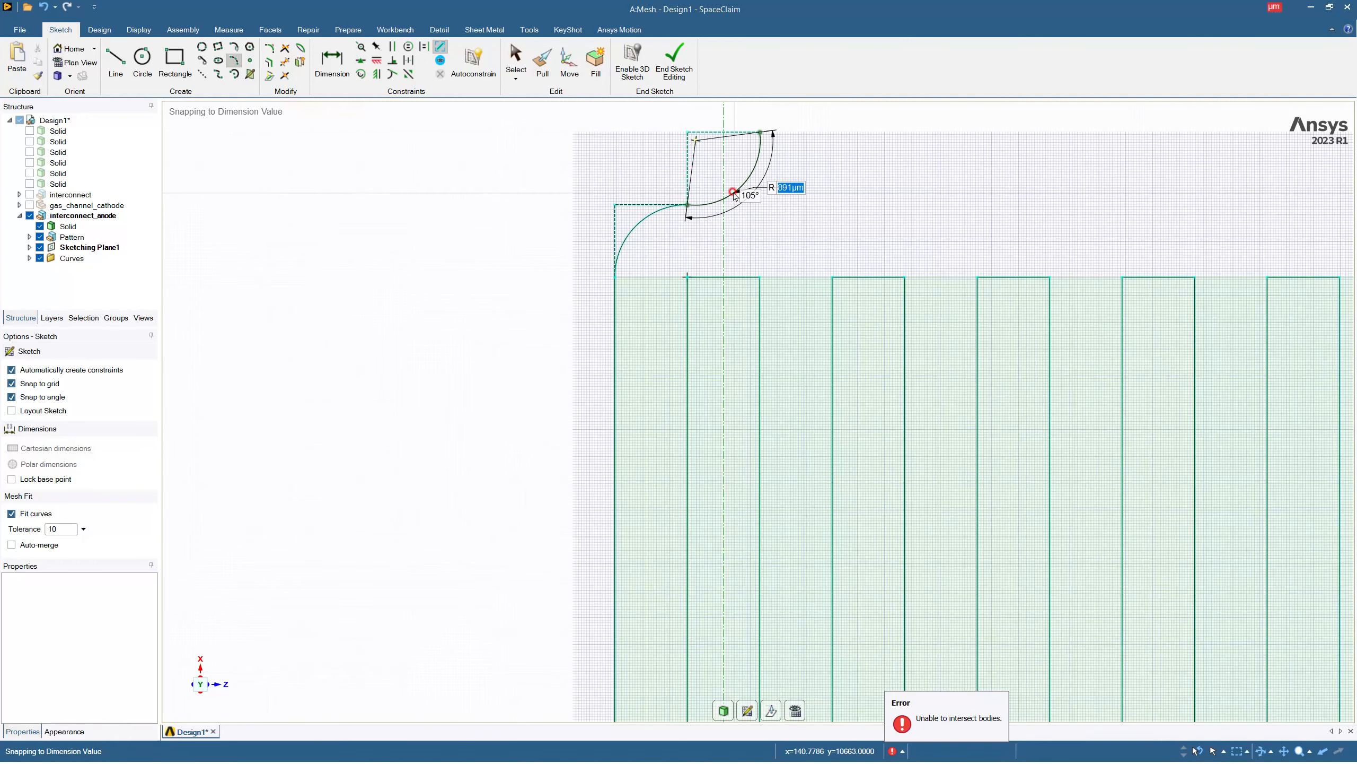
left_click(733, 192)
key("Escape")
key("Escape")
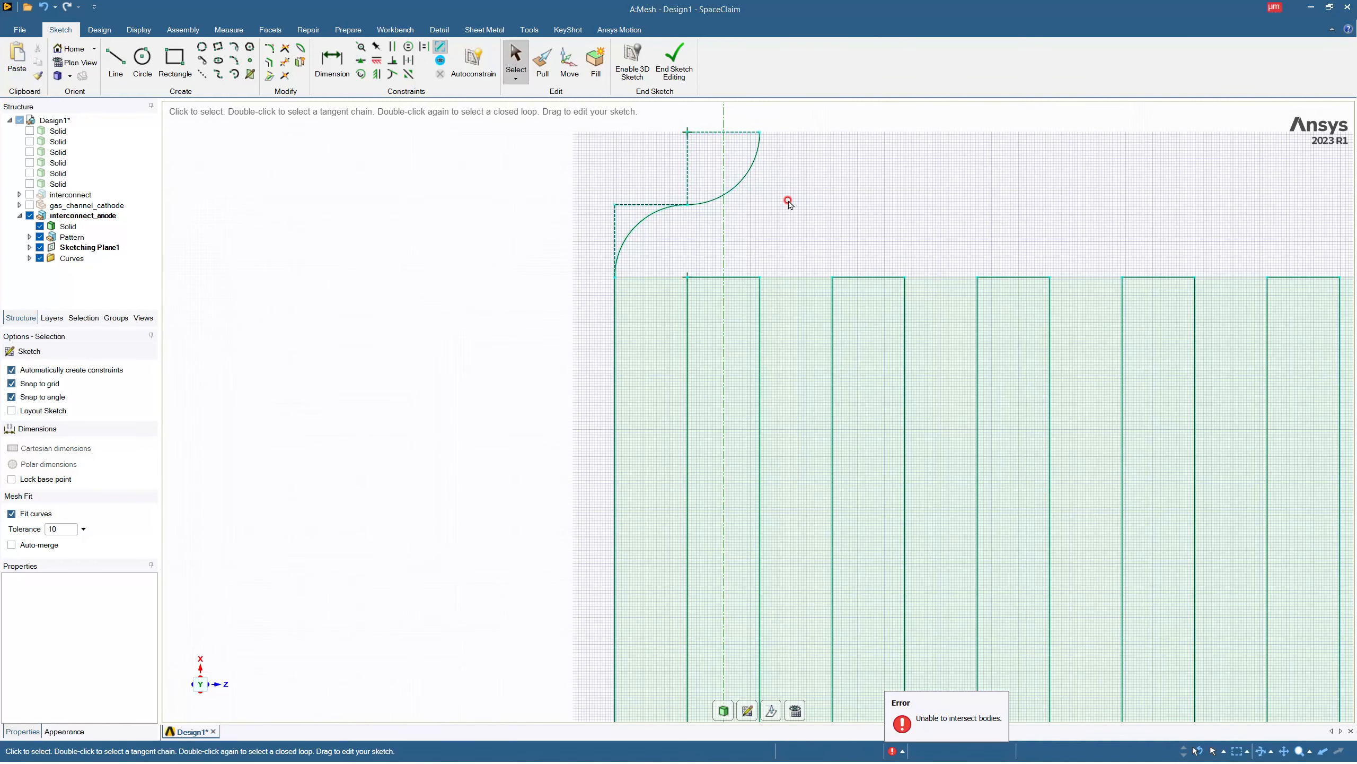
Delete the four stepped construction lines around the S-curve.
left_click(688, 179)
left_click(736, 141)
left_click(721, 131)
key("Delete")
left_click(645, 203)
key("Delete")
left_click(615, 214)
key("Delete")
Draw a construction line about 25245 µm long from the middle rib's far-end midpoint, parallel to the ribs and past the plate's origin-side end.
scroll(543, 213, "down", 2)
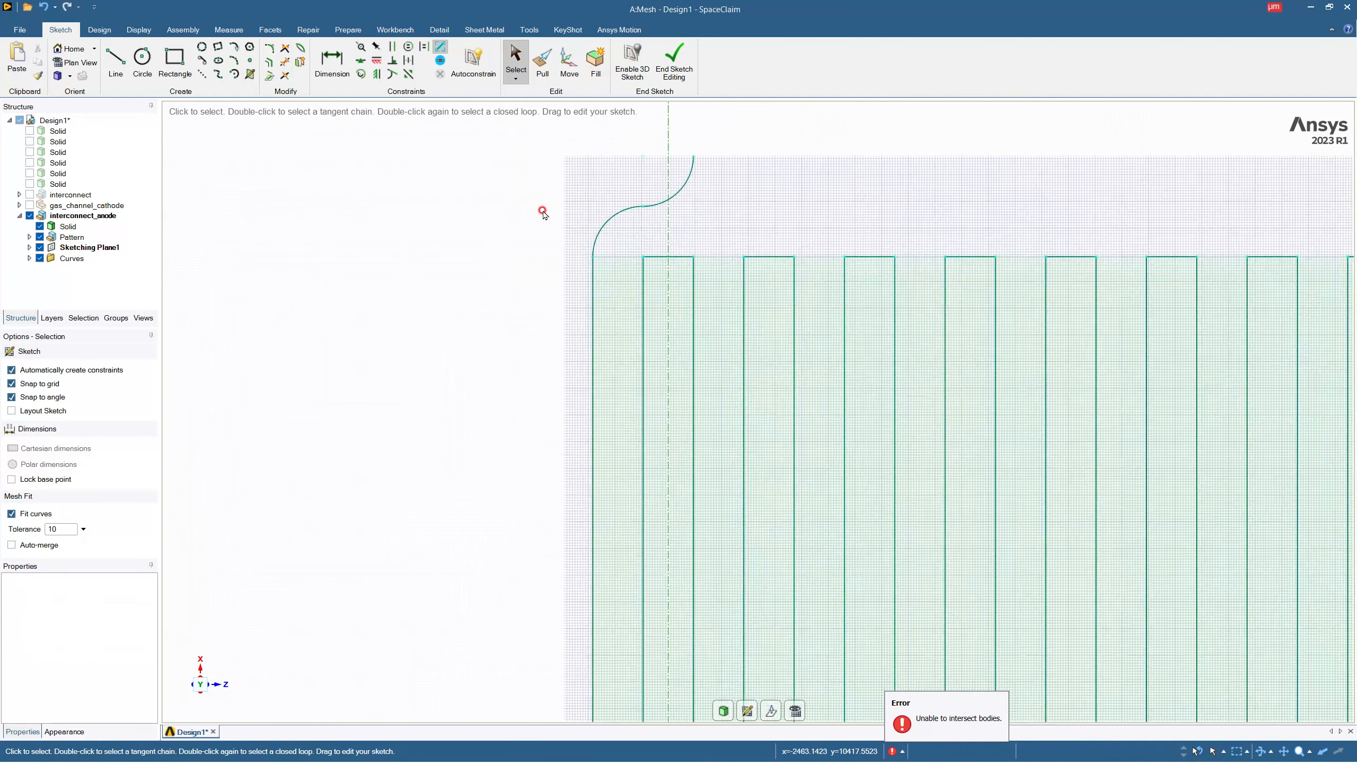
scroll(543, 213, "down", 3)
scroll(602, 183, "up", 2)
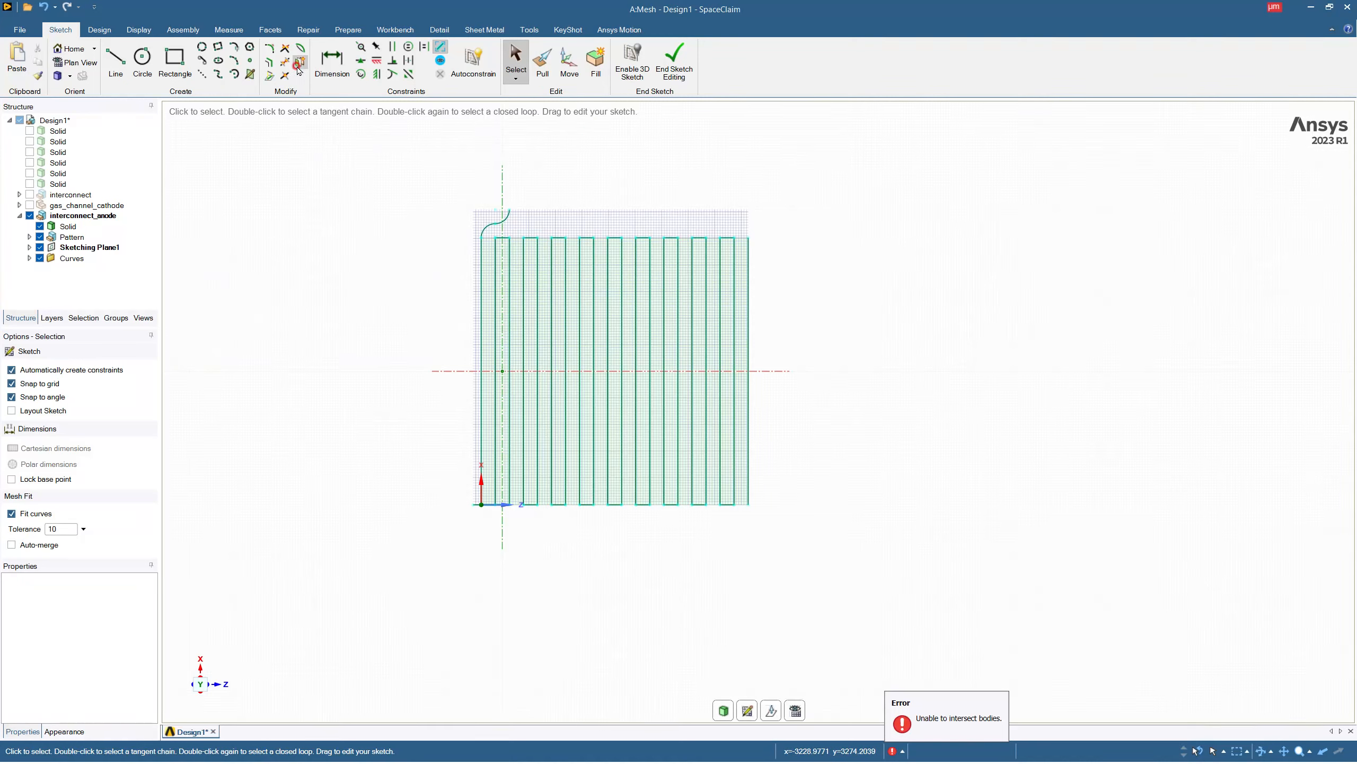
left_click(202, 74)
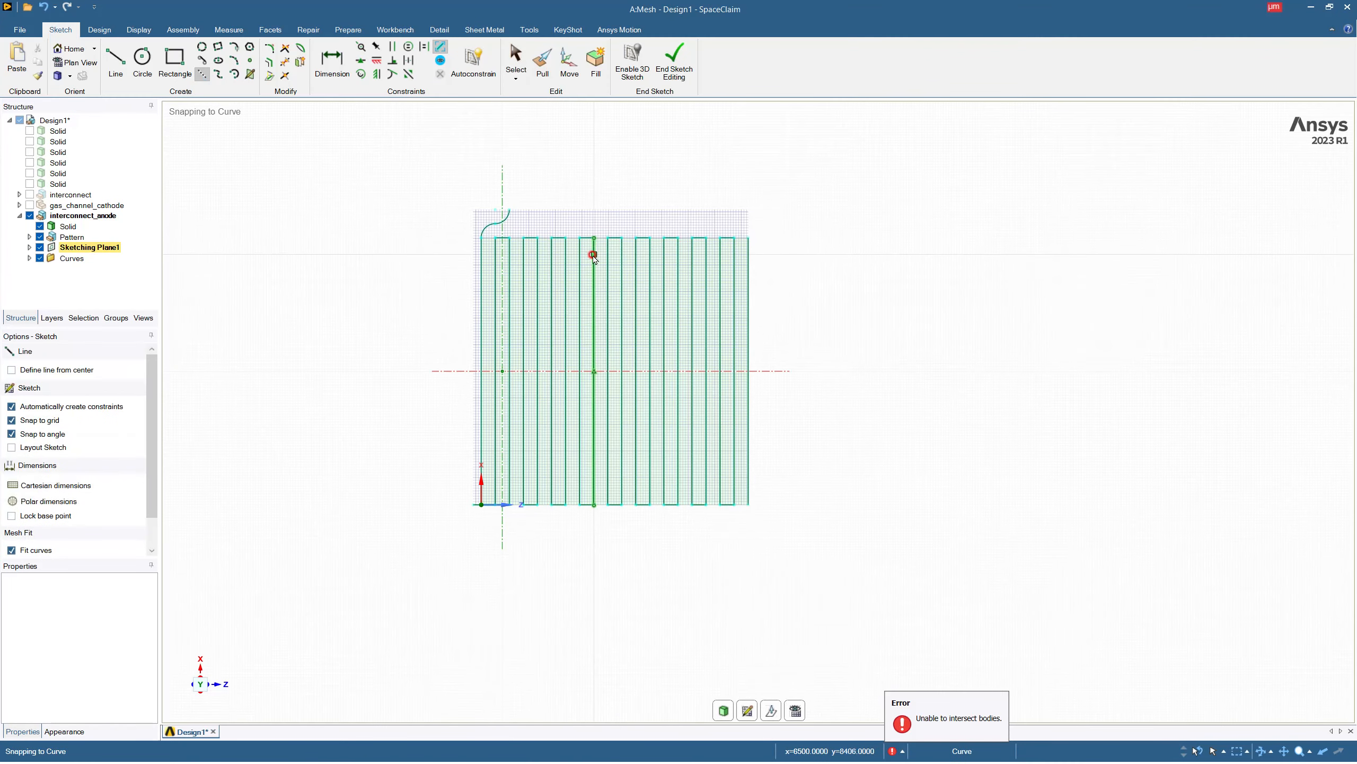
left_click(615, 239)
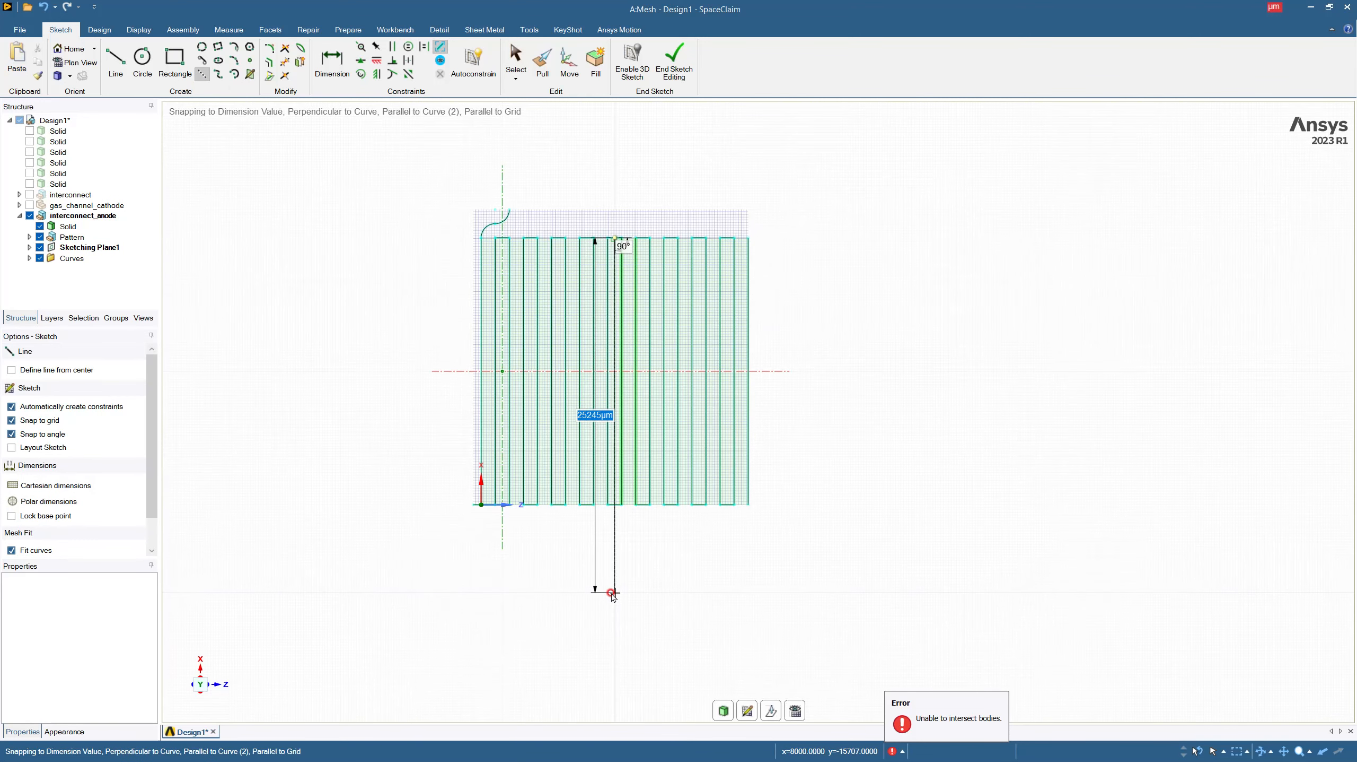
left_click(611, 592)
key("s")
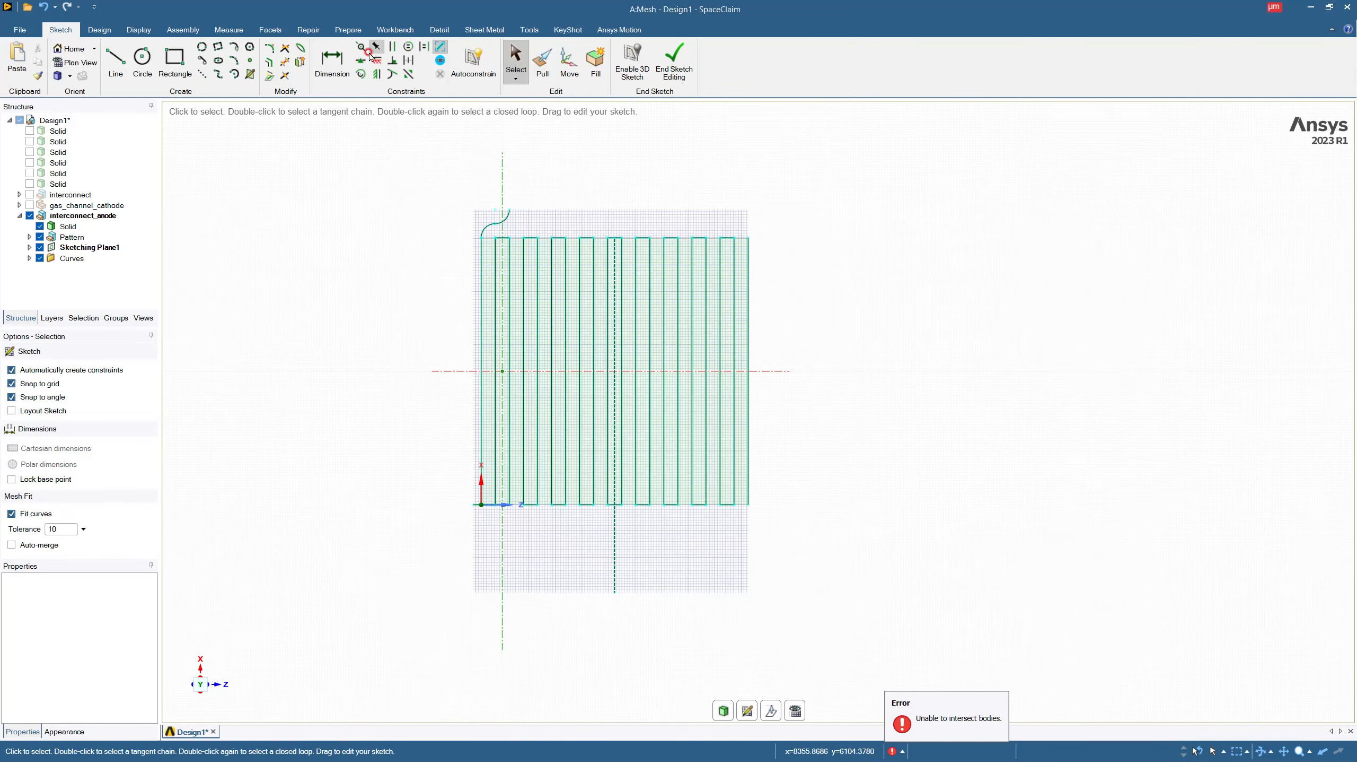
Mirror both S-curve arcs about the central construction line onto the plate's opposite corner.
left_click(407, 75)
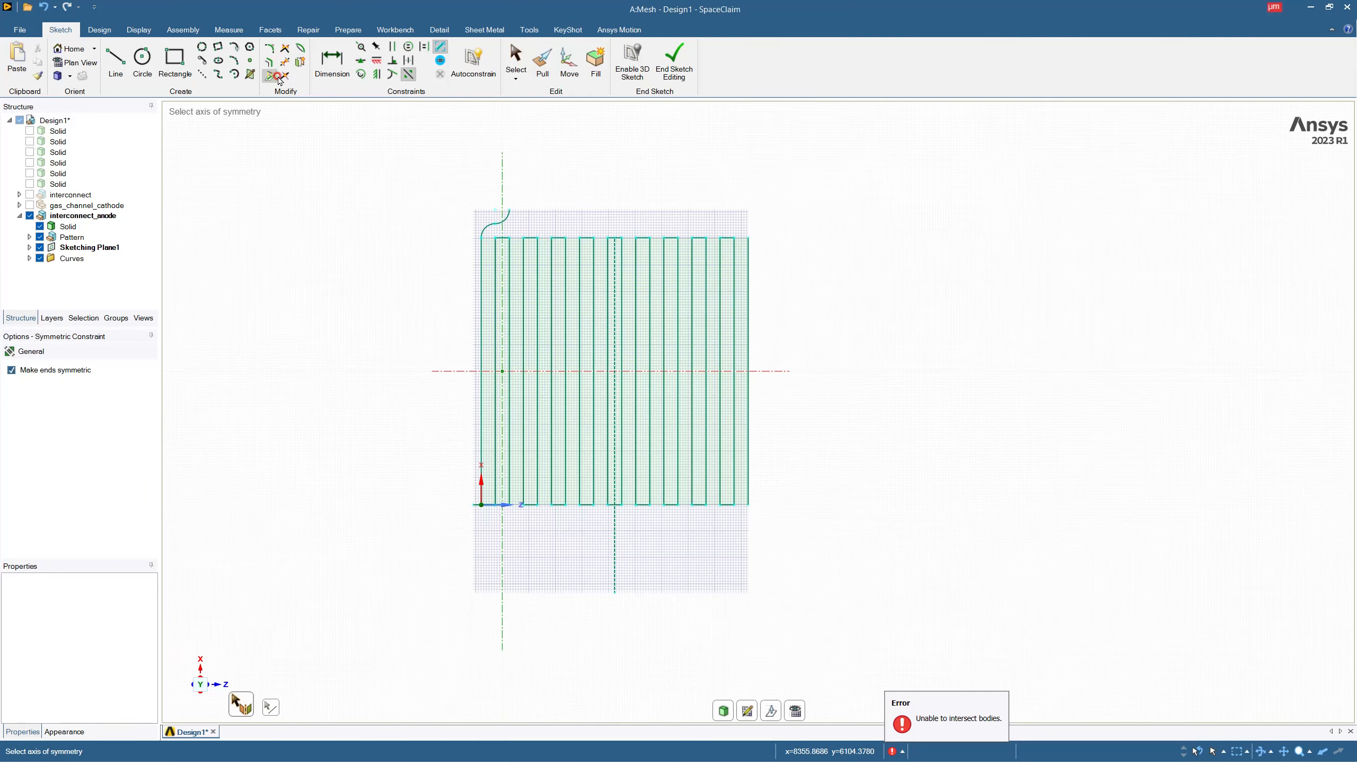
left_click(300, 62)
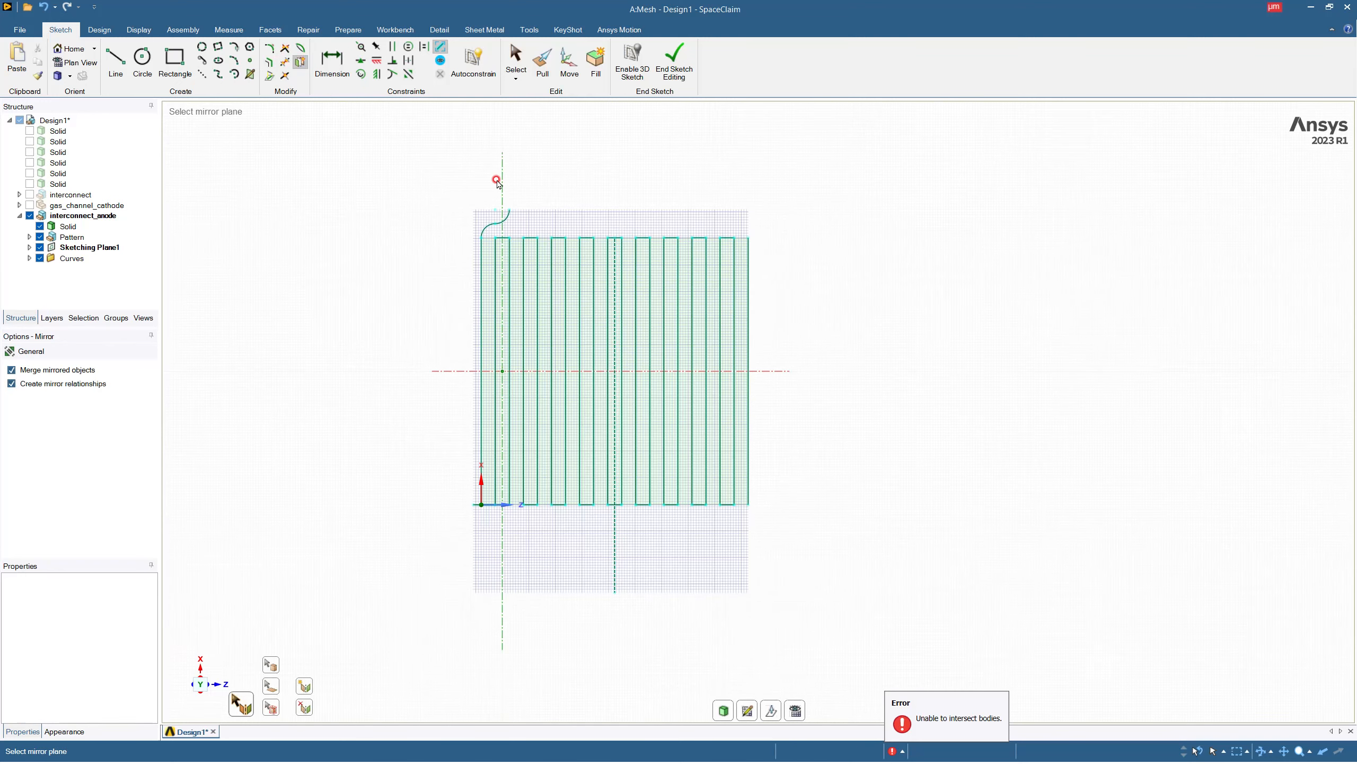
left_click(615, 246)
left_click(503, 220)
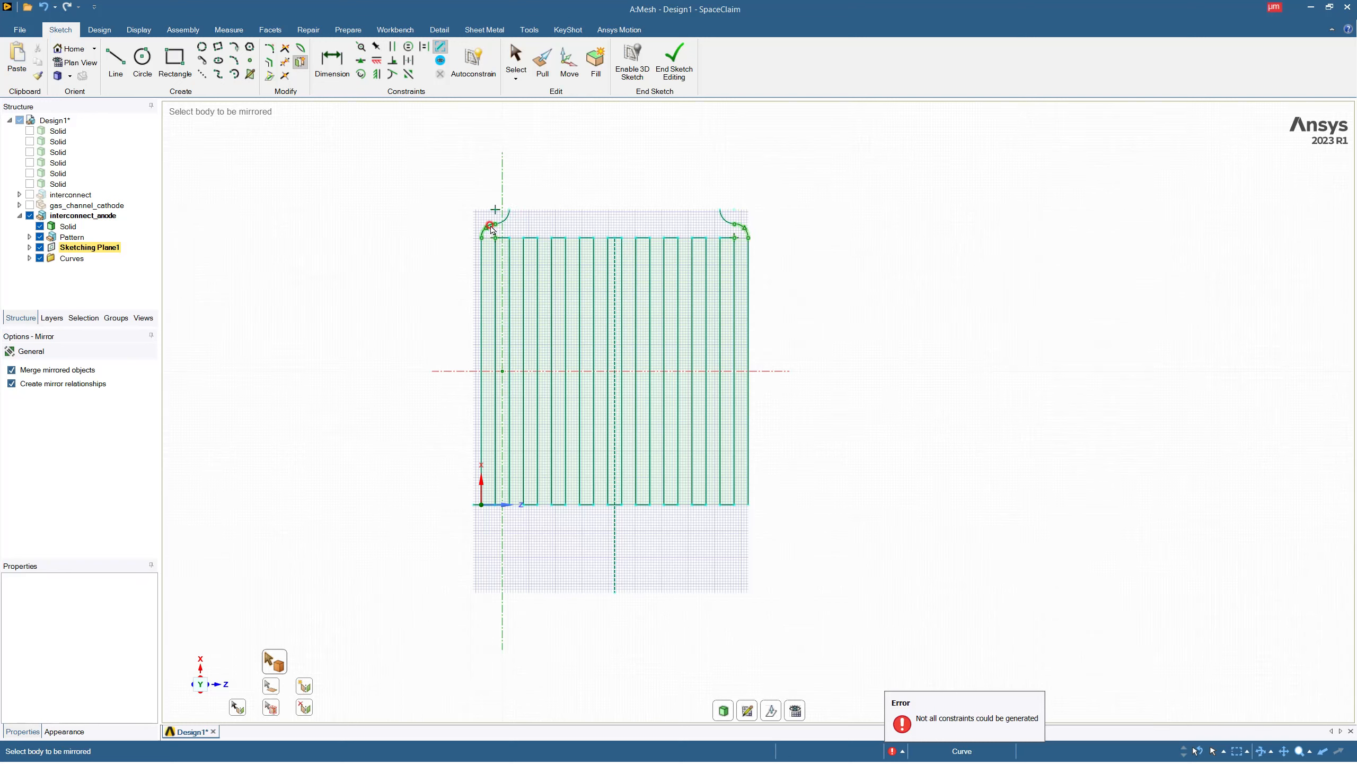
Mirror the S-curve arcs about the axis perpendicular to the ribs onto the plate's two origin-side corners.
left_click(291, 73)
left_click(460, 371)
left_click(493, 225)
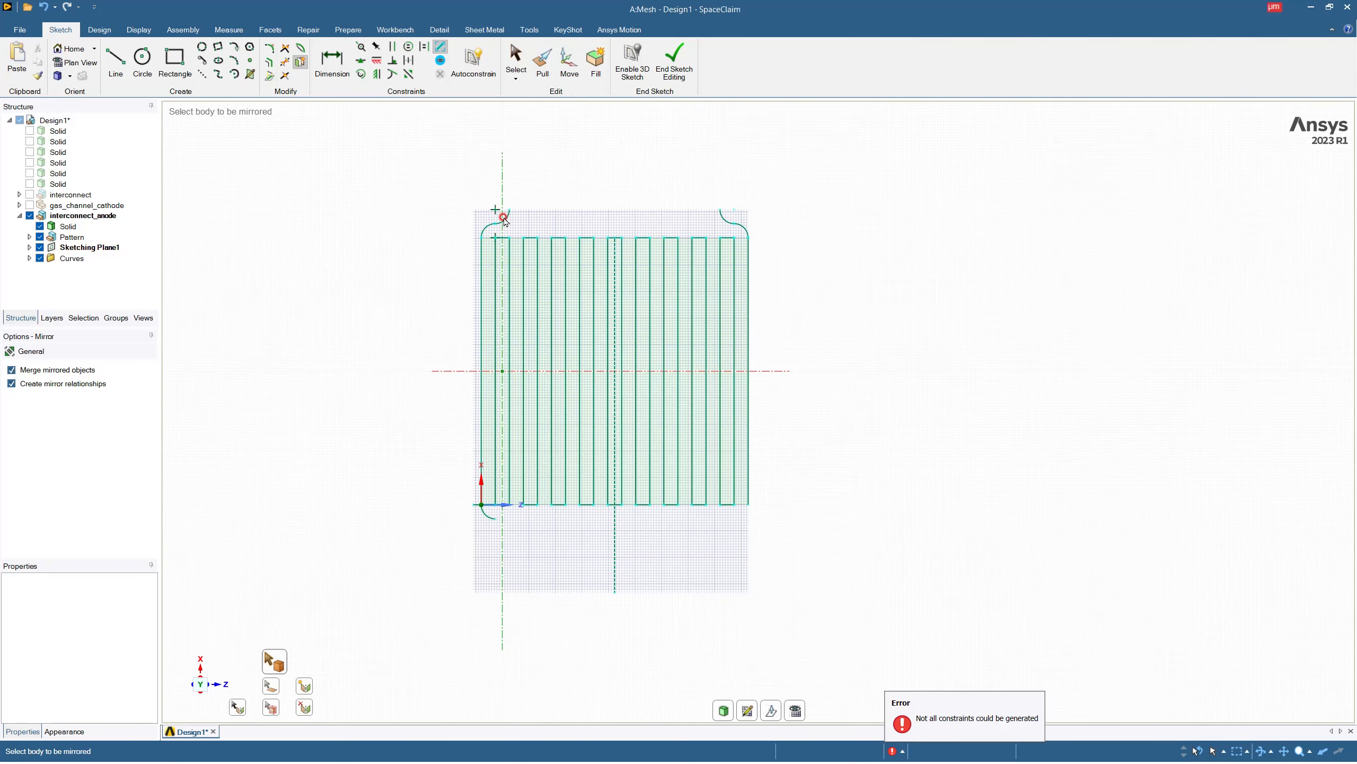
left_click(719, 214)
Close the outline with straight lines joining the S-curve ends at both rib ends, and finish the sketch.
left_click(115, 61)
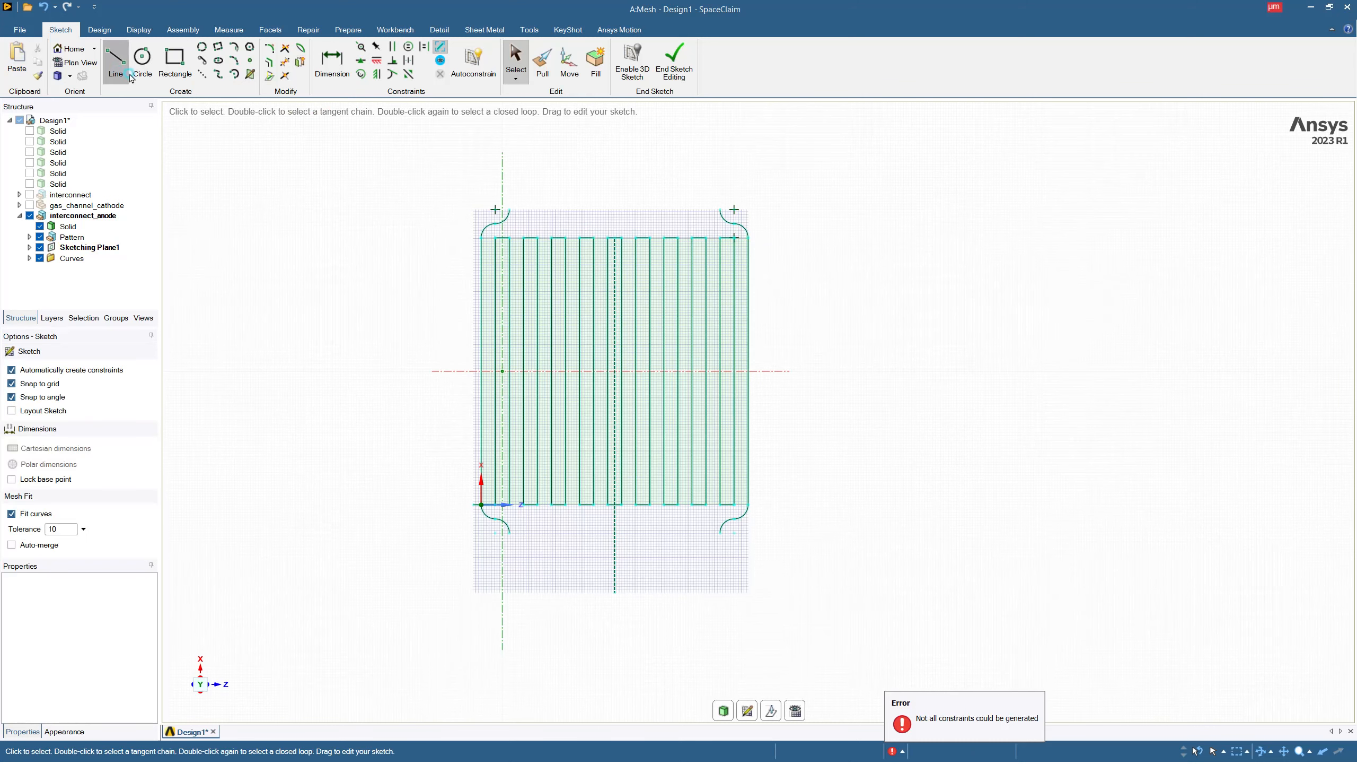
left_click(512, 212)
double_click(721, 209)
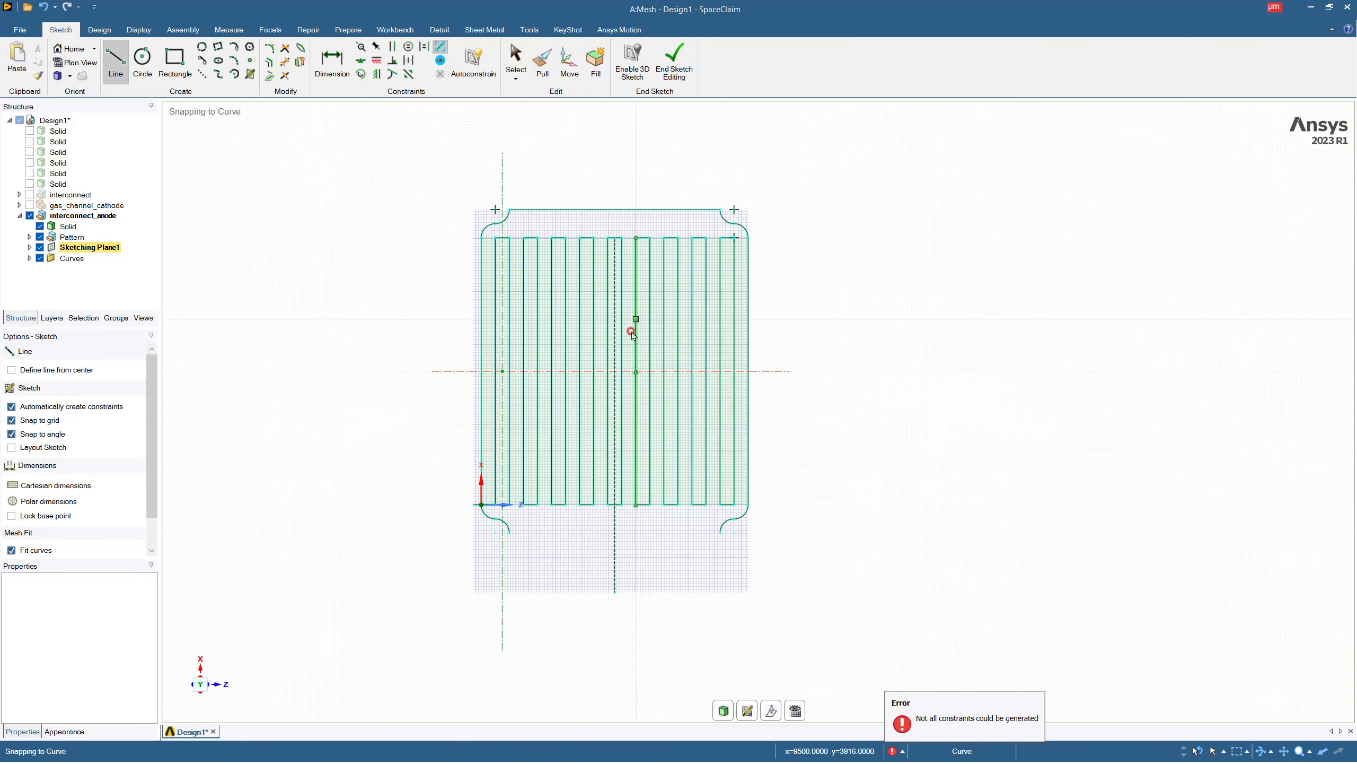
left_click(514, 532)
double_click(720, 532)
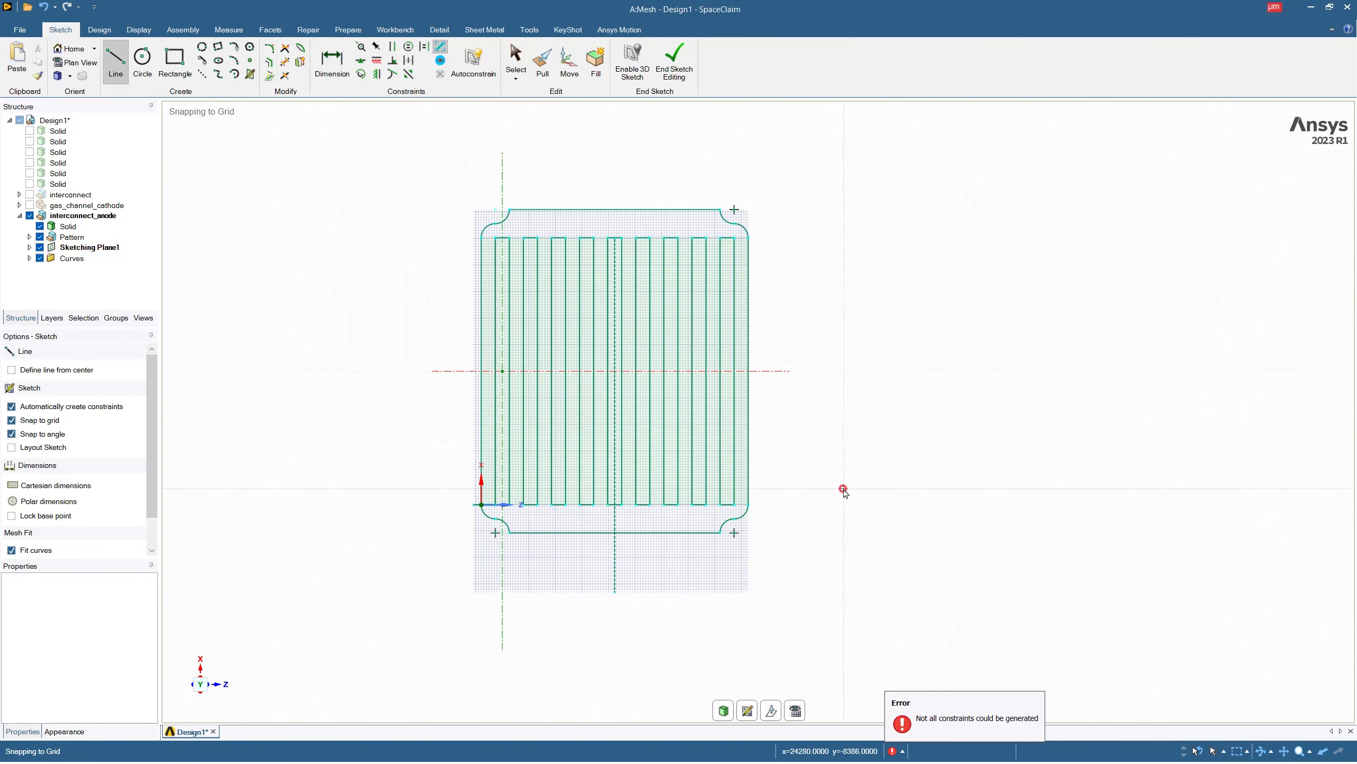
key("Escape")
left_click(674, 59)
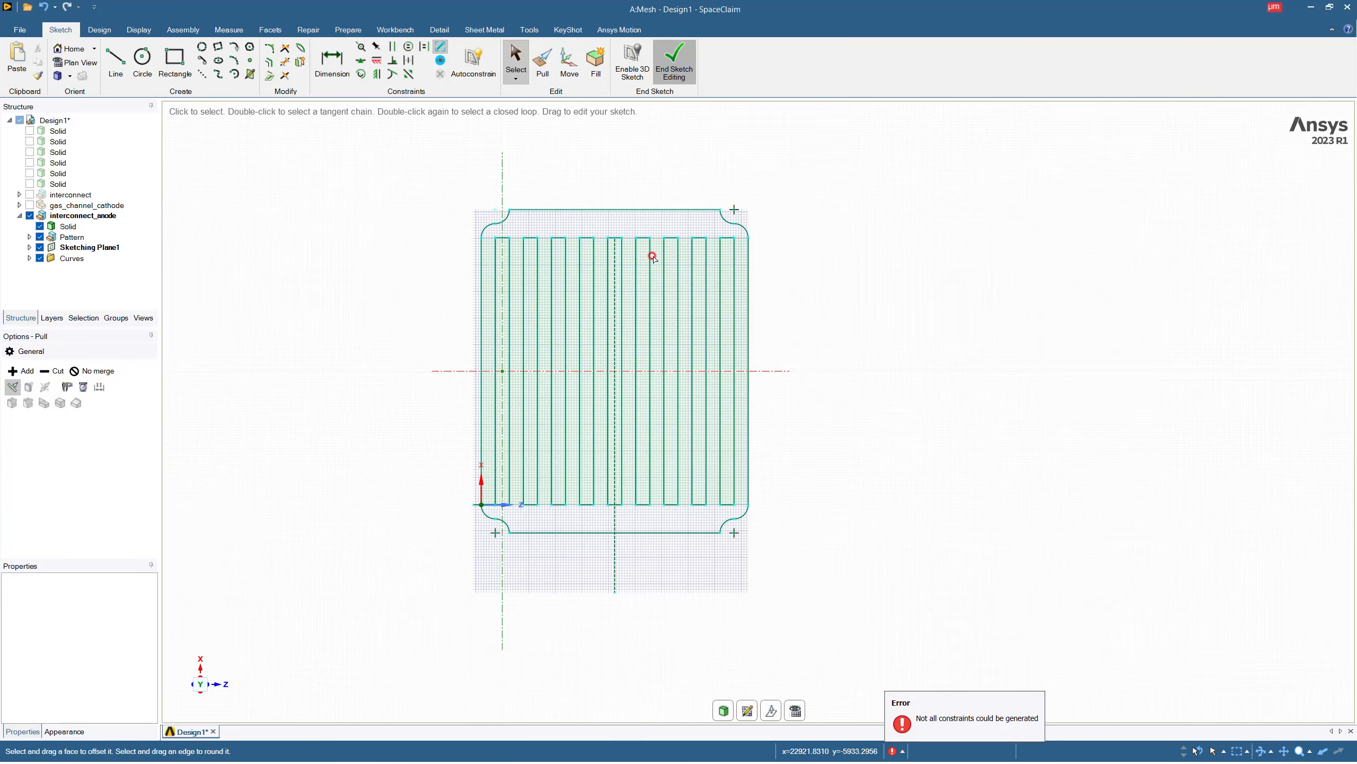
Try to pull the gas channel face 1000 µm into the ribbed interconnect with merging allowed.
middle_click_drag(621, 300, 620, 373)
scroll(622, 232, "up", 4)
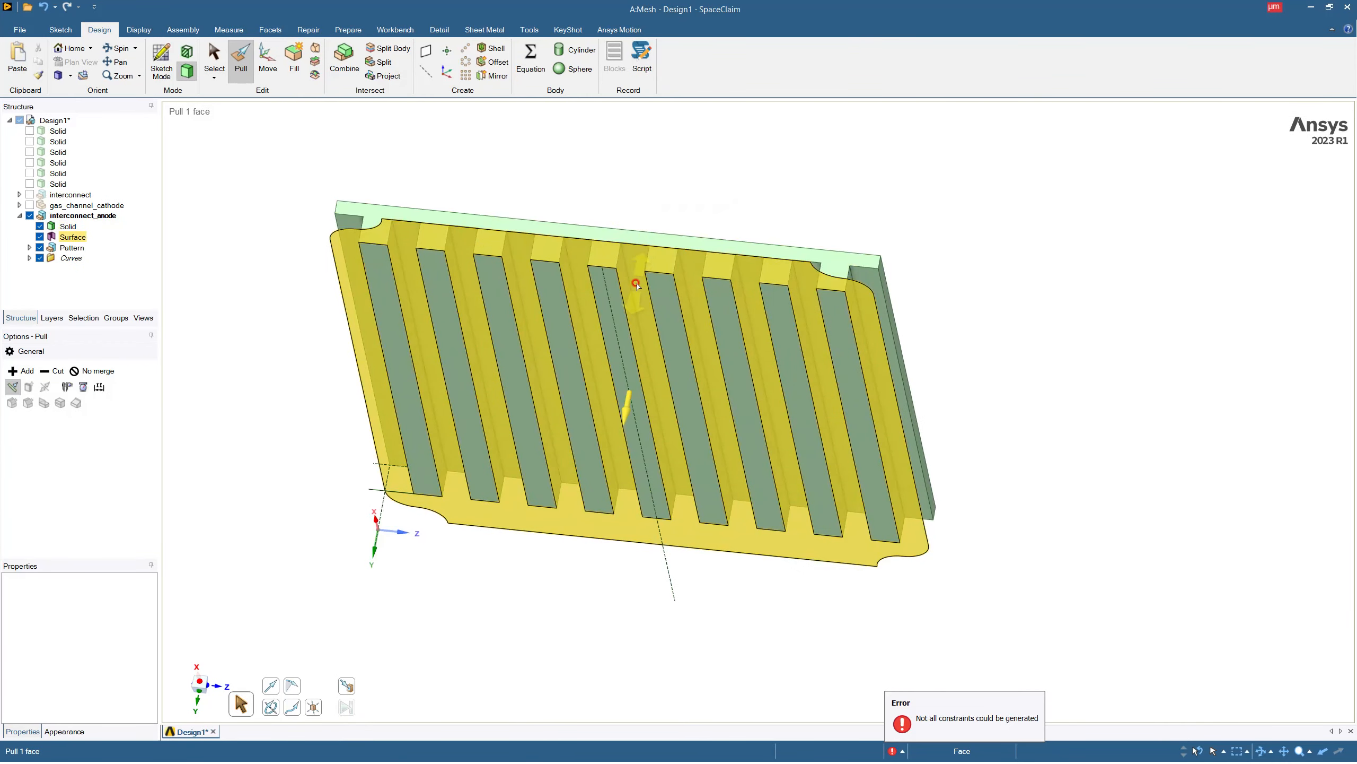
left_click(642, 288)
mouse_move(643, 291)
left_mouse_down()
mouse_move(665, 217)
mouse_move(625, 273)
left_mouse_up()
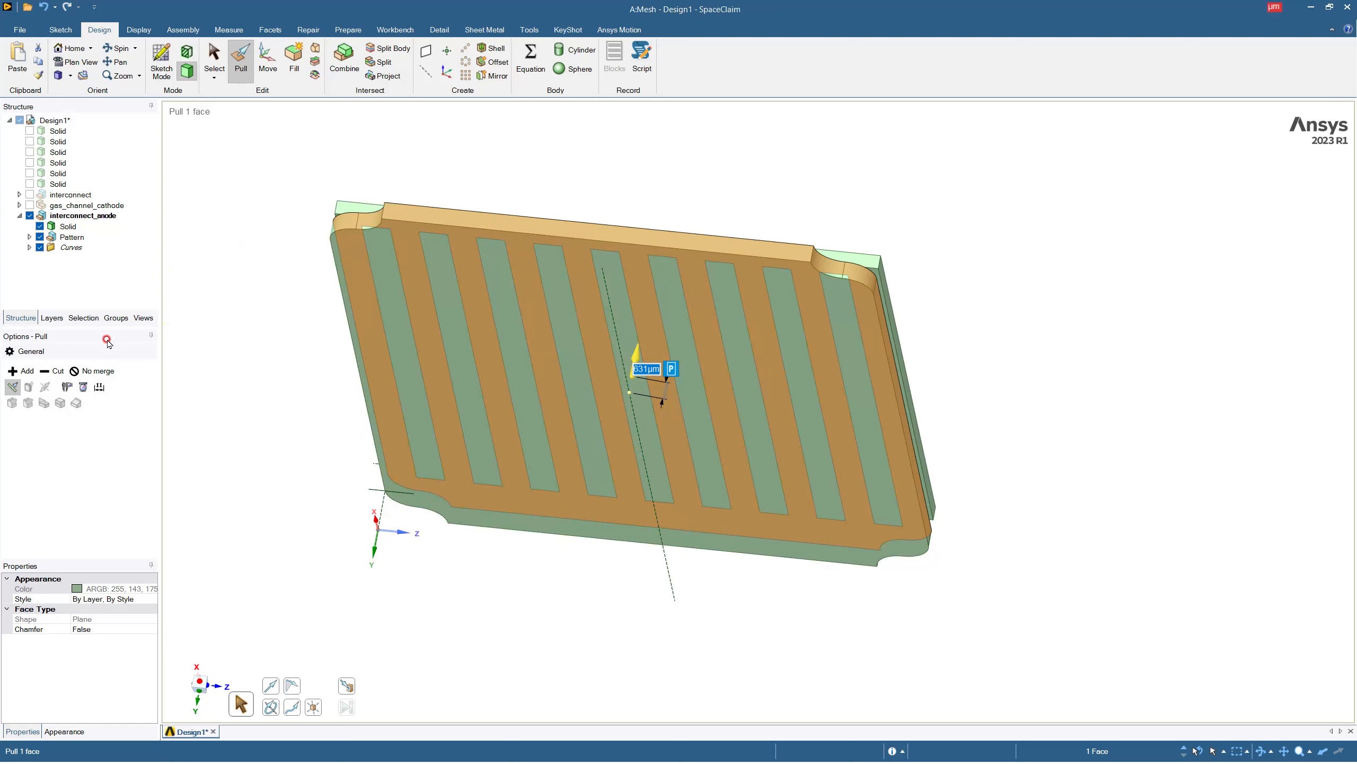
type("1000")
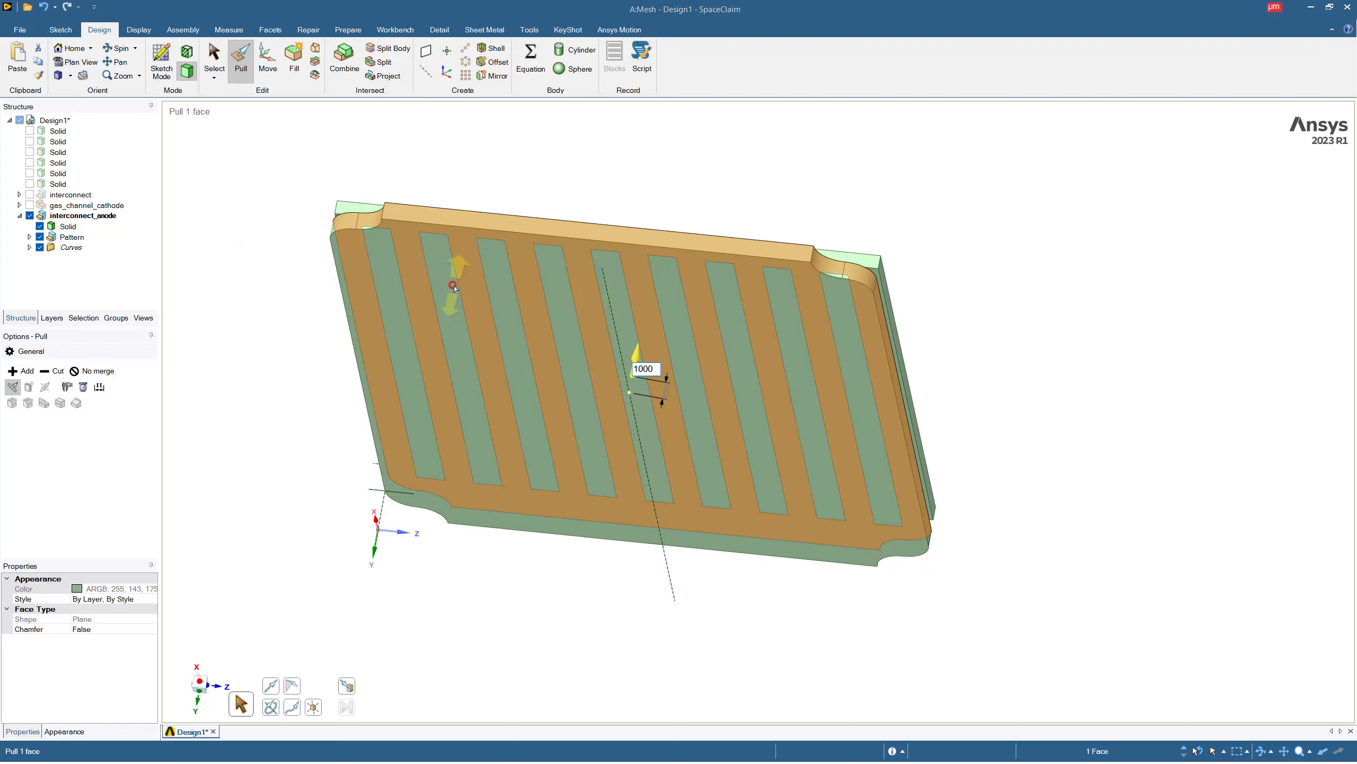
key("Return")
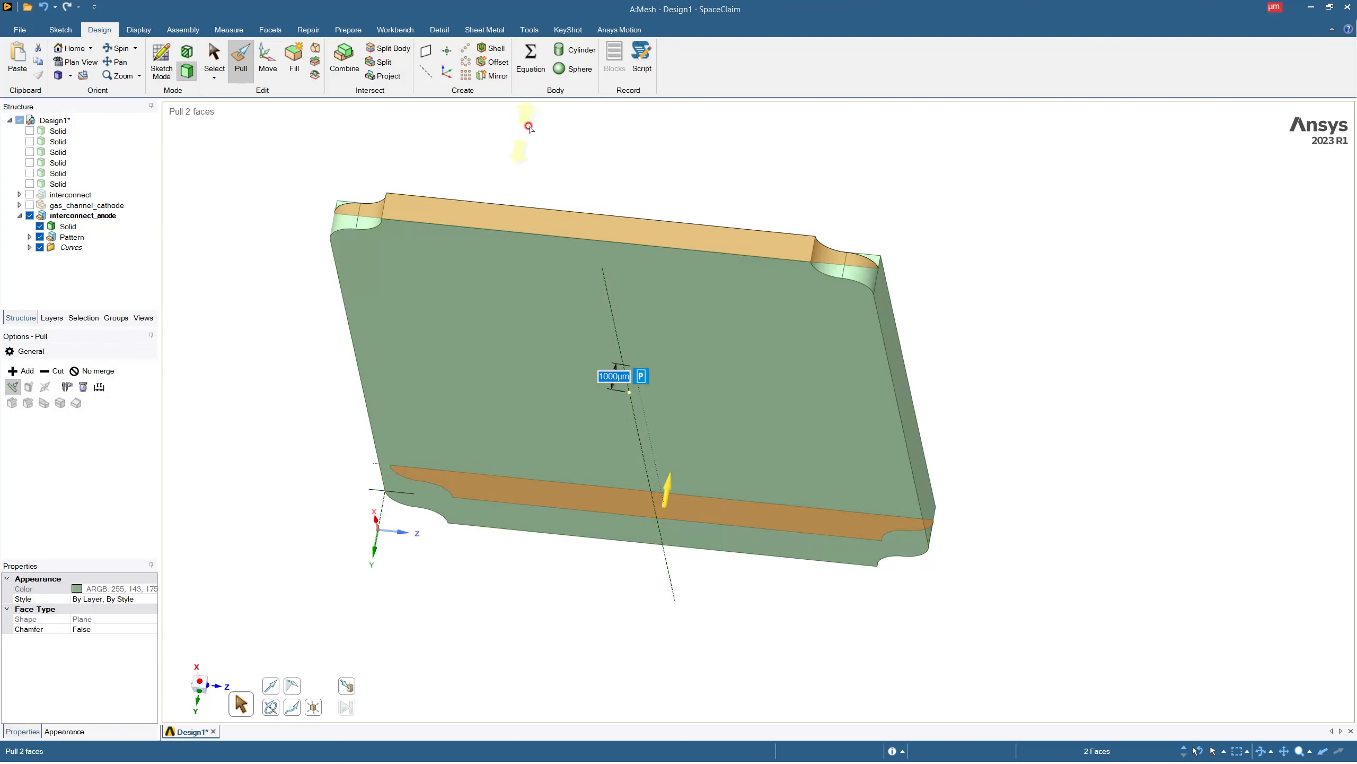
key("Escape")
key("Escape")
middle_click_drag(633, 160, 604, 244)
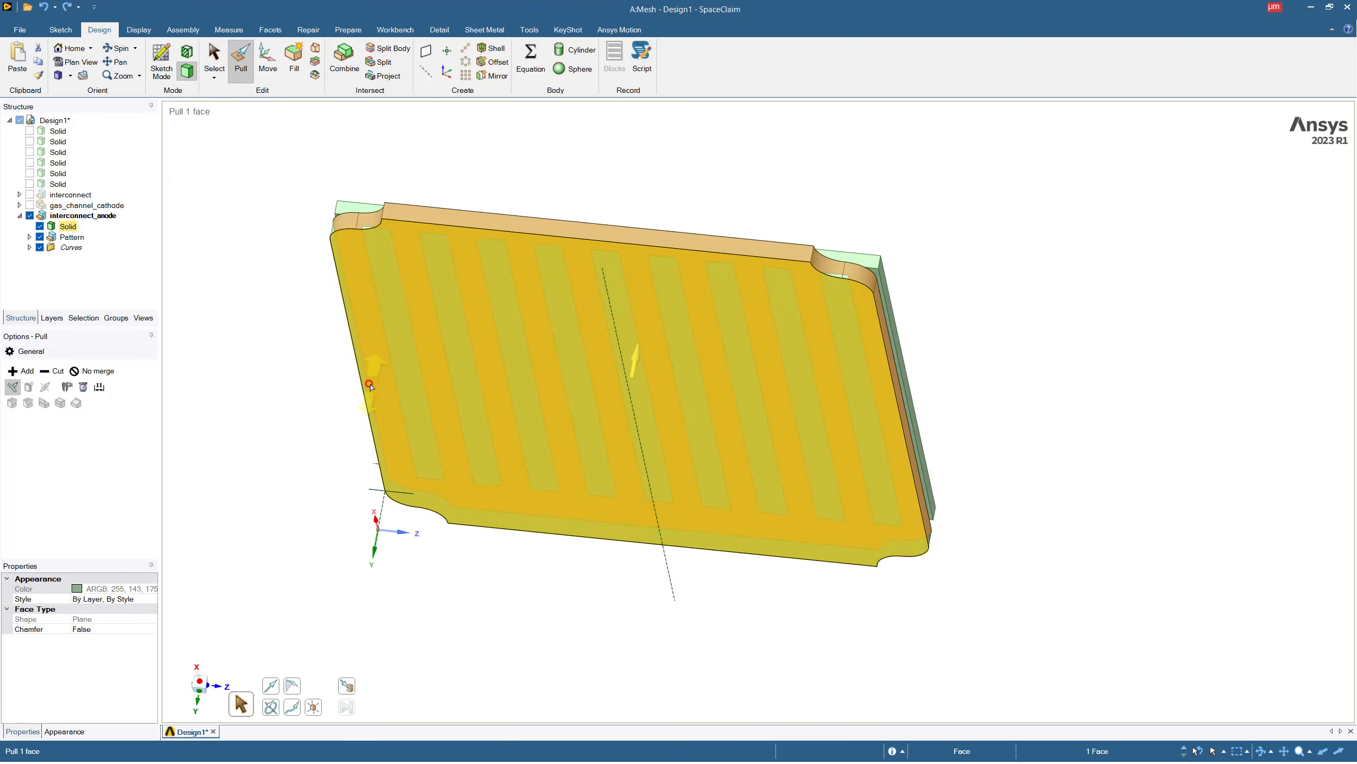
Undo the merged pull and pull the gas channel surface 1000 µm toward the interconnect base as a separate body, using No merge.
left_click(107, 369)
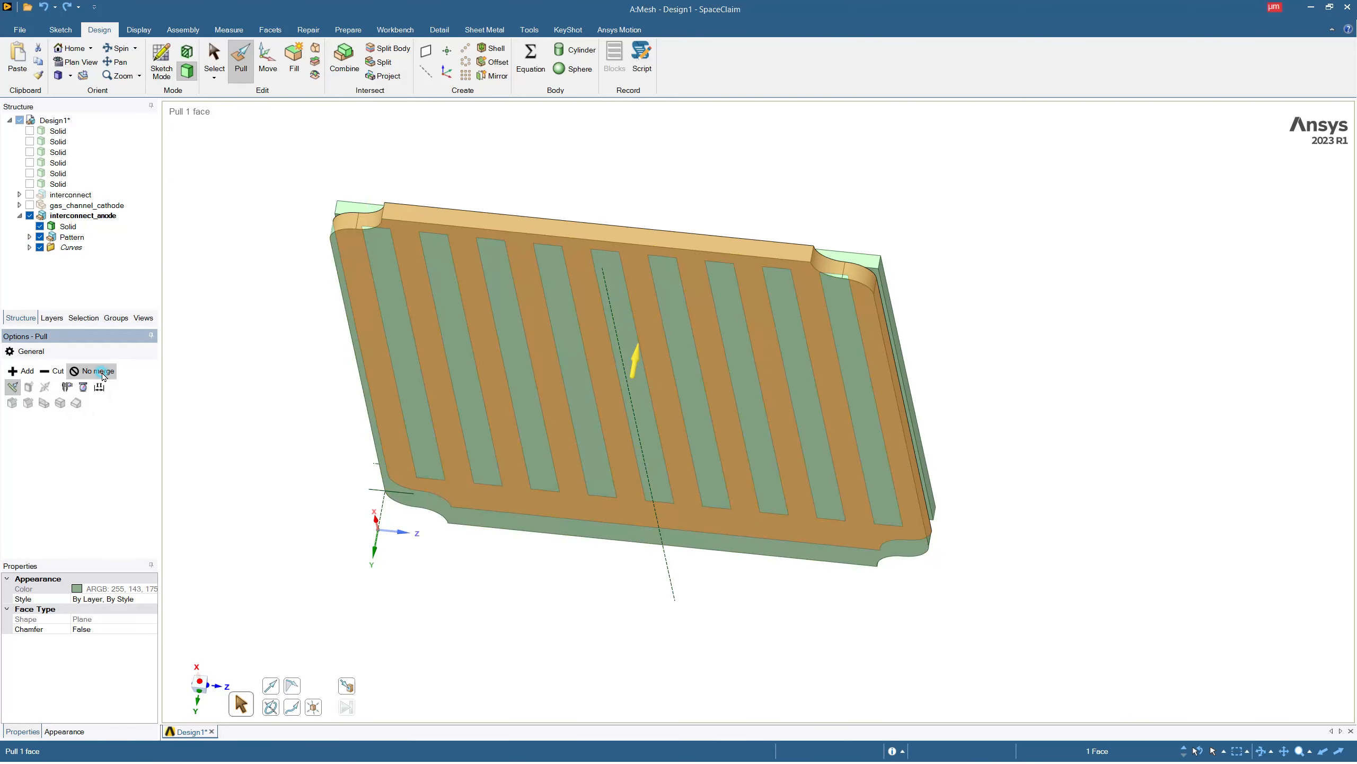
middle_click_drag(623, 291, 603, 341)
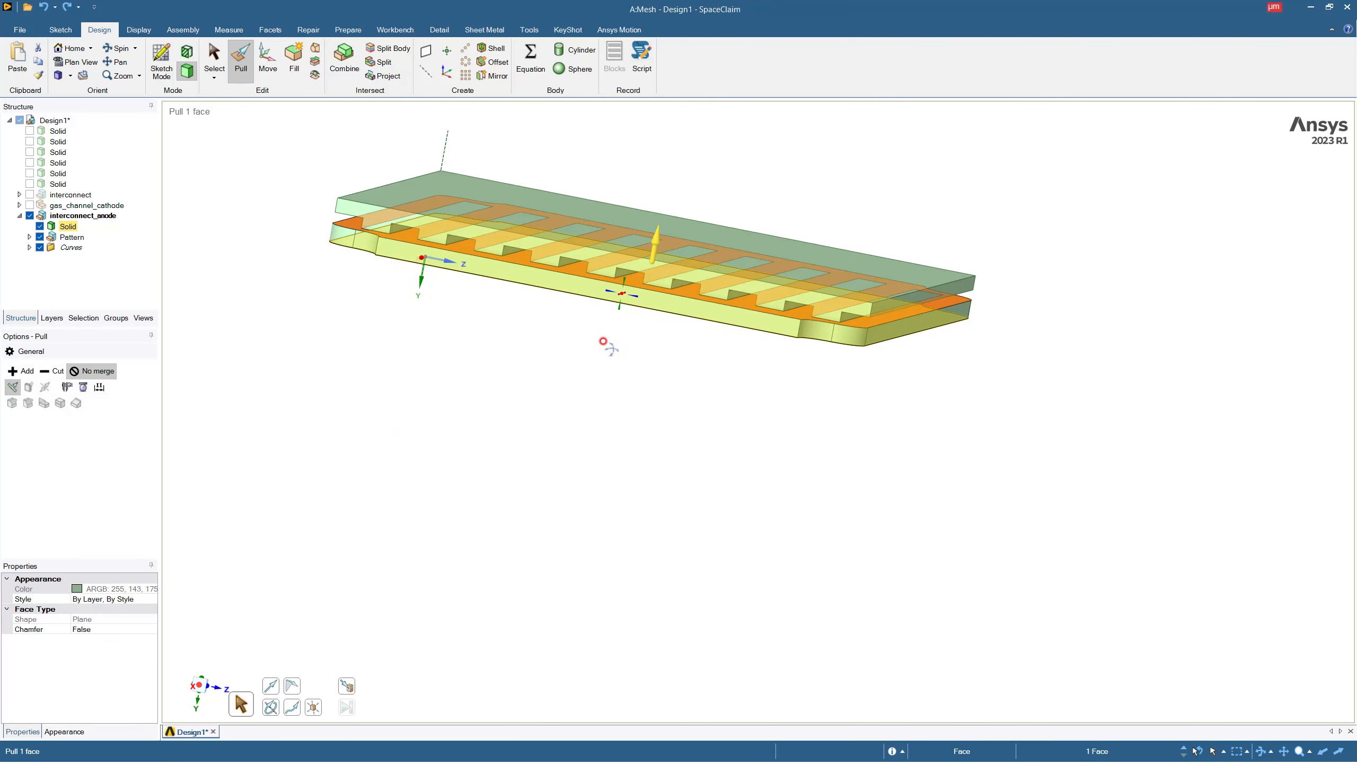
key("ctrl+c")
key("ctrl+v")
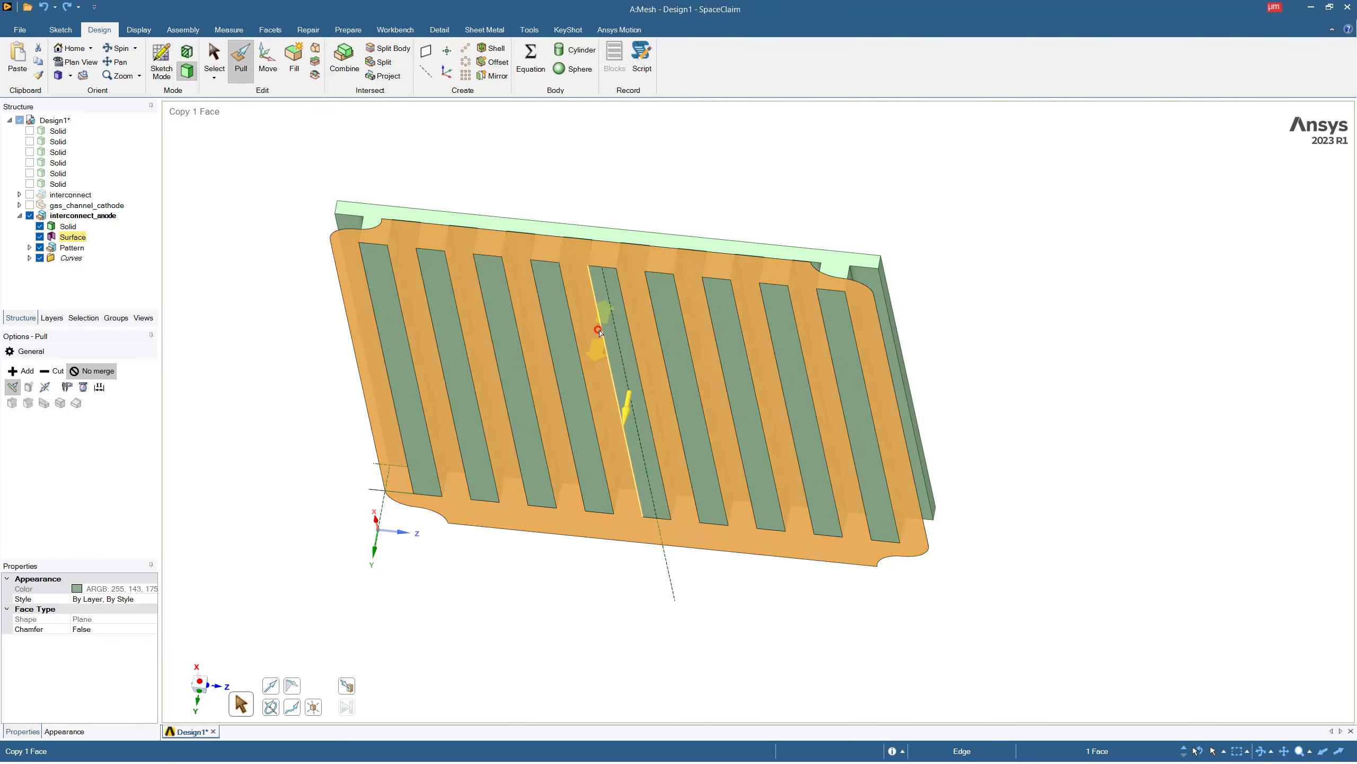
middle_click_drag(554, 200, 560, 234)
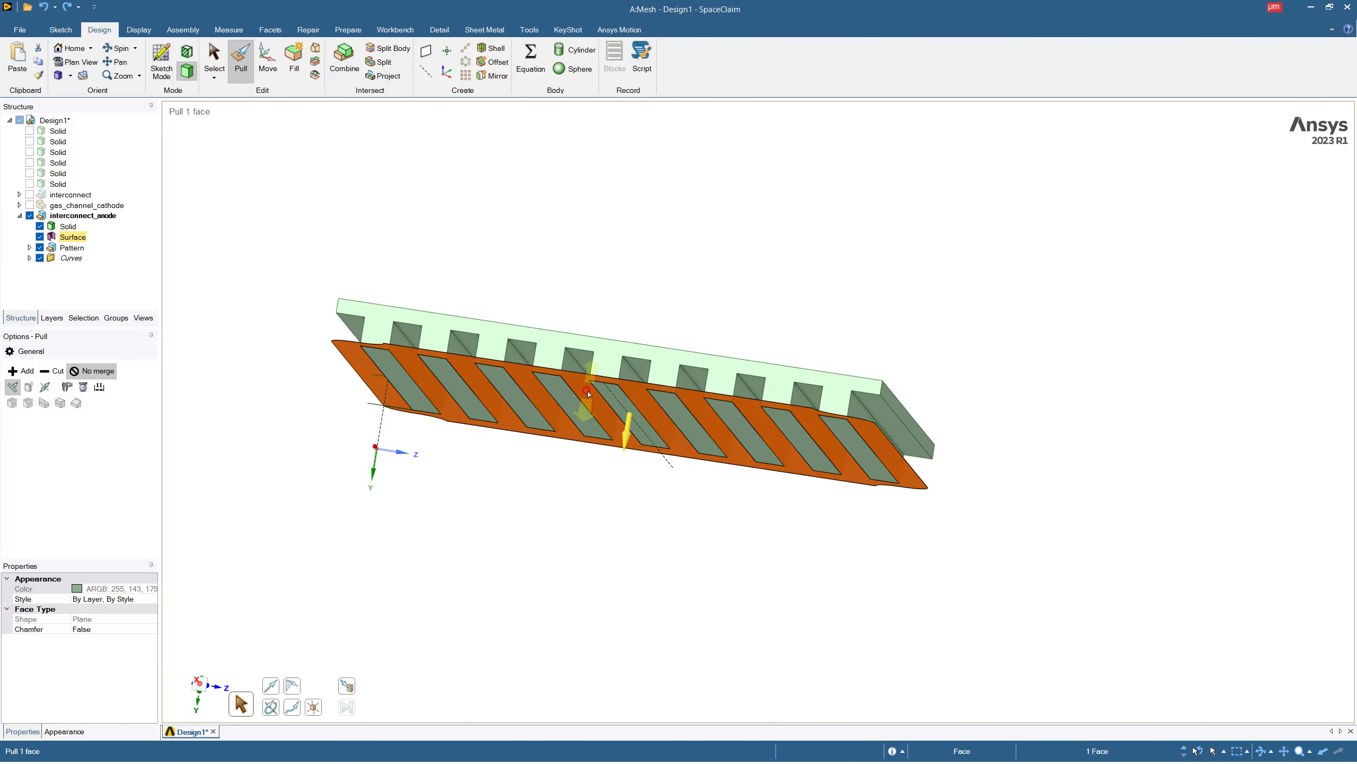
left_click_drag(586, 395, 589, 379)
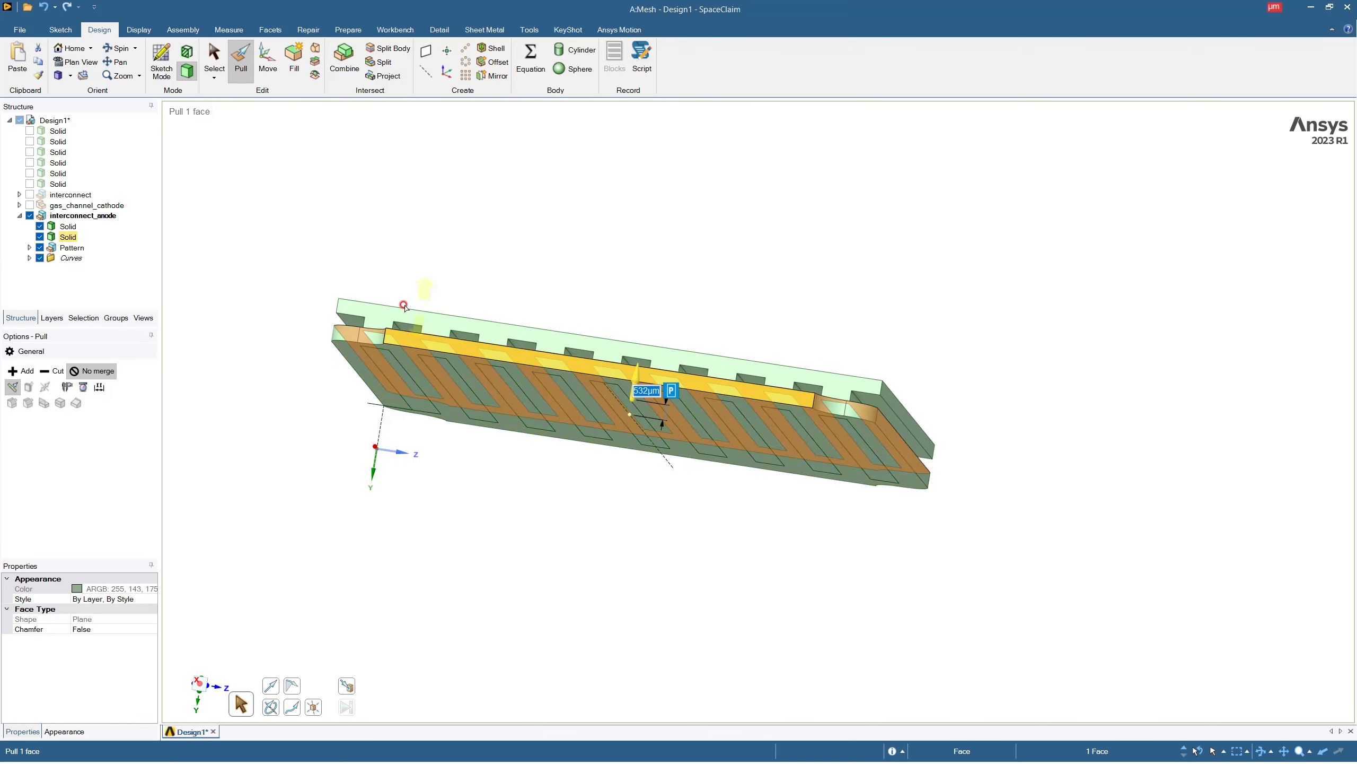
type("1")
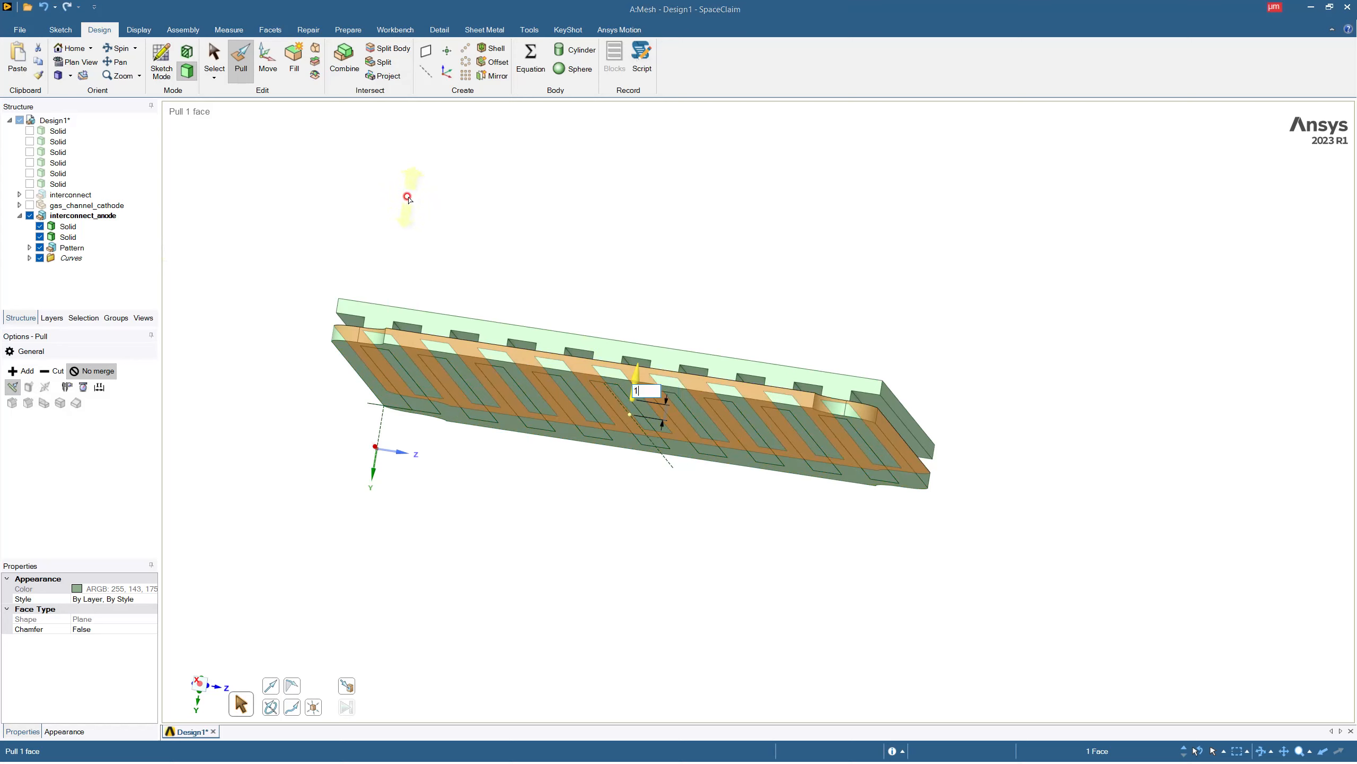
type("000")
key("Return")
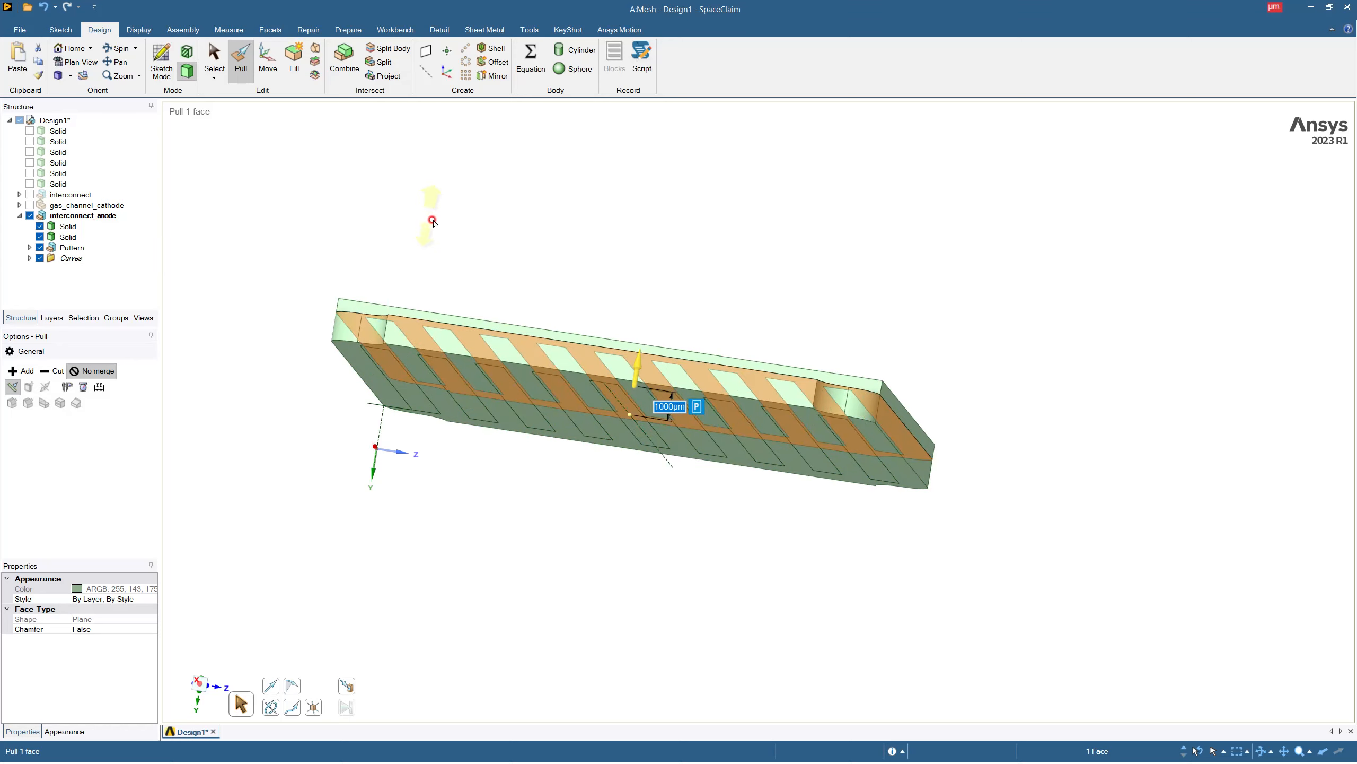
middle_click_drag(432, 220, 519, 305)
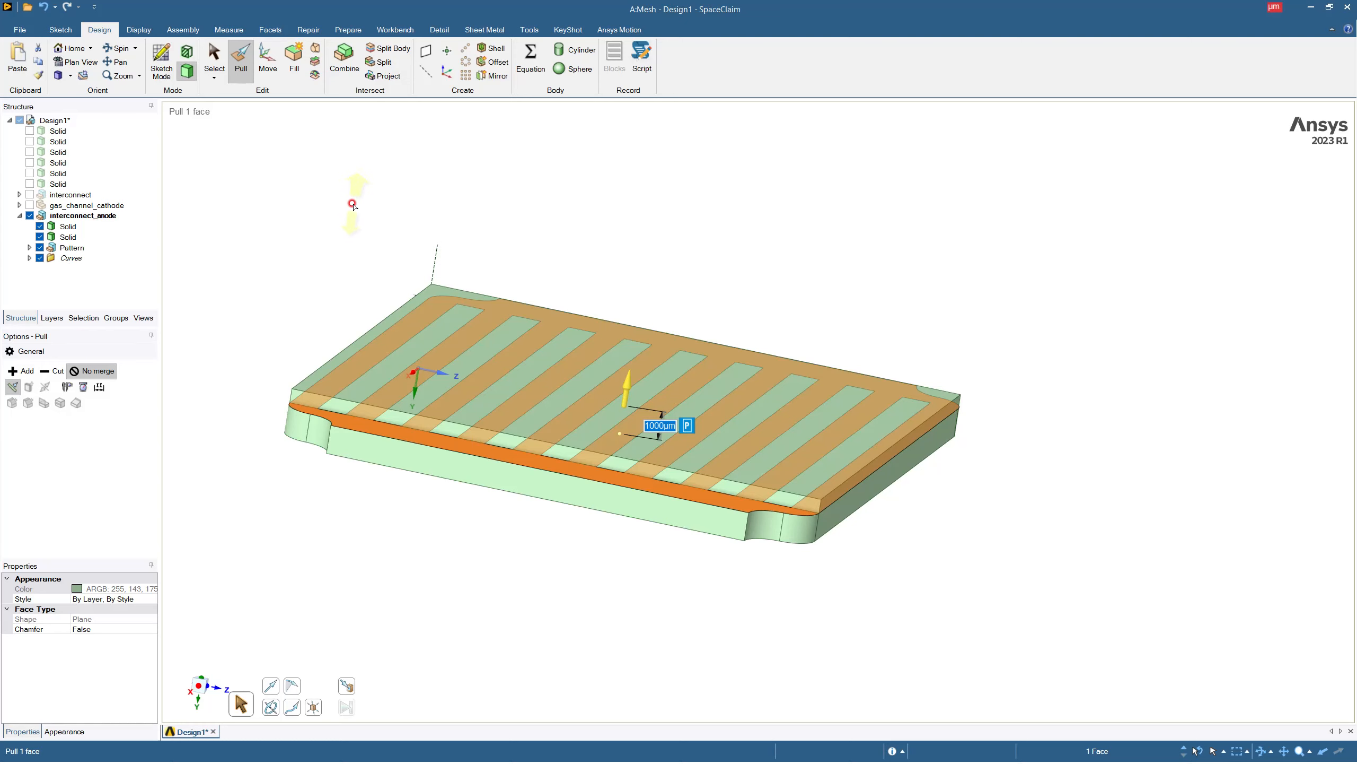
left_click(473, 250)
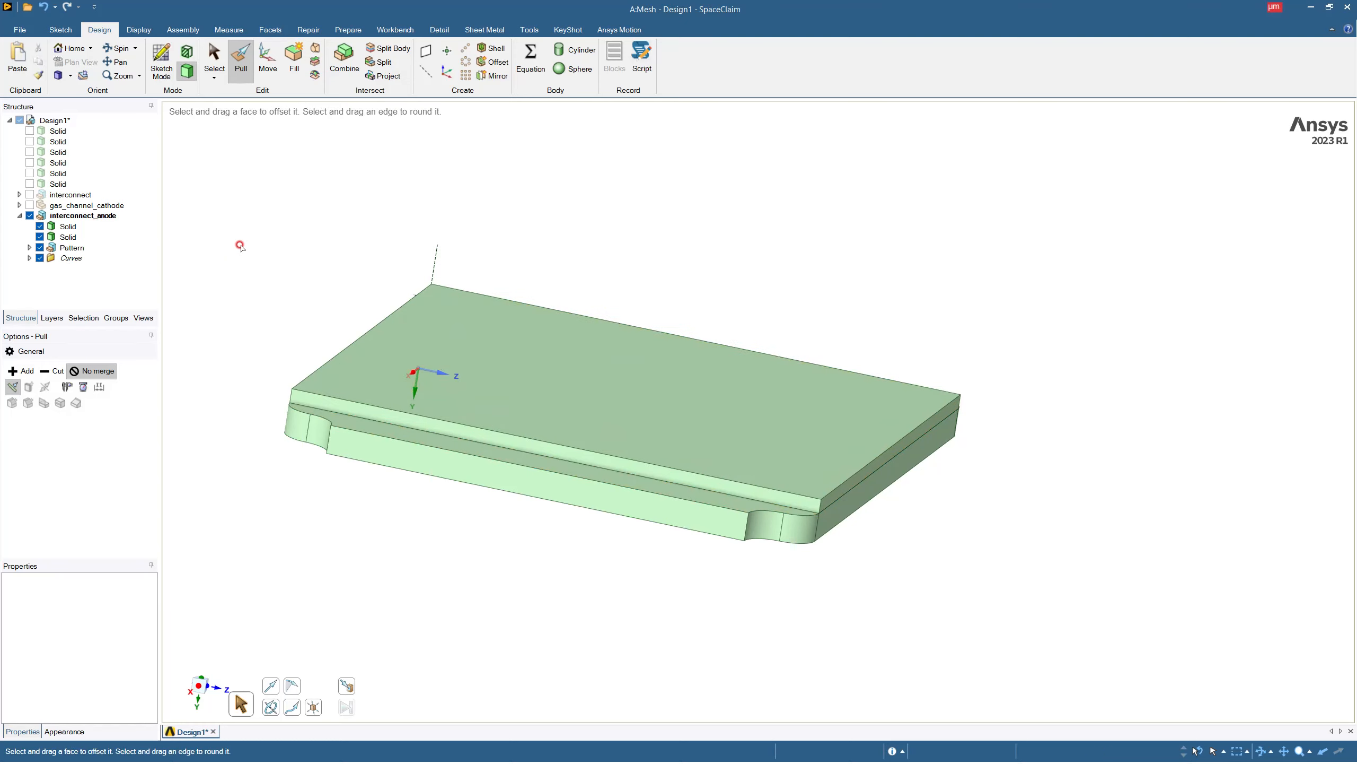
Rename the ribbed plate solid as interconnect_anode and the new channel solid as gas_channel_anode.
left_click(68, 228)
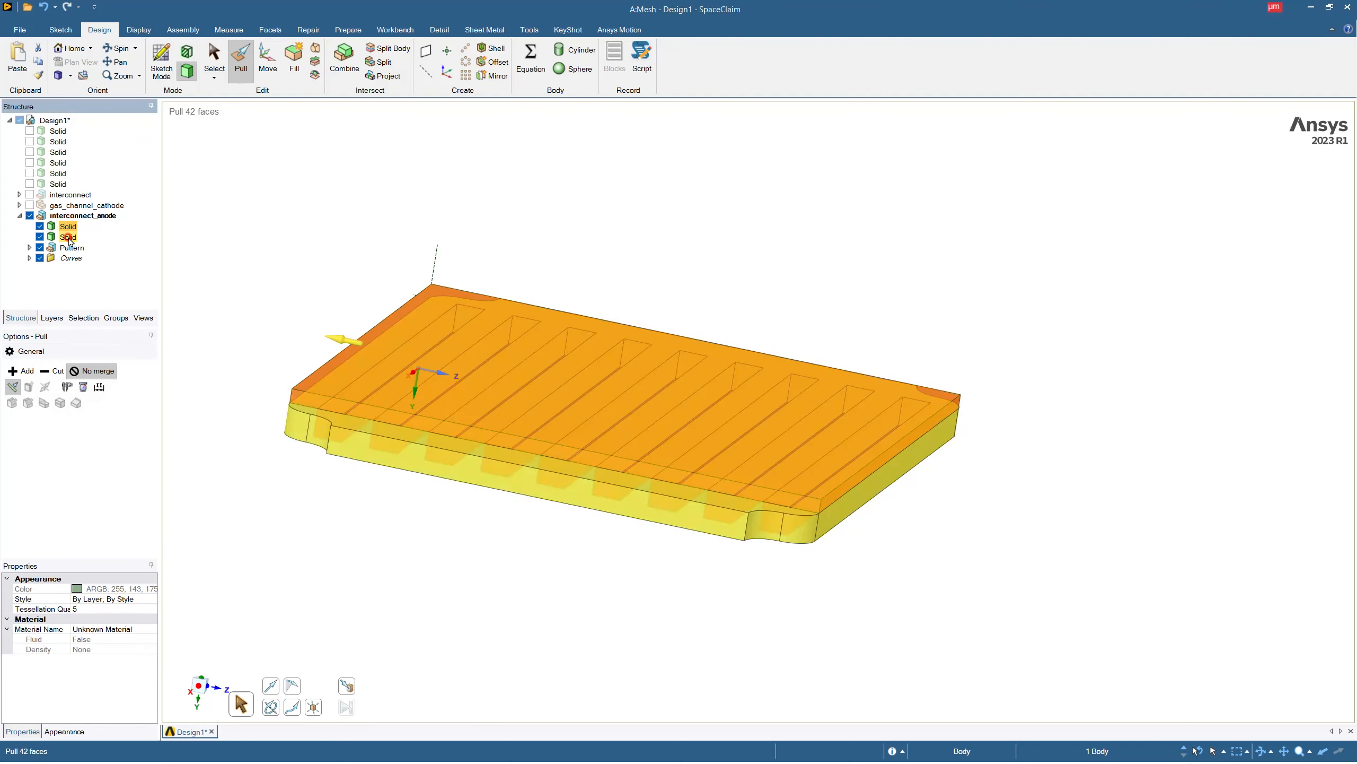
left_click(69, 237)
left_click(70, 234)
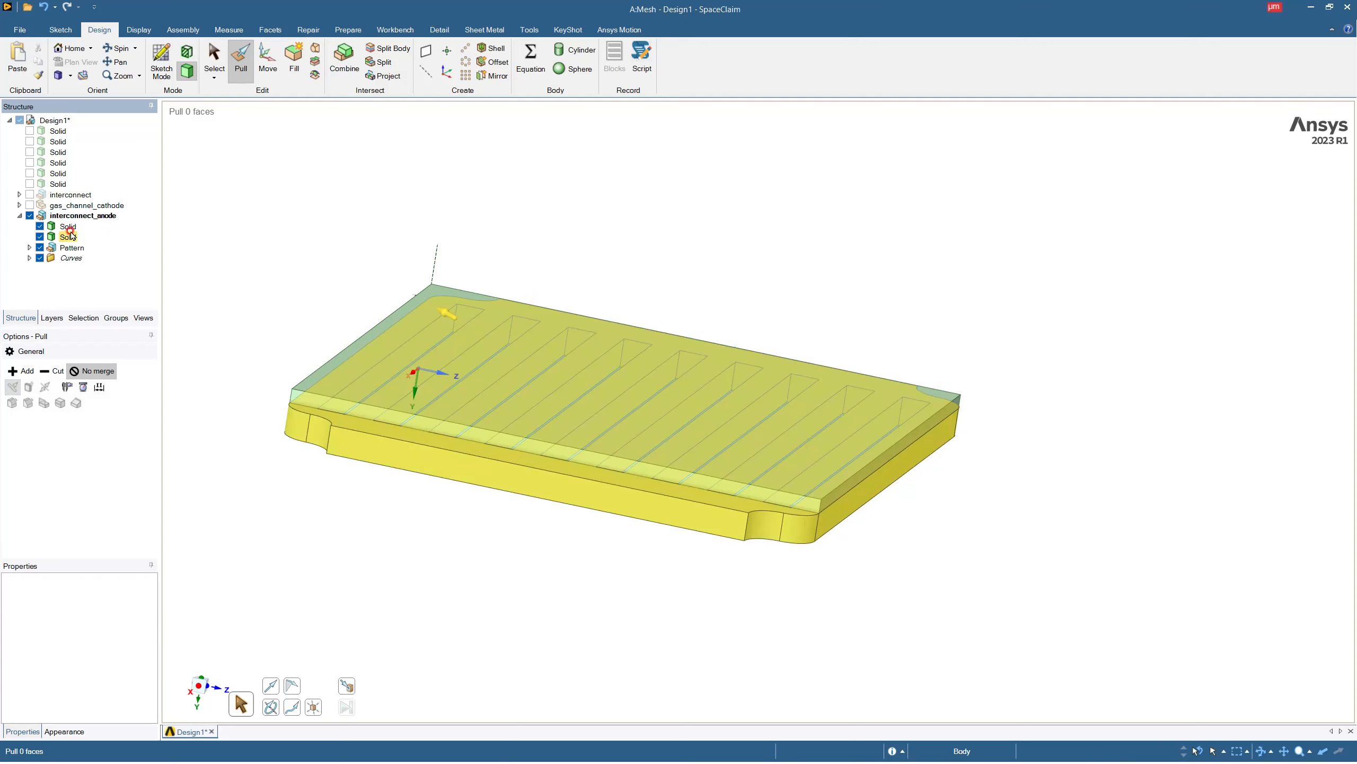
left_click(67, 227)
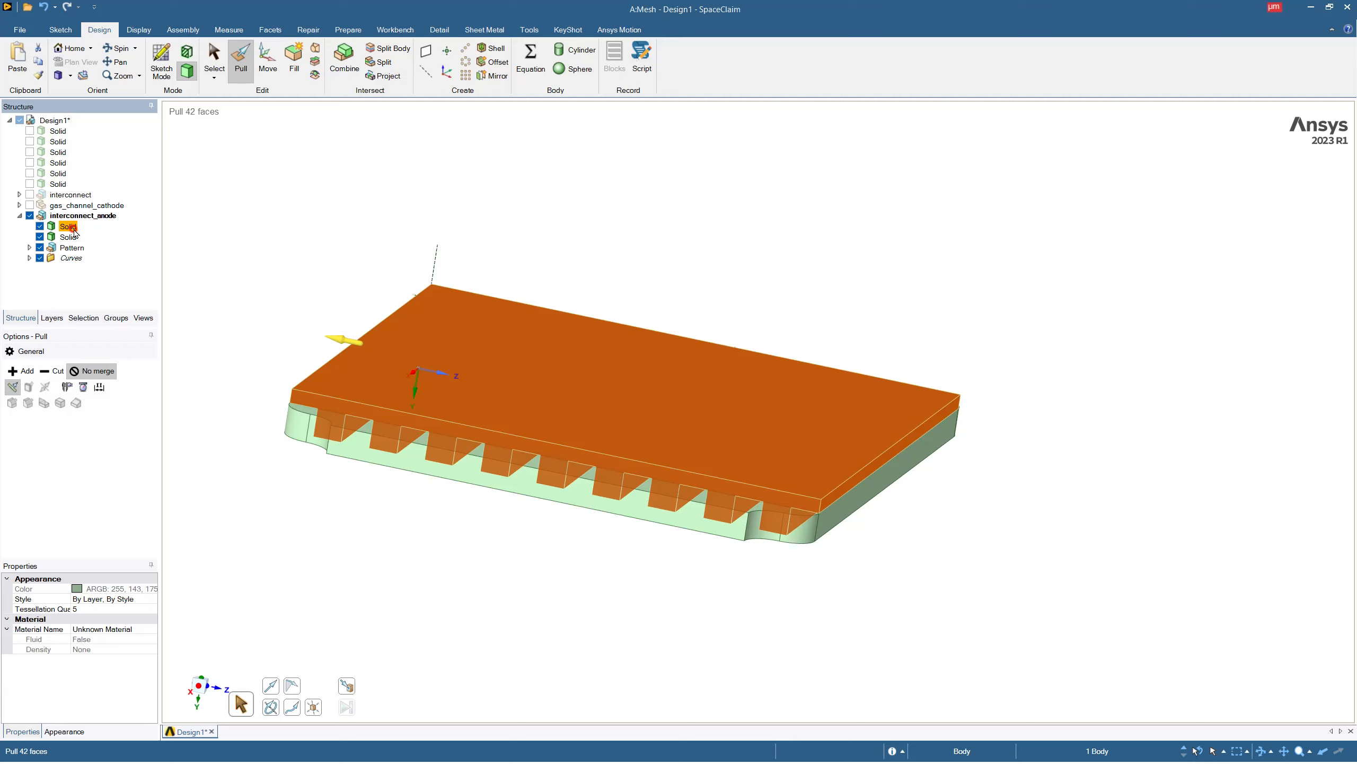
left_click(74, 230)
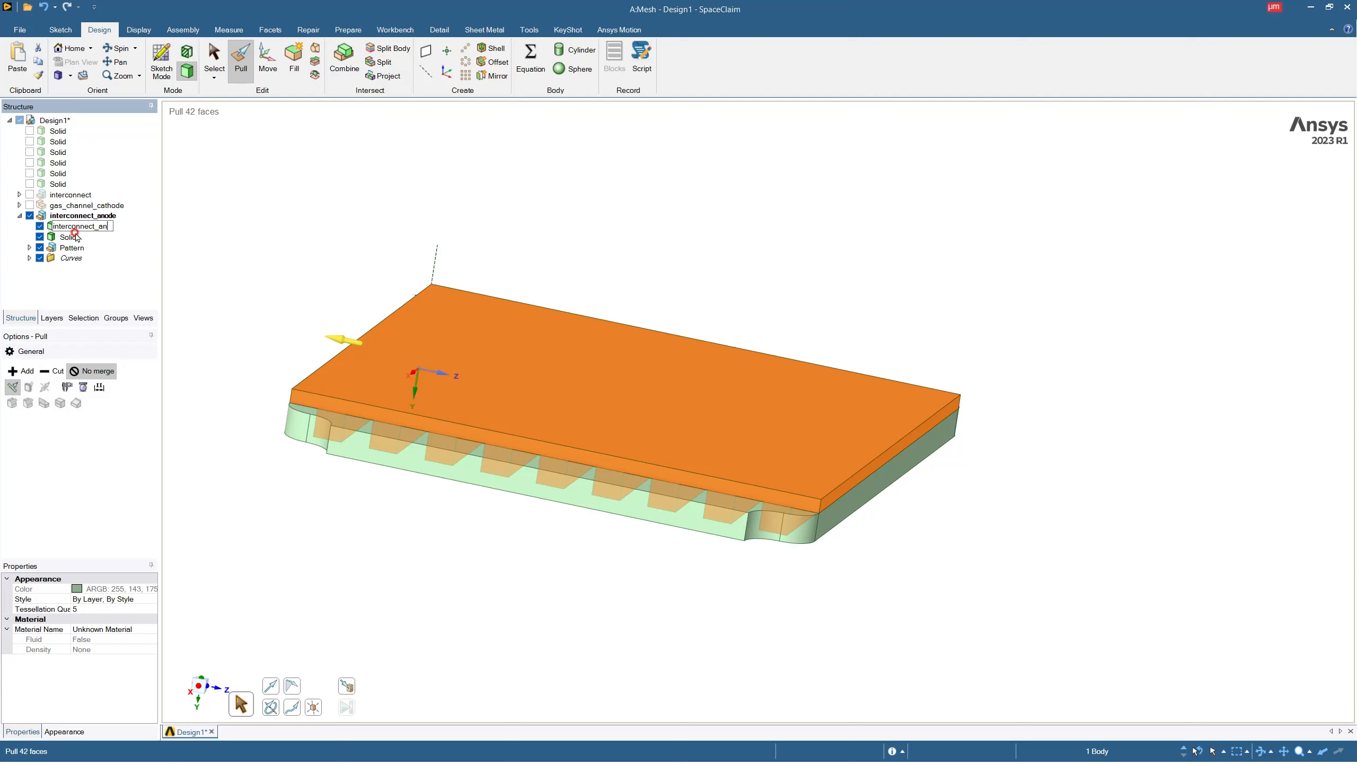
key("Return")
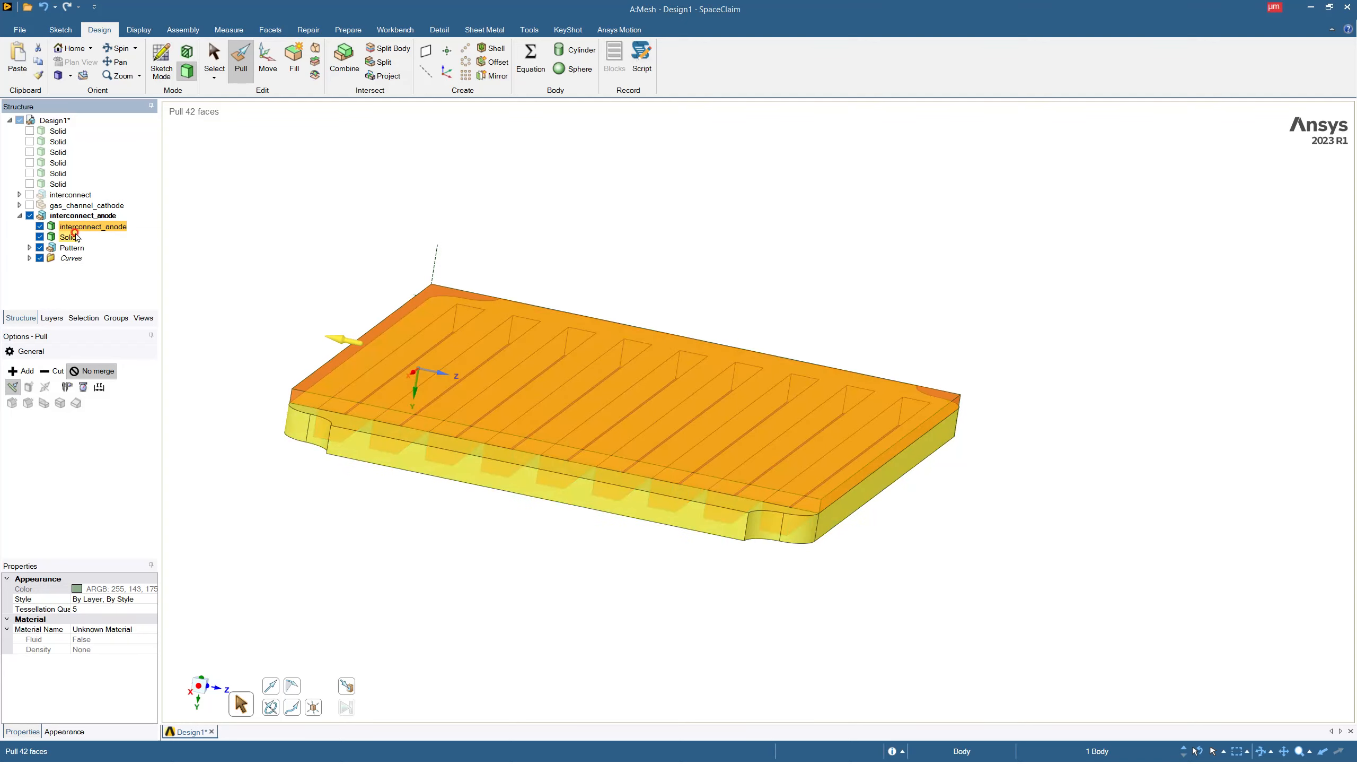
left_click(75, 242)
left_click(75, 242)
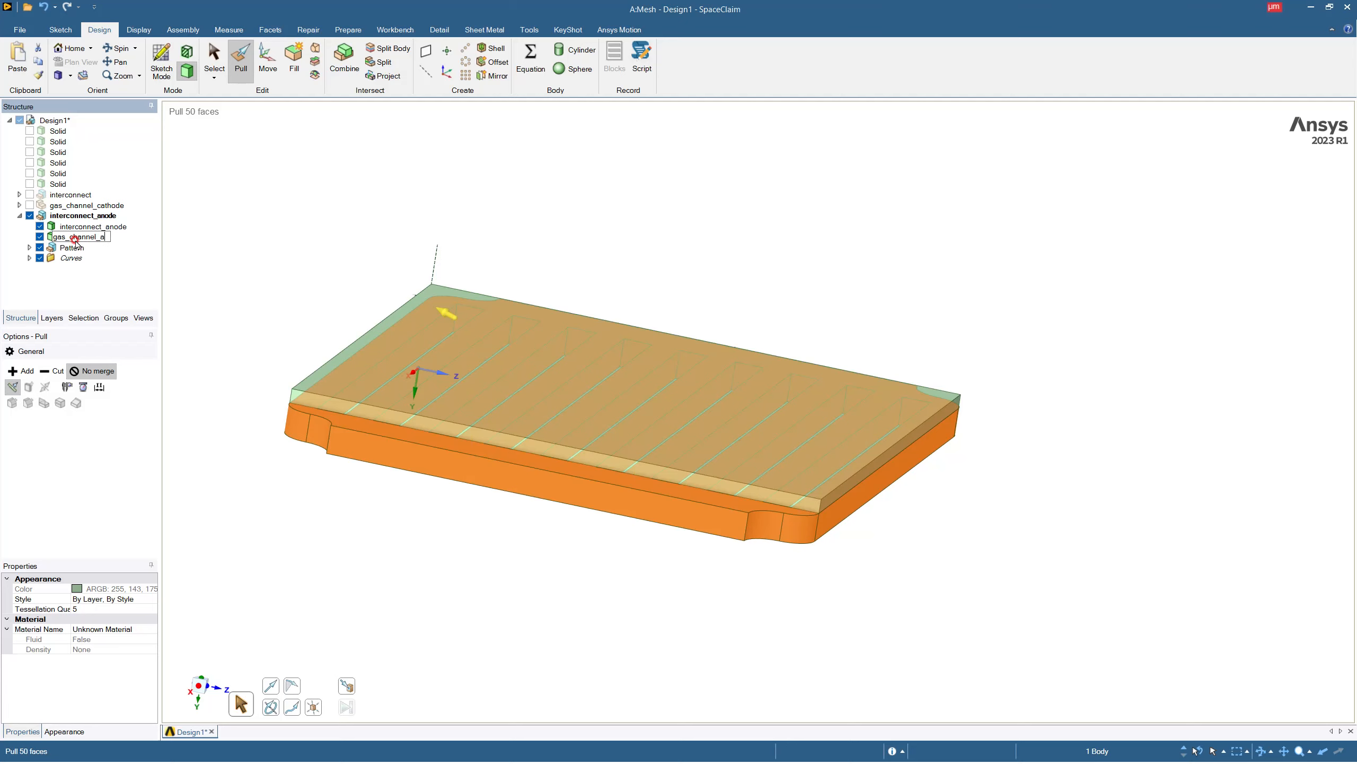
left_click(265, 248)
key("Escape")
key("Escape")
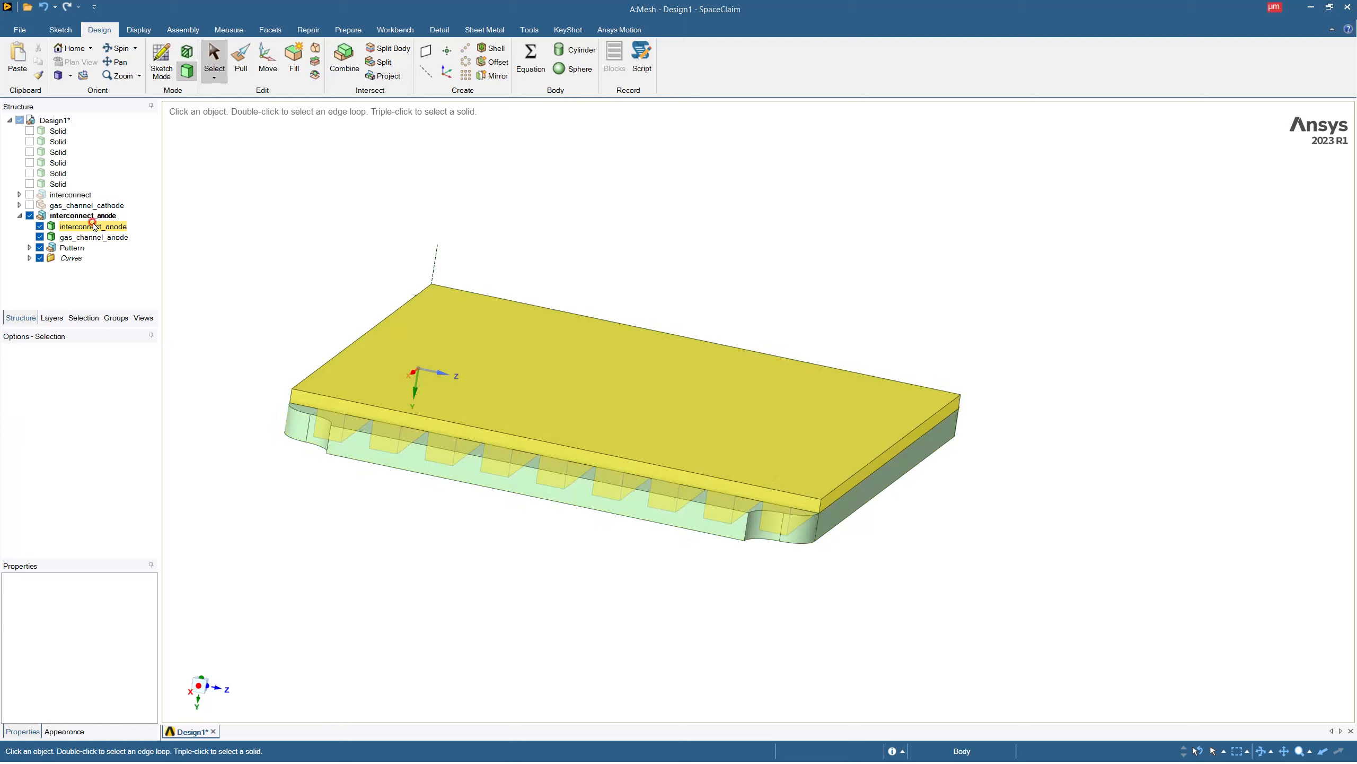
Move the interconnect_anode and gas_channel_anode bodies into the interconnect component.
left_click(93, 227)
left_click(93, 237, "ctrl")
left_click_drag(88, 235, 92, 192)
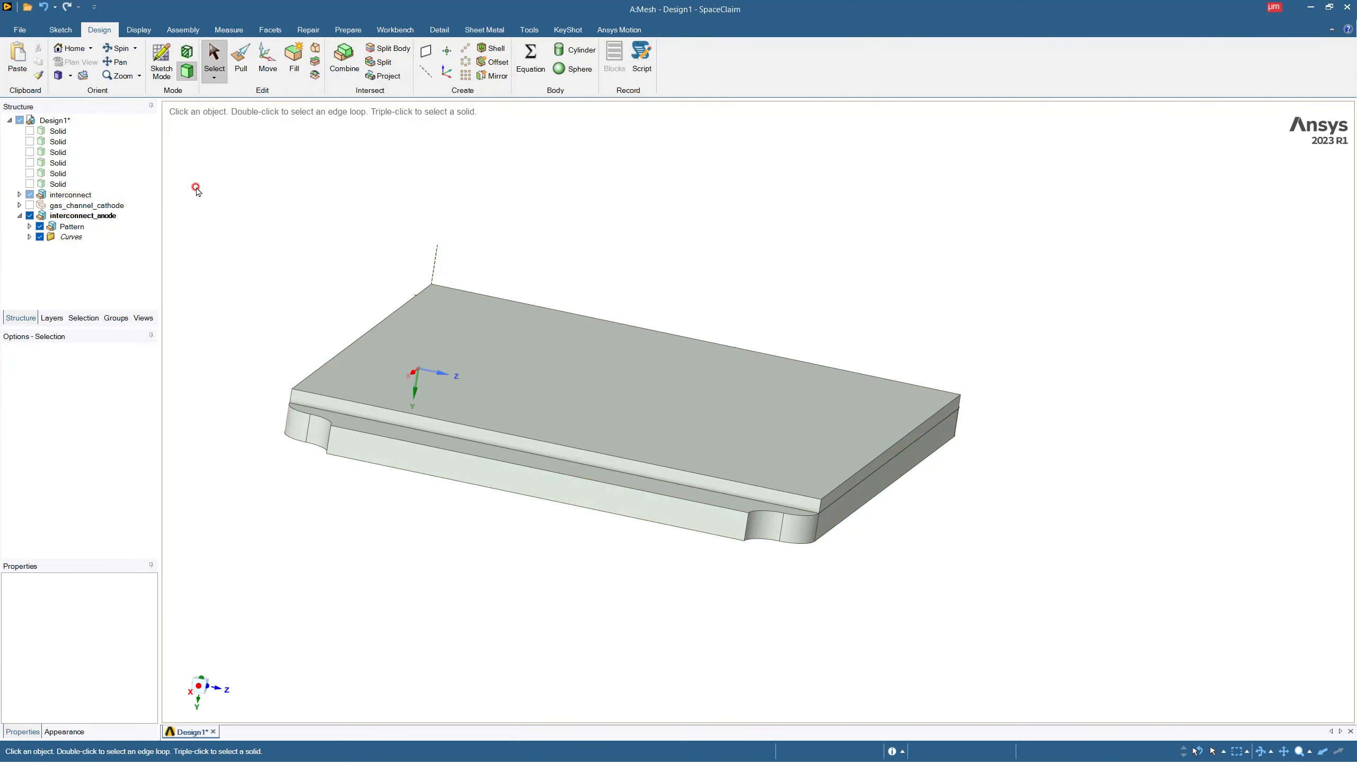
Show the six root-level layer solids and the gas_channel_cathode component together with the anode bodies.
left_click(30, 132)
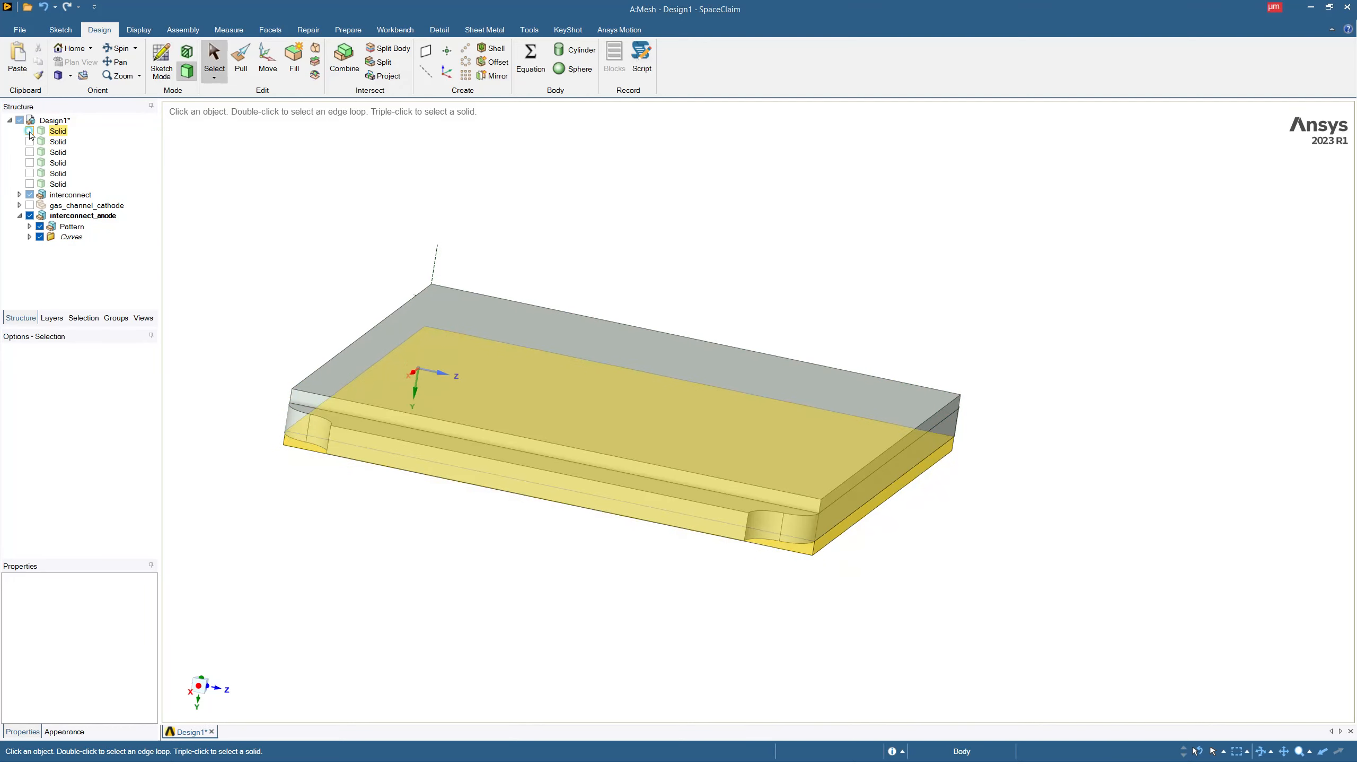
left_click(29, 142)
left_click(30, 154)
left_click(30, 164)
left_click(30, 175)
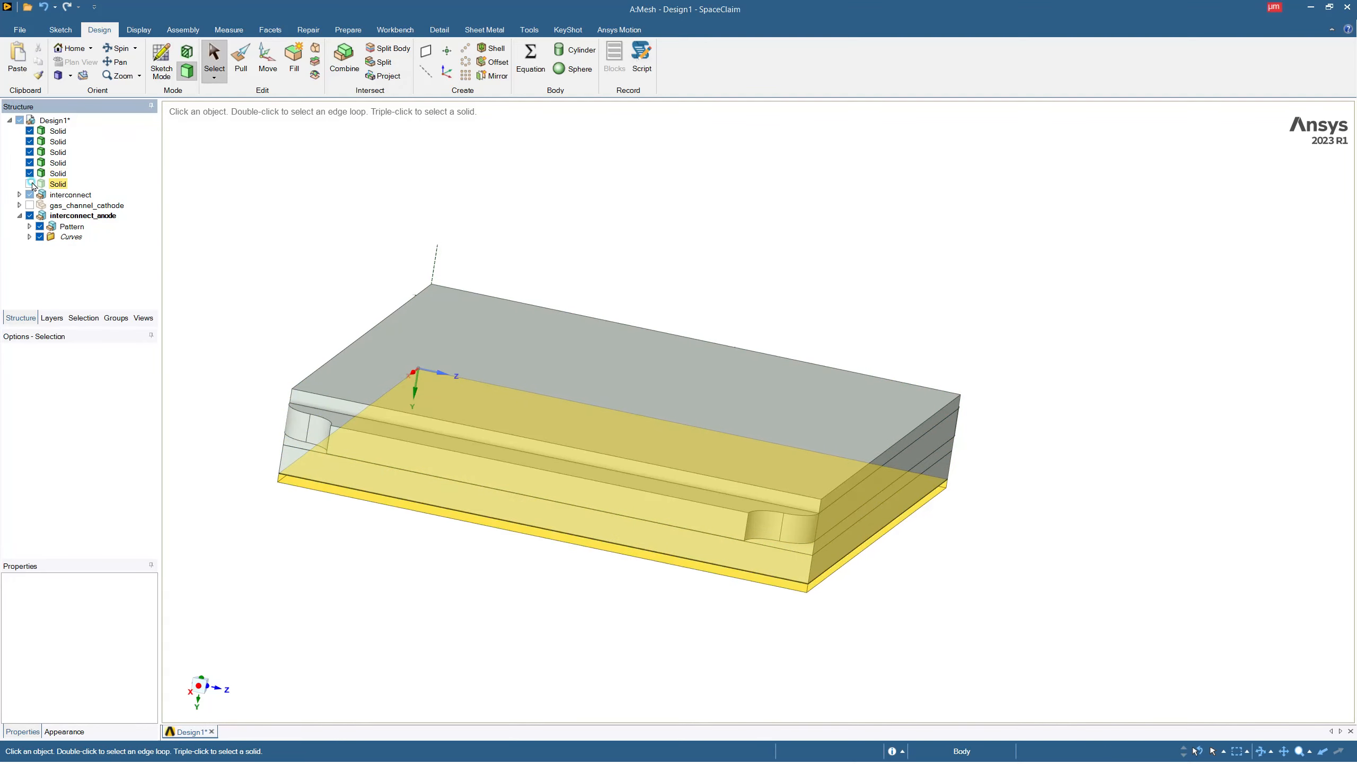
left_click(29, 195)
left_click(30, 184)
left_click(29, 205)
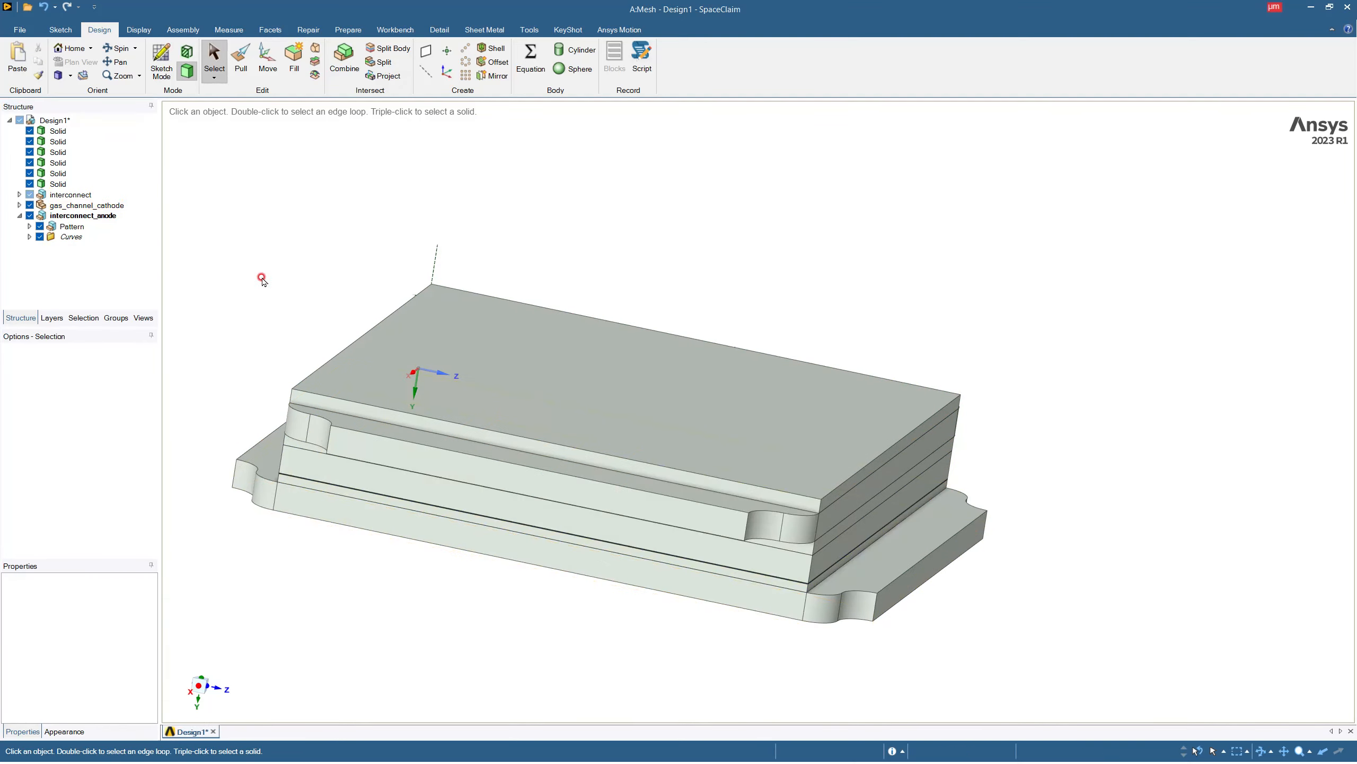
left_click(536, 399)
middle_click_drag(536, 399, 436, 381)
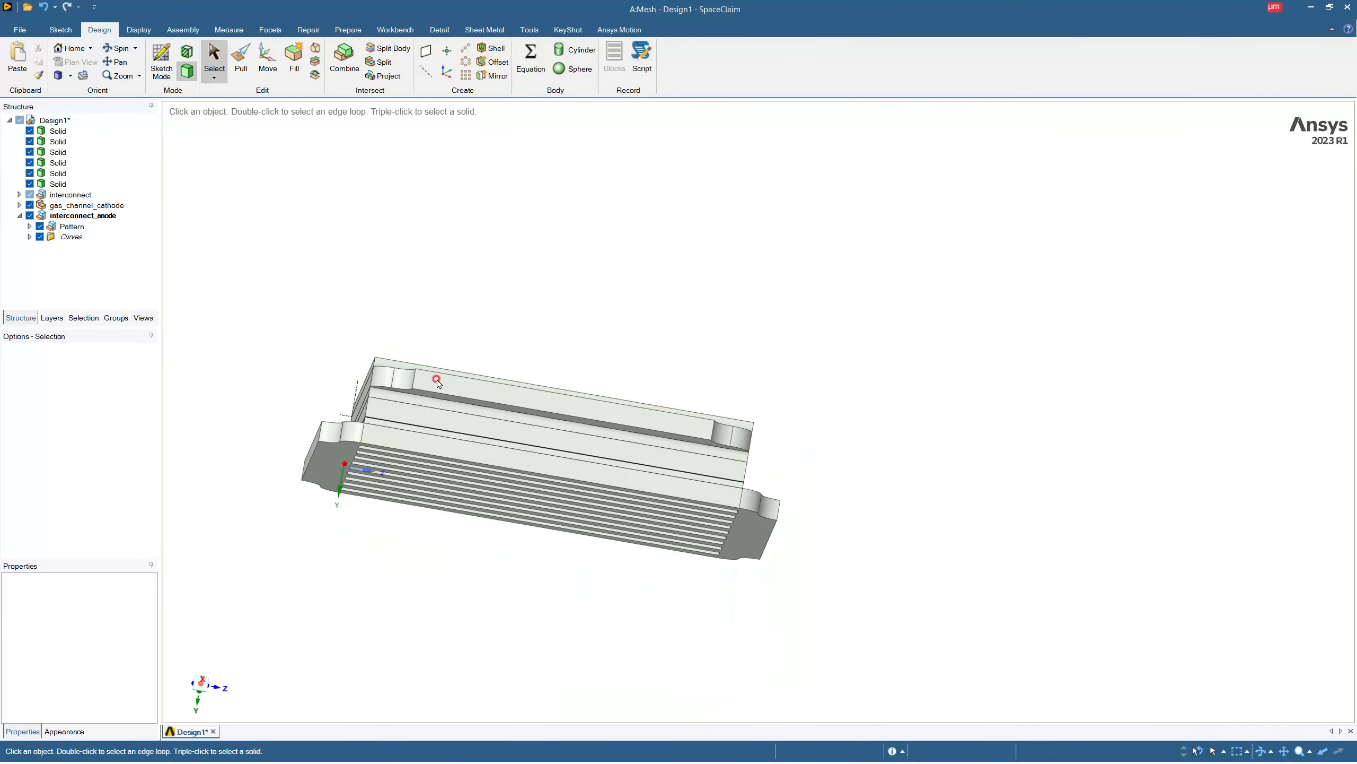
Expand the gas_channel_cathode and interconnect components and show the cathode interconnect solid.
left_click(19, 204)
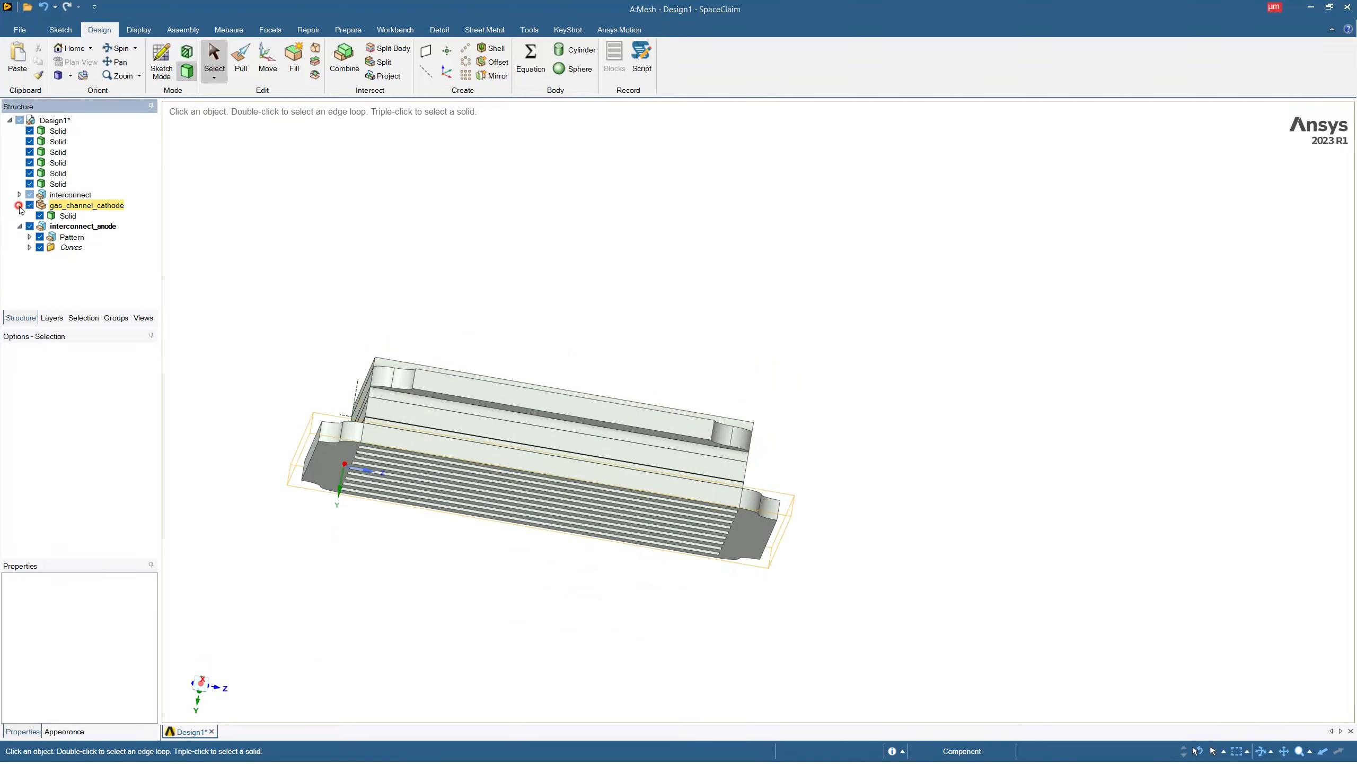
left_click(41, 215)
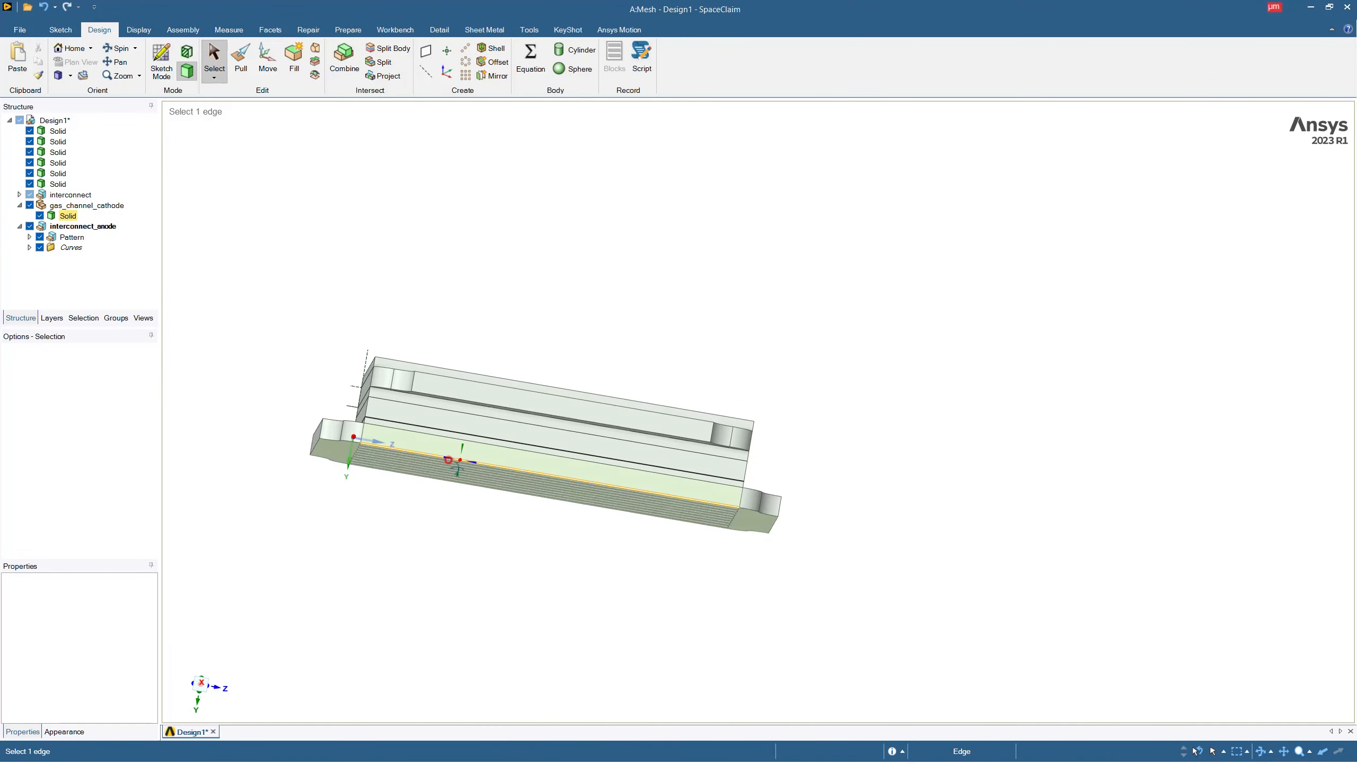
left_click(20, 226)
left_click(19, 226)
left_click(19, 194)
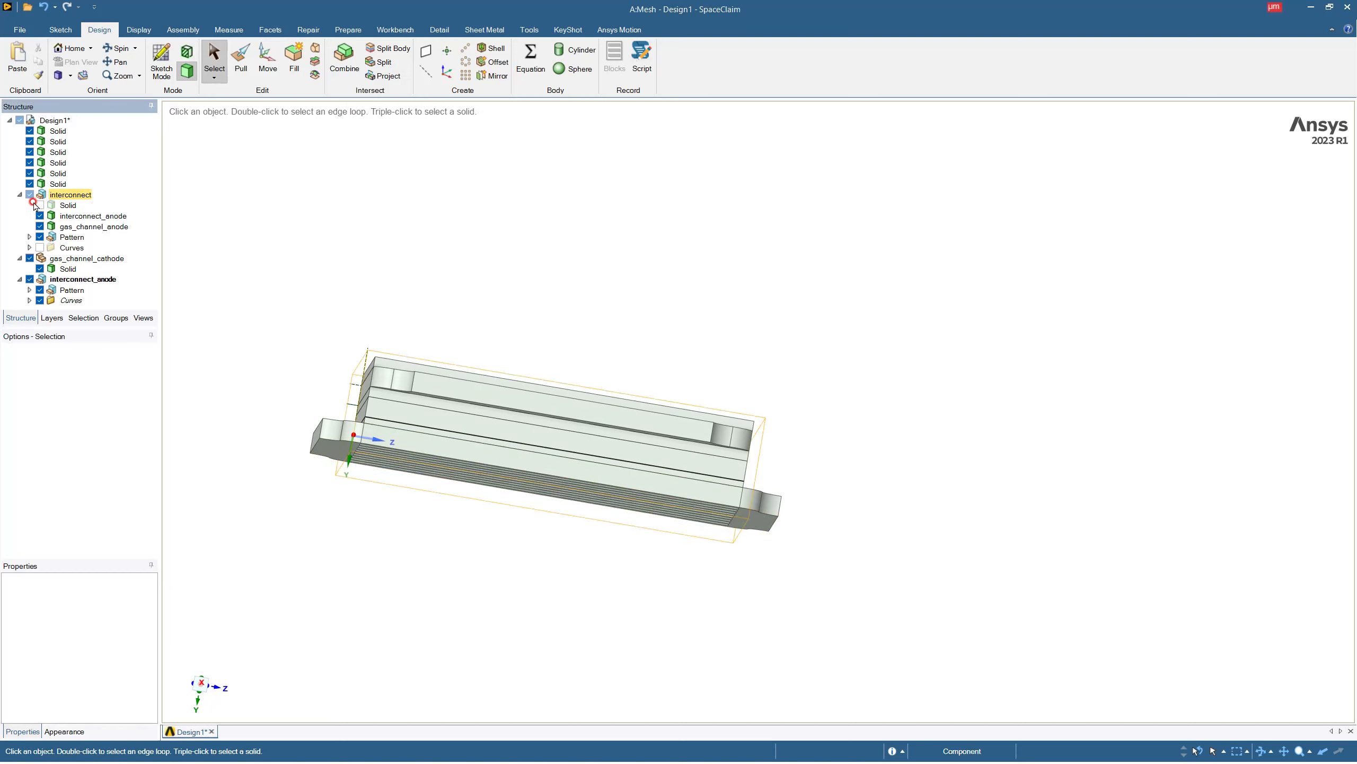
Move the gas_channel_anode, interconnect_anode and cathode interconnect solid bodies out of the interconnect component to the root of Design1.
left_click(81, 226)
left_click(80, 215, "ctrl")
left_click(68, 207, "ctrl")
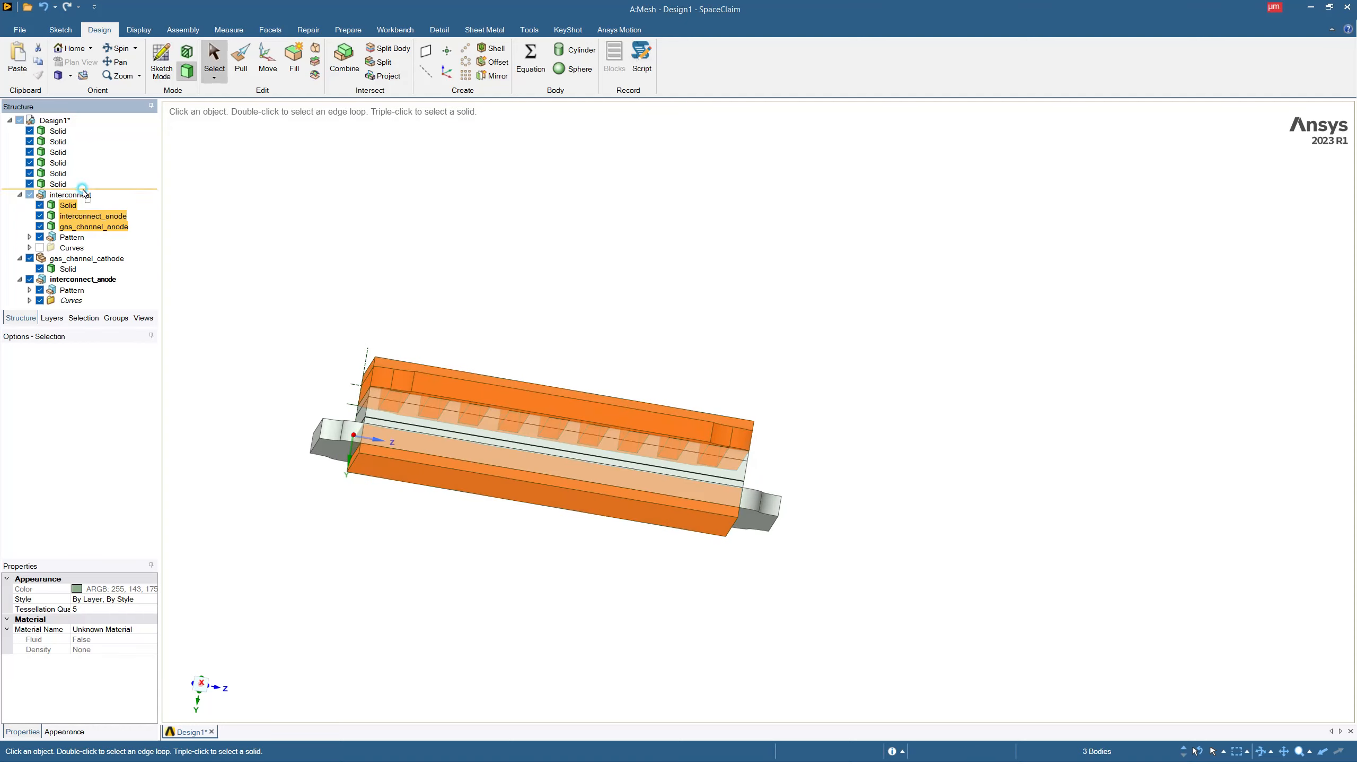
left_click_drag(83, 185, 84, 187)
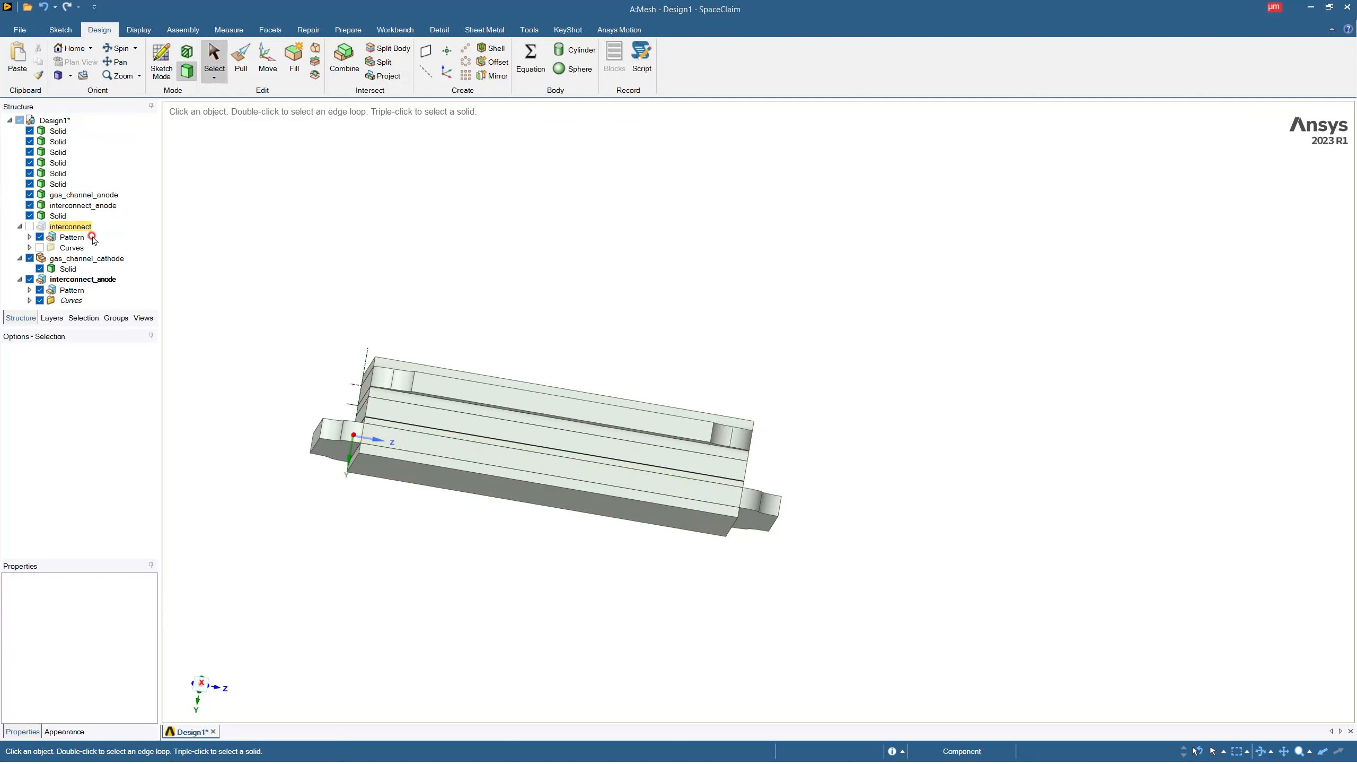
Rename the root-level cathode interconnect solid just above the interconnect component as interconnect_cathode.
left_click(66, 216)
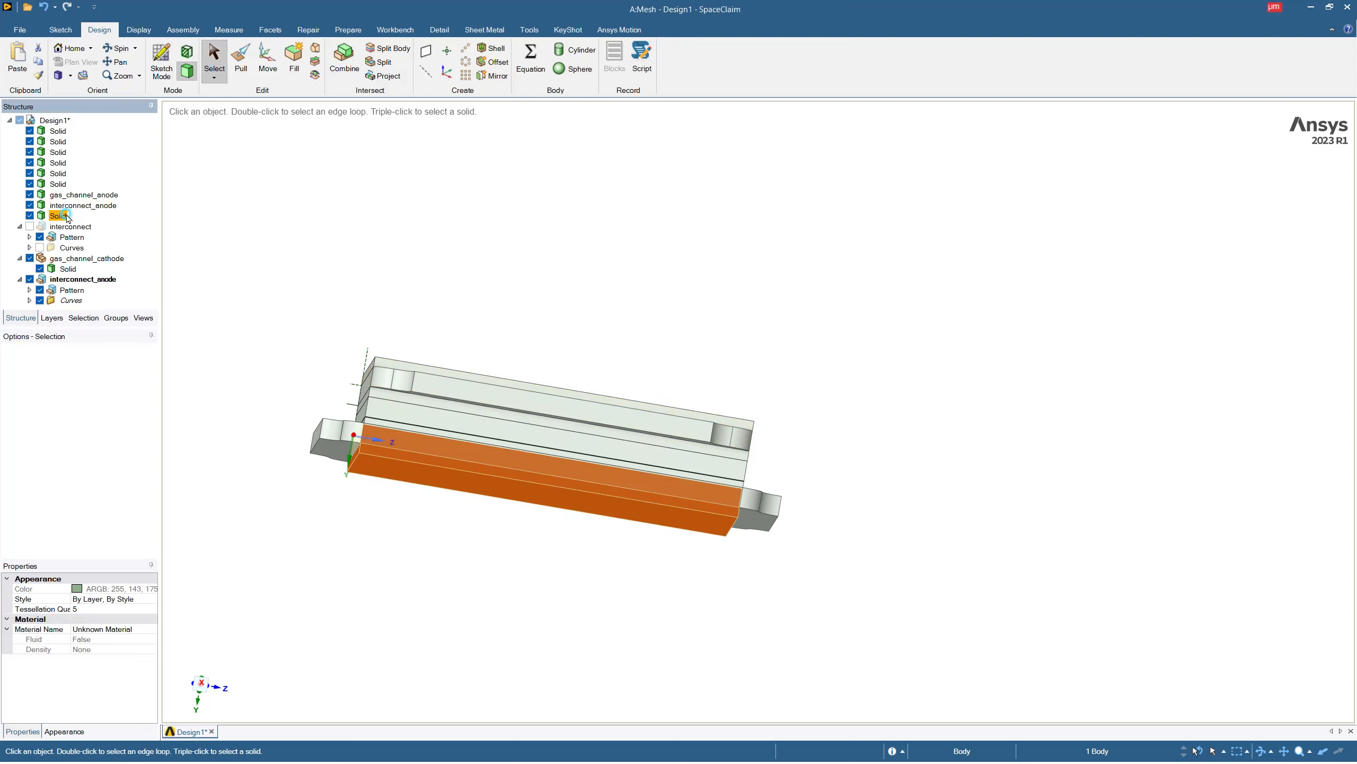
middle_click_drag(469, 373, 527, 379)
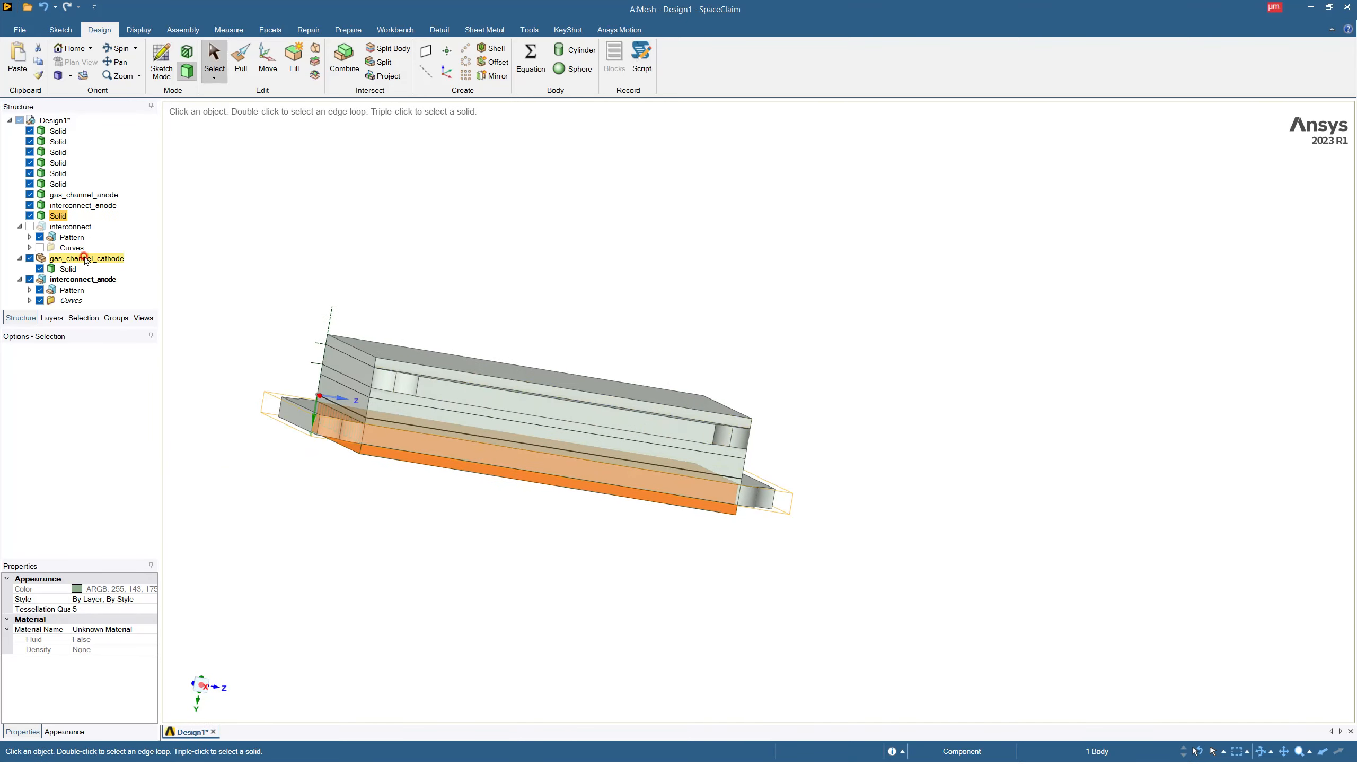
left_click(61, 217)
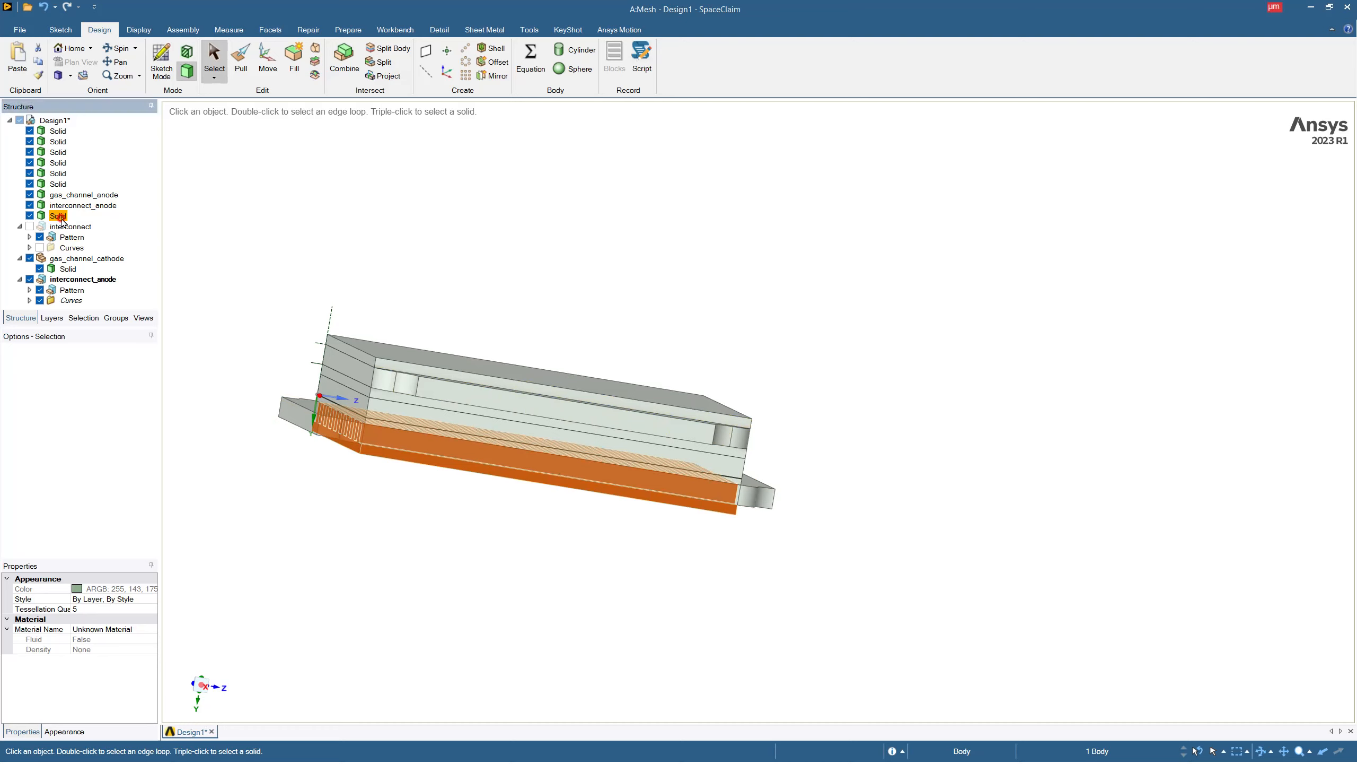
left_click(62, 217)
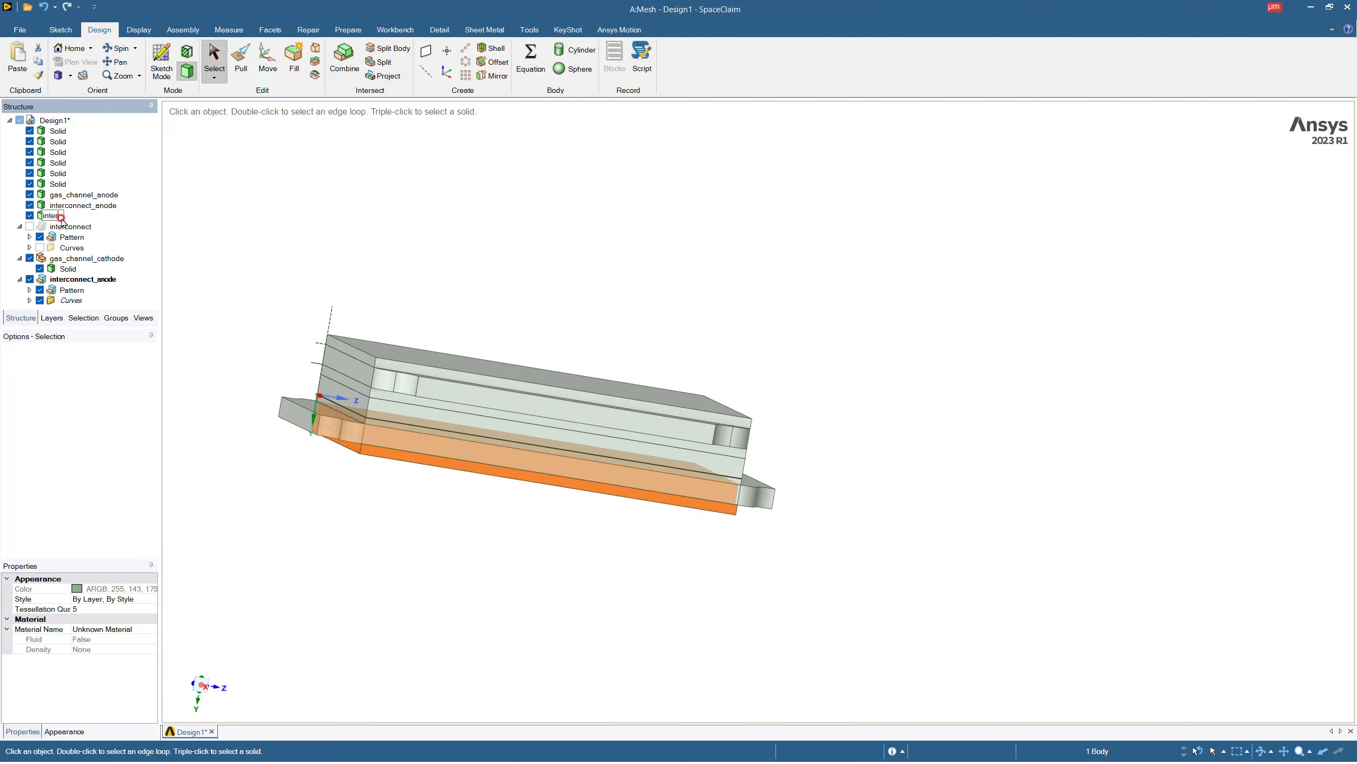
type("_")
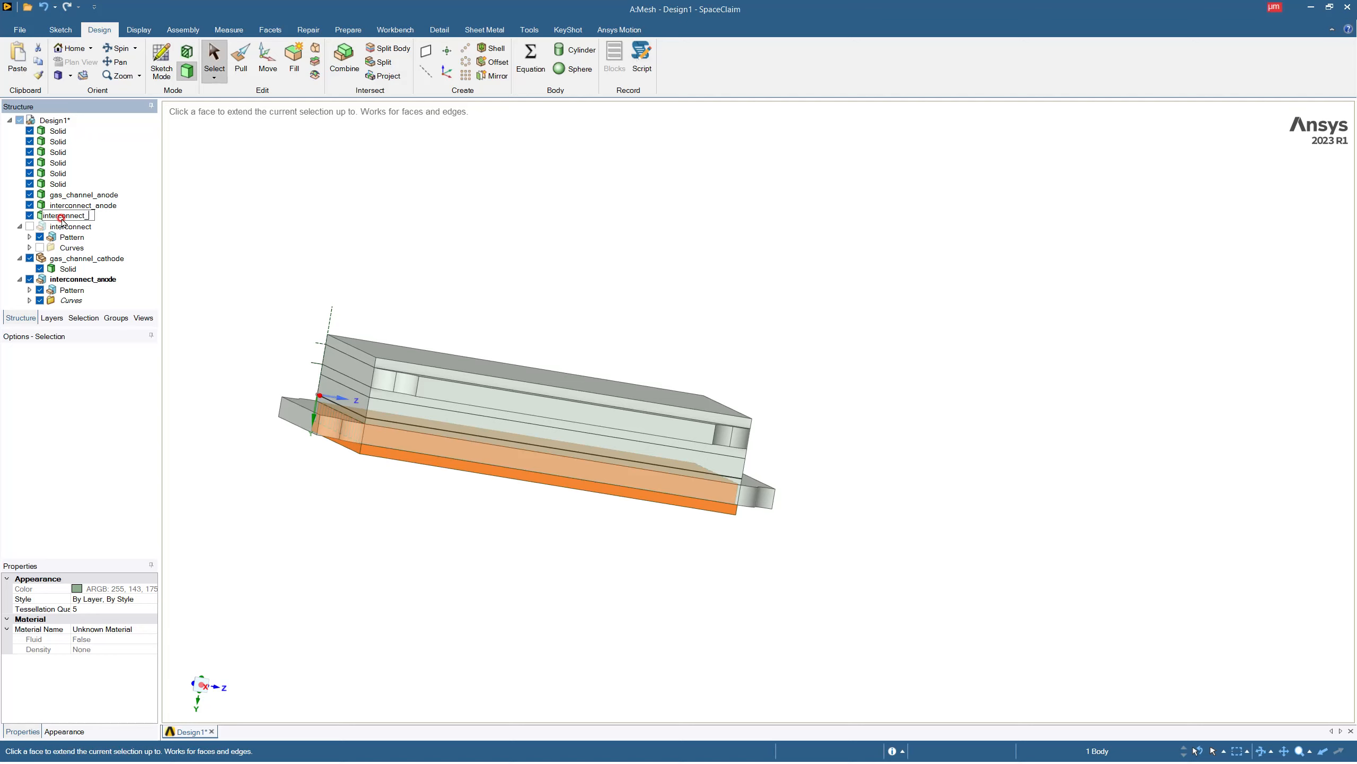
type("cathode")
key("Return")
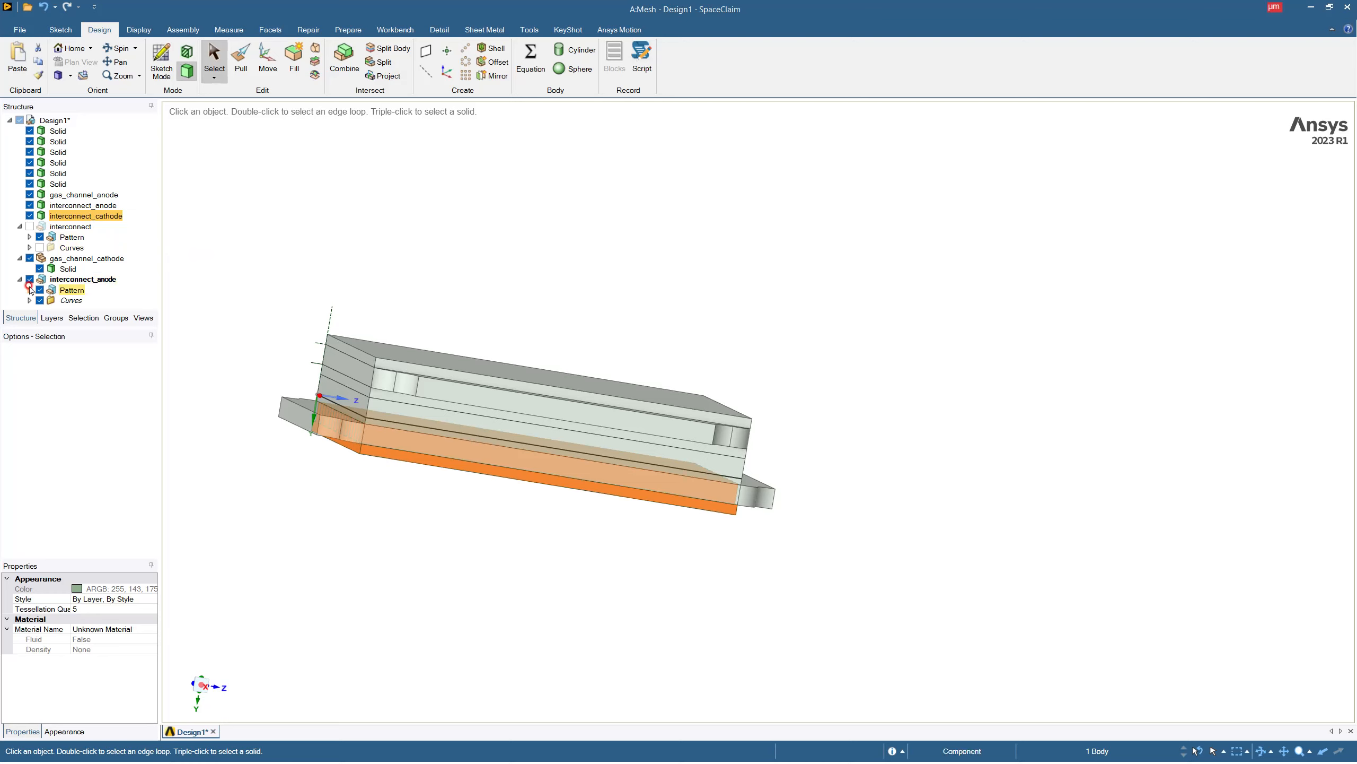
Move the cathode channel solid out of the gas_channel_cathode component to the root of Design1.
left_click(68, 269)
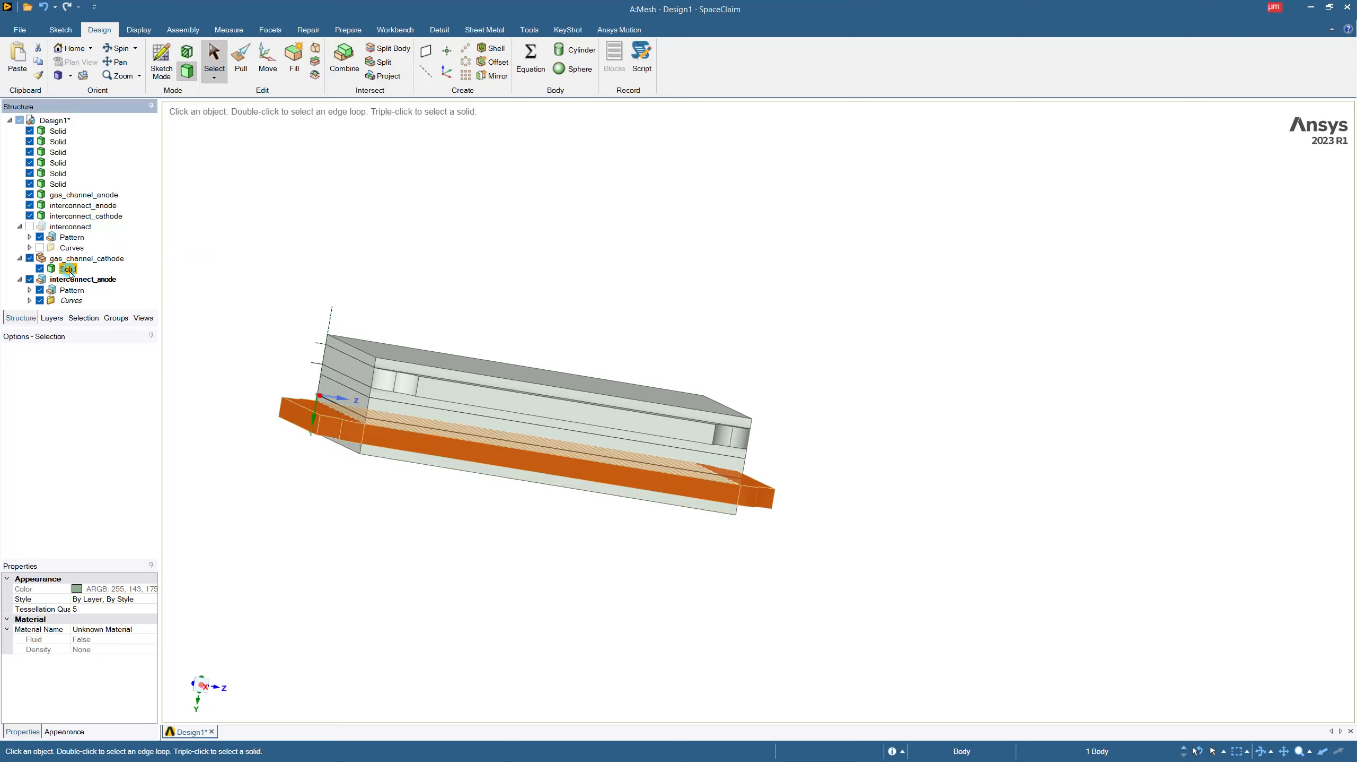
left_click_drag(77, 232, 97, 192)
left_click(64, 268)
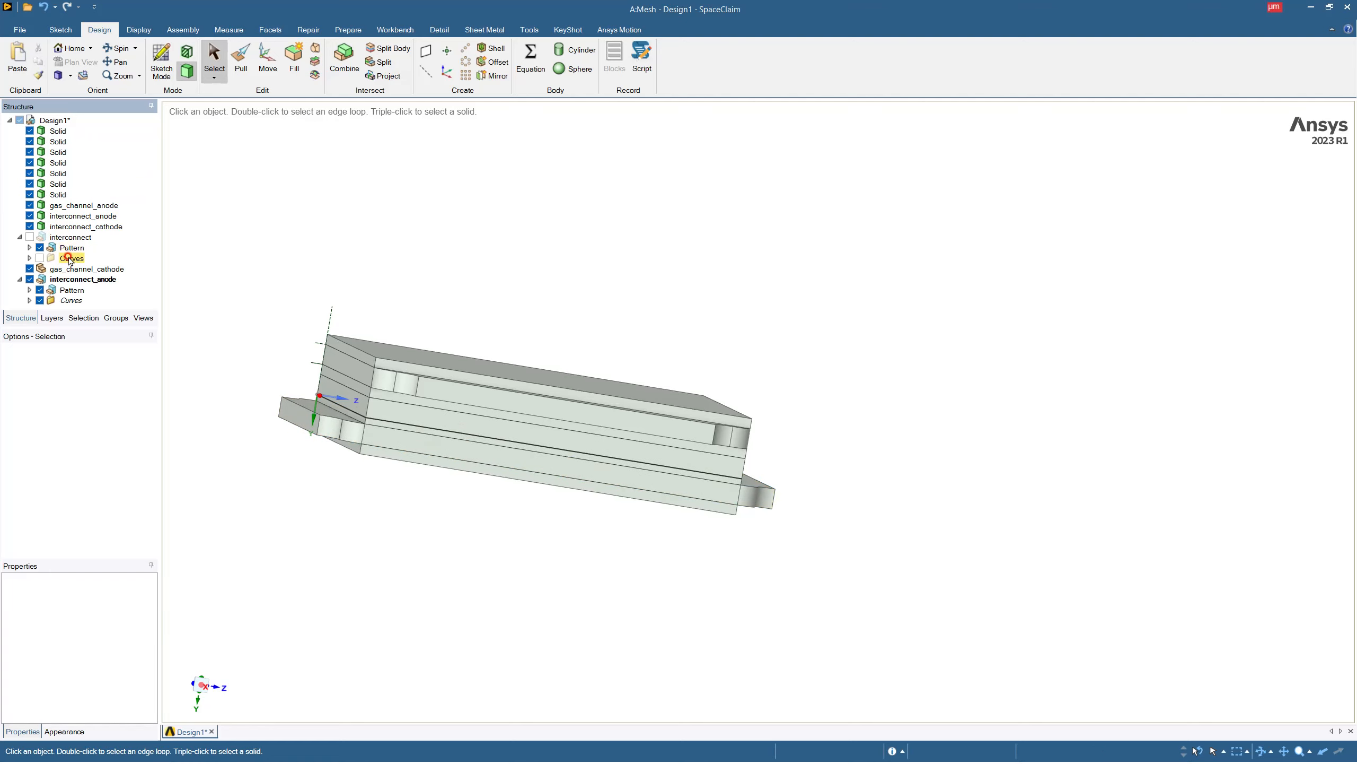
Hide the interconnect_anode component and collapse it and the interconnect component in the structure tree.
left_click(29, 279)
left_click(19, 237)
left_click(19, 258)
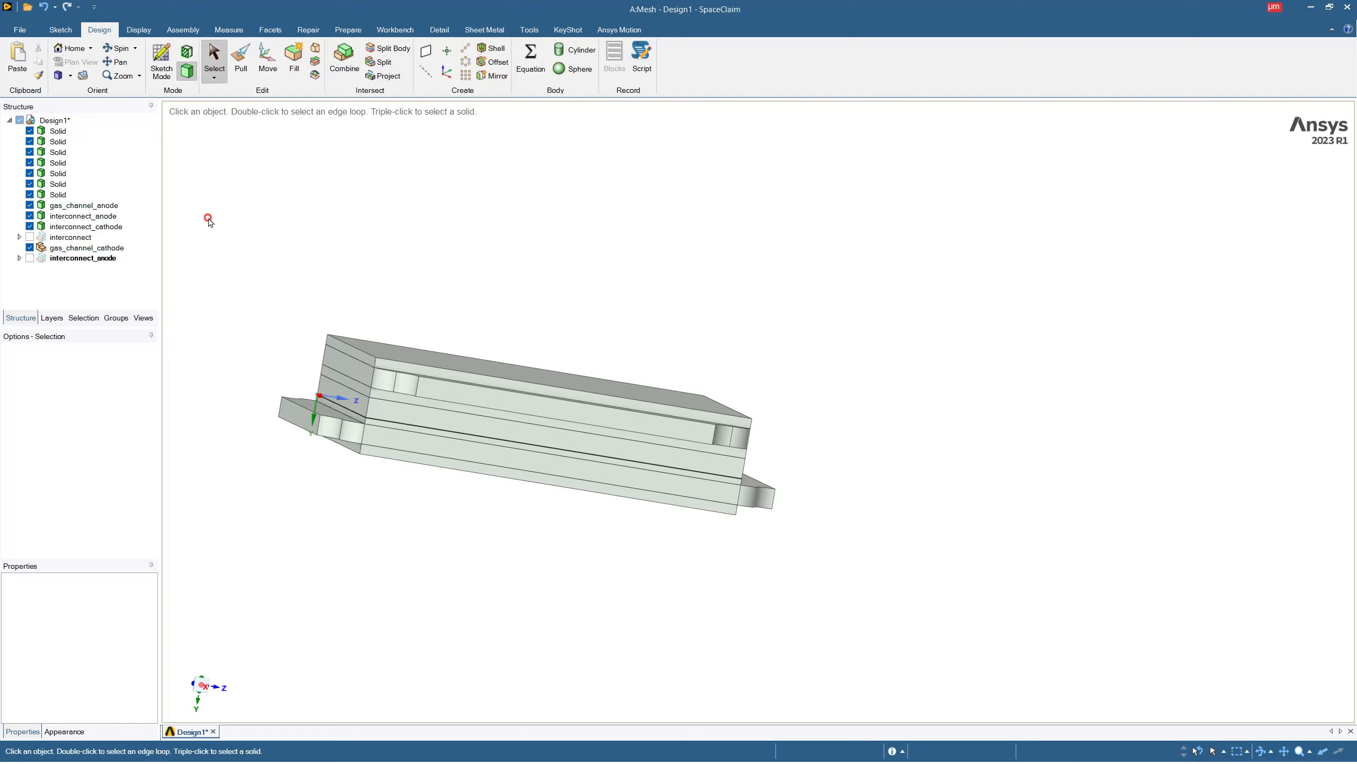
Save the complete design as a SpaceClaim file (*.scdoc) named Design1 in the Geometry project's spaceclaim folder.
middle_click_drag(596, 342, 524, 459)
left_click(58, 121)
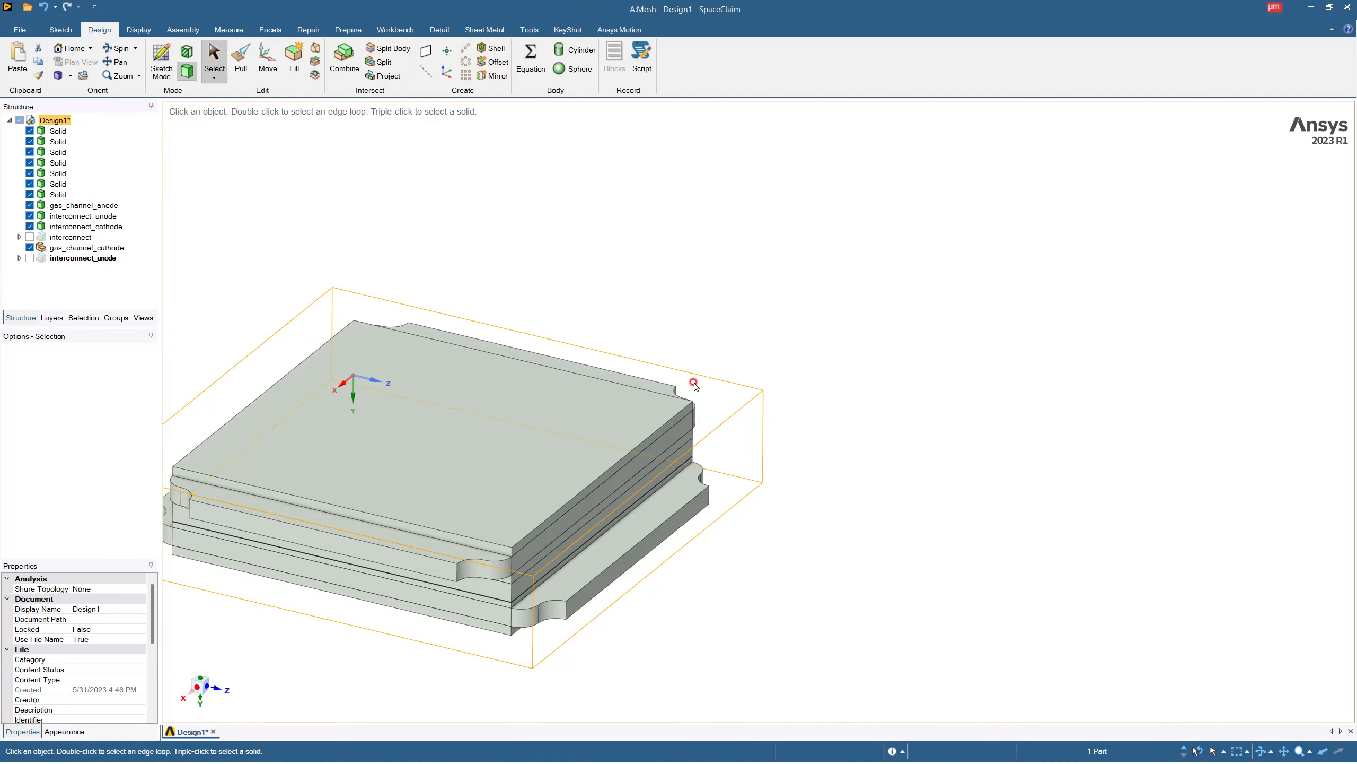
scroll(722, 365, "down", 4)
scroll(591, 367, "up", 2)
mouse_move(524, 428)
middle_mouse_down()
mouse_move(549, 395)
mouse_move(639, 376)
mouse_move(646, 430)
mouse_move(539, 352)
mouse_move(497, 368)
mouse_move(513, 404)
middle_mouse_up()
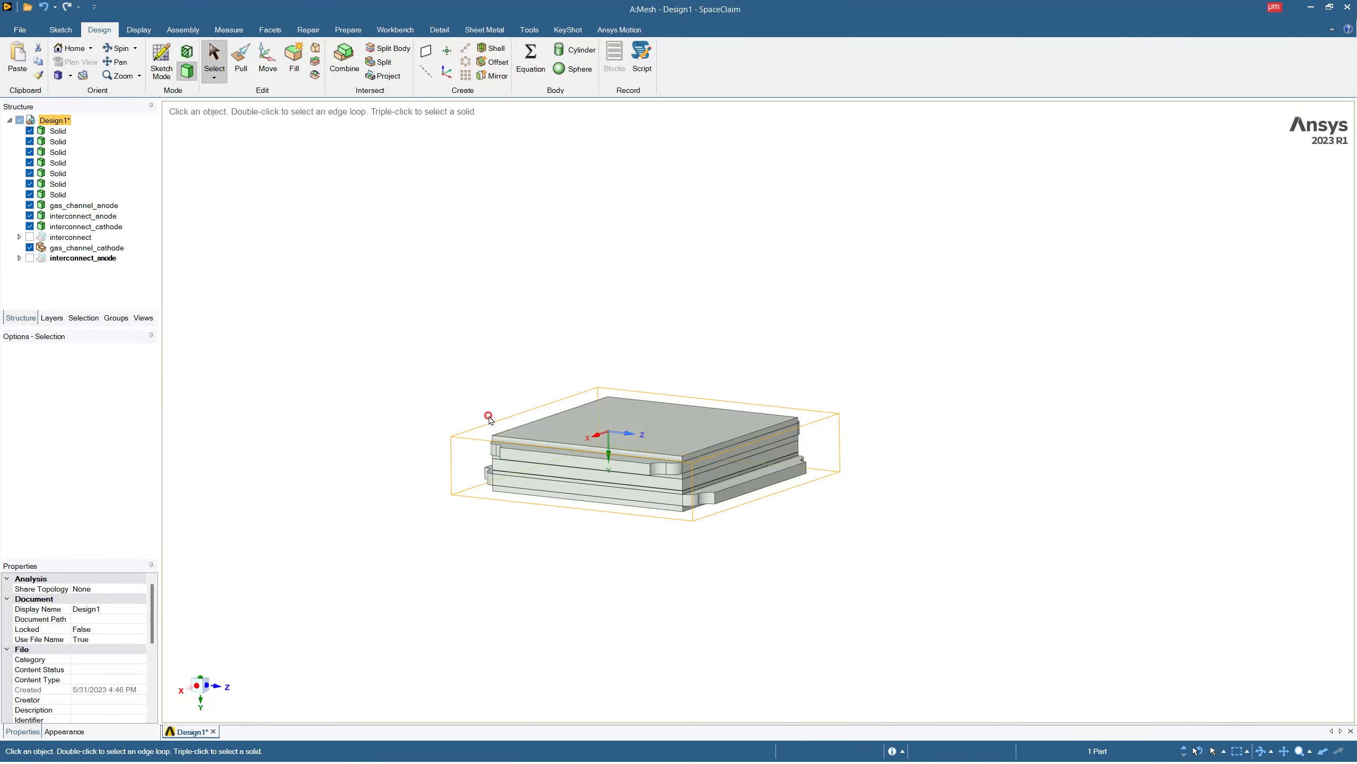
middle_click_drag(590, 352, 600, 388)
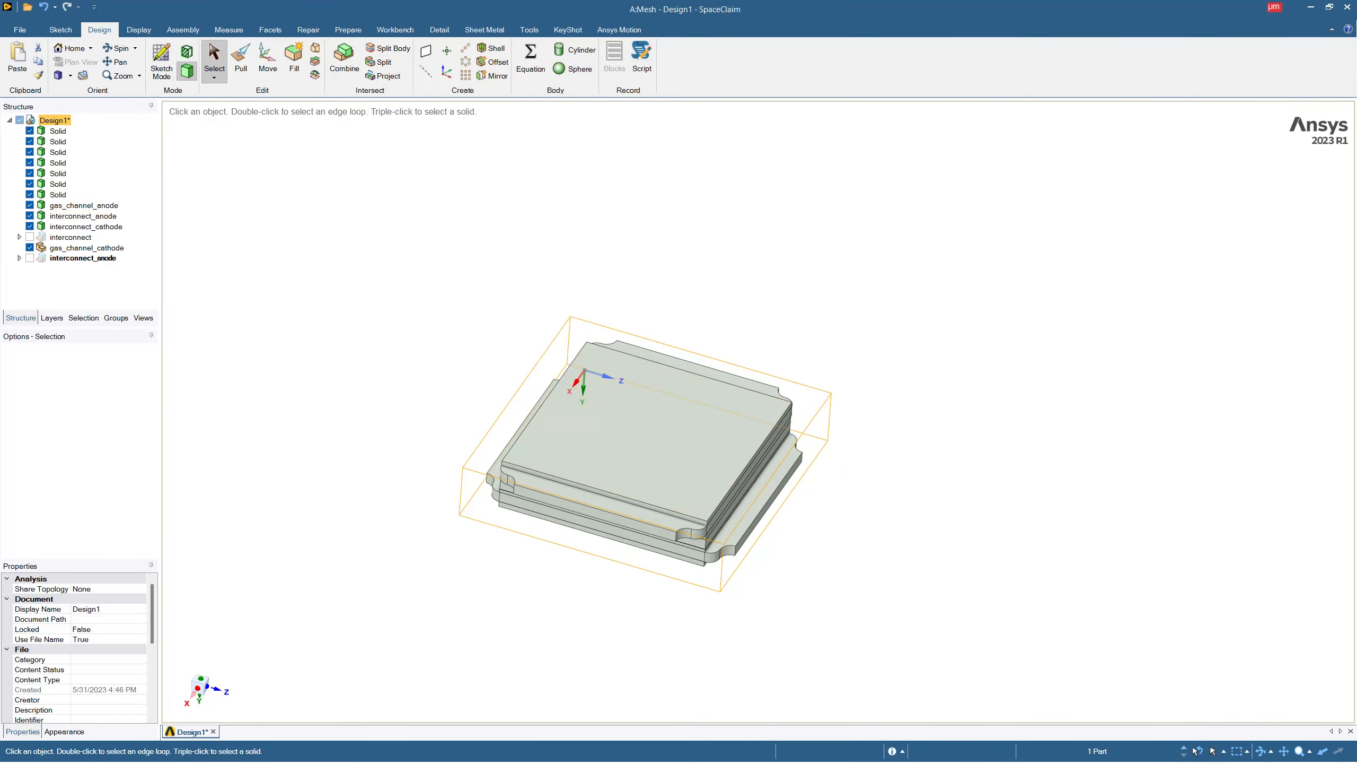
left_click(24, 31)
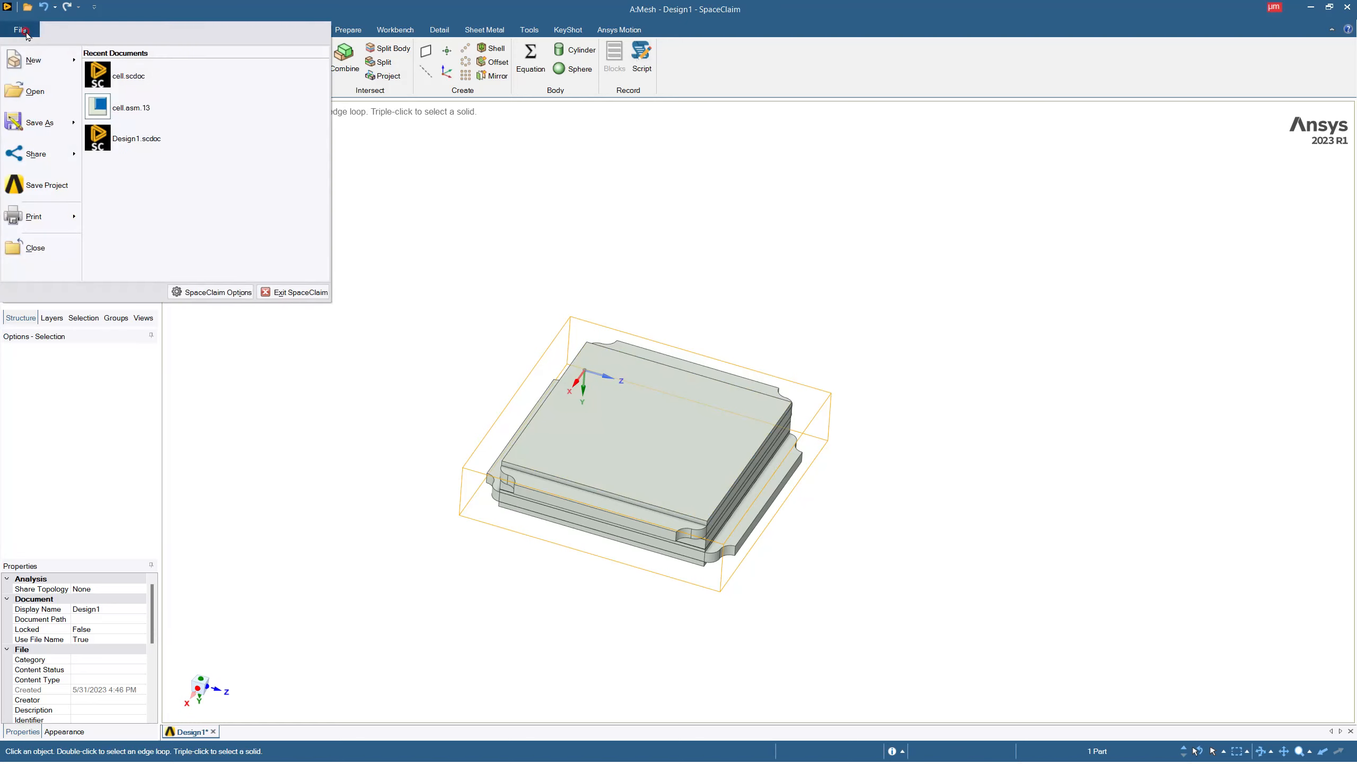
left_click(41, 129)
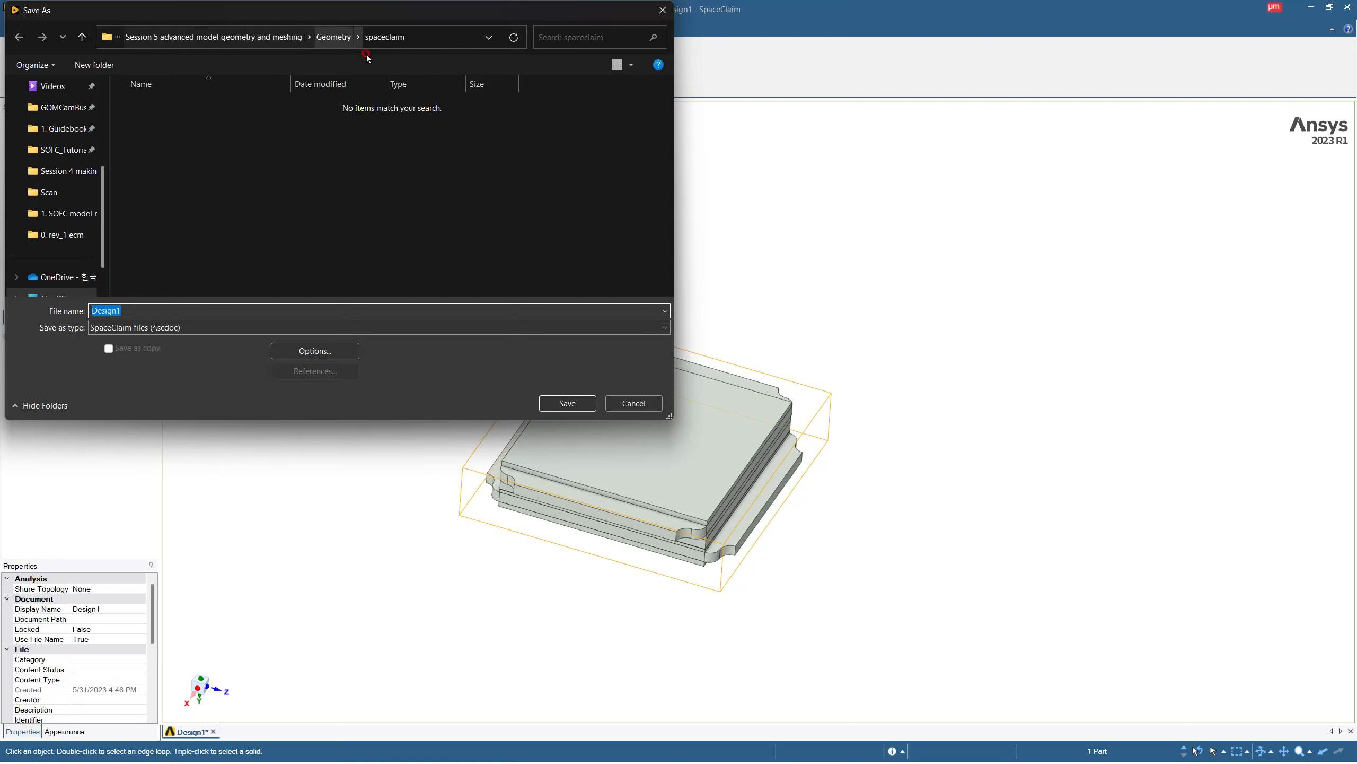
left_click(569, 404)
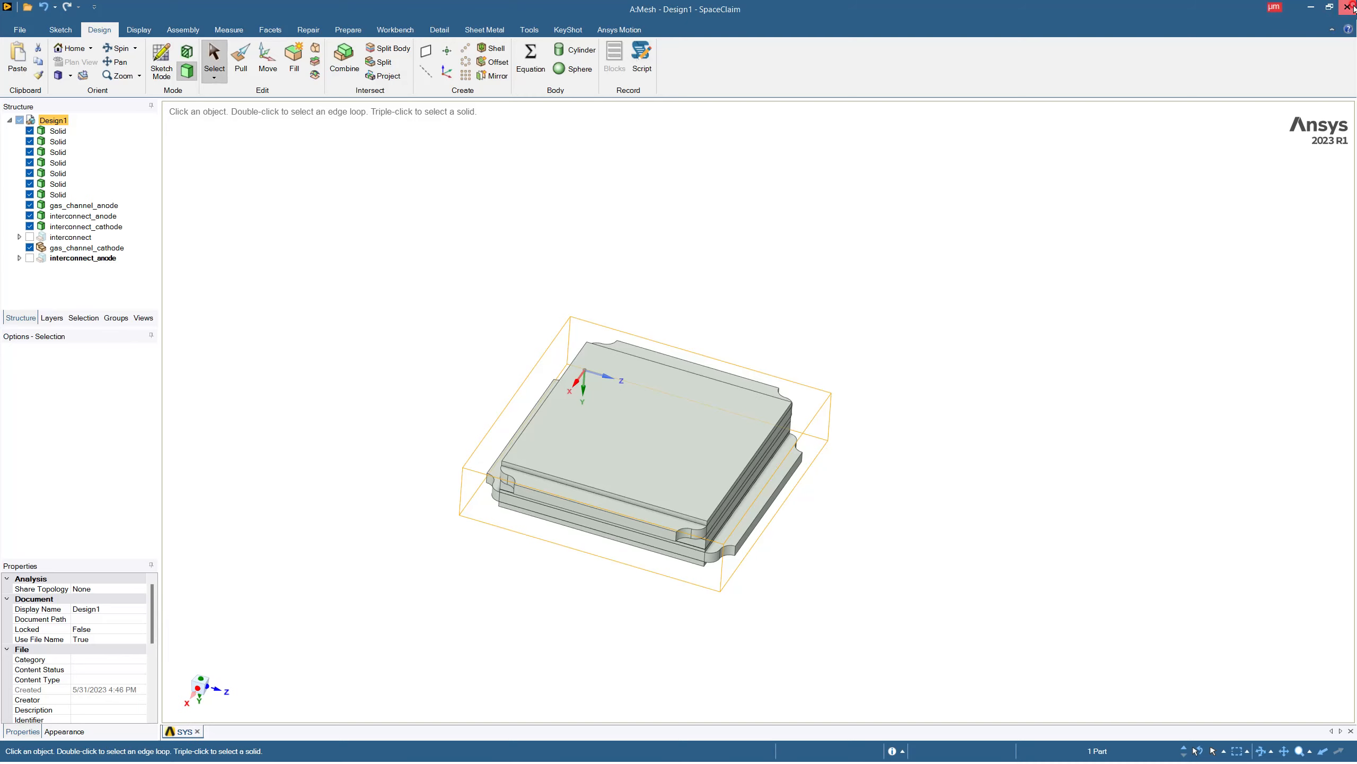
Close SpaceClaim and open the Mesh cell of the Mesh system in Workbench for editing.
left_click(1336, 15)
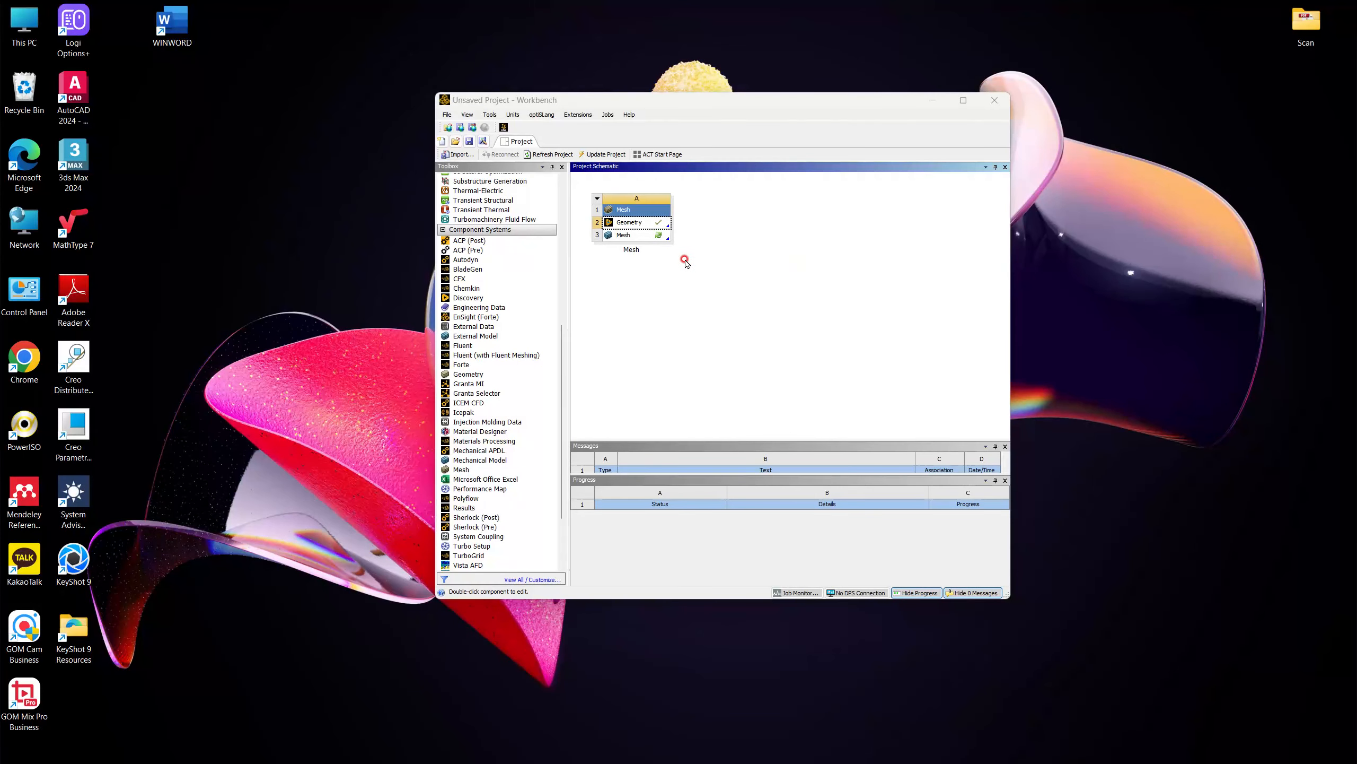
left_click(626, 235)
right_click(629, 237)
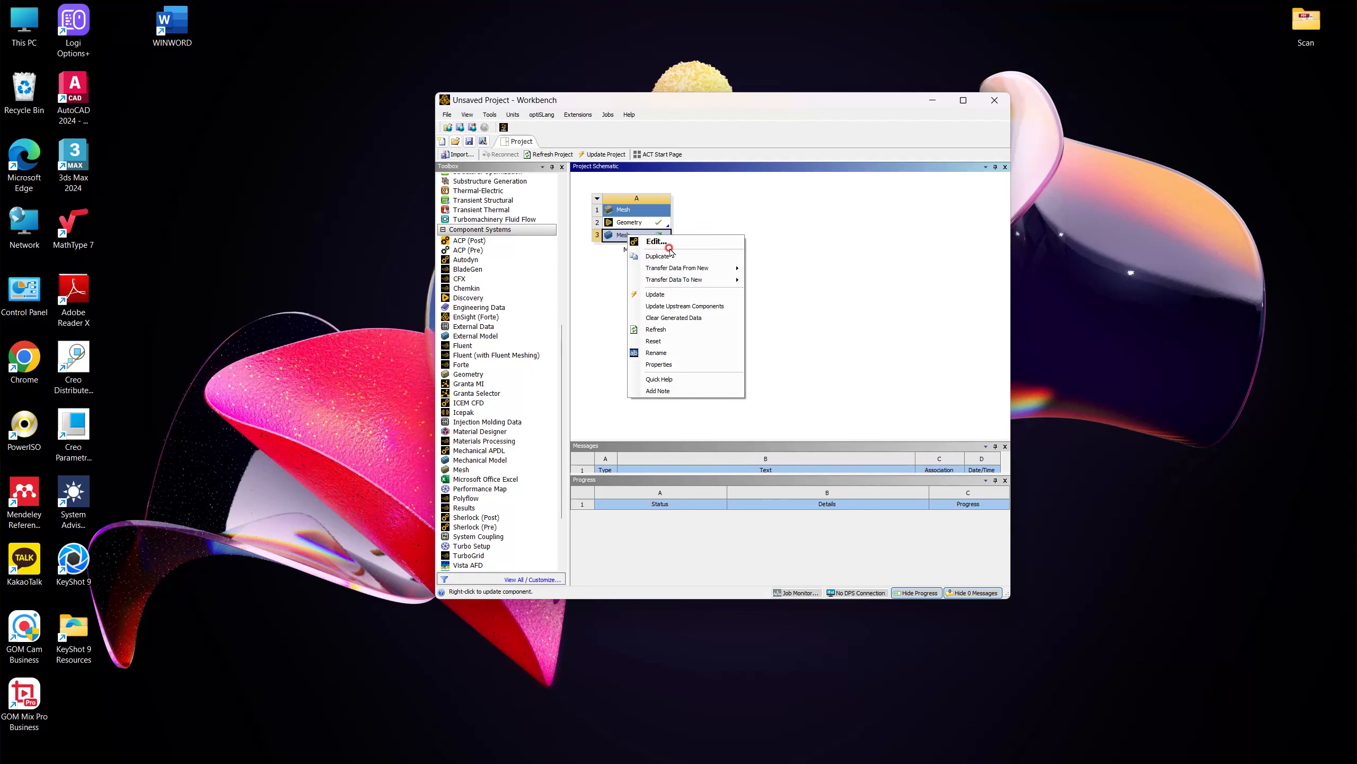
left_click(658, 241)
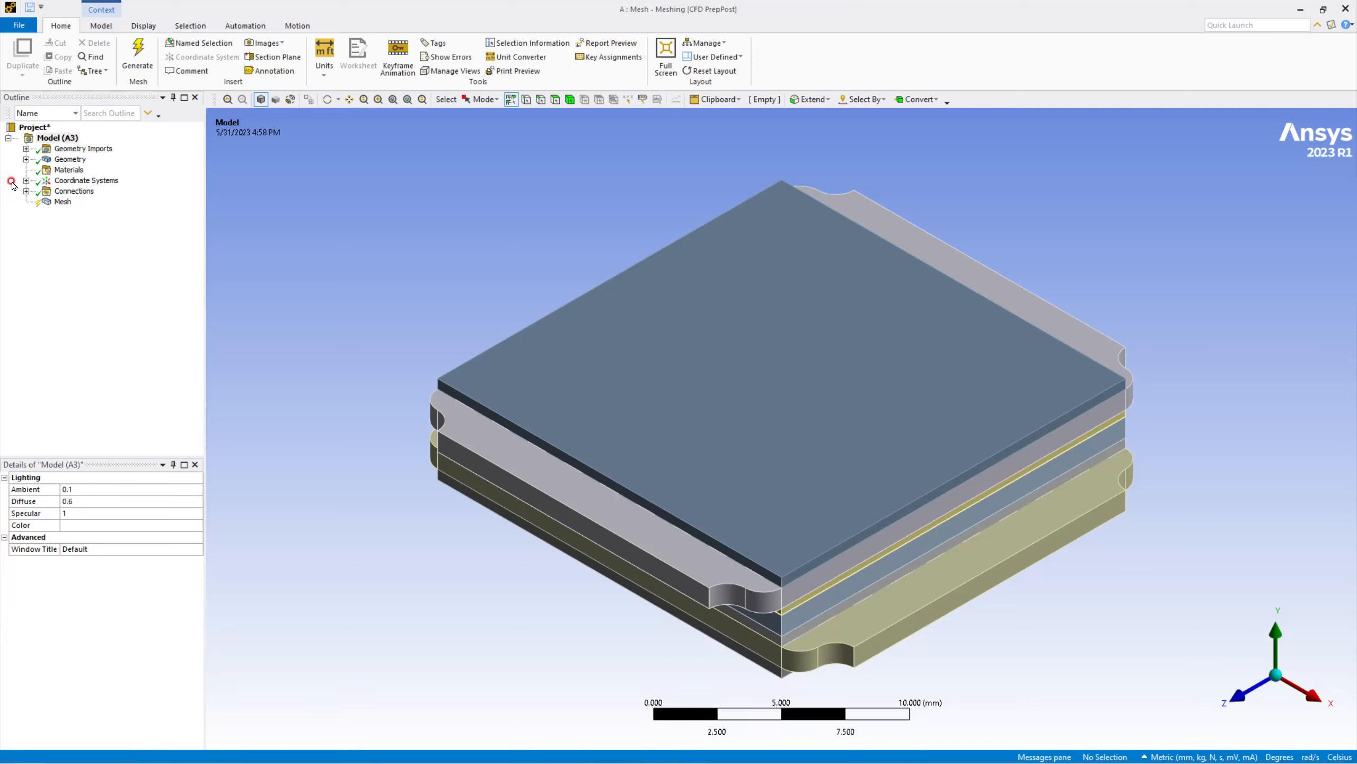
Expand the imported geometry, select its first solid and examine the layer stack at the plate corners and in isometric view.
left_click(25, 158)
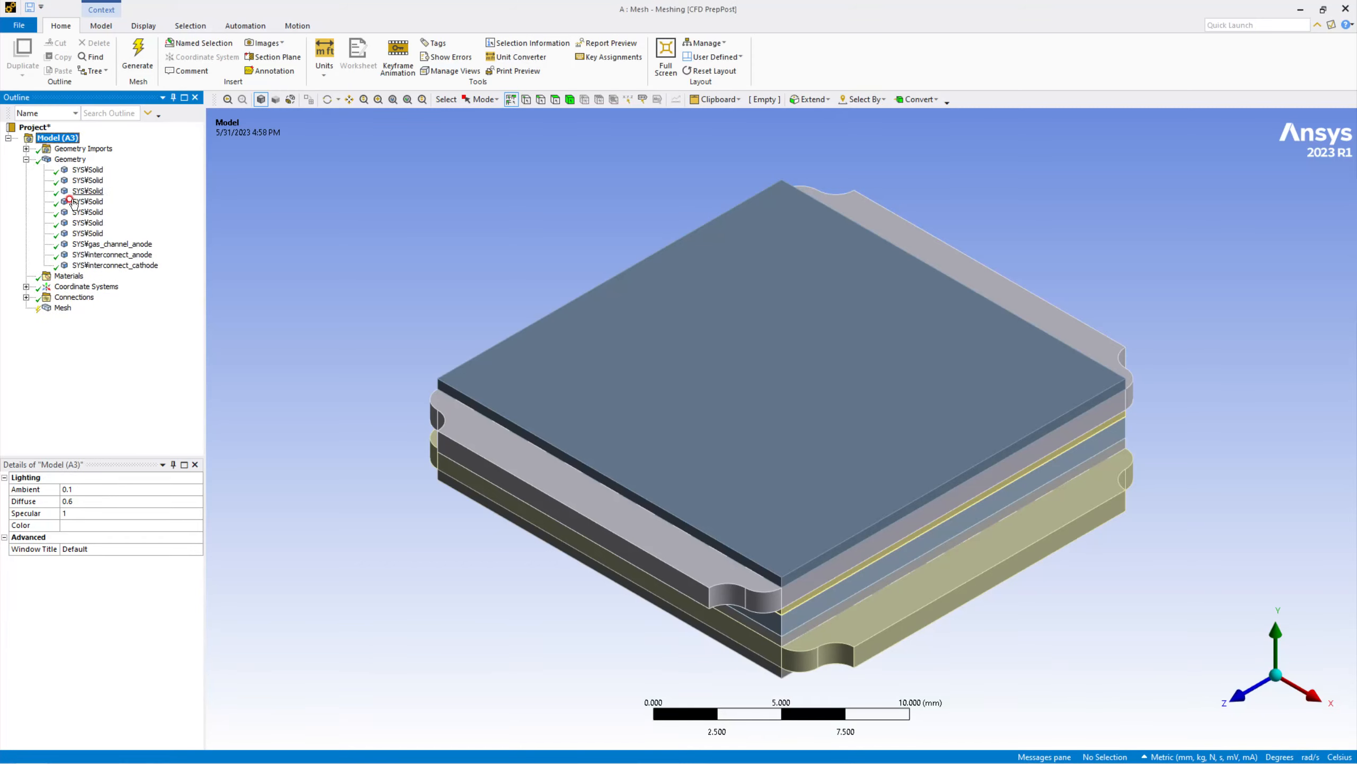
left_click(90, 170)
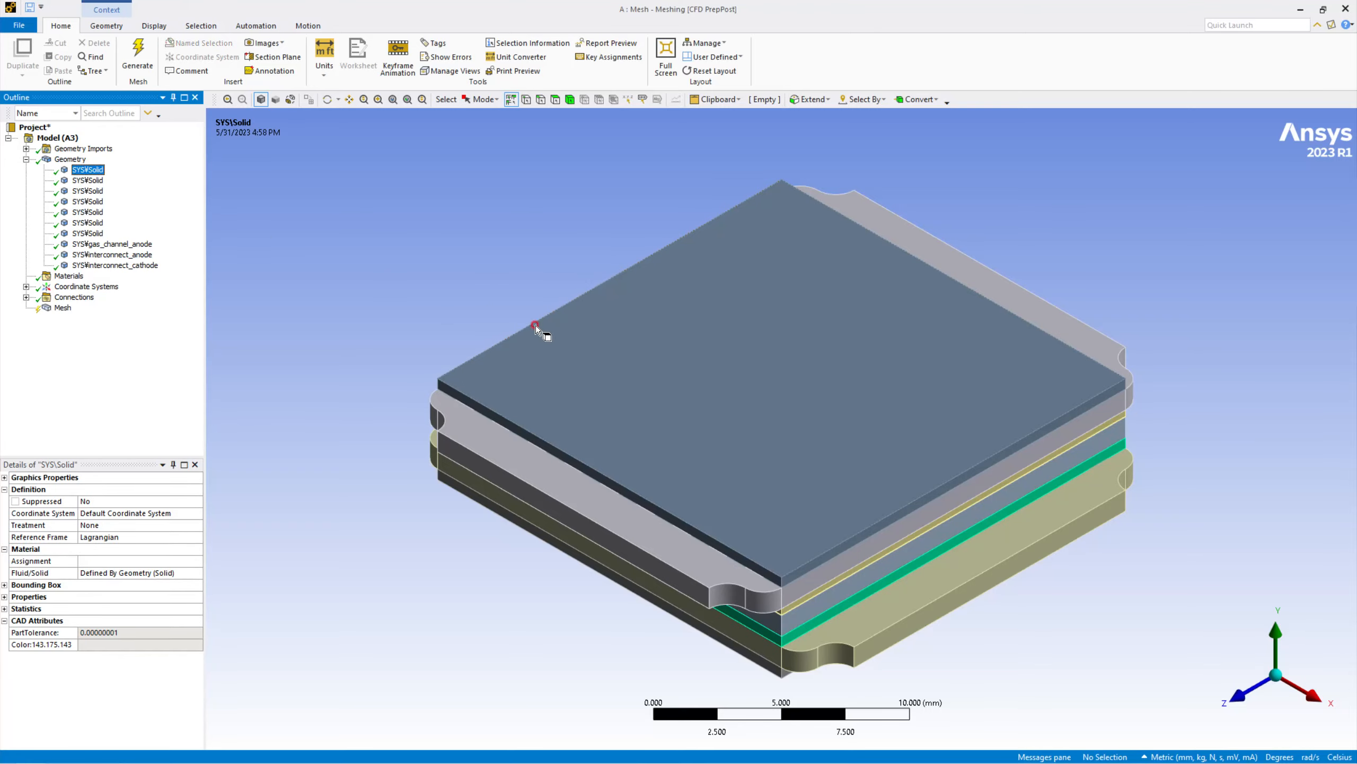
middle_click_drag(628, 321, 636, 491)
scroll(662, 528, "up", 2)
scroll(618, 557, "up", 5)
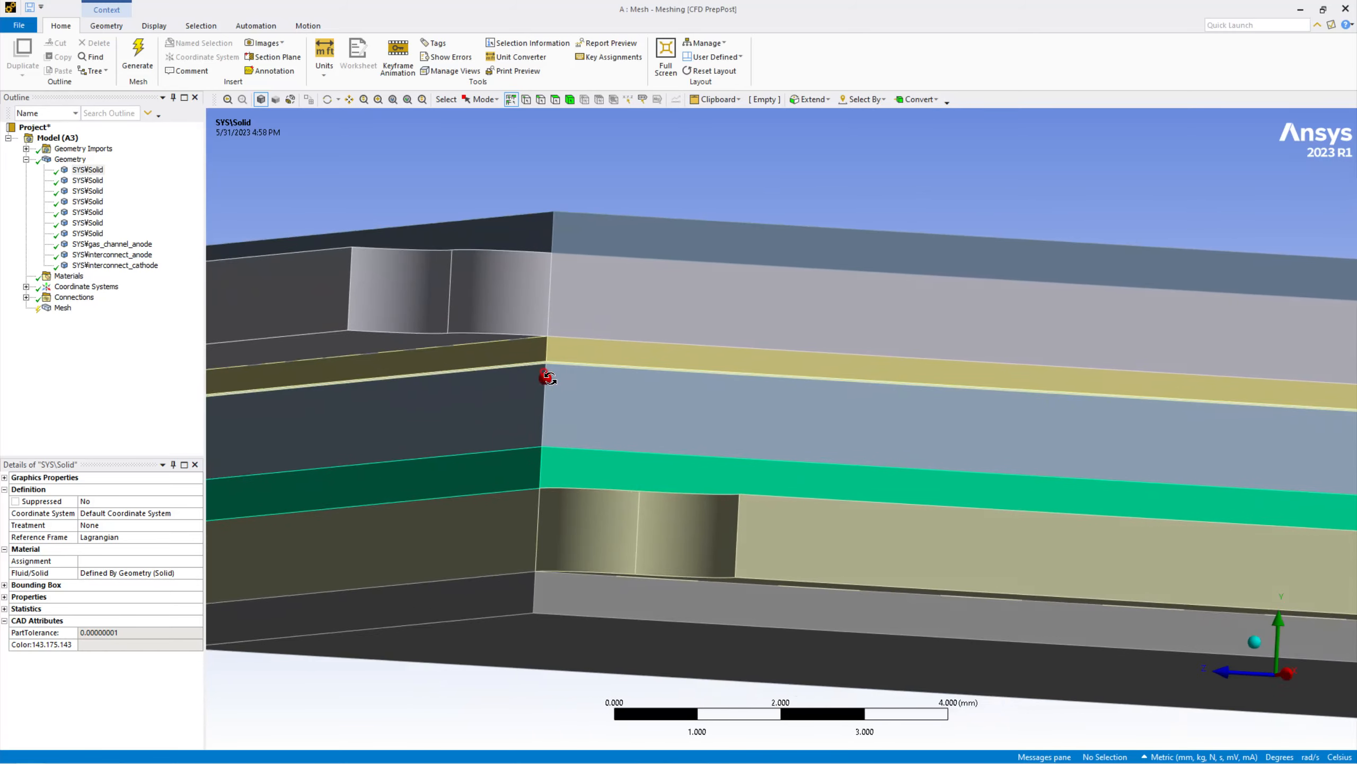
middle_click_drag(549, 378, 556, 419)
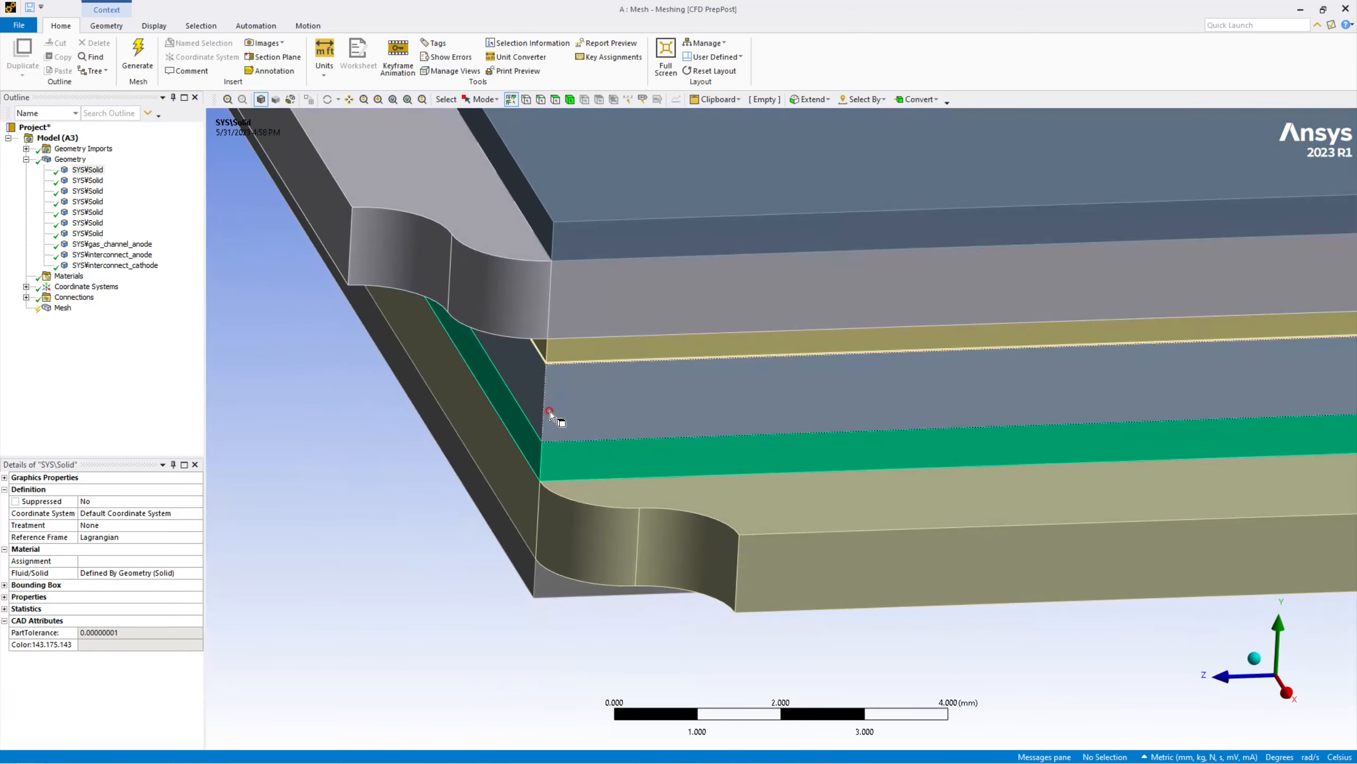
scroll(554, 416, "up", 6)
middle_click_drag(355, 288, 833, 449, "ctrl")
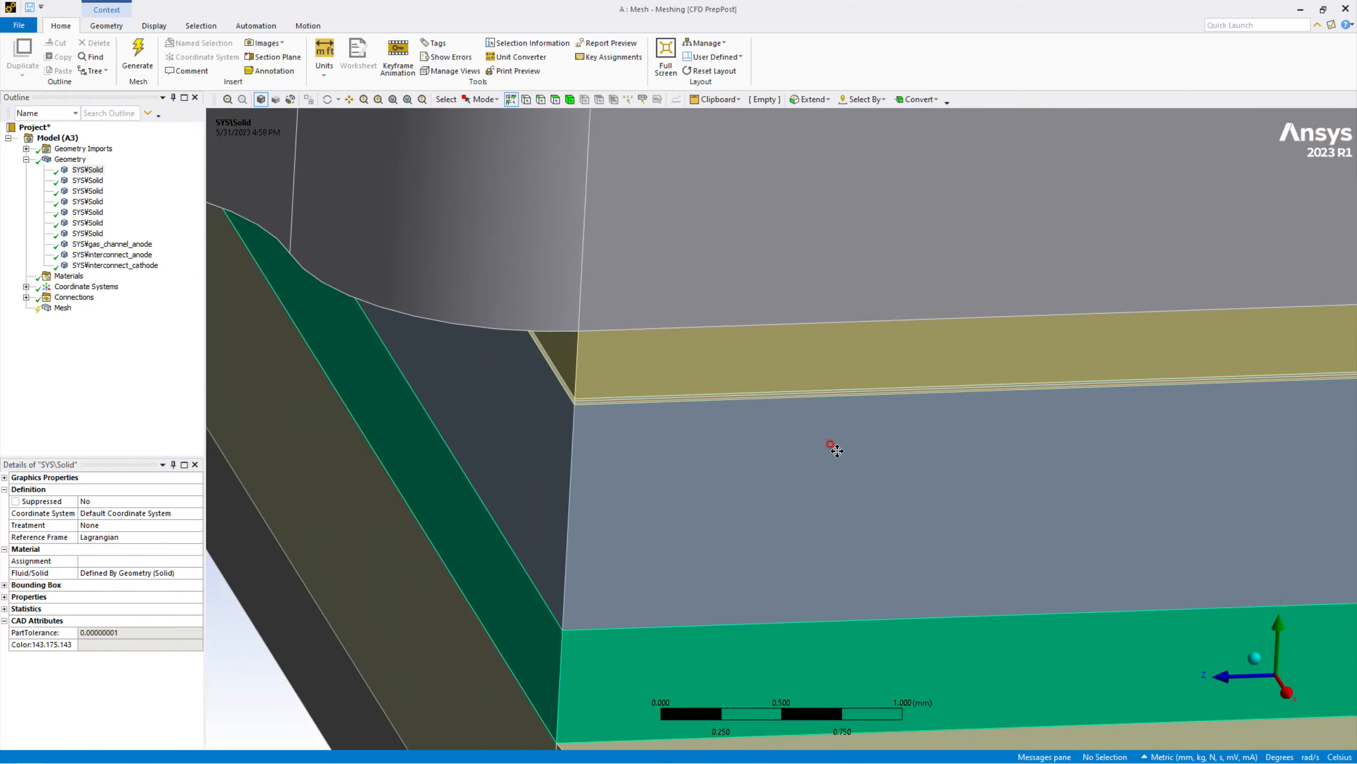
scroll(579, 397, "up", 5)
scroll(562, 375, "down", 4)
scroll(545, 383, "down", 5)
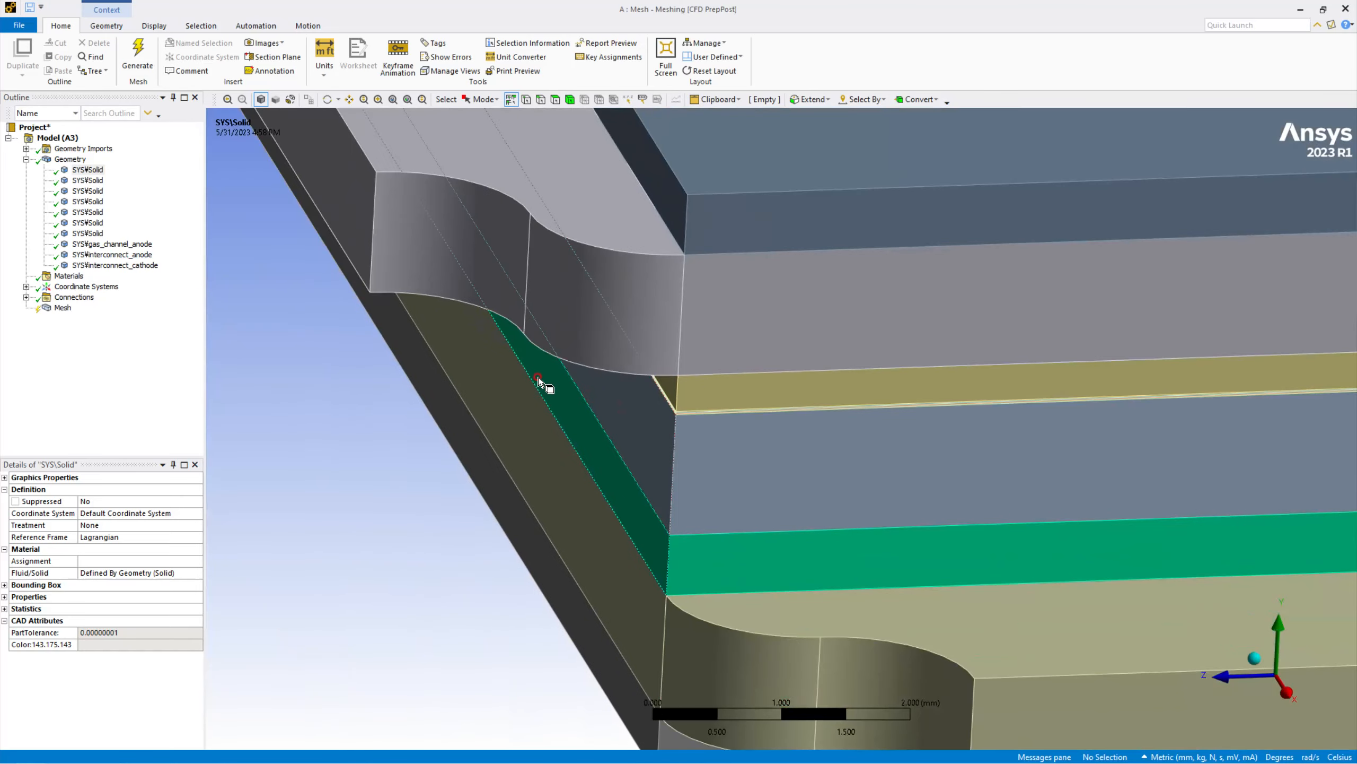
scroll(535, 331, "up", 3)
scroll(564, 331, "down", 3)
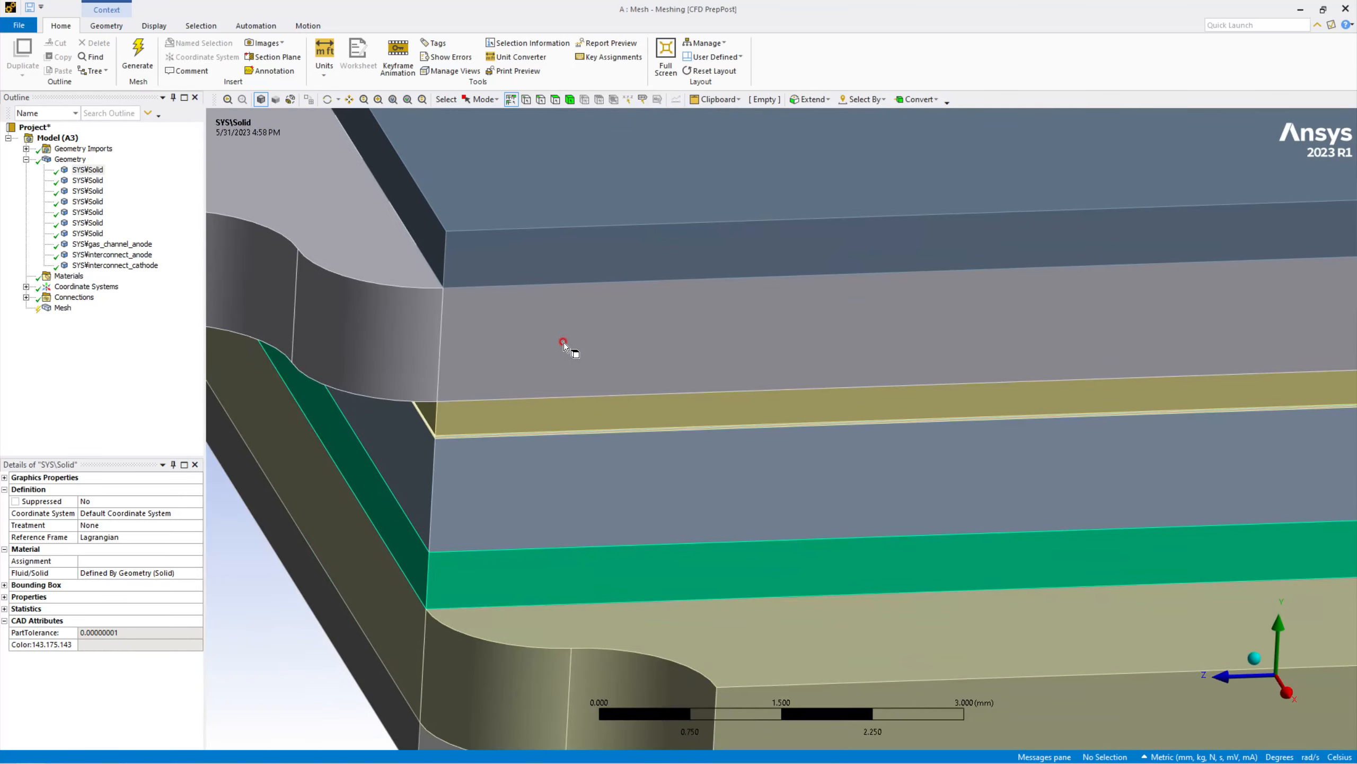
left_click(1254, 663)
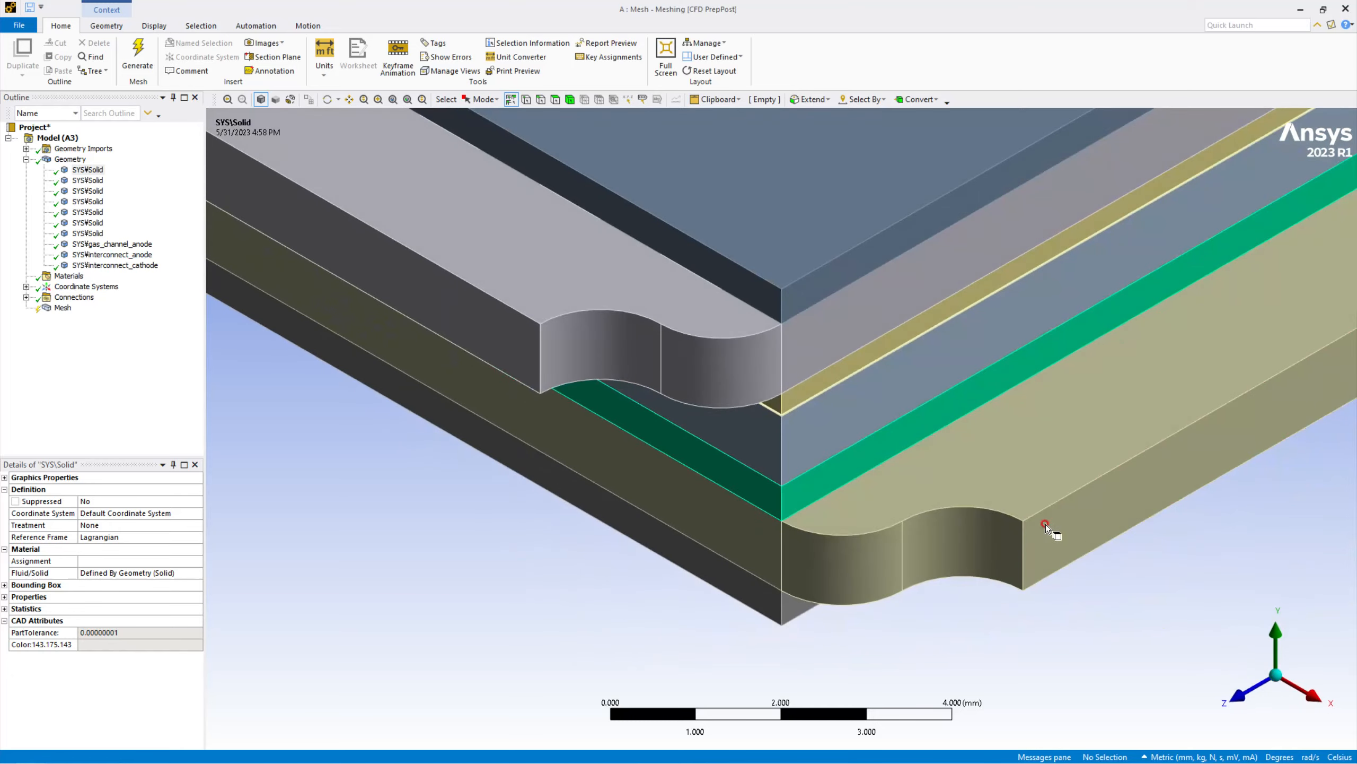
scroll(1022, 529, "down", 4)
scroll(1023, 551, "down", 4)
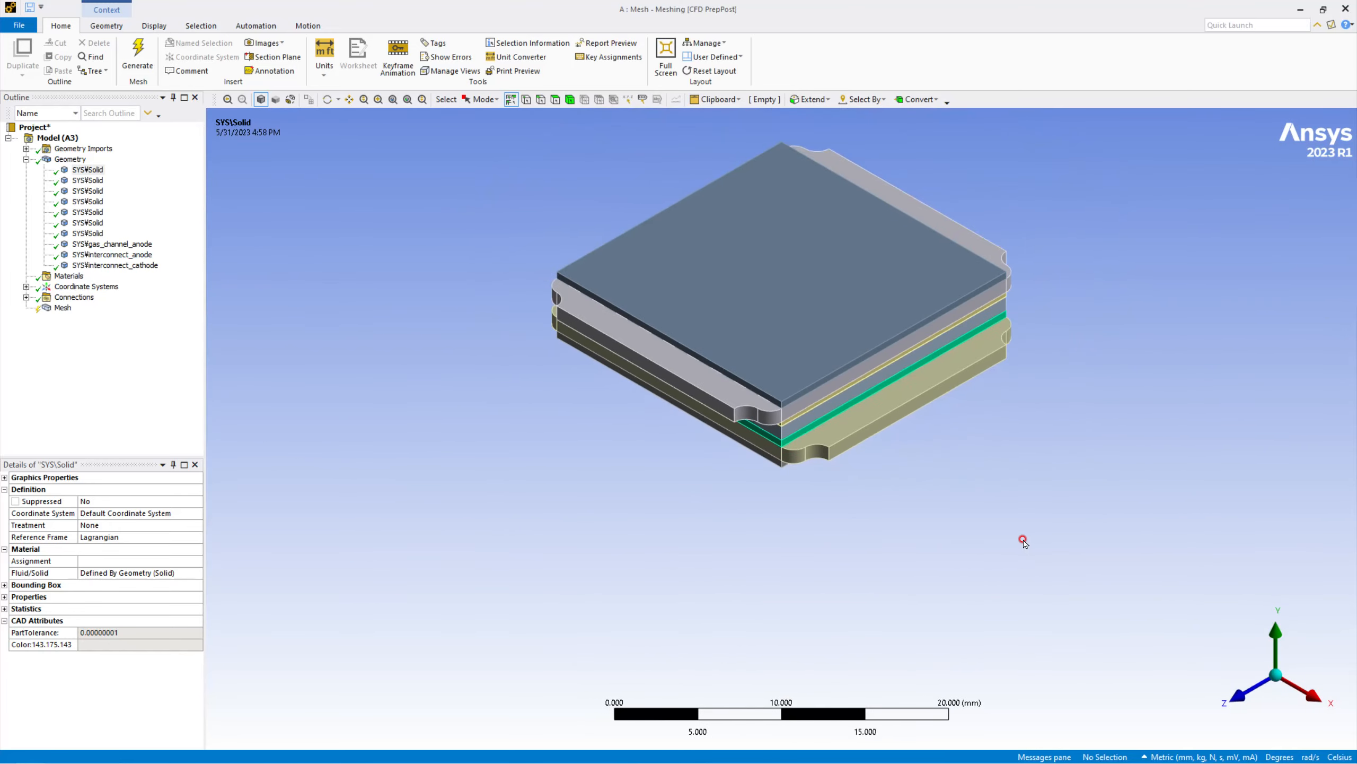
middle_click_drag(921, 331, 883, 458, "ctrl")
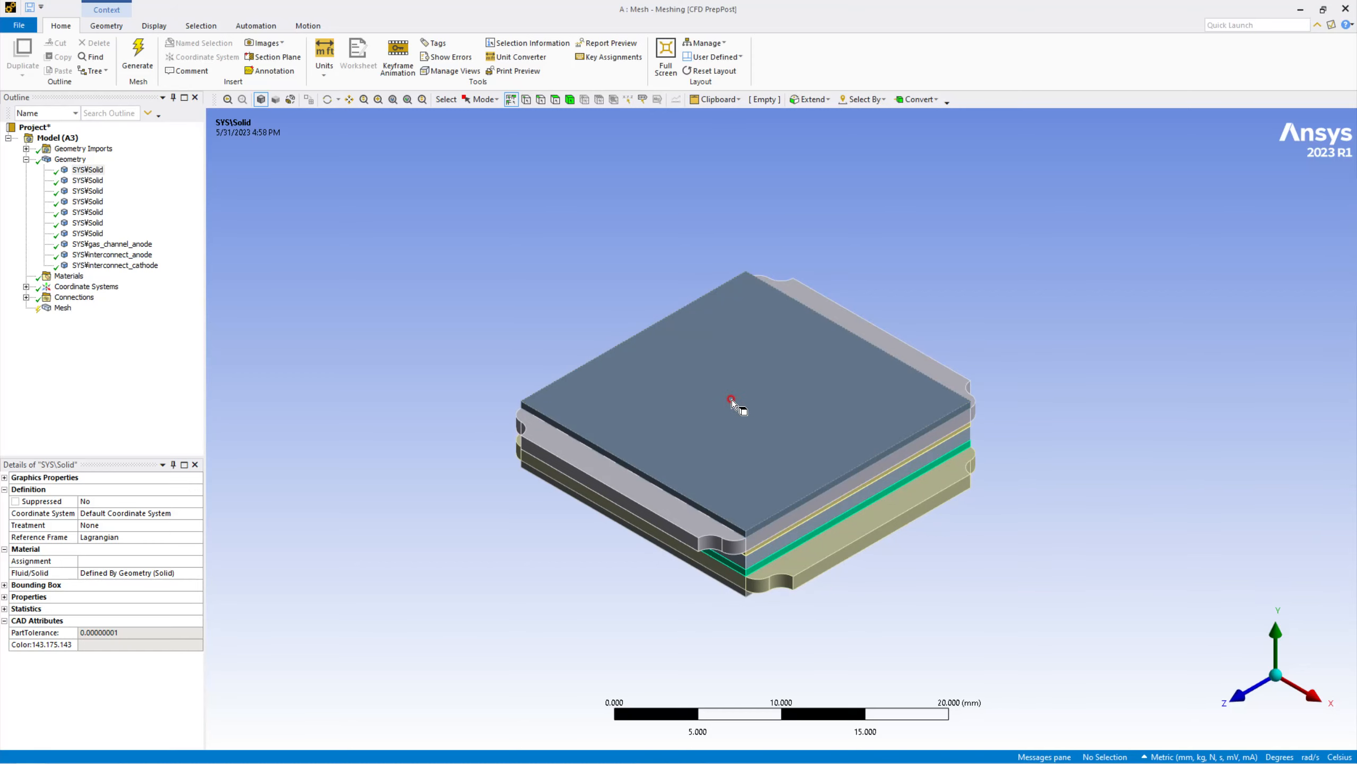
left_click(30, 8)
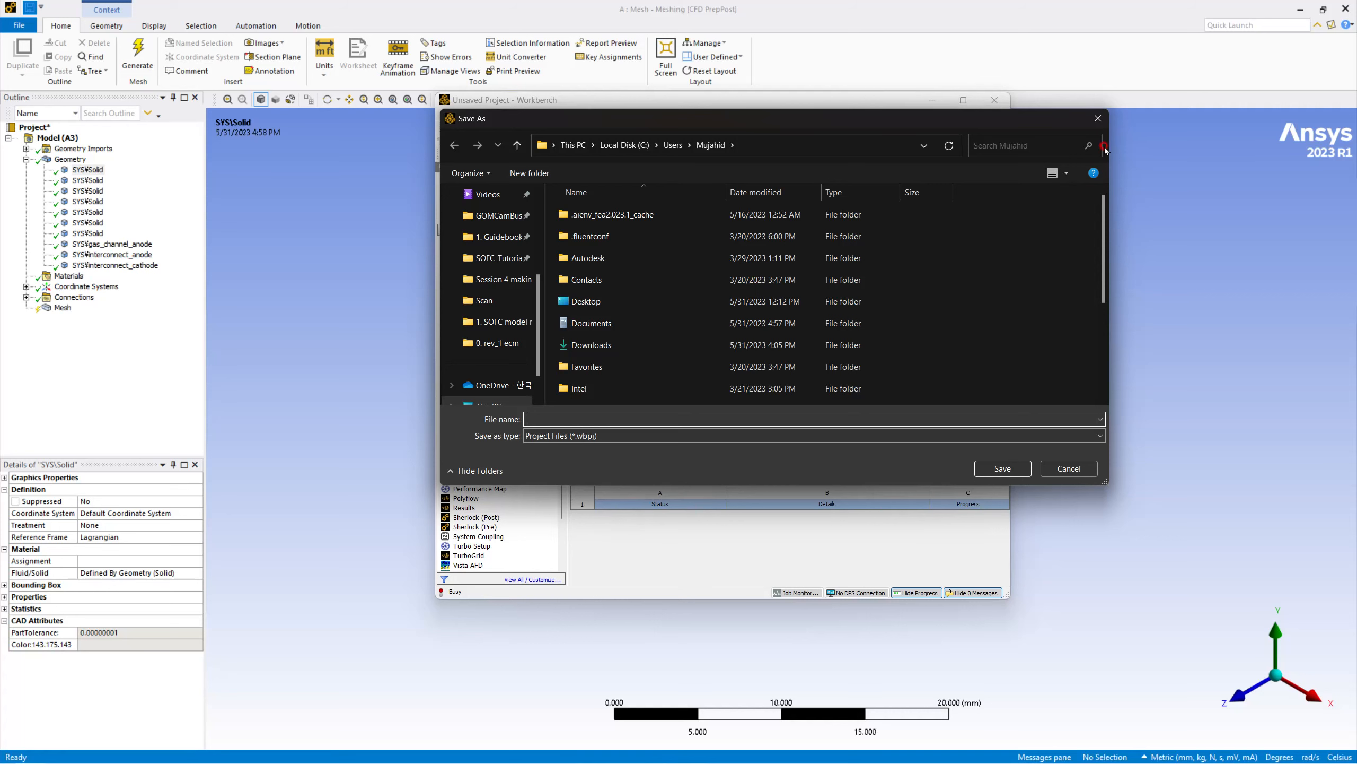
left_click_drag(735, 128, 777, 189)
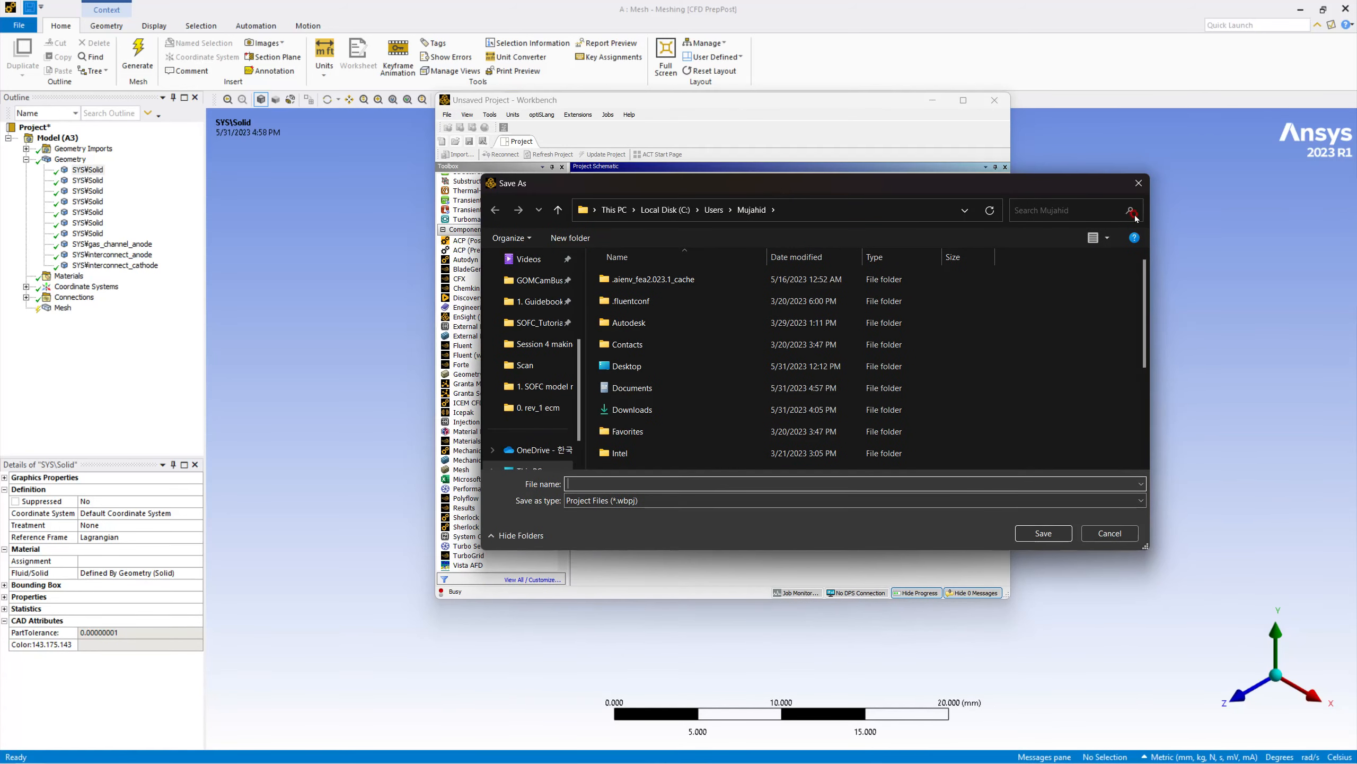
left_click(1139, 183)
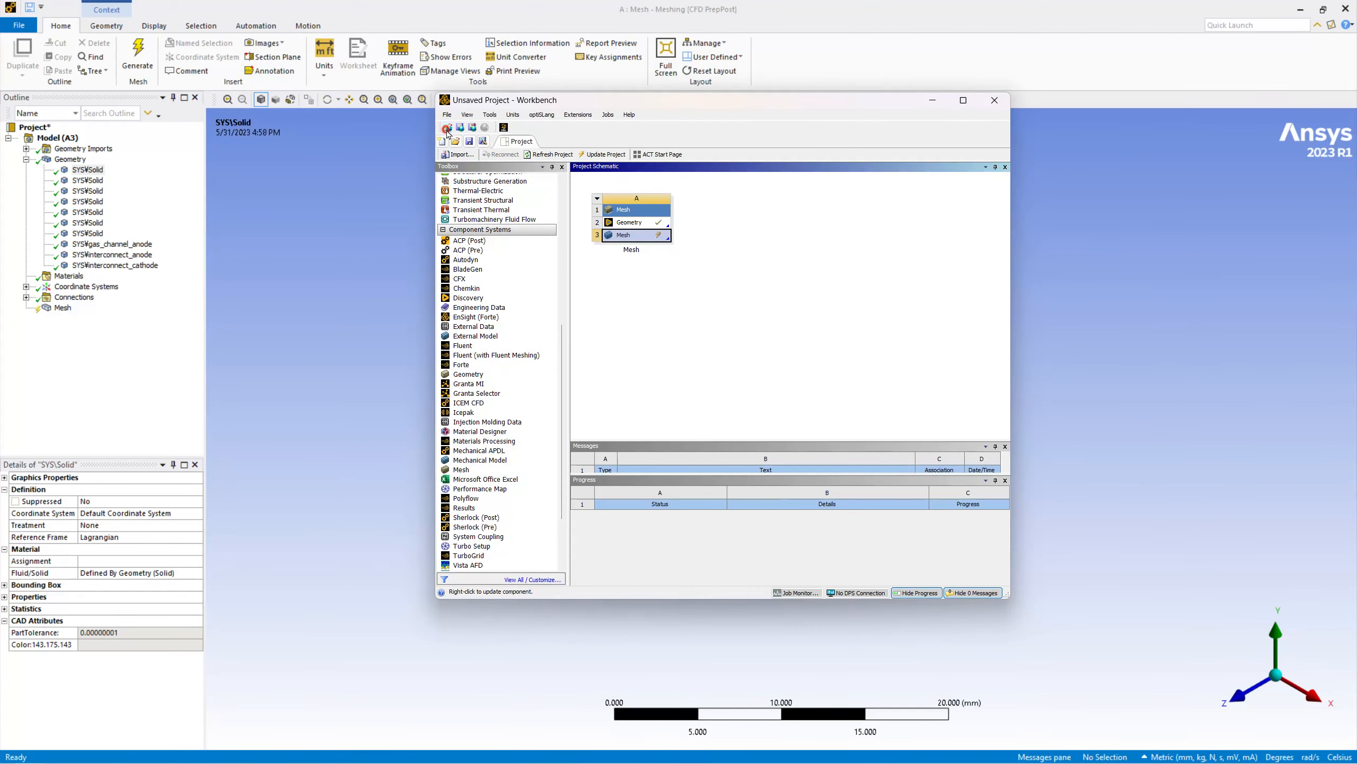
Save the Workbench project as a project file (*.wbpj) in the Geometry folder of Session 5 advanced model geometry and meshing on drive F.
left_click(447, 114)
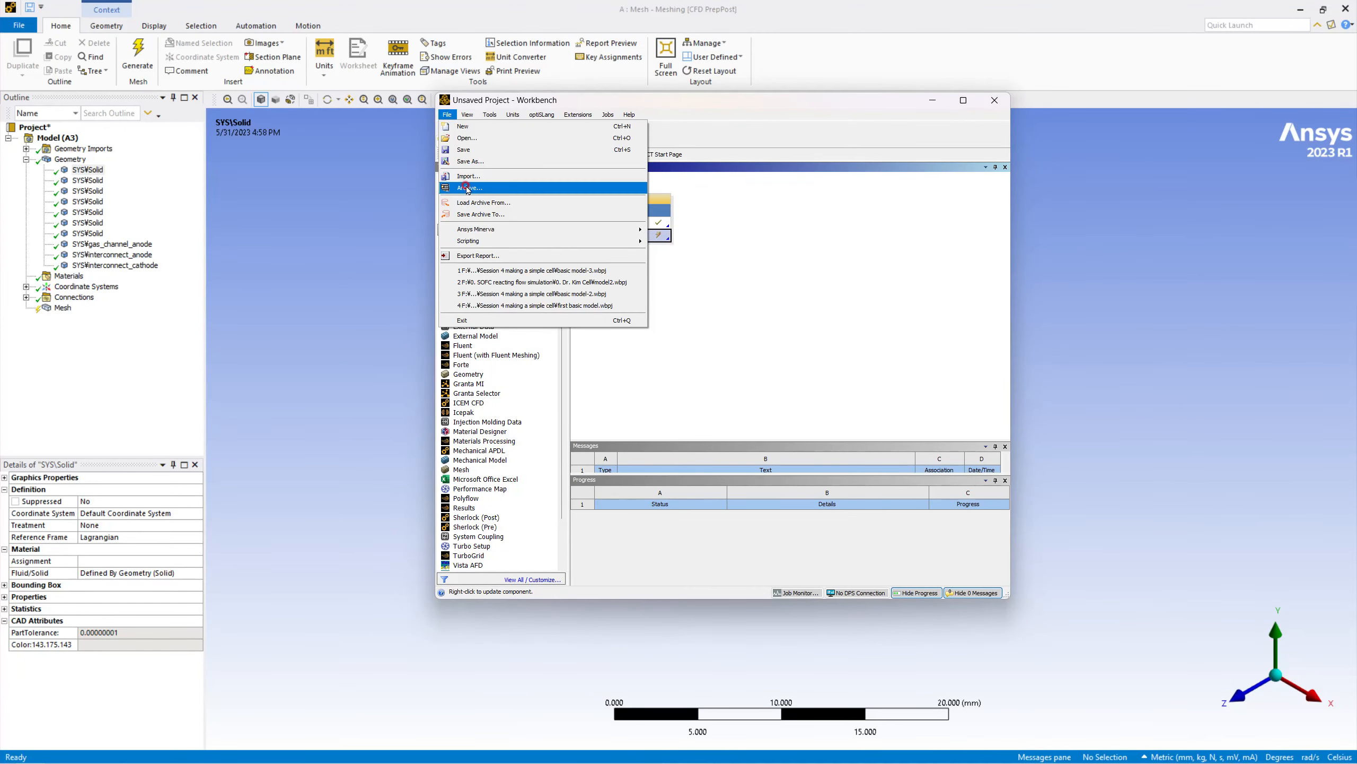
left_click(471, 161)
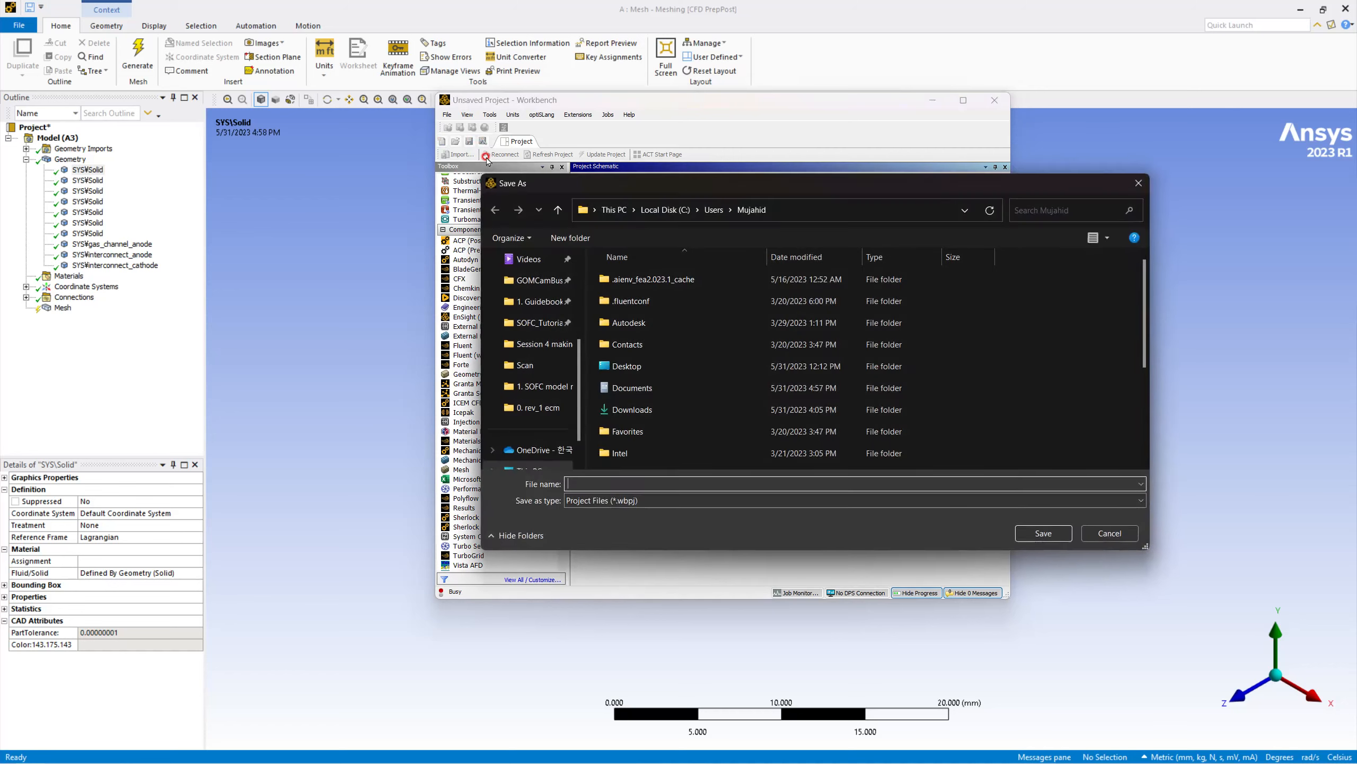
scroll(530, 374, "down", 2)
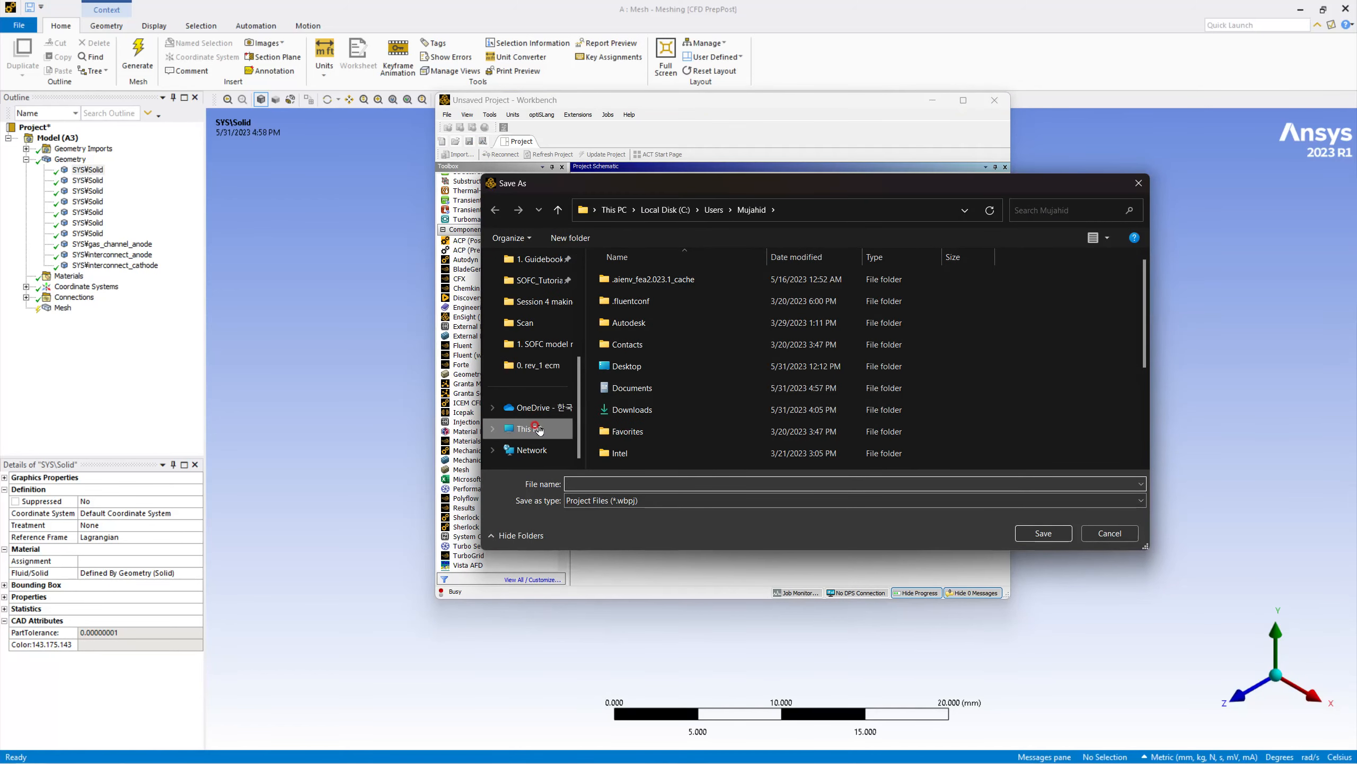
left_click(529, 428)
double_click(674, 323)
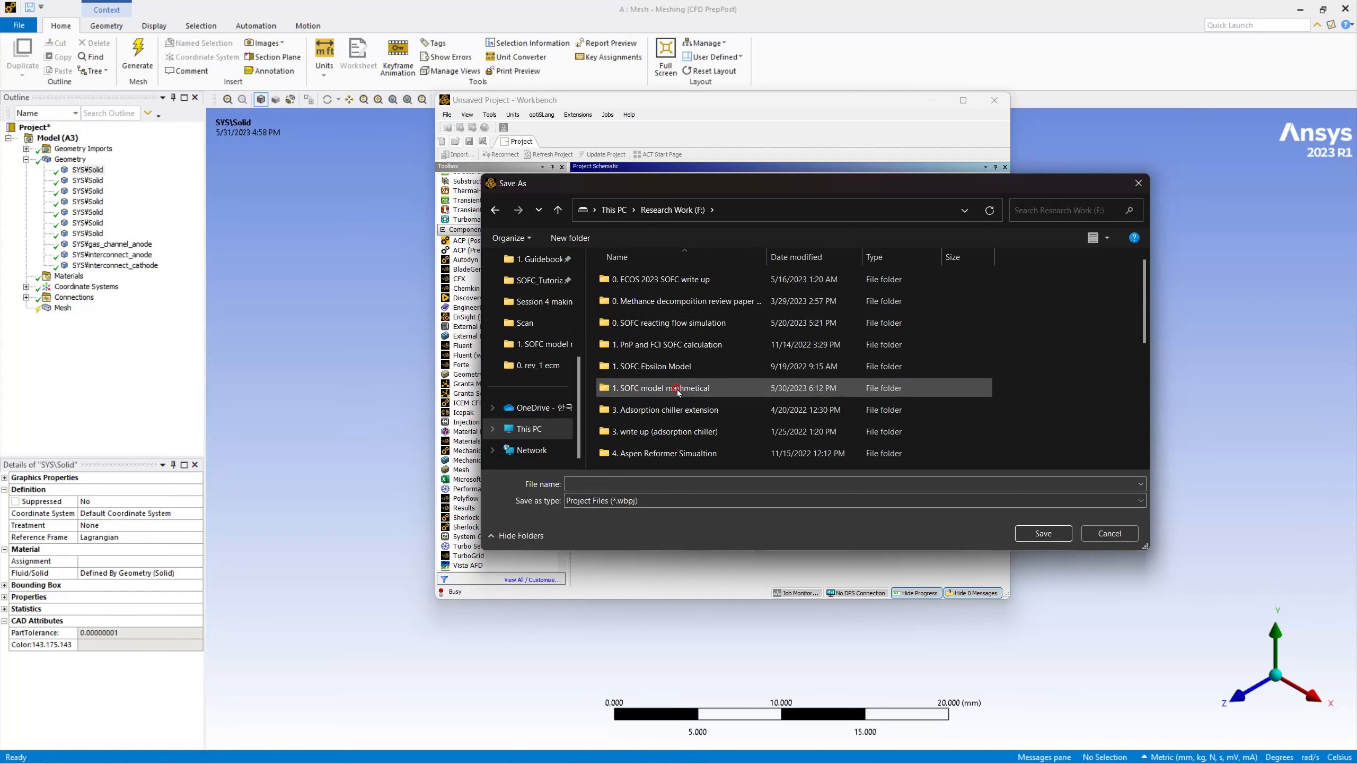
double_click(673, 324)
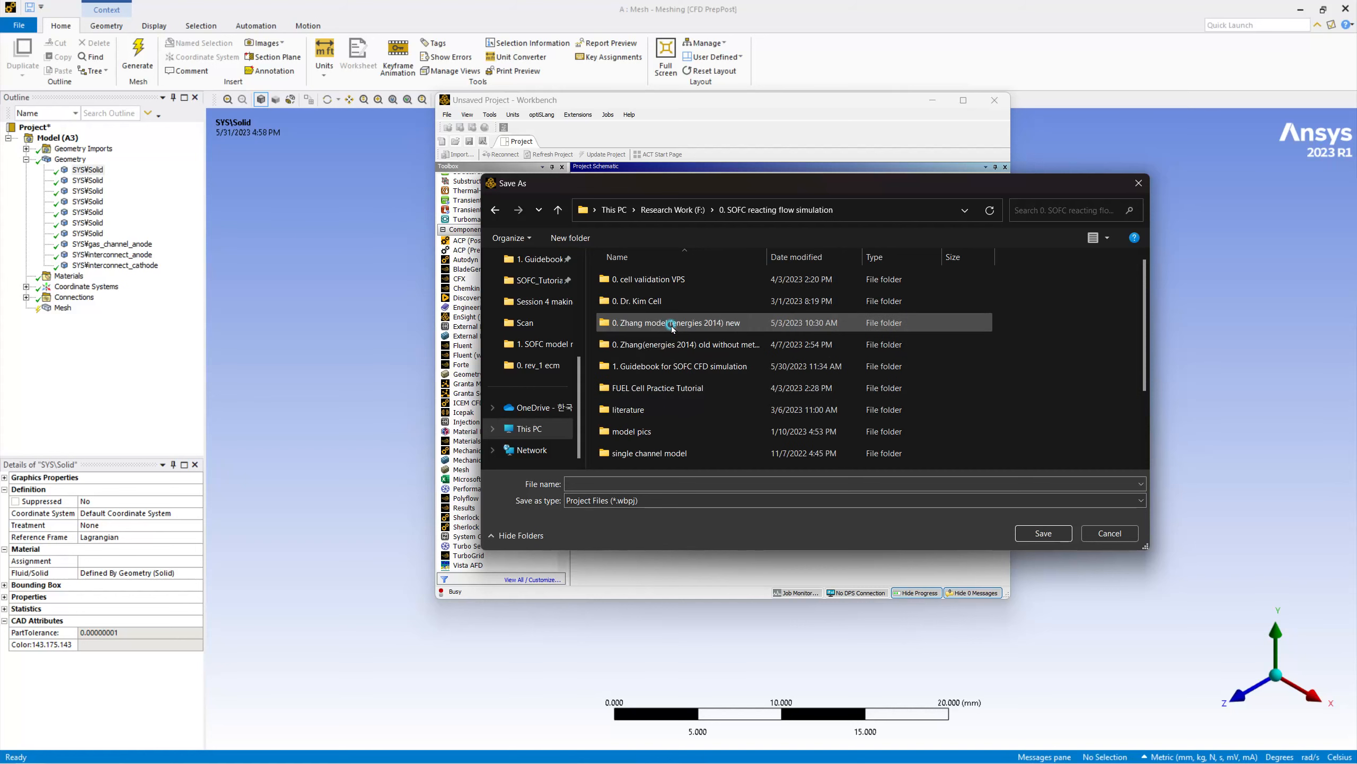
double_click(669, 368)
double_click(650, 279)
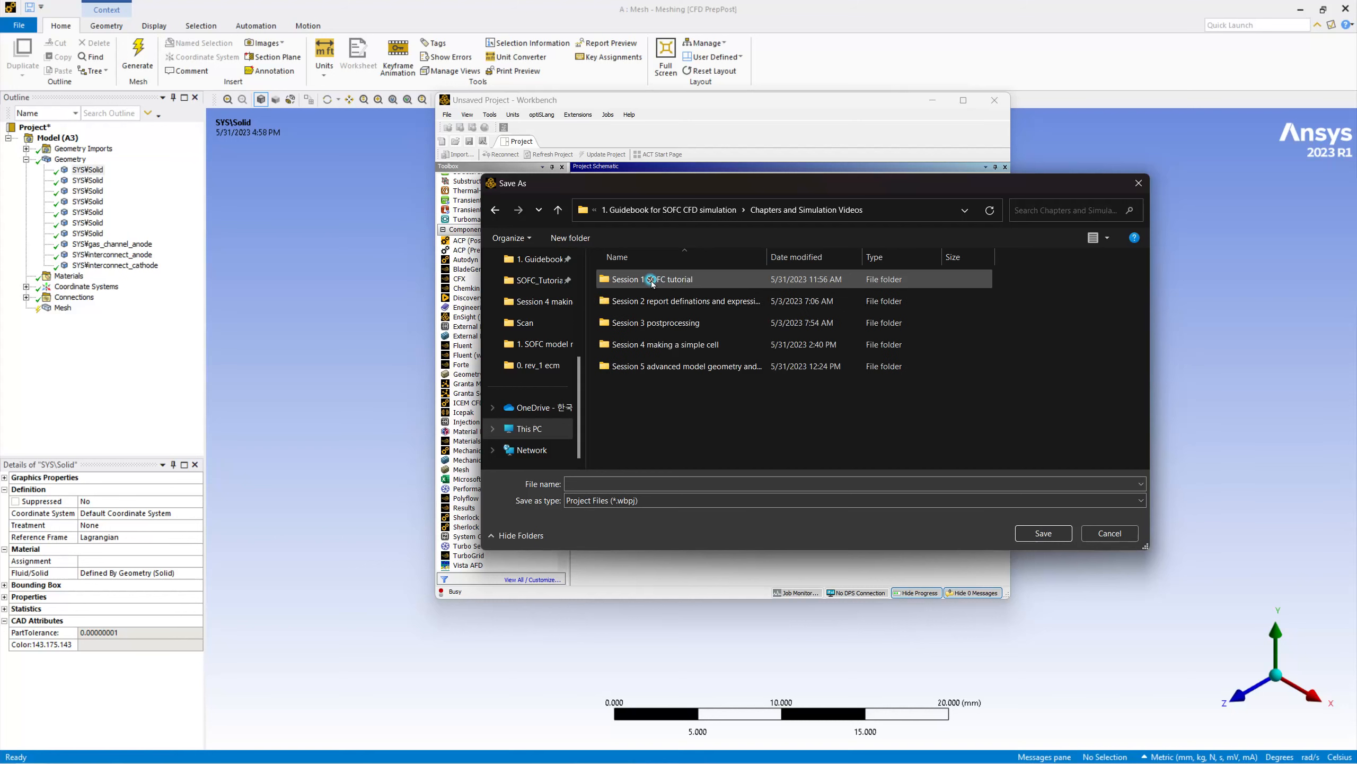
double_click(665, 366)
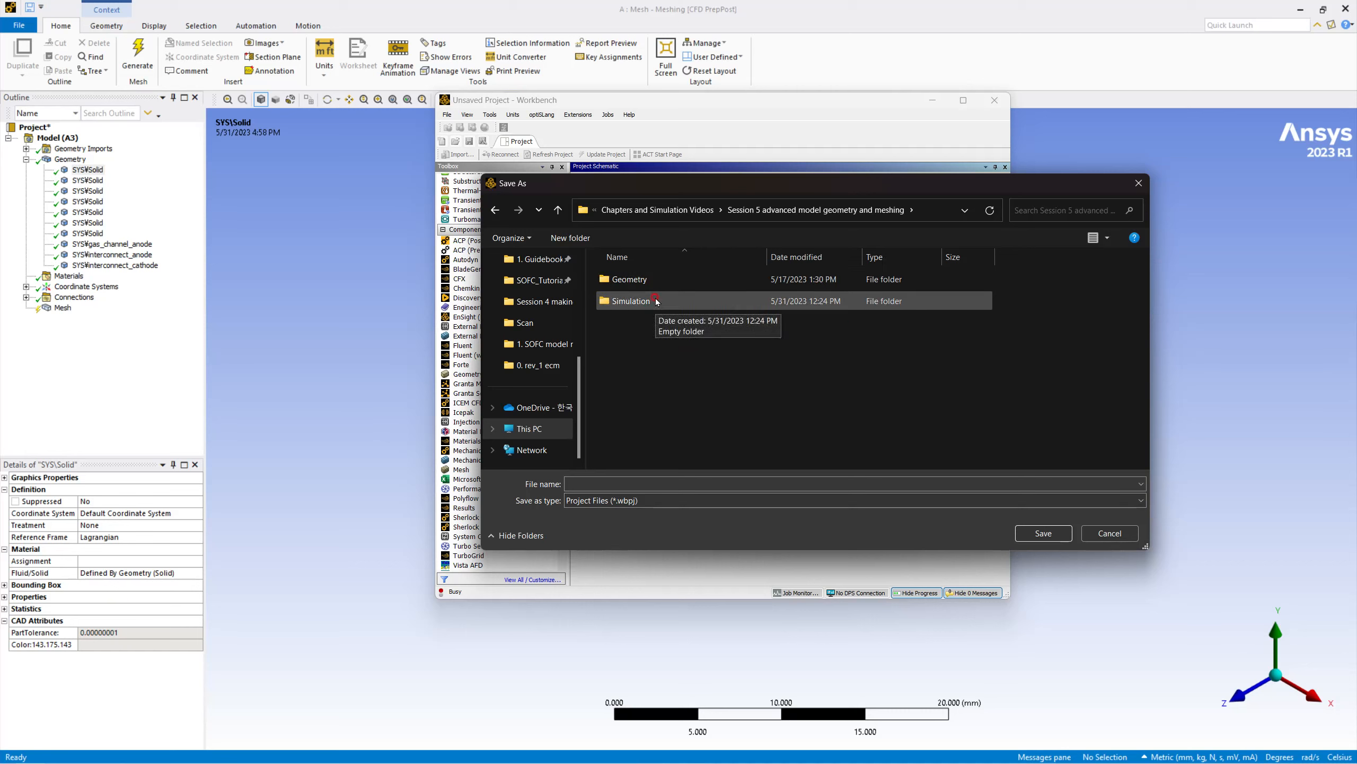
double_click(628, 280)
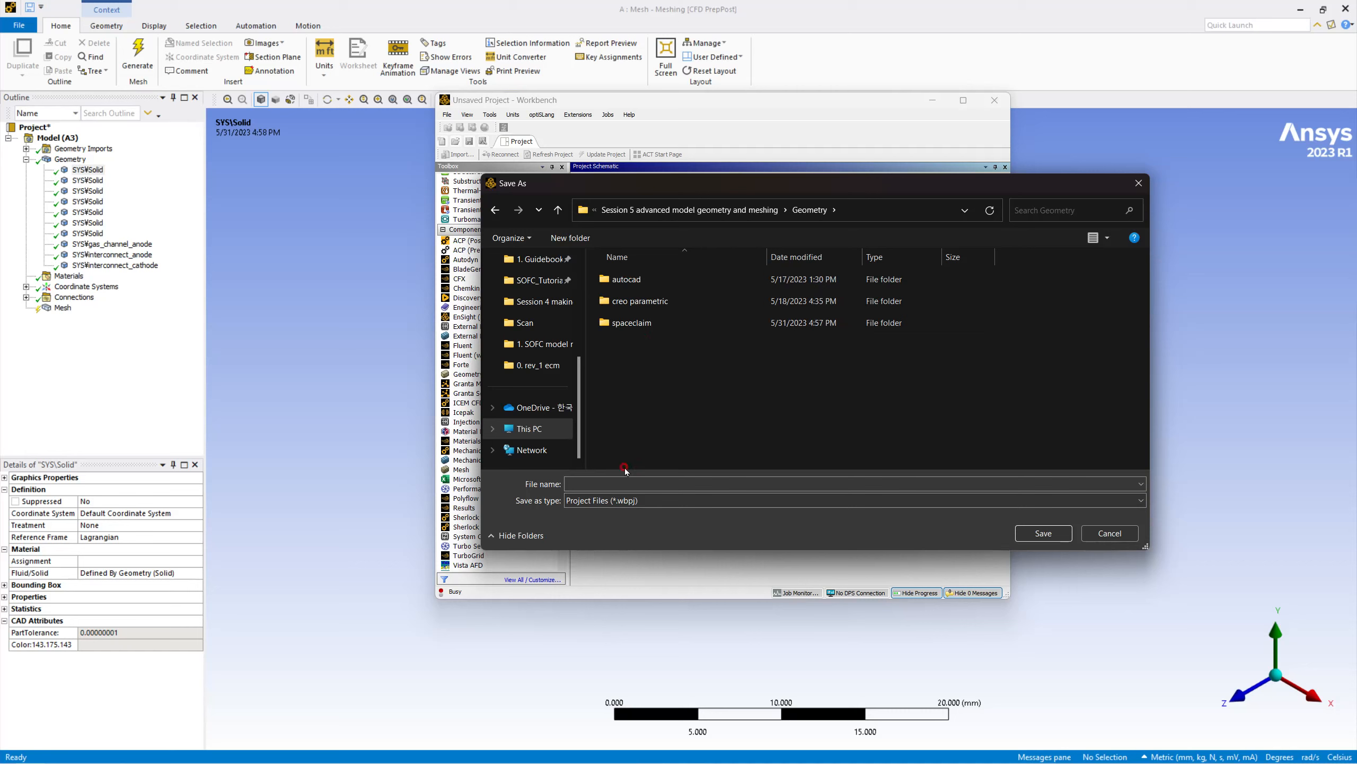
left_click(614, 485)
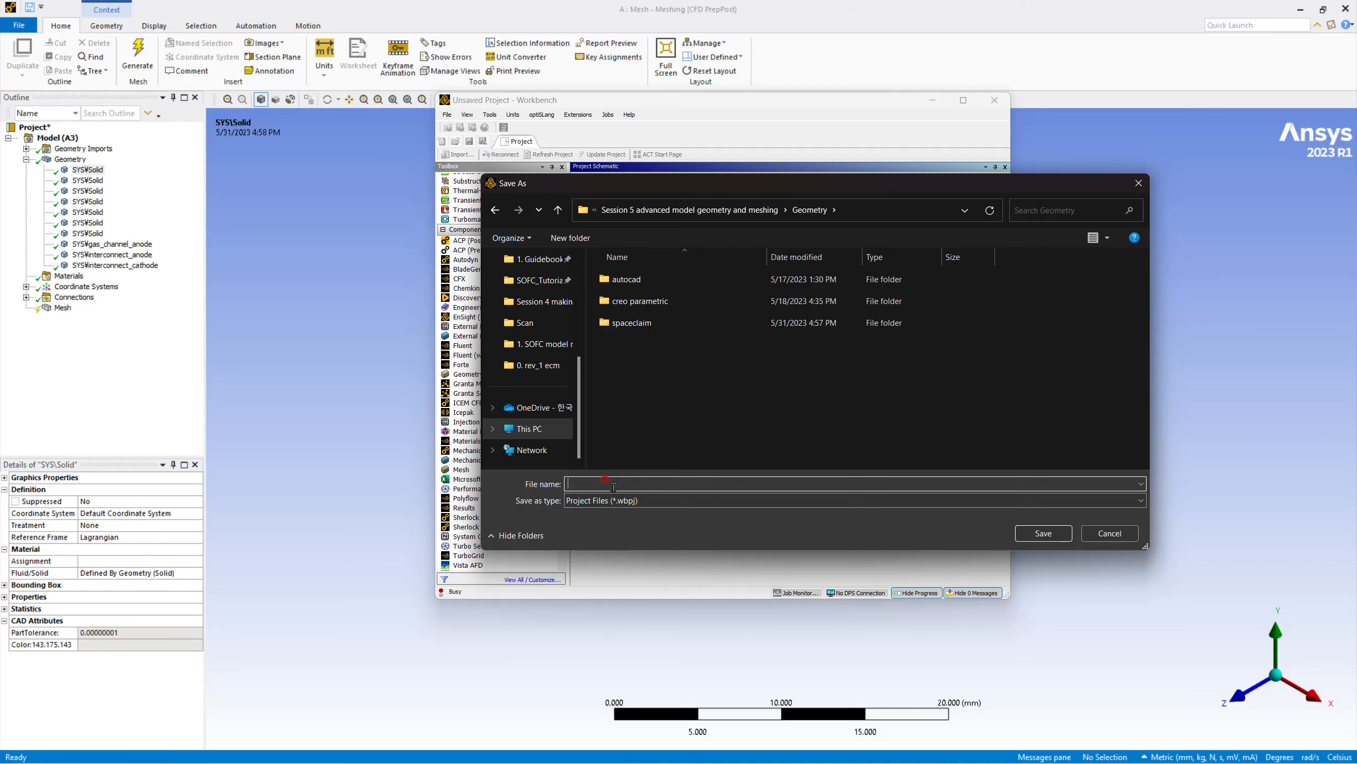